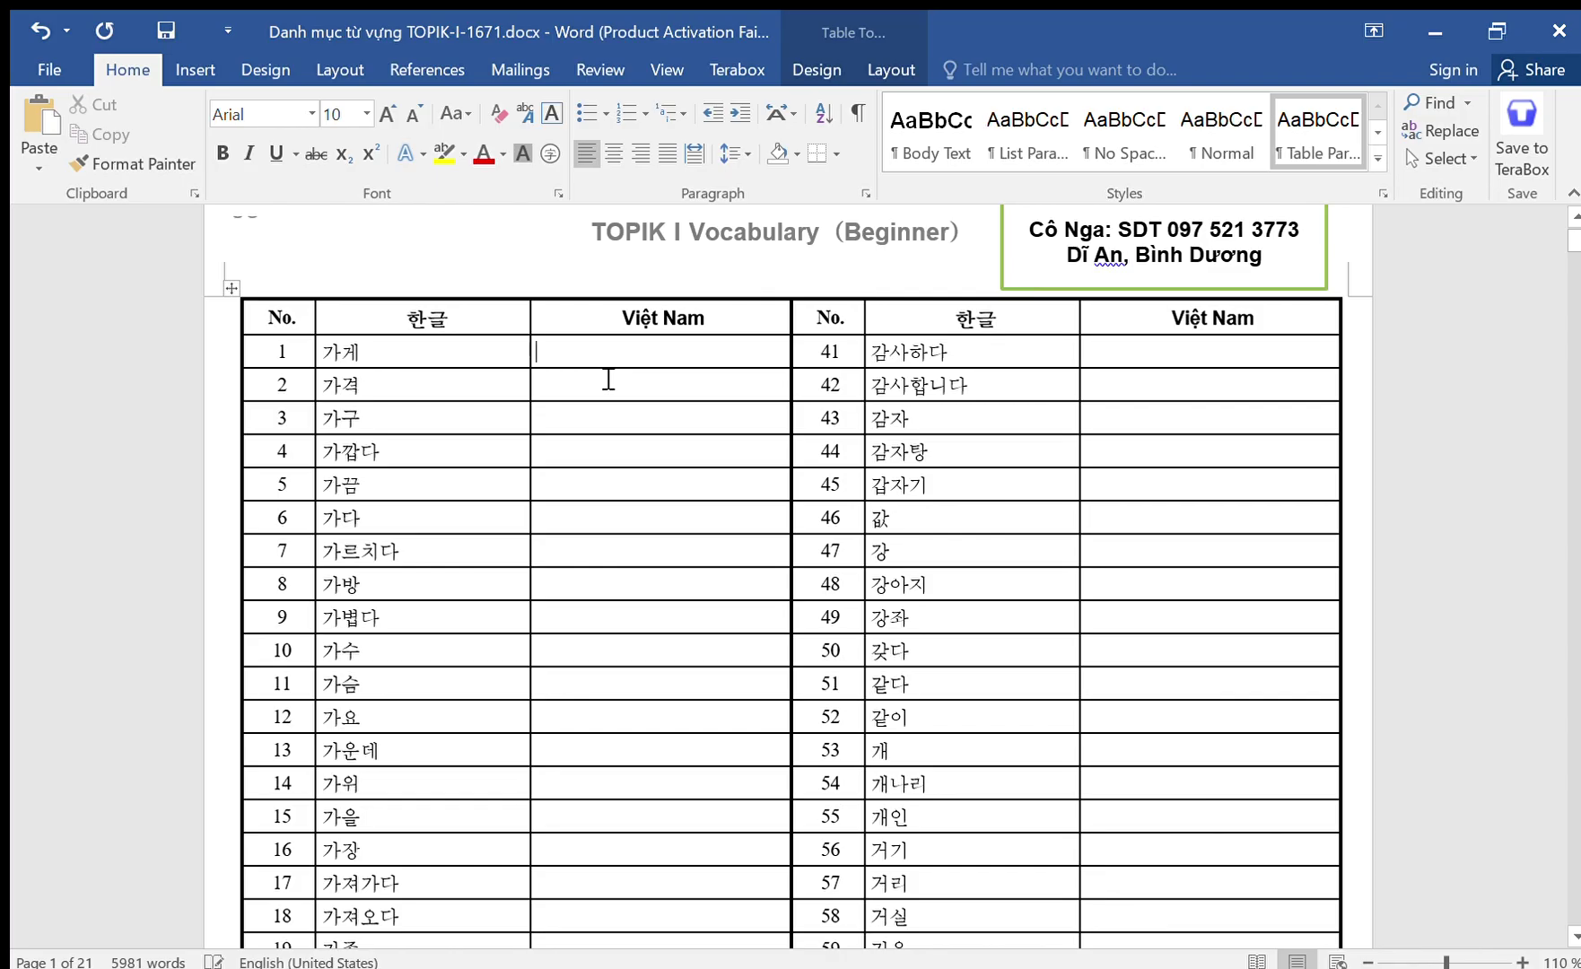
Fill the Việt Nam column for words 1 to 3 with "Cửa hàng", "Giá cả" and "Đồ nội thất".
scroll(608, 379, up, 3)
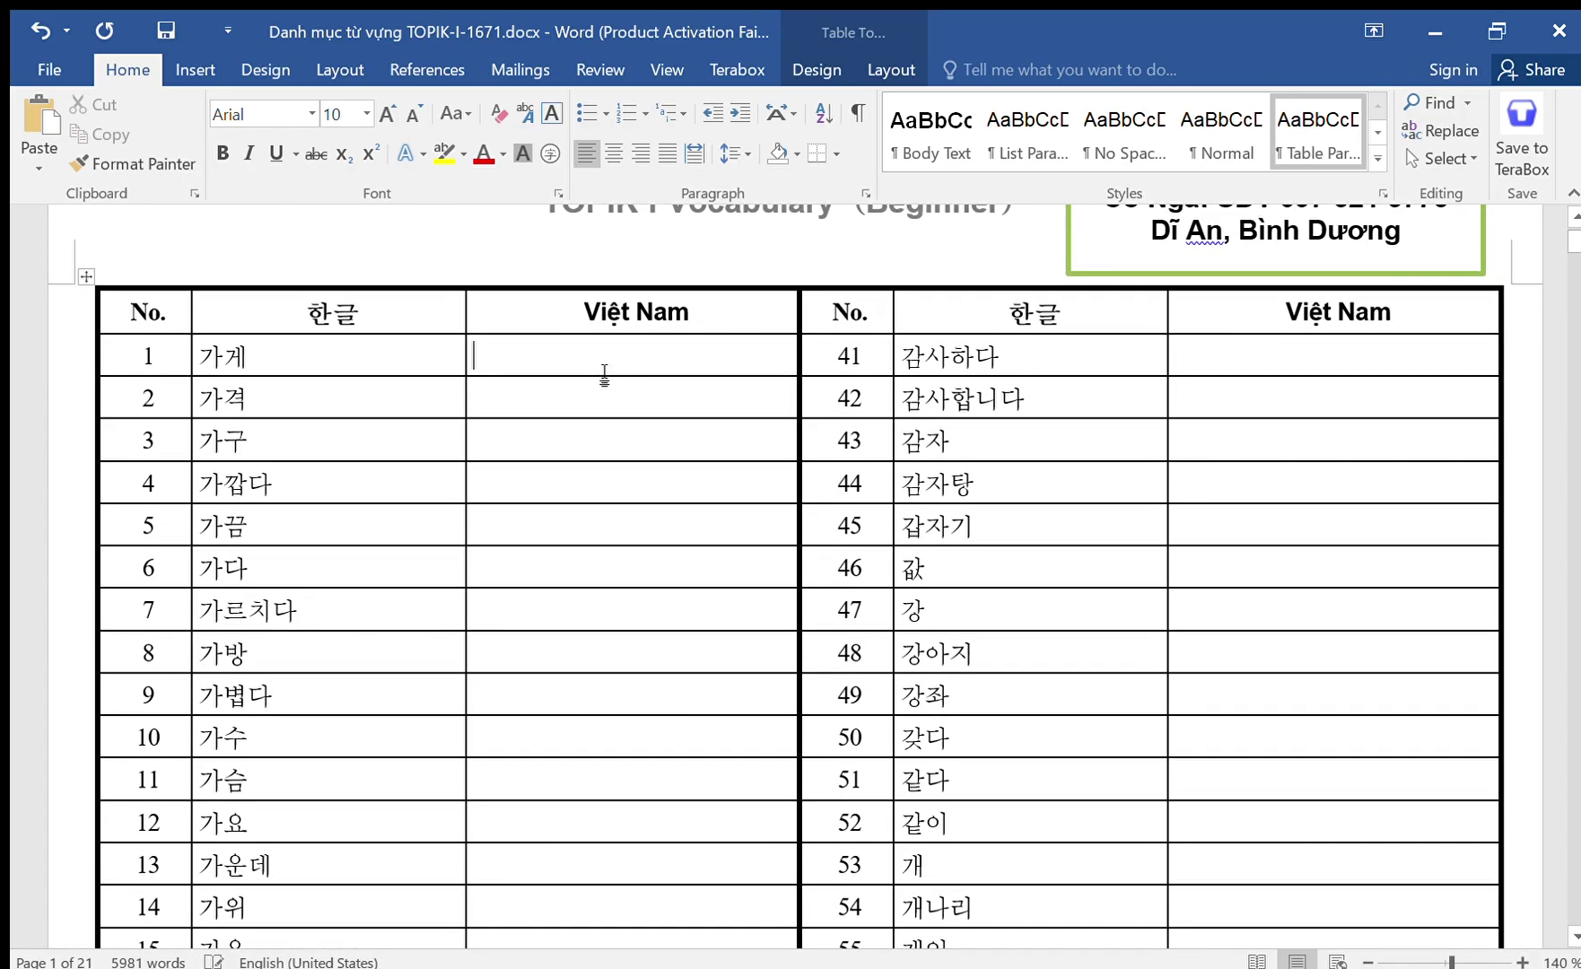
text(Cưa)
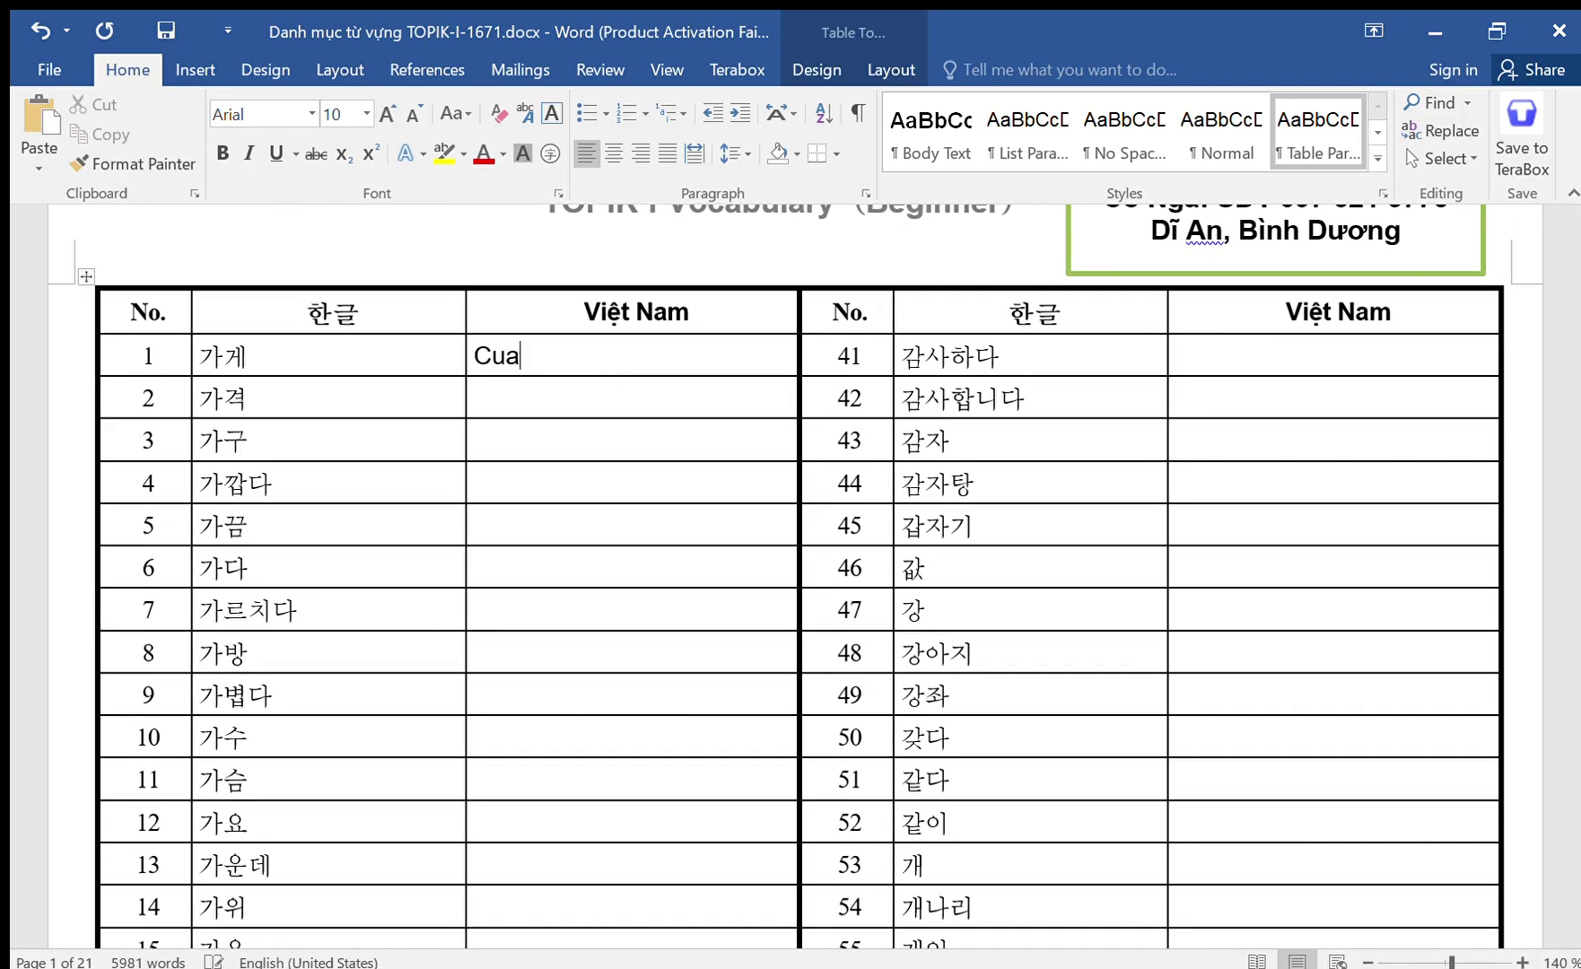
text( hàng)
key(Down)
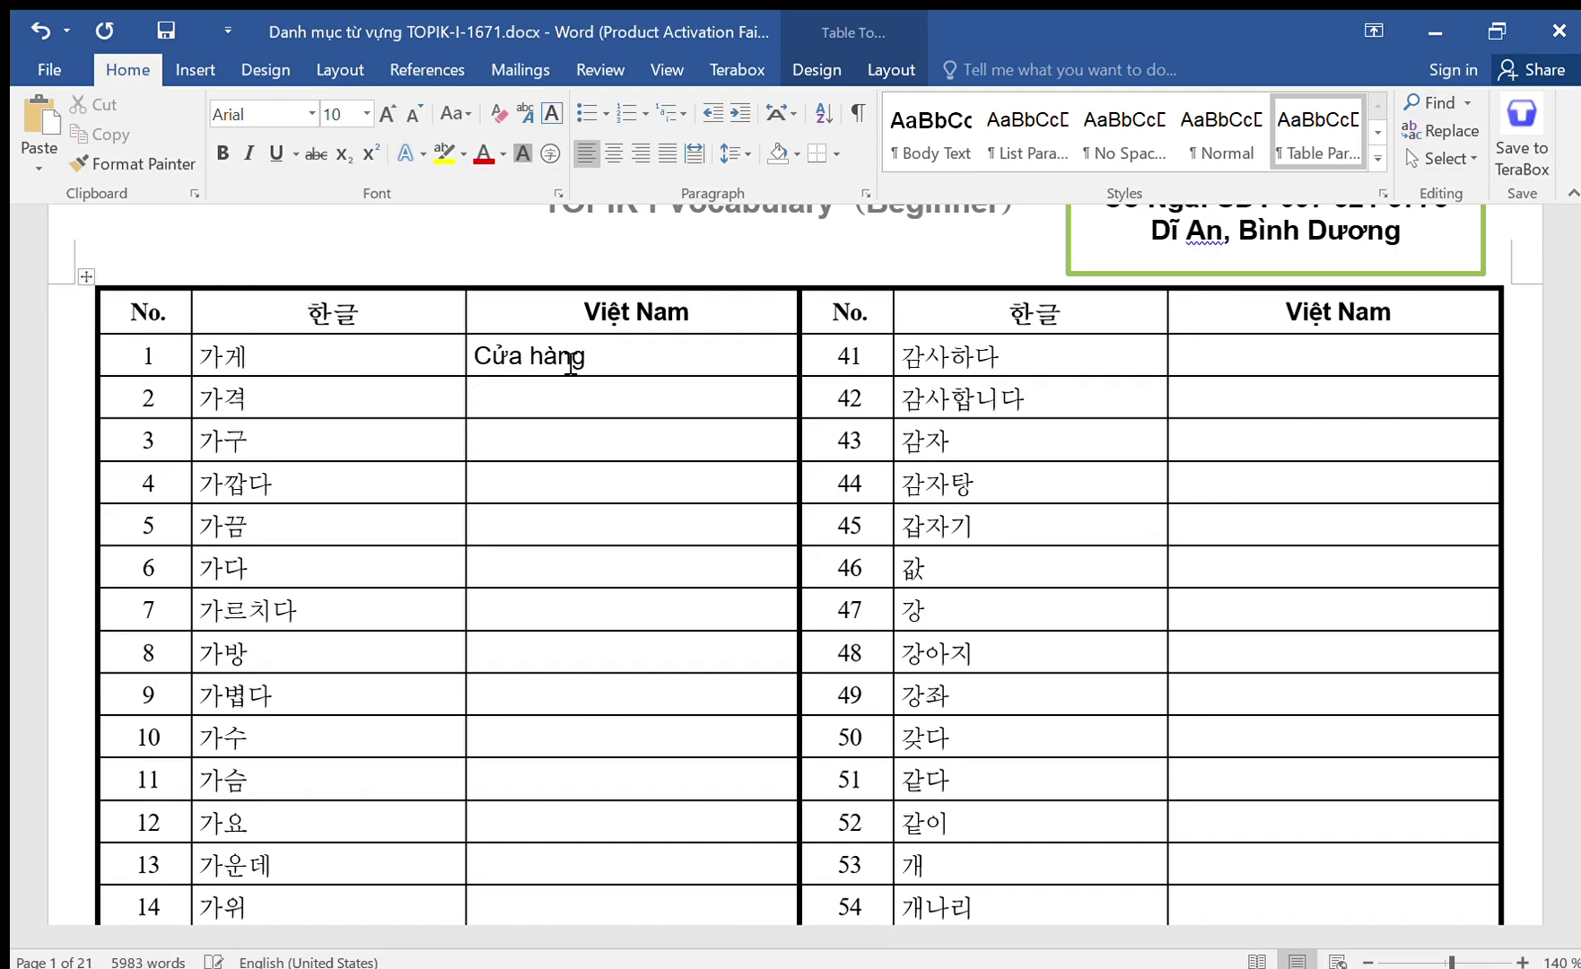
text(Giá cả)
text(Đỗ)
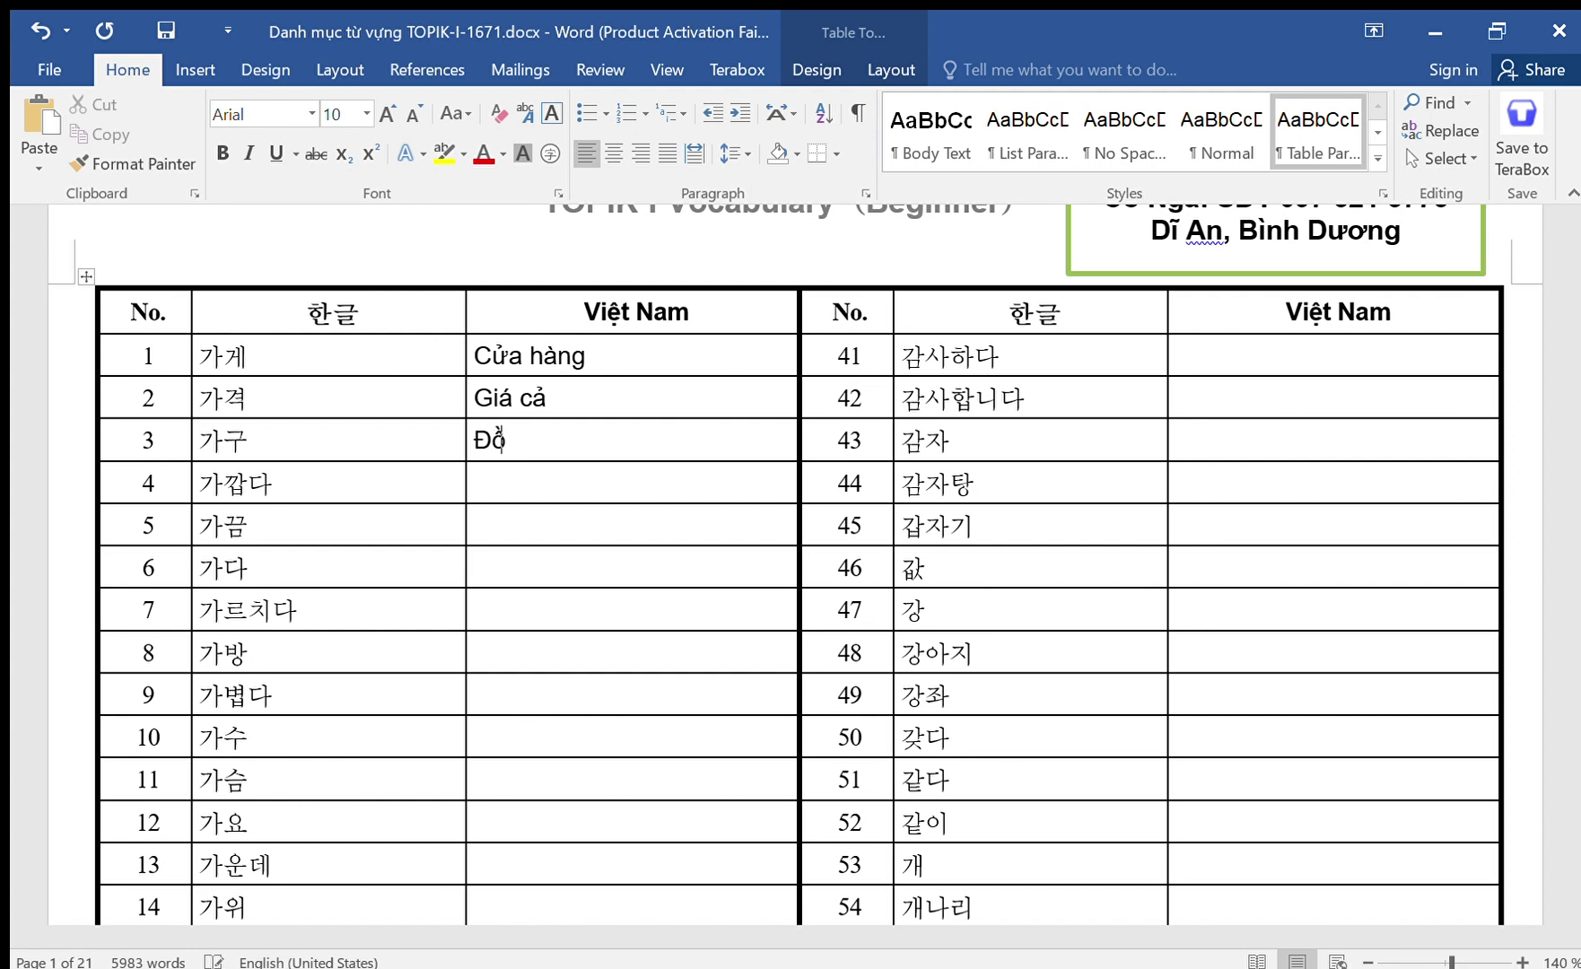
text( nội thất)
key(Down)
Enter "Gần" as the Vietnamese meaning of word 4, without a leading space.
text(Gần)
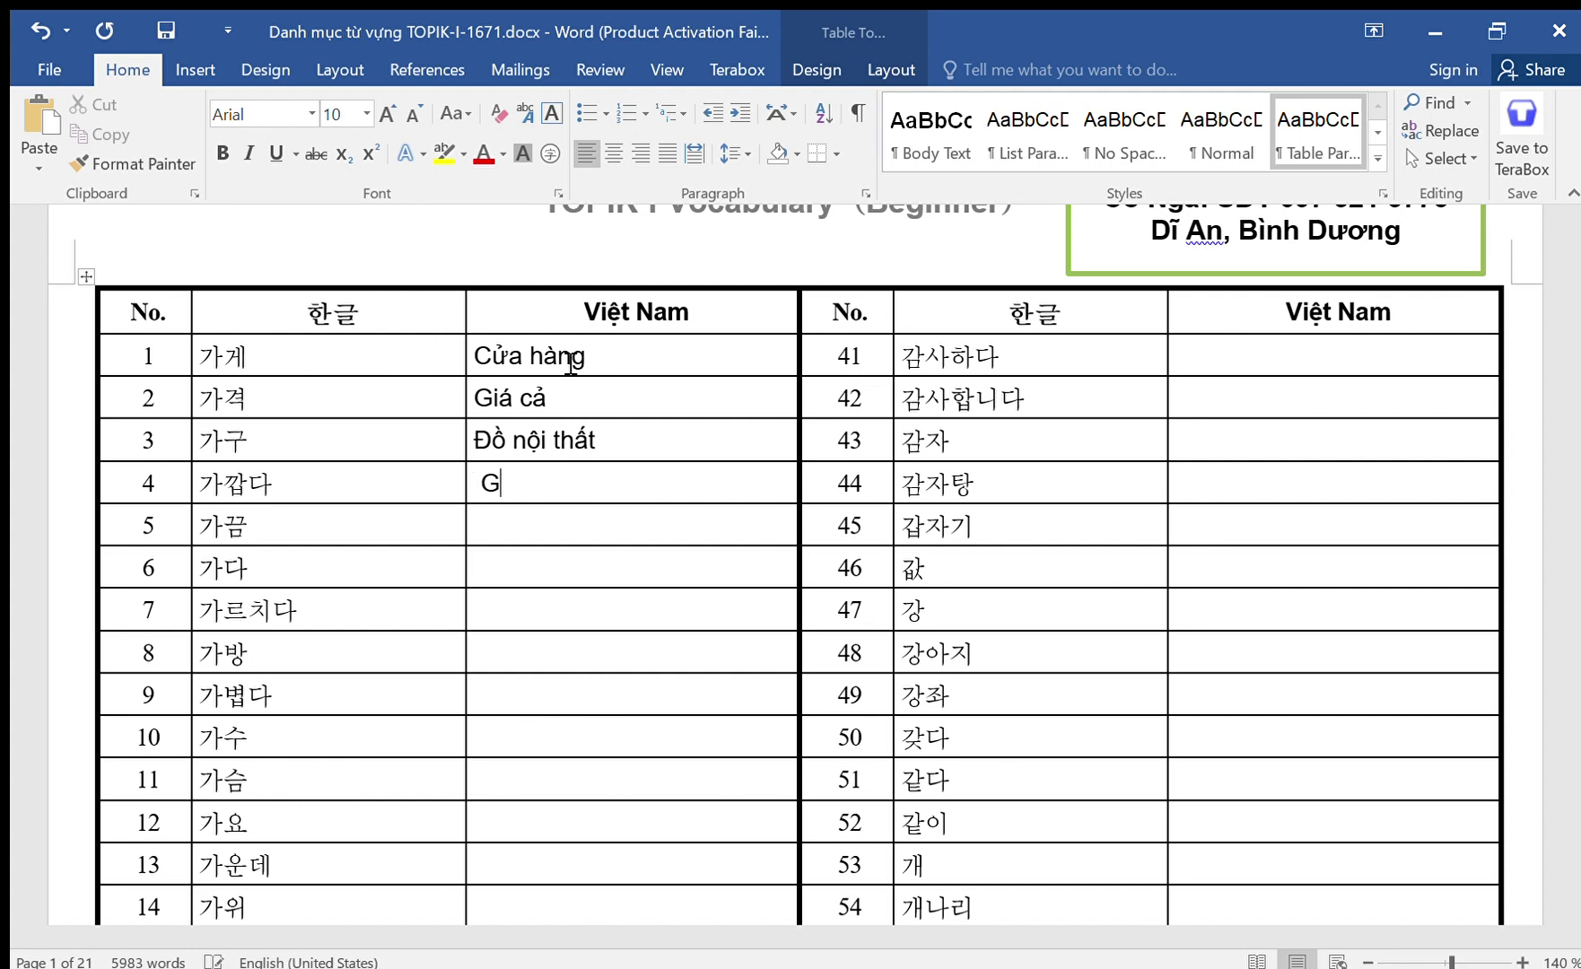
key(Left)
key(Left)
key(Left)
key(BackSpace)
key(Down)
Enter "Thỉnh thoảng" as the Vietnamese meaning of word 5, 가끔.
text(Th)
key(BackSpace)
key(BackSpace)
text(Thỉn)
key(BackSpace)
key(BackSpace)
text(hỉnh thoang)
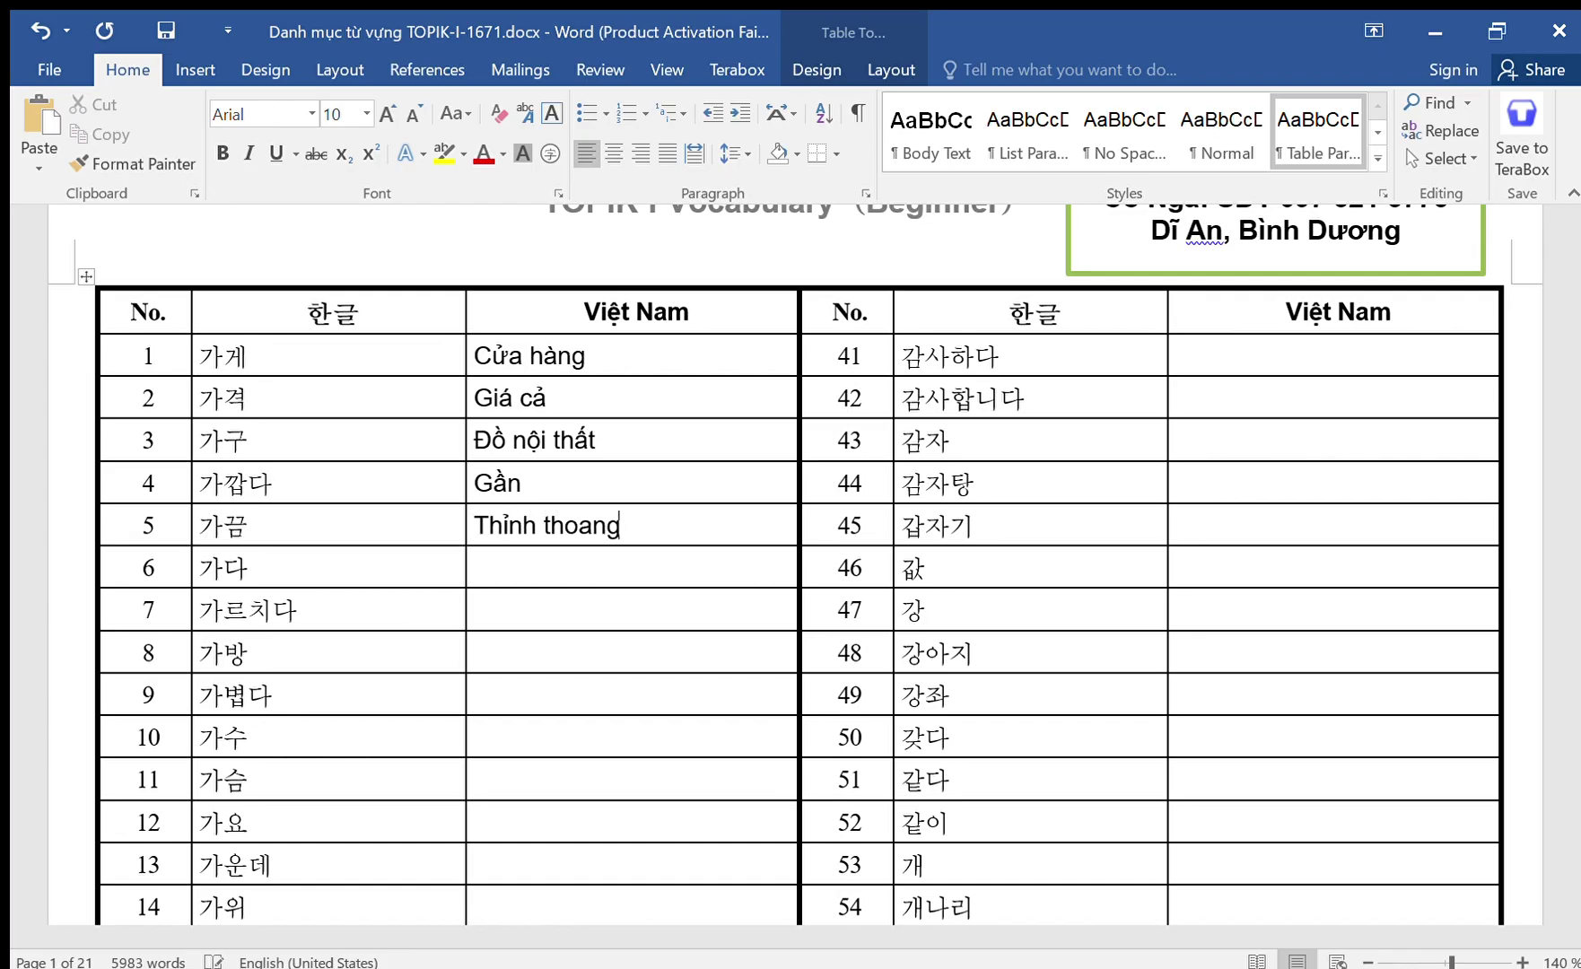
key(Down)
Enter "Đi" for word 6 and "Dạy học" for word 7, without a leading space, in the Việt Nam column.
text(Đi)
key(Down)
text(Da)
text(y học)
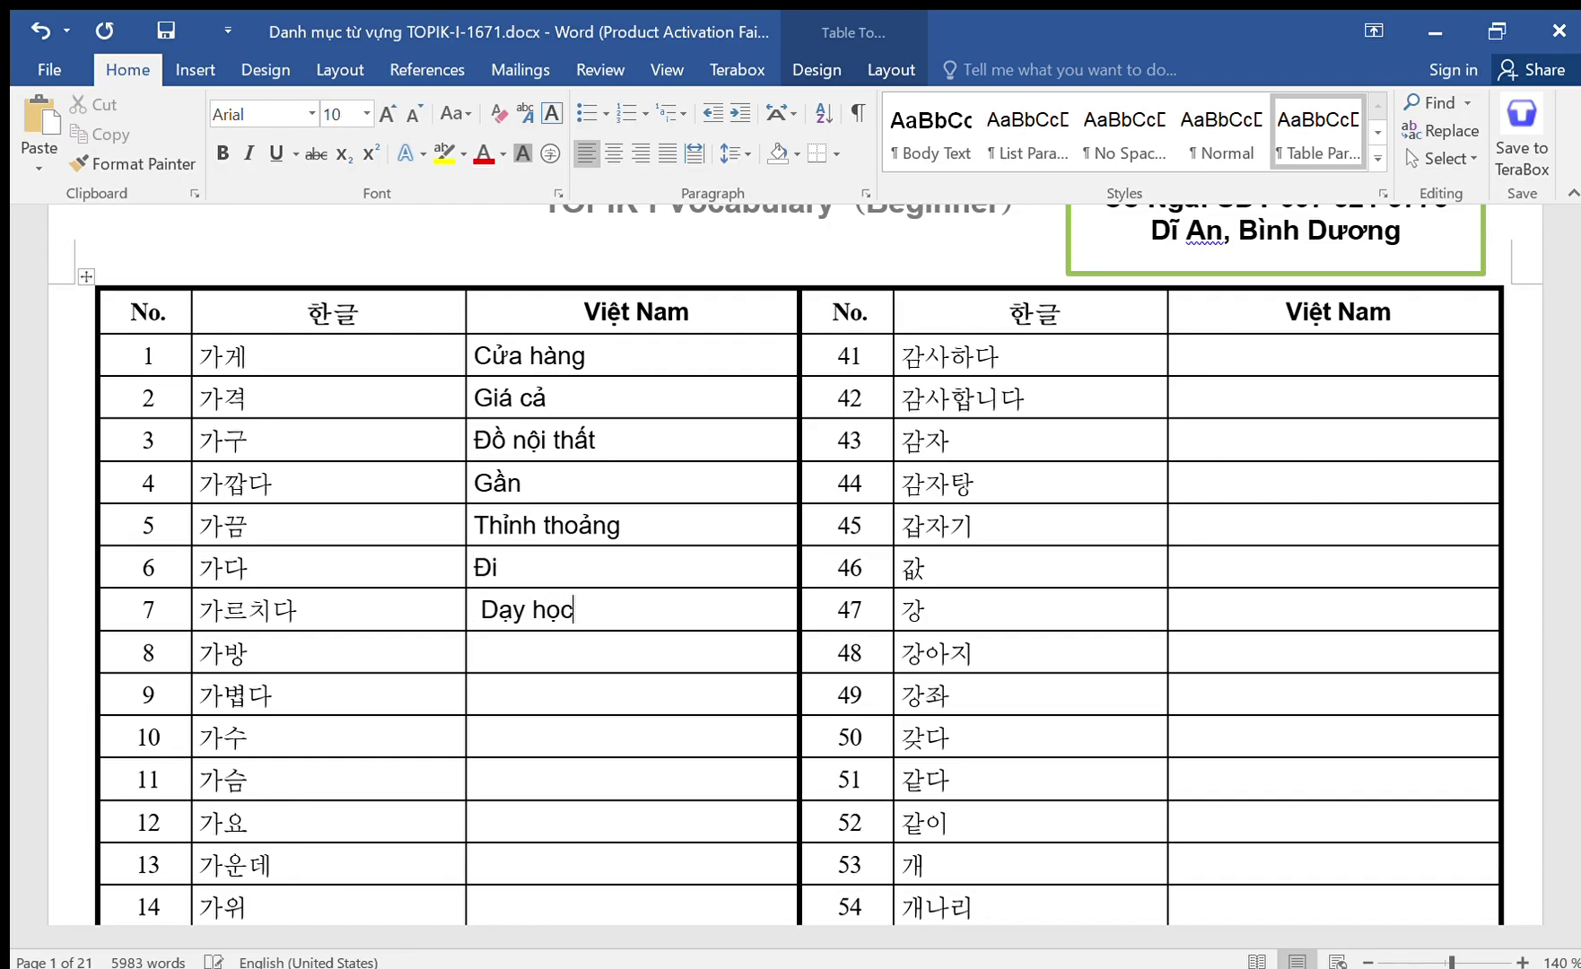
key(Left)
key(Left)
key(Left)
key(Left)
key(Left)
key(Left)
key(BackSpace)
key(Down)
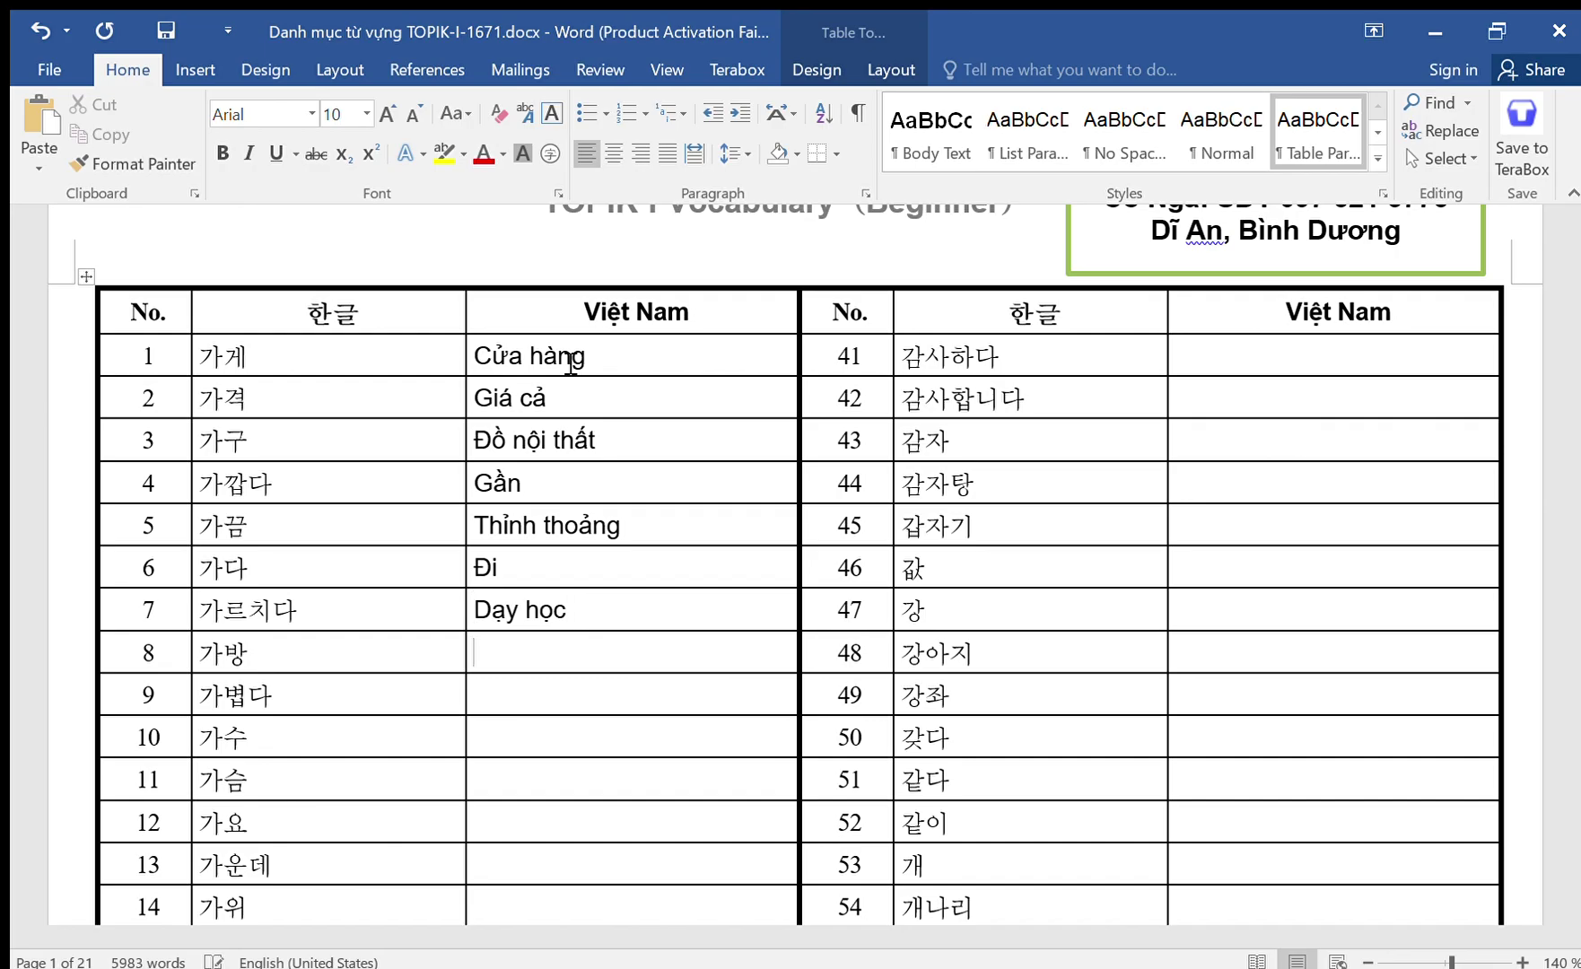
Fill the Việt Nam column for words 8 to 10 with "Cái cặp", "Nhẹ" and "Ca sĩ".
text(Cái cặp)
key(Down)
text(Nhẹ)
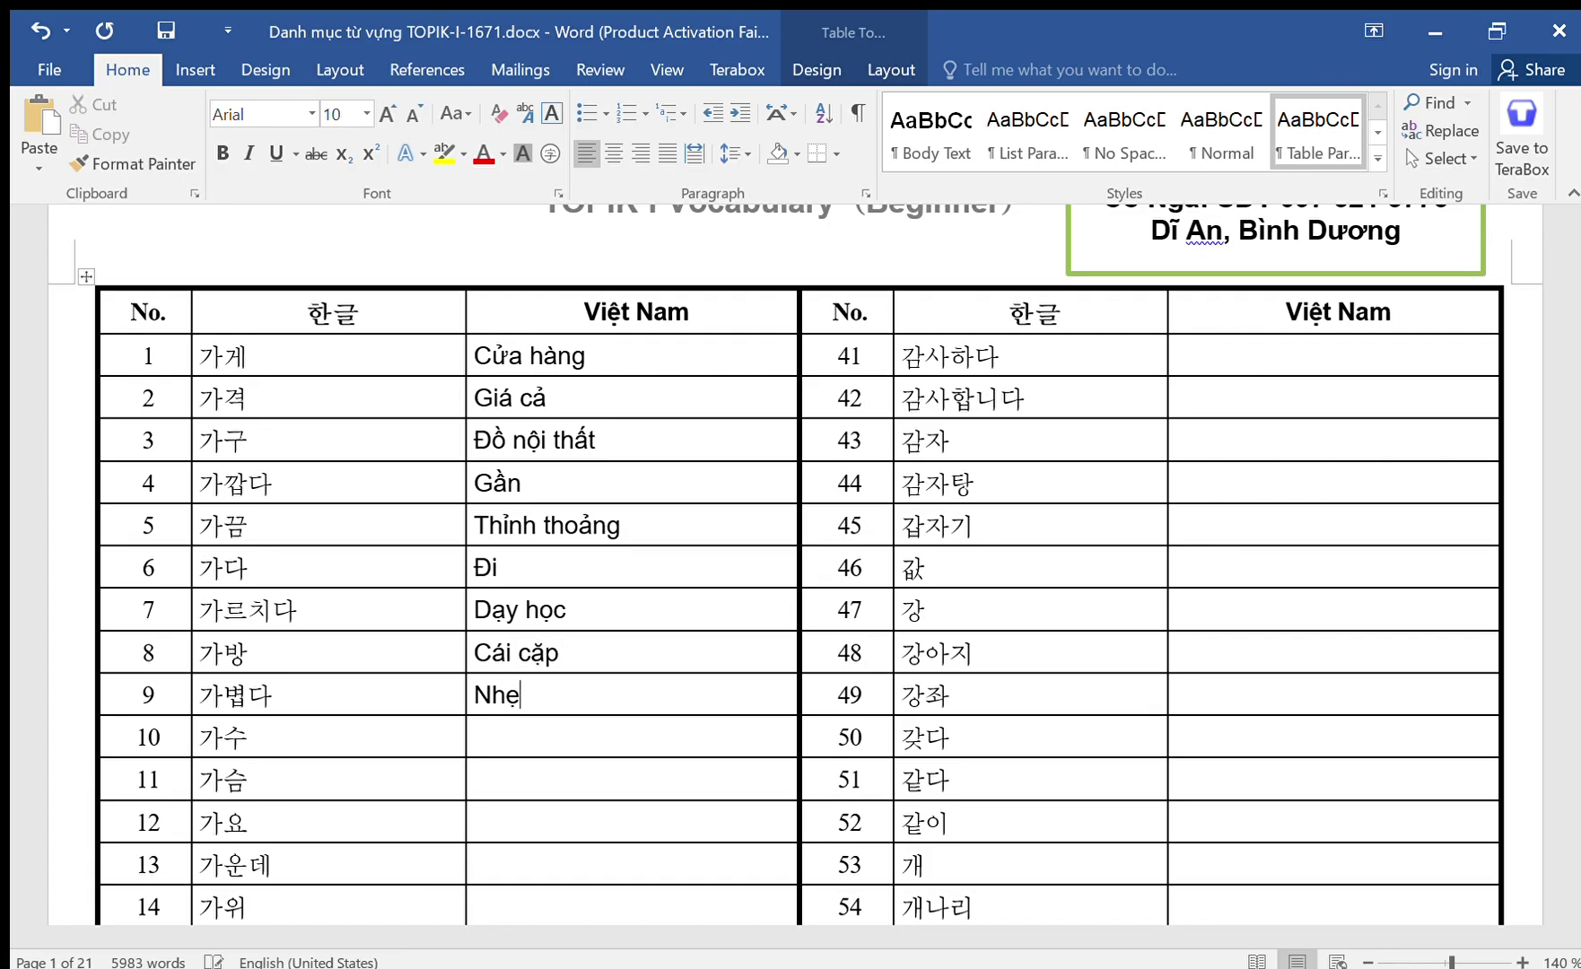
key(Down)
text(Ca sĩ)
key(Down)
Enter "Ngực" as the Vietnamese meaning of word 11, without a leading space.
text(Ngữ)
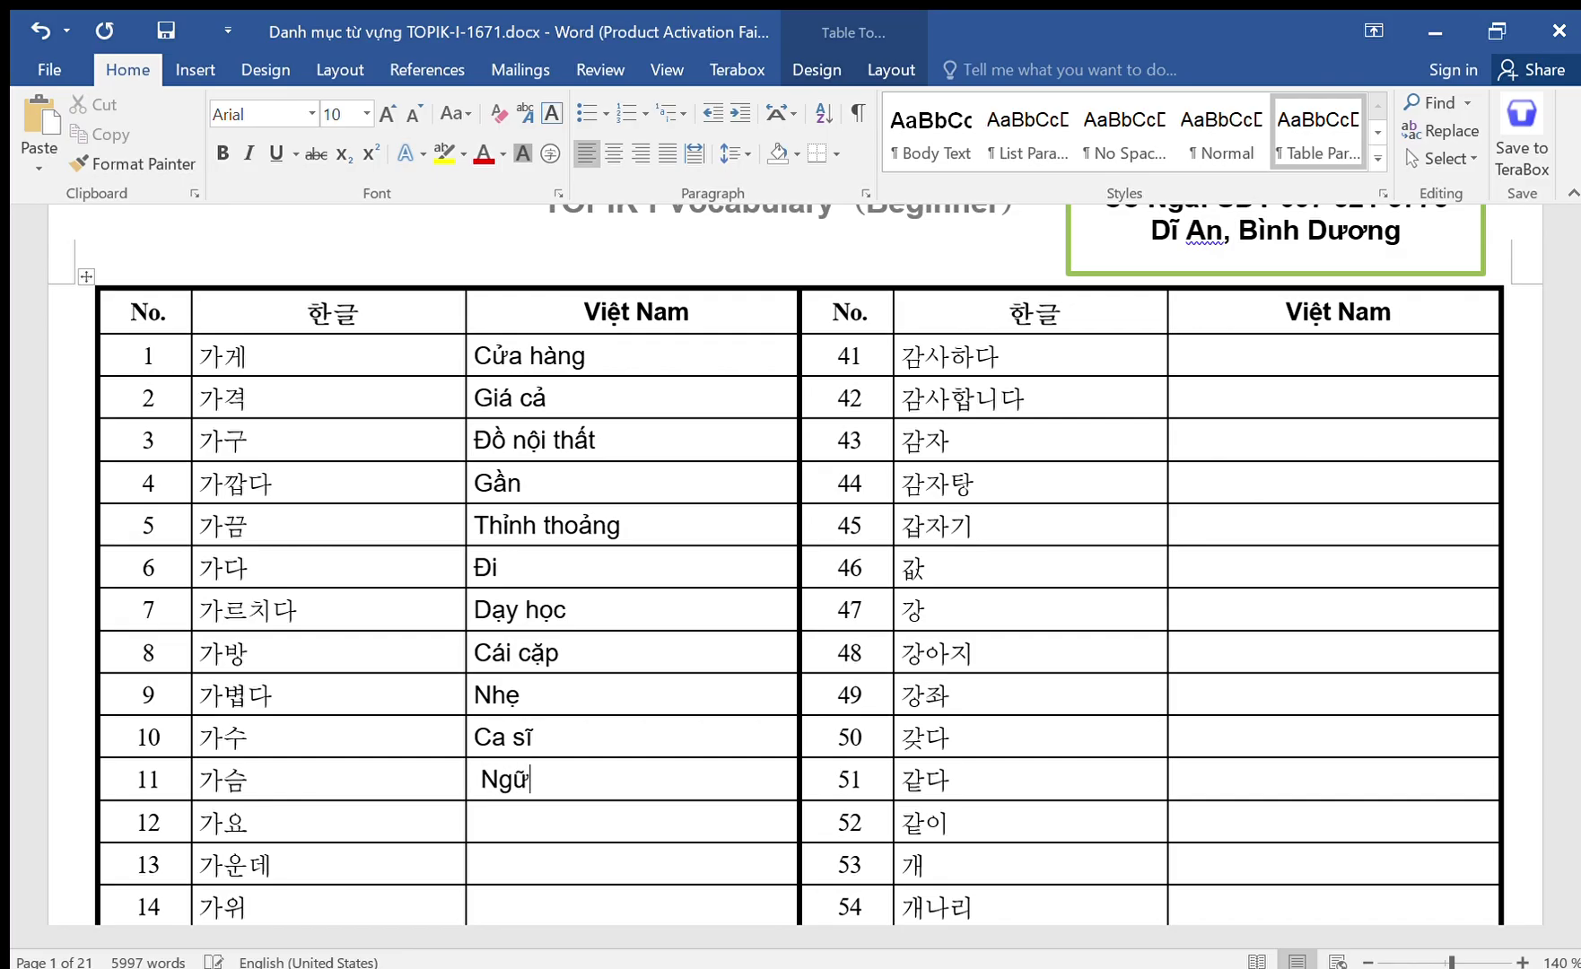
key(Down)
text(B)
key(BackSpace)
key(Up)
key(BackSpace)
key(Left)
key(BackSpace)
key(BackSpace)
text(gực)
key(Down)
Enter "Bài ca dao" for word 12 and "Chính giữa" for word 13 in the Việt Nam column.
text(Bài ca)
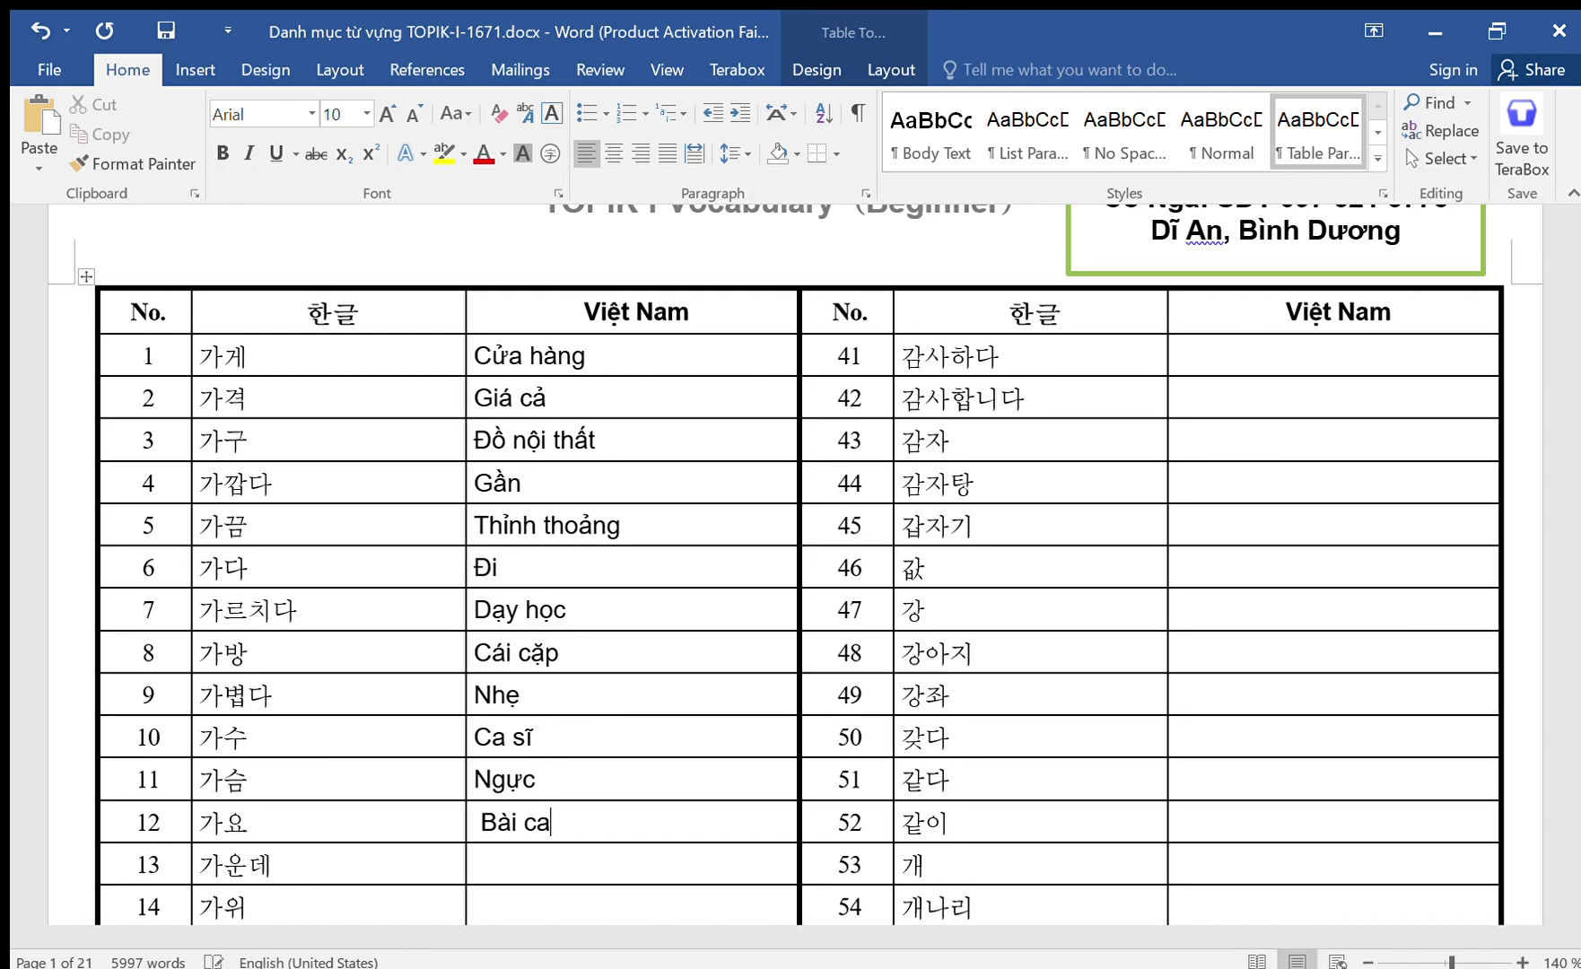
text( dao)
key(Down)
text(Chính g)
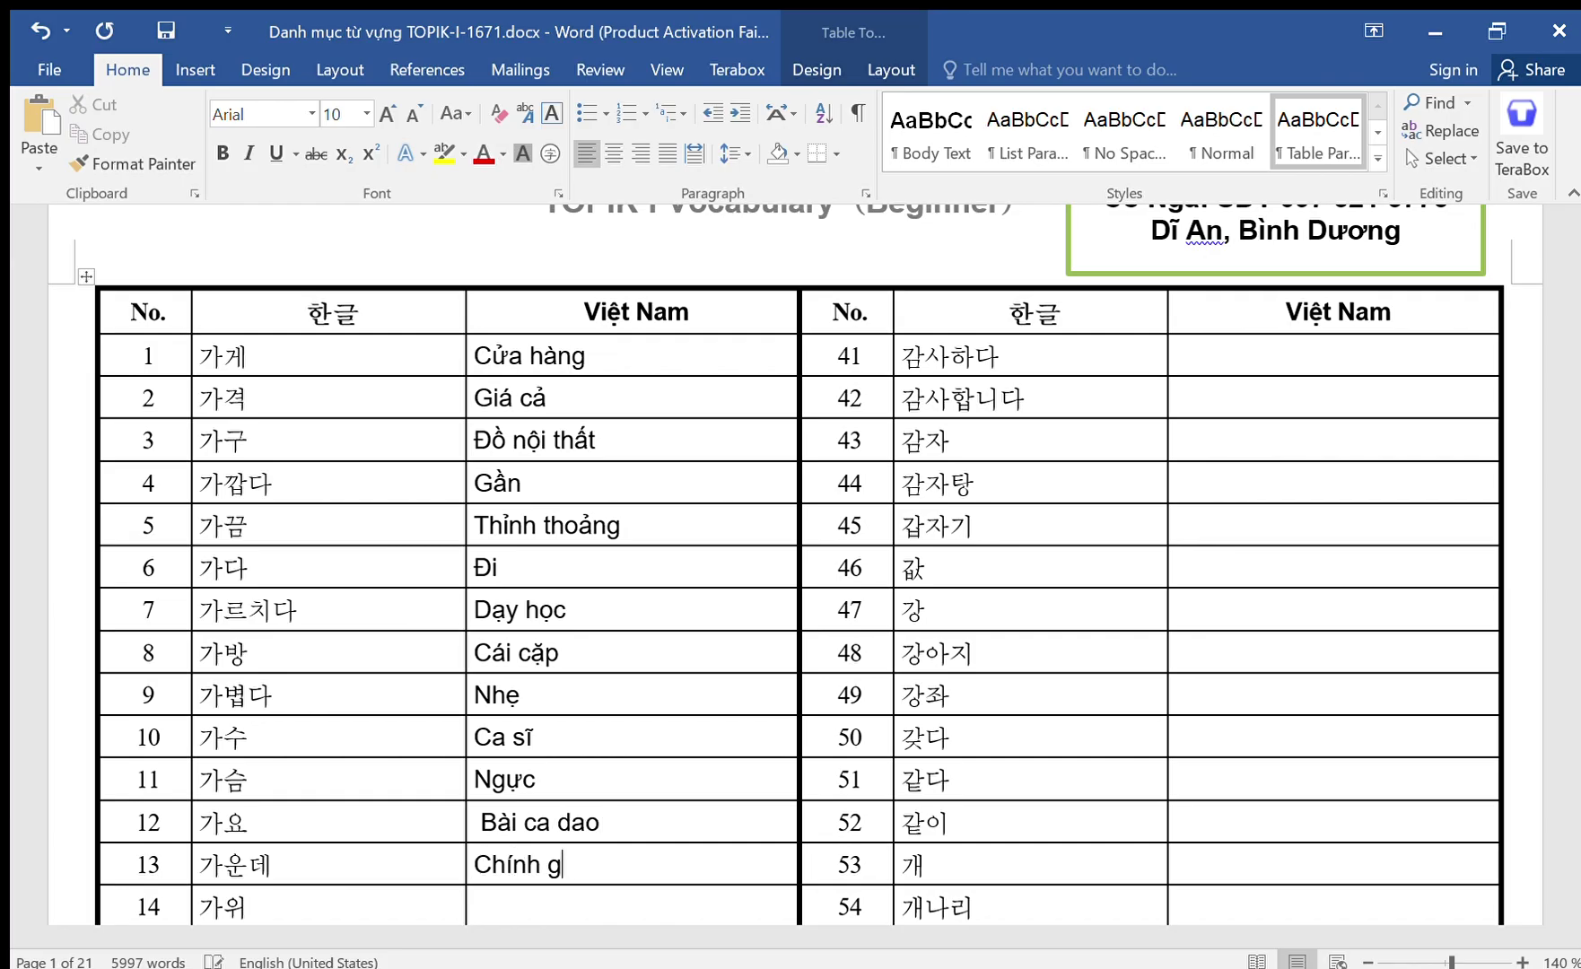
text(iữa)
key(Down)
key(Down)
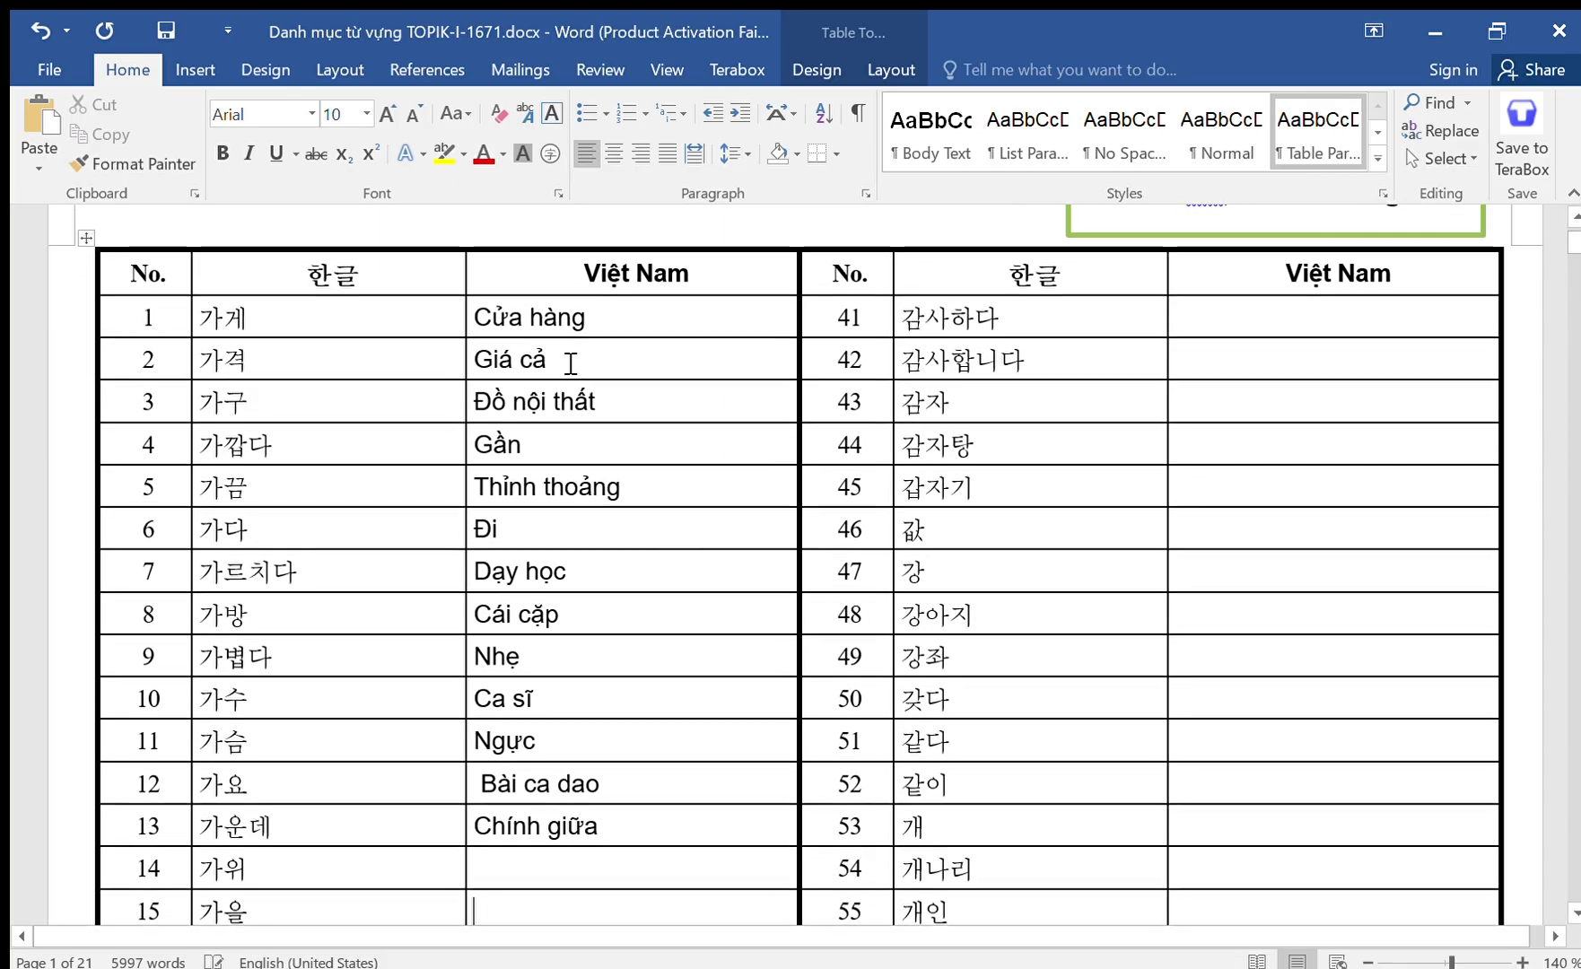
key(Down)
key(Down)
key(Down)
key(Down)
key(Down)
key(Down)
key(Down)
key(Down)
key(Down)
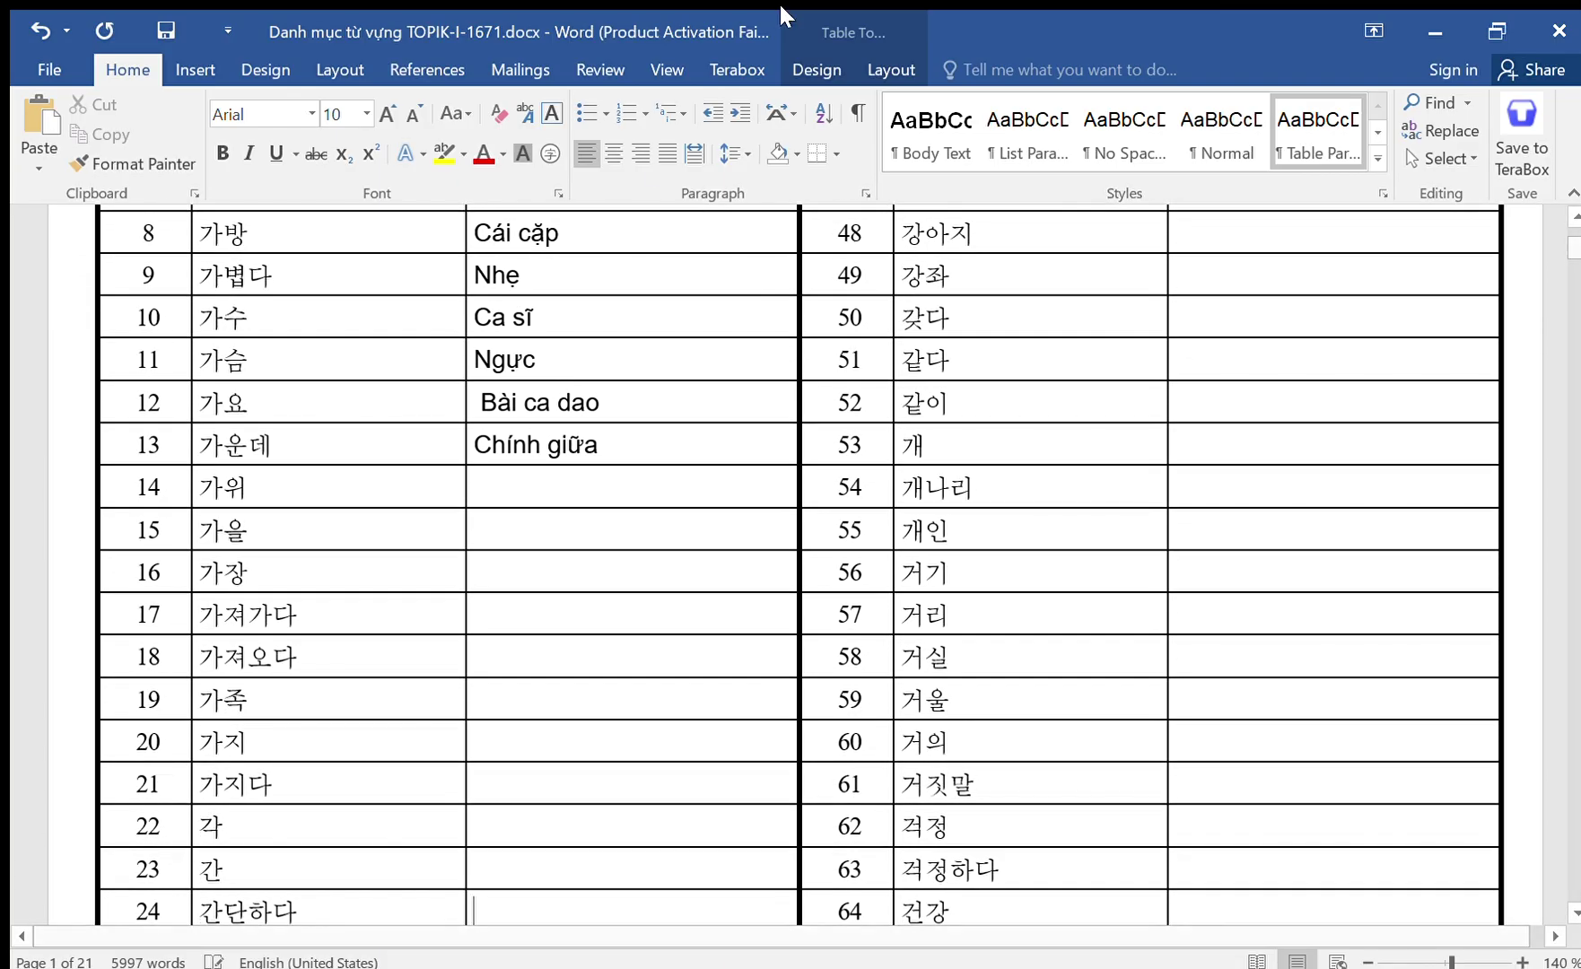
text(C)
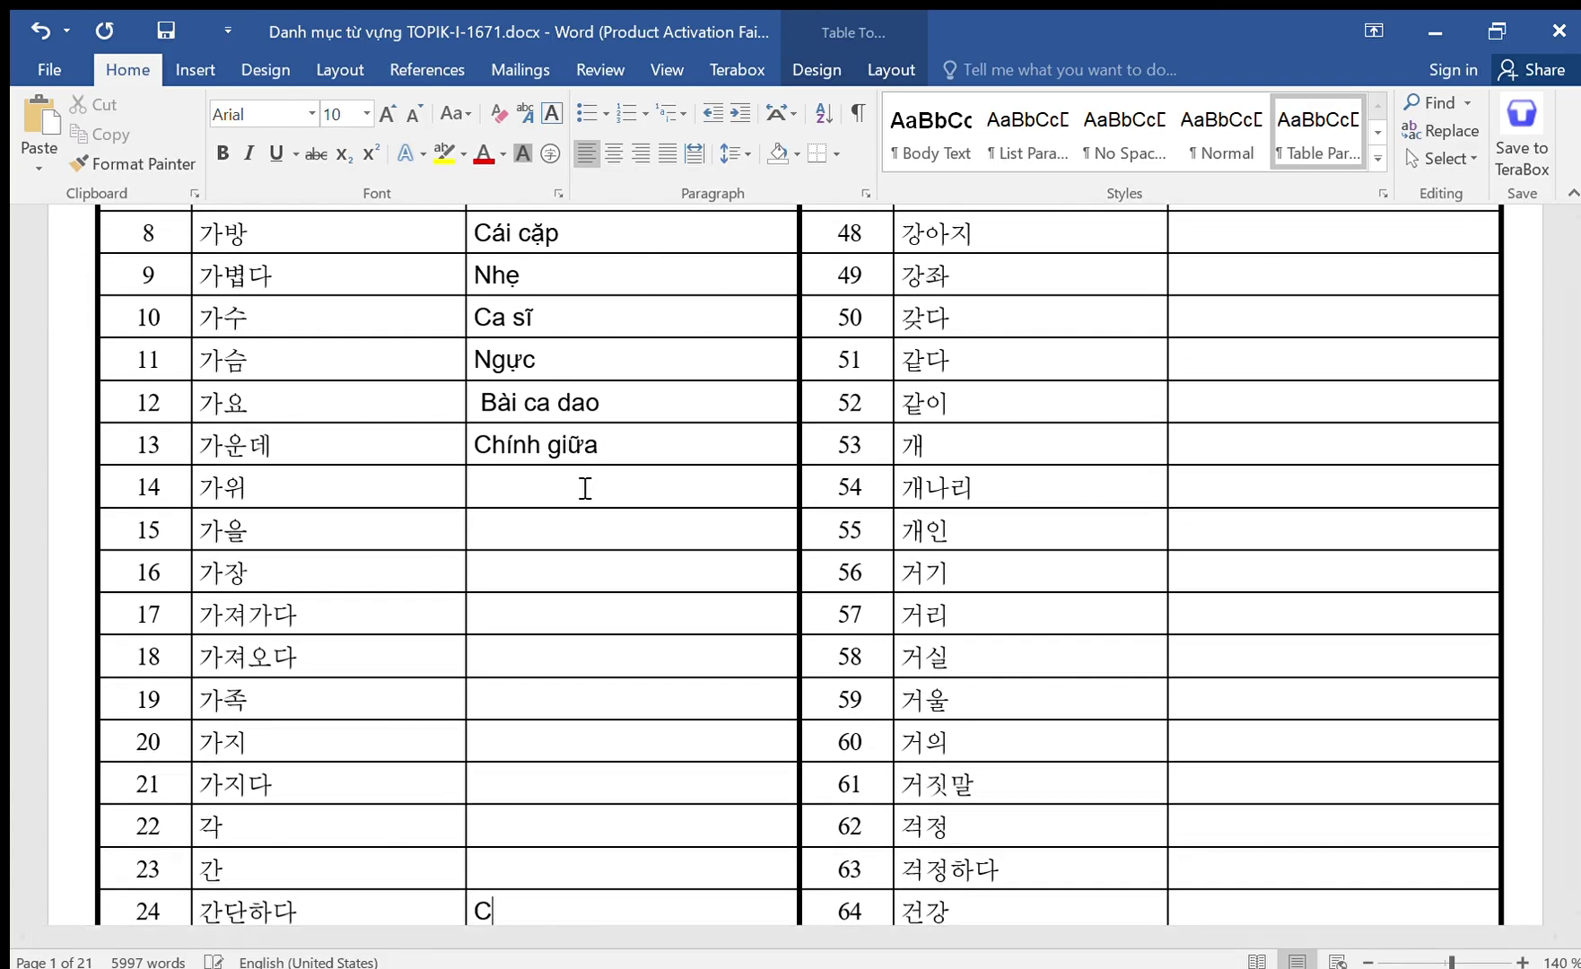
text(a)
key(BackSpace)
key(BackSpace)
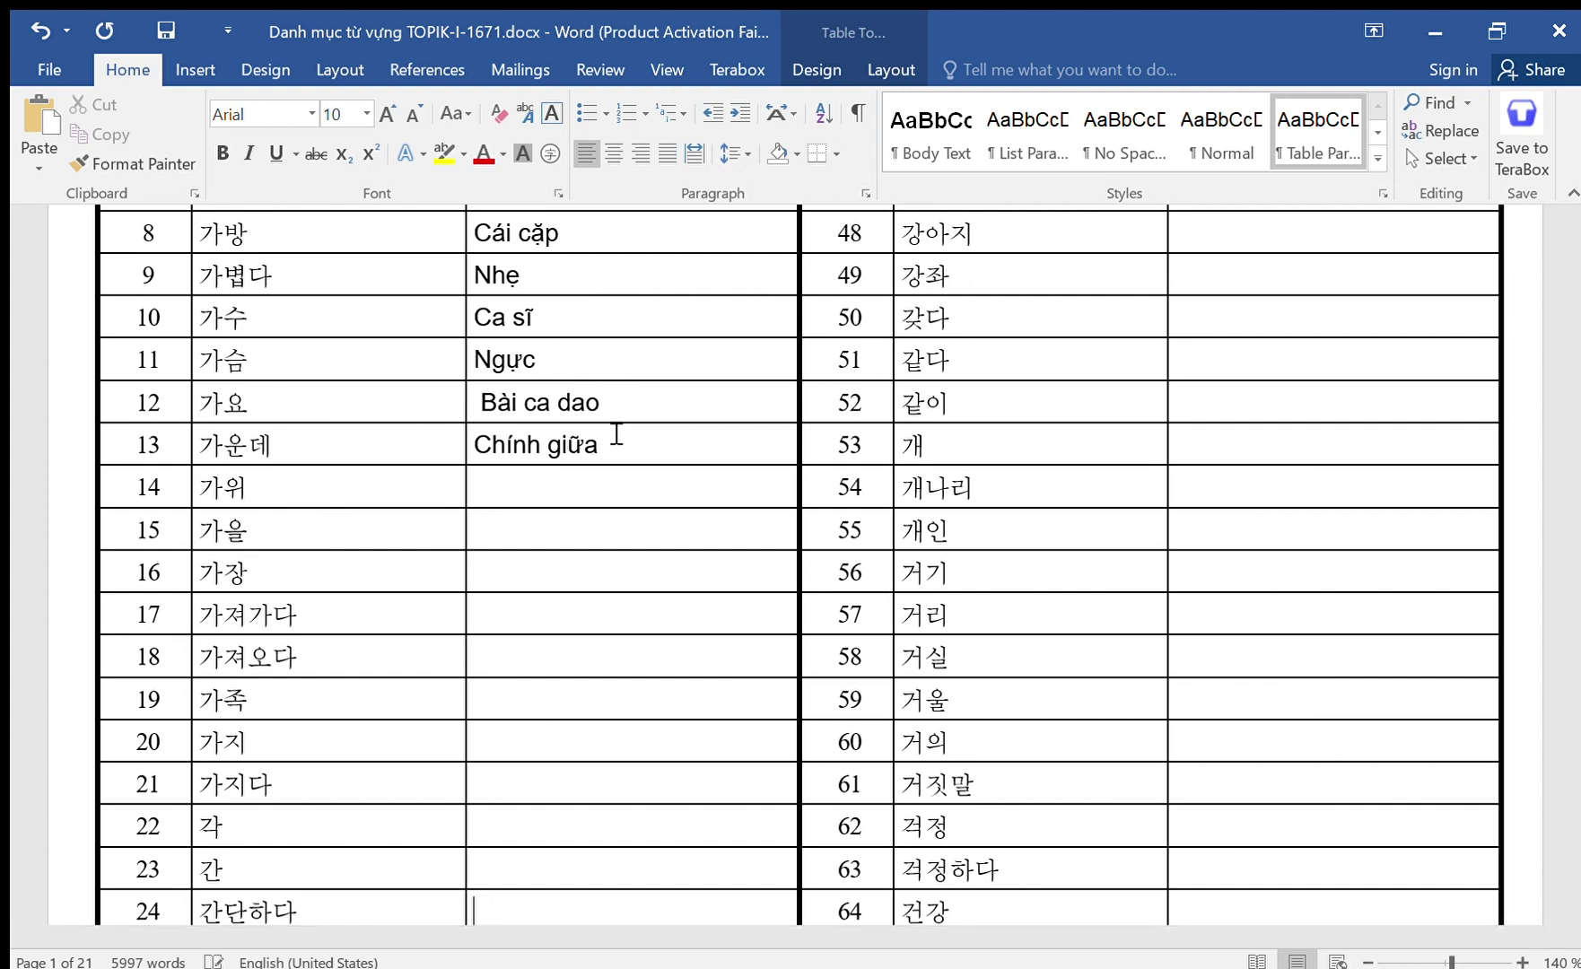
Fill the Việt Nam column for words 14 to 16 with "Cái kéo", "Mùa thu" and "Nhất".
click(569, 490)
text(C)
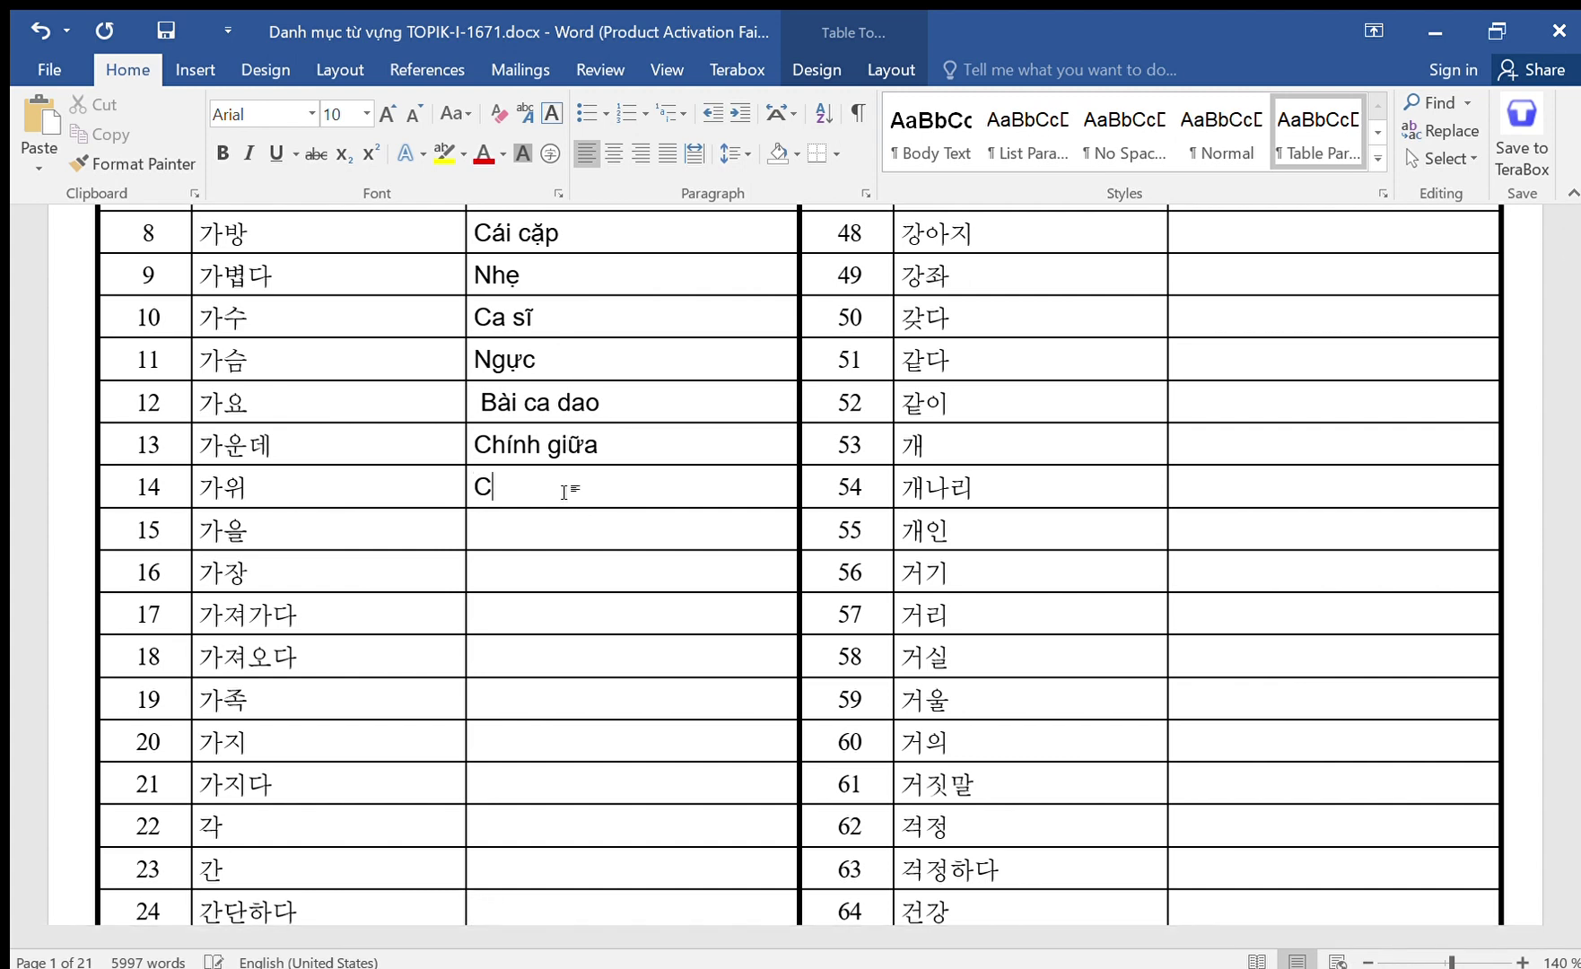
text(ái kéo)
key(Down)
text(Mùa t)
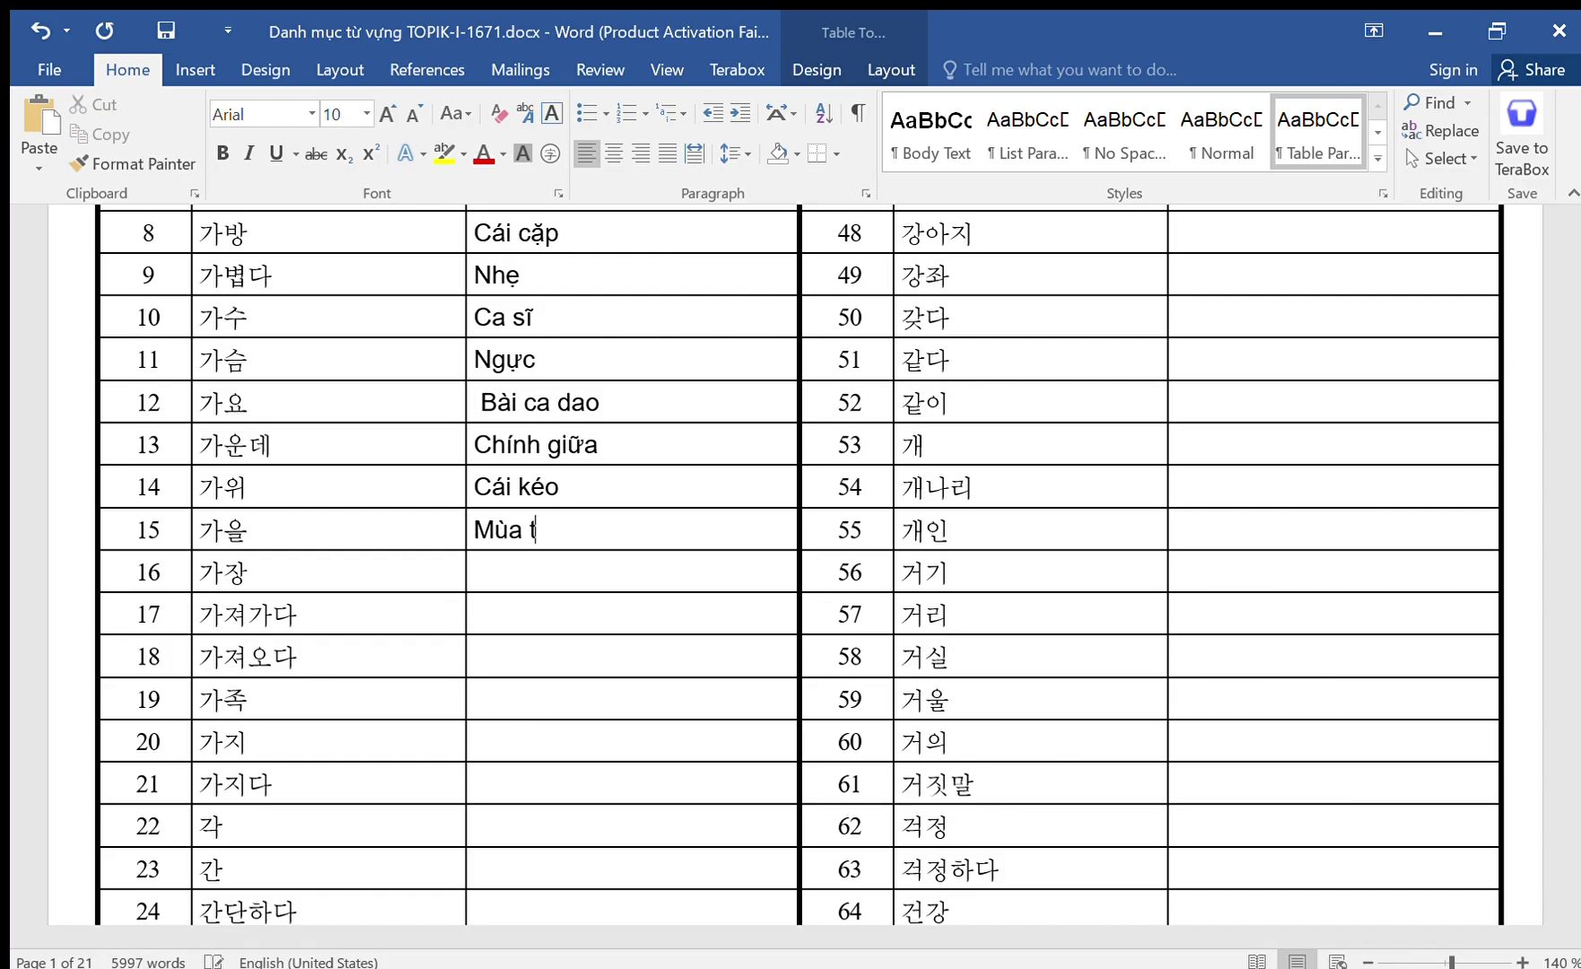
text(hu)
key(Down)
text(Nh)
text(ât)
key(Down)
Enter "Mang đi" for word 17, without a leading space, and "Mang đến" for word 18.
text(Mang d)
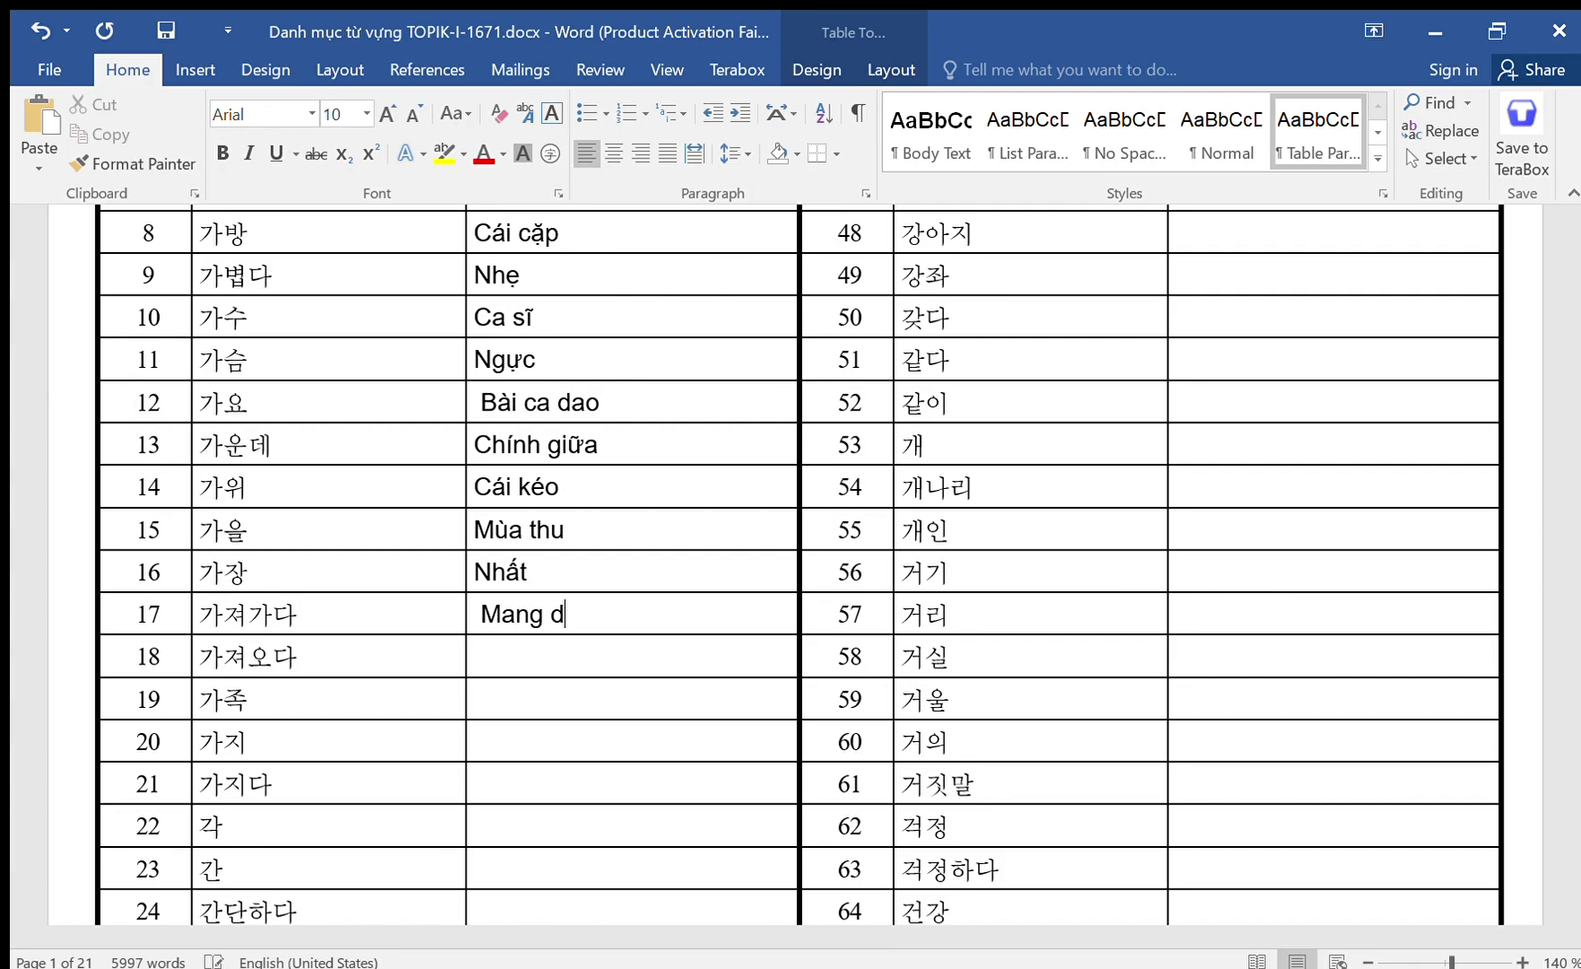
text(di)
key(Left)
key(Left)
key(Left)
key(Left)
key(BackSpace)
key(Down)
text(Mang đến)
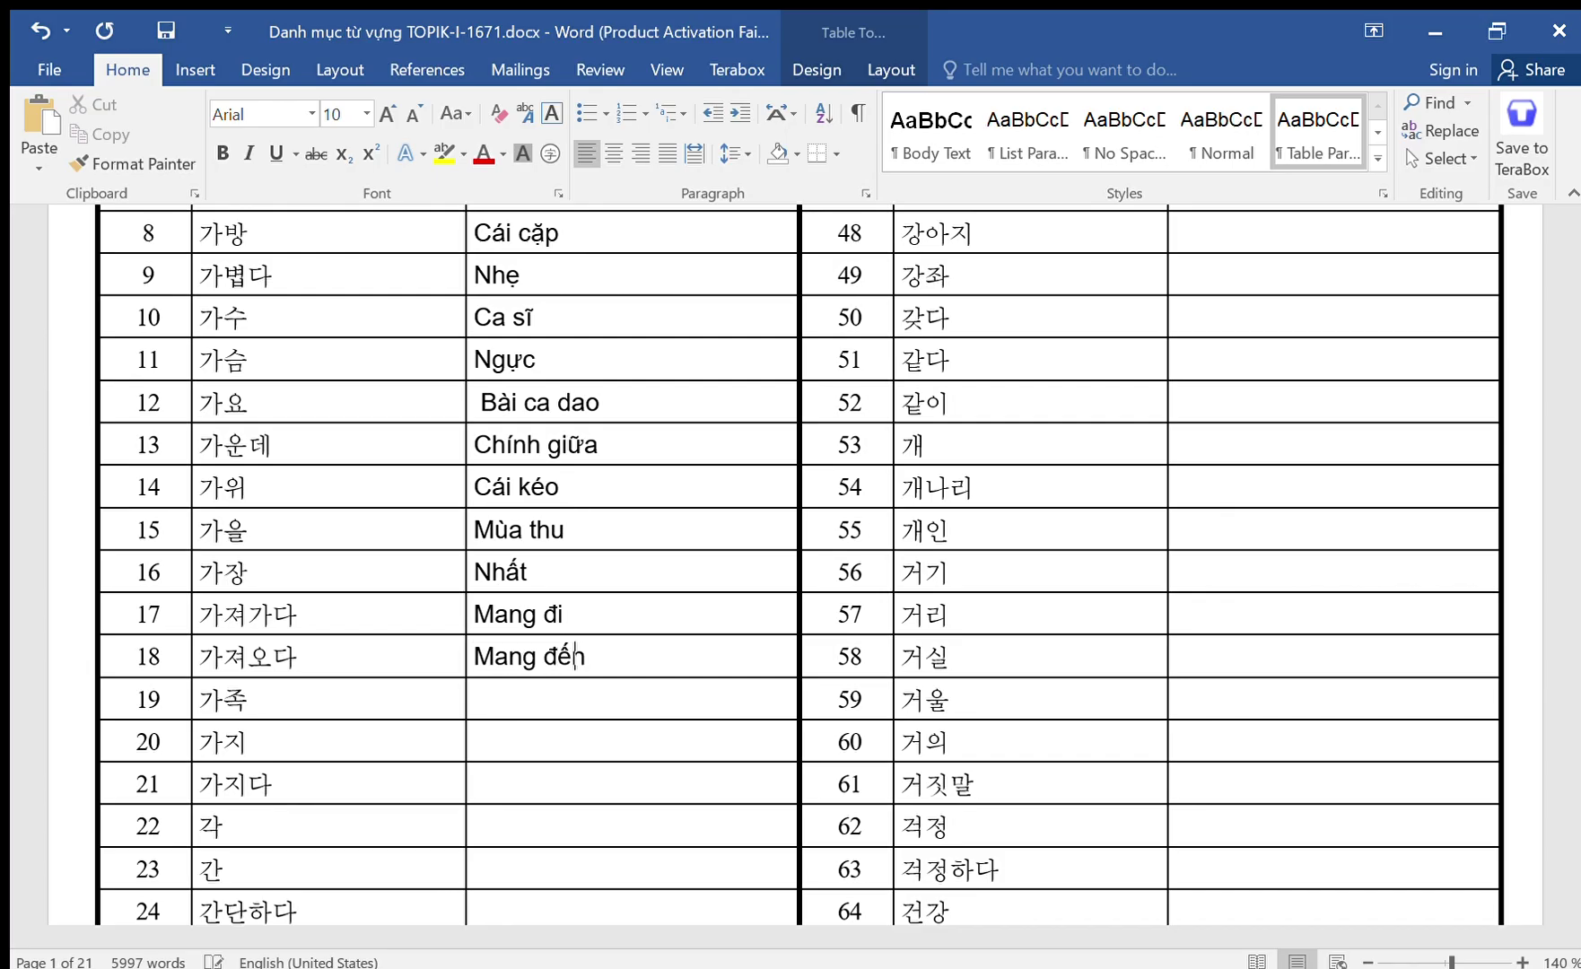
key(Down)
Enter "Gia đình" for word 19 and "Cà tím, đủ loại" for word 20 in the Việt Nam column.
text(Gia đình)
key(Down)
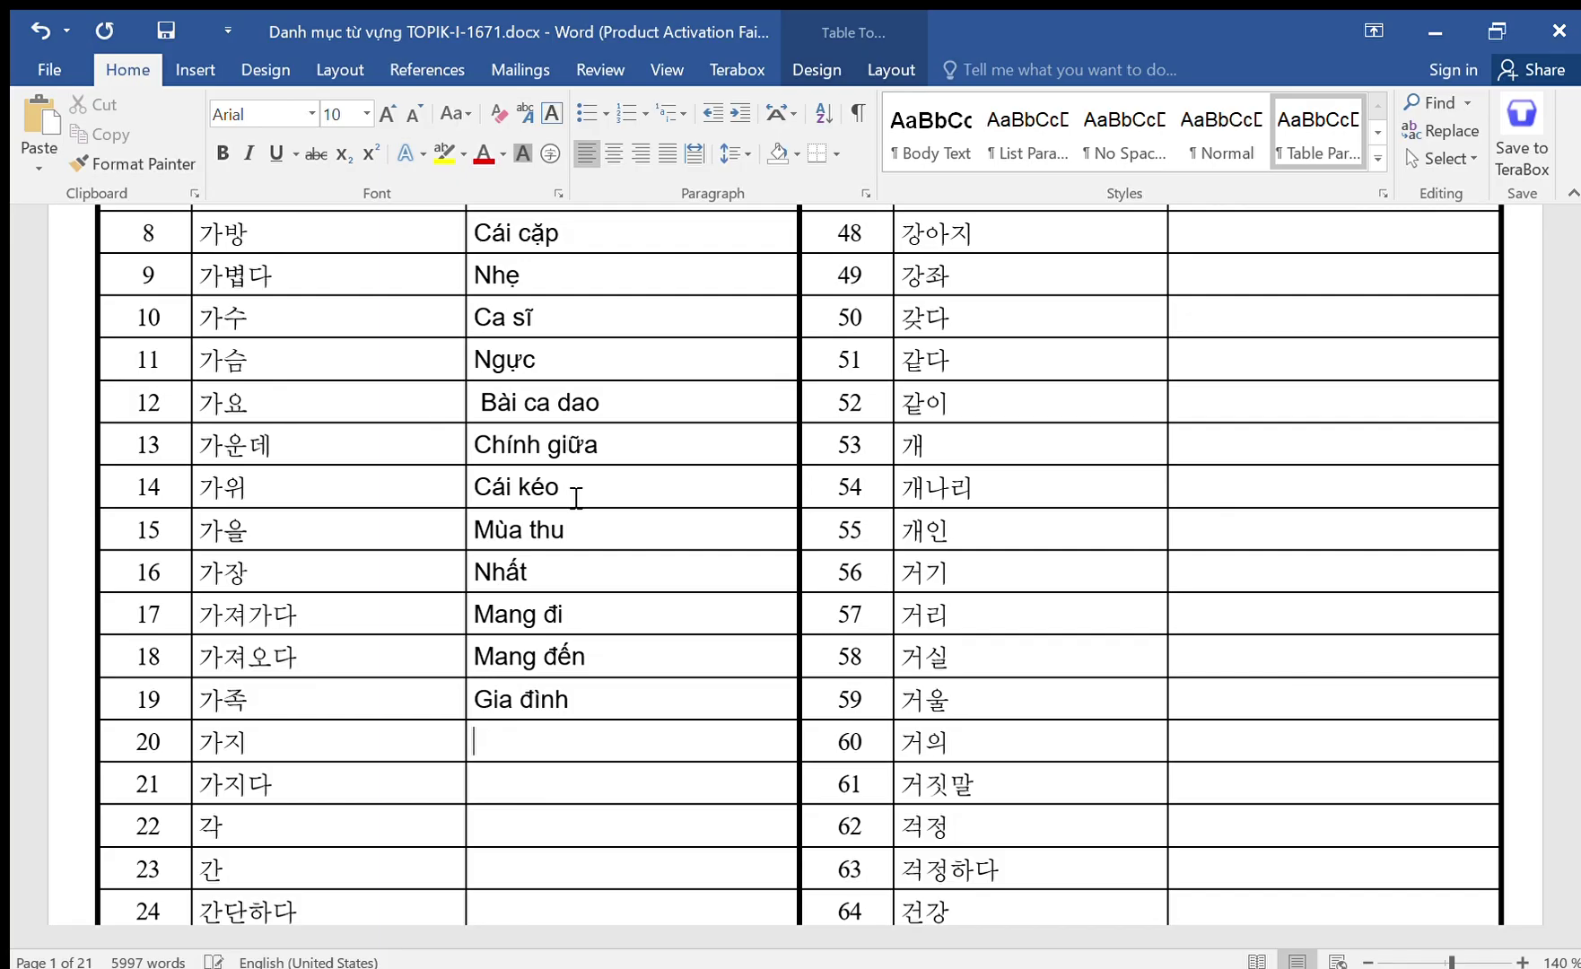
text(Ca)
text(à tím)
text(, đủ loại)
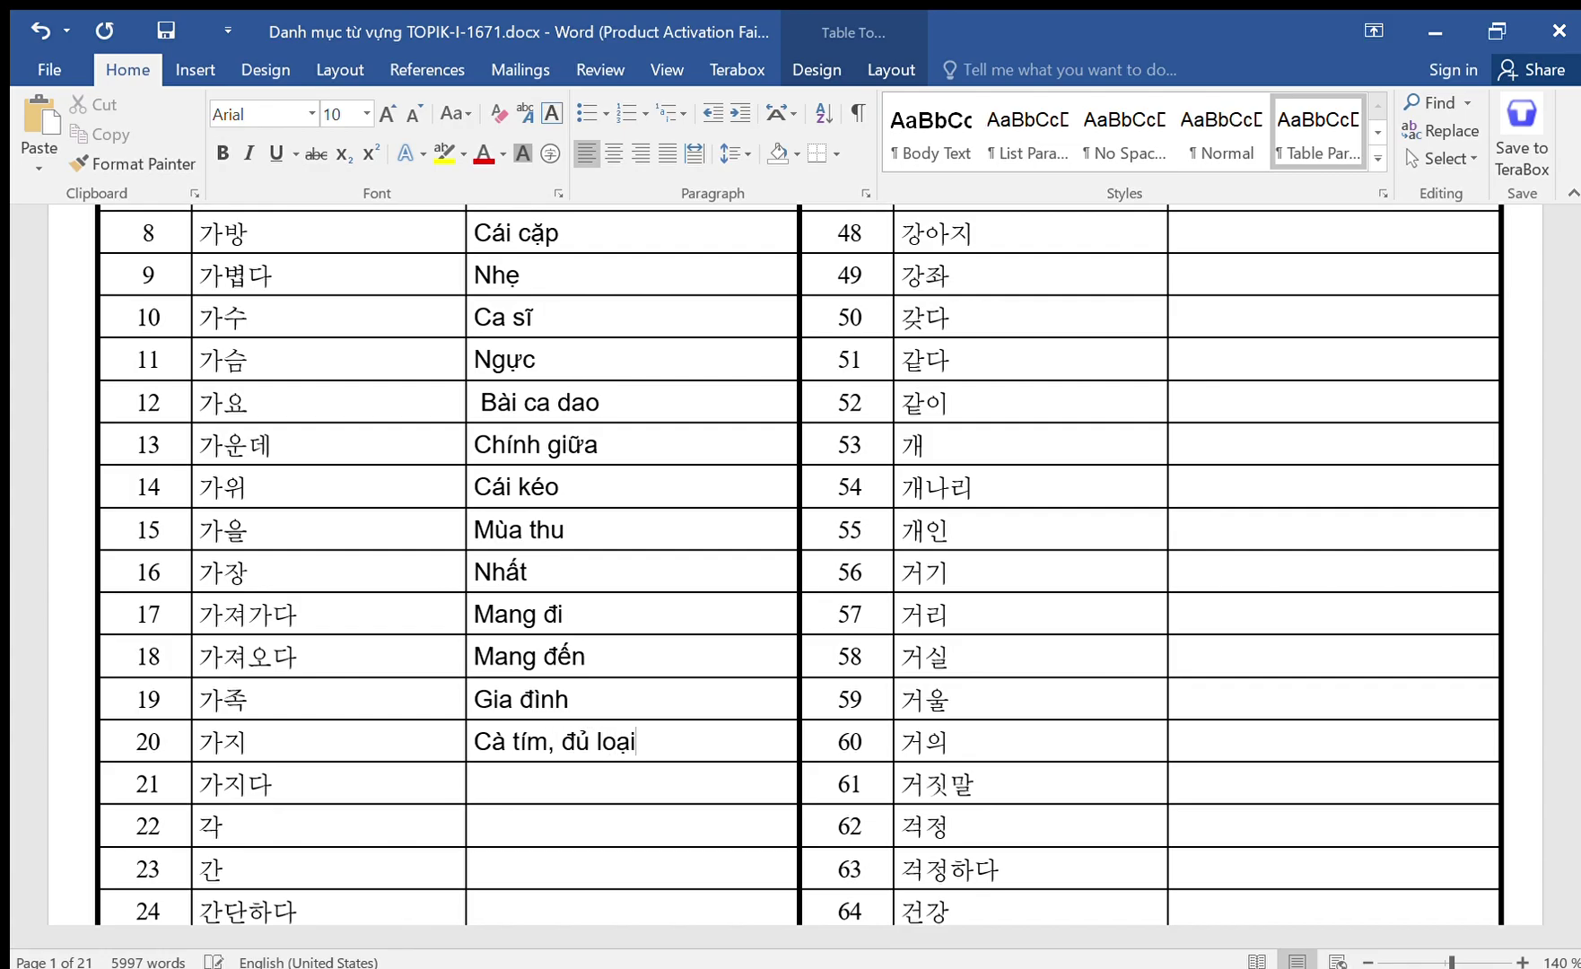
key(Down)
Enter "Mang đi" for word 21 and "Các" for word 22 in the Việt Nam column.
text(Mang đi)
key(Down)
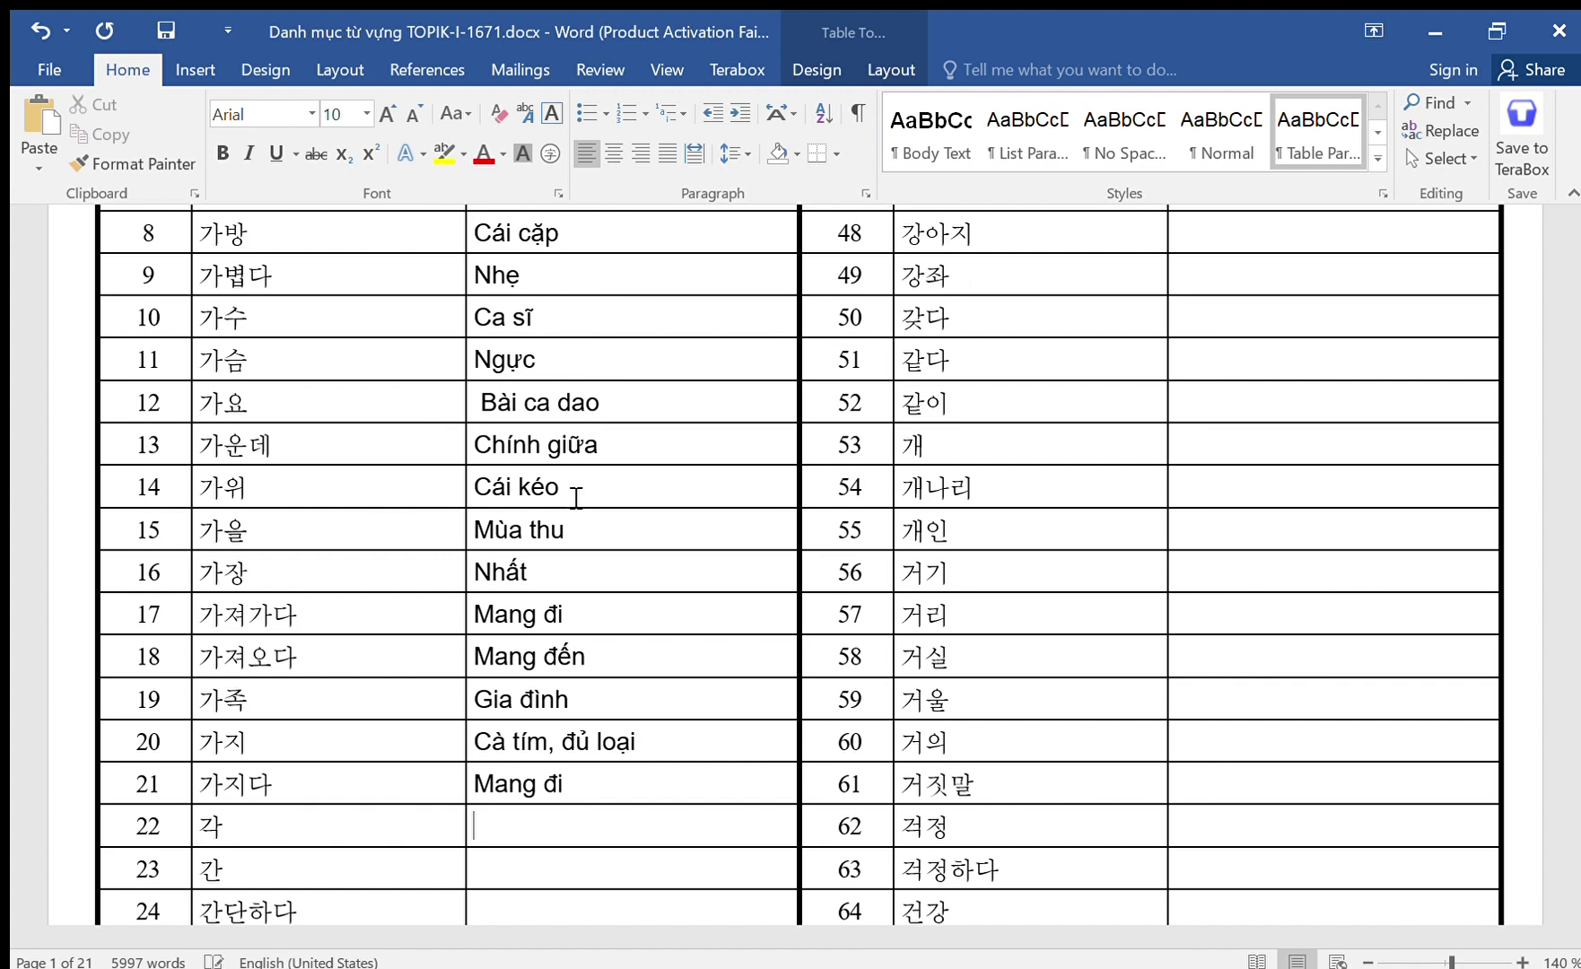
text(cac)
key(BackSpace)
key(BackSpace)
key(BackSpace)
text(Các)
key(Down)
Enter "Gan, giữa" for word 23 and "Đơn giản" for word 24 in the Việt Nam column.
text(Gan, giữa)
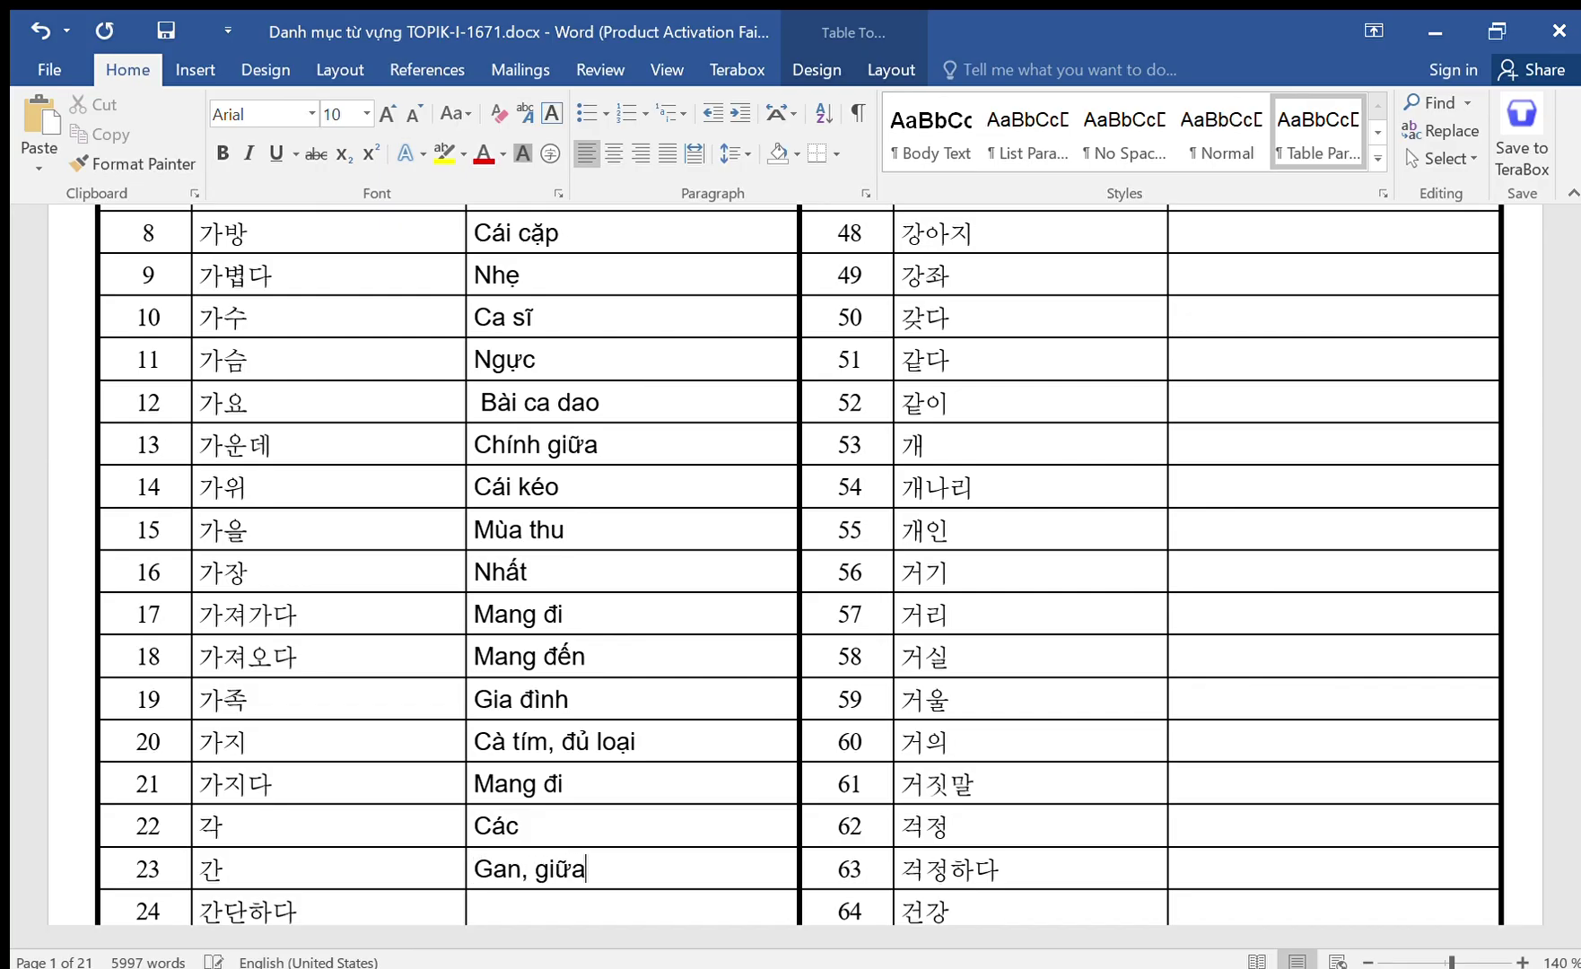
key(Down)
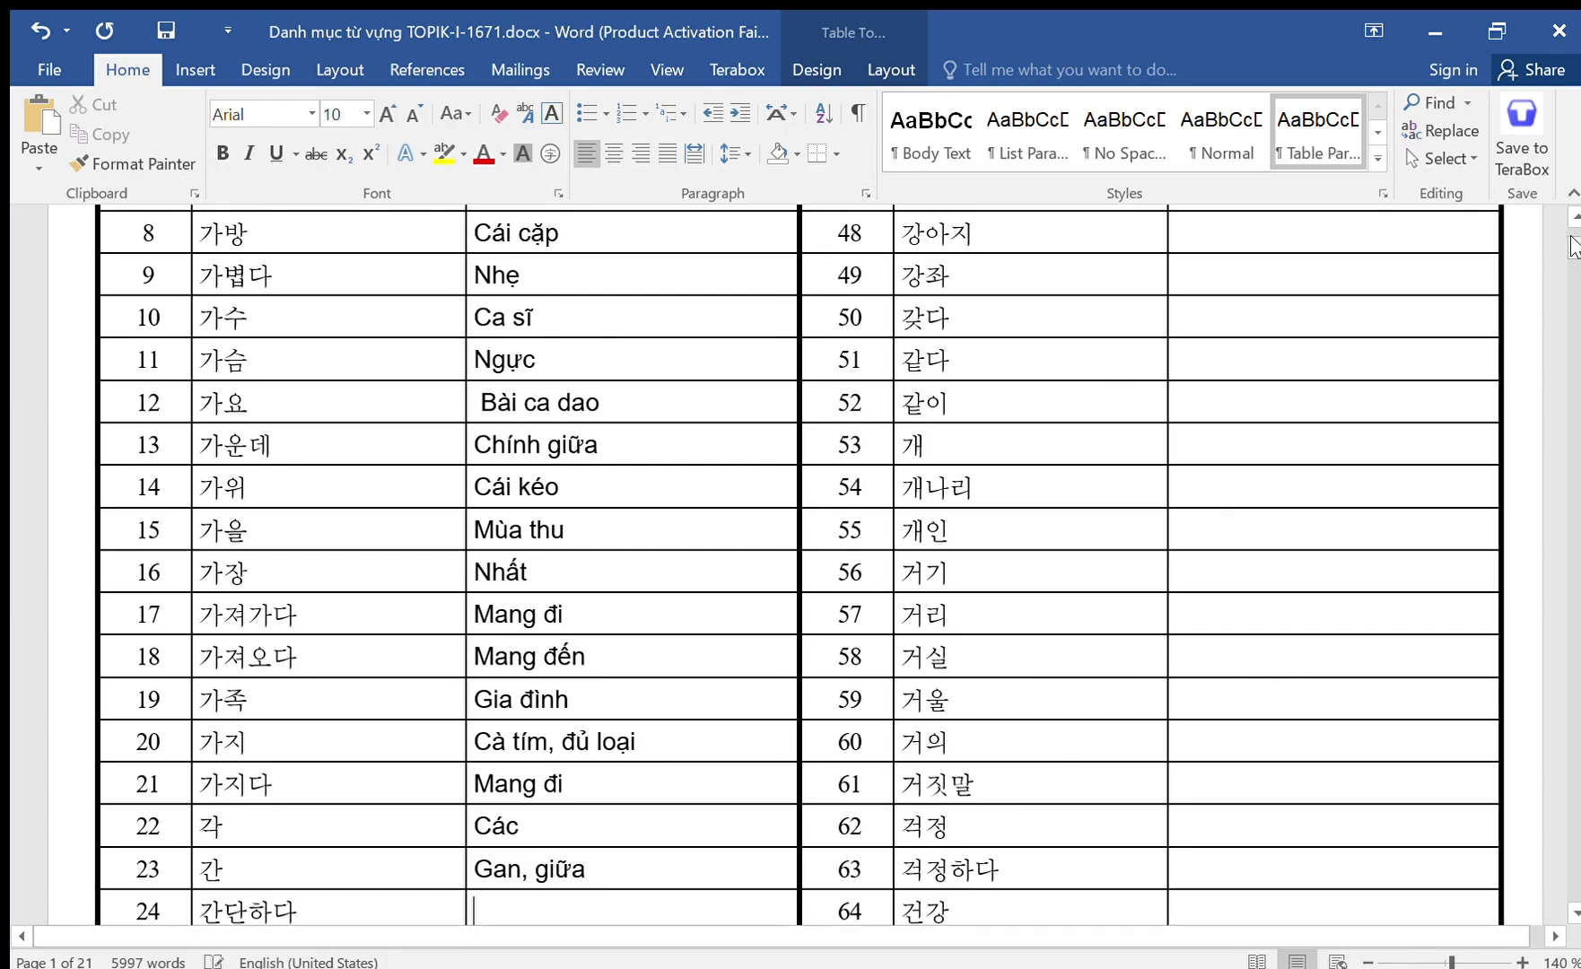
scroll(1572, 247, down, 3)
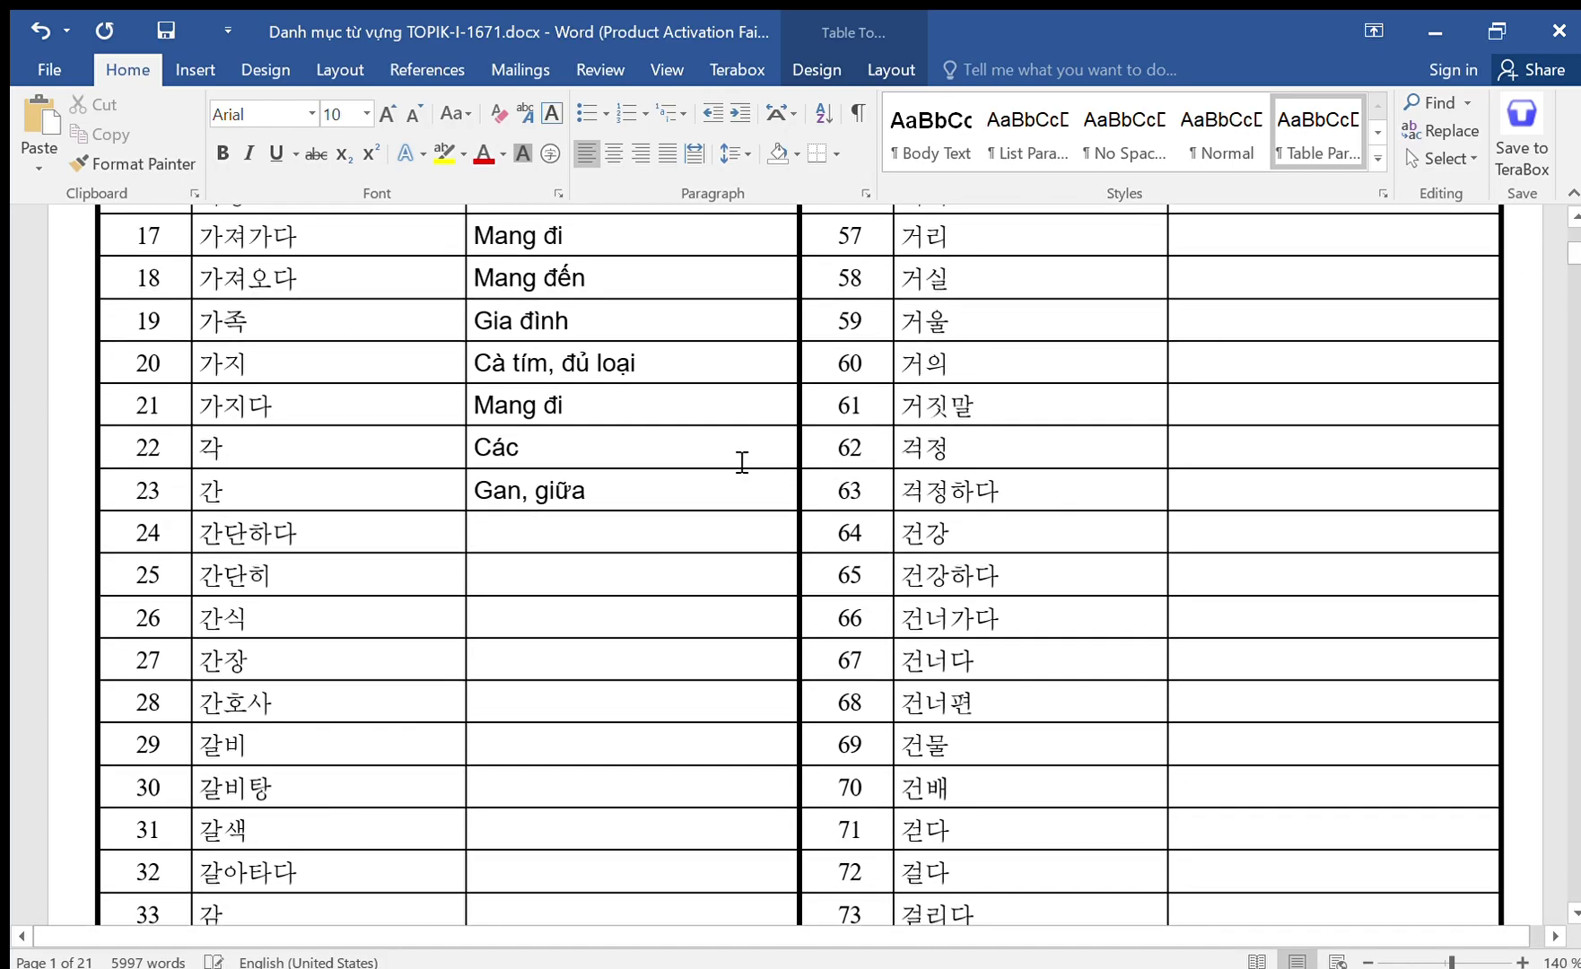
text(Đơn gian)
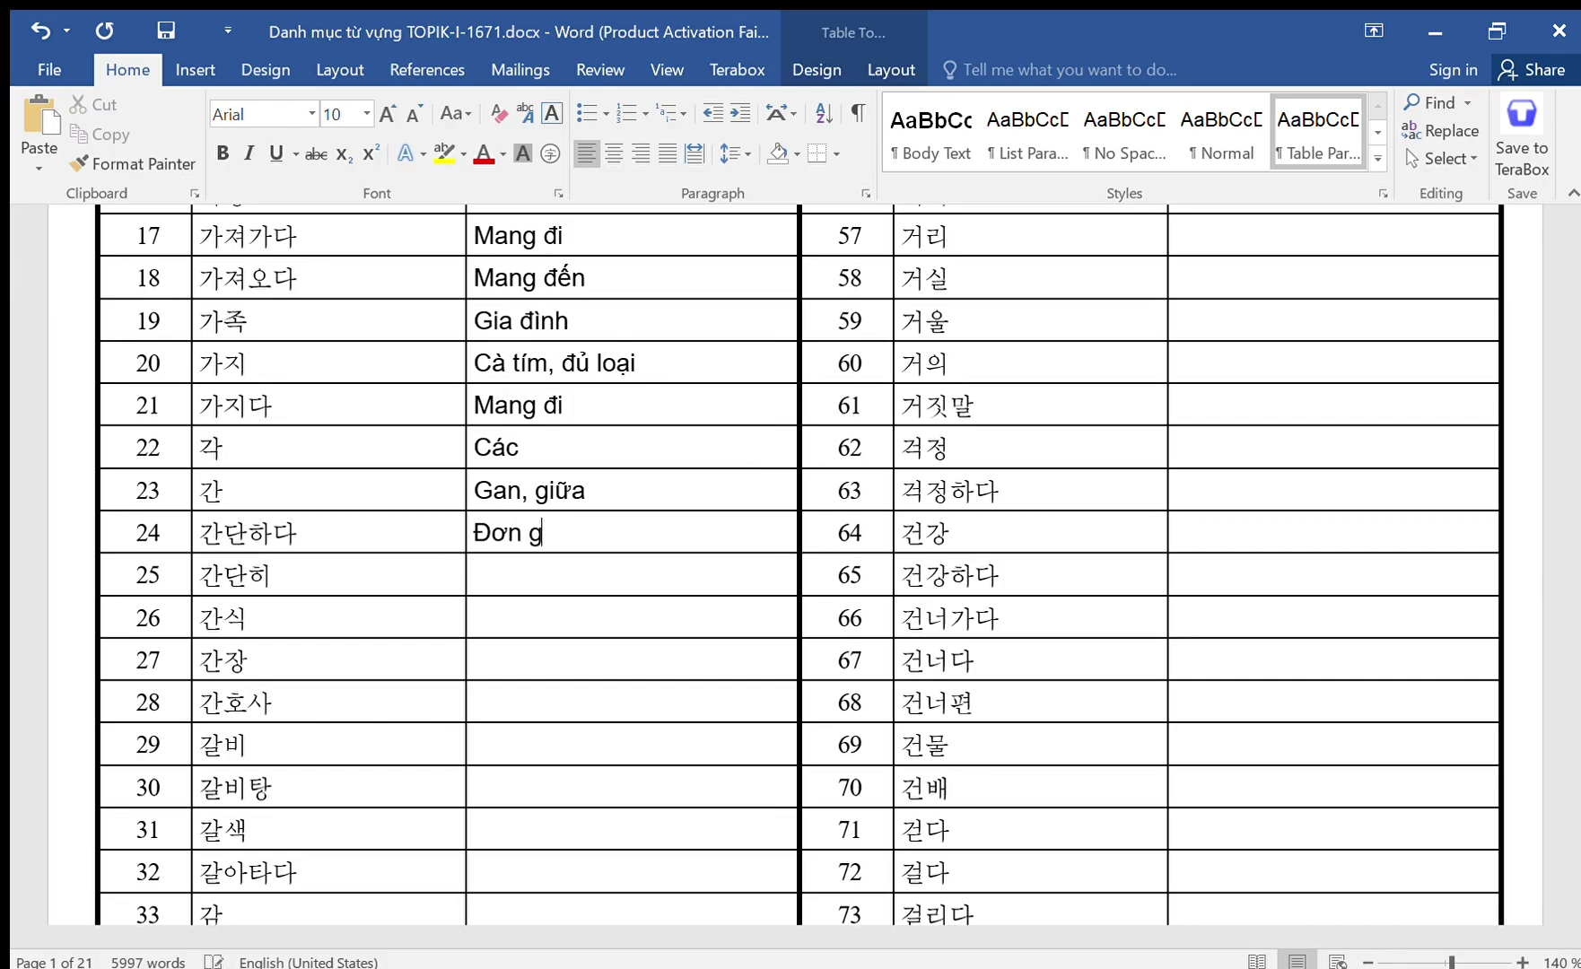
key(Down)
Enter "Một cách đơn giản" as the Vietnamese meaning of word 25, 간단히.
text(Đ)
key(BackSpace)
text(Một)
text( cách)
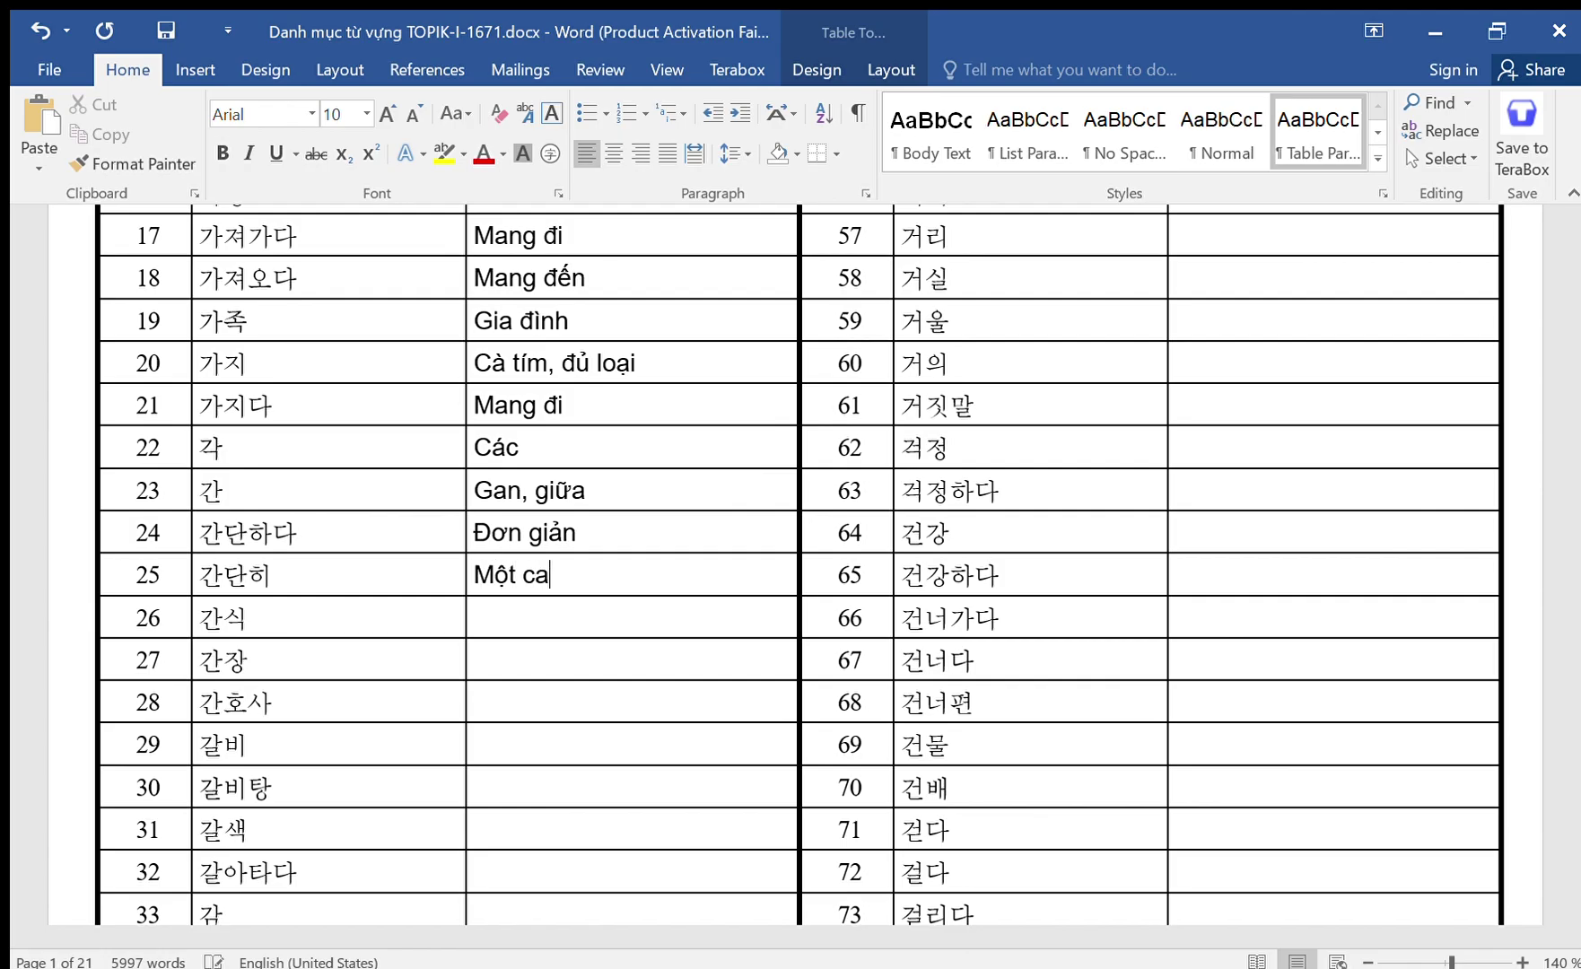
text( đơn gi)
key(BackSpace)
key(BackSpace)
text(gainr)
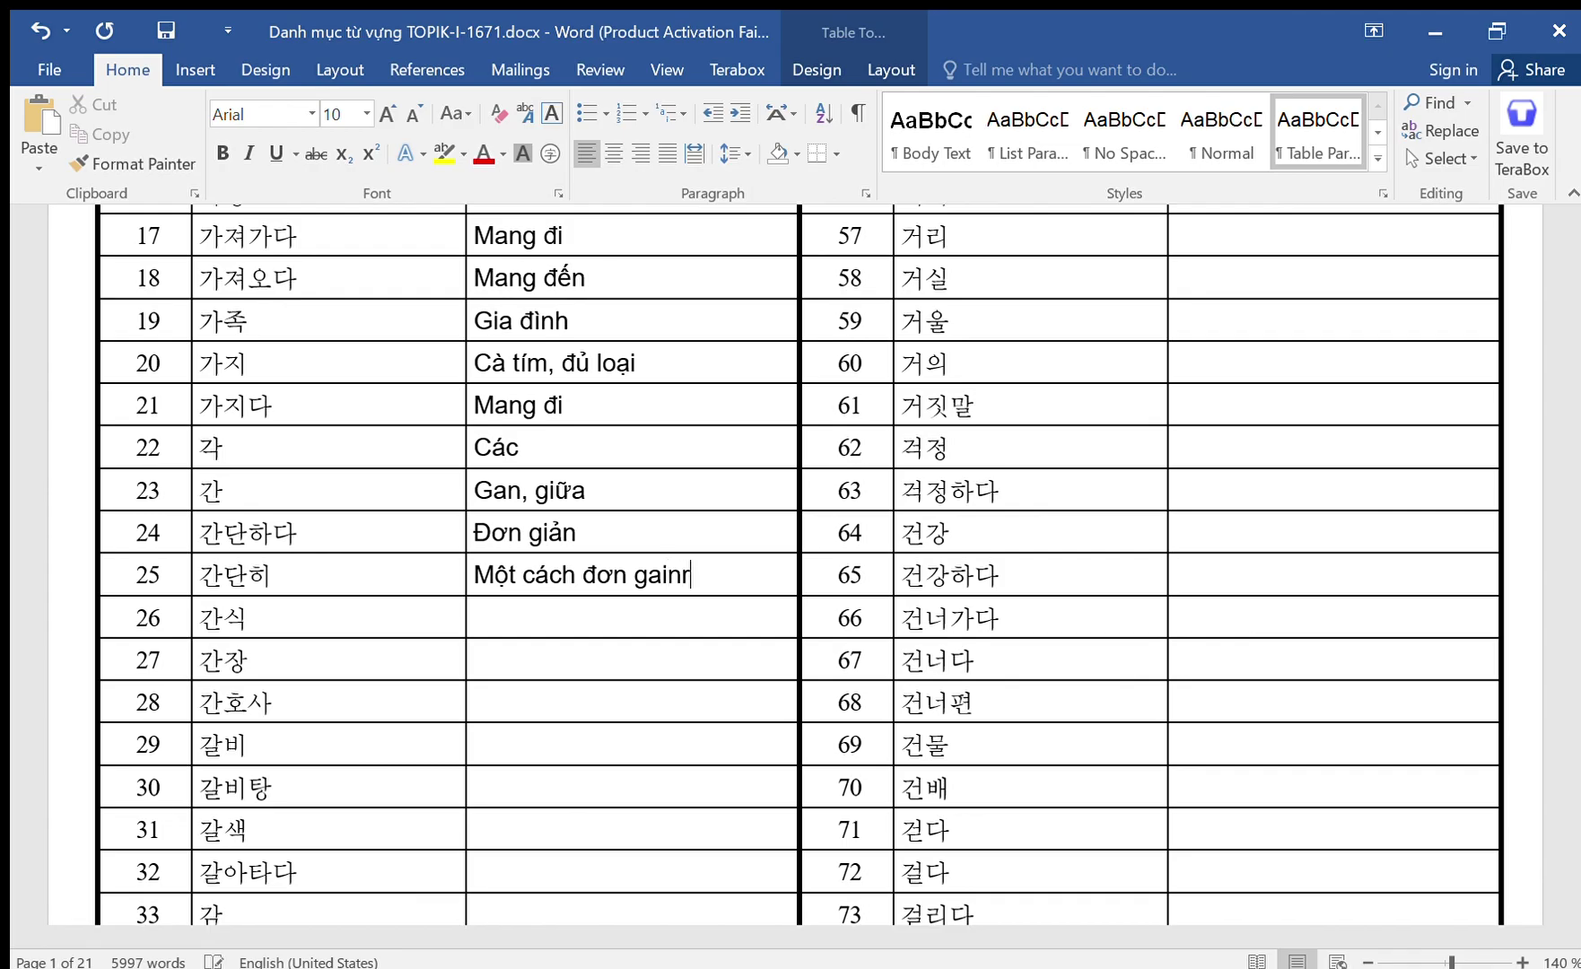
key(BackSpace)
key(BackSpace)
key(BackSpace)
key(BackSpace)
text(iản)
key(Down)
Enter "Món ăn nhẹ" as the Vietnamese meaning of word 26, 간식, correcting any typos.
text(mO)
key(BackSpace)
key(BackSpace)
text(mON)
key(BackSpace)
key(BackSpace)
key(BackSpace)
text(Món aw)
key(BackSpace)
text(a)
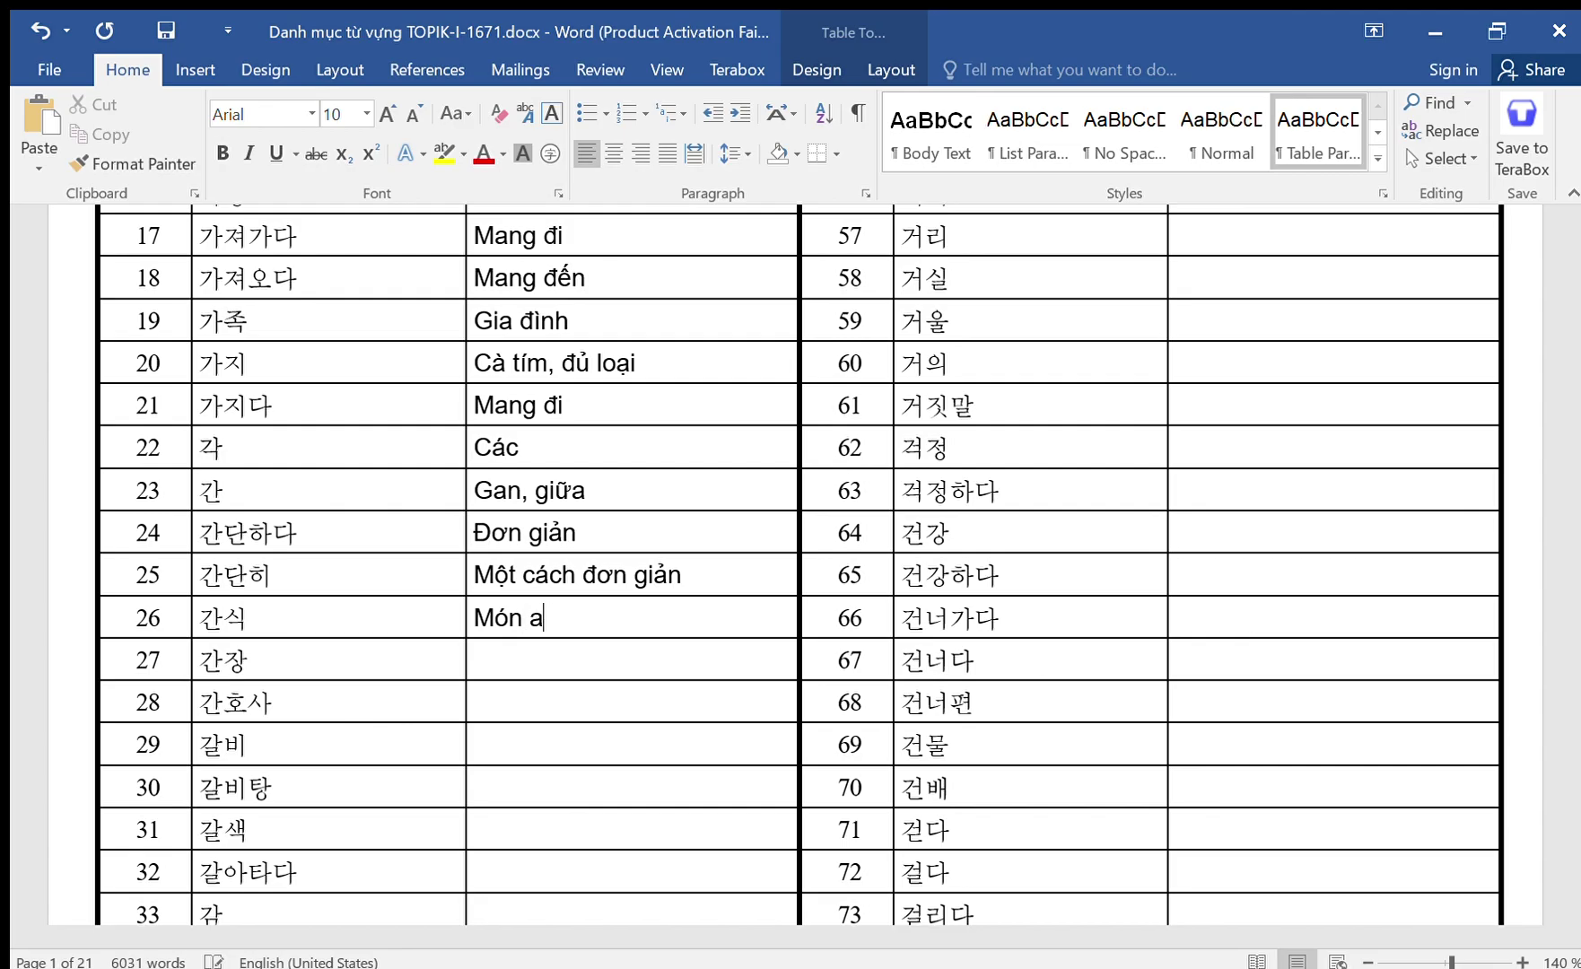
text(wn nhes)
key(Down)
key(Left)
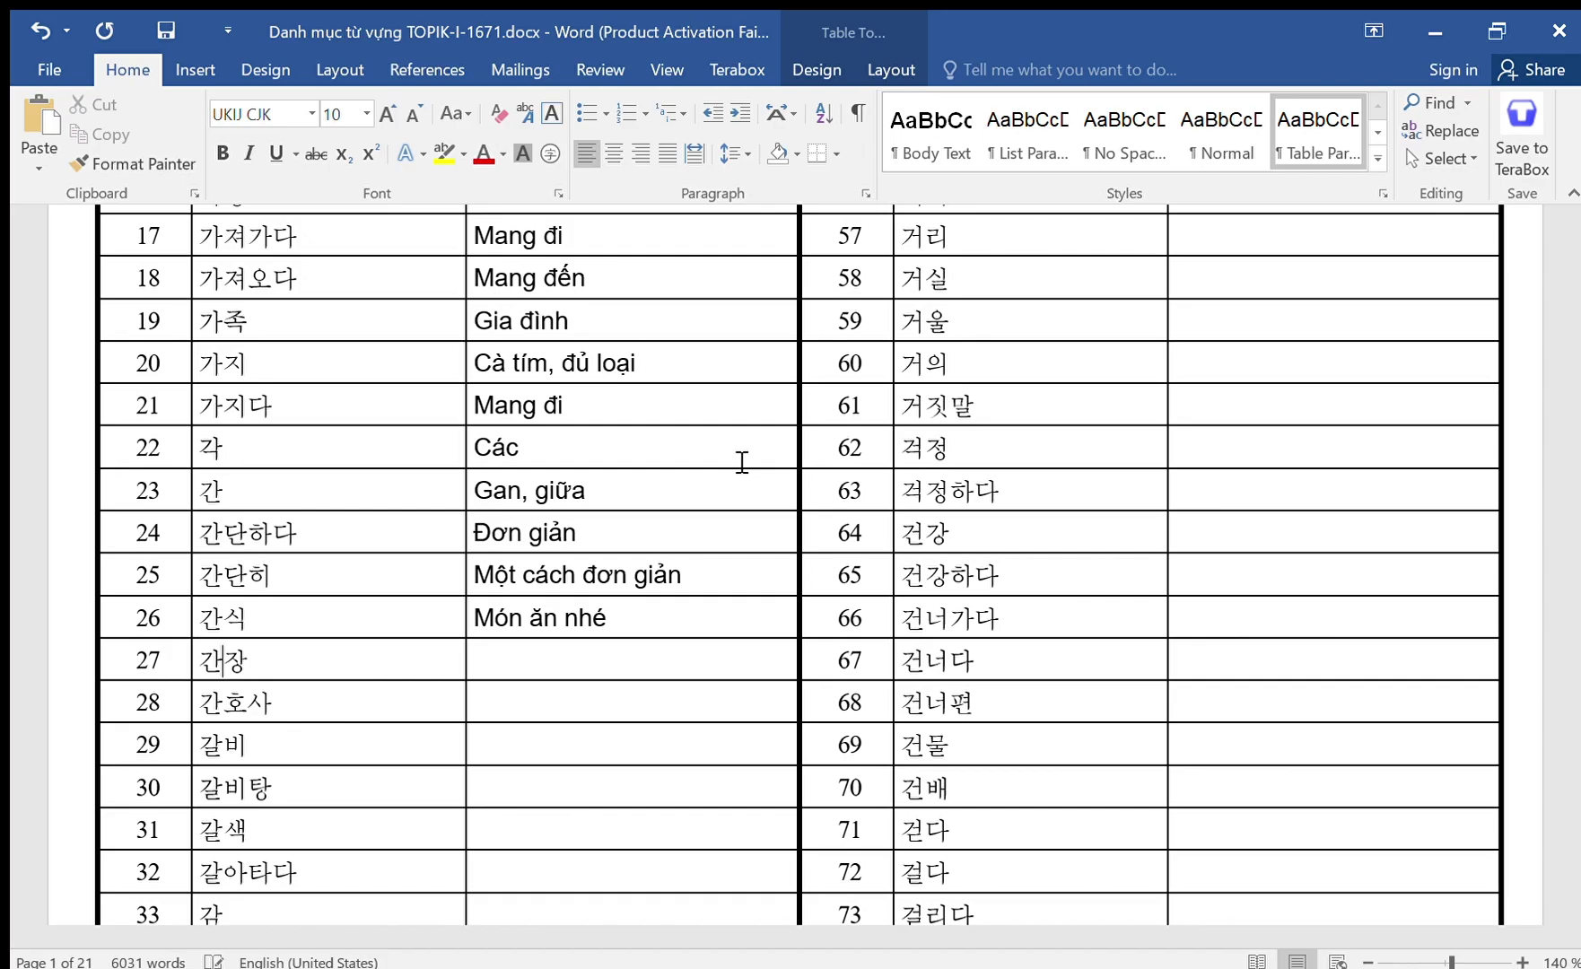
click(660, 626)
key(BackSpace)
text(ej)
key(Down)
Enter "Nước tương" as the Vietnamese meaning of word 27, 간장.
text(No)
key(BackSpace)
text(uwowcs tuwowngf)
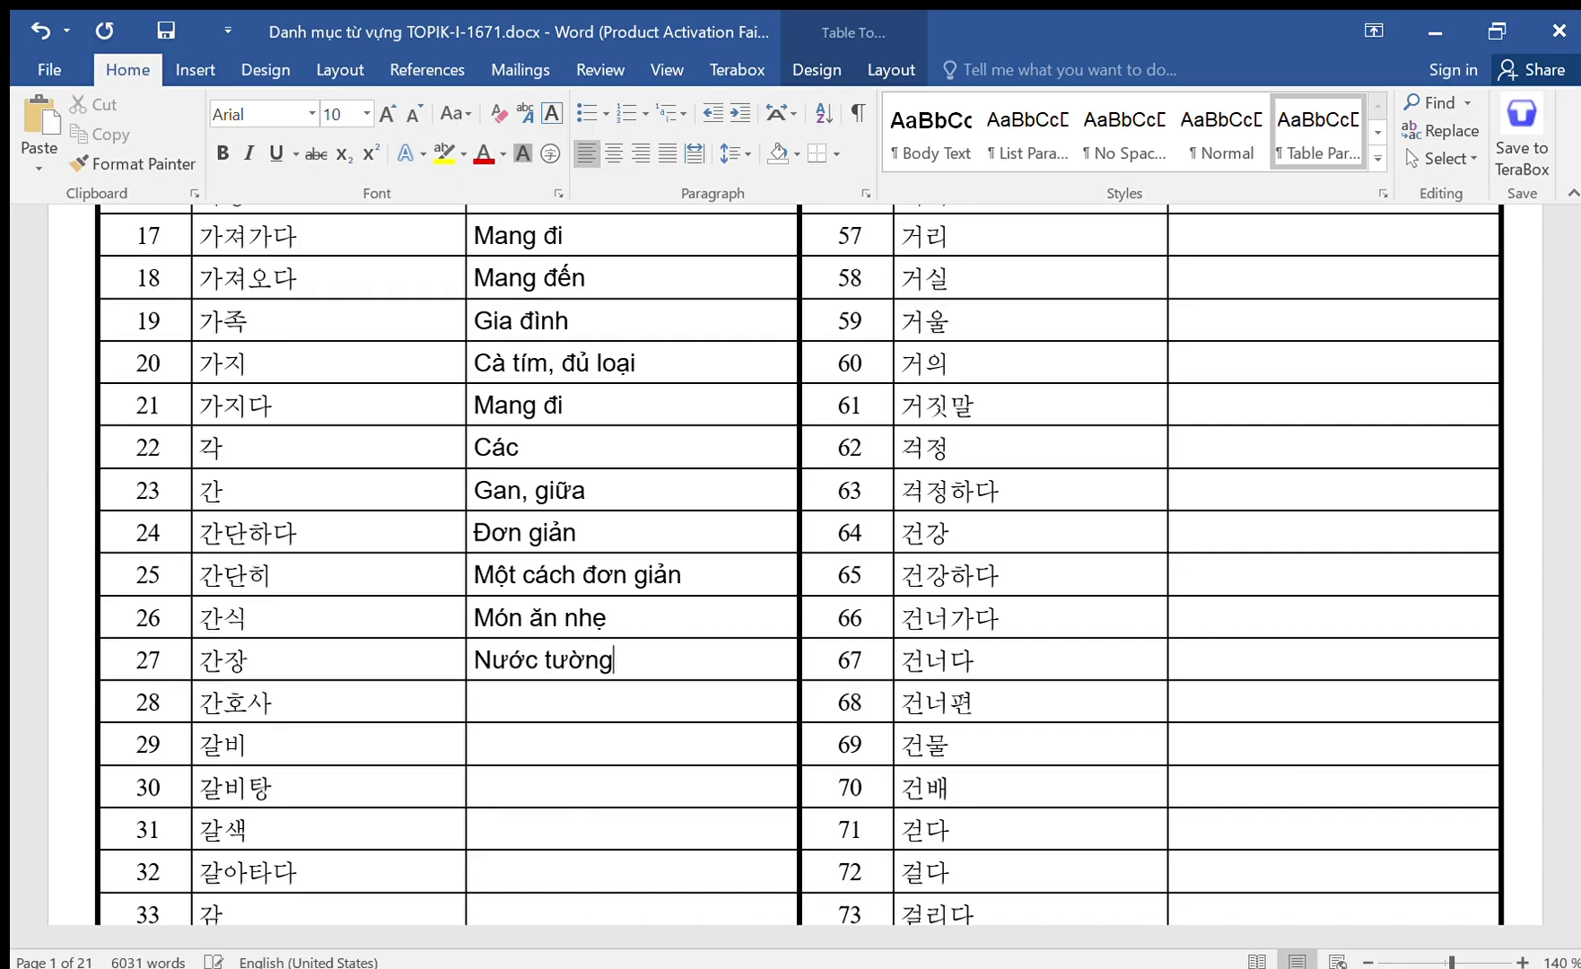
key(BackSpace)
key(BackSpace)
key(BackSpace)
key(BackSpace)
text(uongw)
key(Down)
Fill the Việt Nam column for words 28 to 30 with "Y tá", "Sườn" and "Canh sườn bò".
text(Y tas)
key(Down)
text(Suownf)
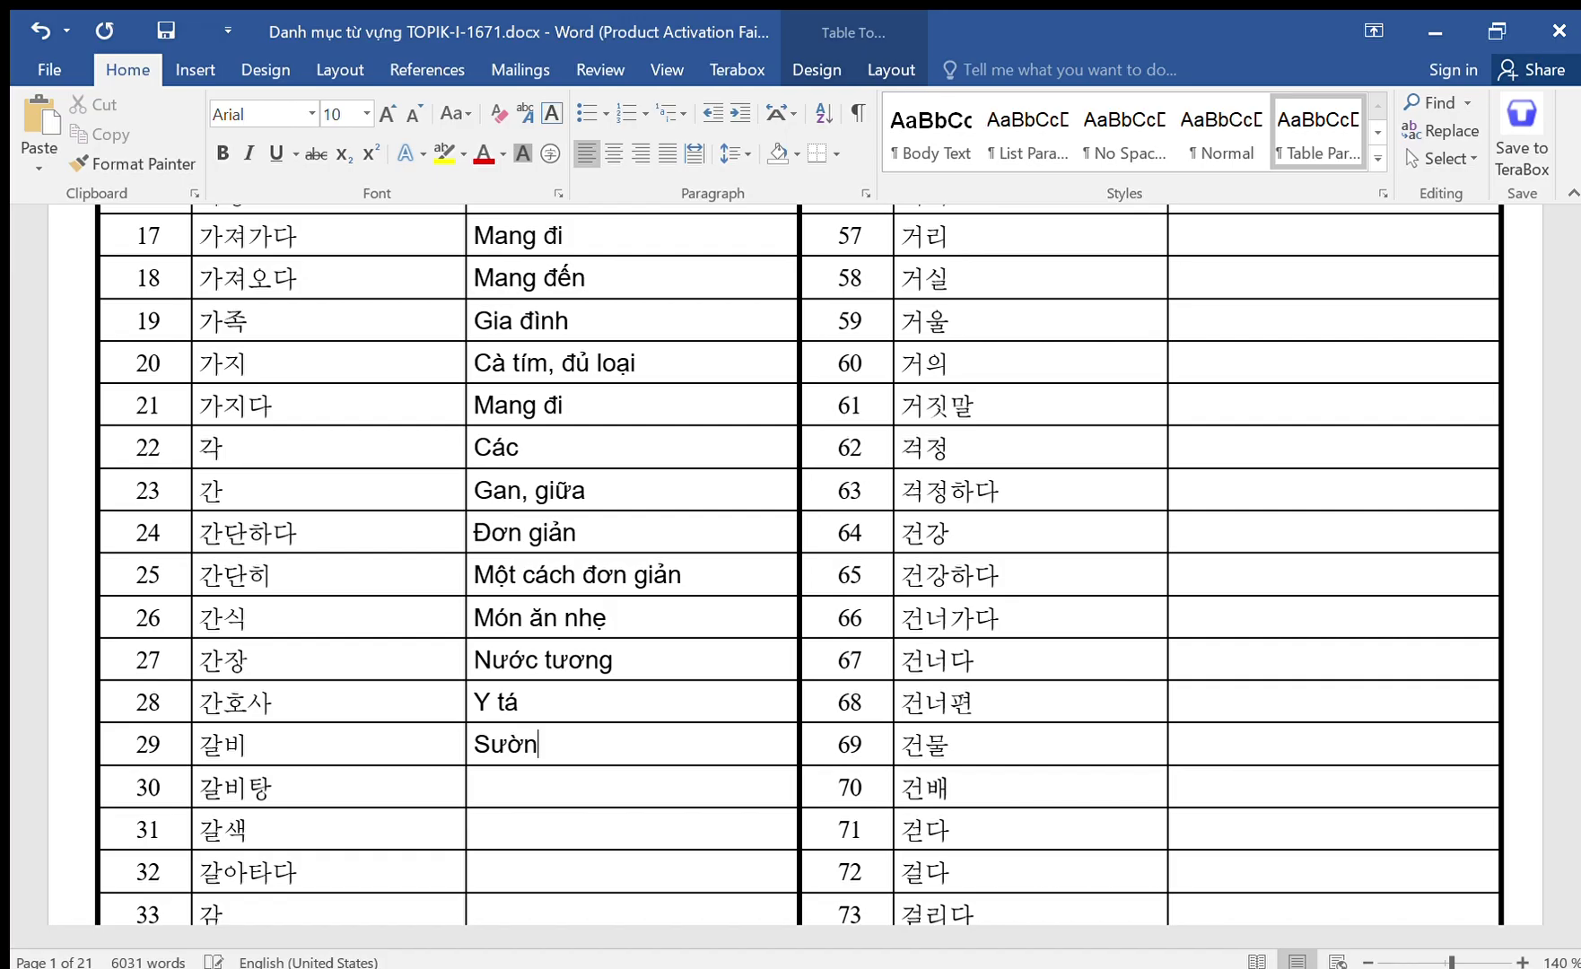
key(Down)
text(Canh suwownf bof)
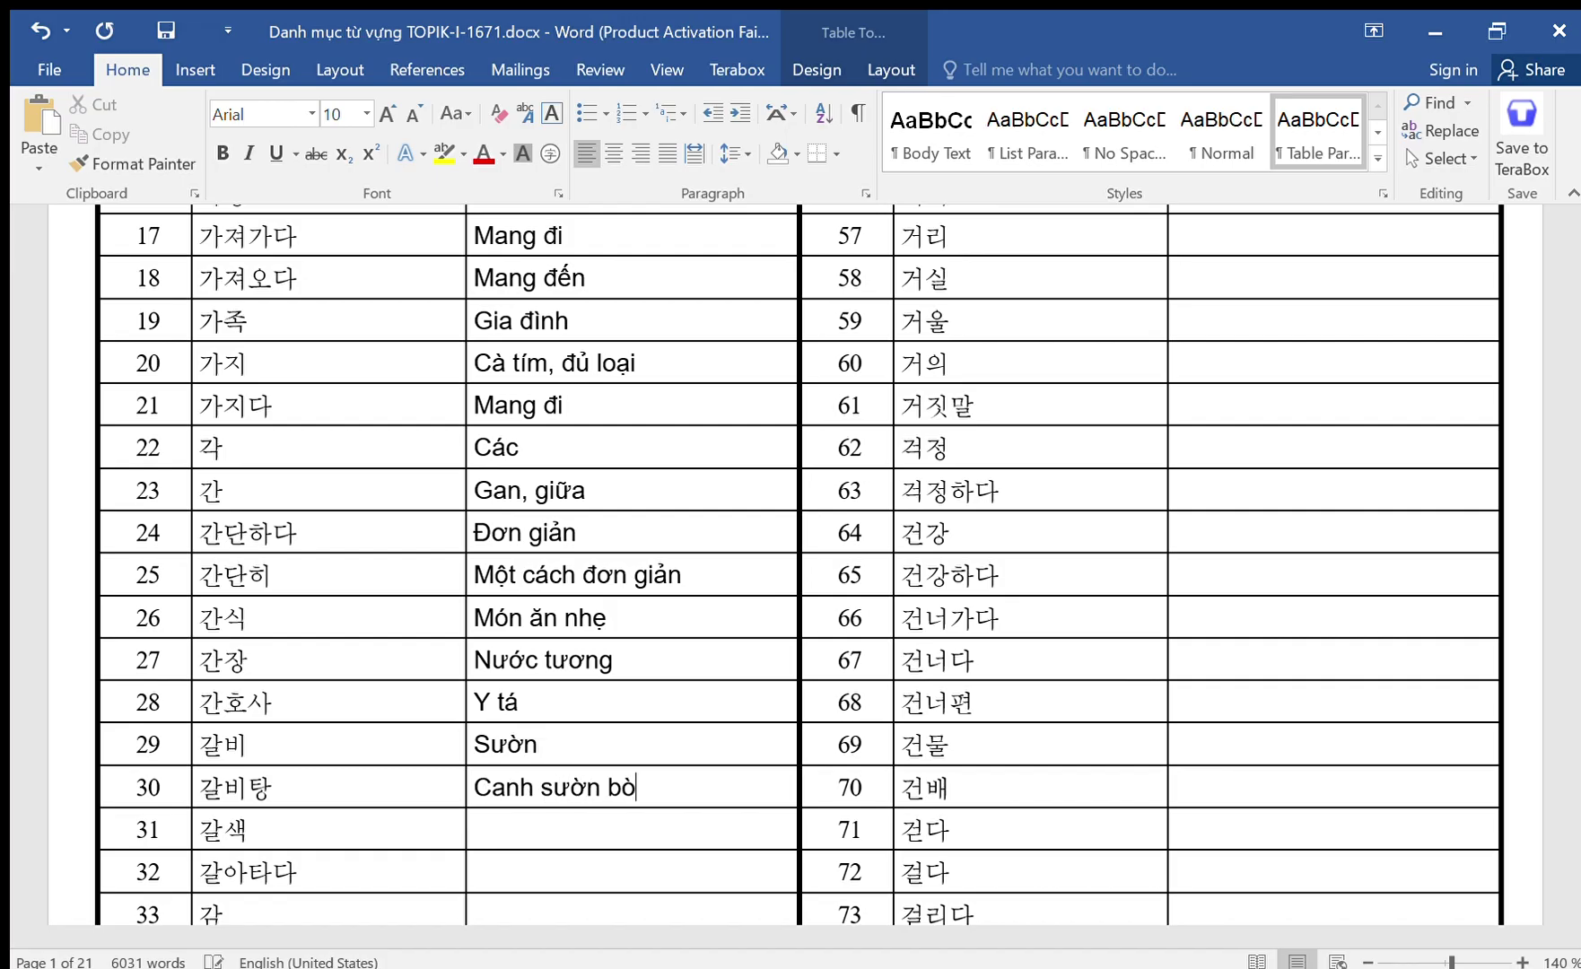
key(Down)
Fill the Việt Nam column for words 31 to 33 with "Màu nâu", "Đổi tuyến" and "Quả hồng".
text(Mauf naau)
key(Down)
text(ddooir tuye)
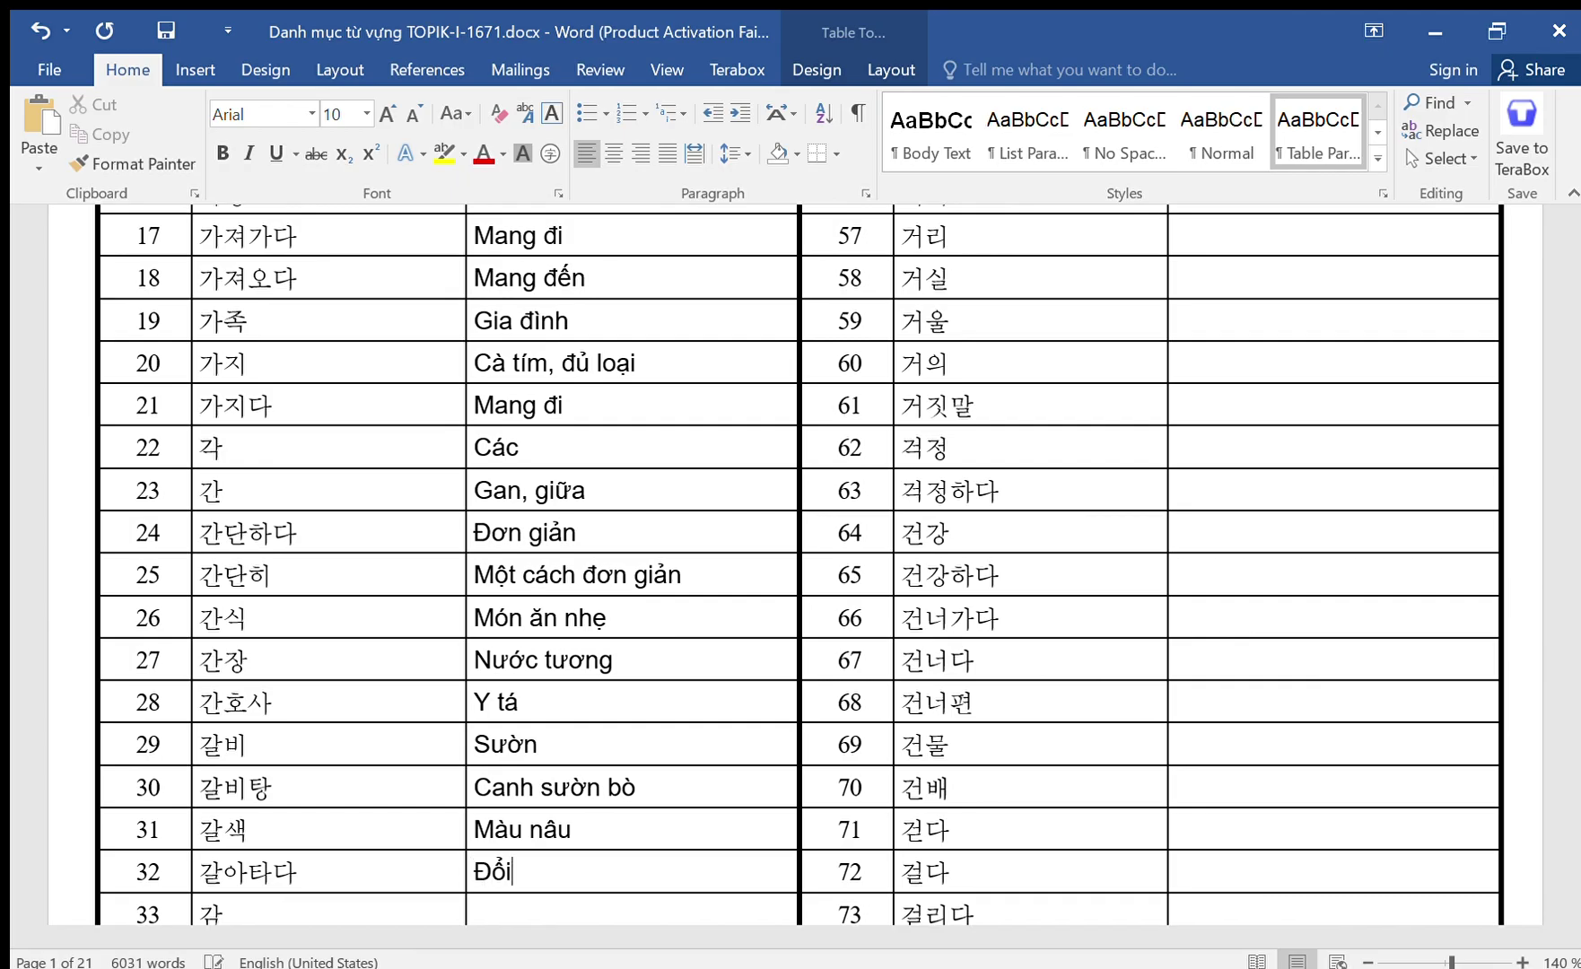
text(ens)
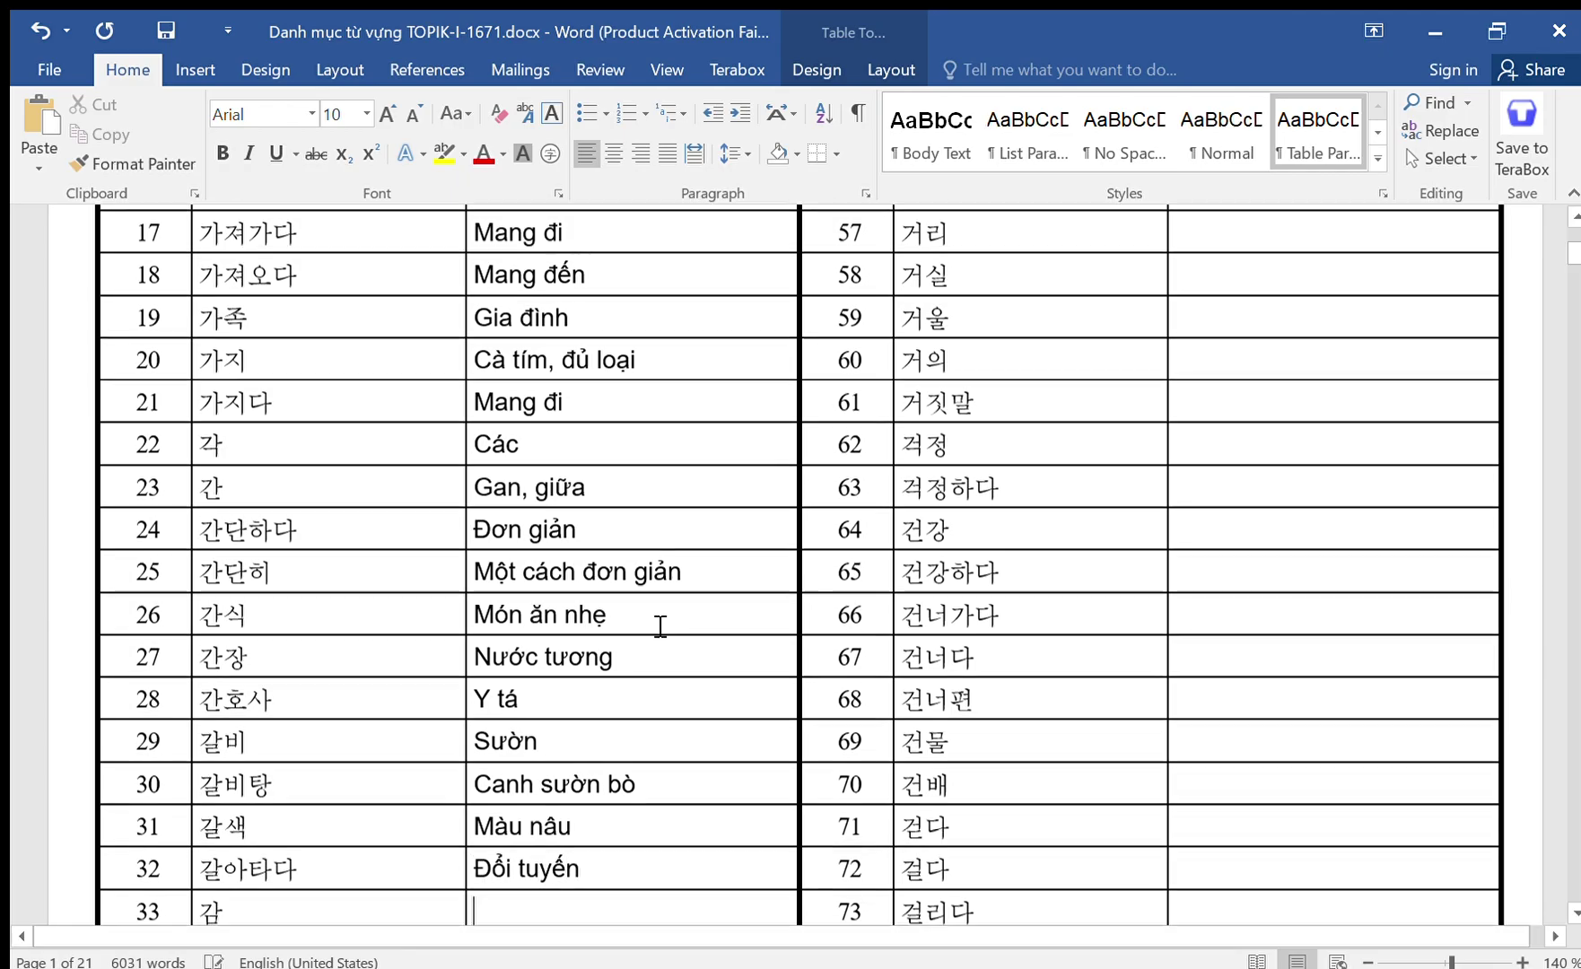
text(Quar hoongf)
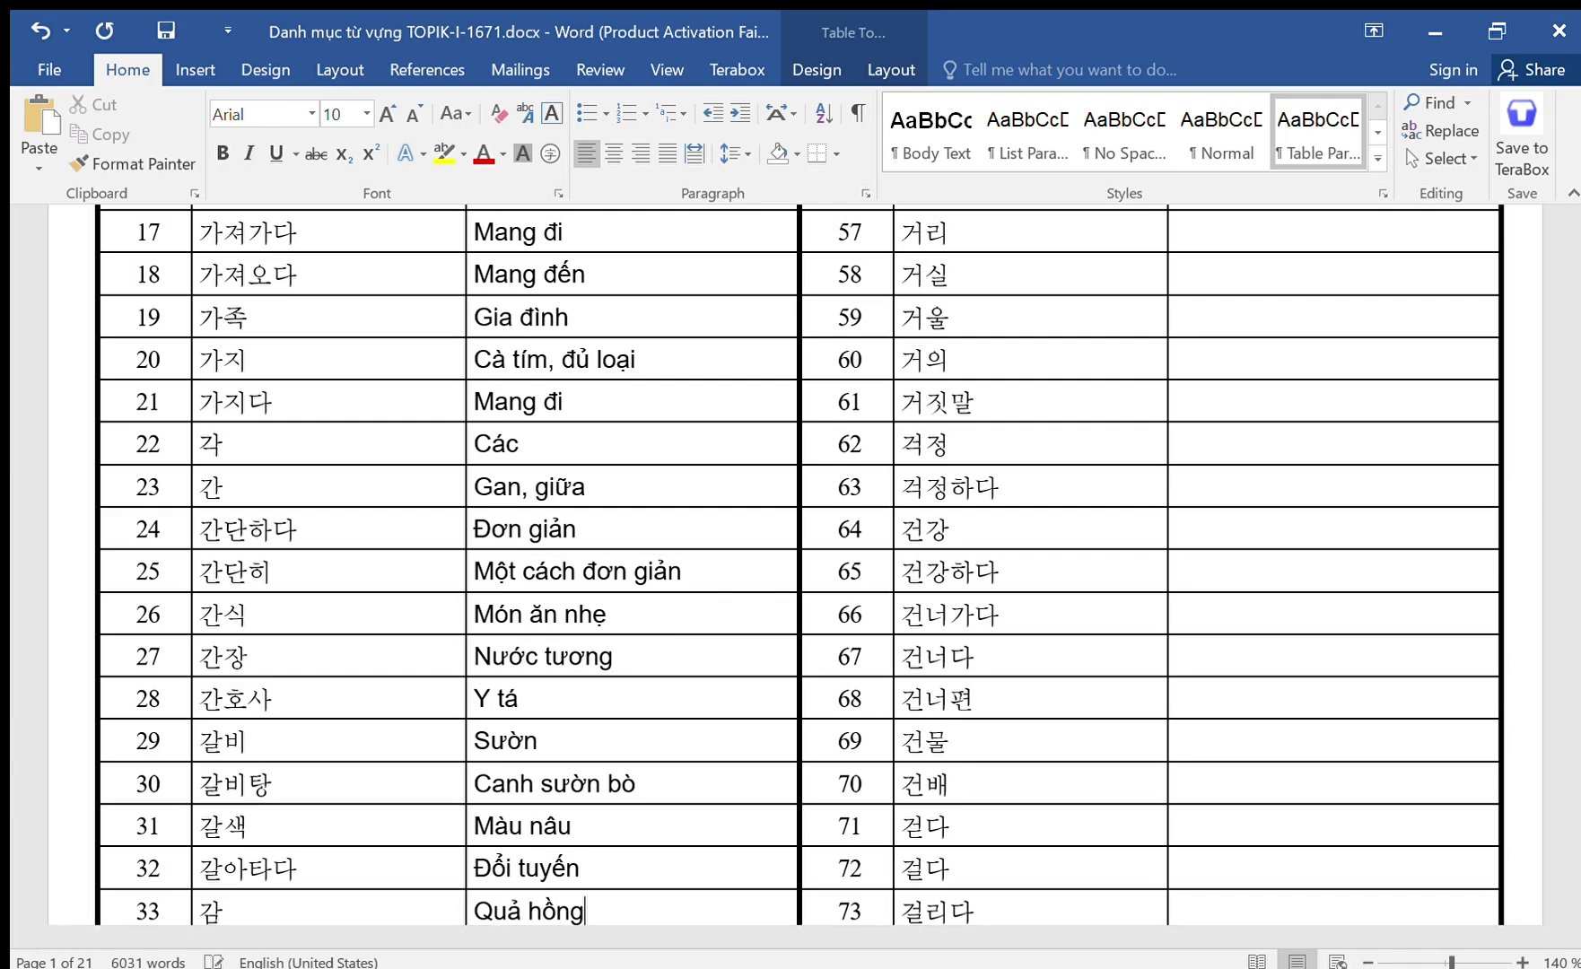
key(Down)
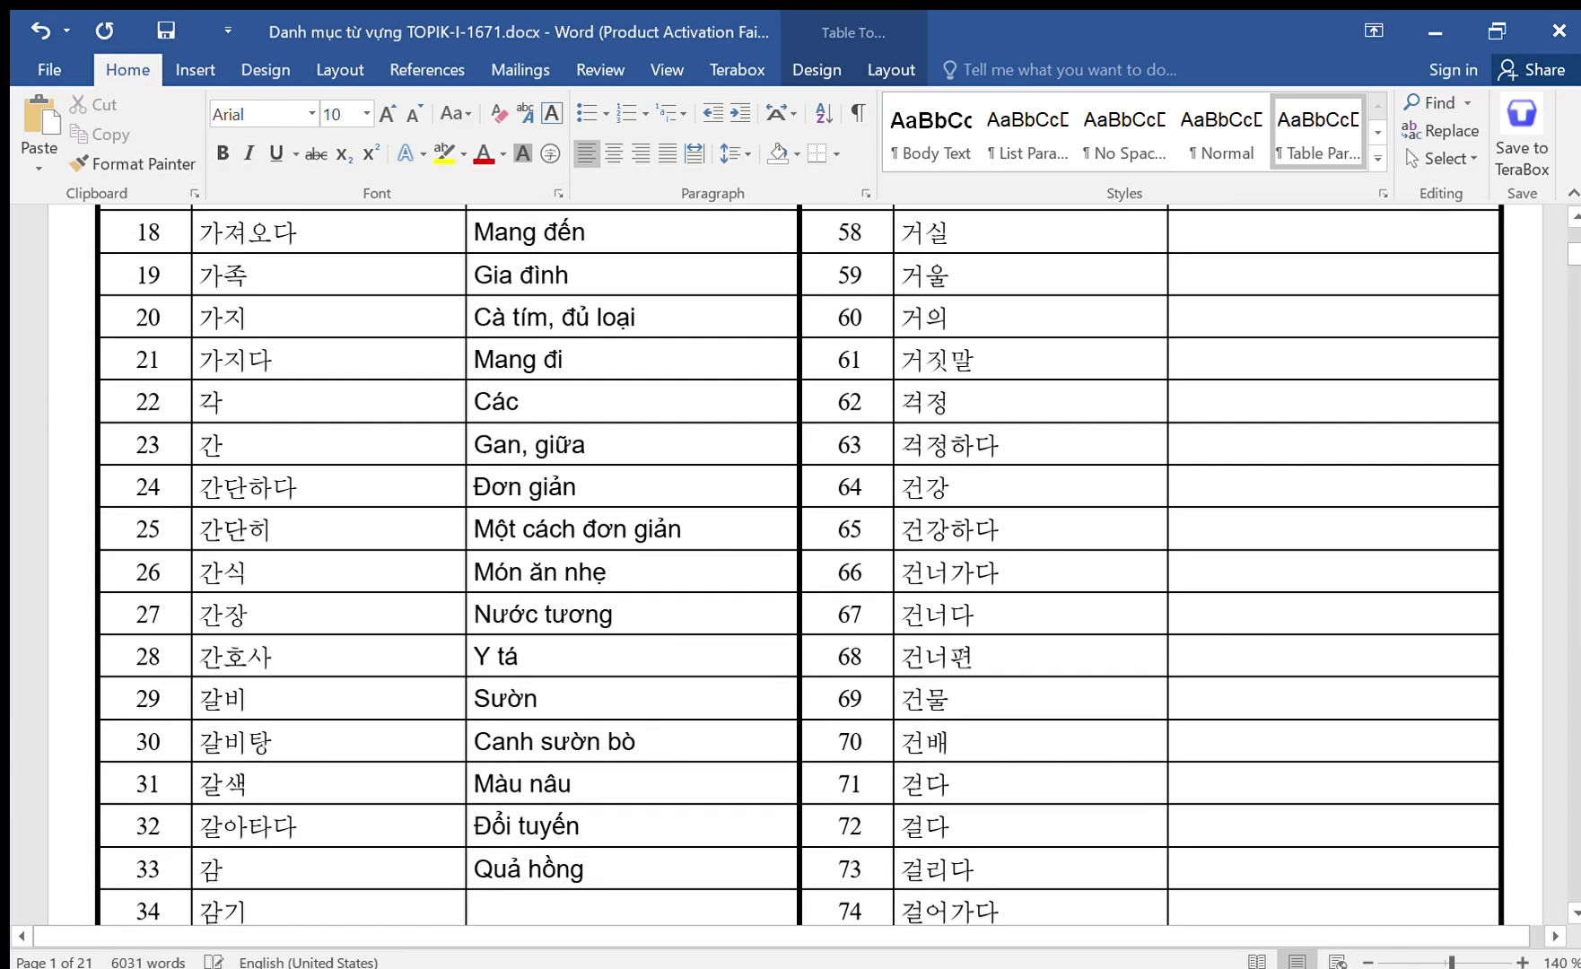
Fill the Việt Nam column for words 34 to 36 with "Bệnh cảm", "Thuốc cảm" and "Gội đầu".
text(Beenhj camr)
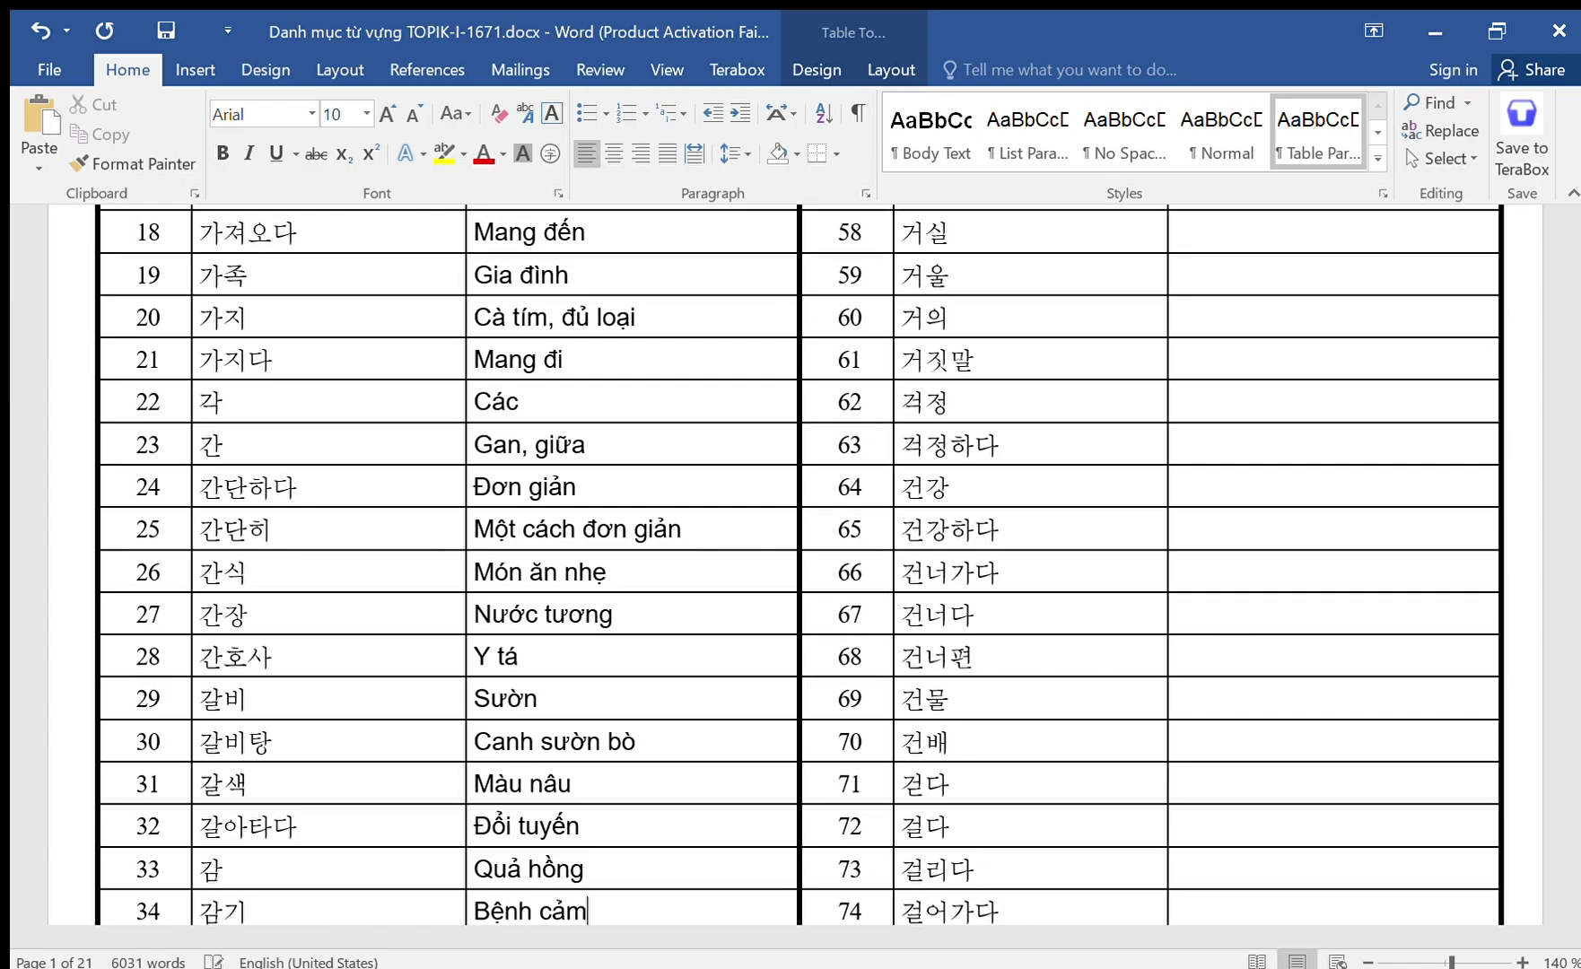
key(Down)
text(Thuốc cảm)
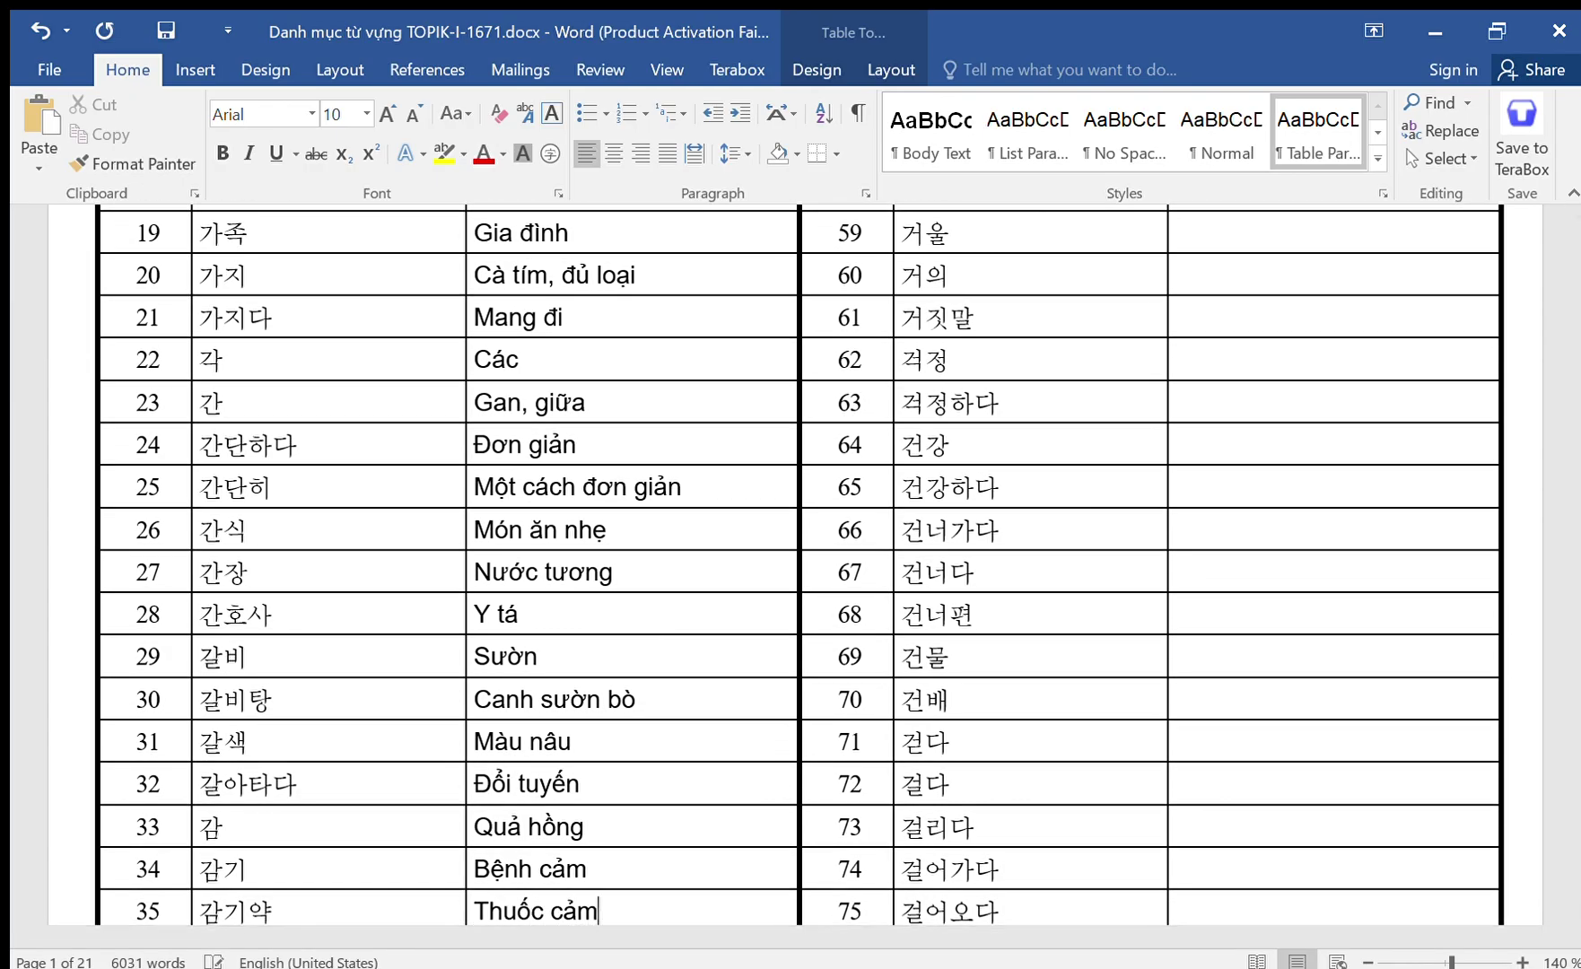
key(Down)
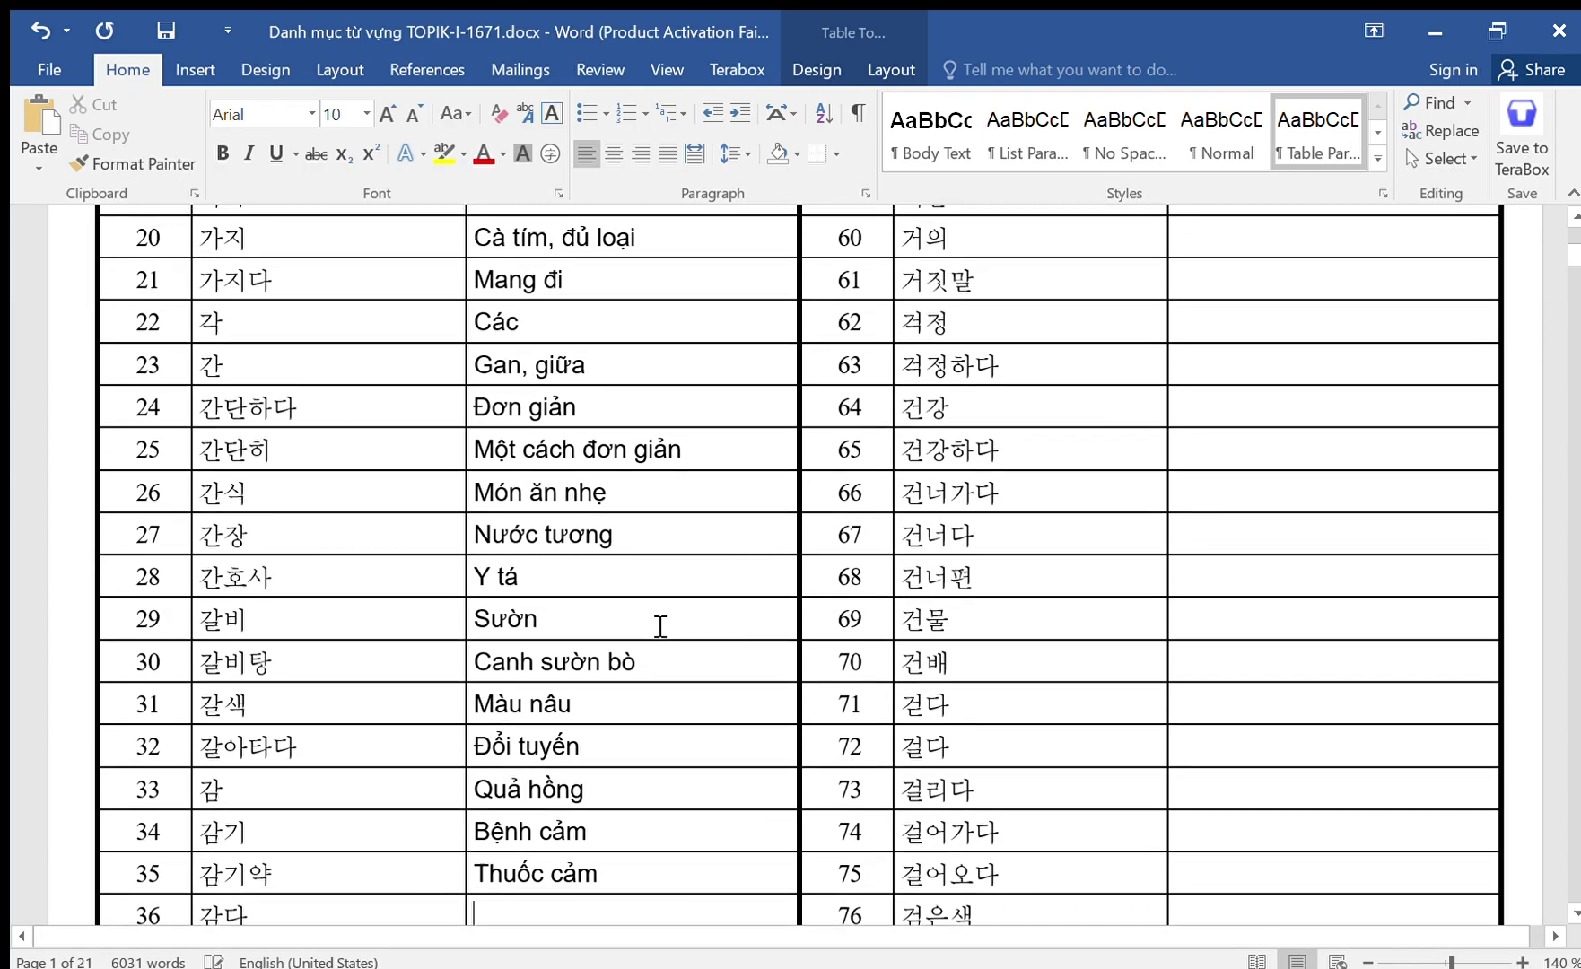
text(Gội đa)
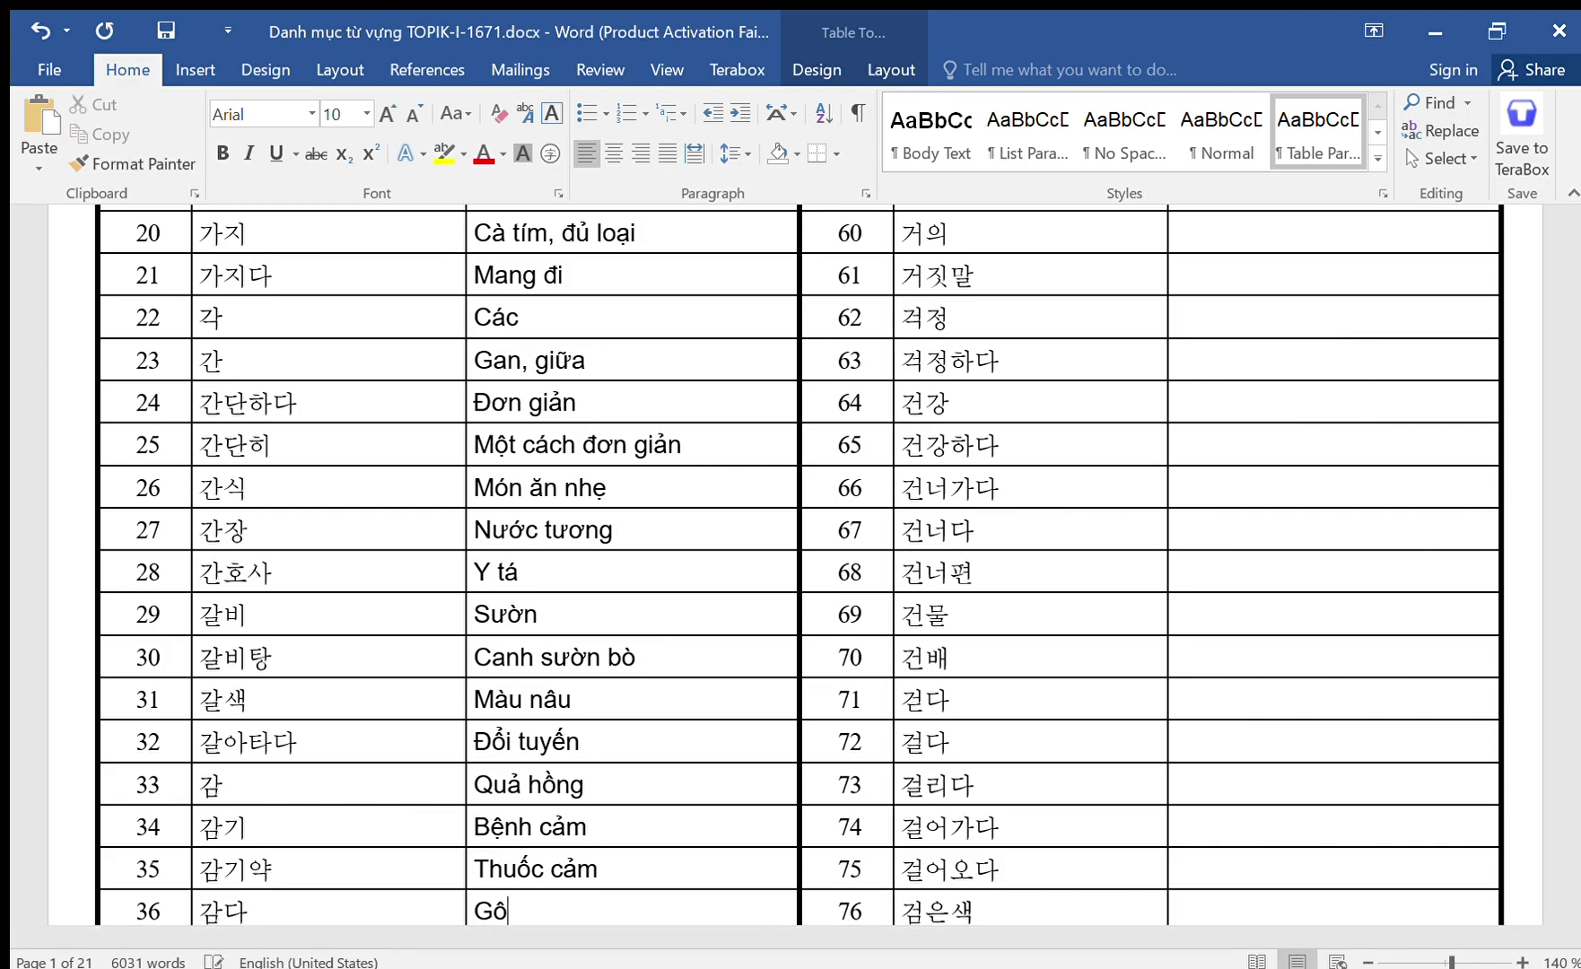
text(ầu)
key(Down)
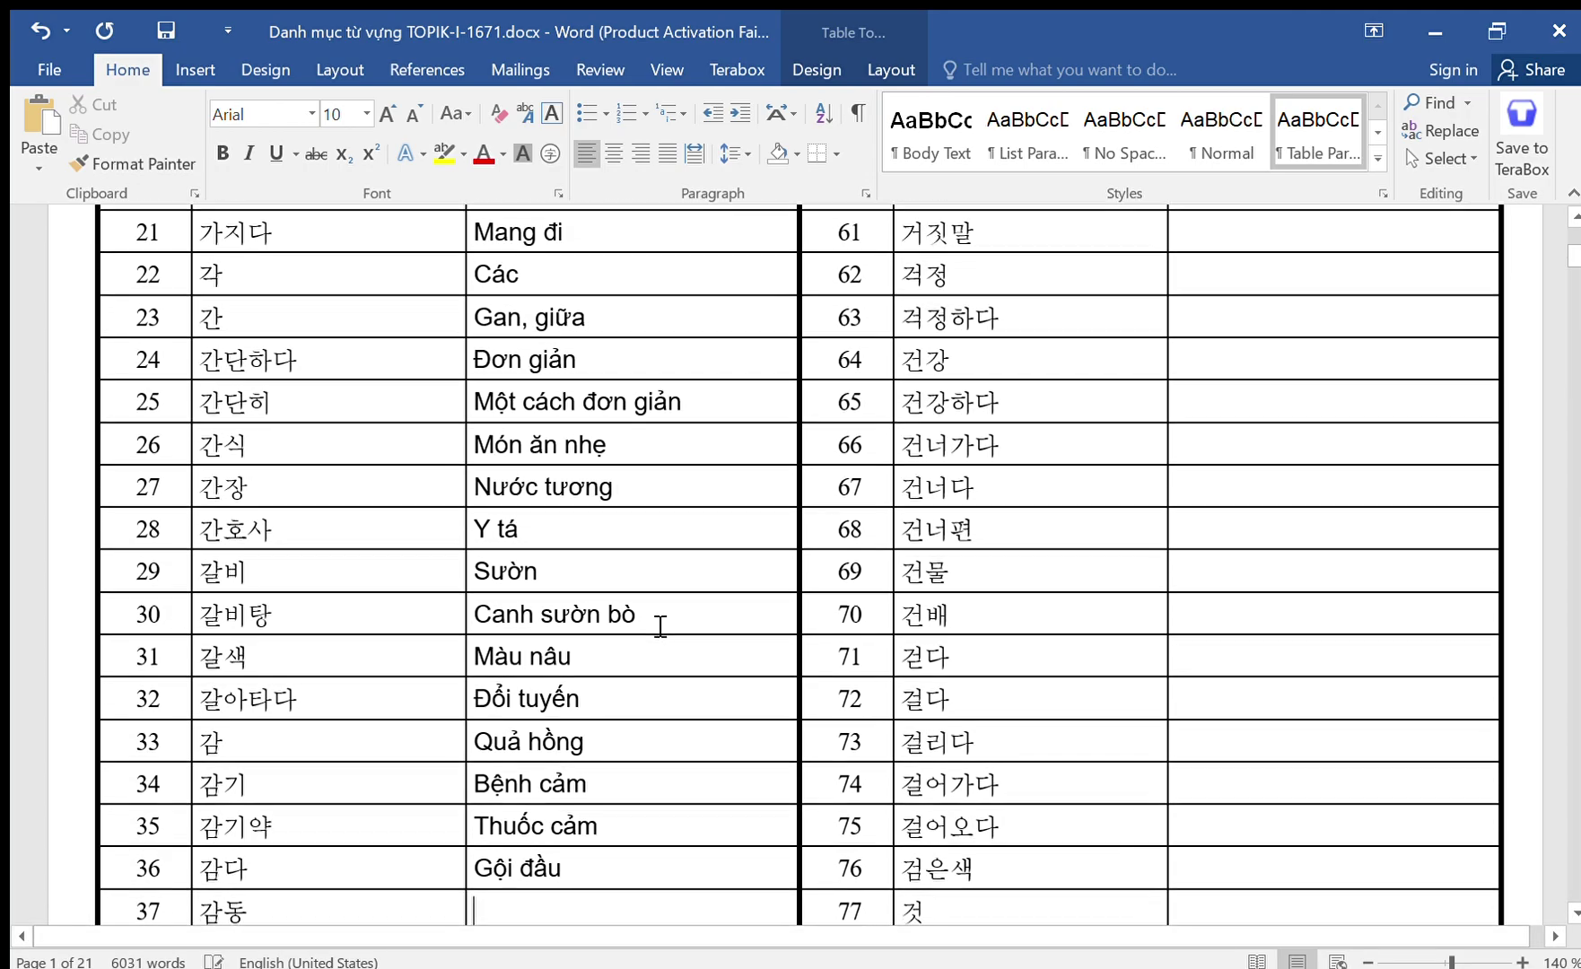
Enter "Sự cảm động" as the Vietnamese meaning of word 37, 감동, and "Cảm động" for word 38, 감동하다.
text(Cảm )
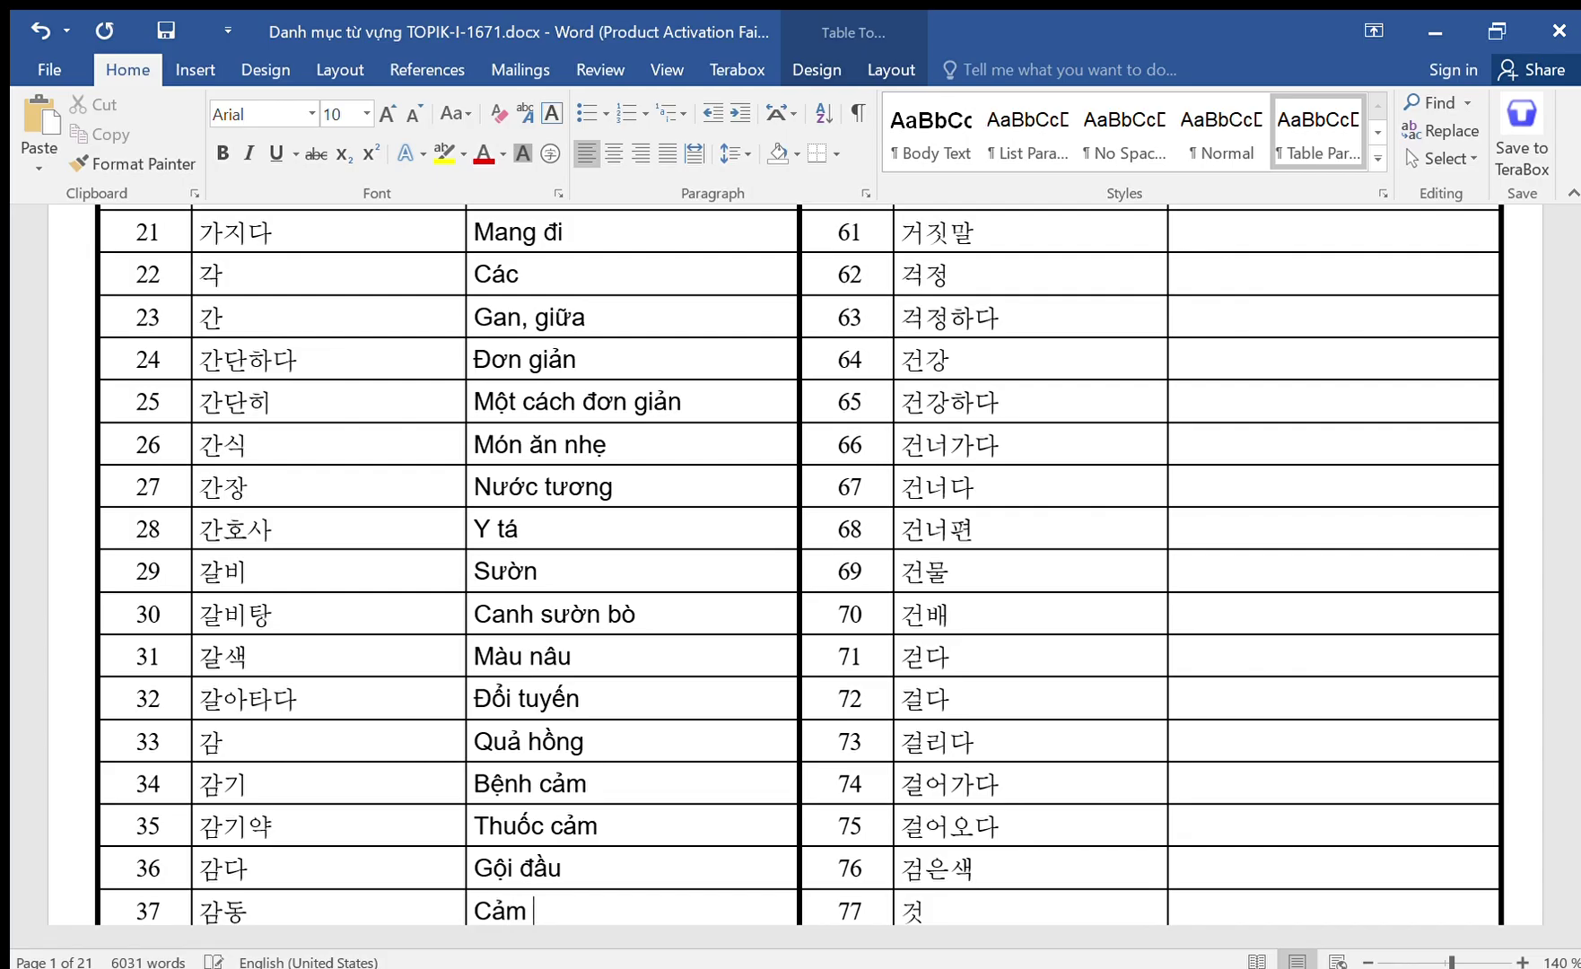
text(đông)
key(Down)
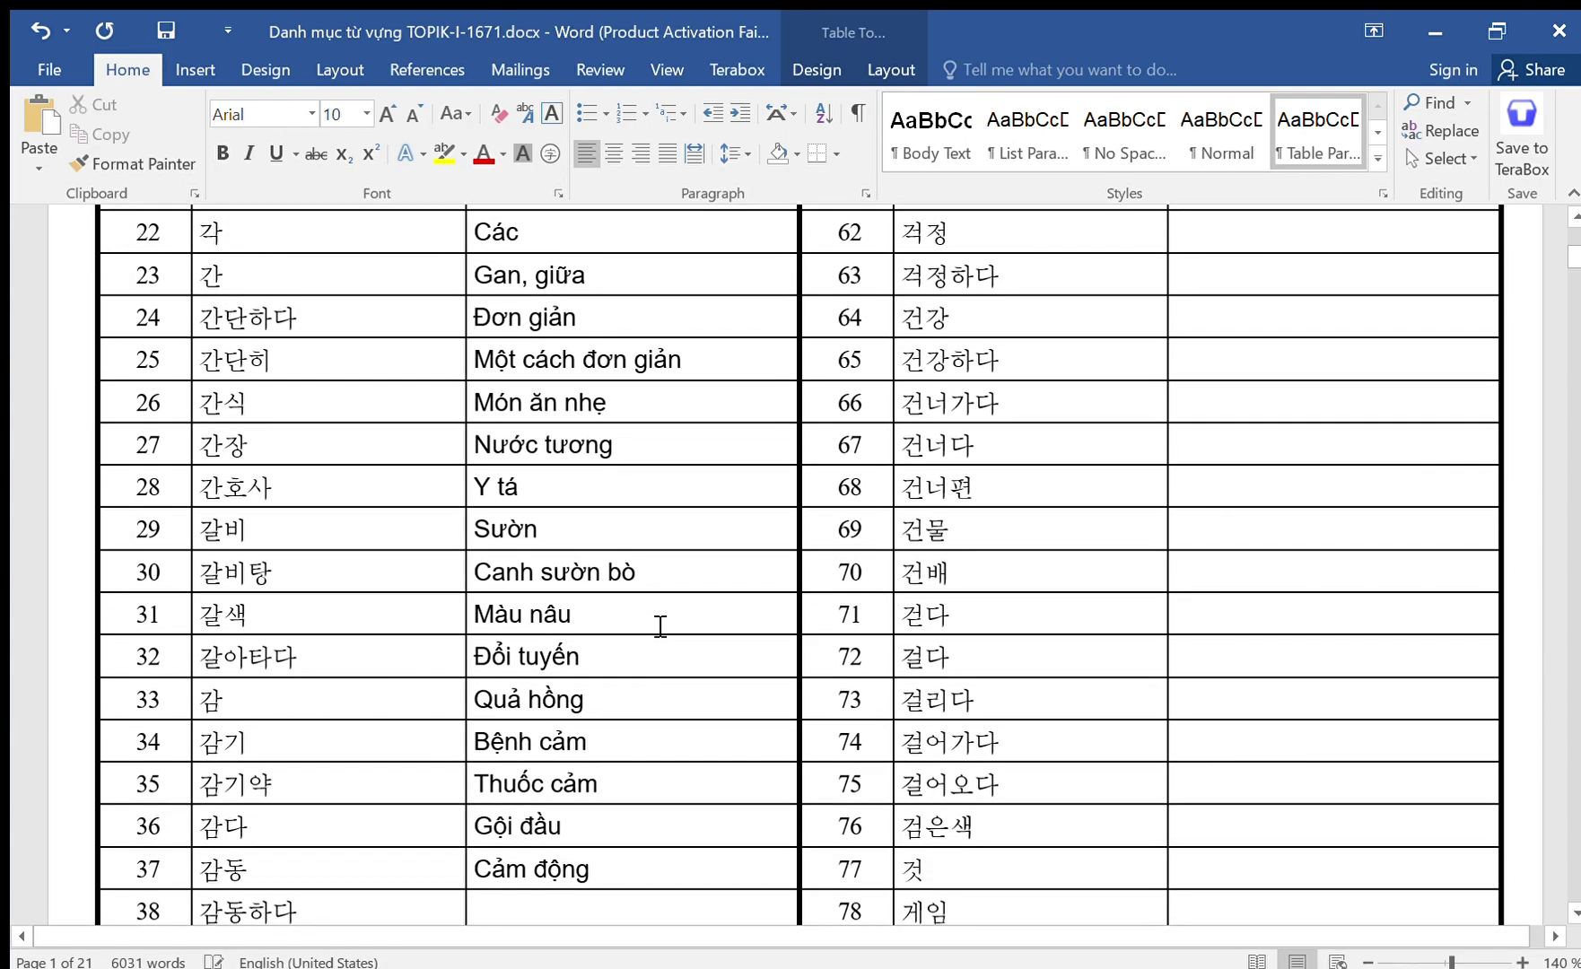
text(Cảm)
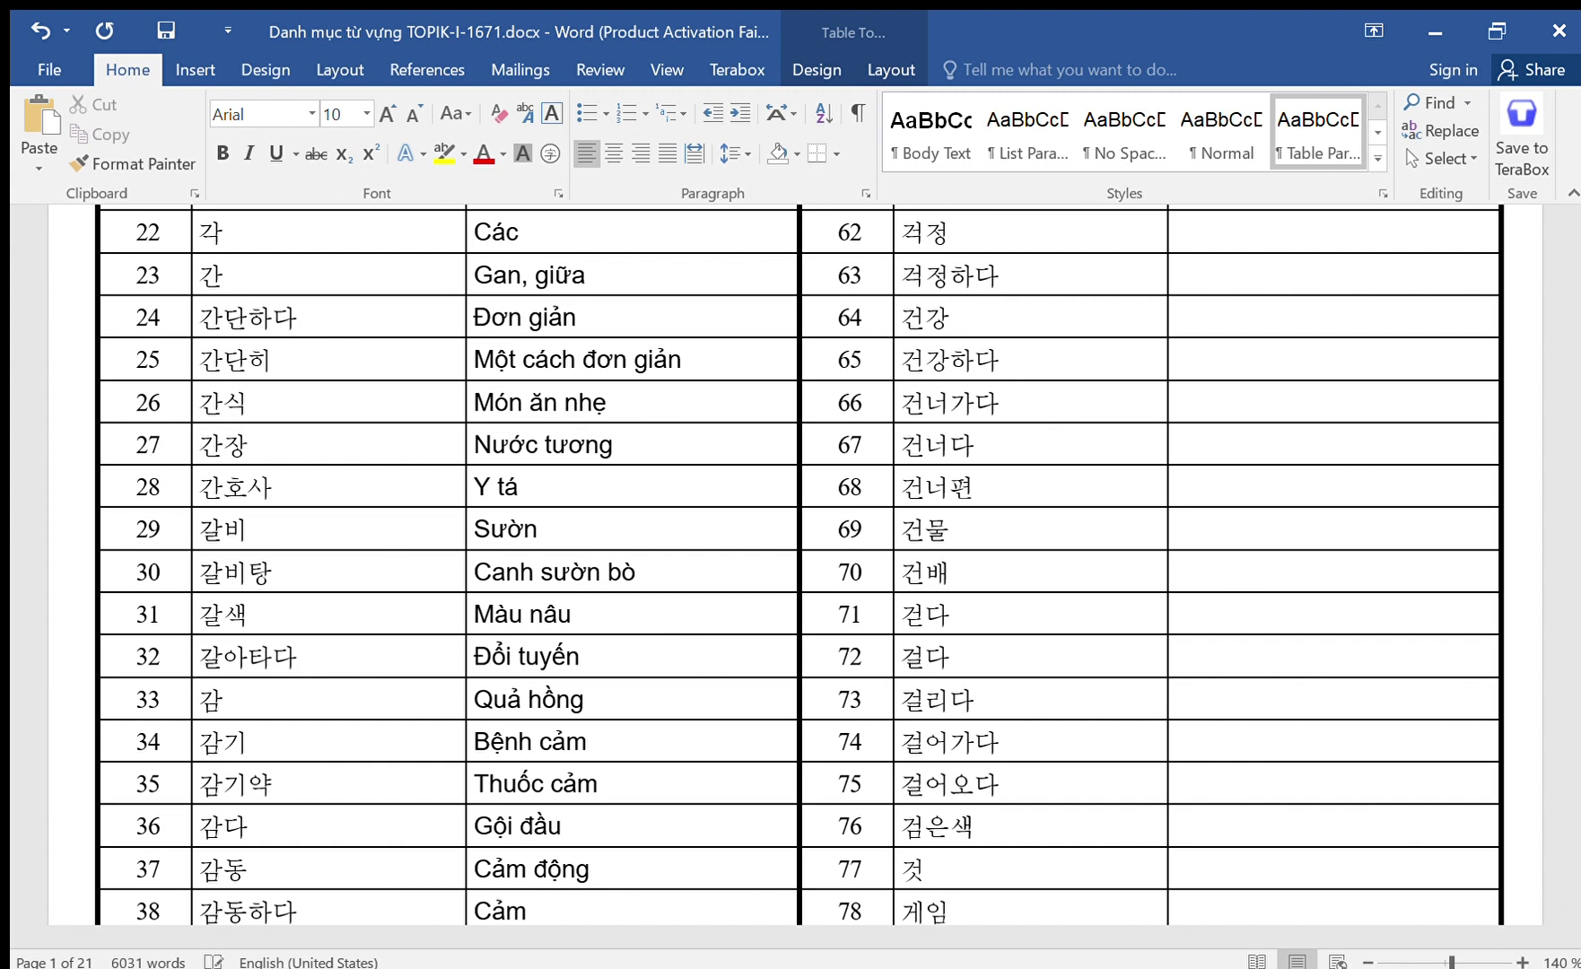
click(492, 870)
key(BackSpace)
text(Su)
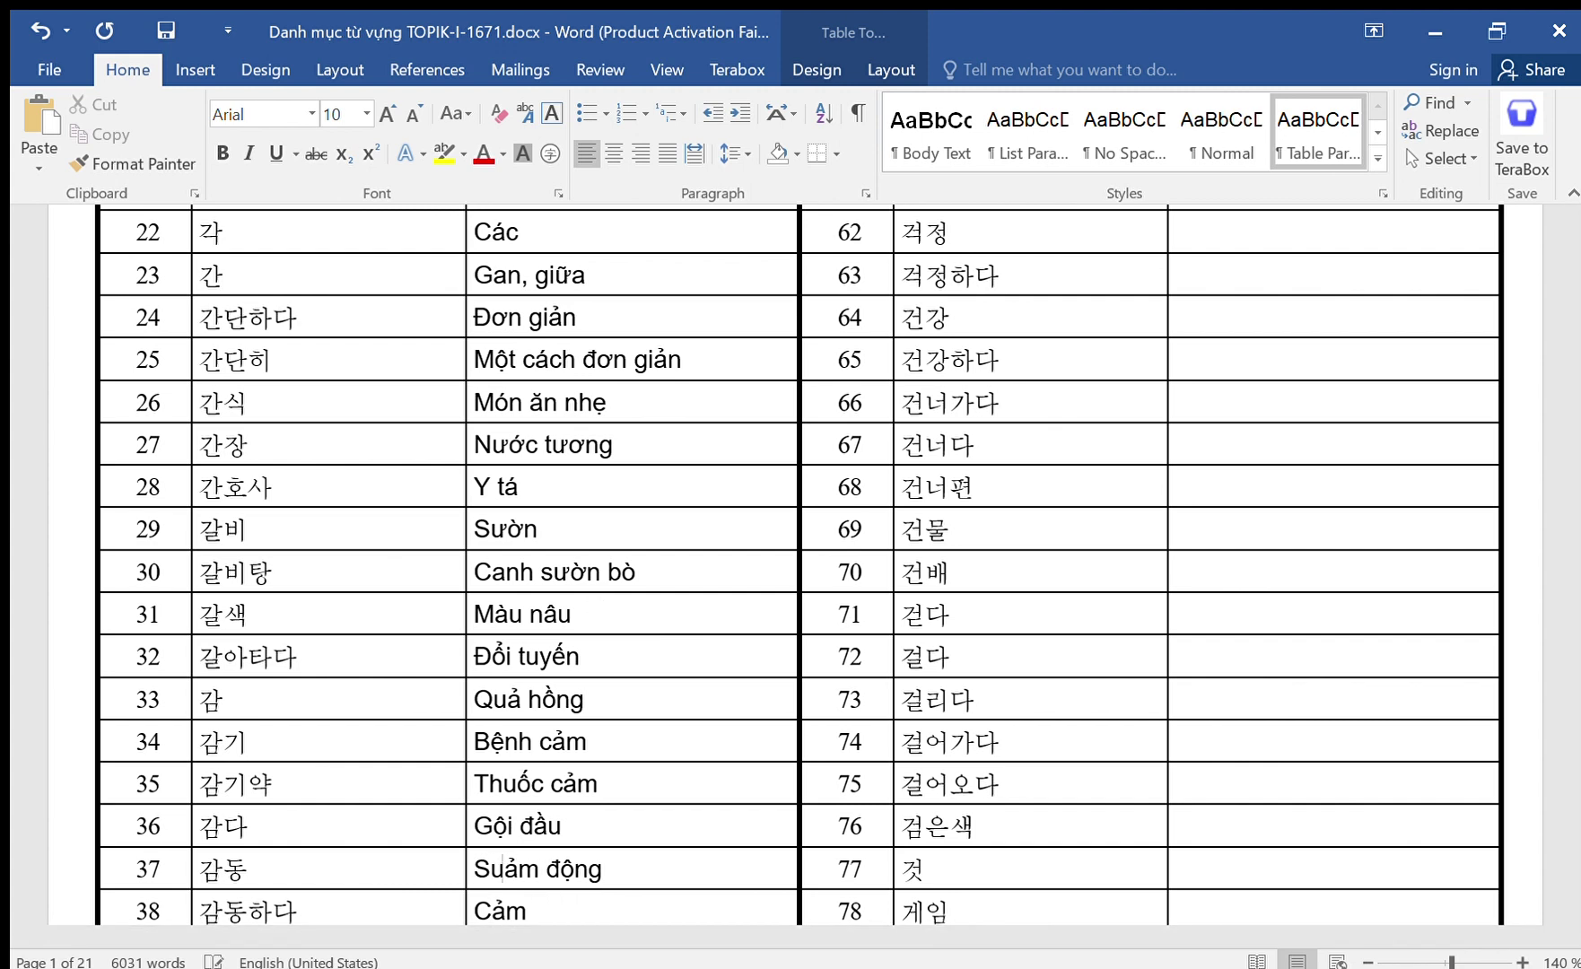
text(wj c)
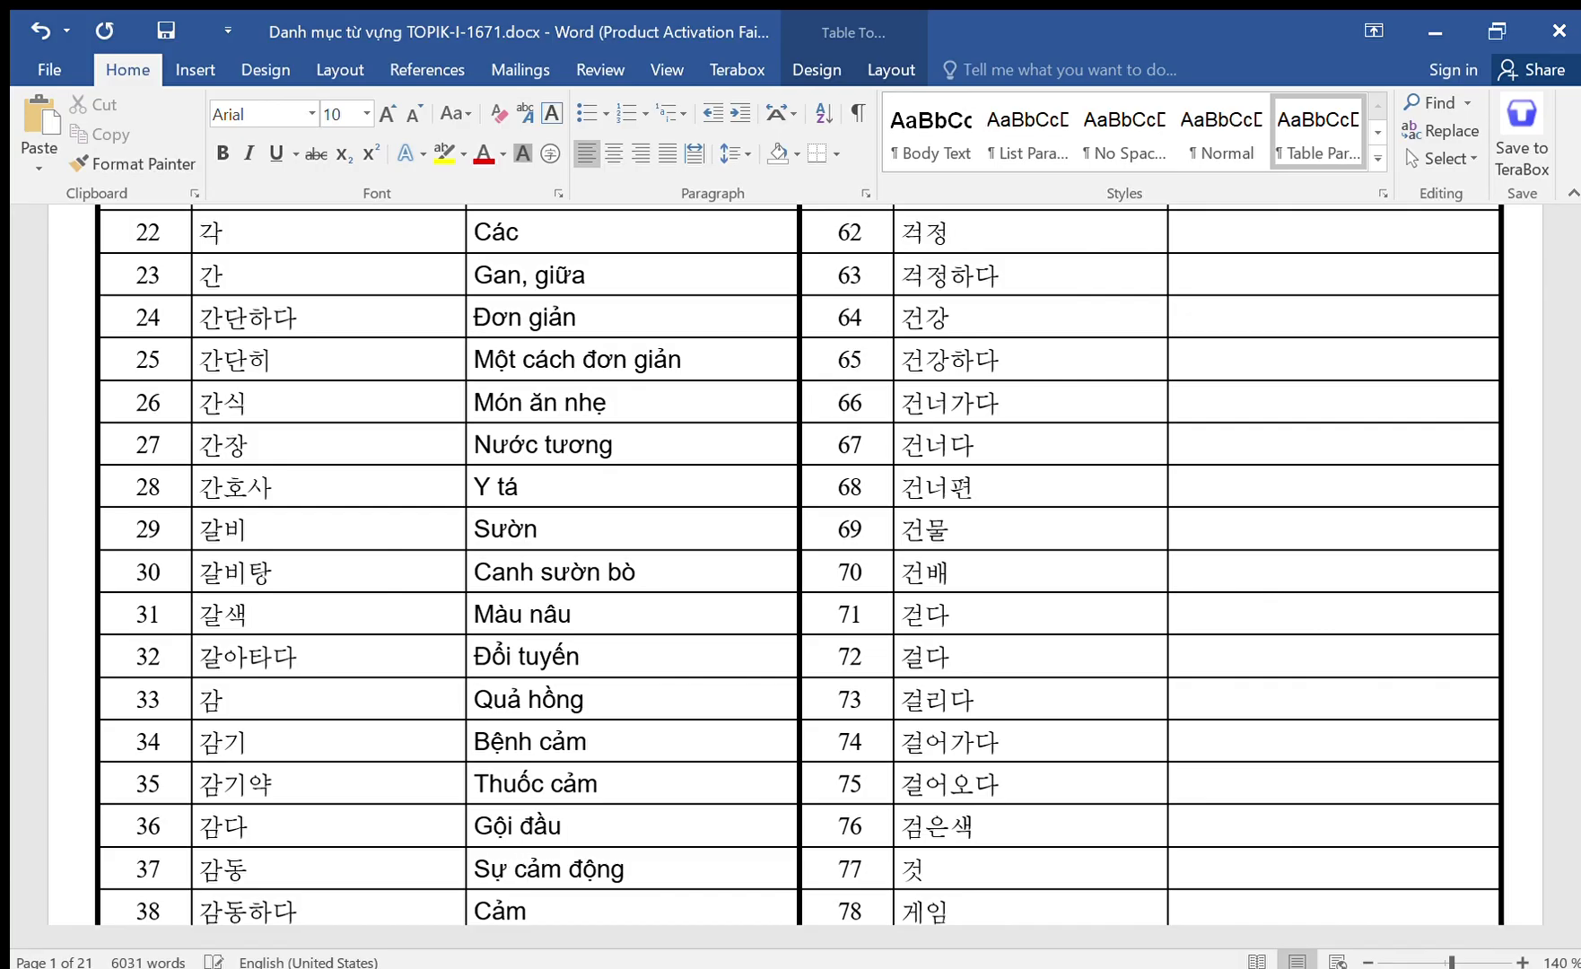
text(Cảm động)
key(Down)
Enter "Cảm ơn" as the meaning of word 39, 감사, and "Xin cảm ơn" for word 40, 감사드립니다.
text(C)
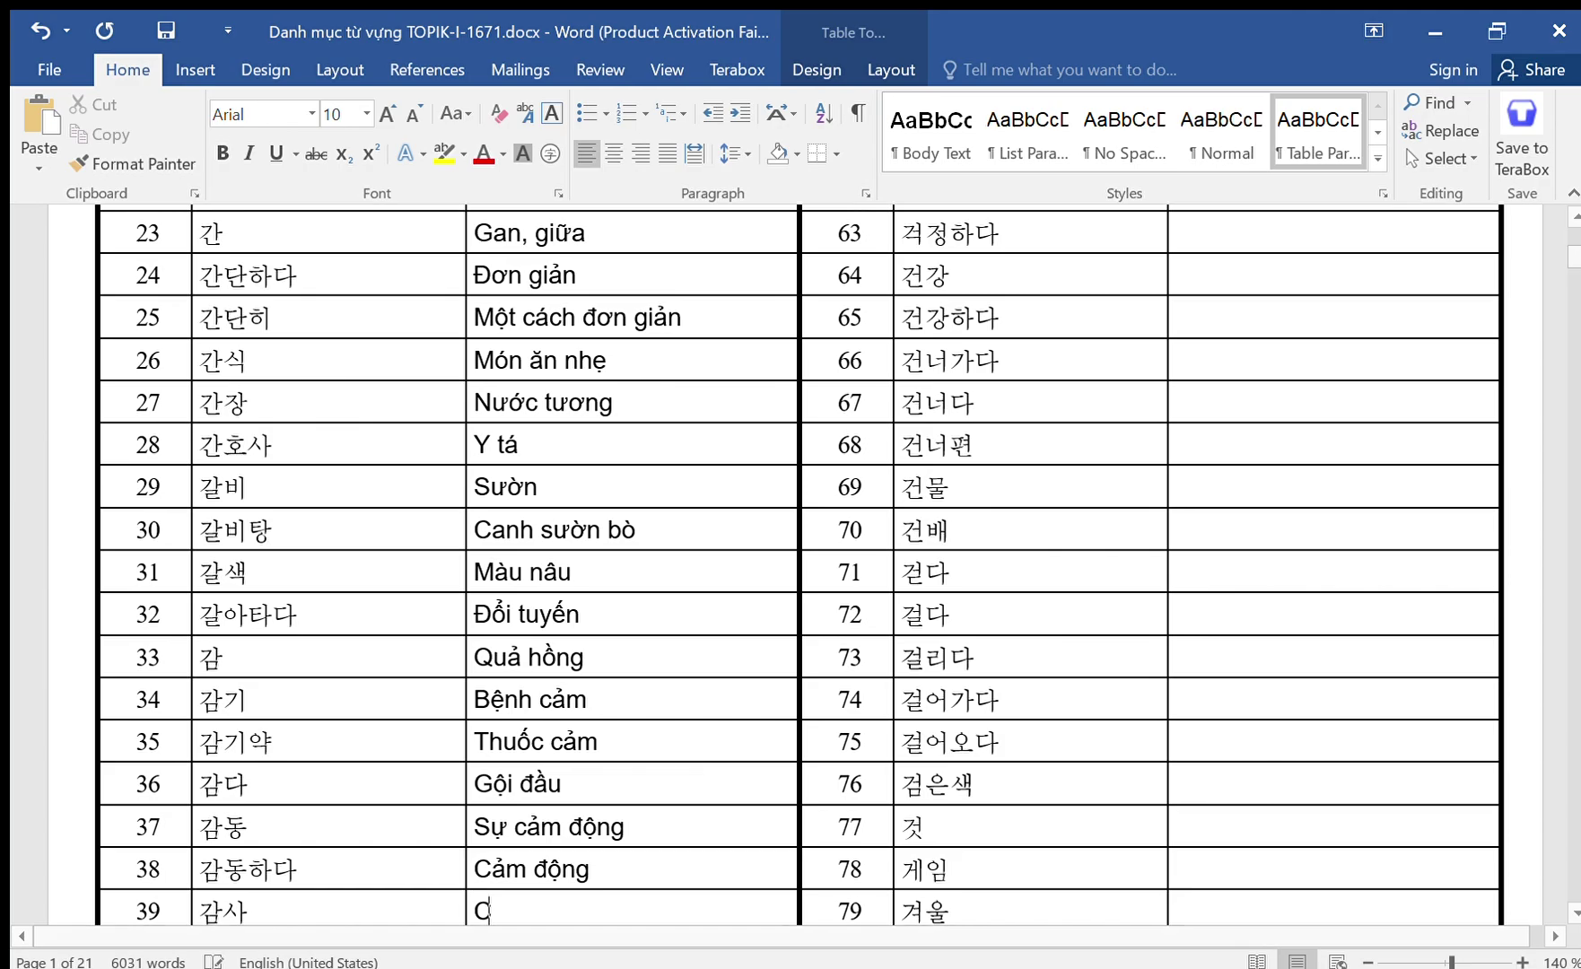
text(a)
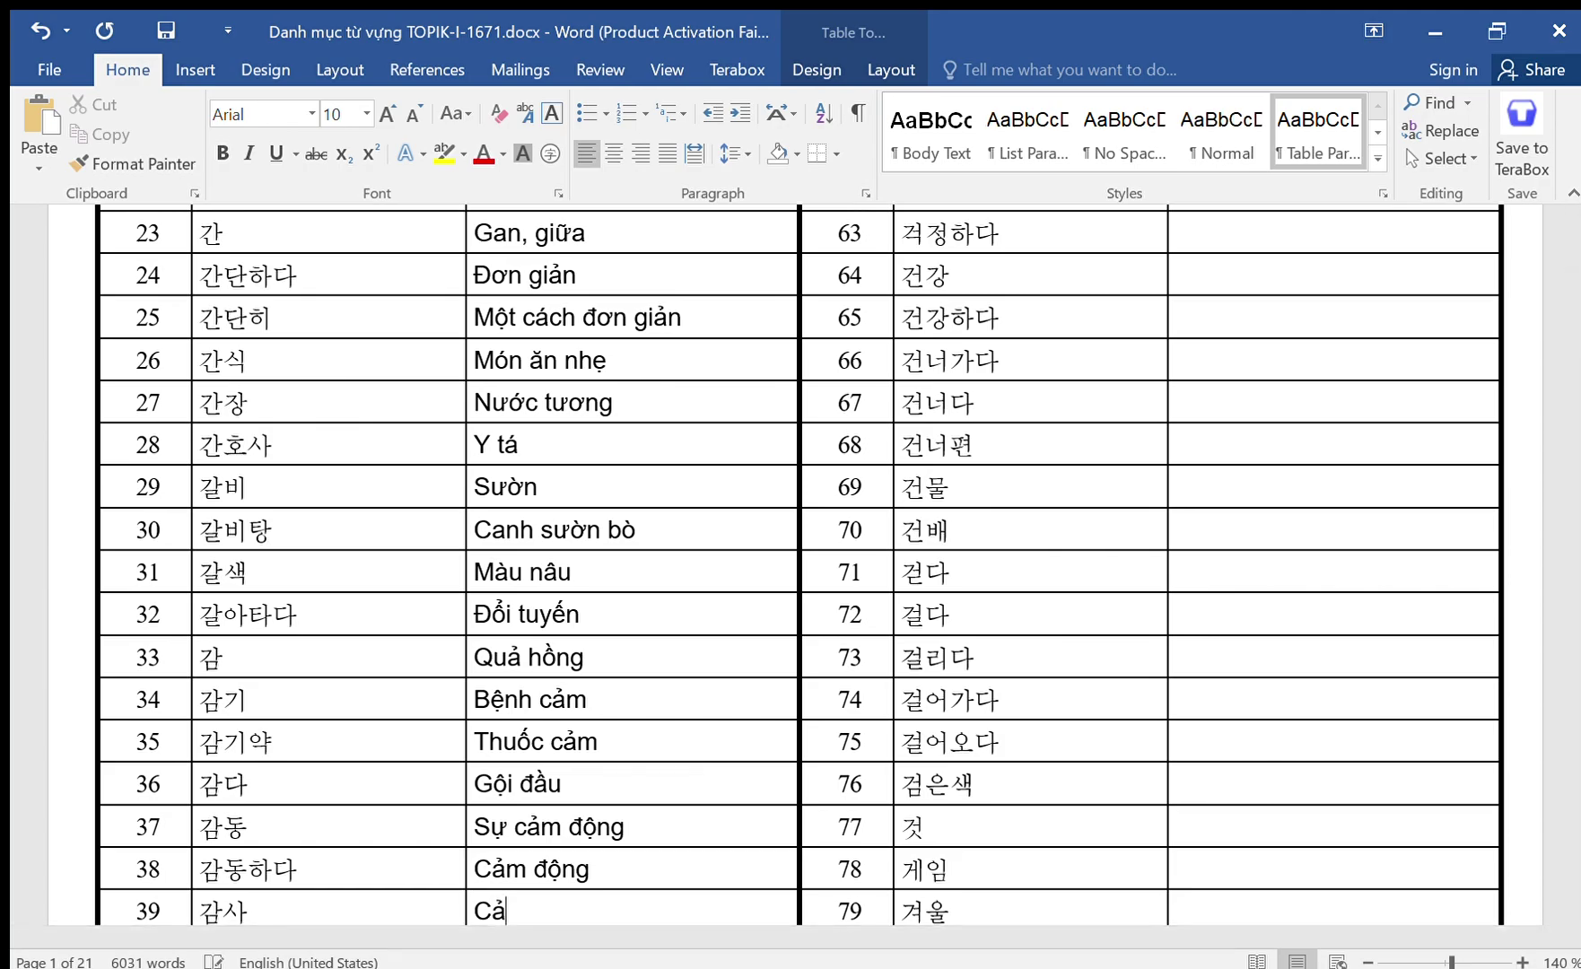
text(m ơn)
scroll(492, 872, down, 1)
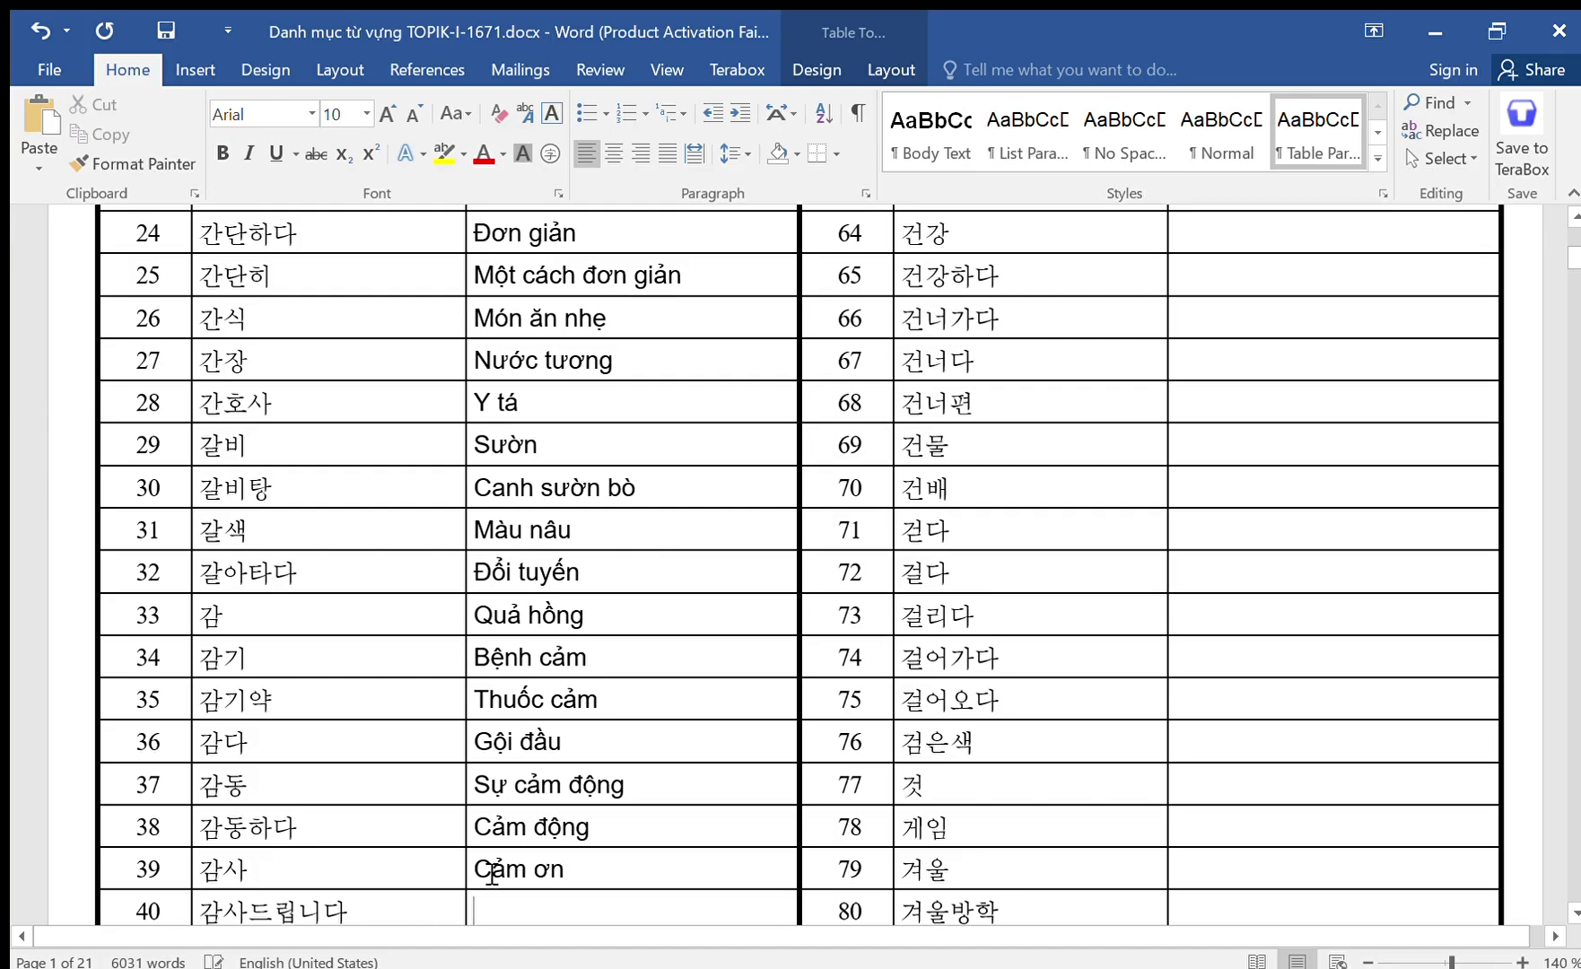
text(Xin cảm )
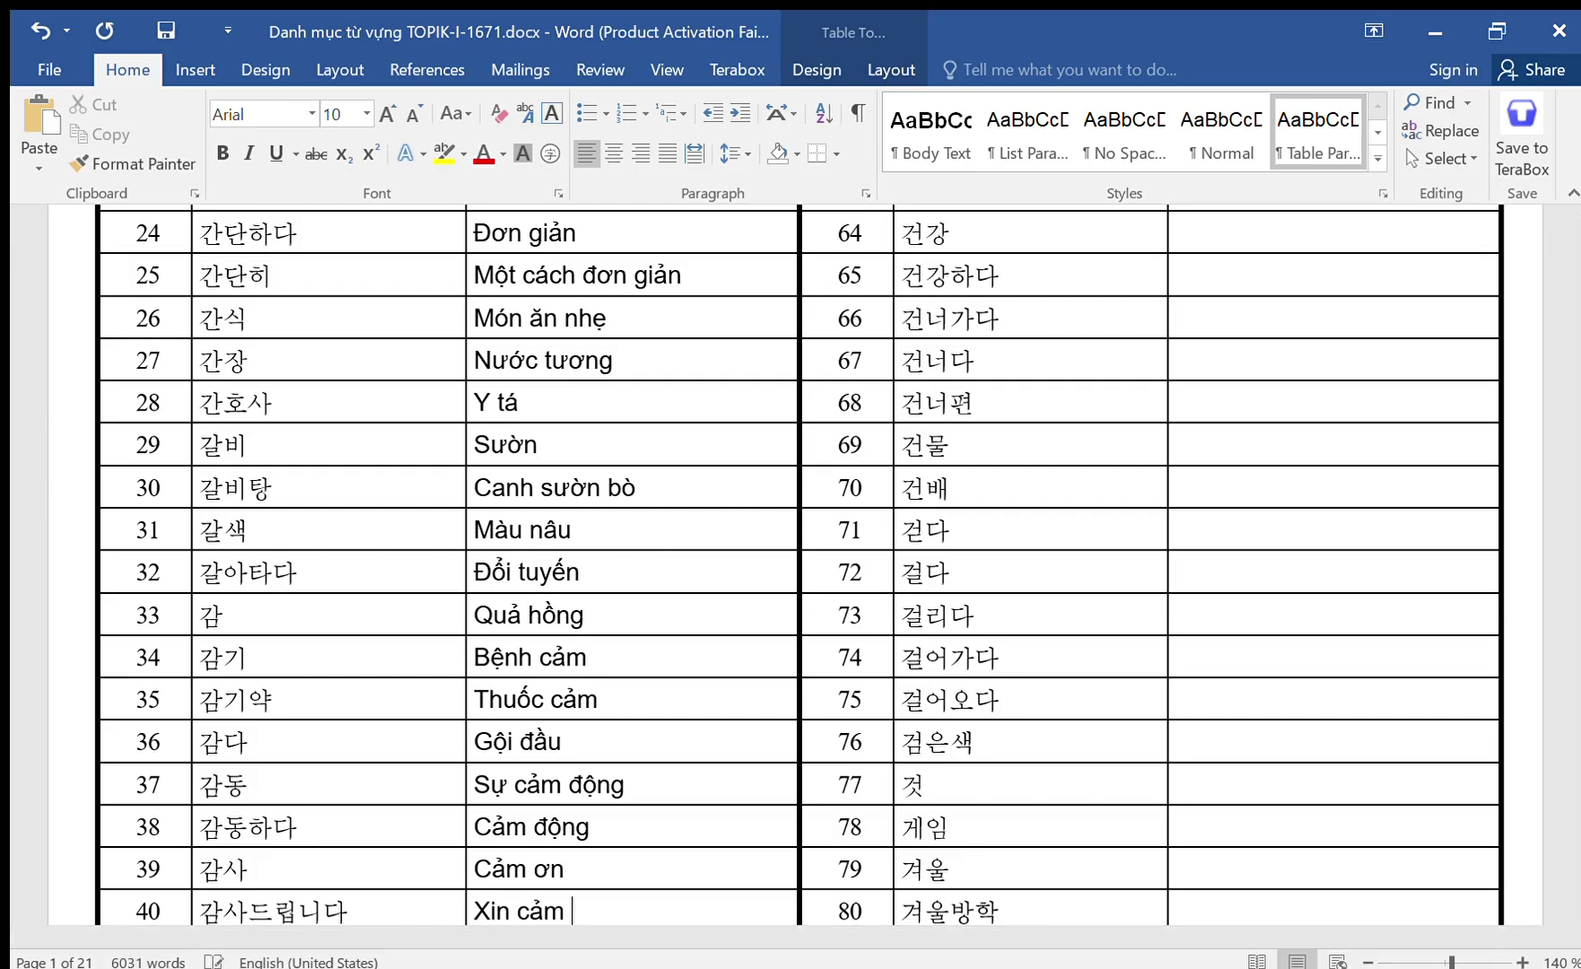
text(ơn)
key(Down)
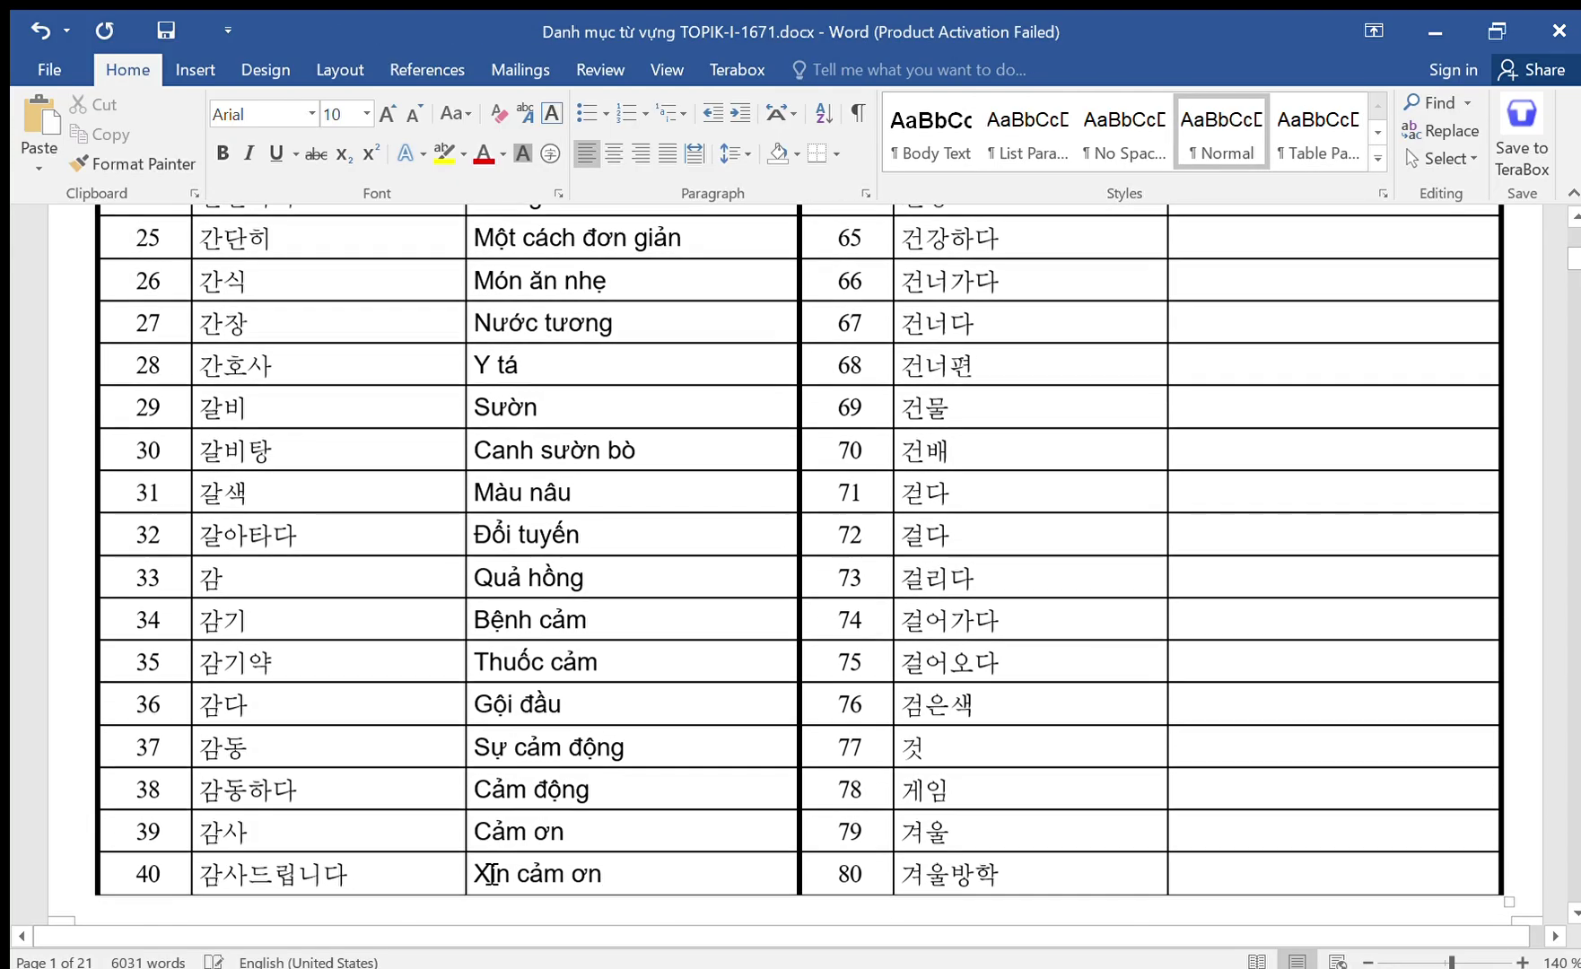
Enter "Cảm ơn" as the Vietnamese meaning of both word 41, 감사하다, and word 42, 감사합니다, correcting any typos.
click(1212, 639)
key(Up)
key(Up)
key(Up)
key(Up)
key(Up)
key(Up)
key(Up)
key(Up)
key(Up)
key(Up)
key(Up)
key(Up)
key(Up)
key(Up)
key(Up)
key(Up)
key(Up)
key(Up)
key(Up)
key(Up)
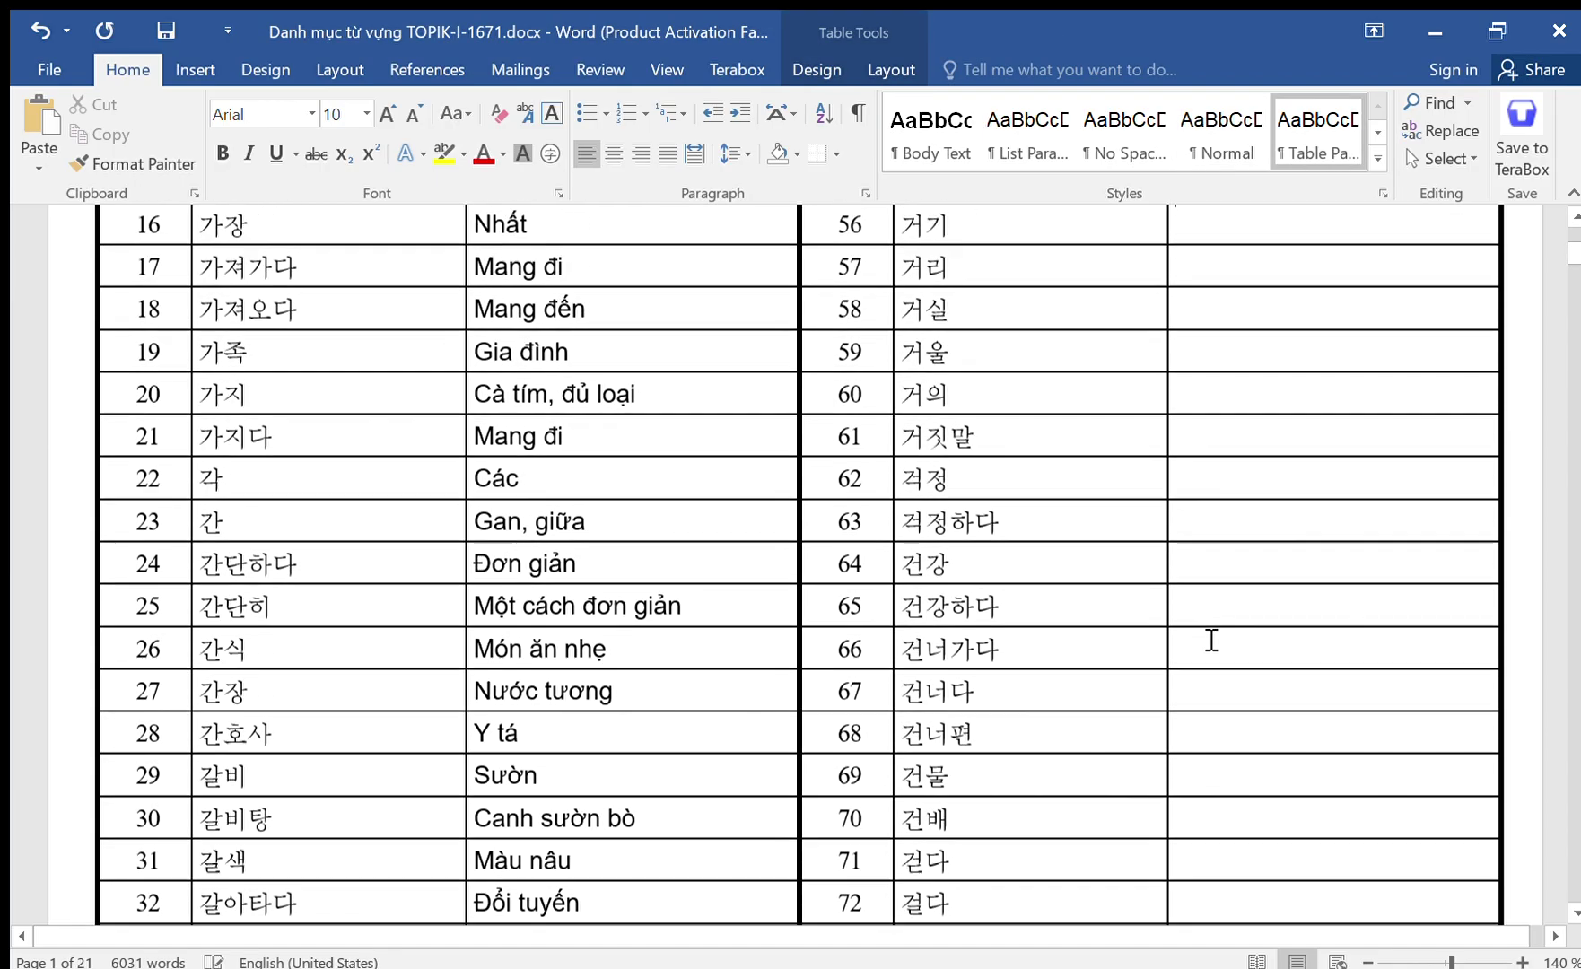
key(Up)
key(Up)
key(Up)
key(Up)
key(Up)
key(Up)
key(Up)
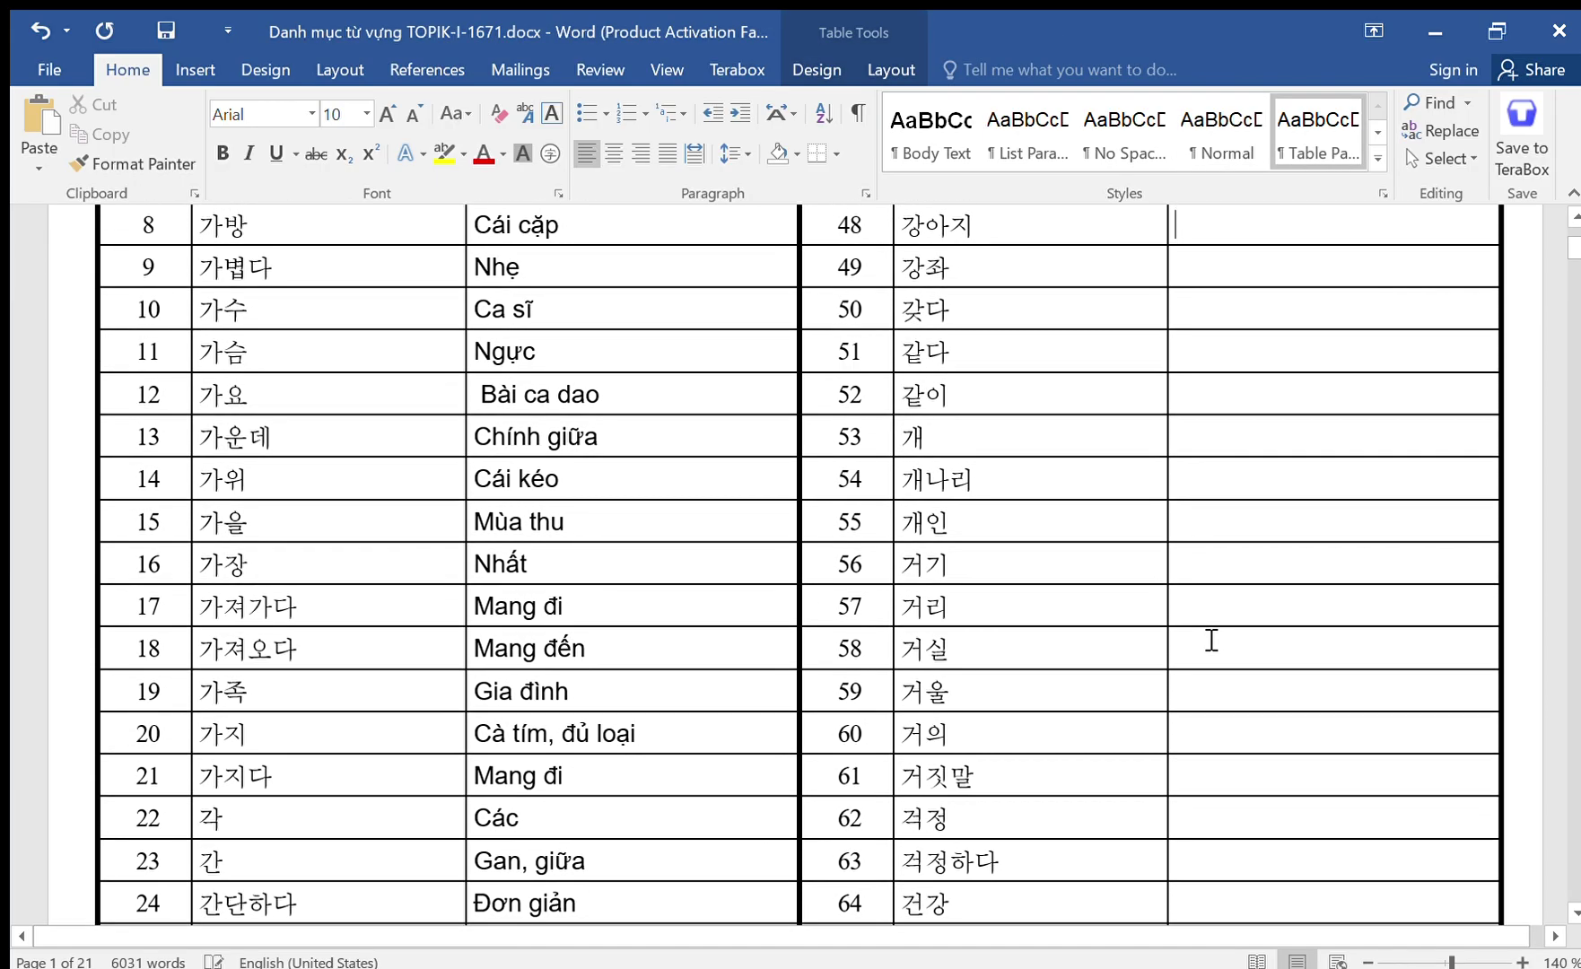
key(Up)
key(Up)
key(Up)
key(Up)
key(Up)
key(Up)
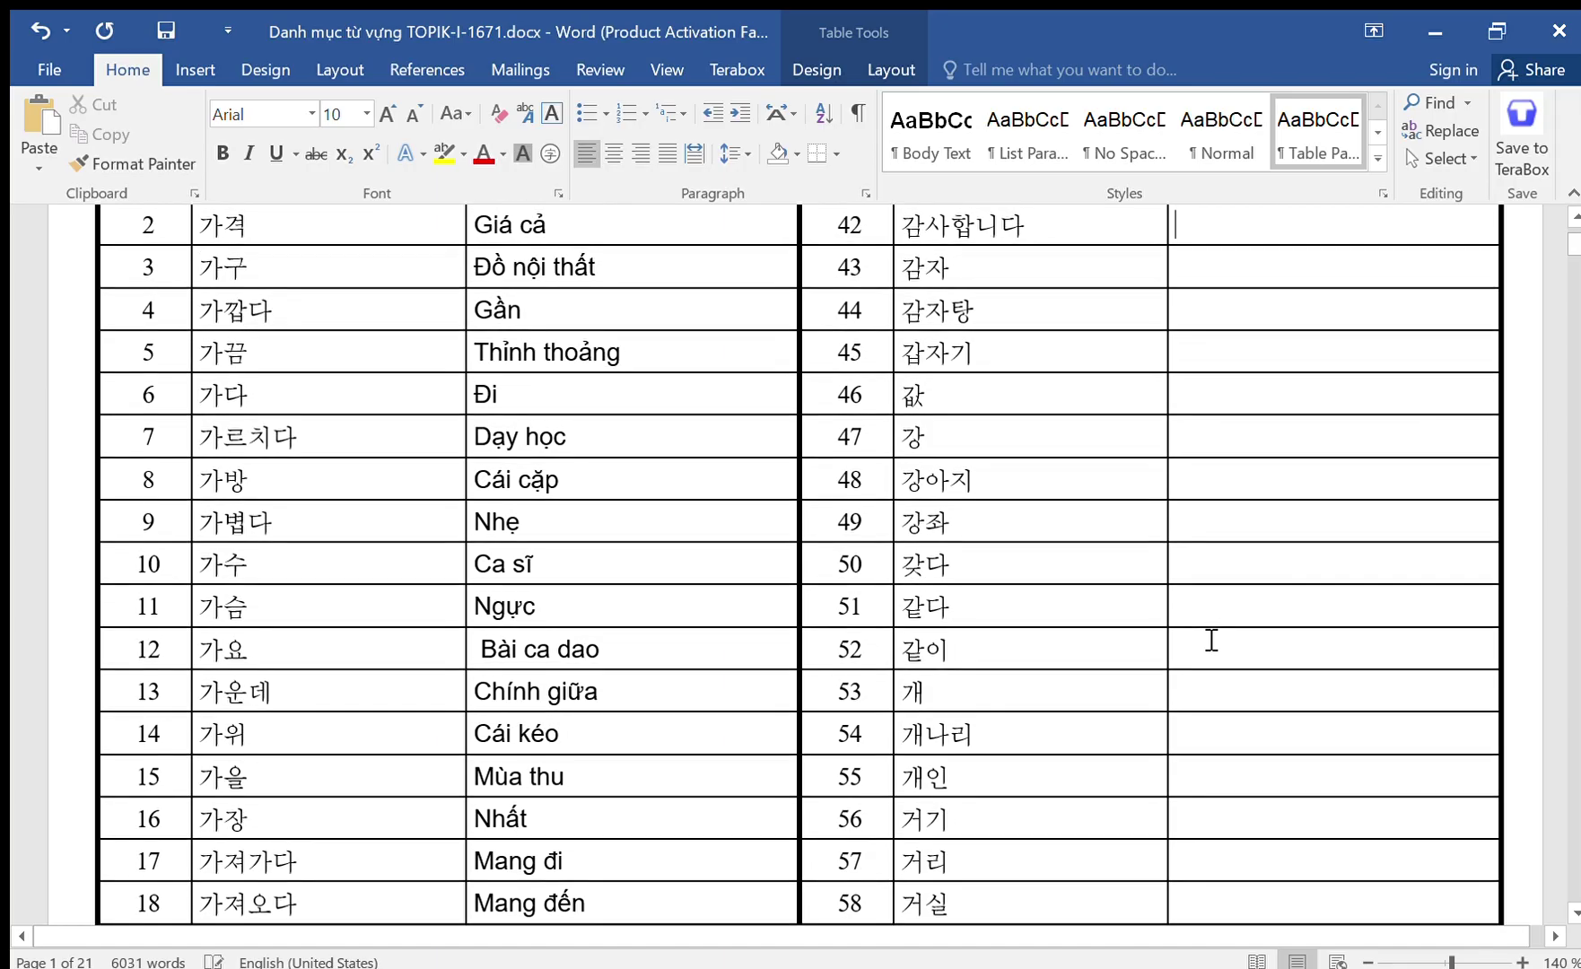
key(Down)
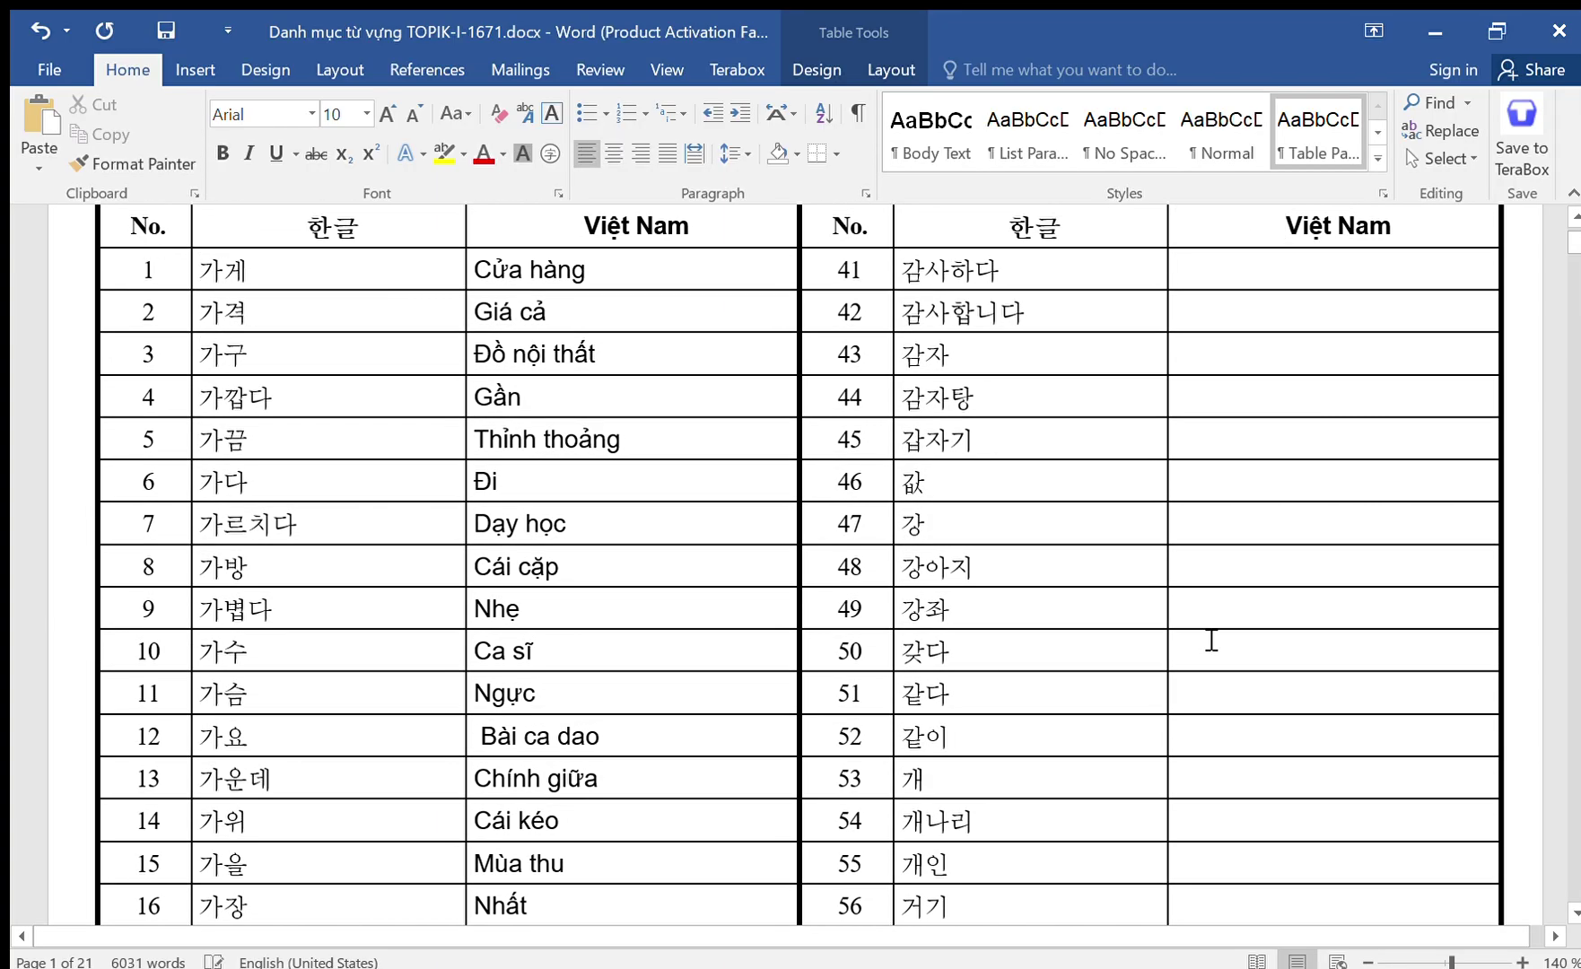
text(Cảm ư)
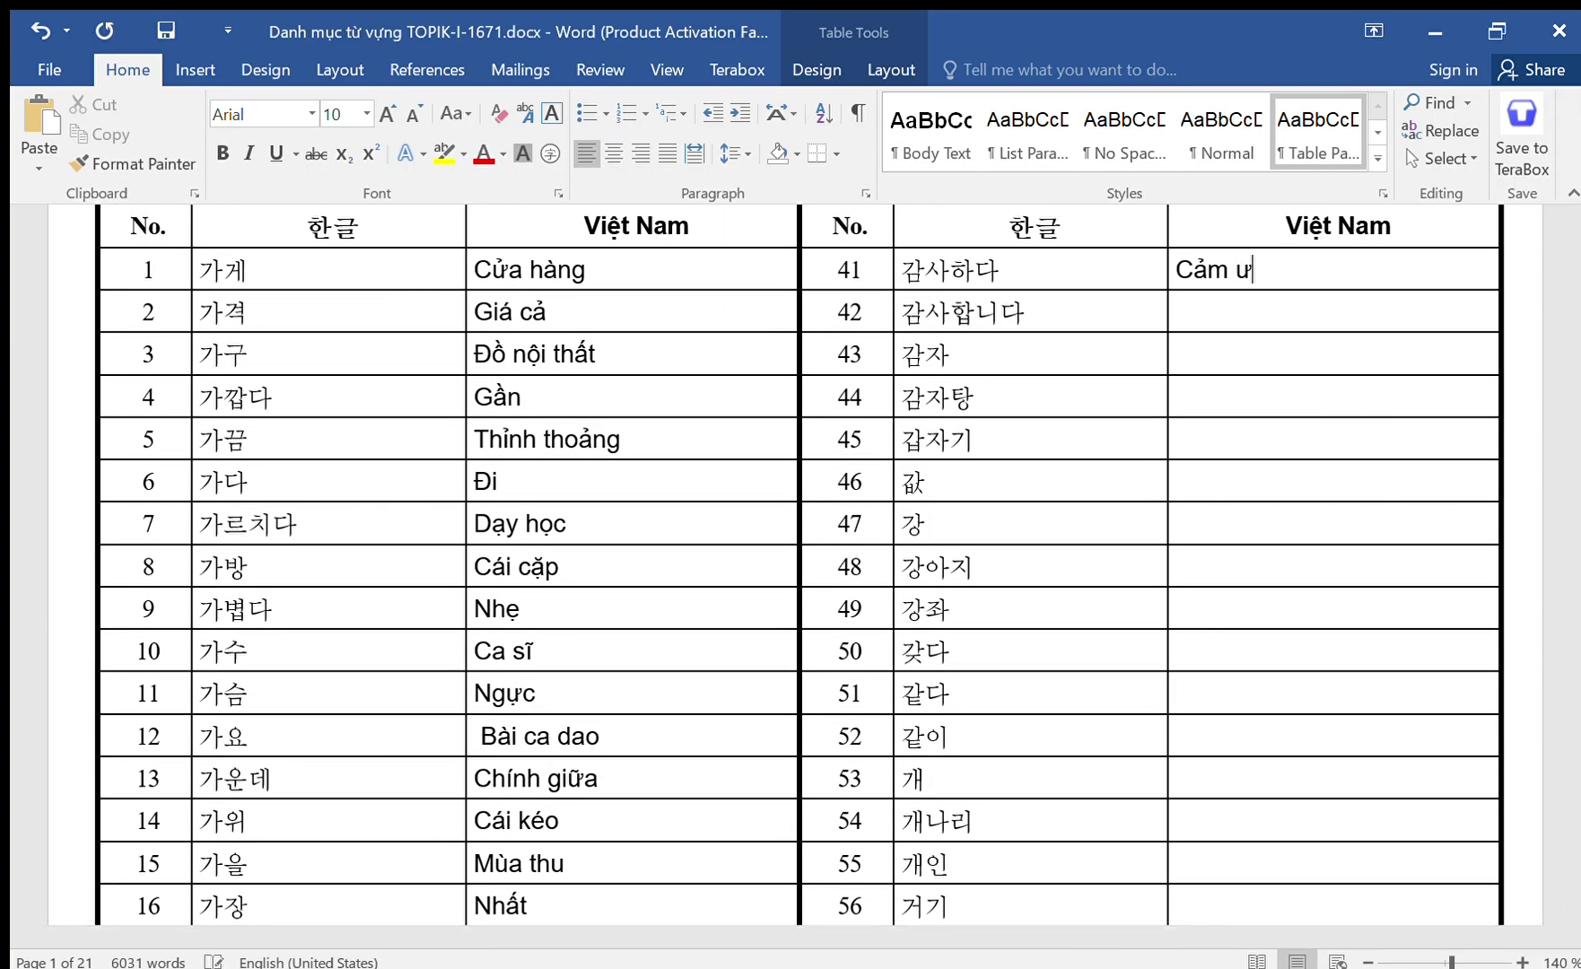
key(BackSpace)
text(ơn)
key(Down)
text(Căm)
key(BackSpace)
key(BackSpace)
text(ảm ơ)
key(Down)
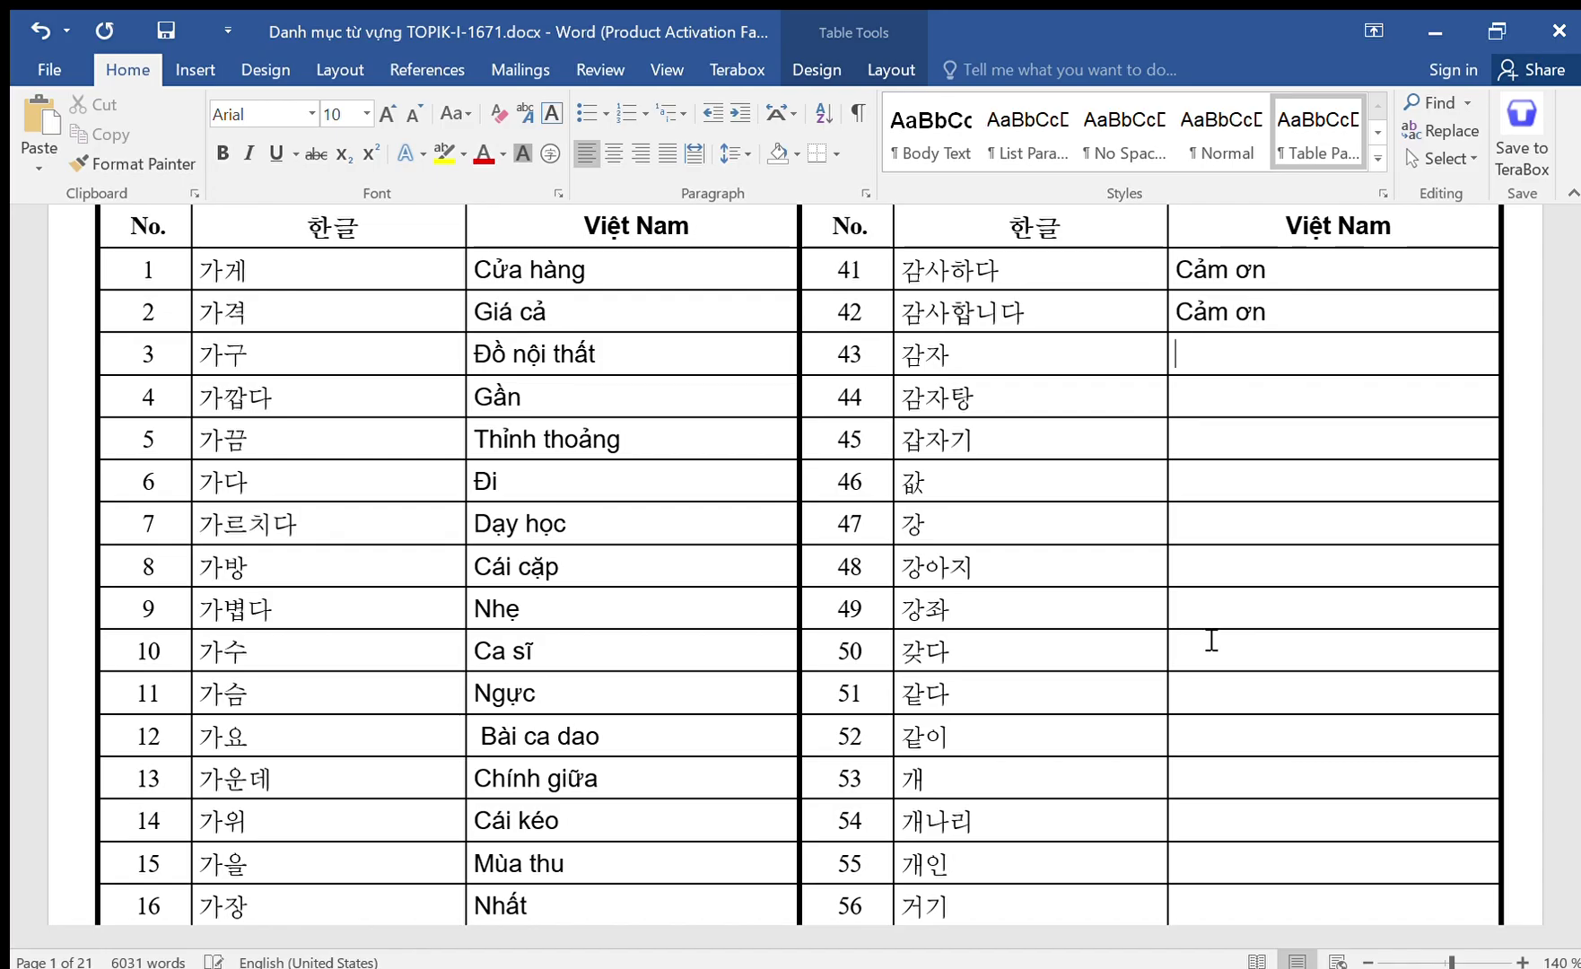
Fill the Việt Nam column for words 43 to 45 with "Khoai tây", "Canh khoai tây" and "Đột nhiên".
text(Khoai tây)
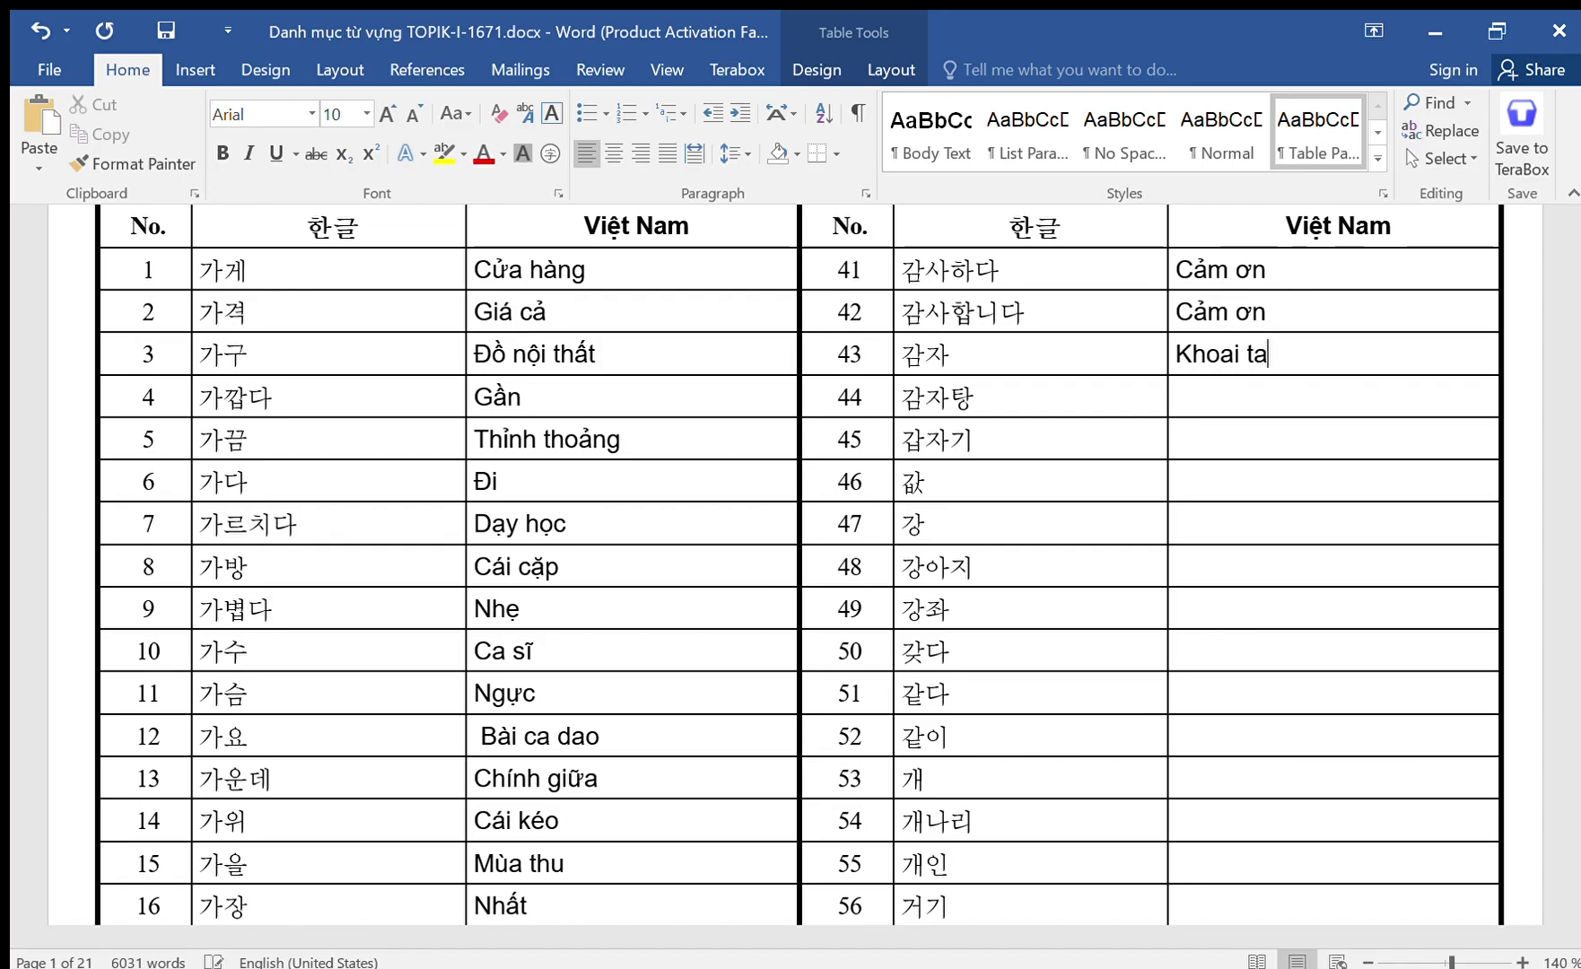
text(Canh khoai tây)
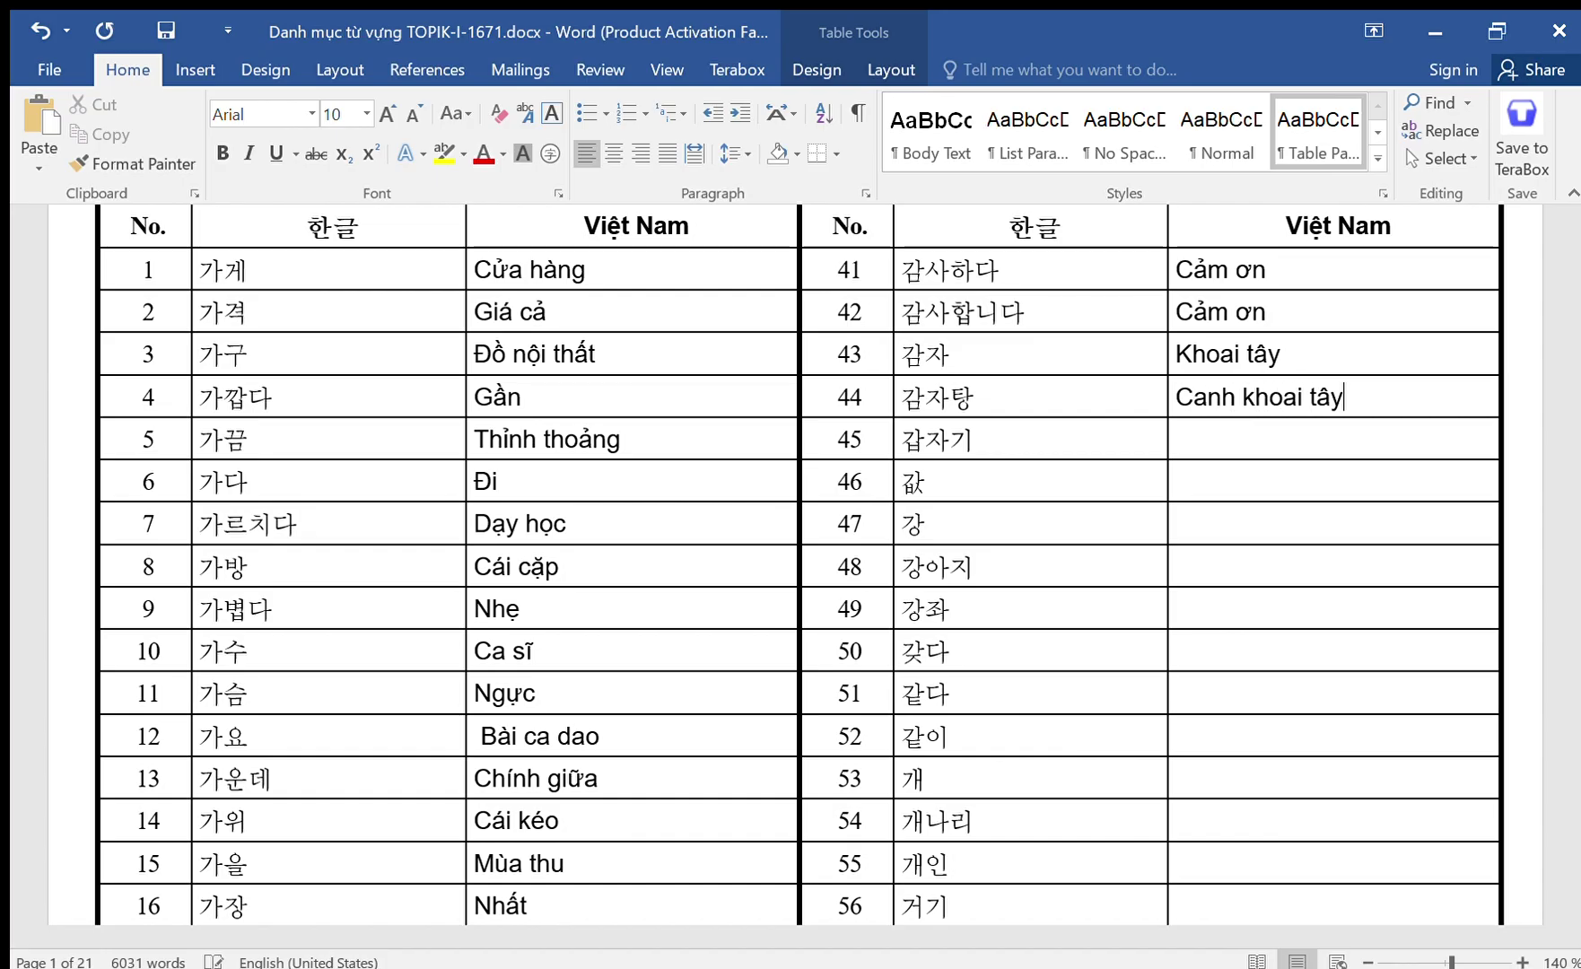
key(Down)
text(Đột nhiên)
key(Down)
Enter "Giá cả" as the Vietnamese meaning of word 46, 값, and "Sông" for word 47, 강.
text(G)
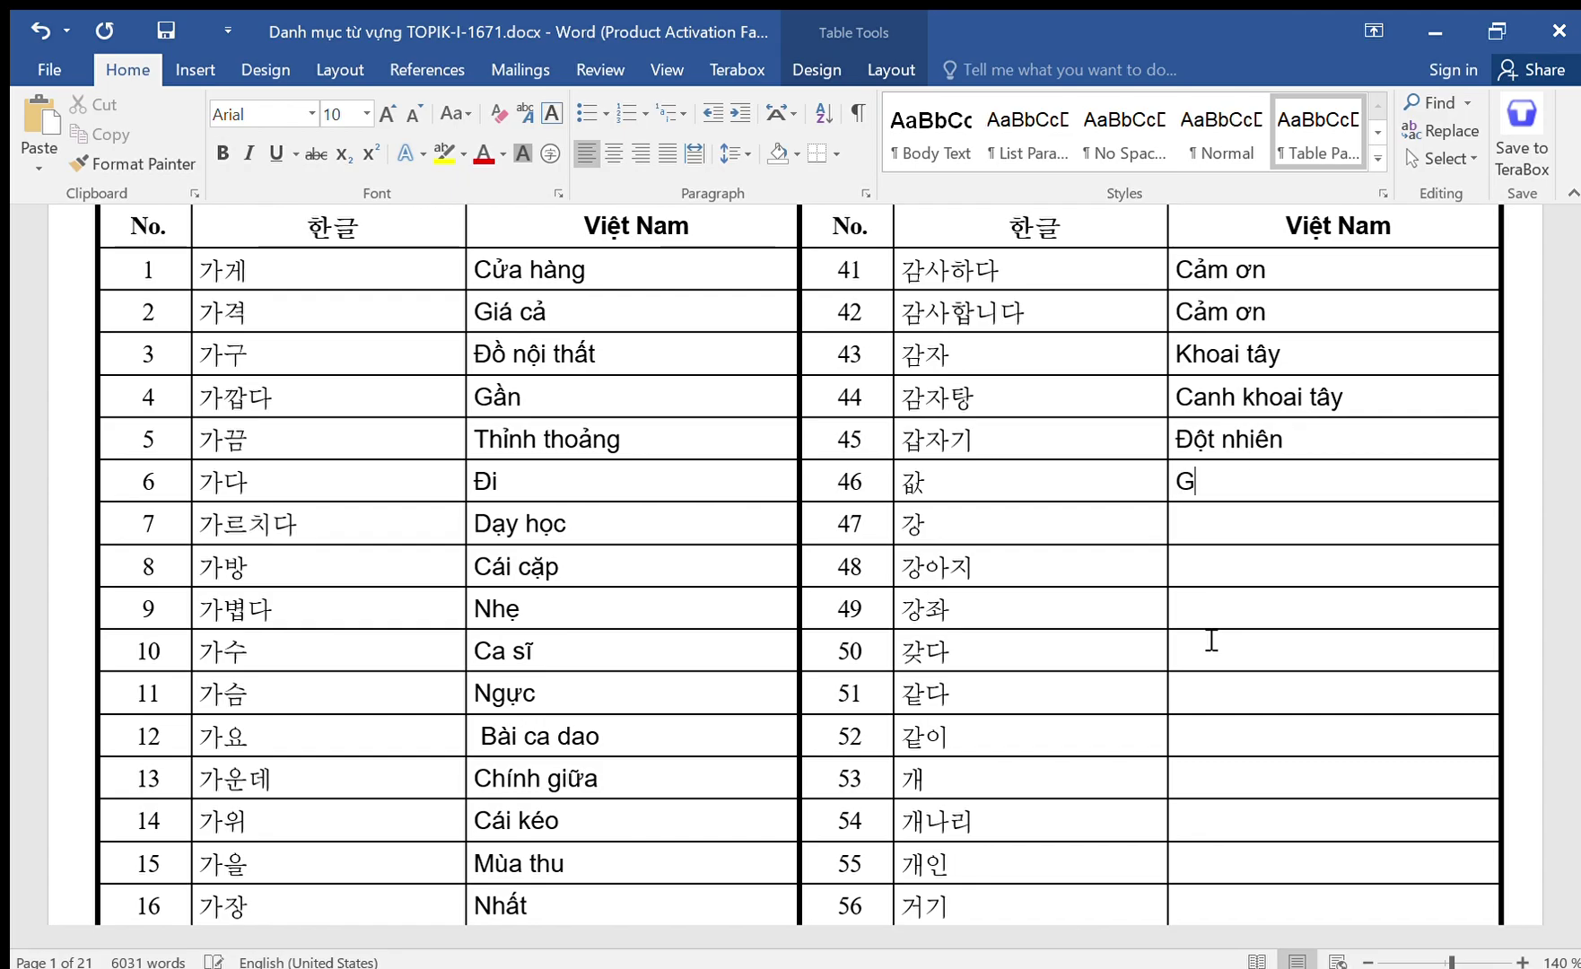
text(iá car)
key(Down)
text(Sông)
key(Down)
Enter "Con chó con" as the Vietnamese meaning of word 48, 강아지, correcting any typos.
text(Con có)
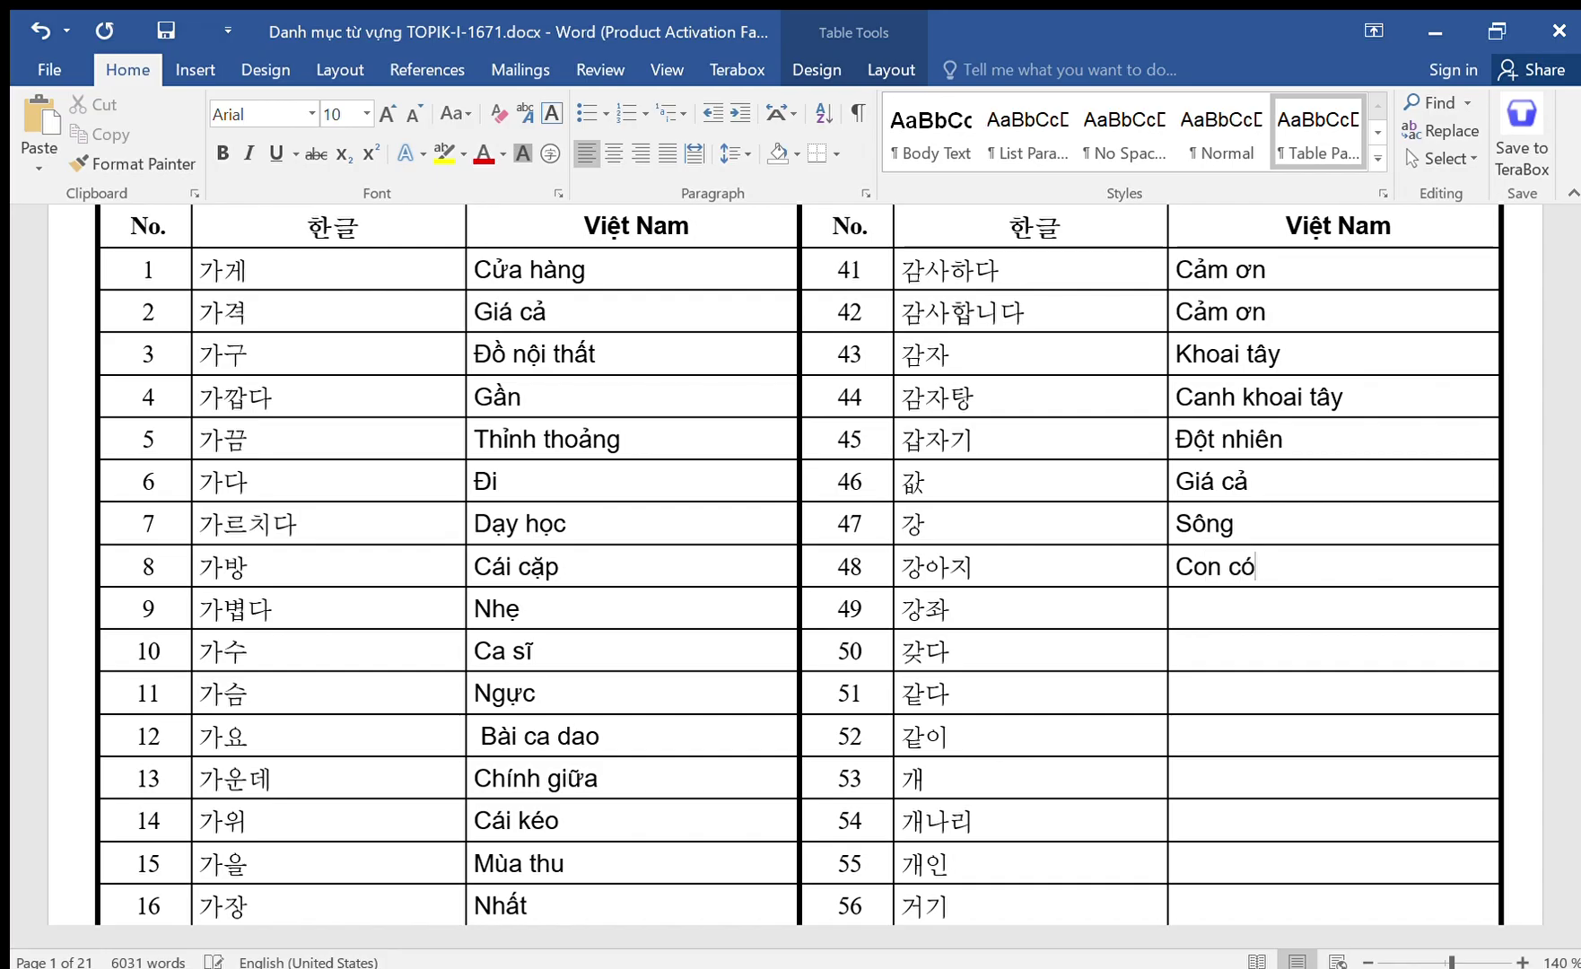
key(Left)
text(h)
key(Down)
click(1326, 574)
text(con)
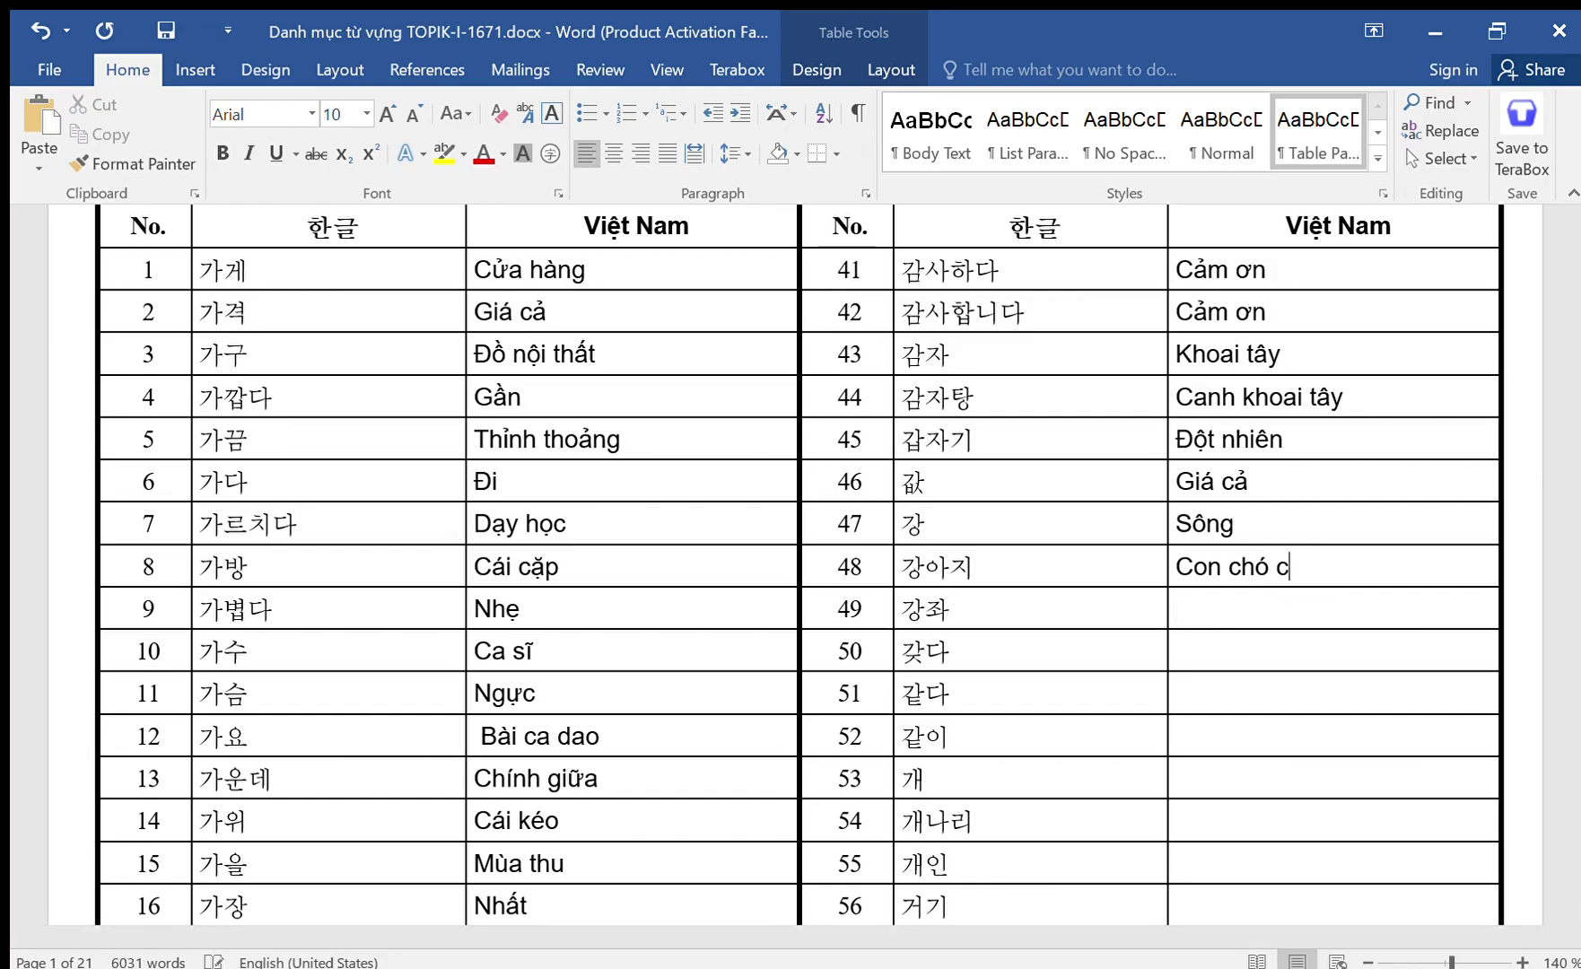
key(Down)
Fill the Việt Nam column for words 49 to 52 with "Bài giảng", "Mang, có", "Giống" and "Cùng".
text(Bài giản)
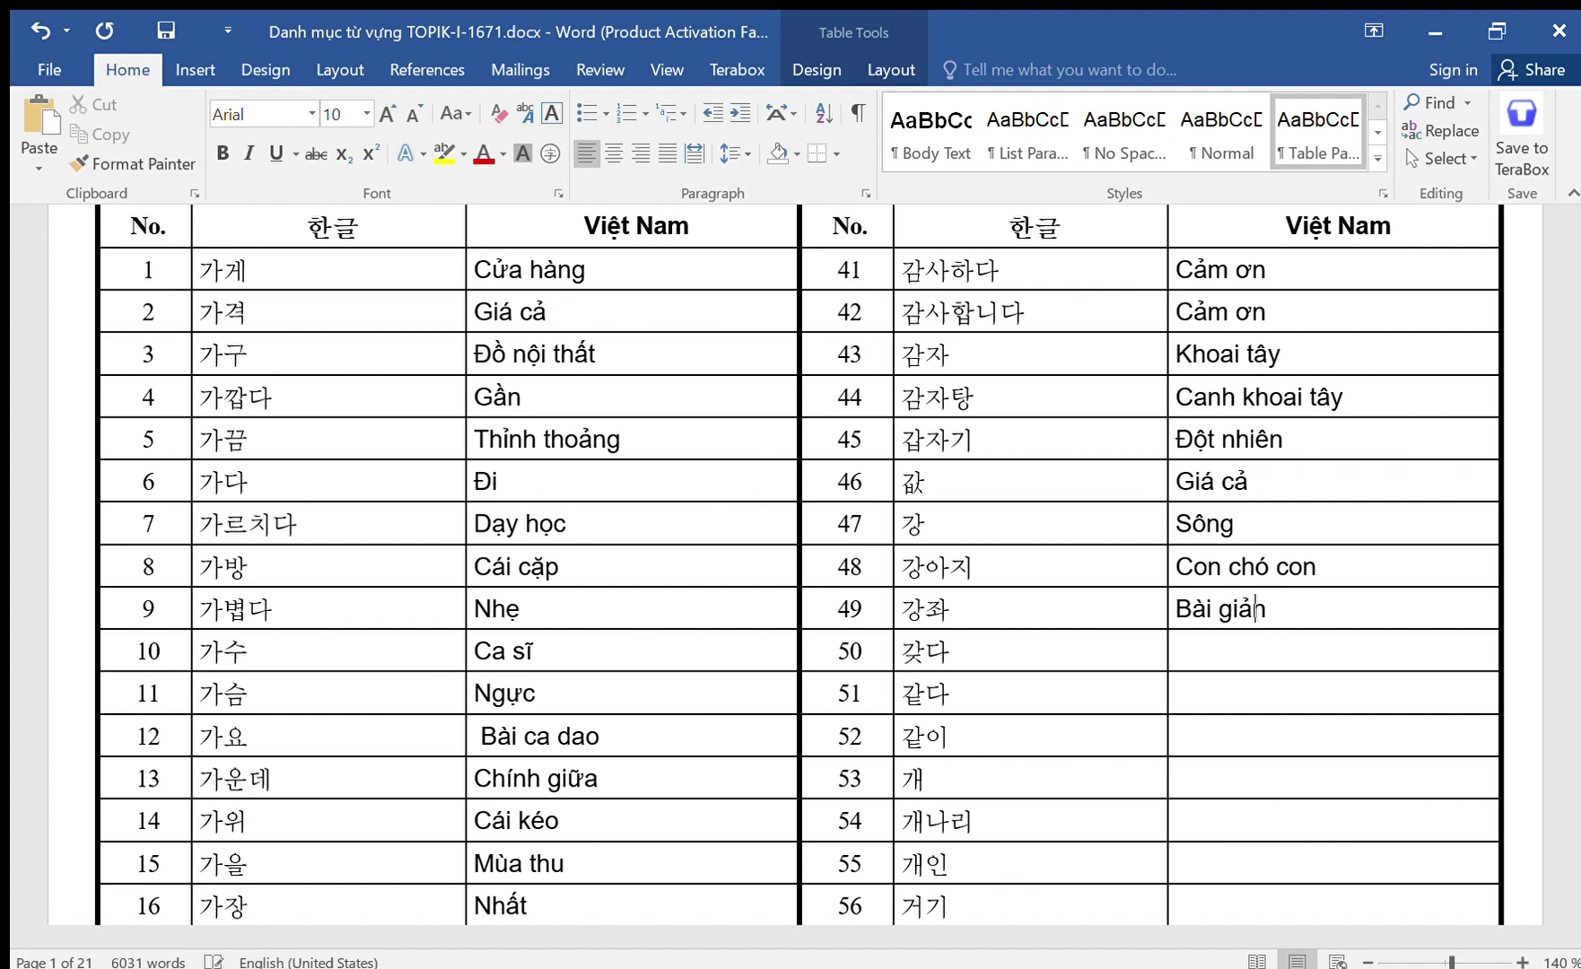
text(g)
key(Down)
text(Mang, co)
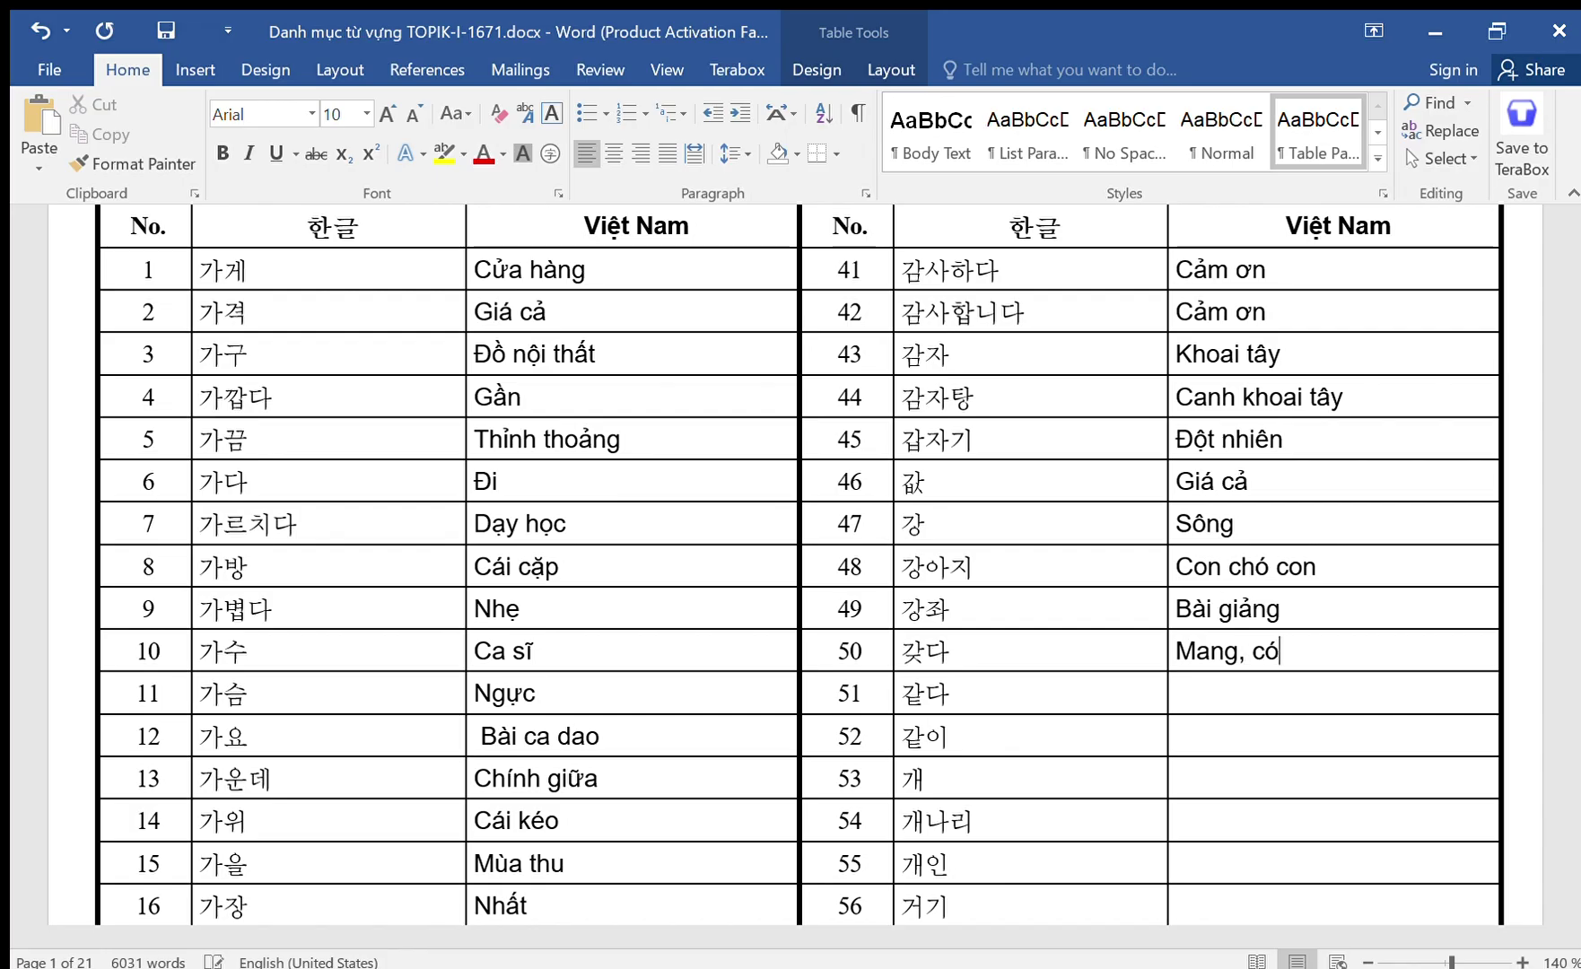
key(Down)
text(Giống)
key(Down)
text(Cùng)
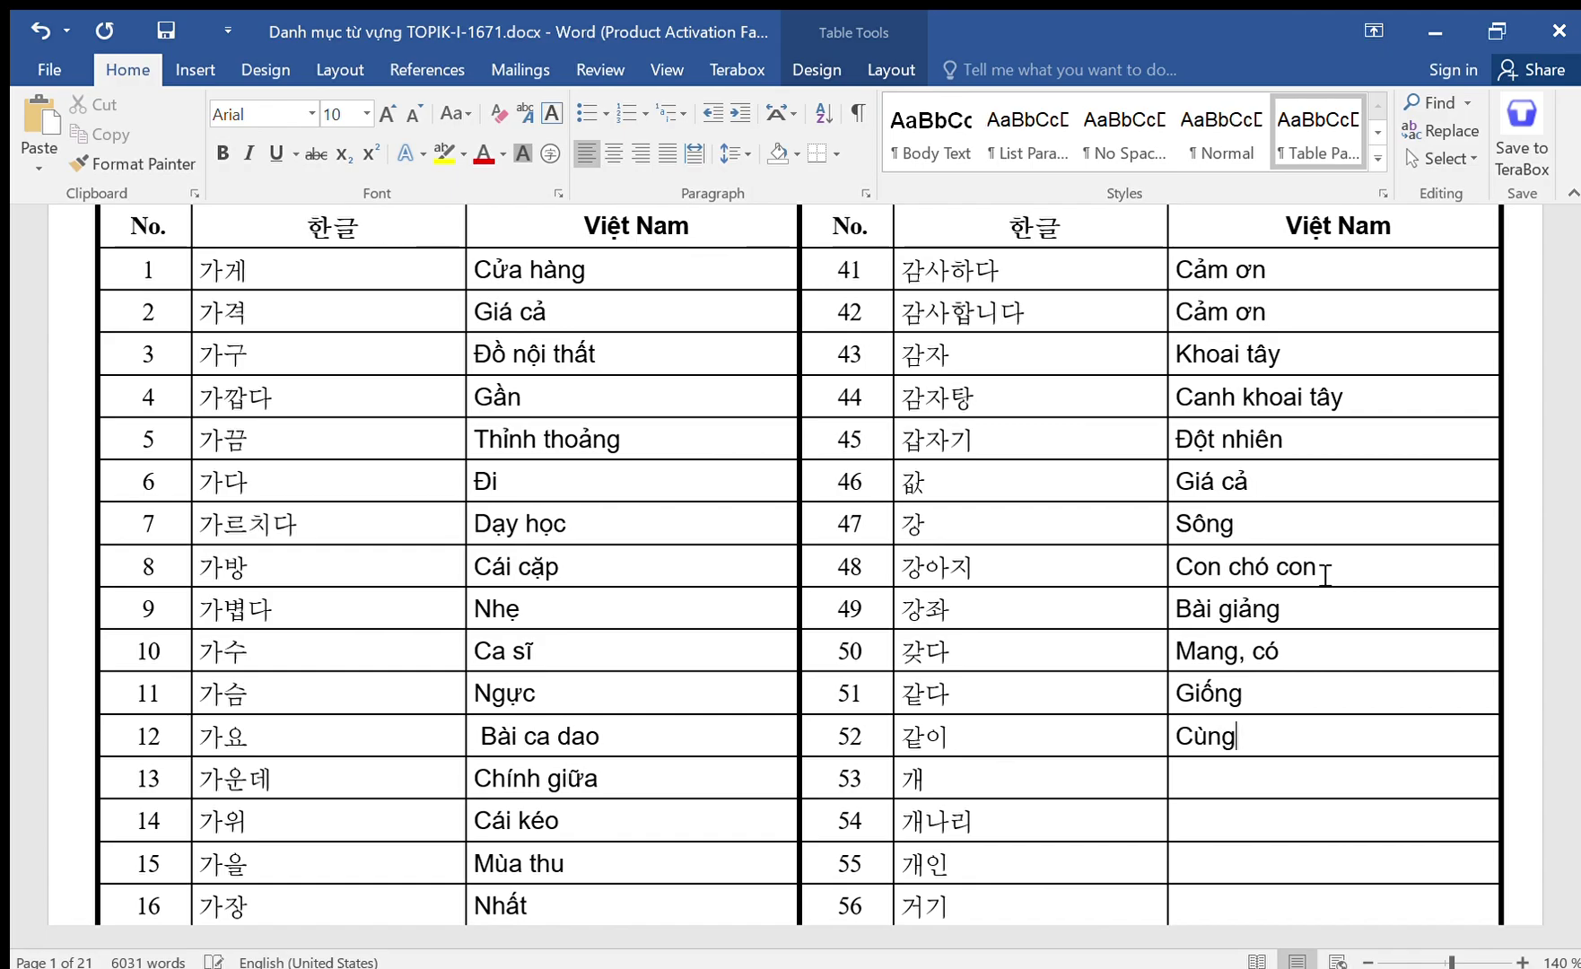
key(Down)
Enter "Cái" as the Vietnamese meaning of word 53, 개, and "Hoa màu vàng" for word 54, 개나리.
text(Ca)
key(Down)
text(Hoa)
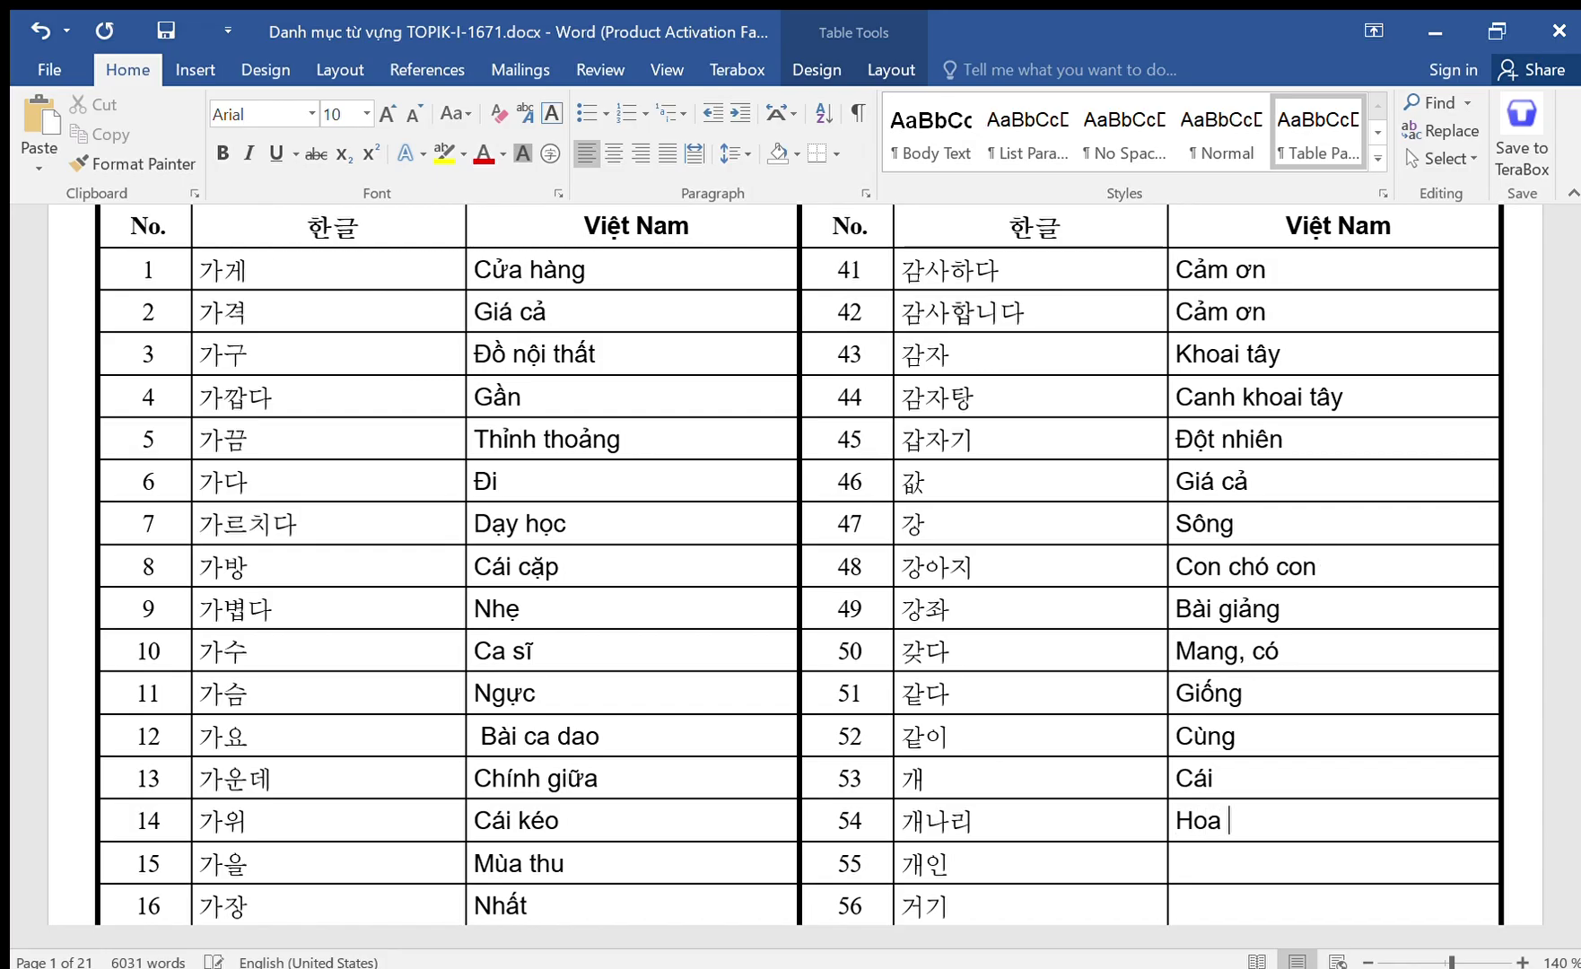
text( màu vàng)
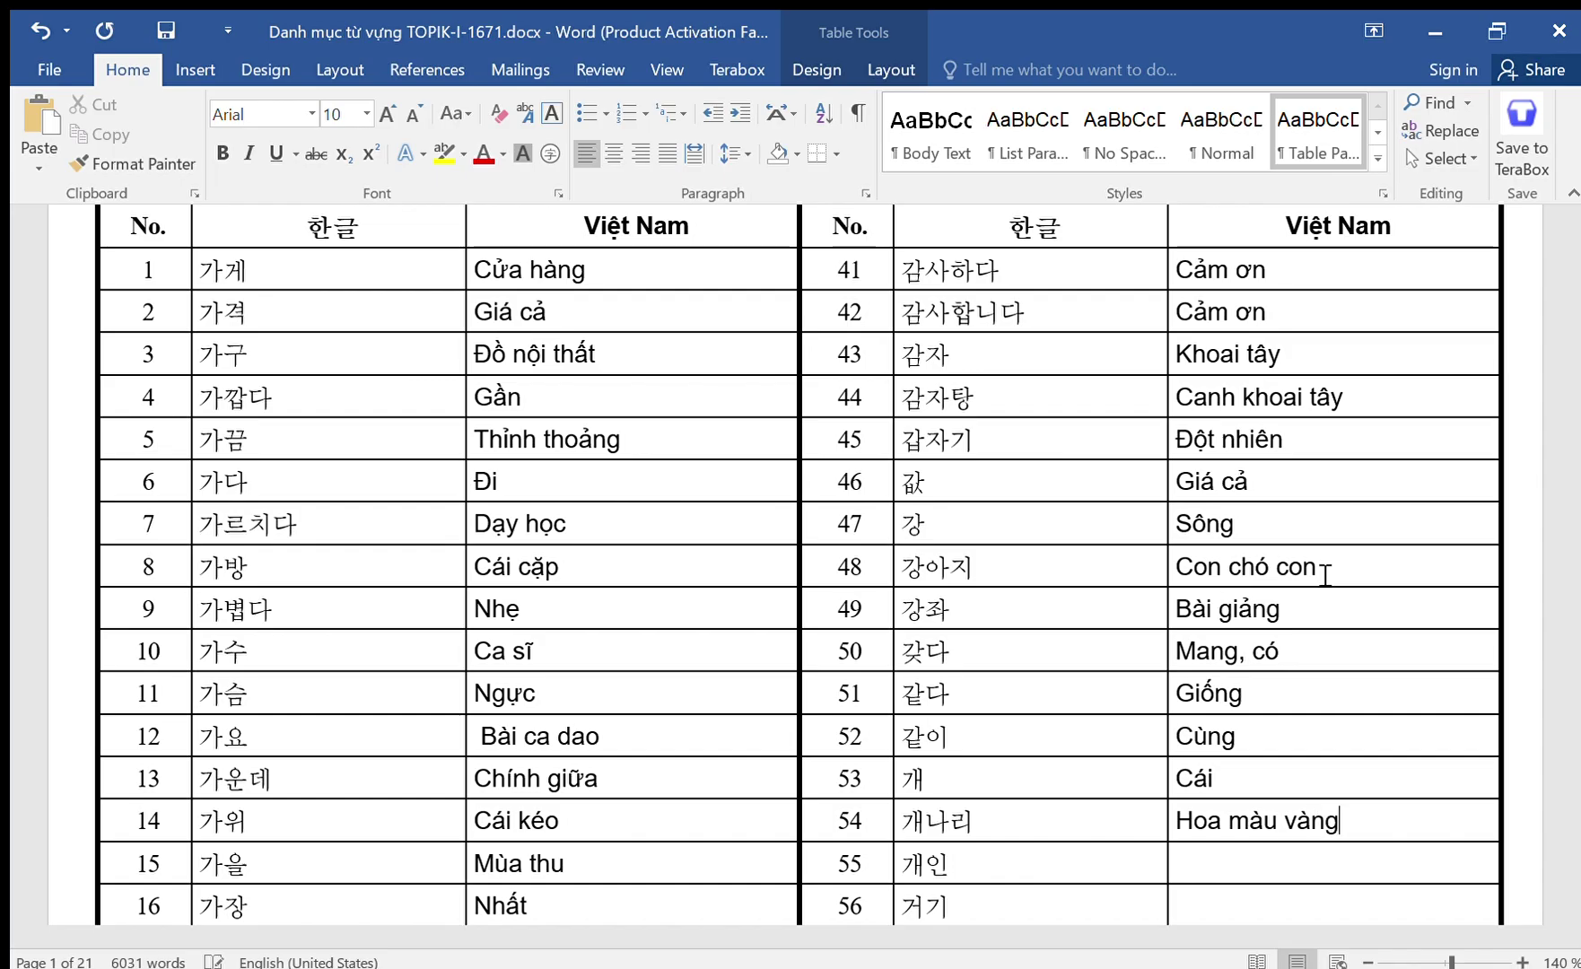
Enter "Cá nhân" as the Vietnamese meaning of word 55, 개인, and "Đằng đó" for word 56, 거기.
key(Down)
key(Down)
key(Down)
key(Down)
key(Down)
key(Down)
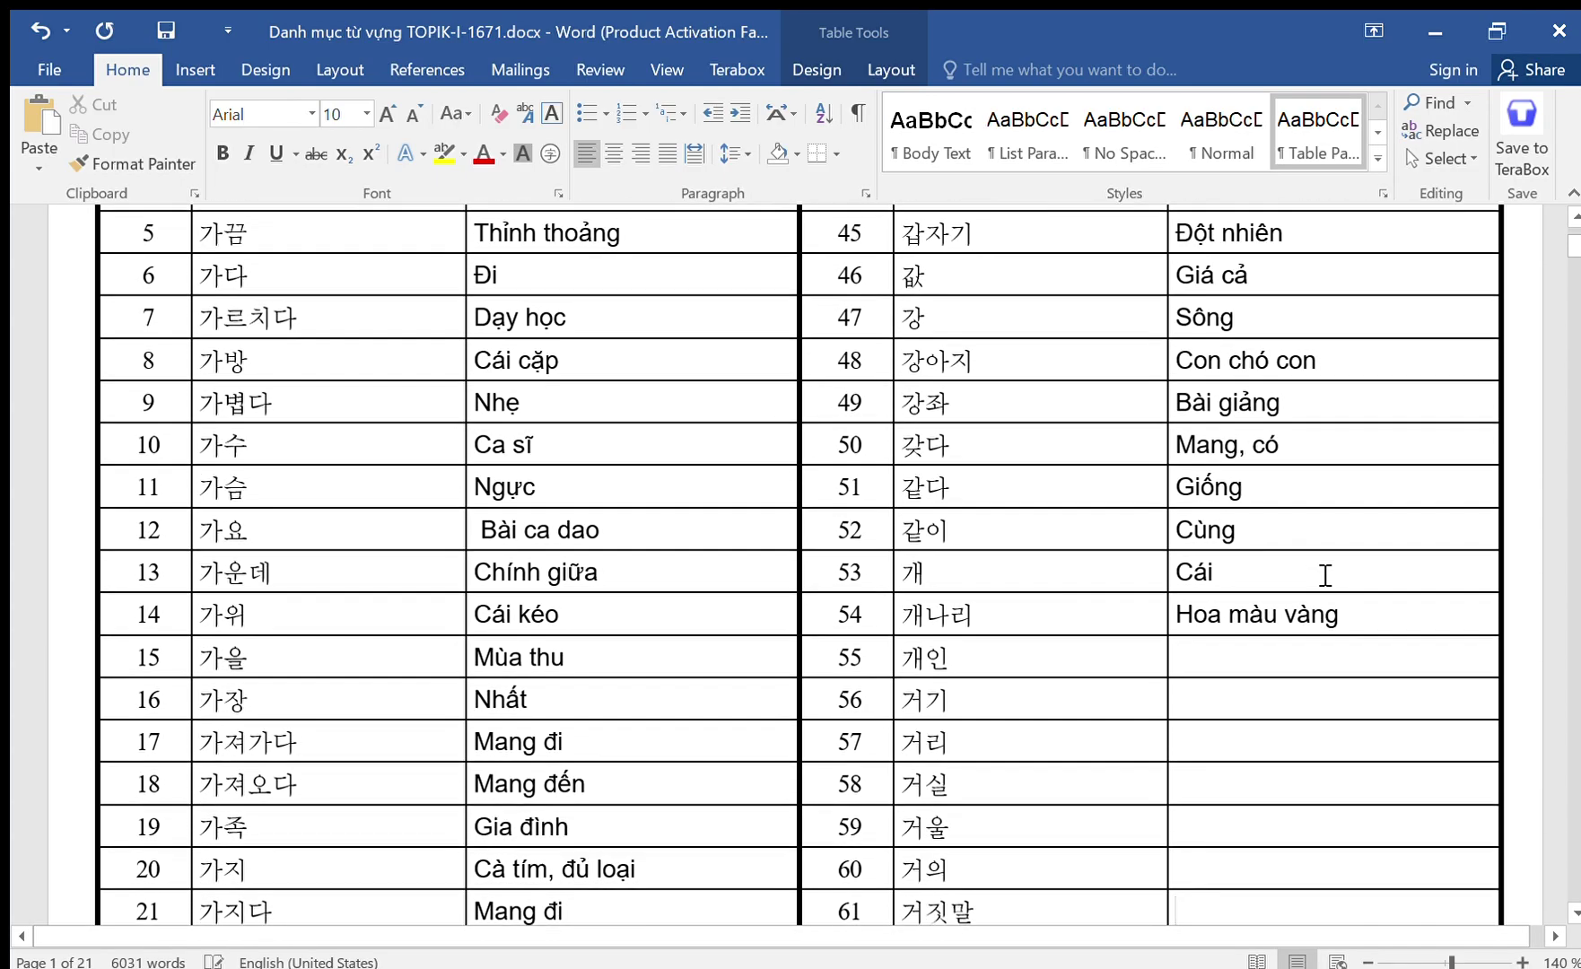
click(1268, 662)
text(Cá nhâ)
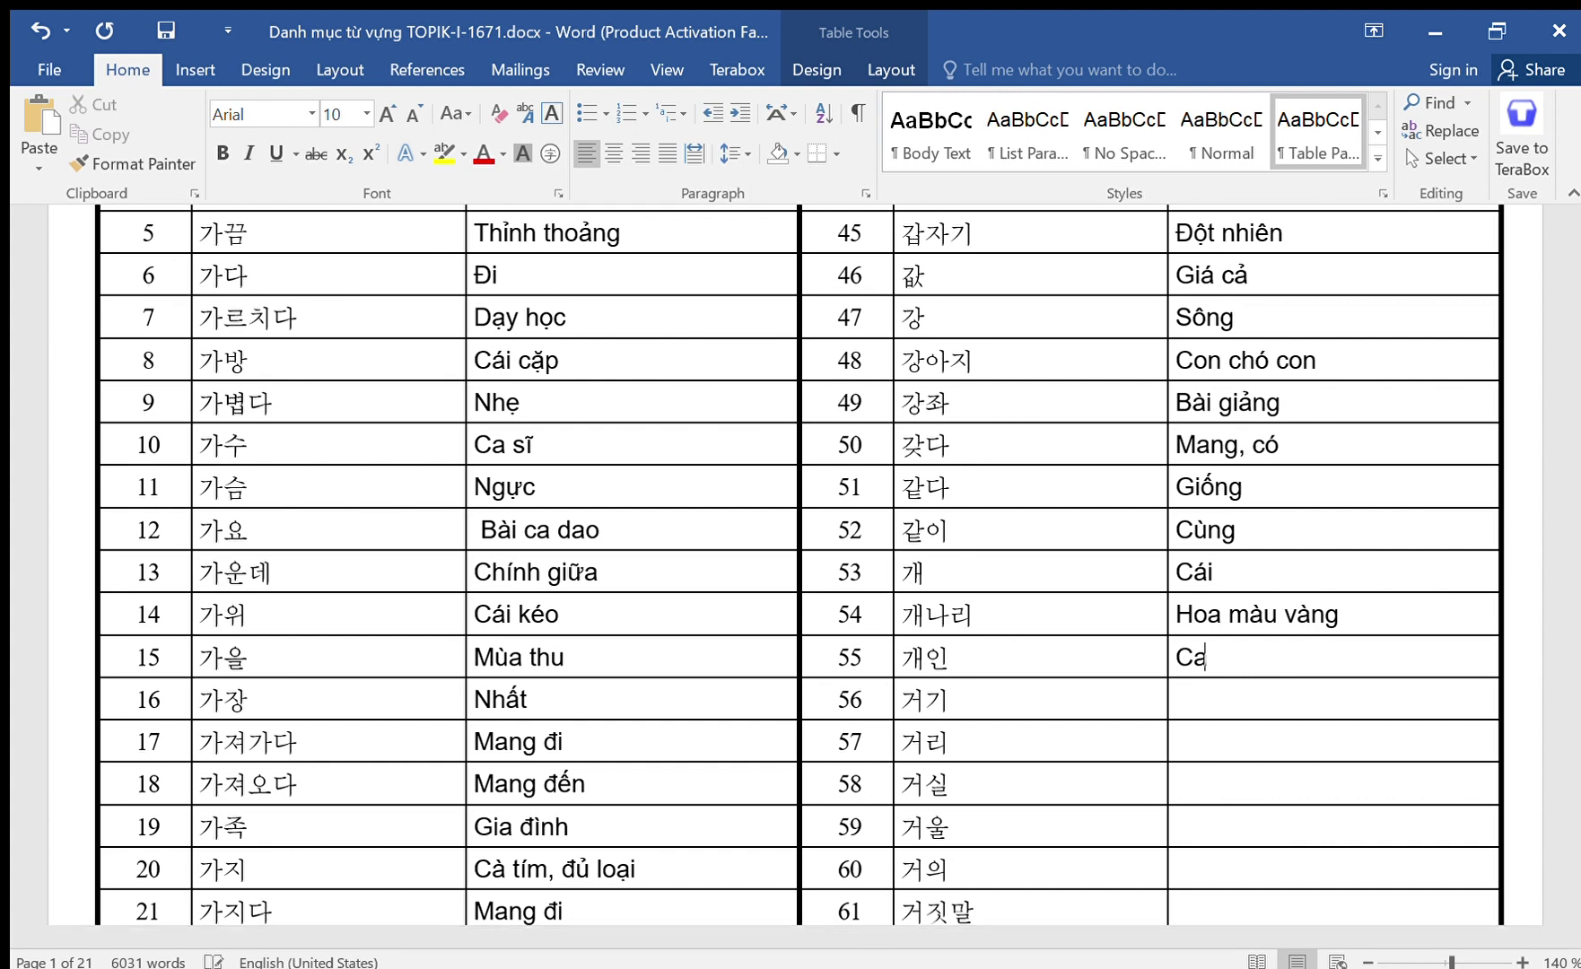
text(n)
key(Down)
text(Đằng đó)
key(Down)
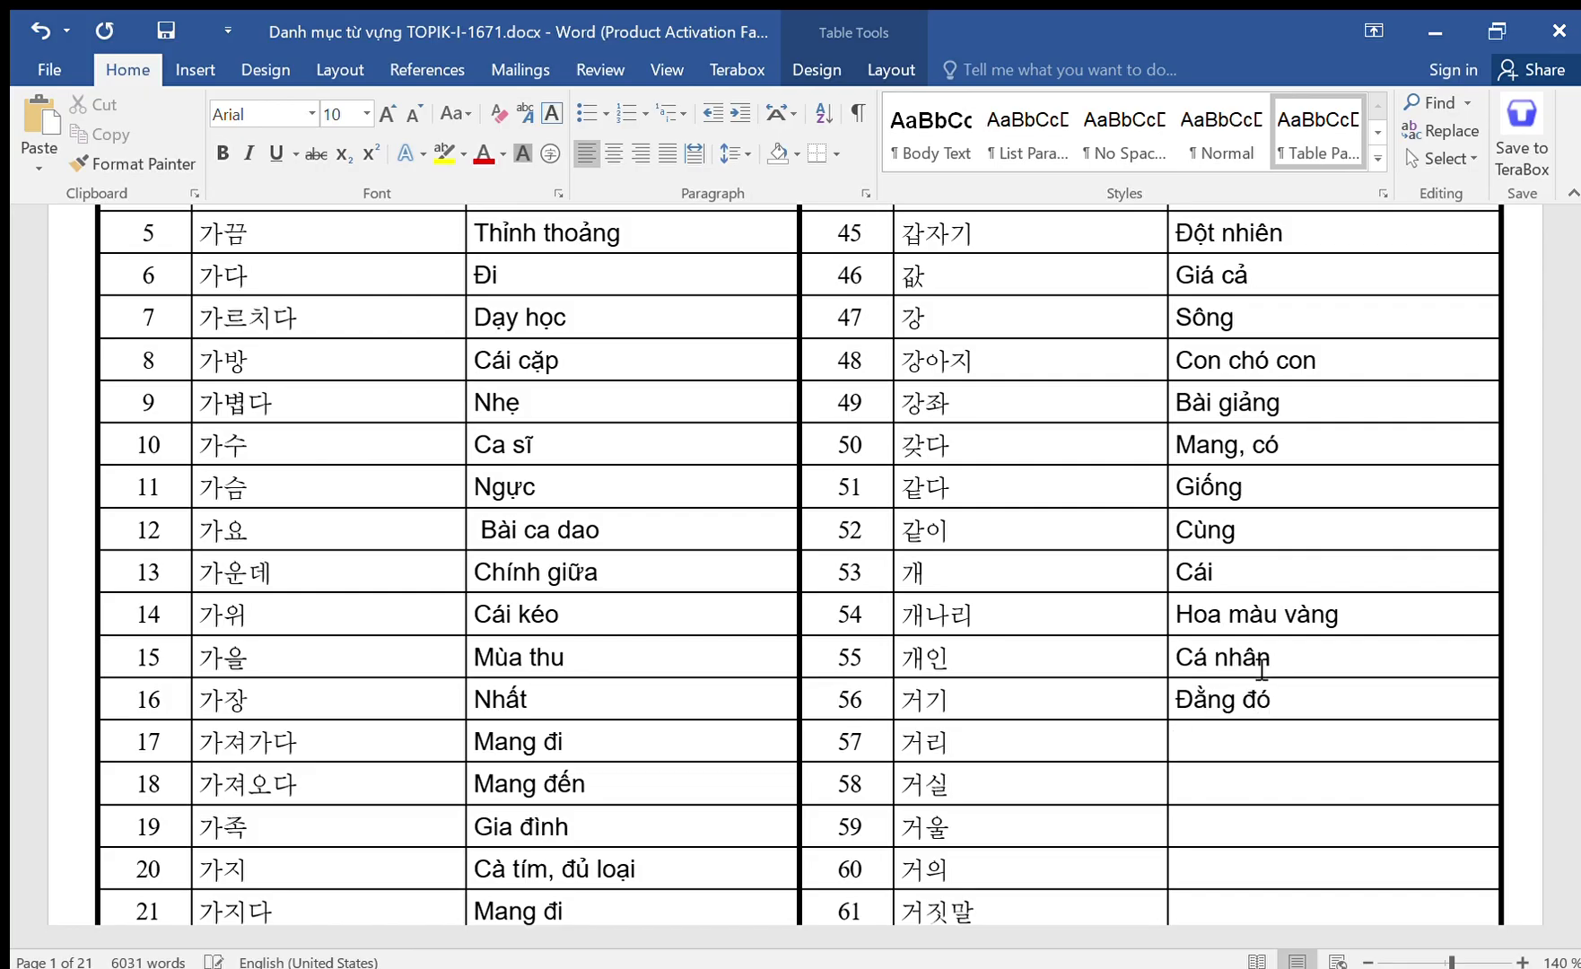
Enter "Cự ly" as the Vietnamese meaning of word 57, 거리, and "Phòng khách" for word 58, 거실.
text(Cự ly)
key(Down)
text(Phòn)
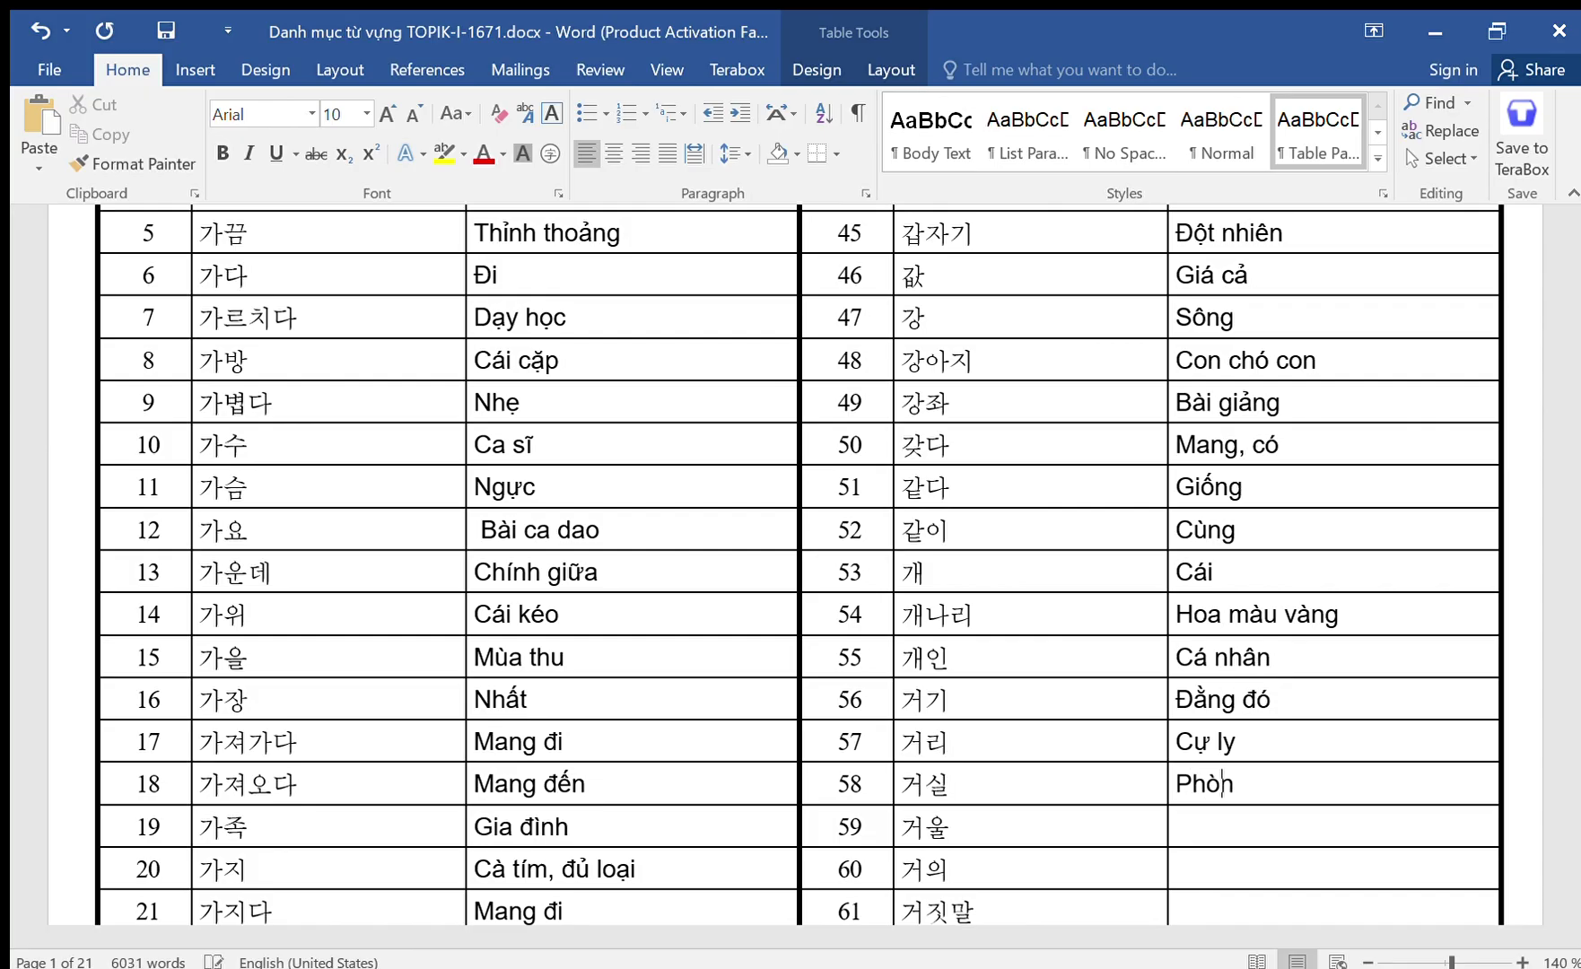
text(g khách)
key(Down)
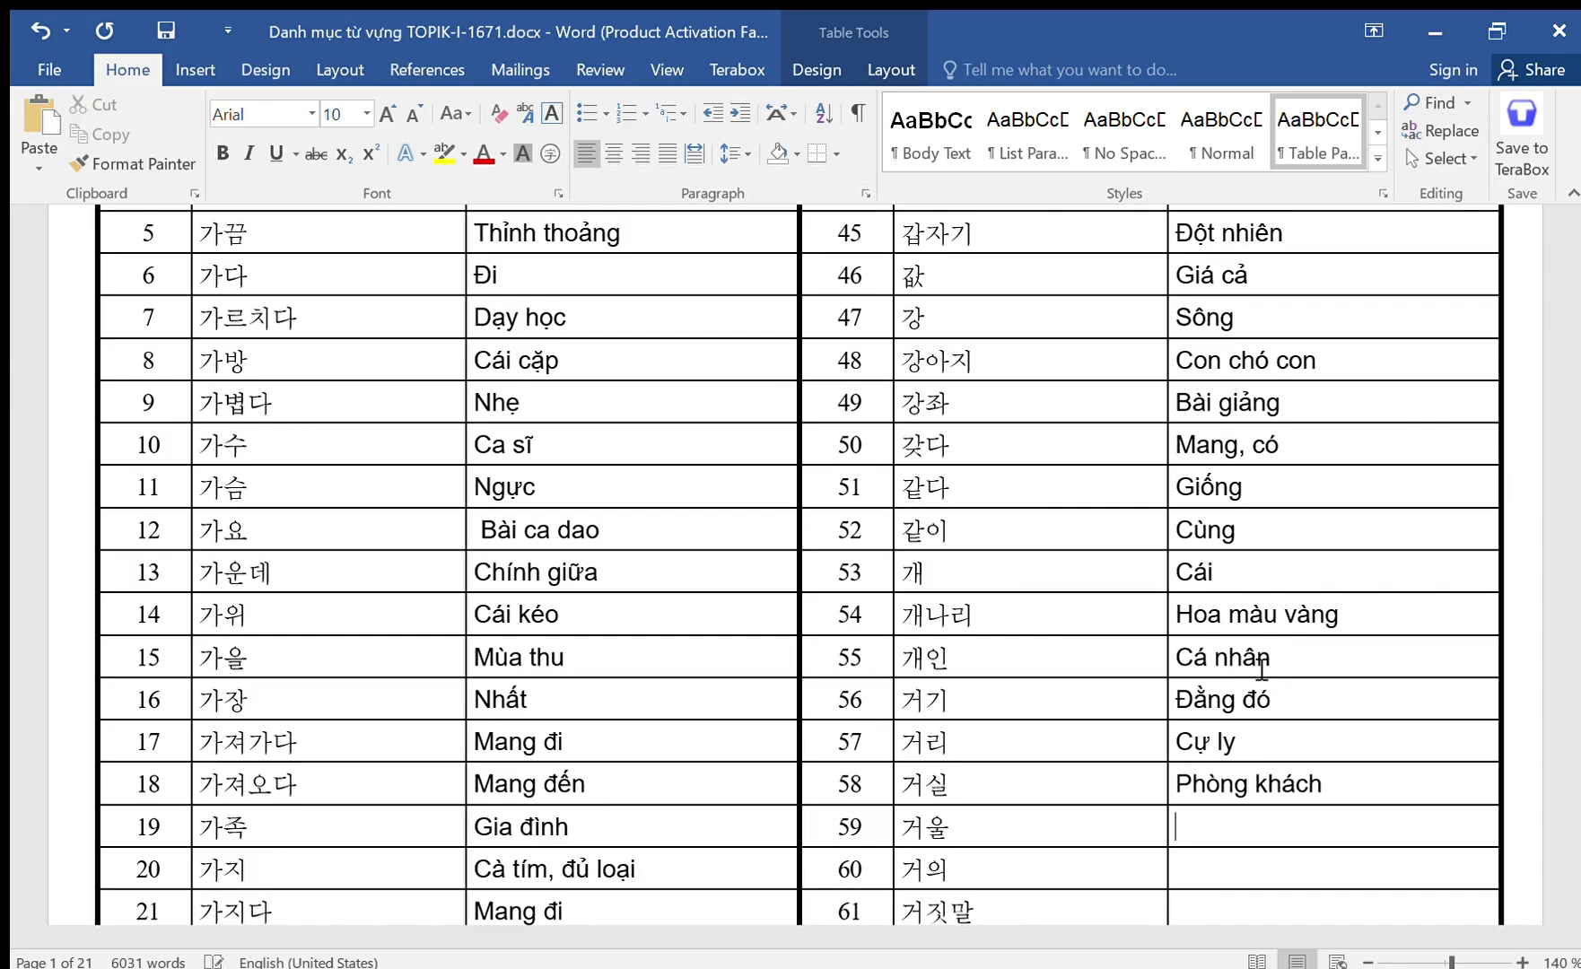
Fill the Việt Nam column for words 59 to 61 with "Cái gương", "Hầu như" and "Nói dối".
text(Ca)
text(i gương)
key(Down)
text(Hầu như)
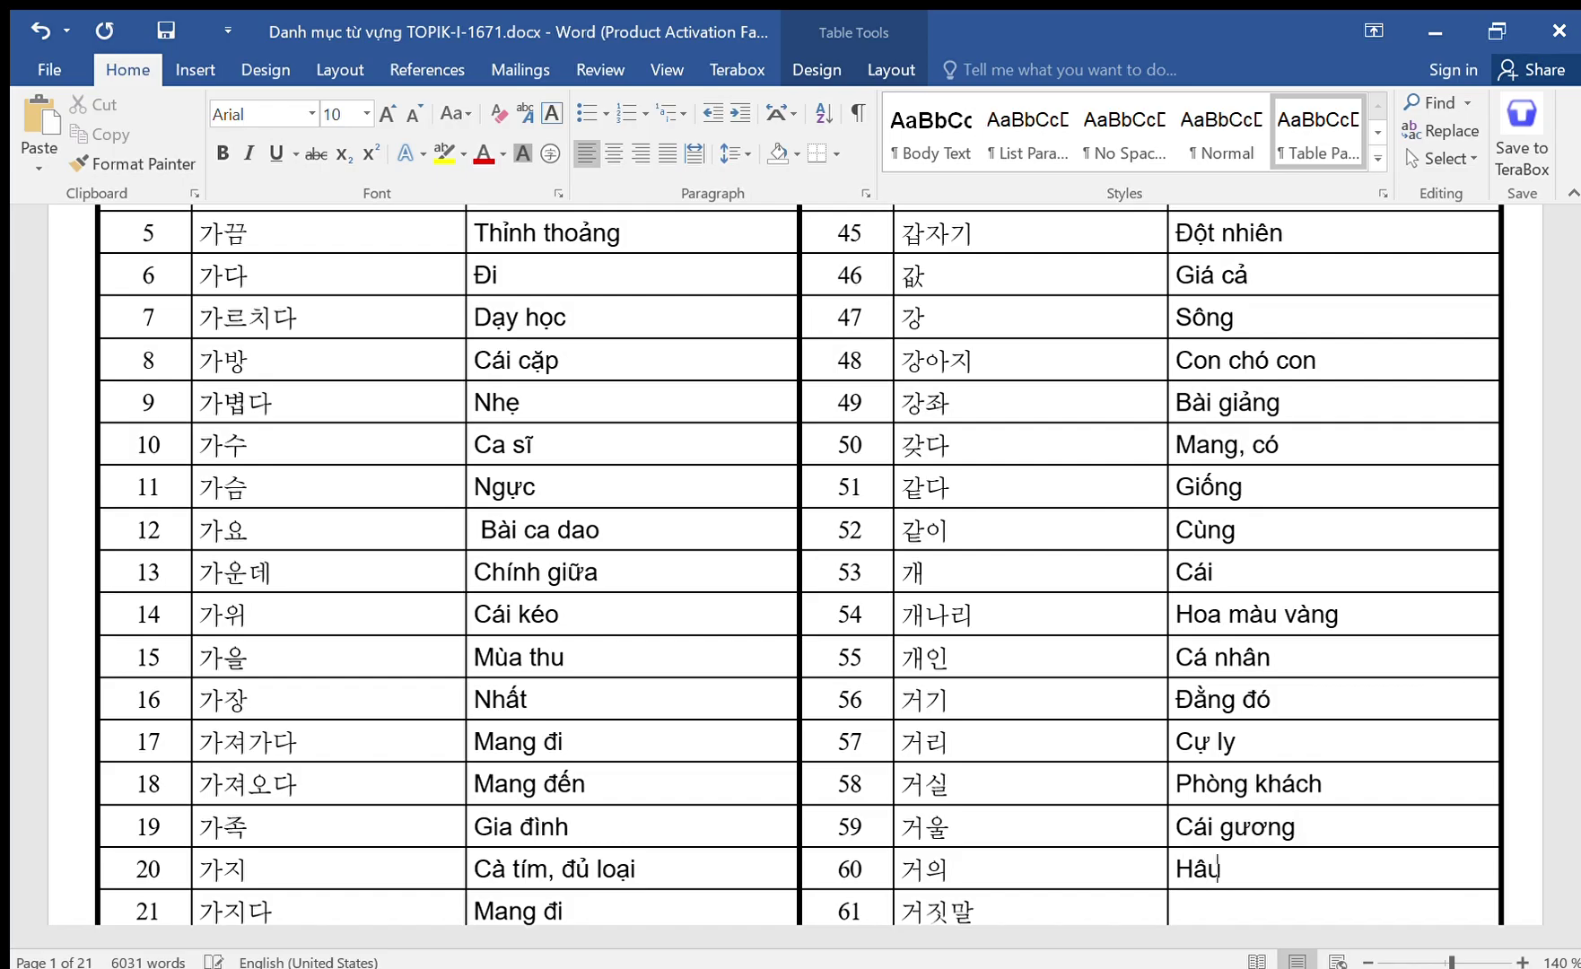
key(Down)
text(Nói dối)
key(Down)
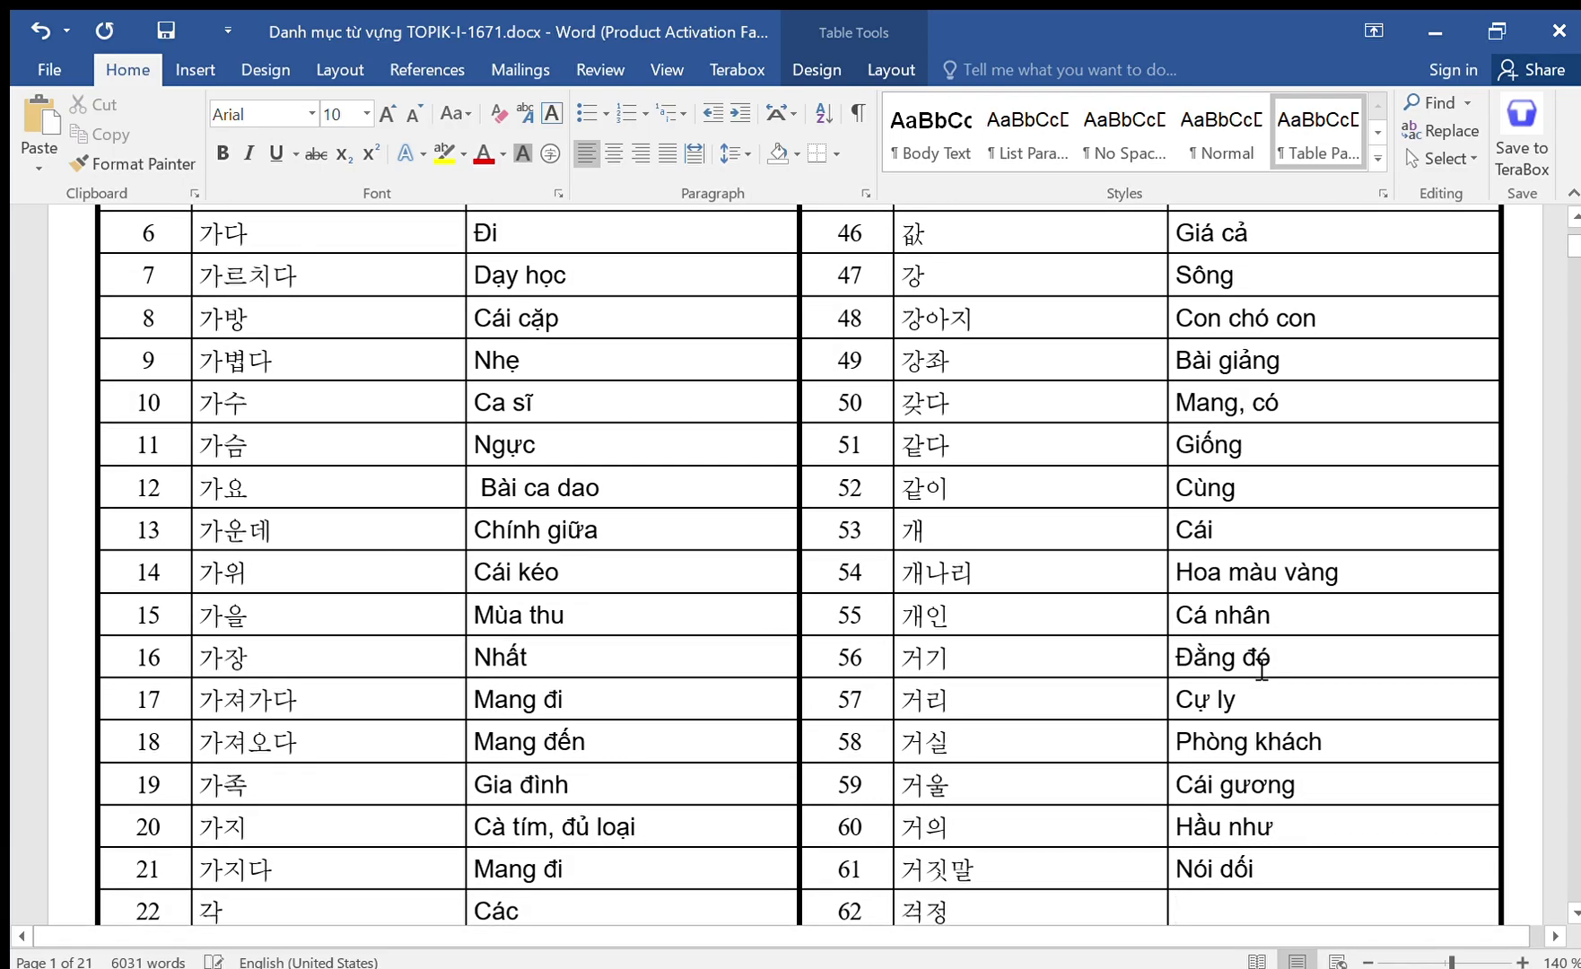
Enter "Lo lắng" as the Vietnamese meaning of both word 62, 걱정, and word 63, 걱정하다.
text(Lo)
text( lắng)
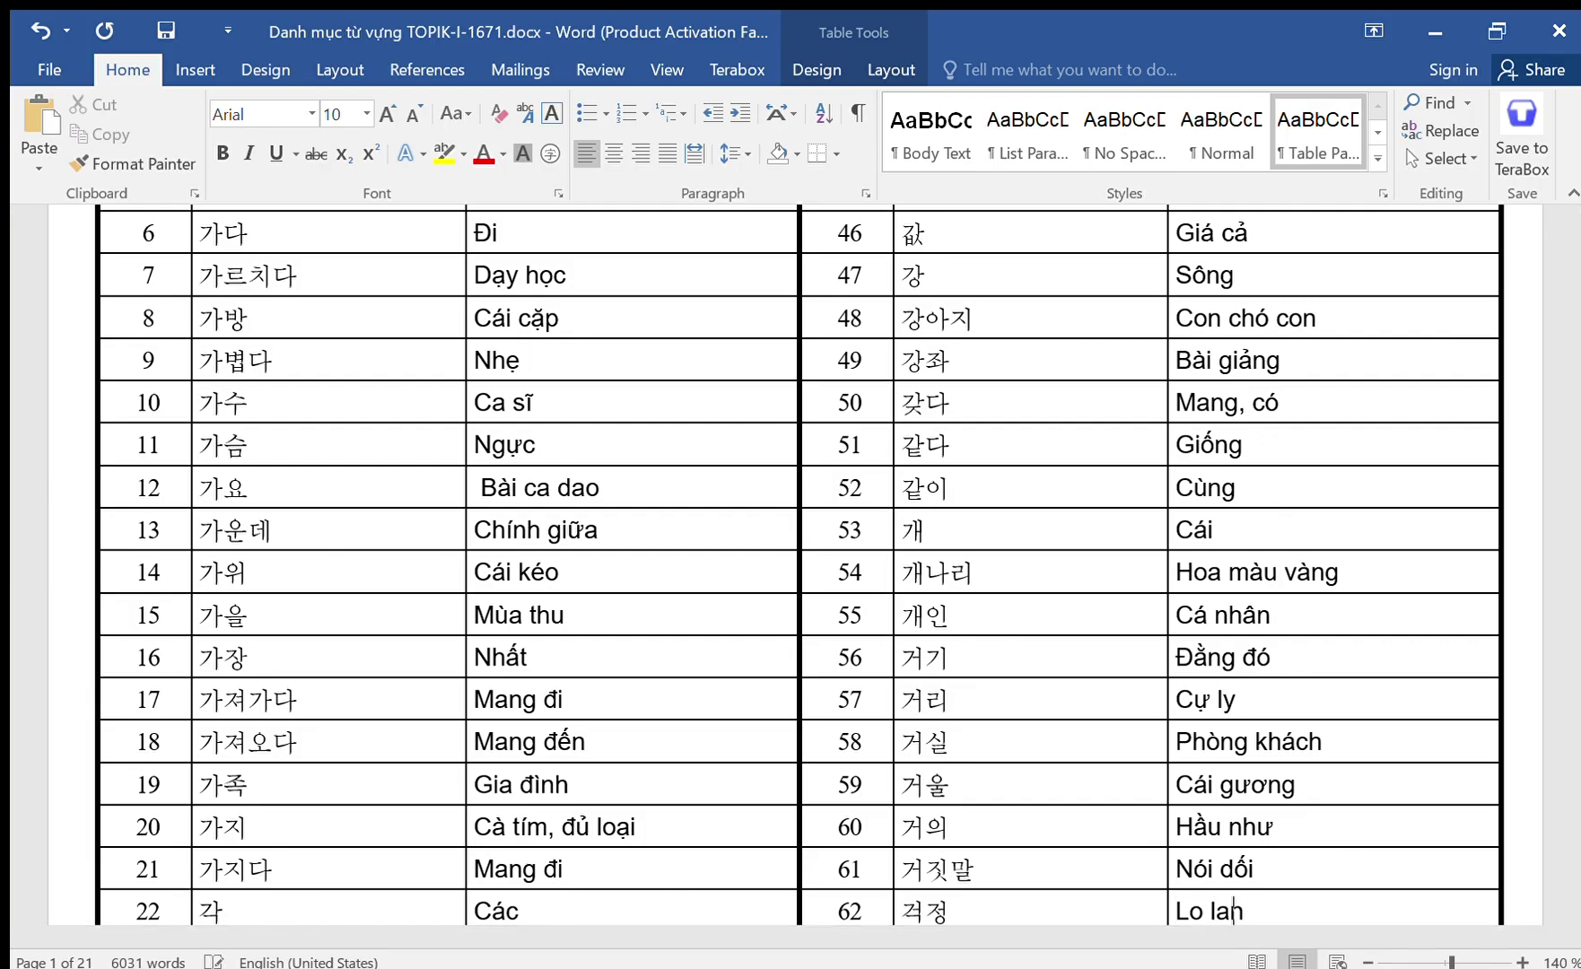
key(Down)
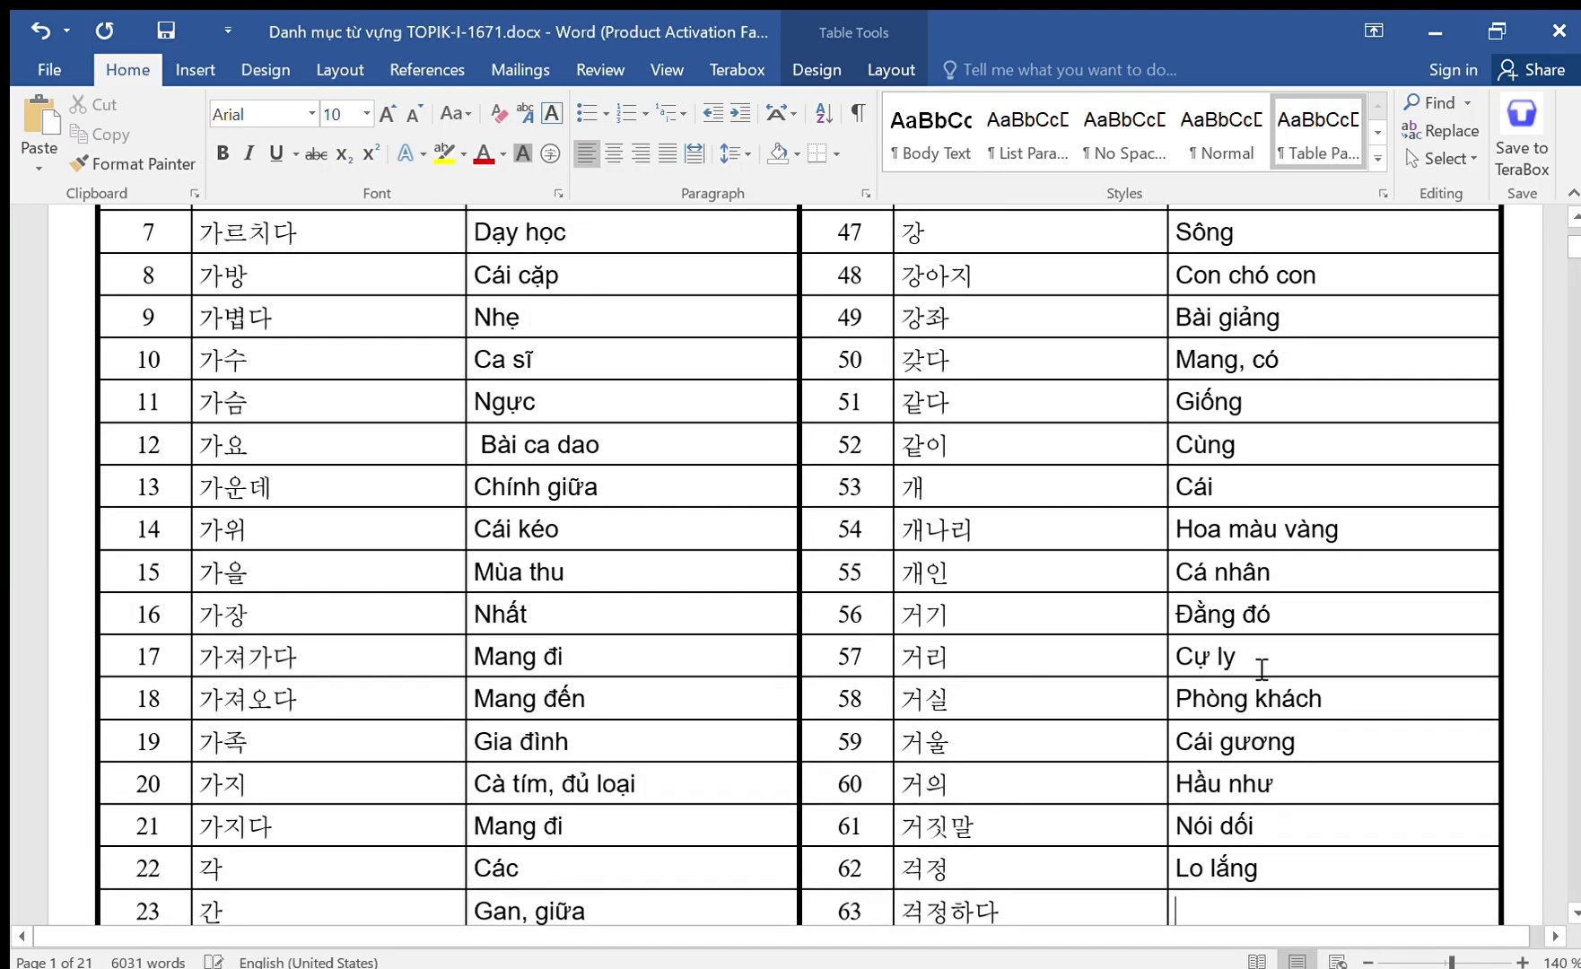
text(Lo lang)
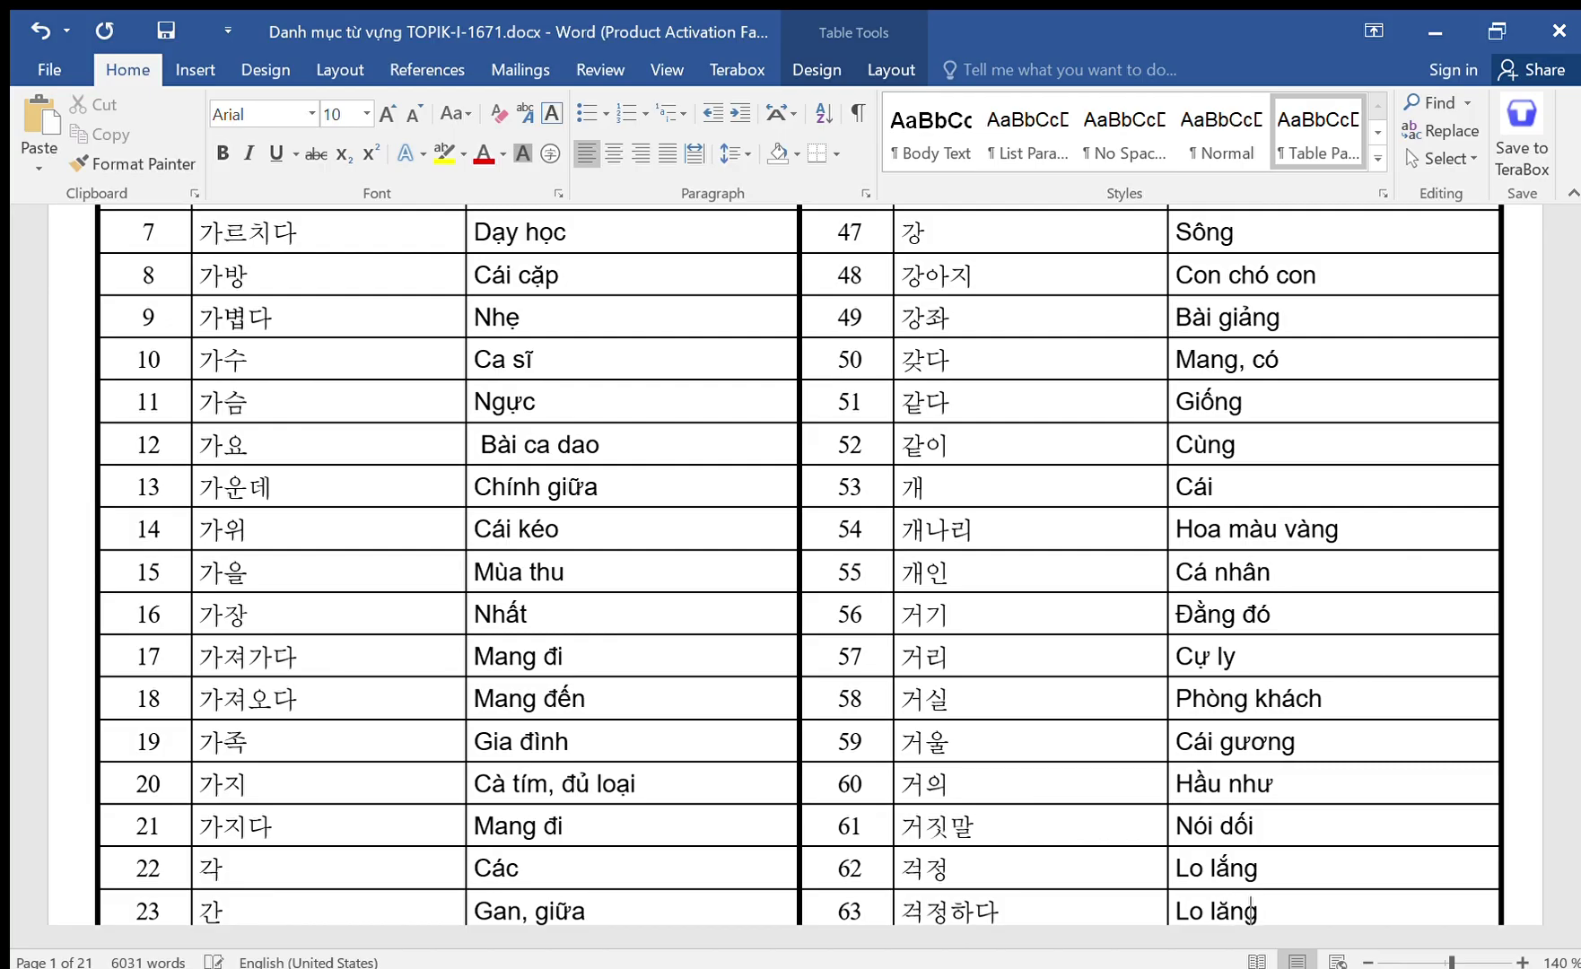
Change the Vietnamese meaning of word 62, 걱정, to "Sự lo lắng".
key(Up)
key(Left)
key(BackSpace)
text(Sụ)
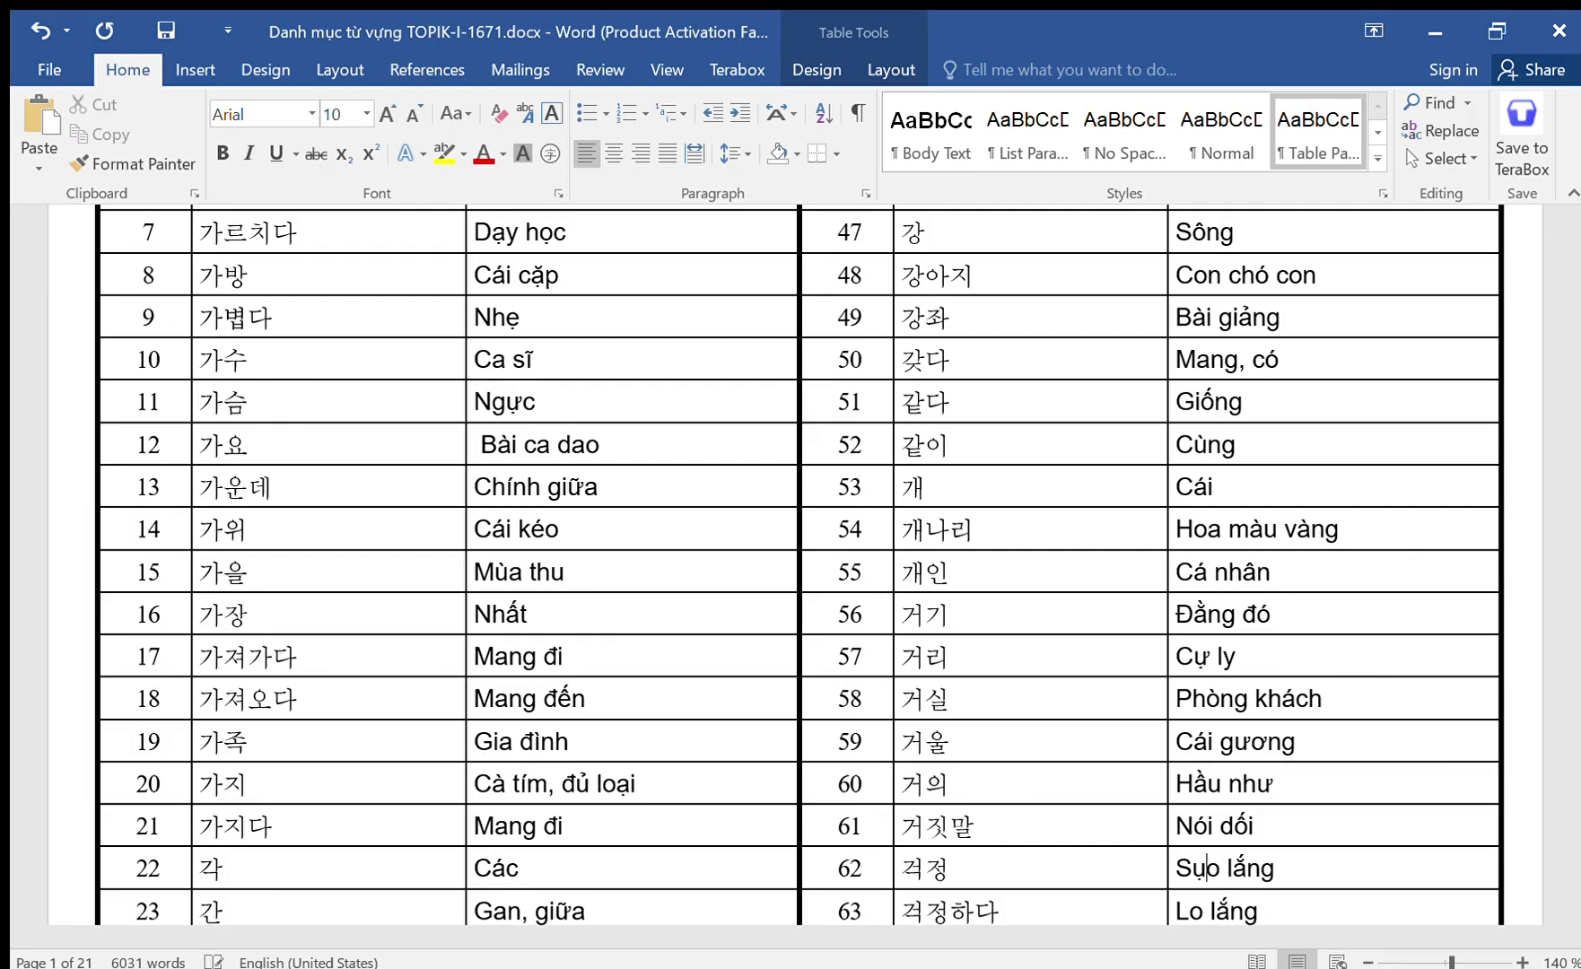
text(w)
text(l)
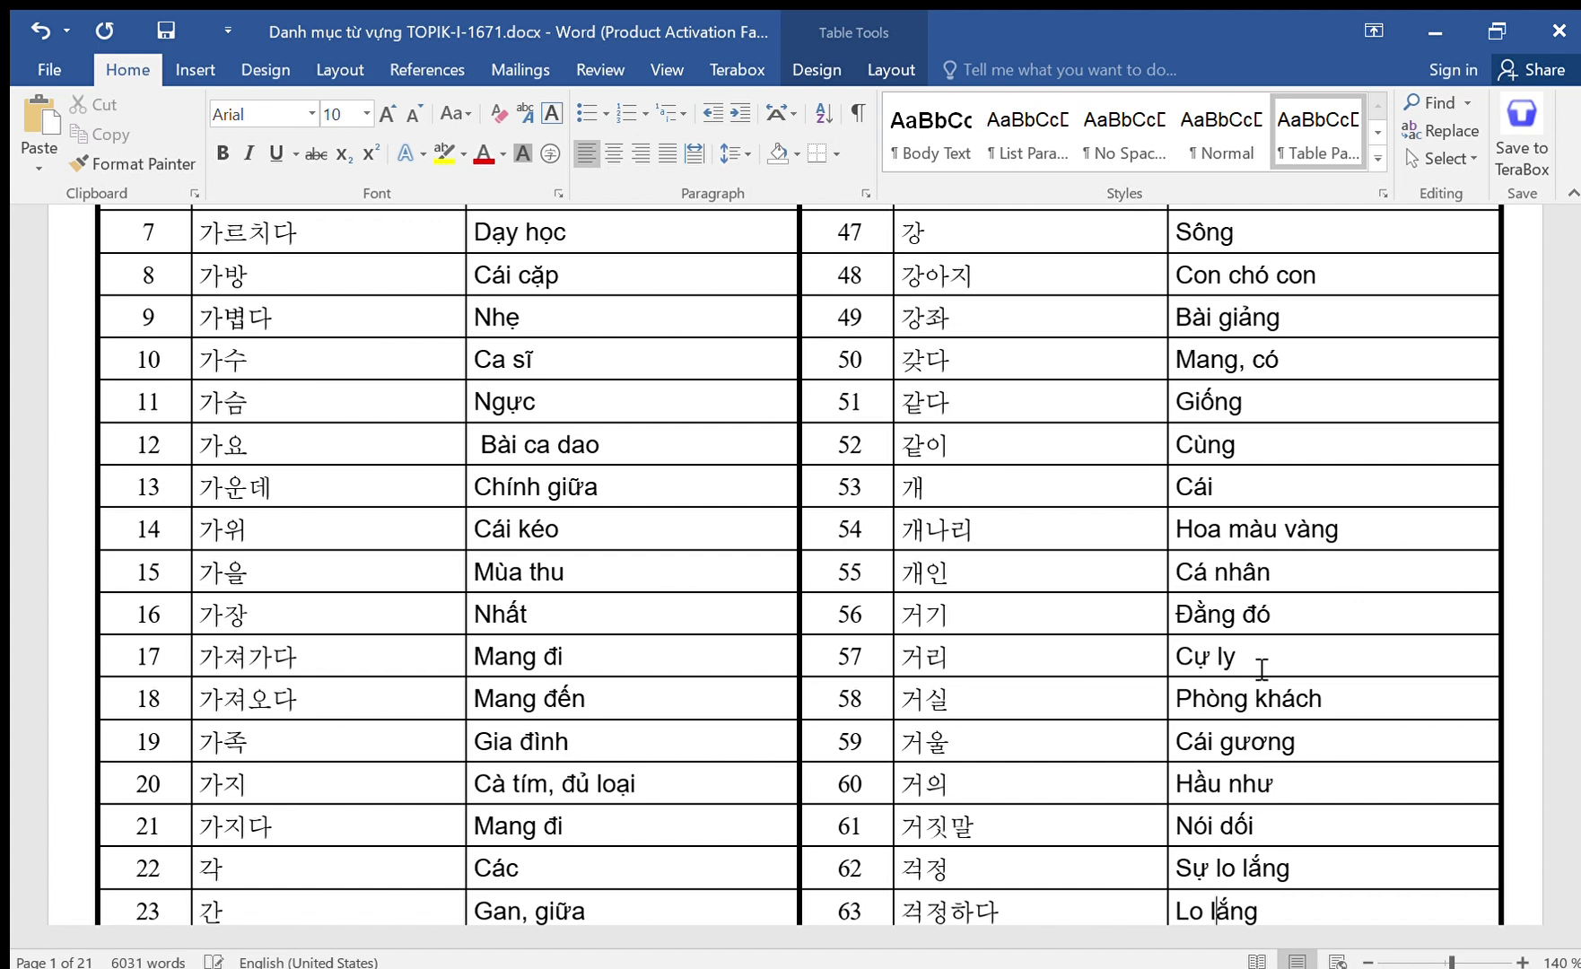
Enter "Khoẻ mạnh" as the Vietnamese meaning of word 64, 건강, and "Khoẻ" for word 65, 건강하다.
scroll(1261, 668, down, 1)
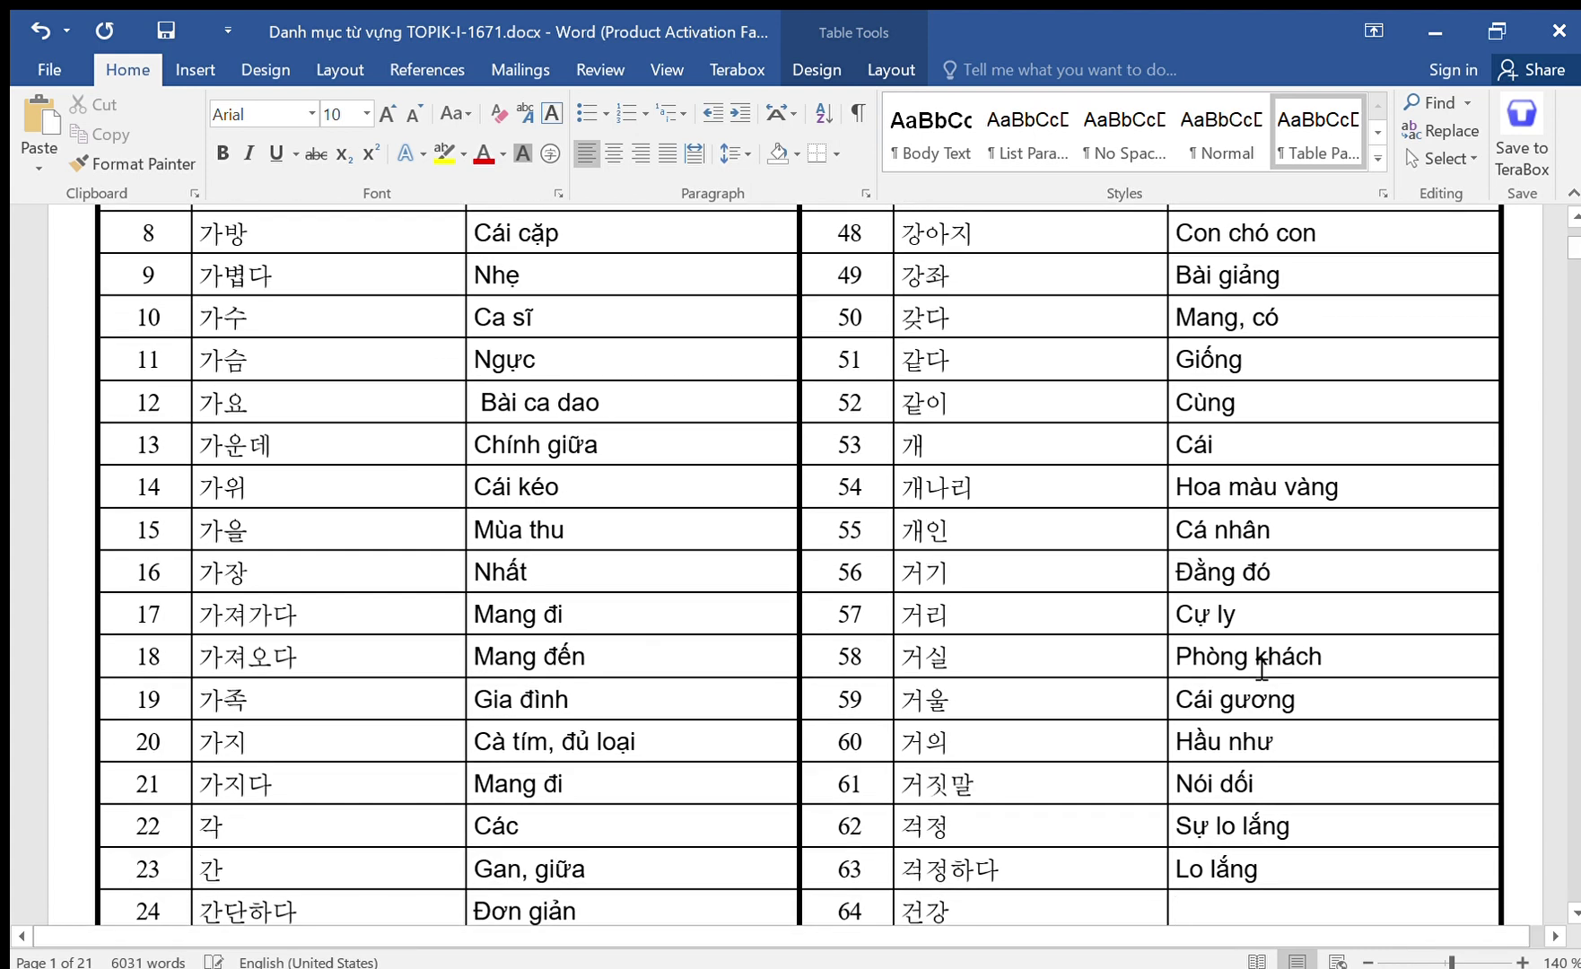
key(Down)
key(Down)
text(Khoer)
key(BackSpace)
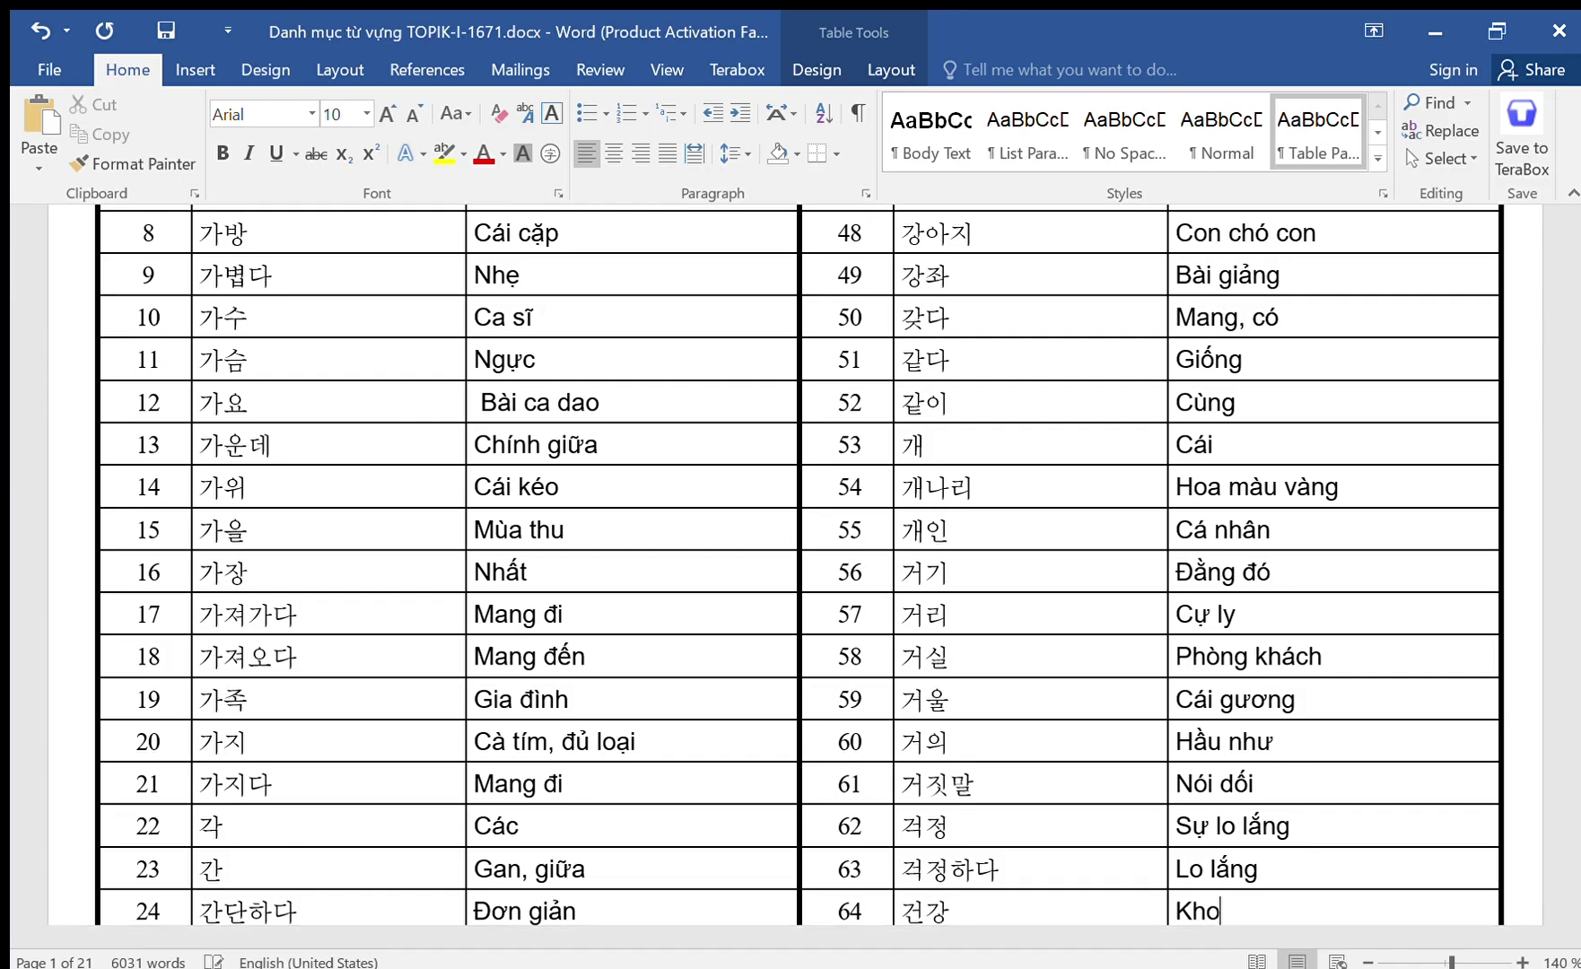
text(er m anhj)
key(Down)
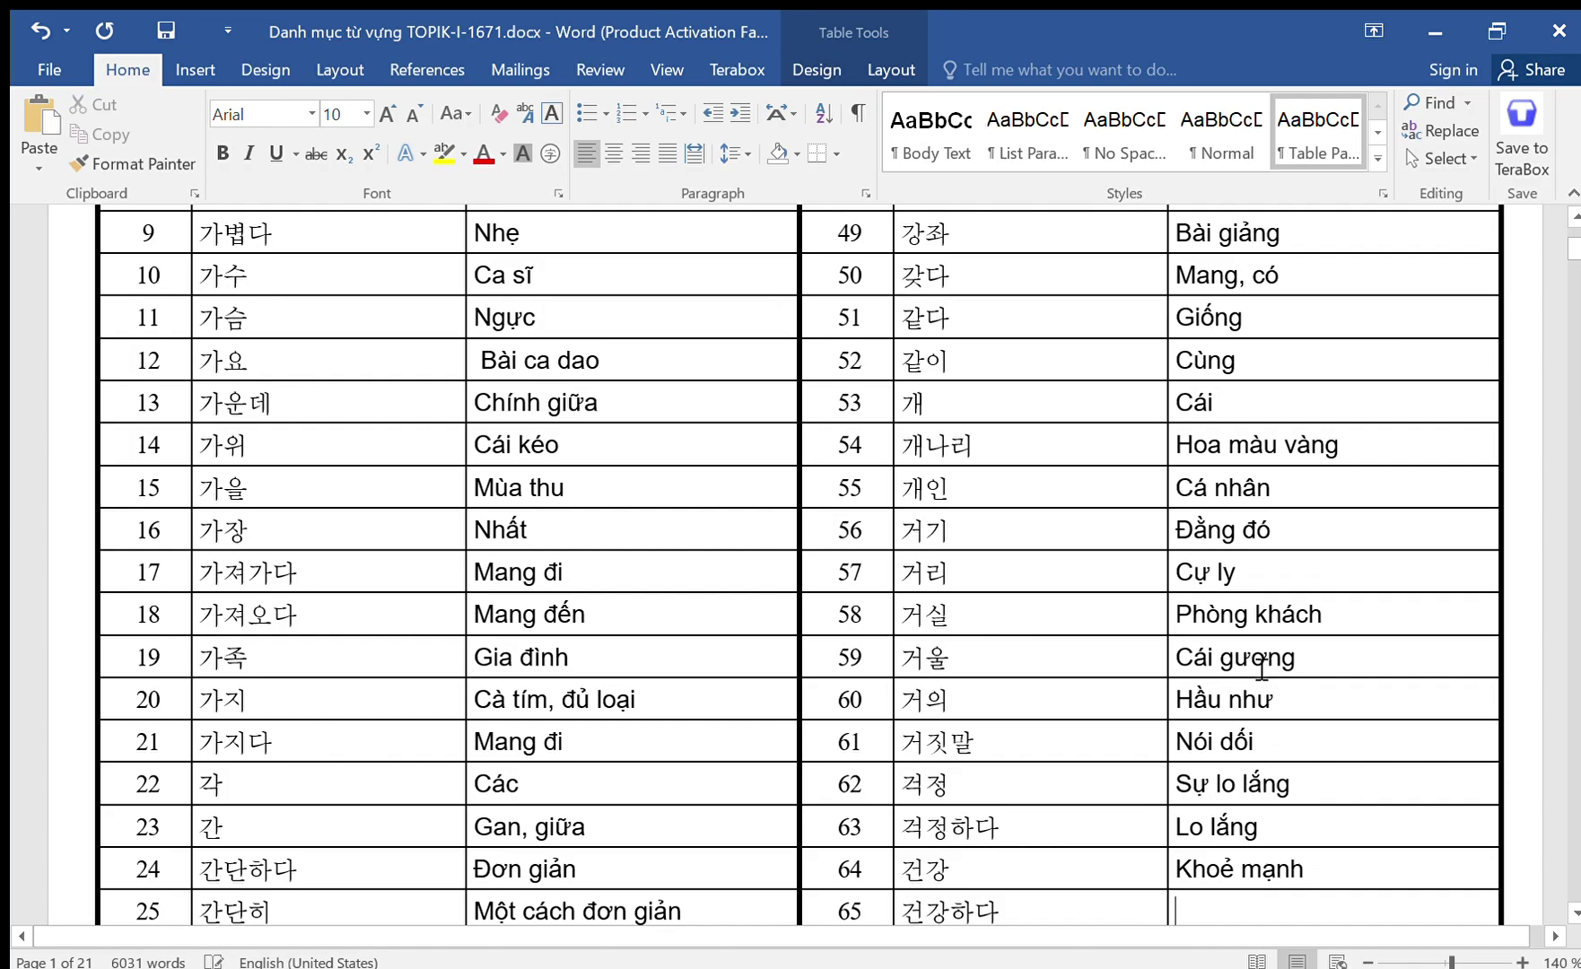
text(Khoe)
key(Down)
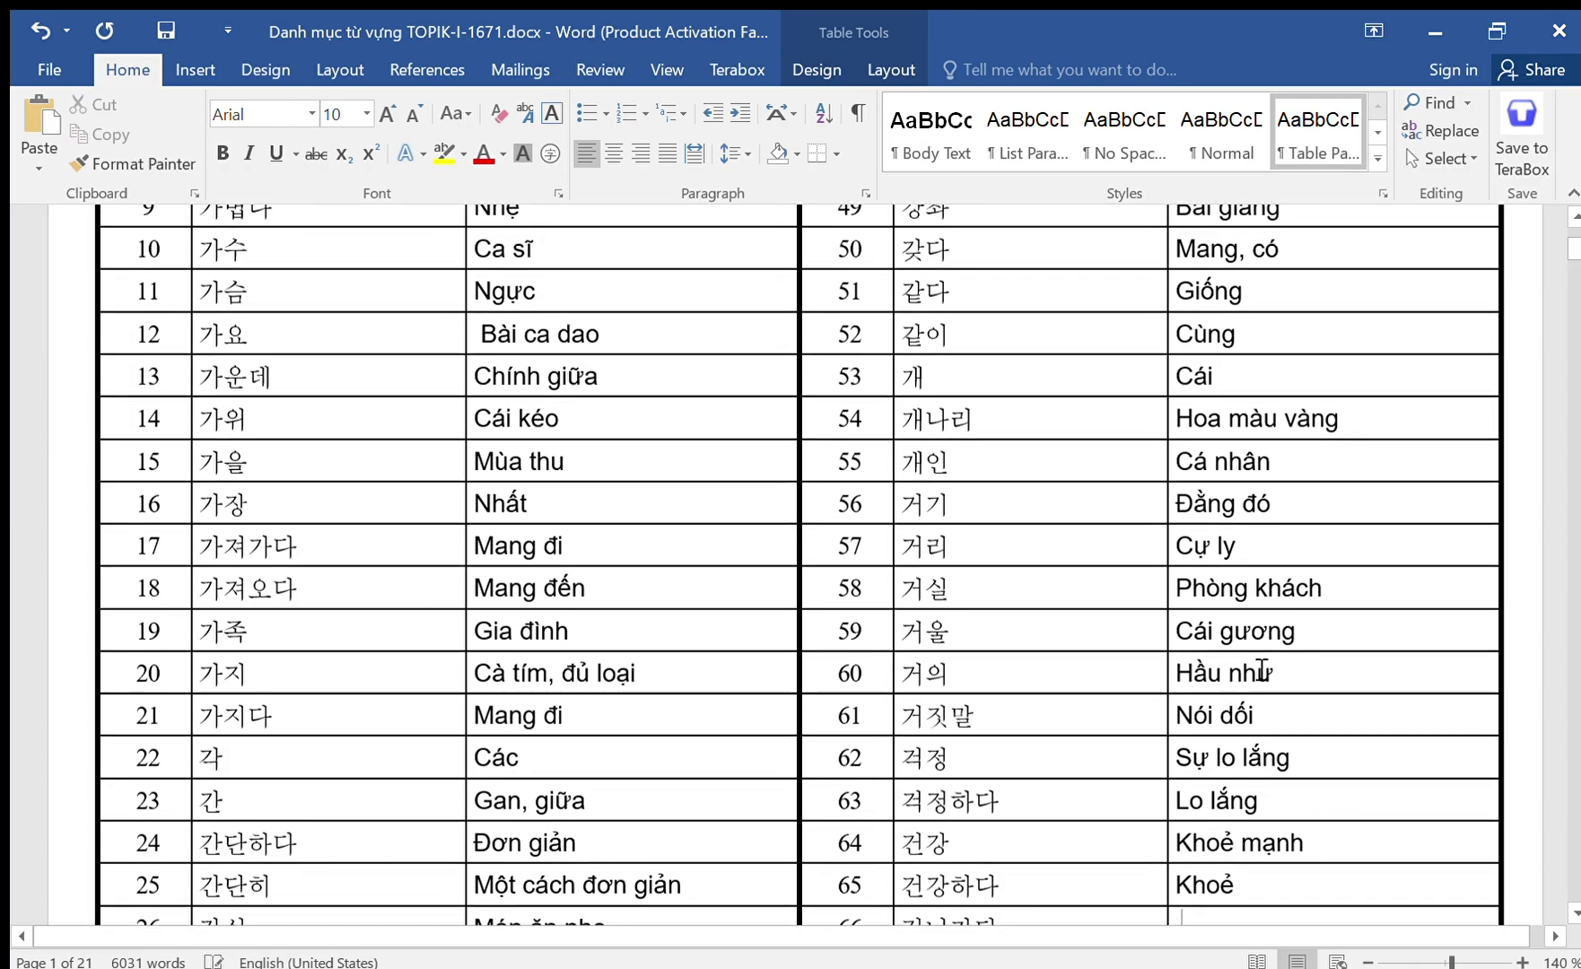
Enter "Băng qua" as the Vietnamese meaning of both word 66, 건너가다, and word 67, 건너다.
text(Bawng qua)
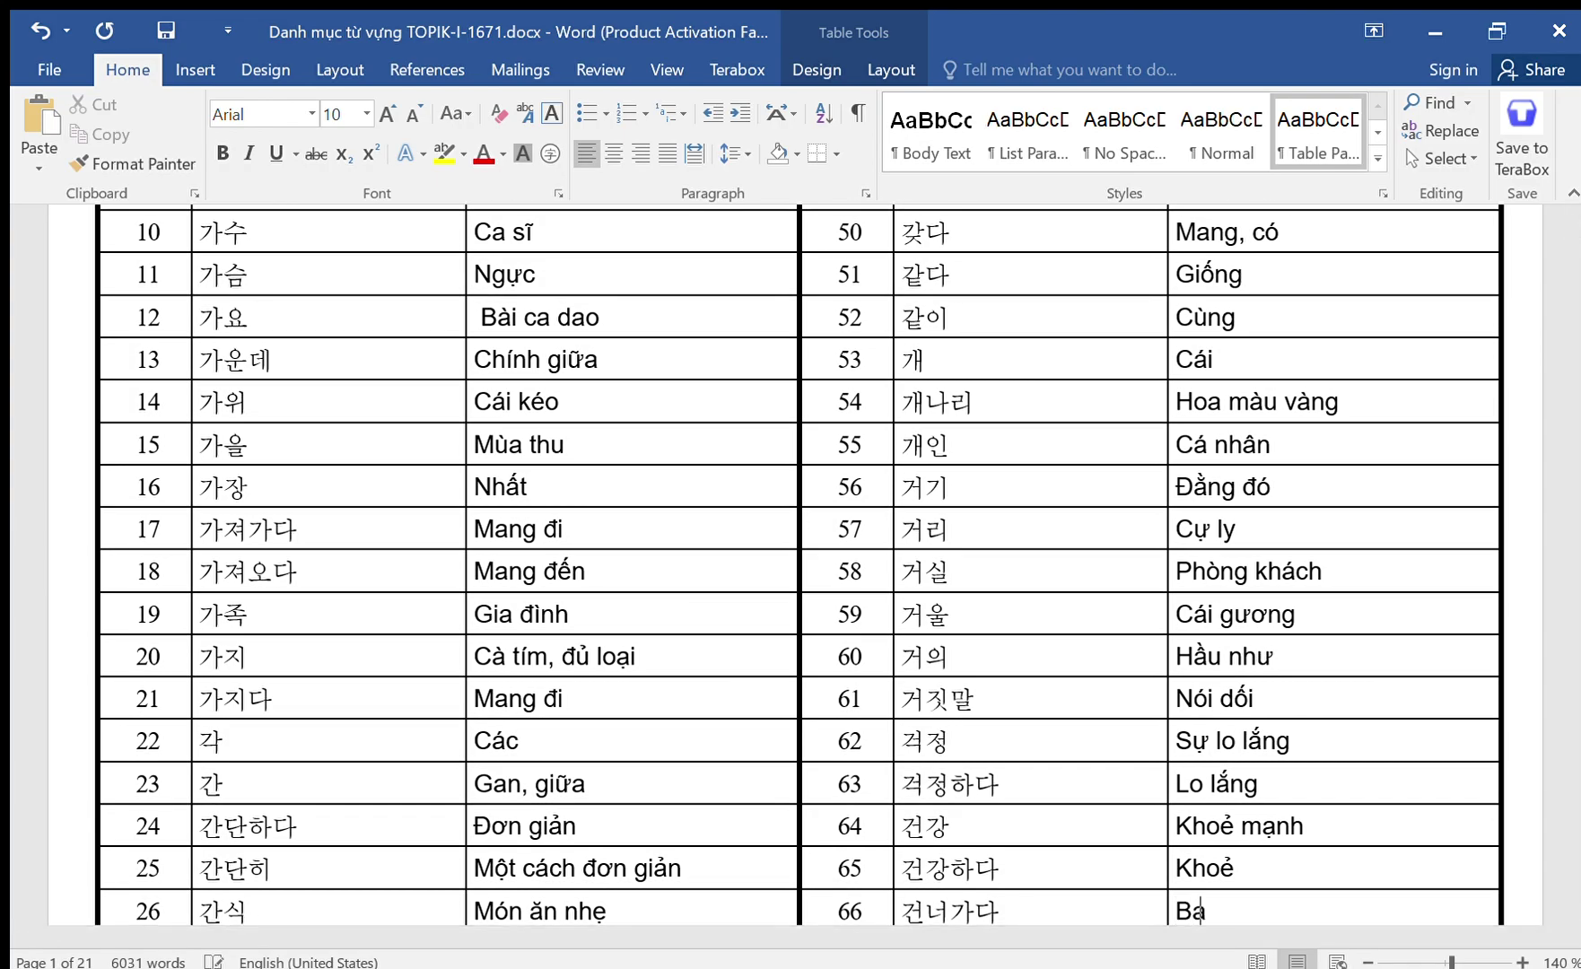
key(Down)
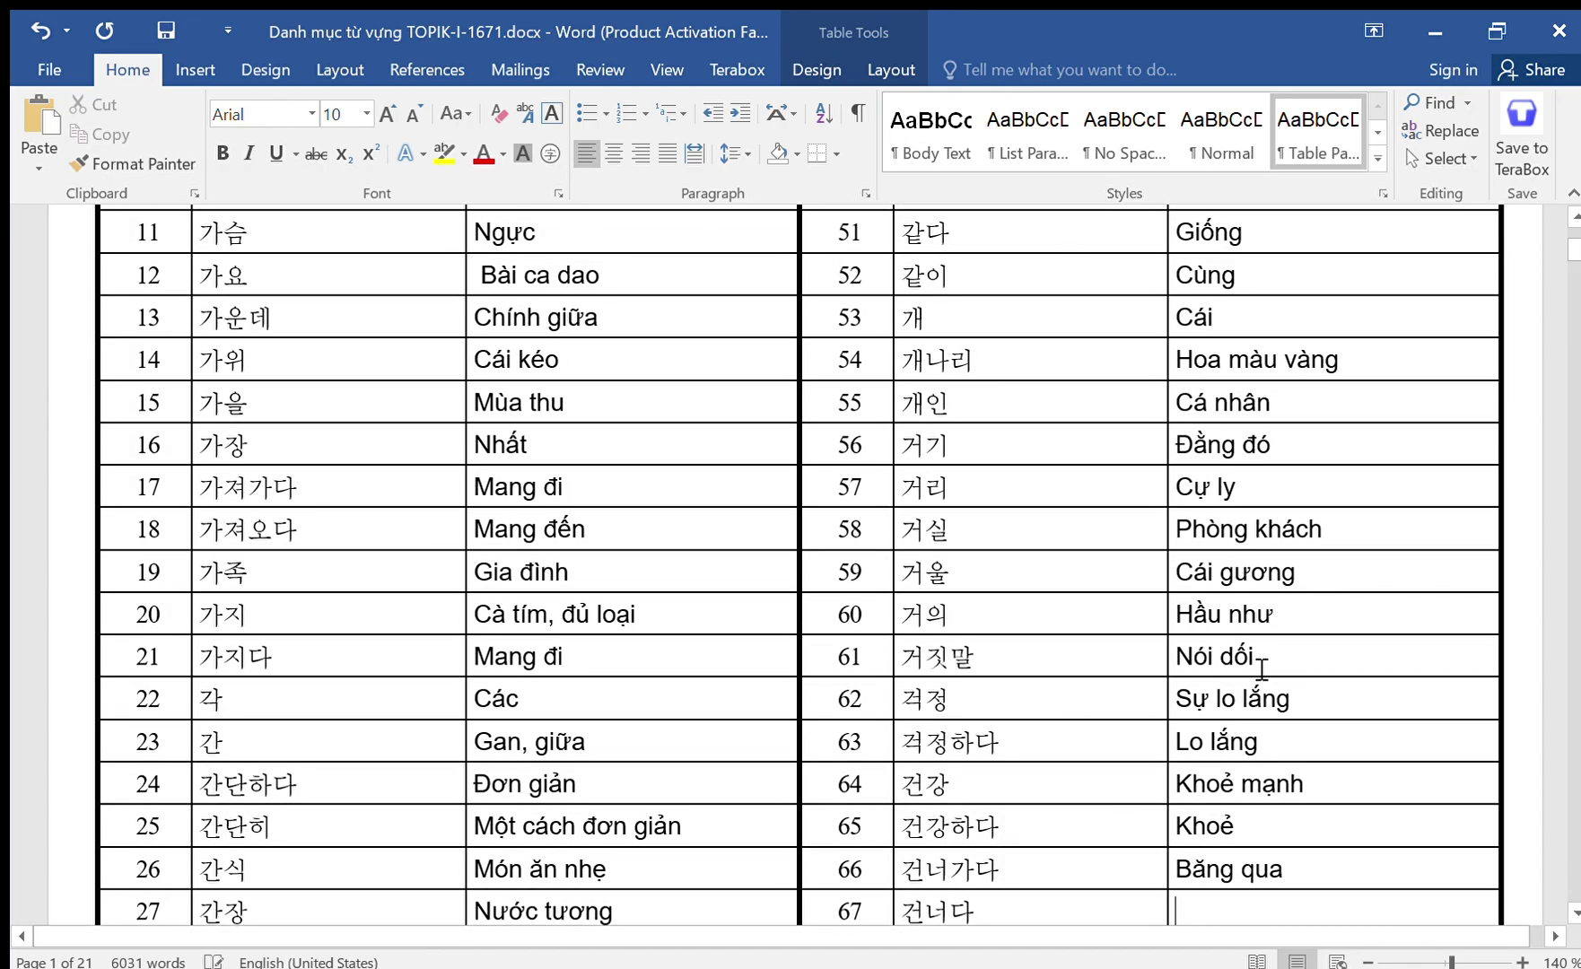
text(Bawng)
text( qua)
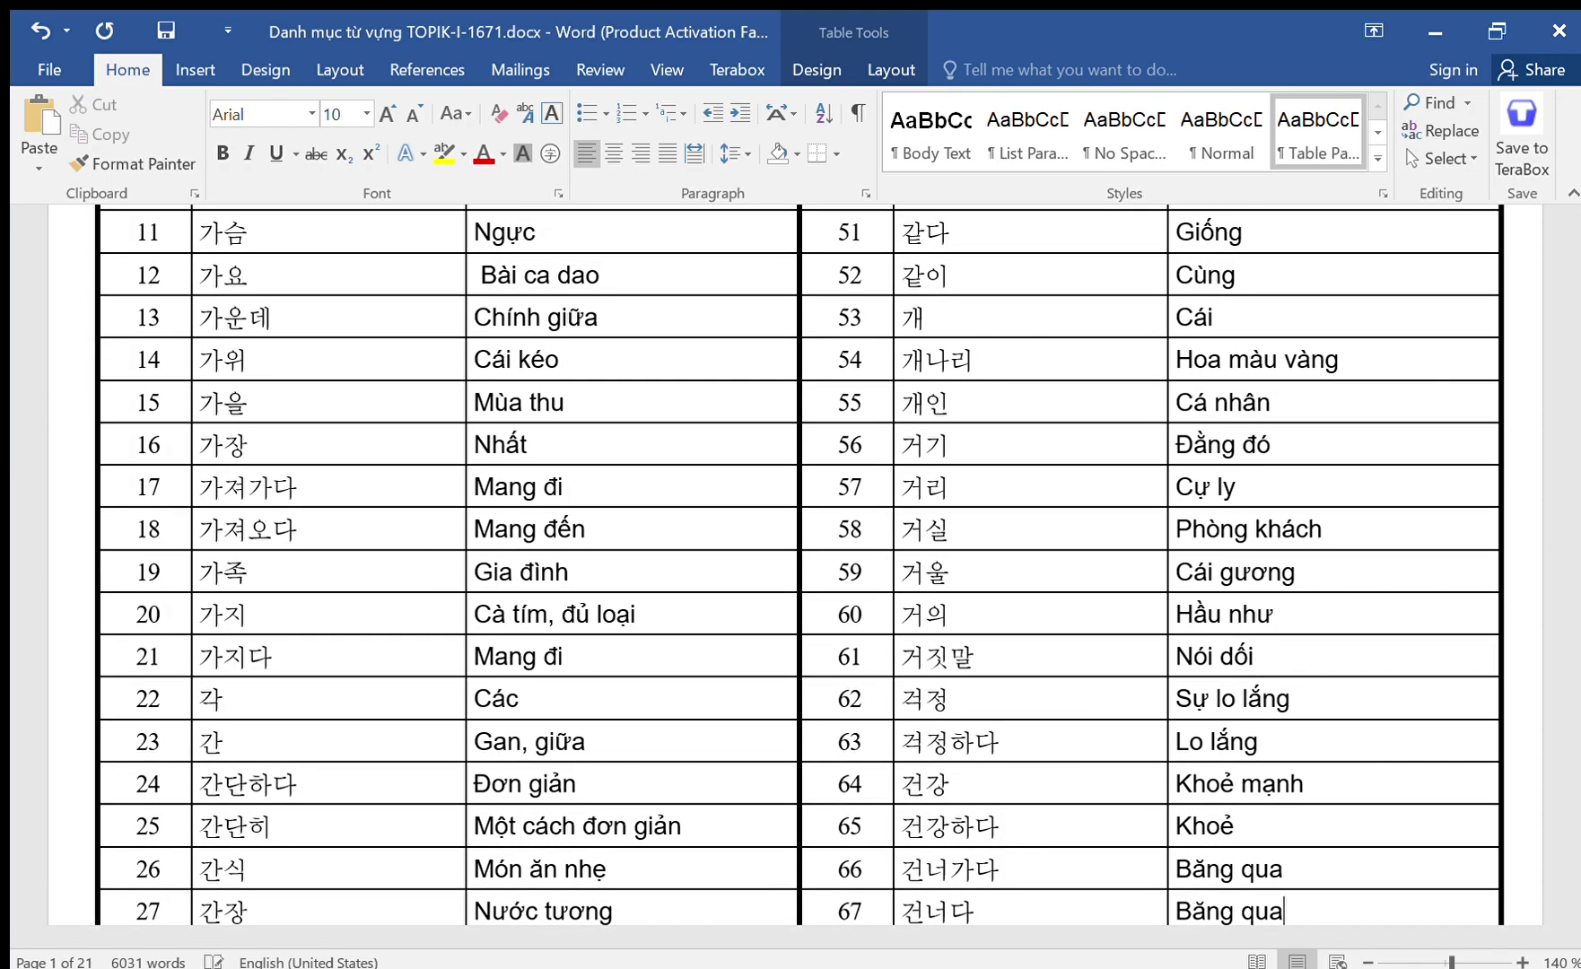
Change the Vietnamese meaning of word 66, 건너가다, to "Đi băng qua", with a lowercase b.
key(Up)
key(Left)
key(Left)
key(Left)
key(Left)
key(Left)
key(Left)
key(Left)
key(Left)
text(ddi)
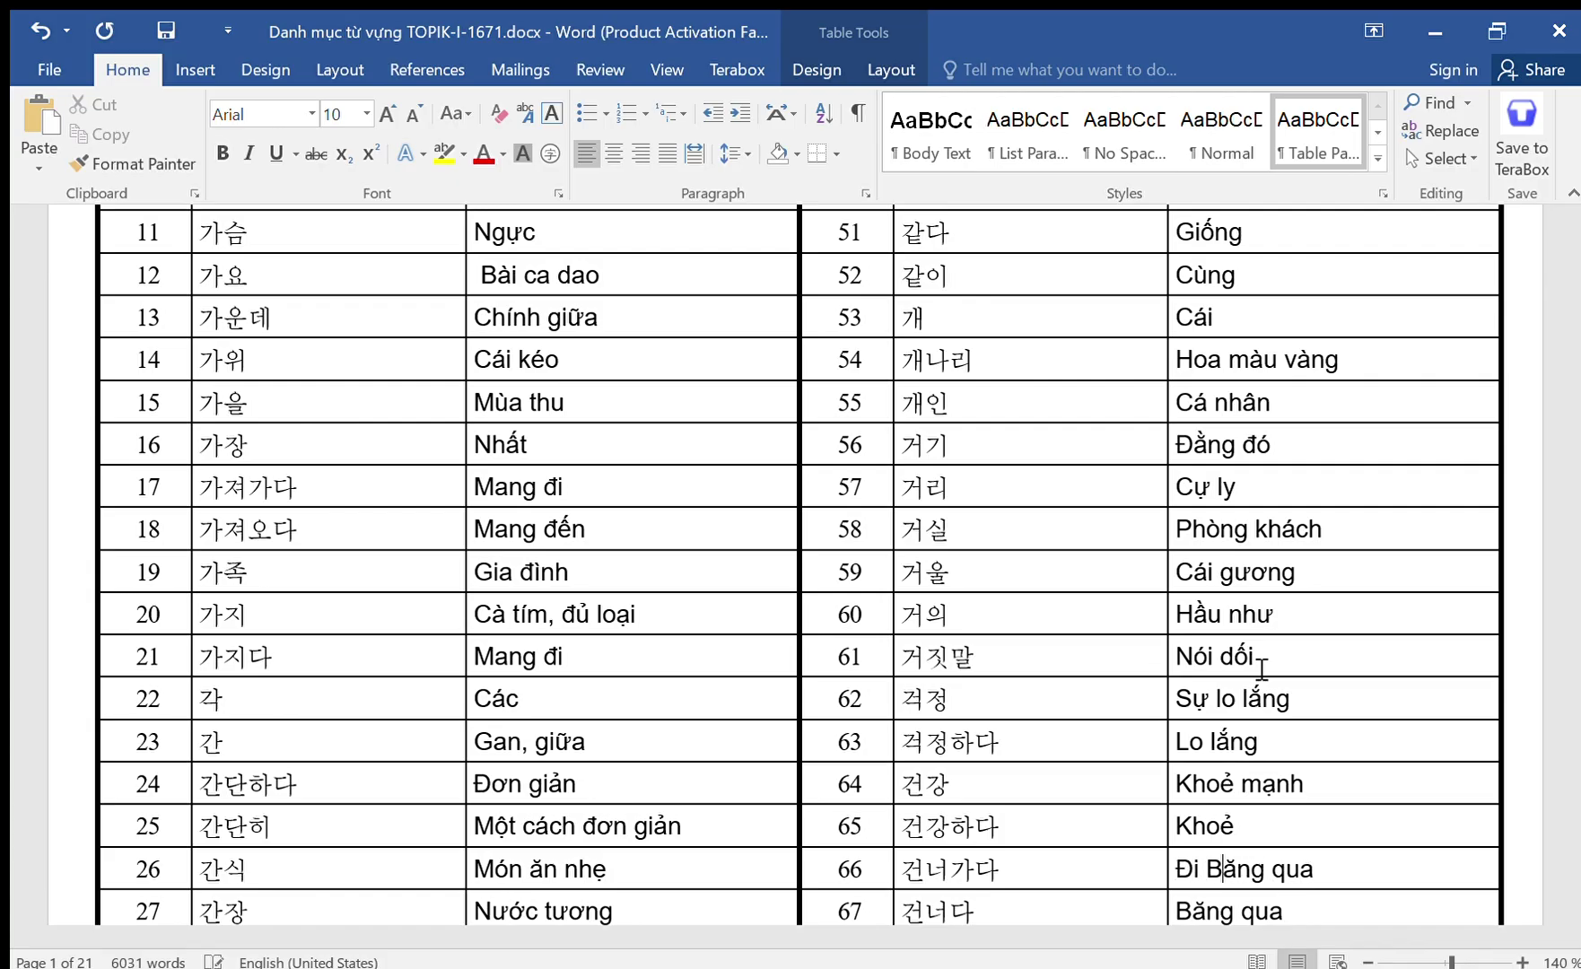
key(BackSpace)
text(b)
Enter "Phía đối diện" as the Vietnamese meaning of word 68, 건너편, and "Toà nhà" for word 69, 건물.
key(Down)
key(Down)
key(Down)
key(Up)
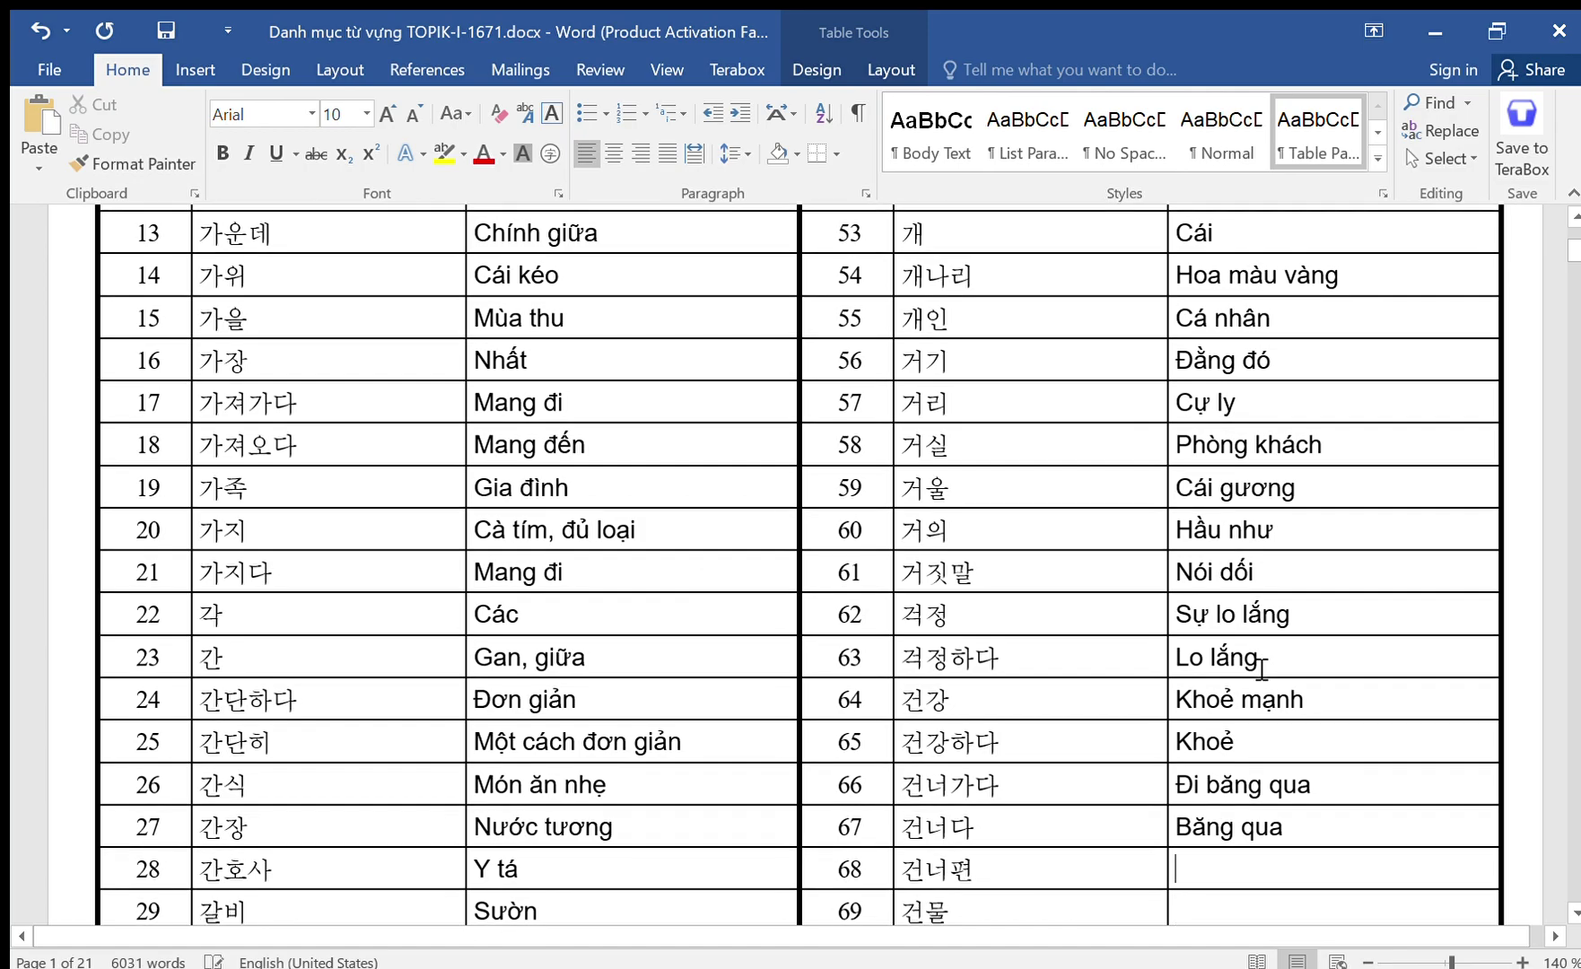
text(Phía d )
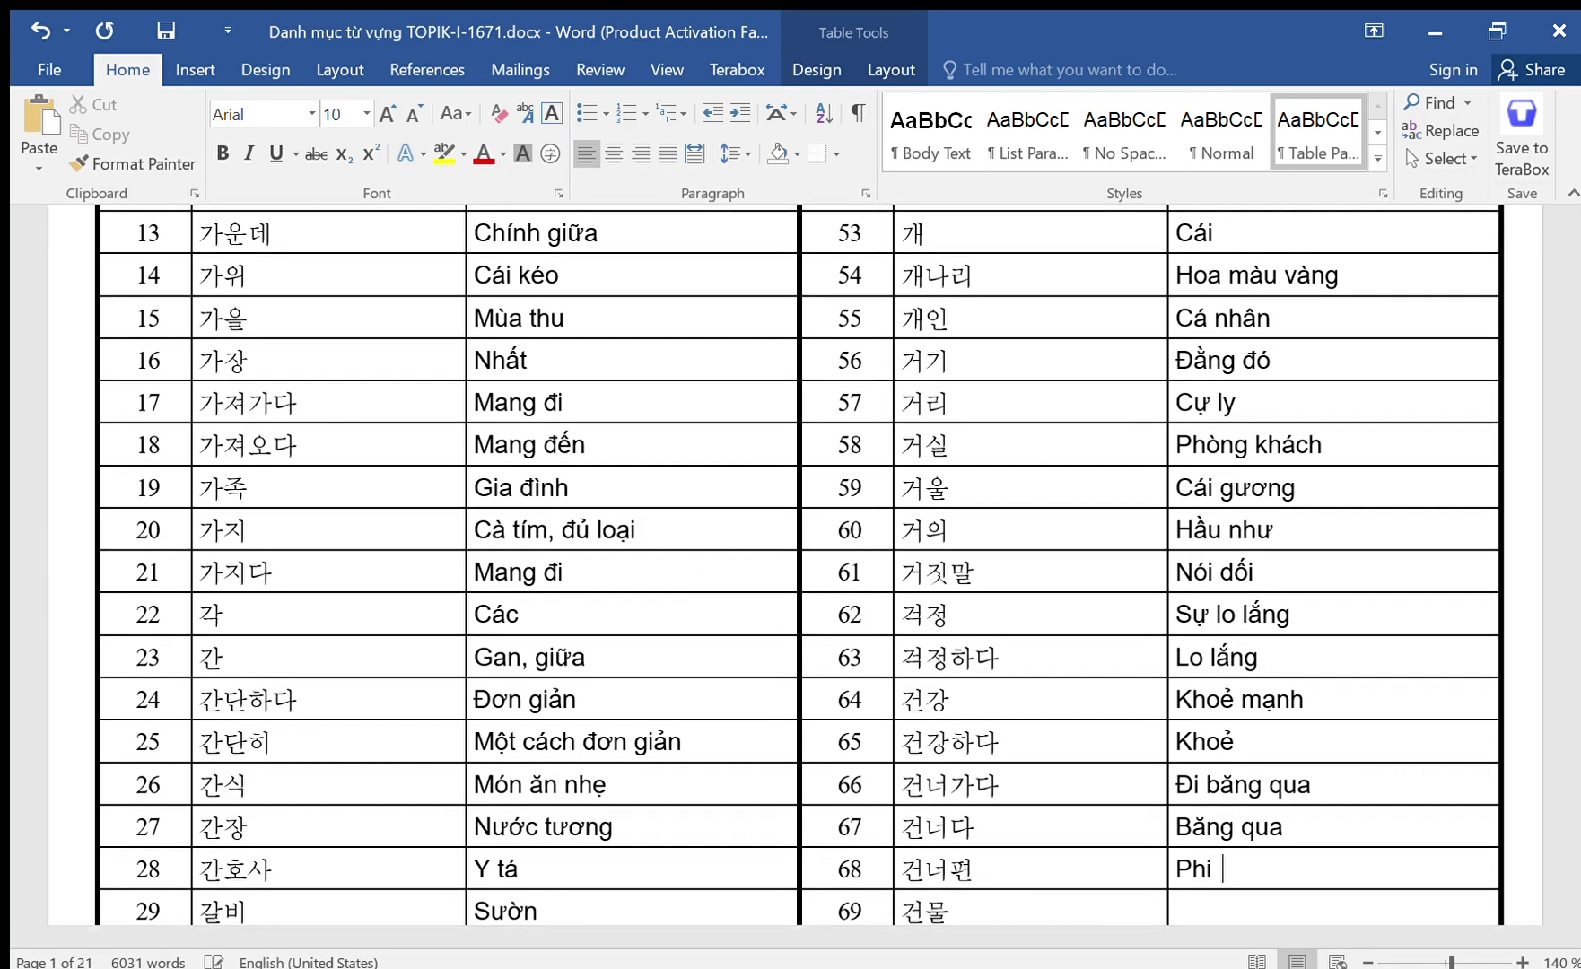
text(doois dieenj)
key(Down)
text(Toaf nhaf)
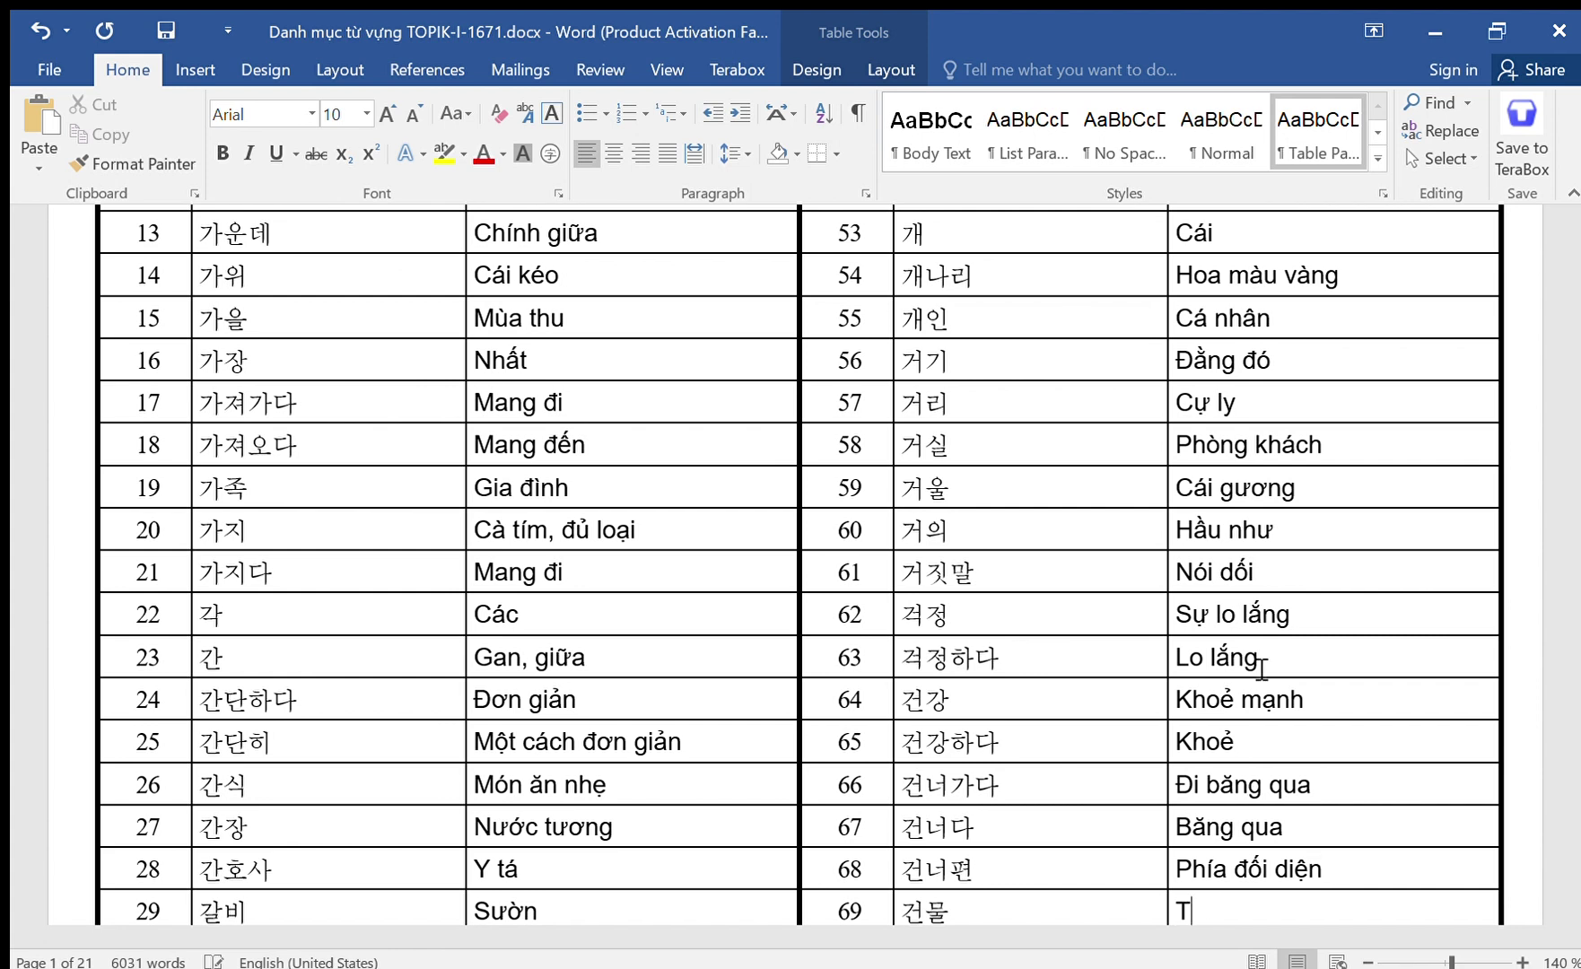
key(Down)
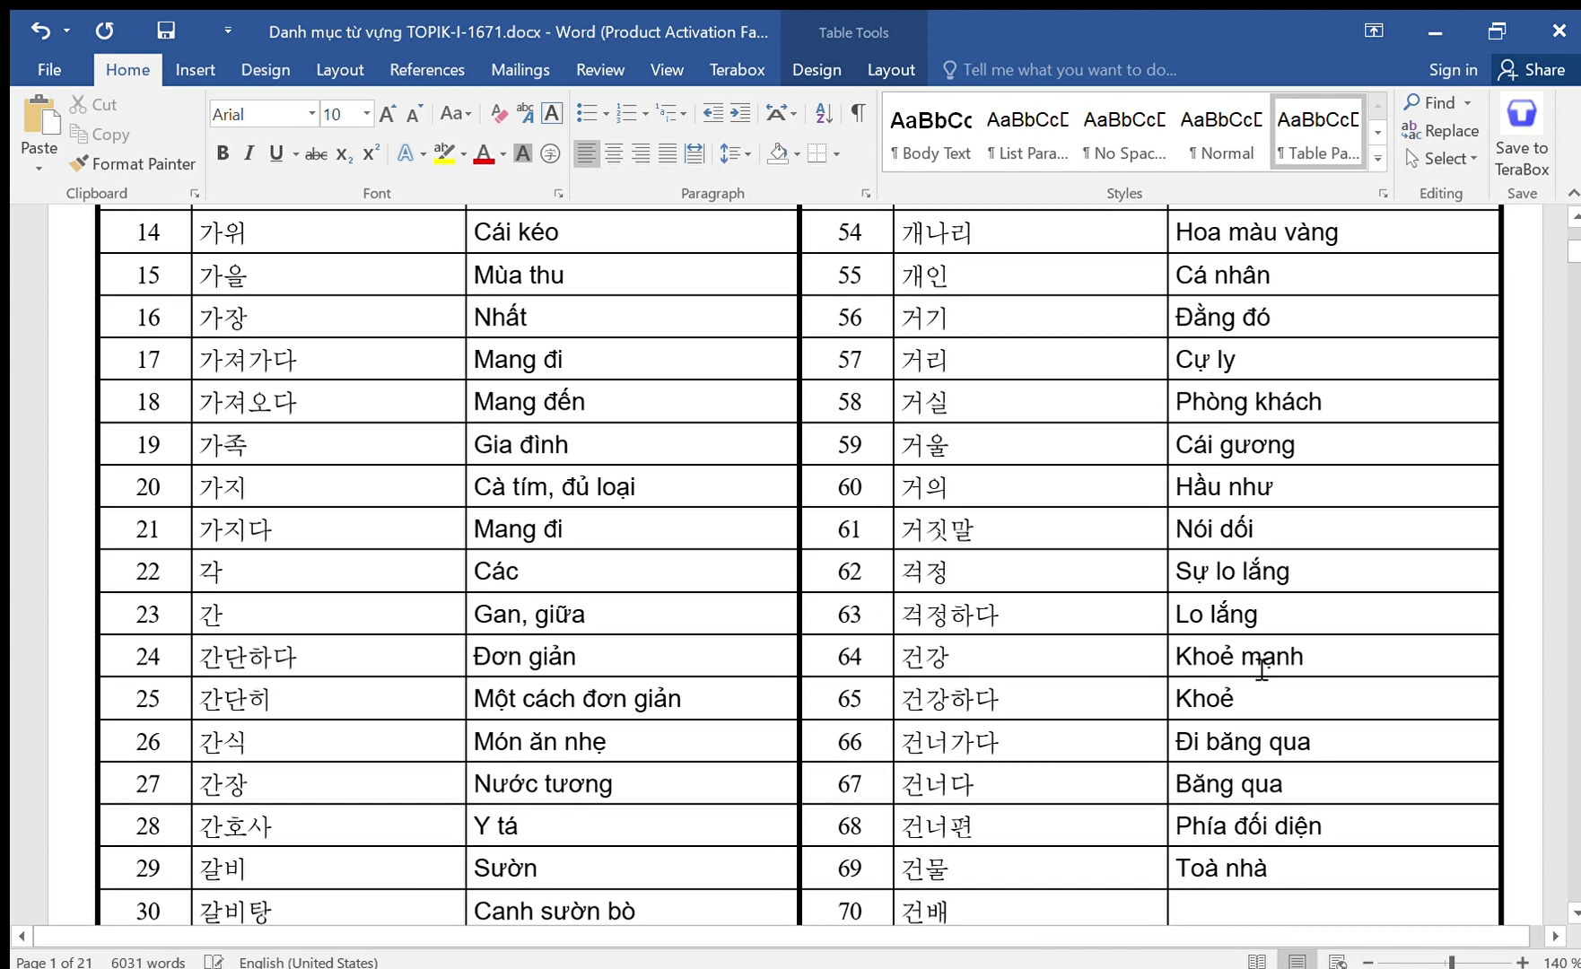
Enter "Cạn ly" as the Vietnamese meaning of word 70, 건배, and "Đi bộ" for word 71, 걷다.
text(Canj)
text( l)
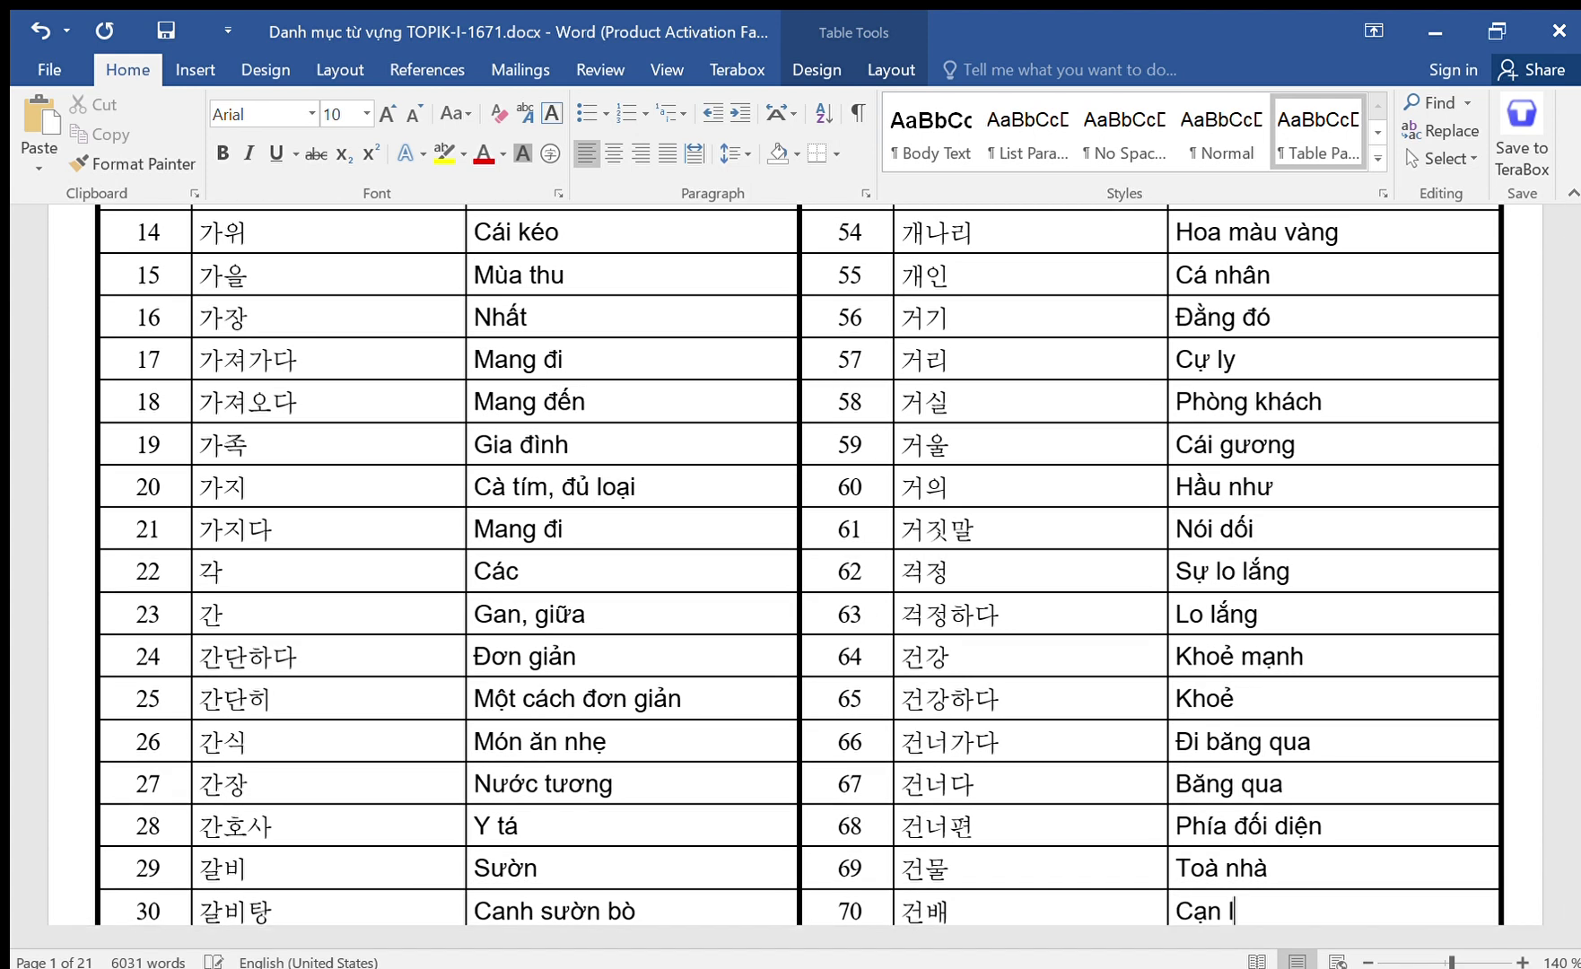
text(y)
key(Down)
text(Dd)
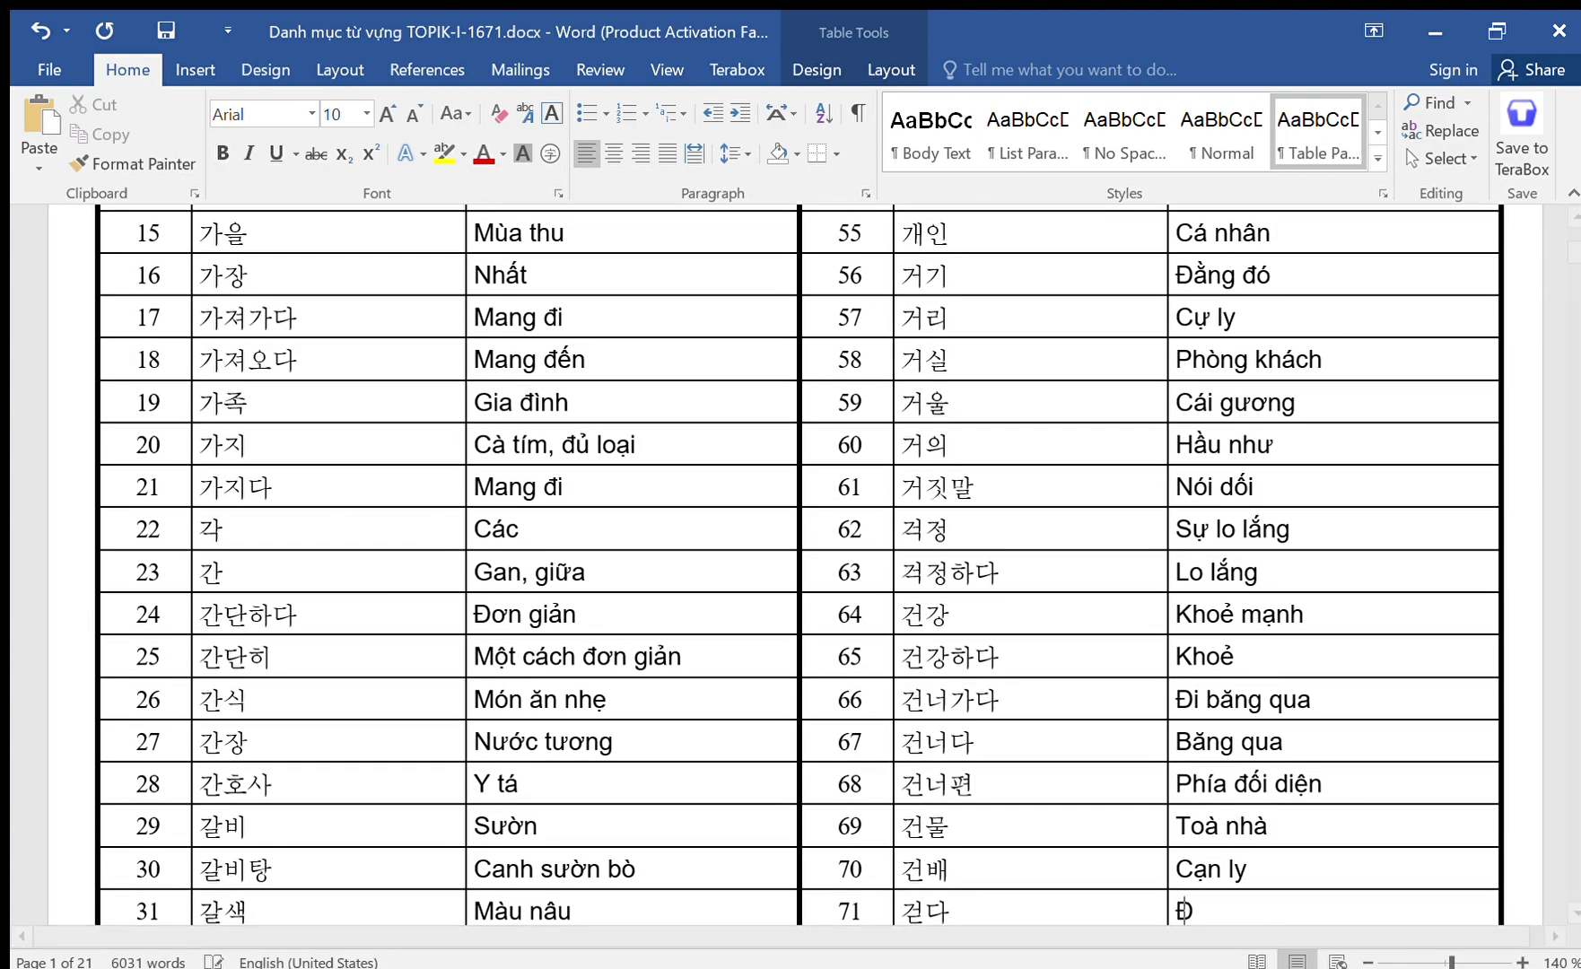
text(l)
key(BackSpace)
key(BackSpace)
text(i booj)
key(Down)
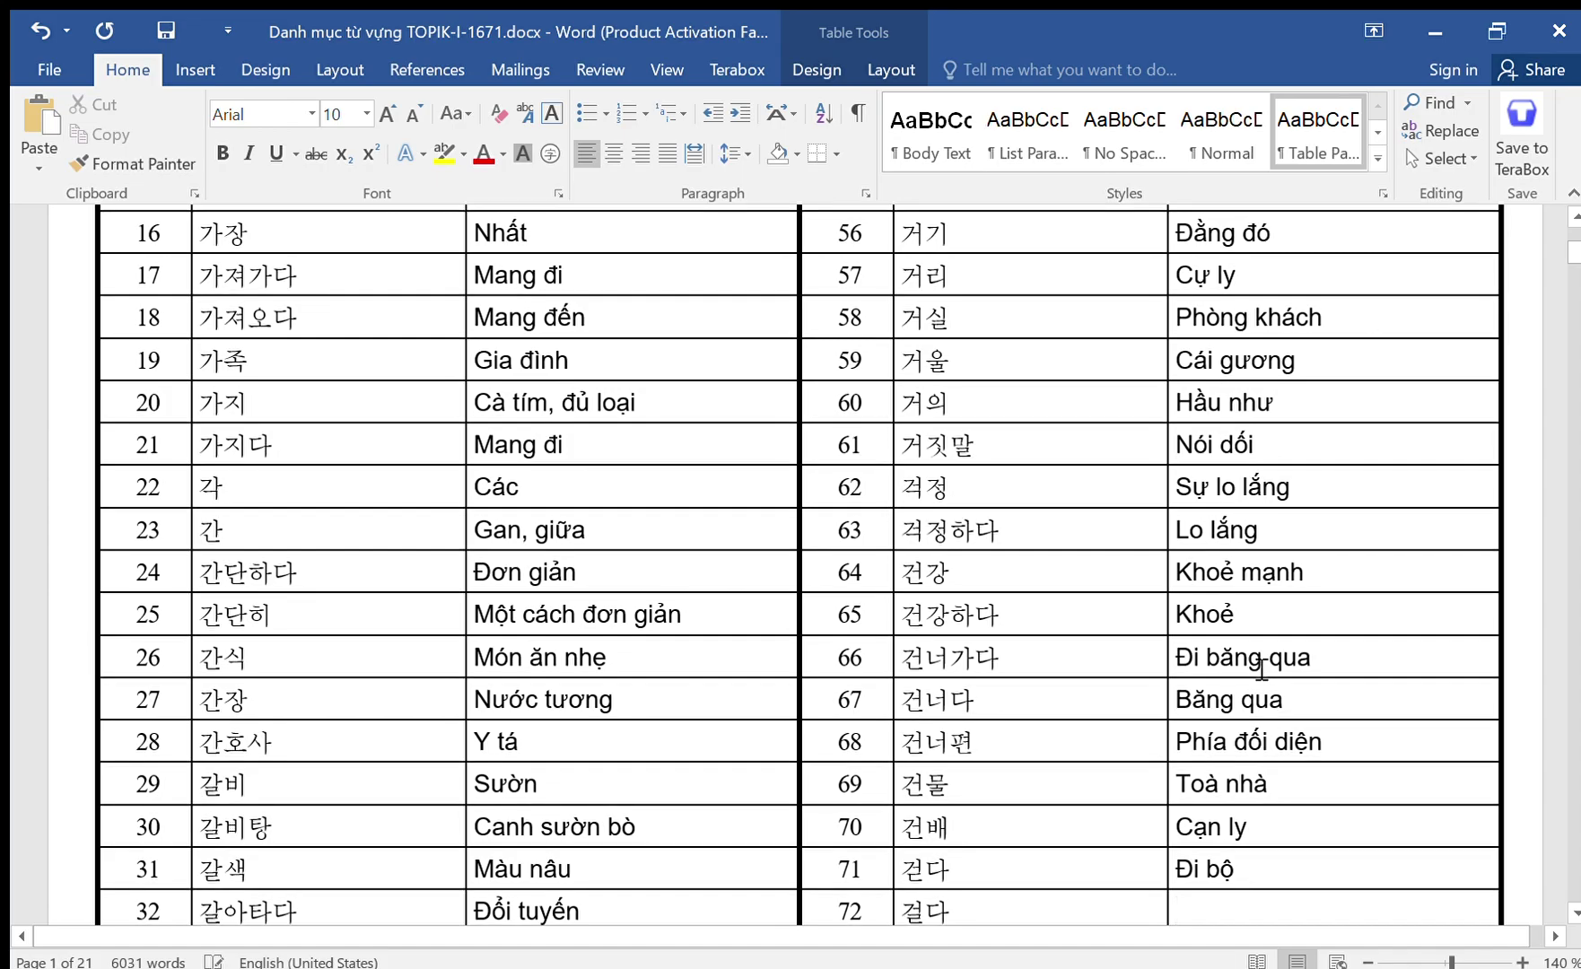
Enter "Treo móc" as the Vietnamese meaning of word 72, 걸다, and "Mất" for word 73, 걸리다.
text(Treo moc)
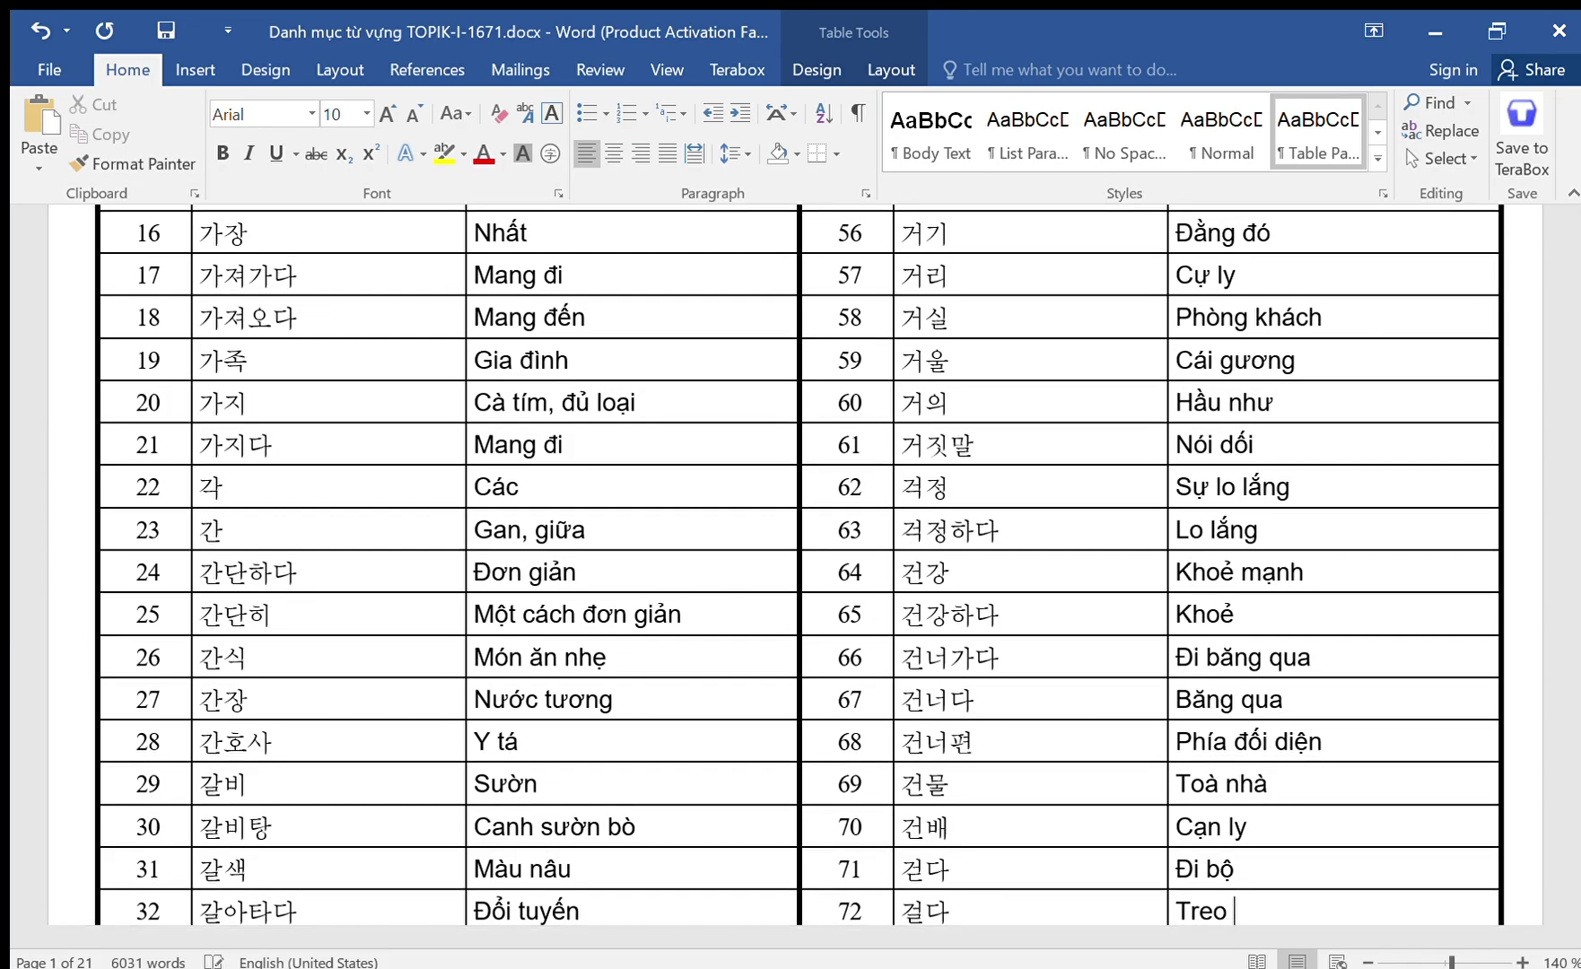
key(Down)
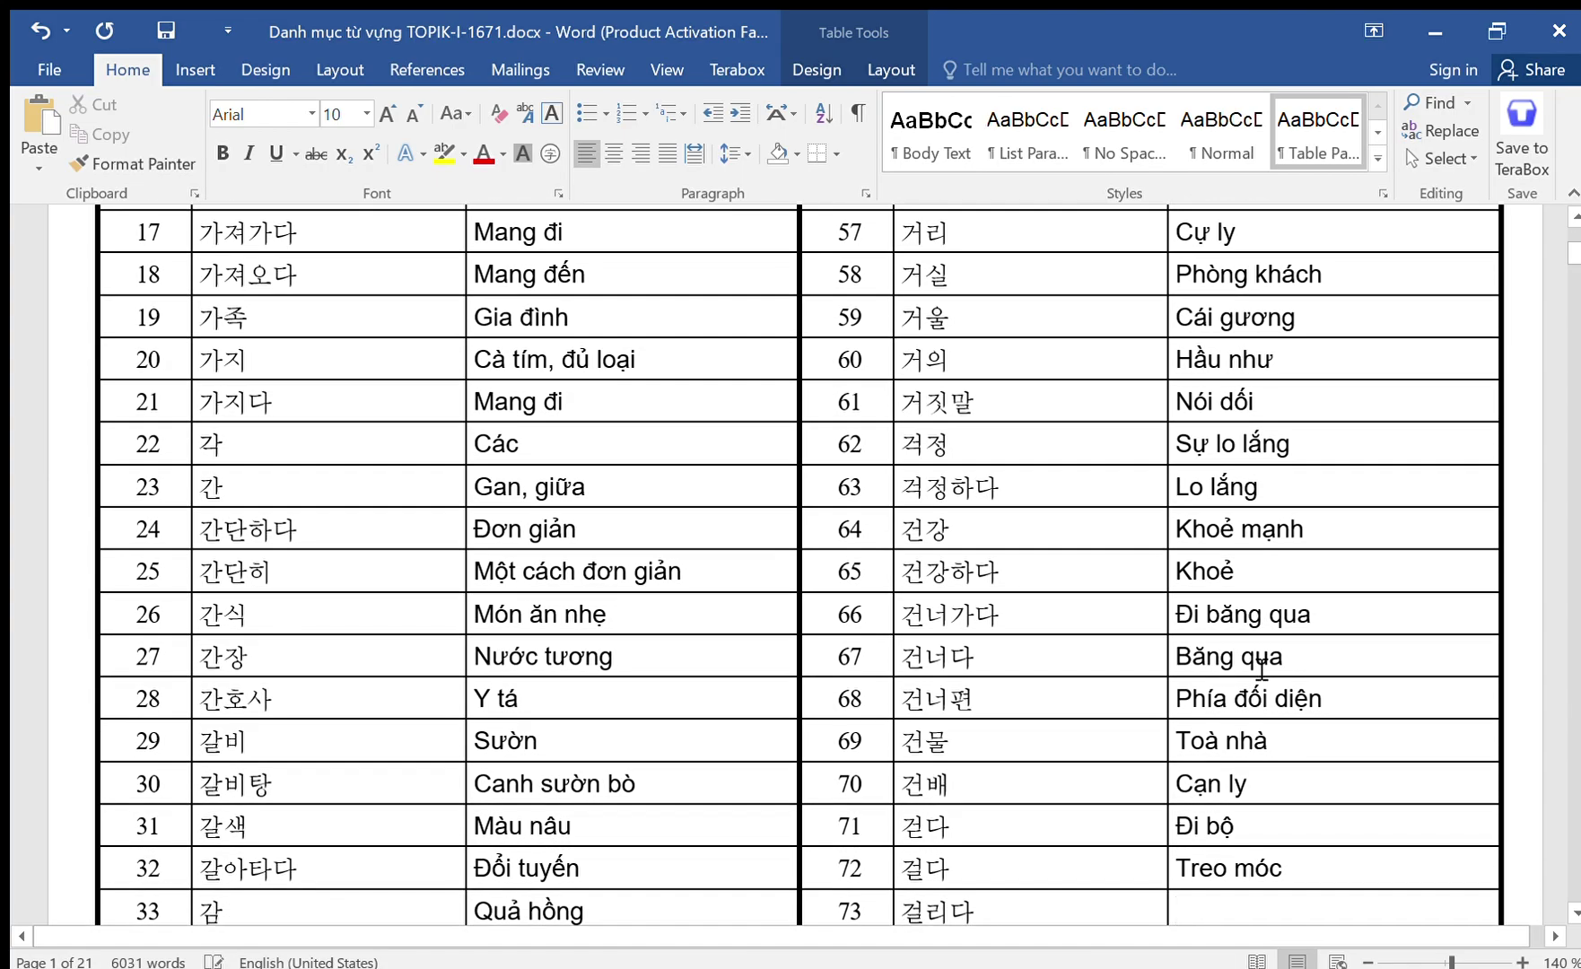
text(Ma)
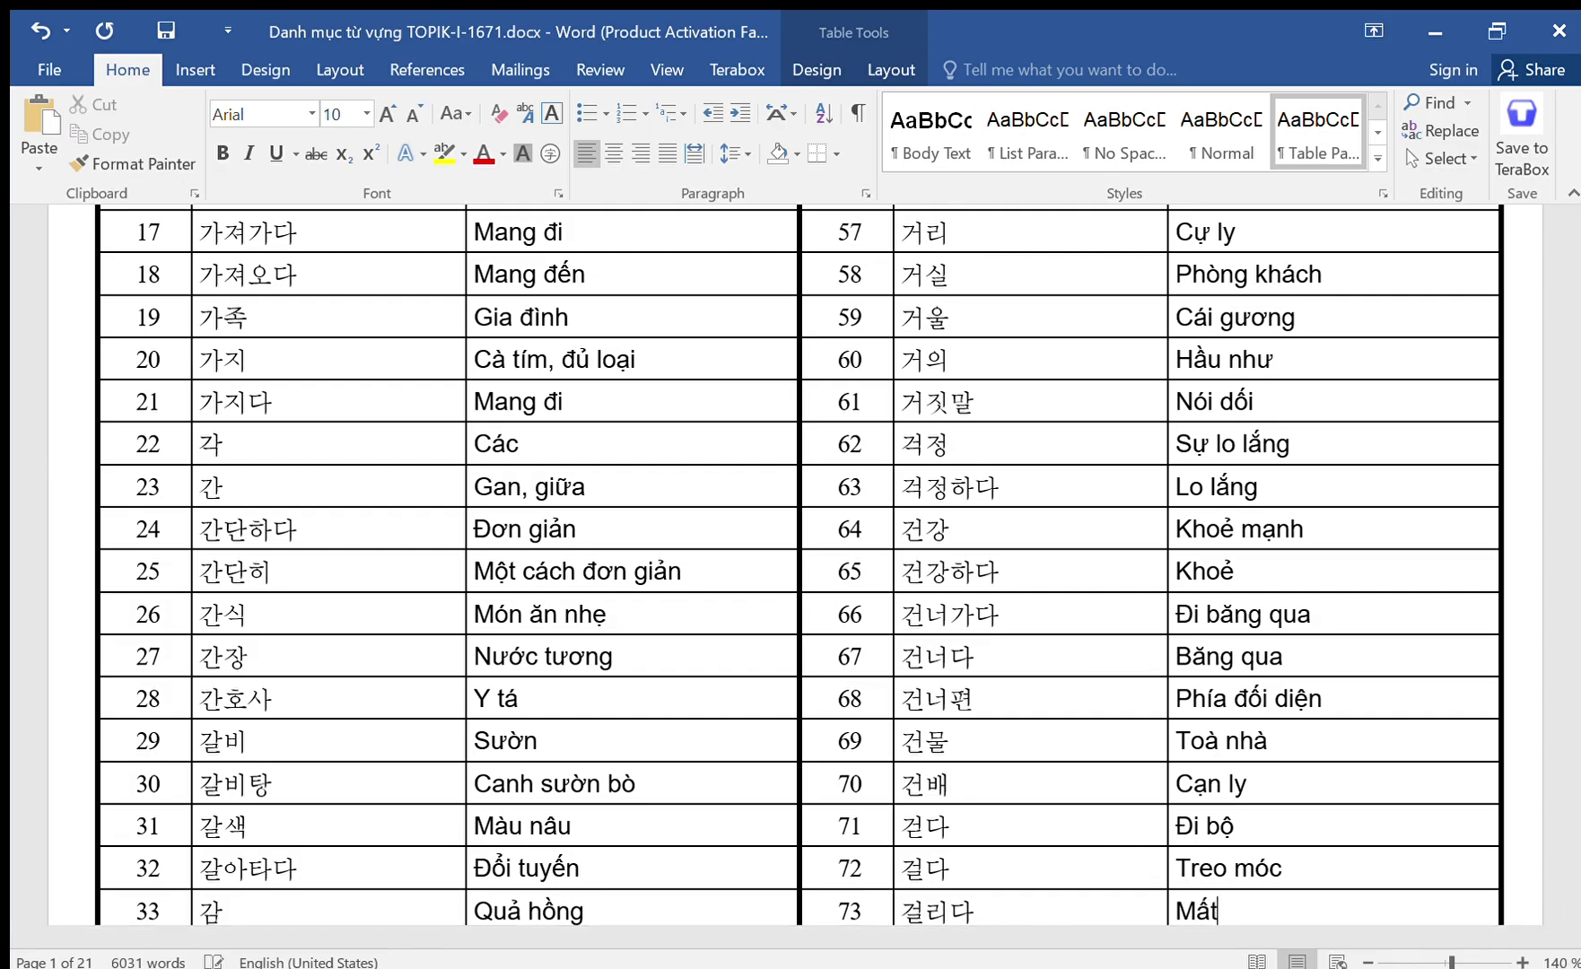
key(Down)
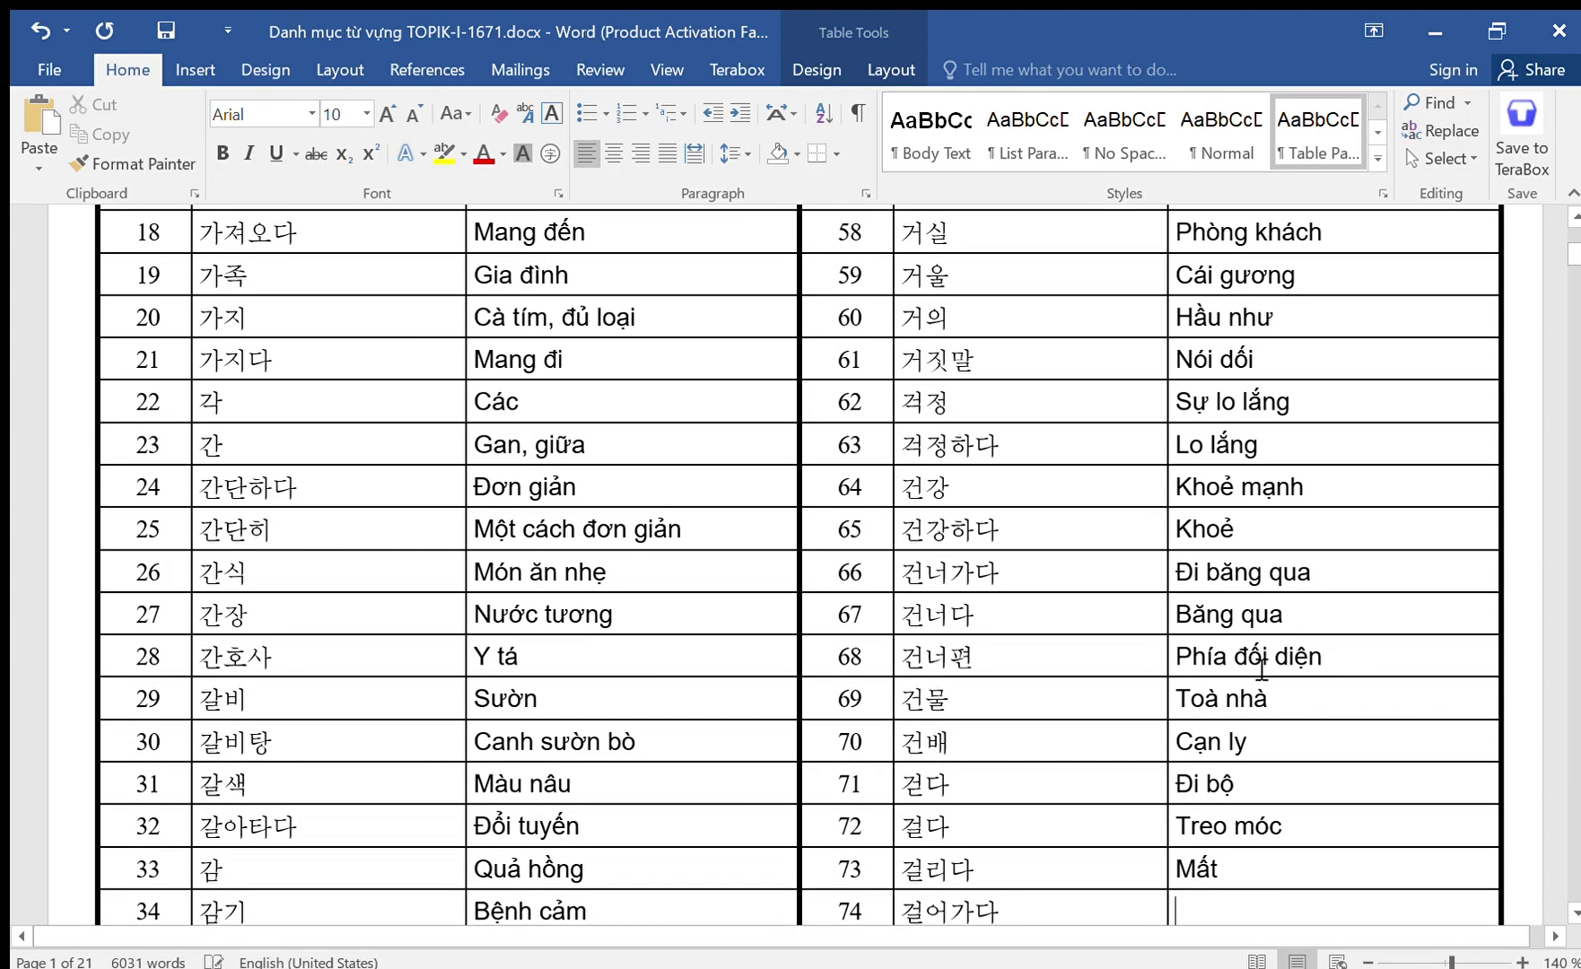
Enter "Đi bộ đi" as the Vietnamese meaning of word 74, 걸어가다, correcting any typos.
text(Đi)
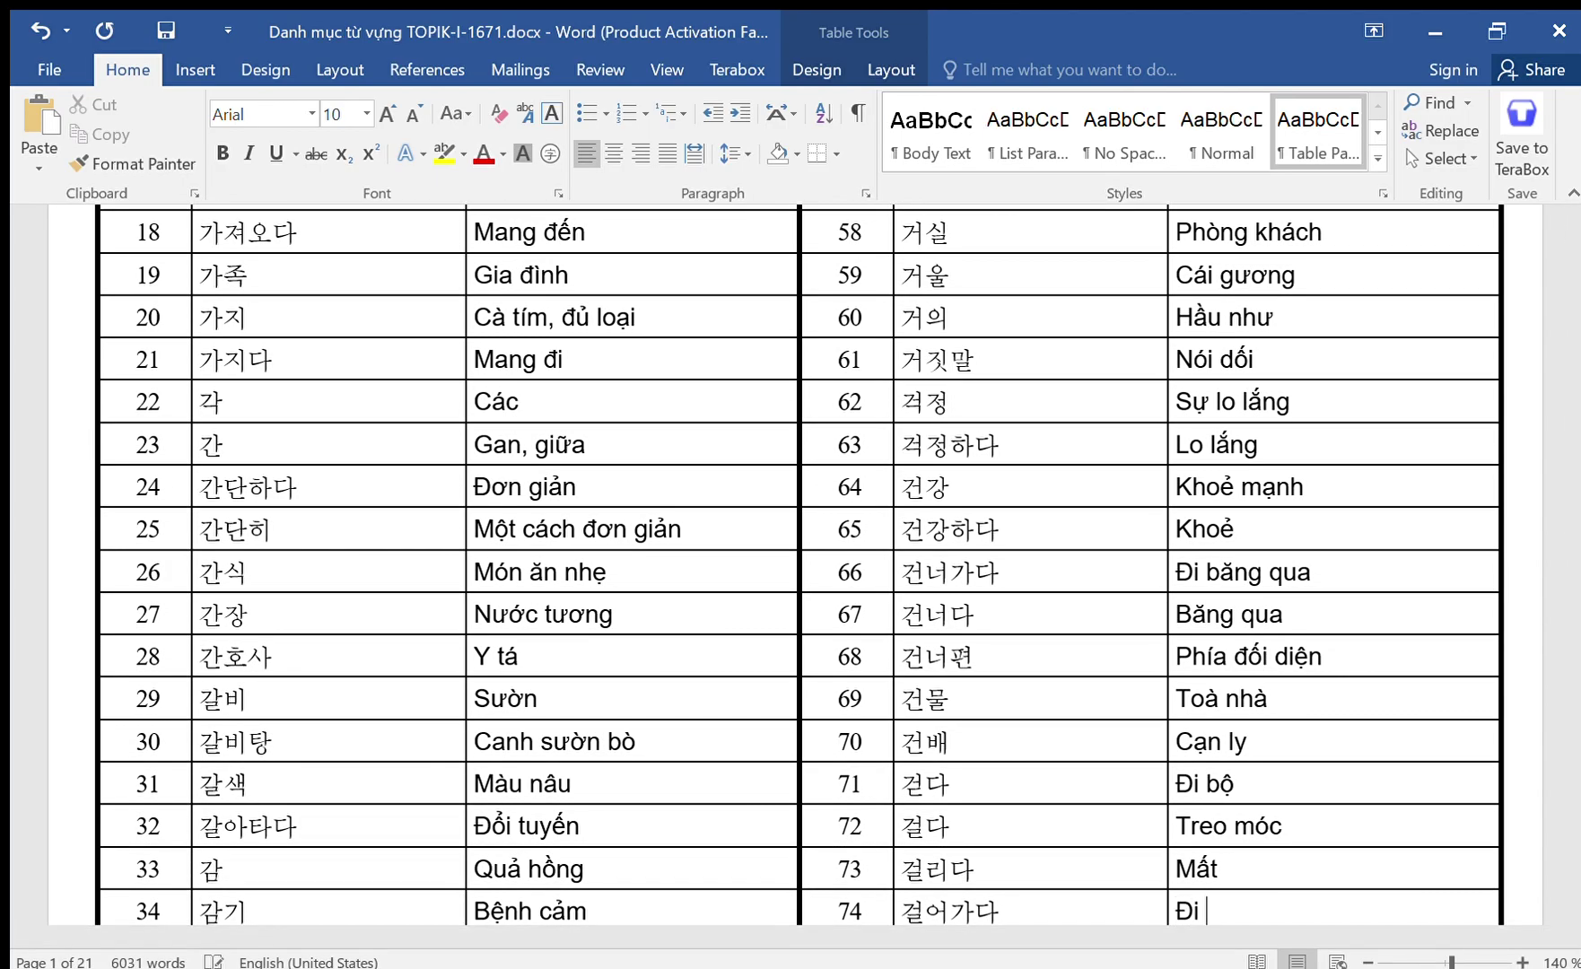
text( bộ)
key(Down)
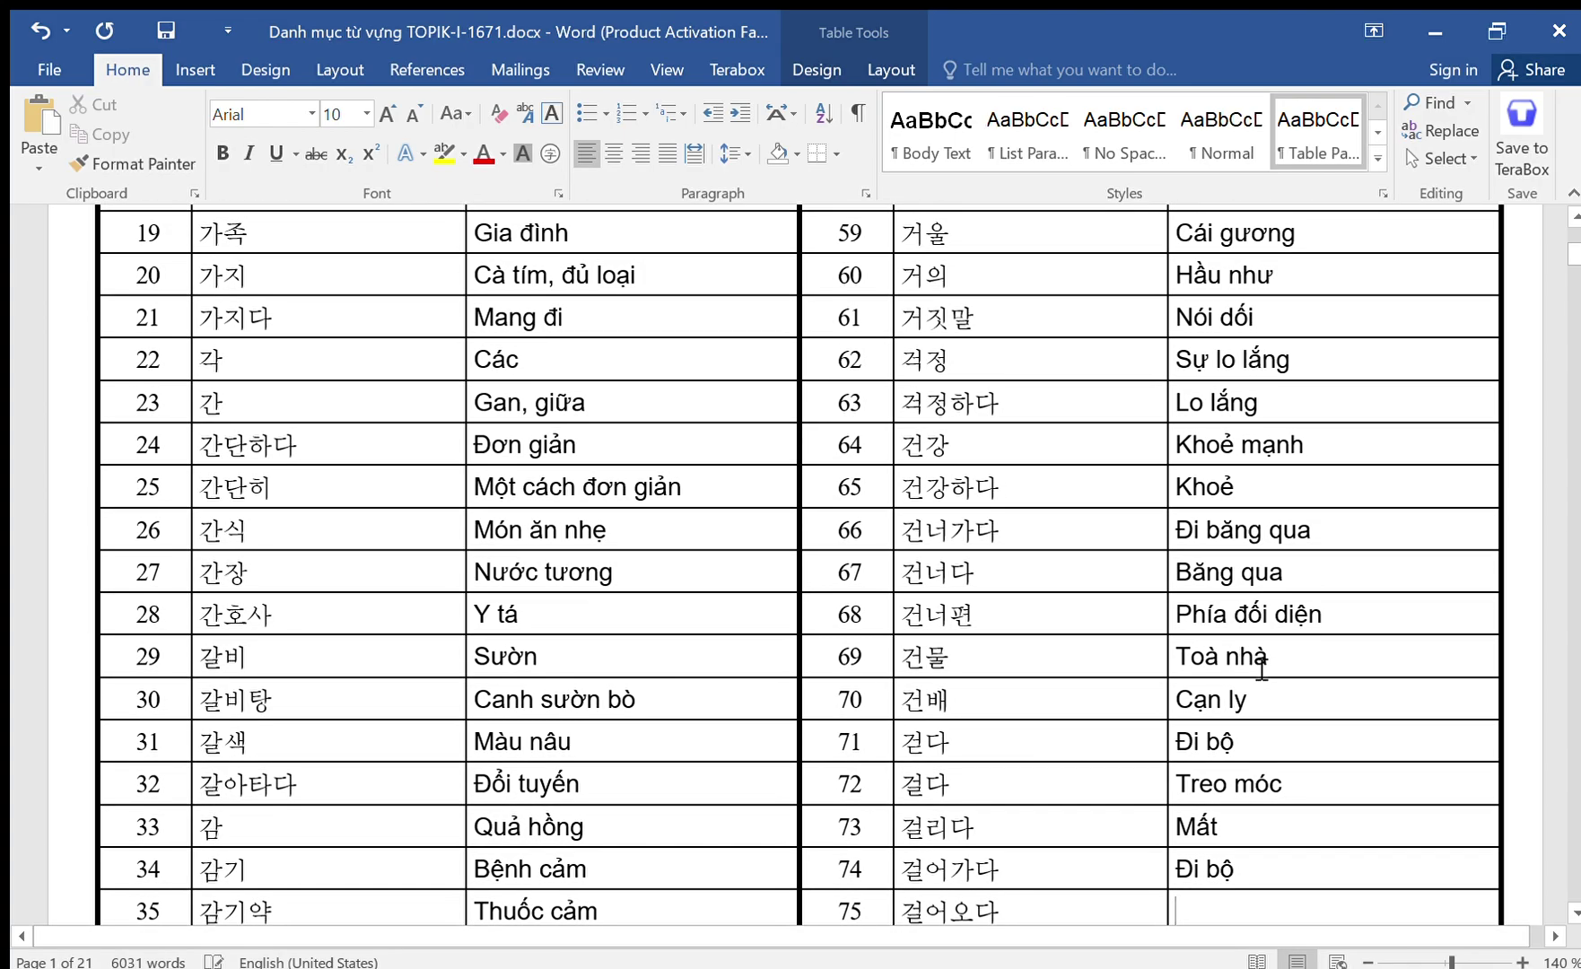
text(D)
text(ĐI)
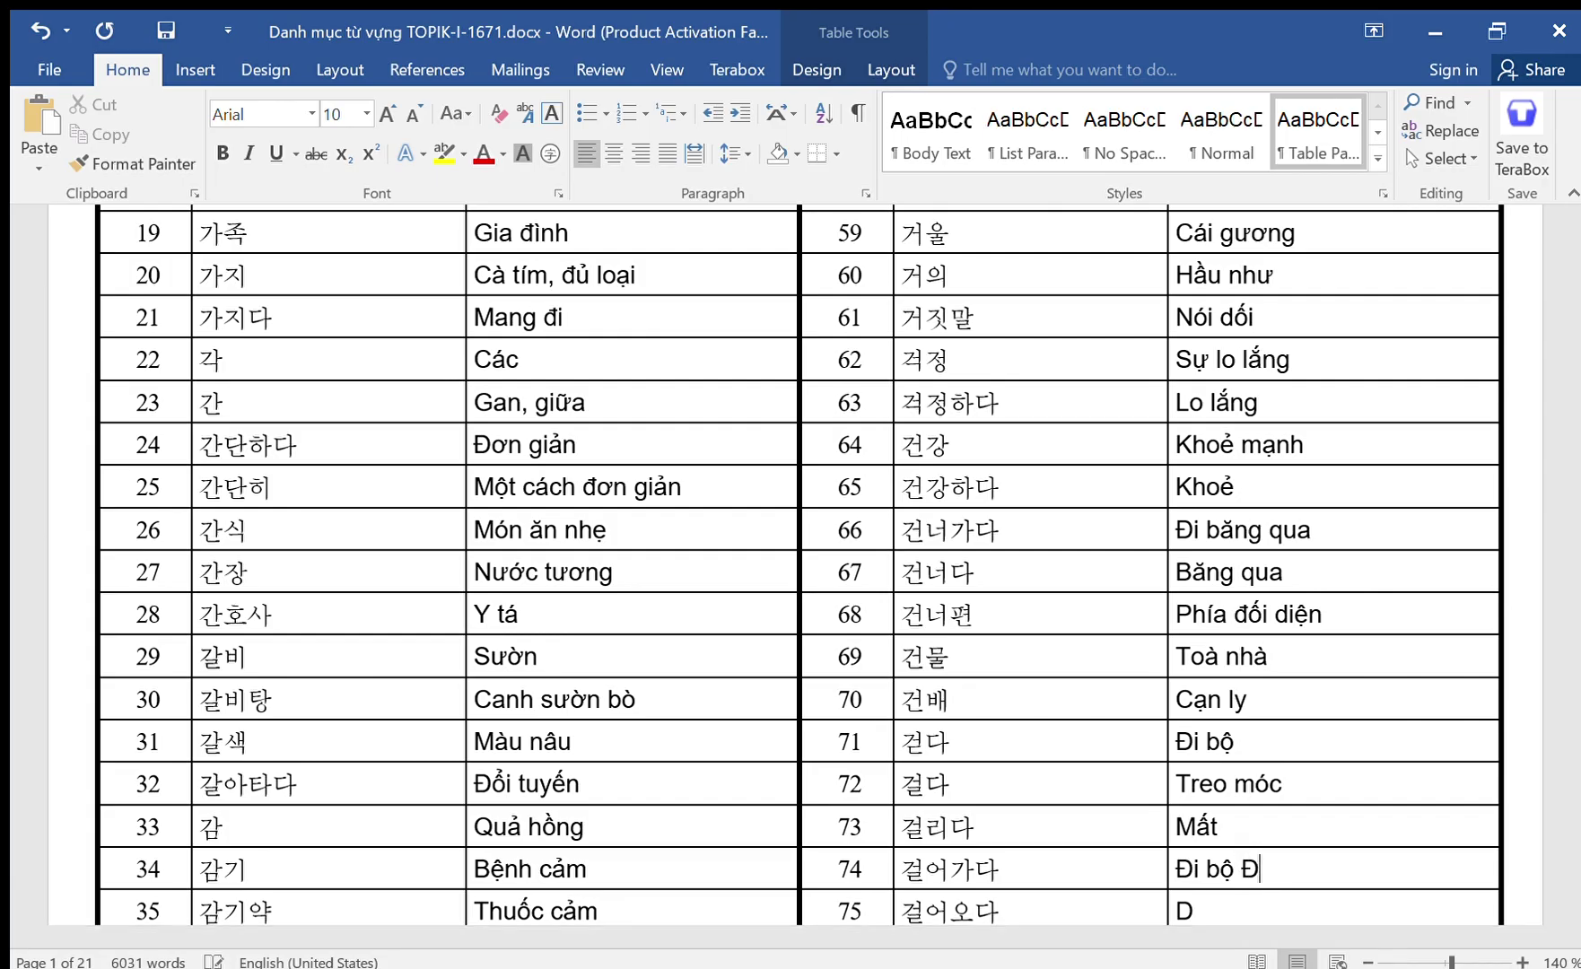
key(BackSpace)
text(đi)
Enter "Đi bộ đến" as the Vietnamese meaning of word 75, 걸어오다, and "Màu đen" for word 76, 검은색.
key(BackSpace)
text(Đi bộ đến)
key(Down)
text(Màu đen)
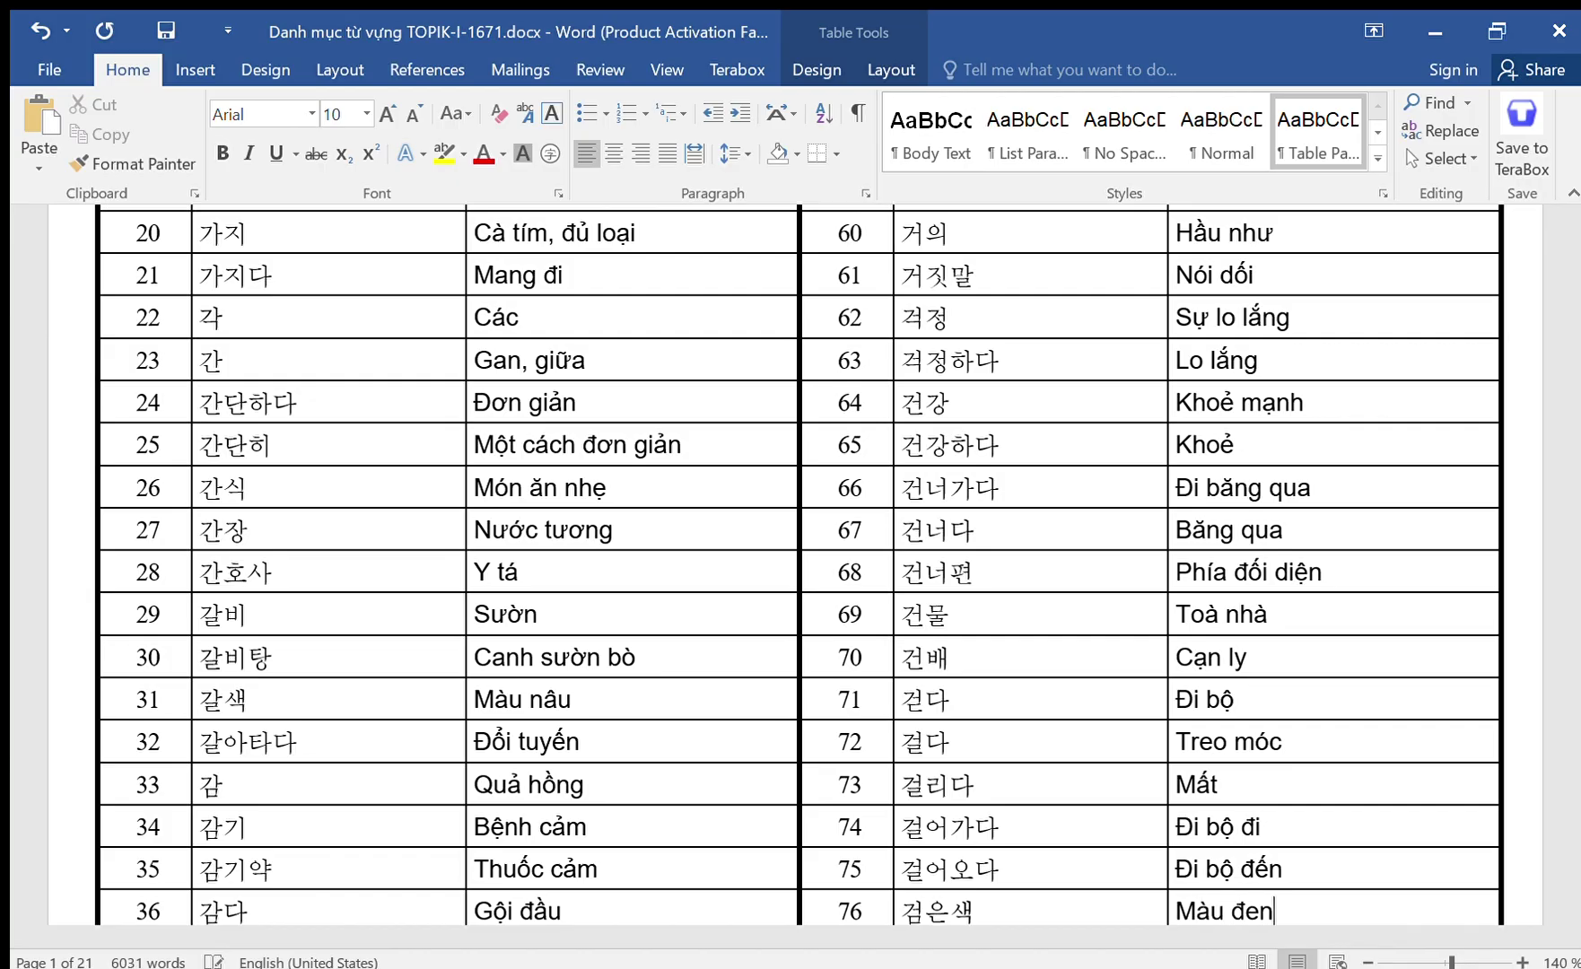
Enter "Cái" as the Vietnamese meaning of word 77, 것.
key(Down)
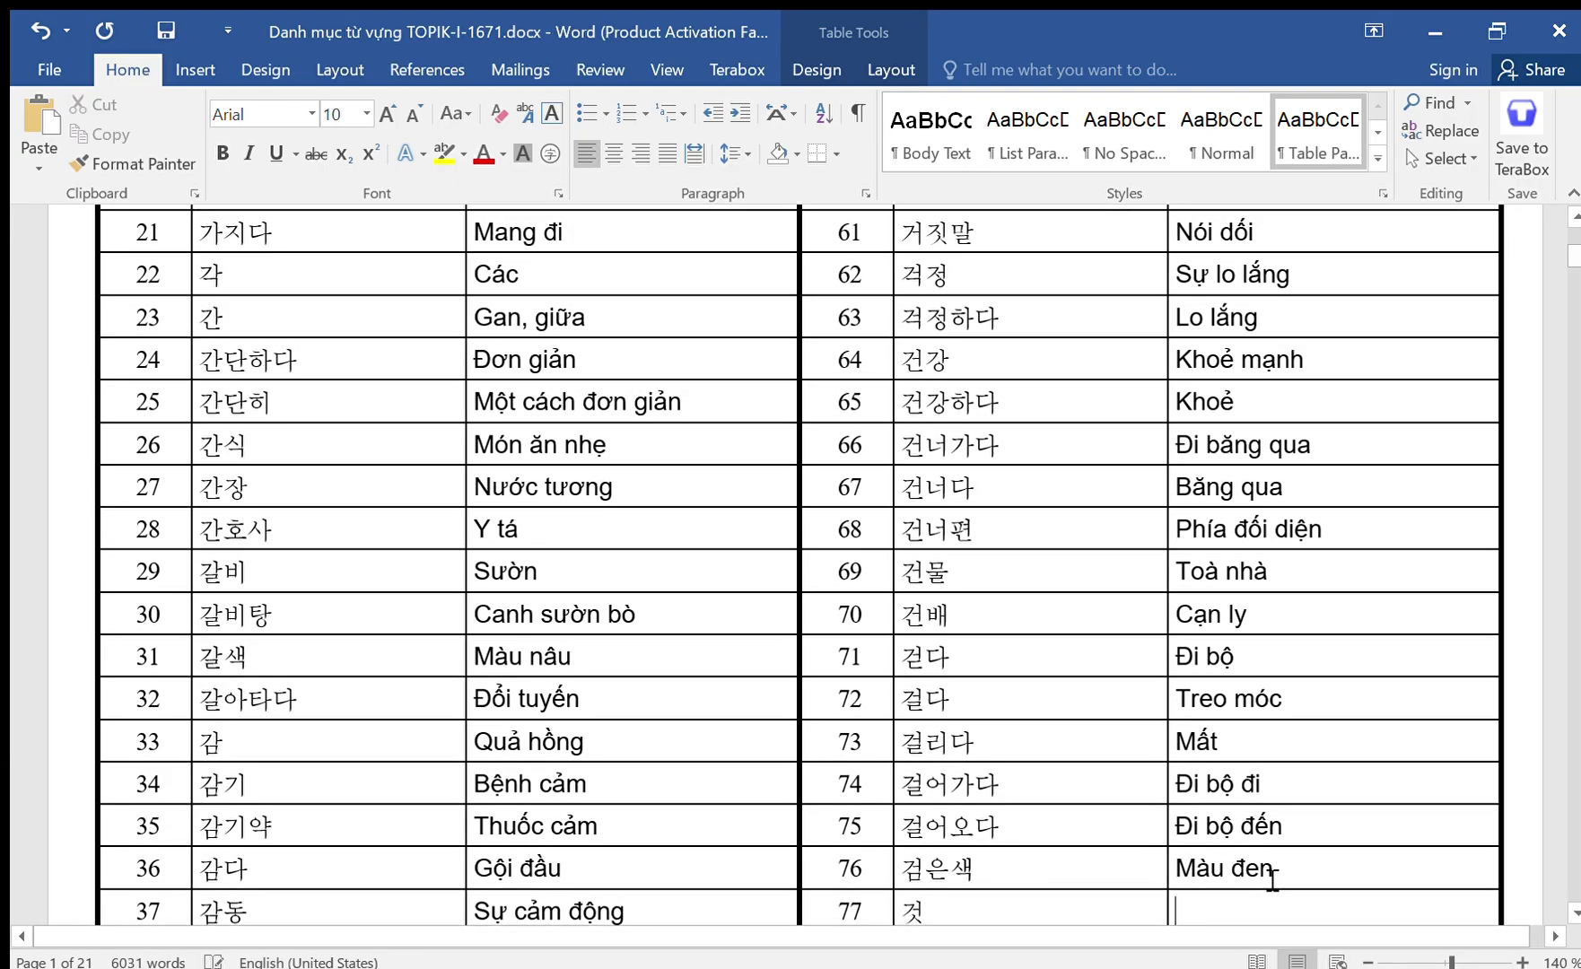
text(Cái)
key(Down)
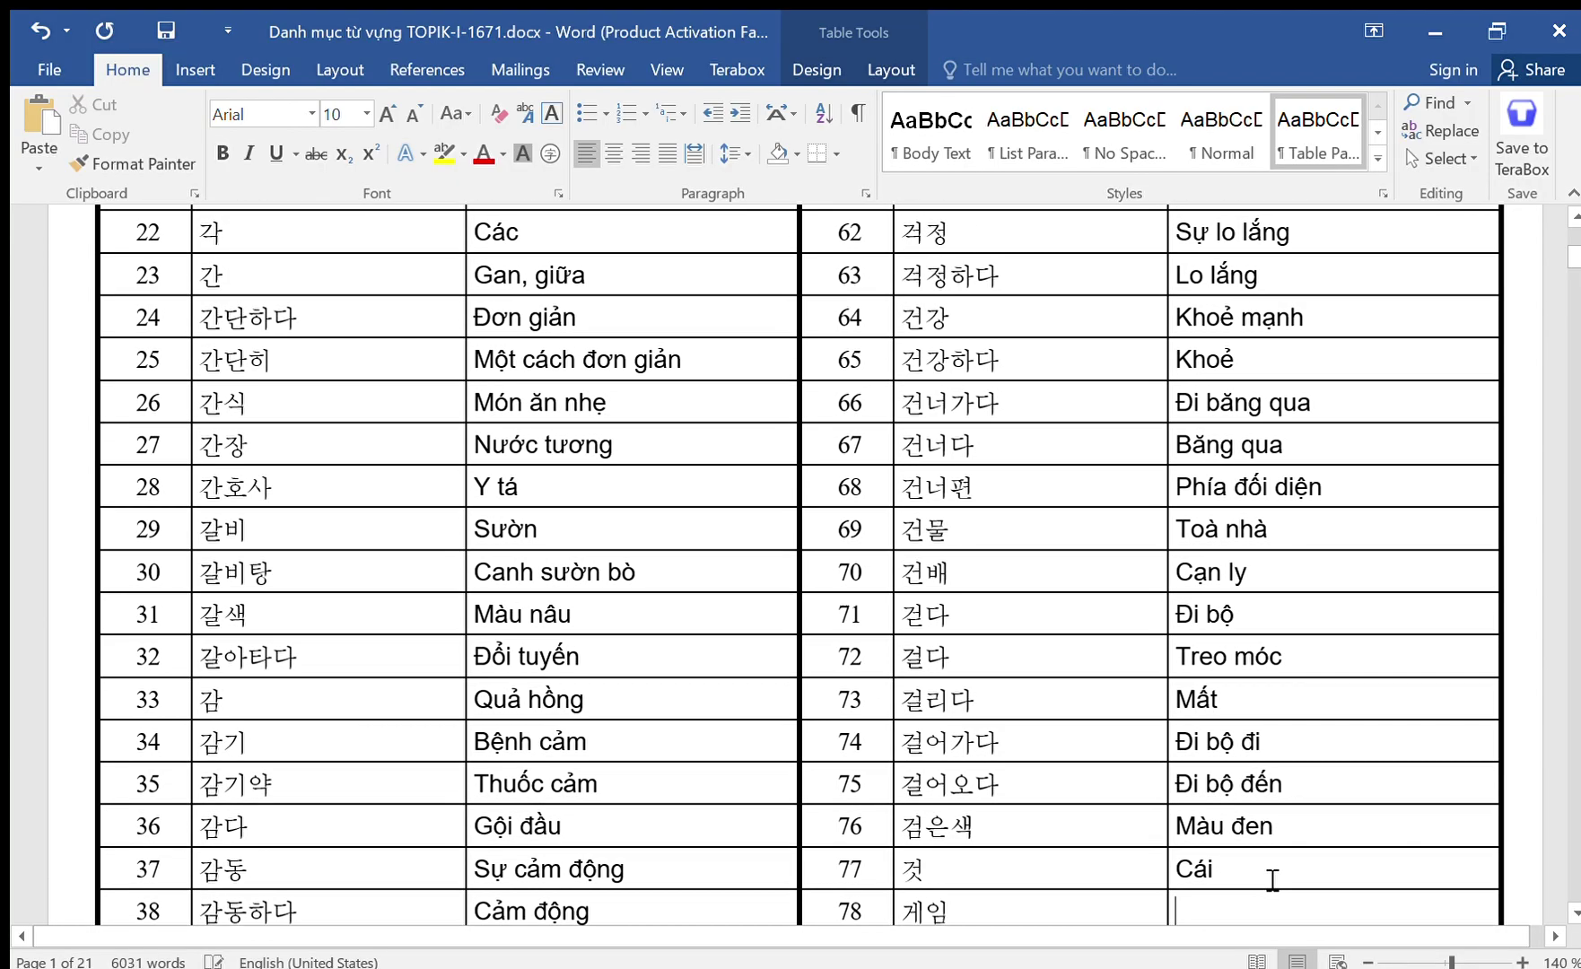
text(Găm)
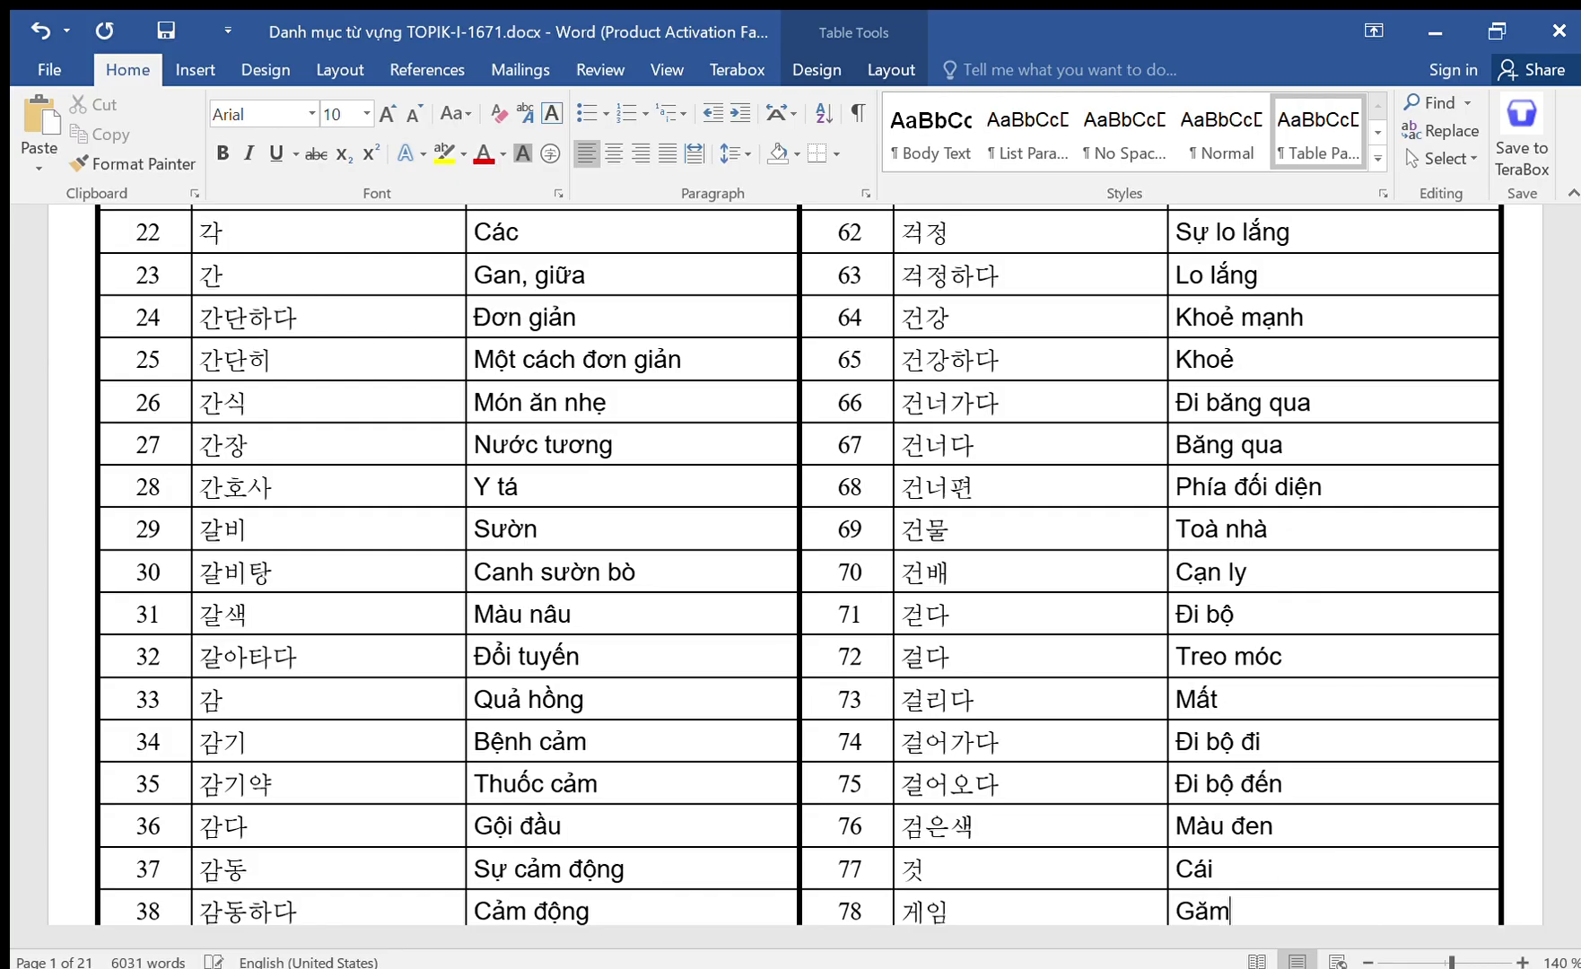
key(BackSpace)
key(BackSpace)
key(BackSpace)
text(Cho)
text( trơi)
key(Down)
click(1294, 875)
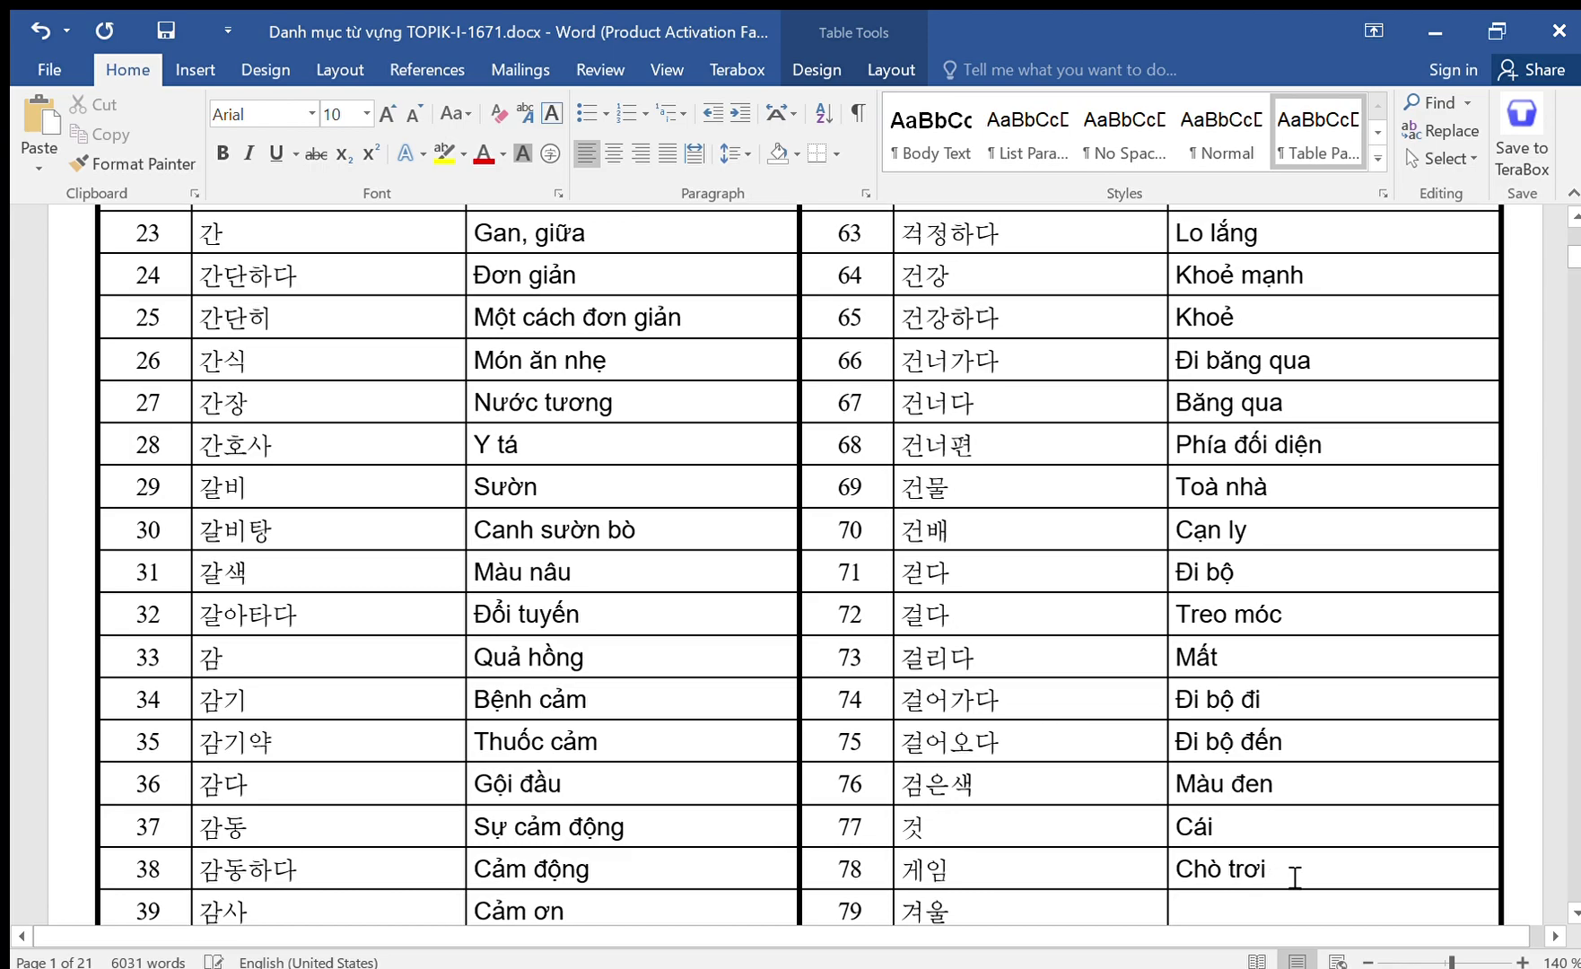
key(BackSpace)
key(BackSpace)
key(BackSpace)
key(BackSpace)
key(BackSpace)
key(BackSpace)
key(BackSpace)
key(BackSpace)
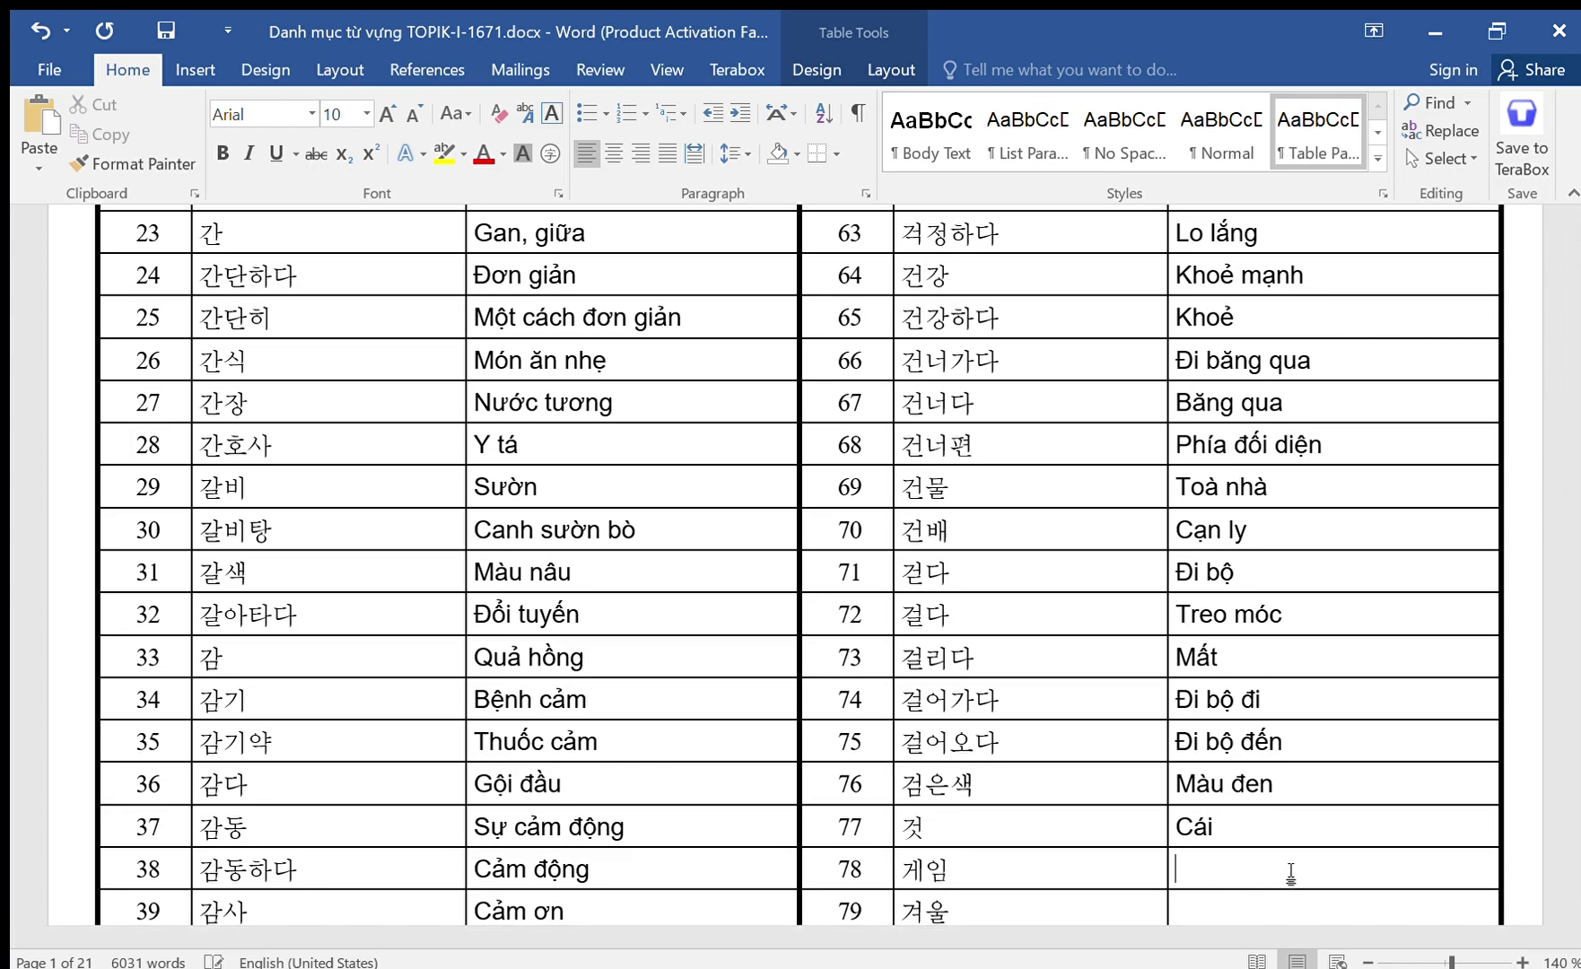
Enter "Trò chơi" as the Vietnamese meaning of word 78, 게임, correcting any typos.
text(TR)
key(BackSpace)
text(RÒ)
key(BackSpace)
key(BackSpace)
text(roò chươi)
key(BackSpace)
key(BackSpace)
key(BackSpace)
key(BackSpace)
text(ơ)
key(BackSpace)
key(BackSpace)
text(hơic)
key(Down)
Enter "Mùa đông" as the Vietnamese meaning of word 79, 겨울, and "Kỳ nghỉ mùa đông" for word 80, 겨울방학.
text(Mùa d)
text(dông)
scroll(1298, 878, down, 1)
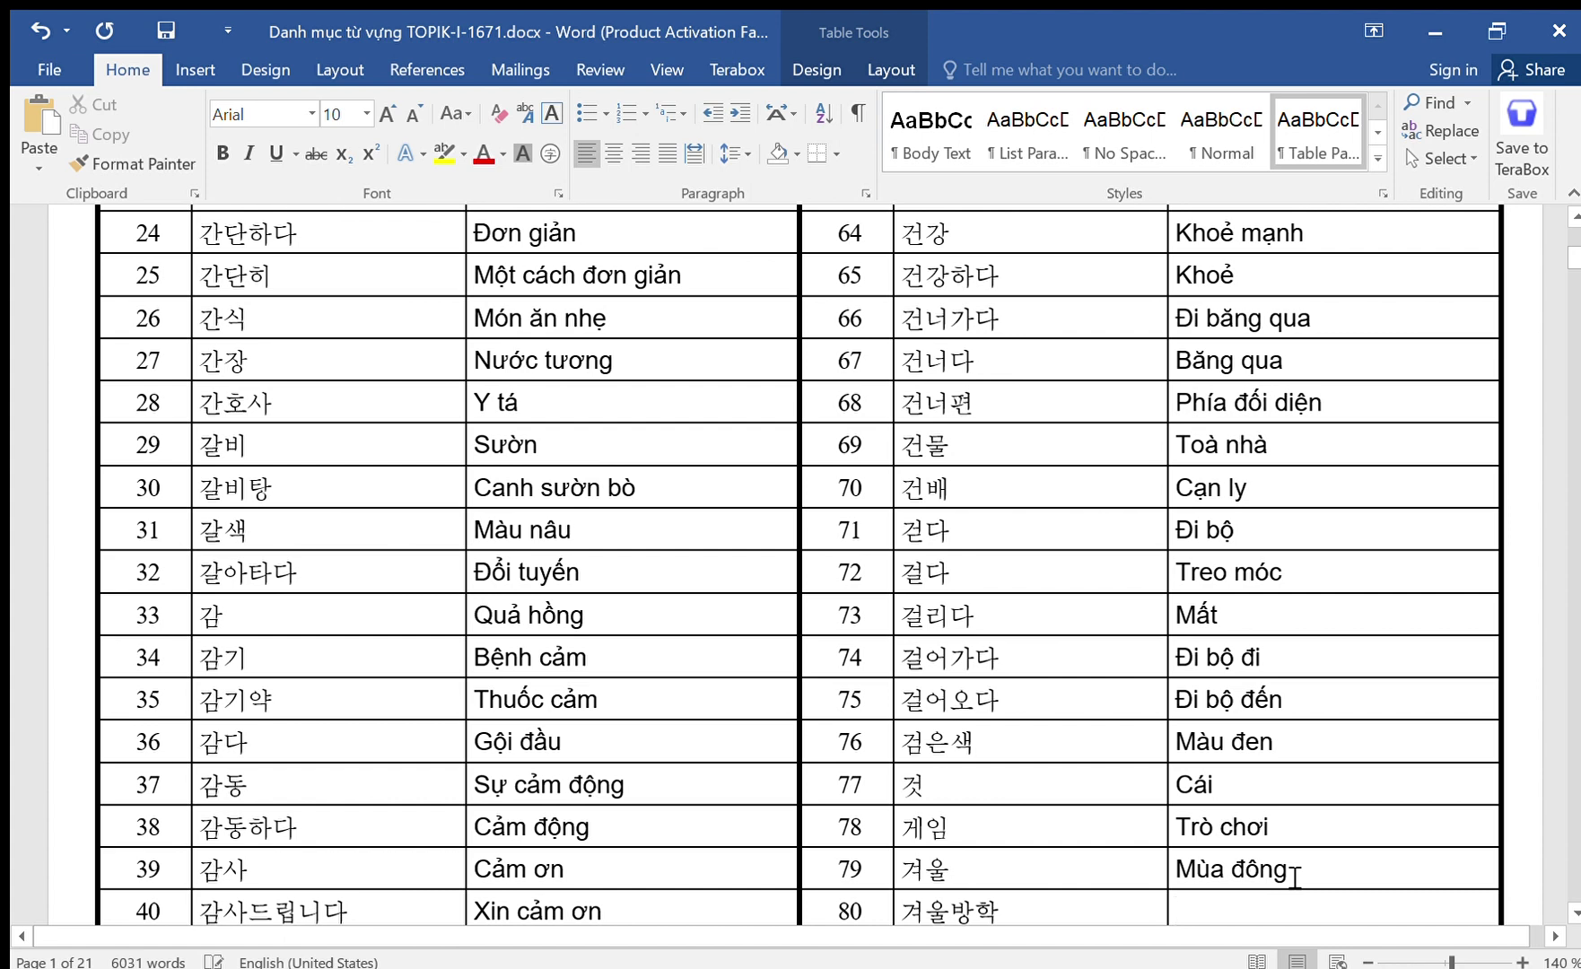
key(Down)
text(Kỳ nghỉ)
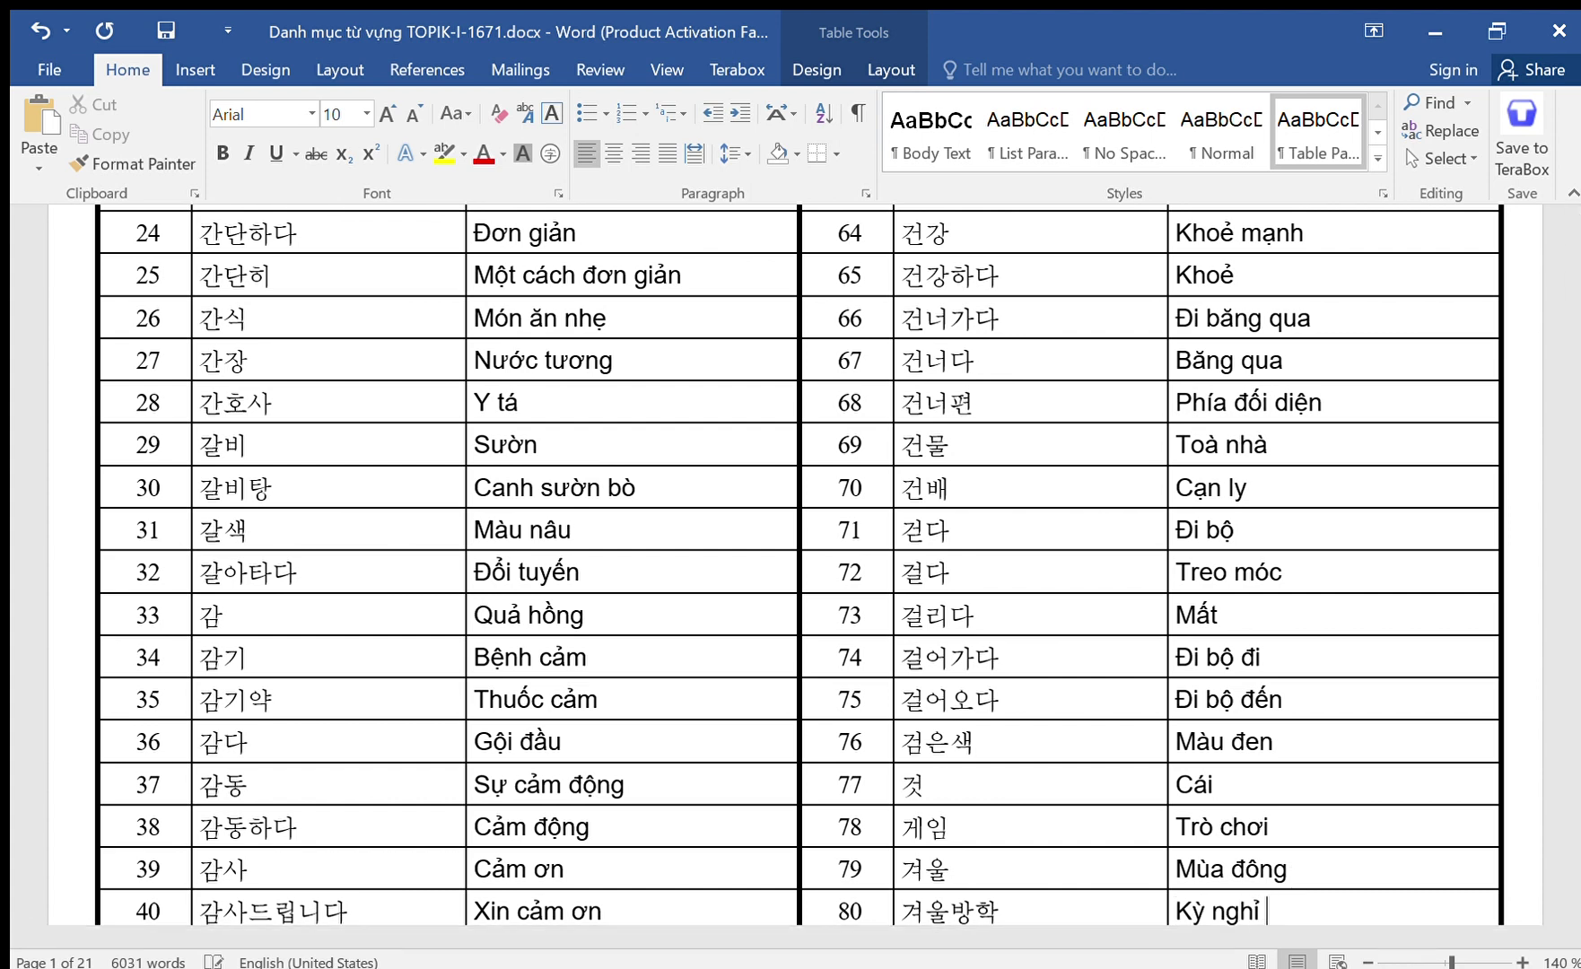
text( mùa đông)
scroll(1295, 878, down, 1)
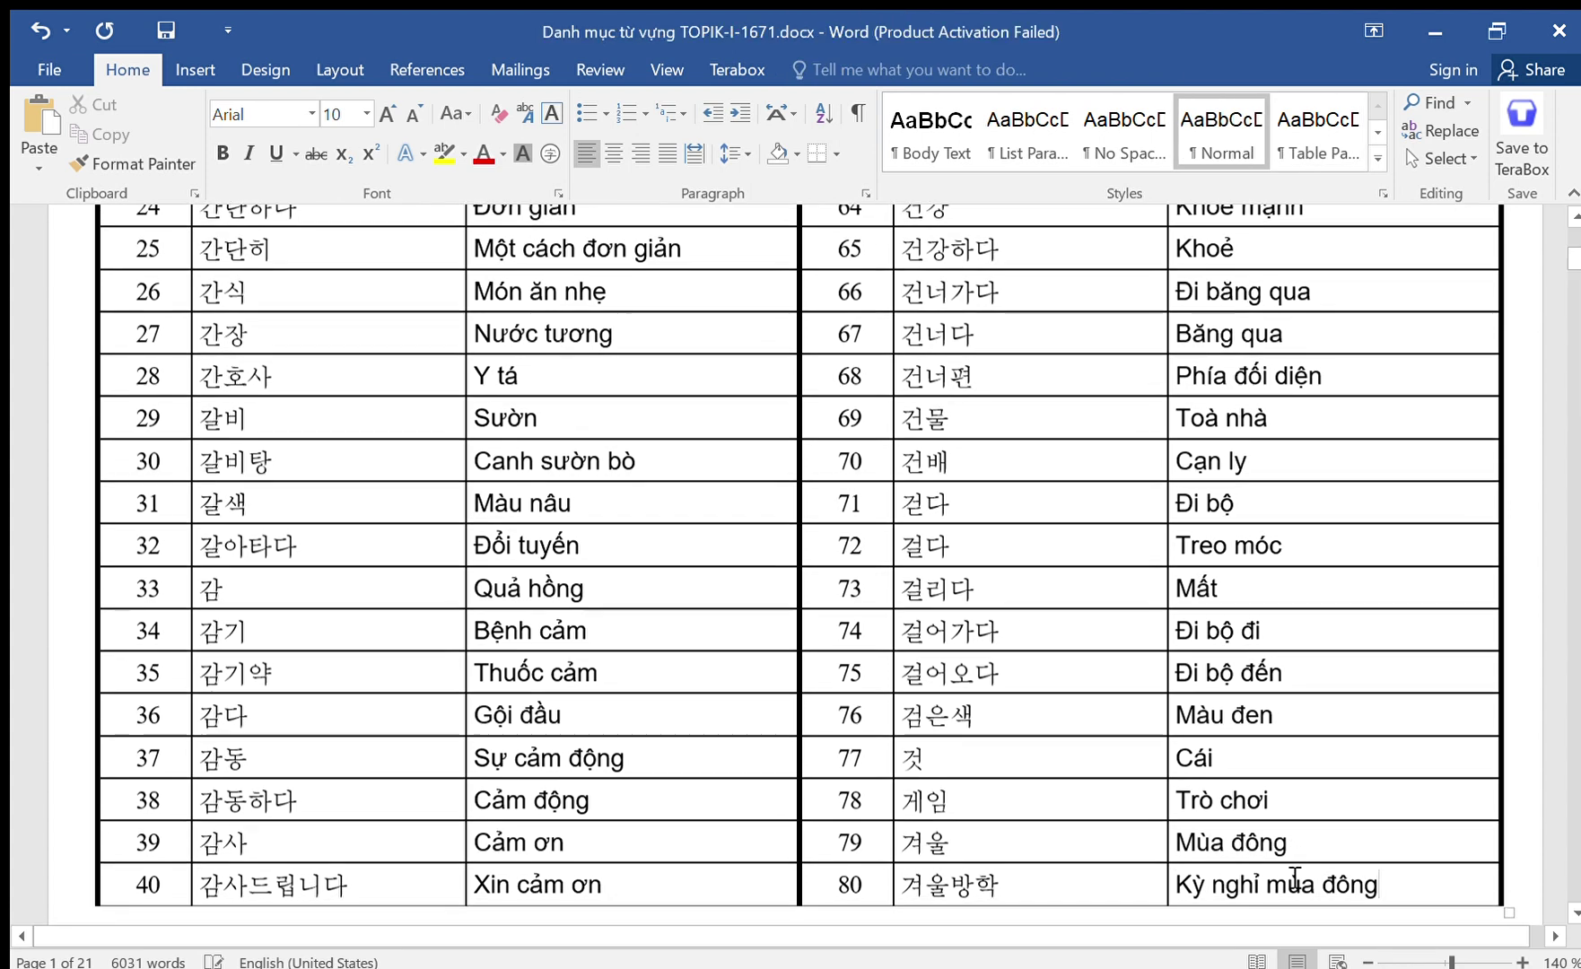
Enter "Kết quả" as the Vietnamese meaning of word 81, 결과, in the second page's table, undoing any text entered in its header.
key(Down)
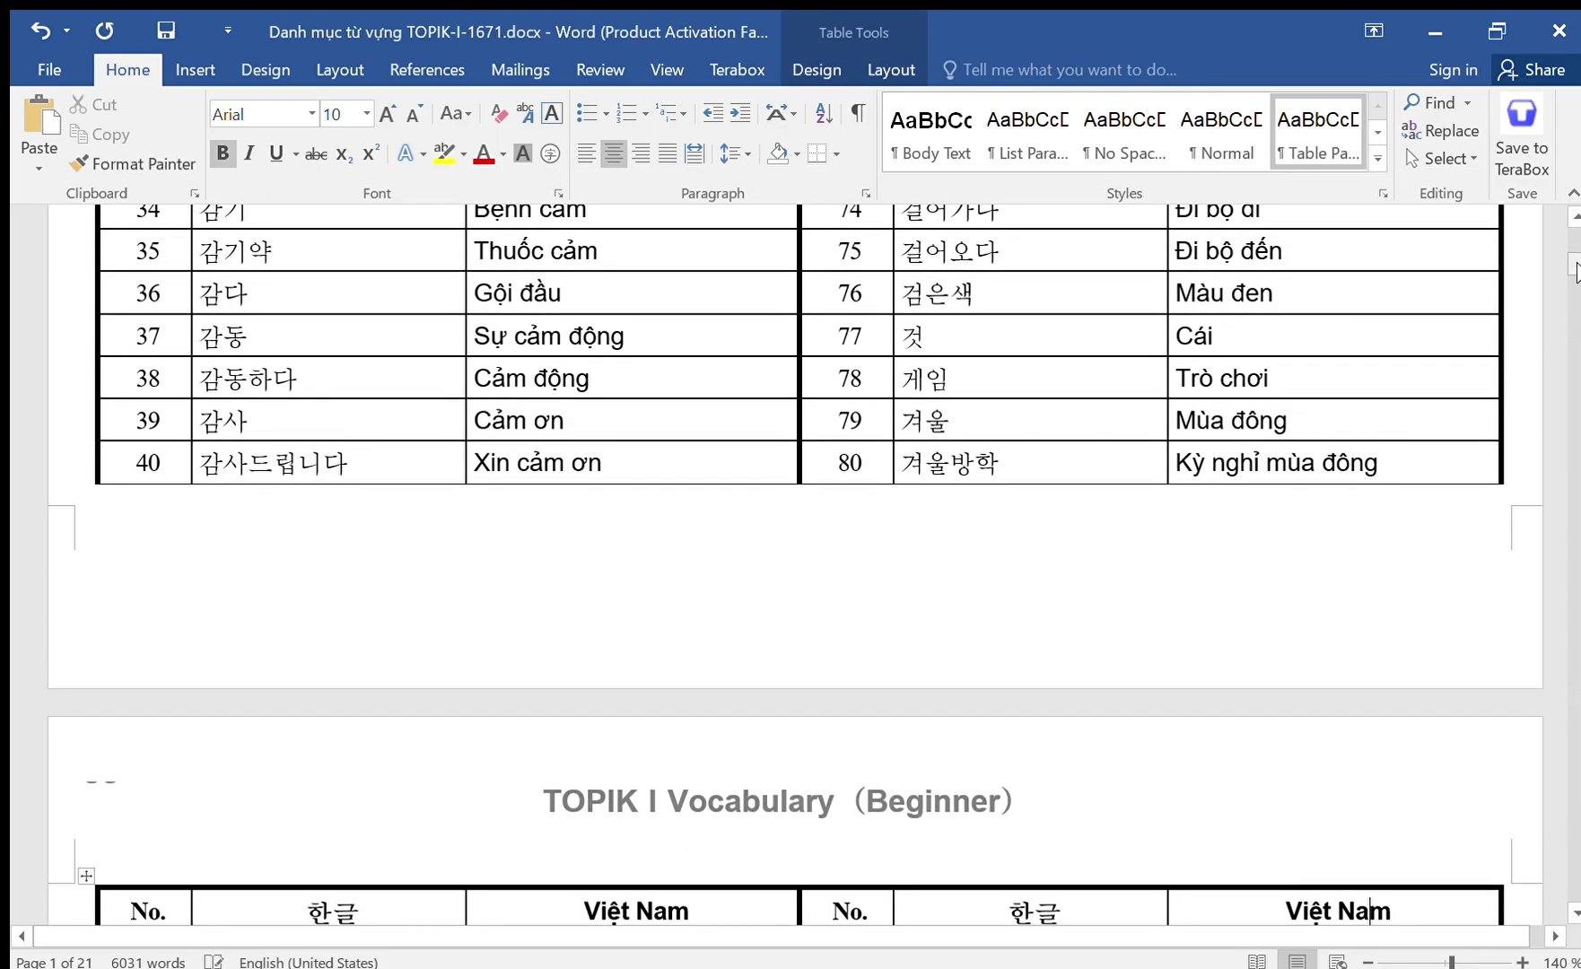
scroll(1577, 272, down, 5)
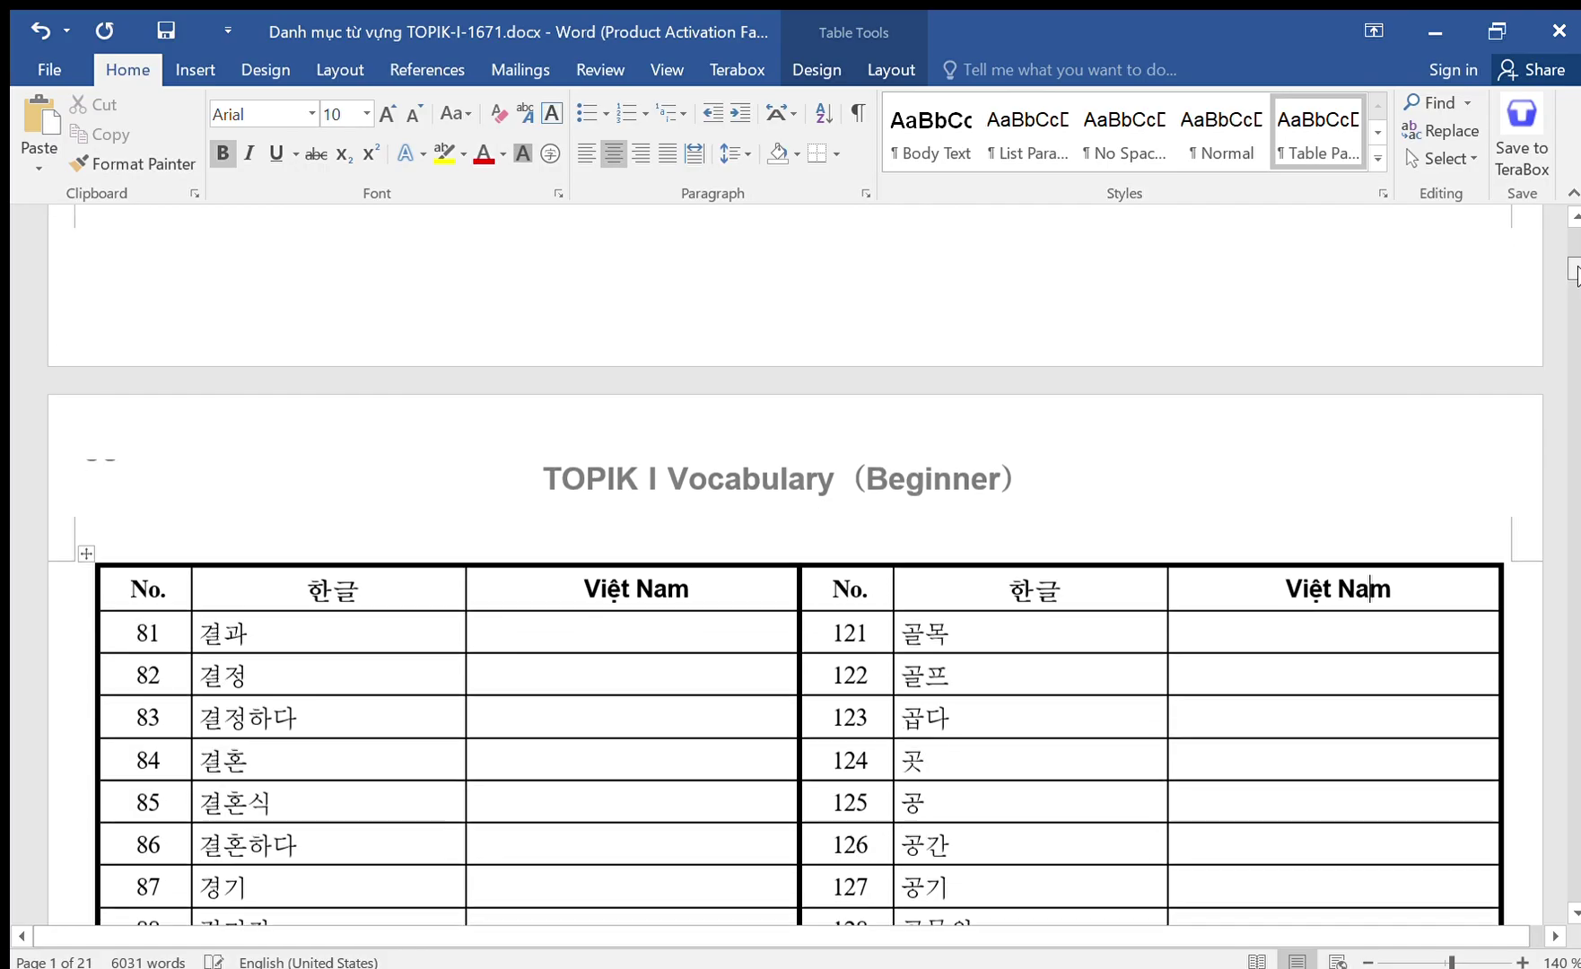
scroll(1576, 272, down, 5)
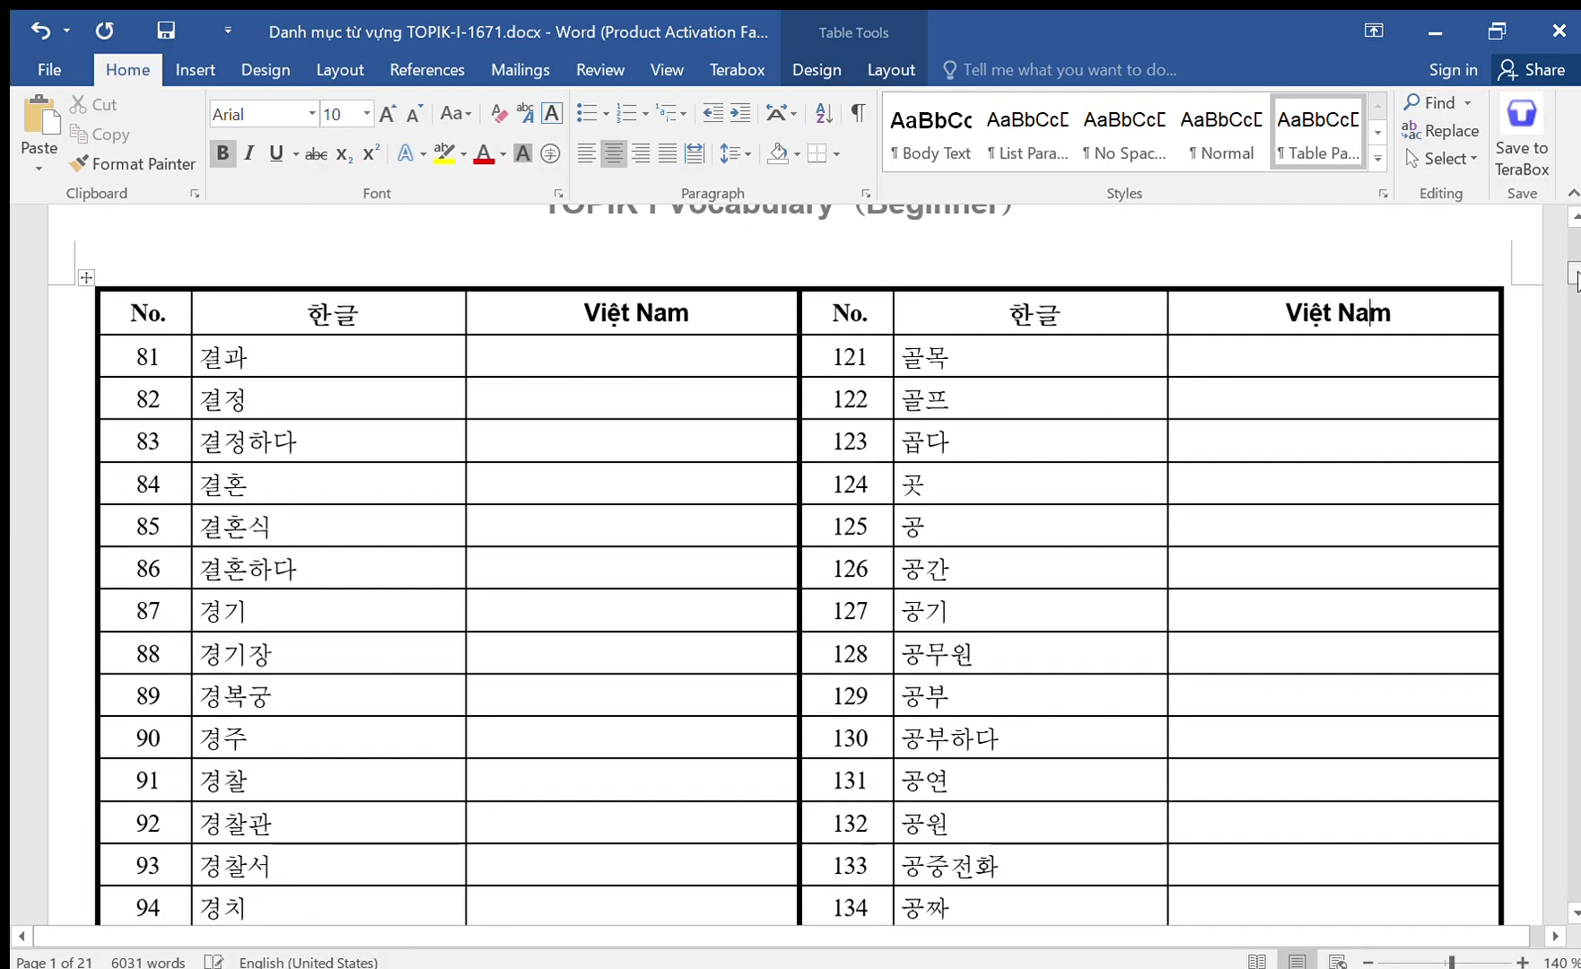
scroll(1577, 272, down, 2)
scroll(734, 287, up, 1)
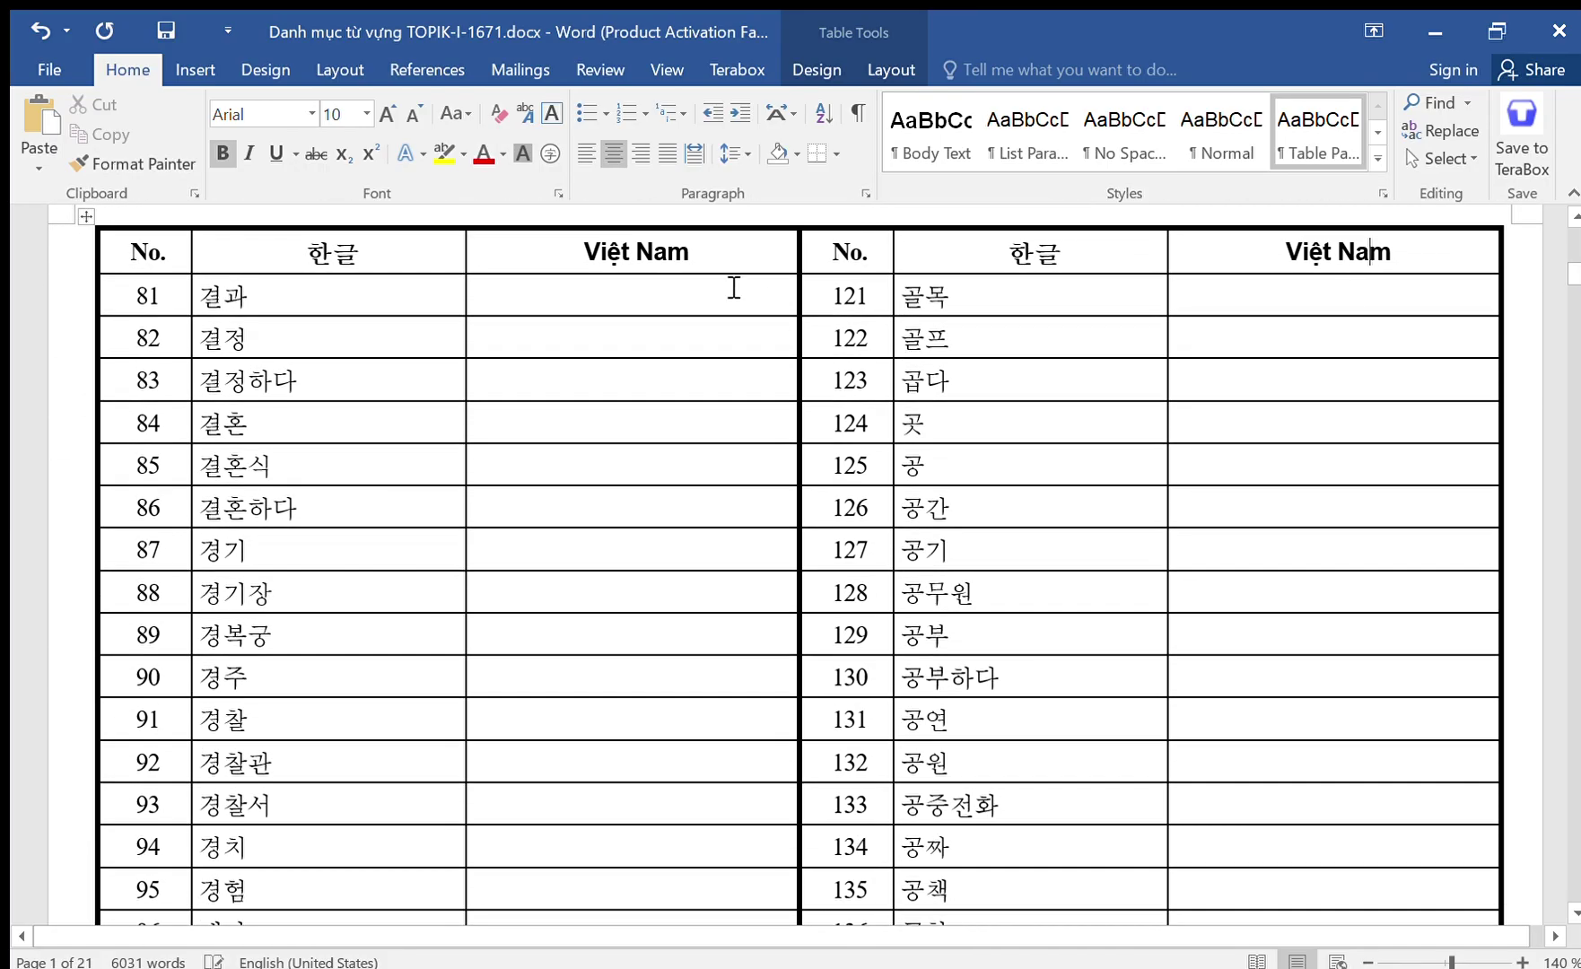
text(Kết)
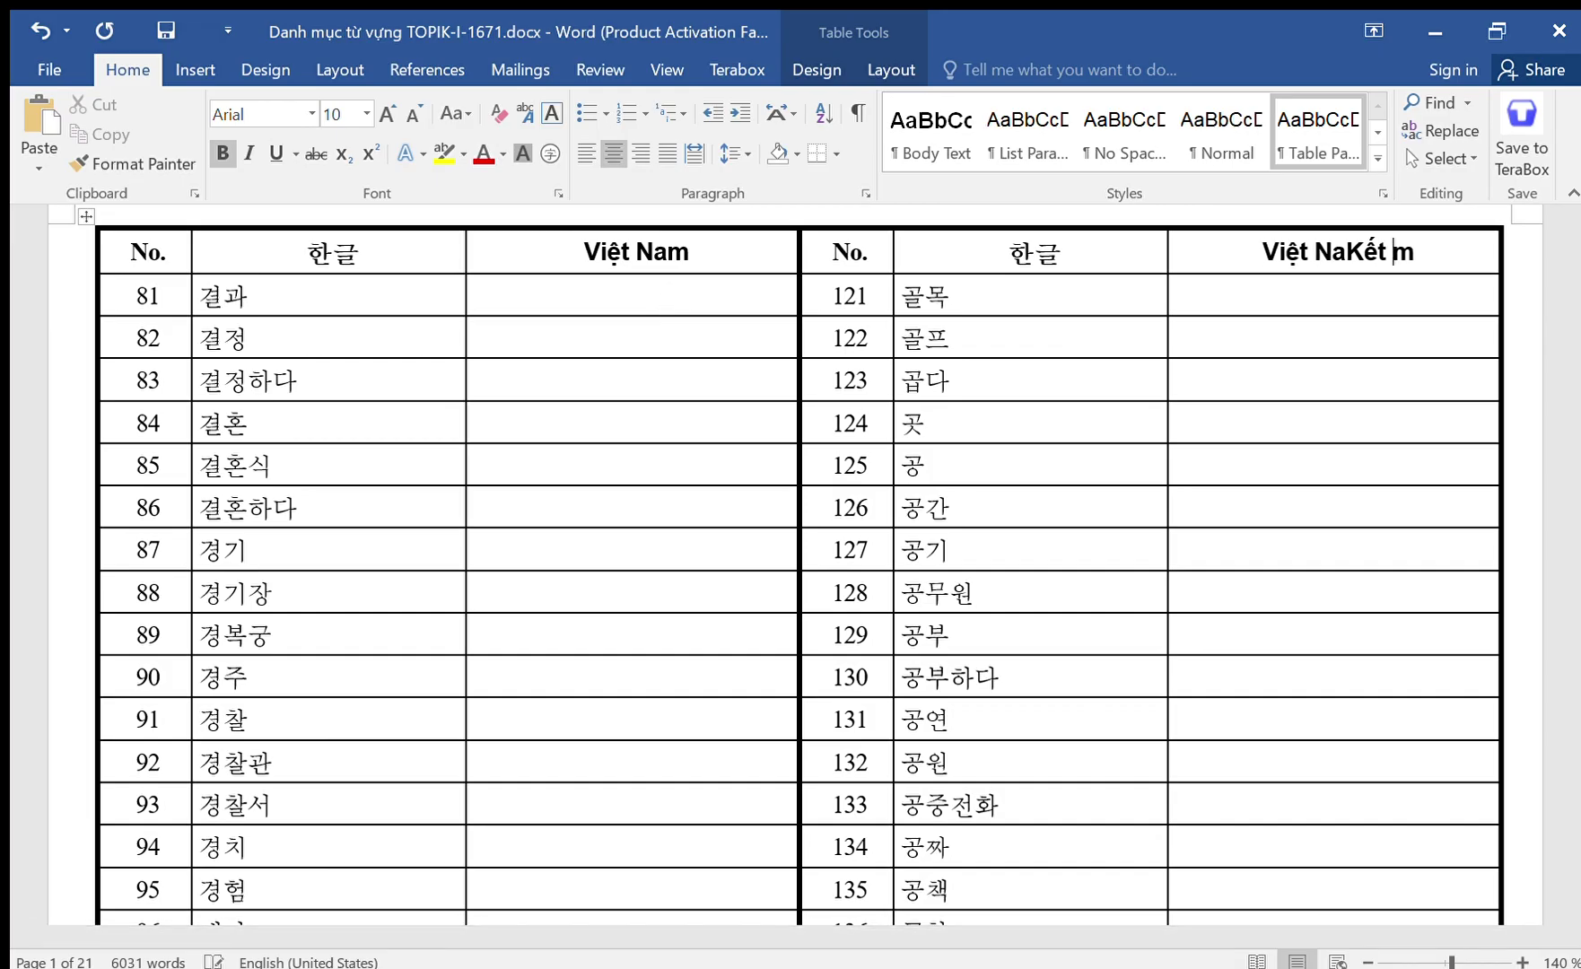
key(ctrl+z)
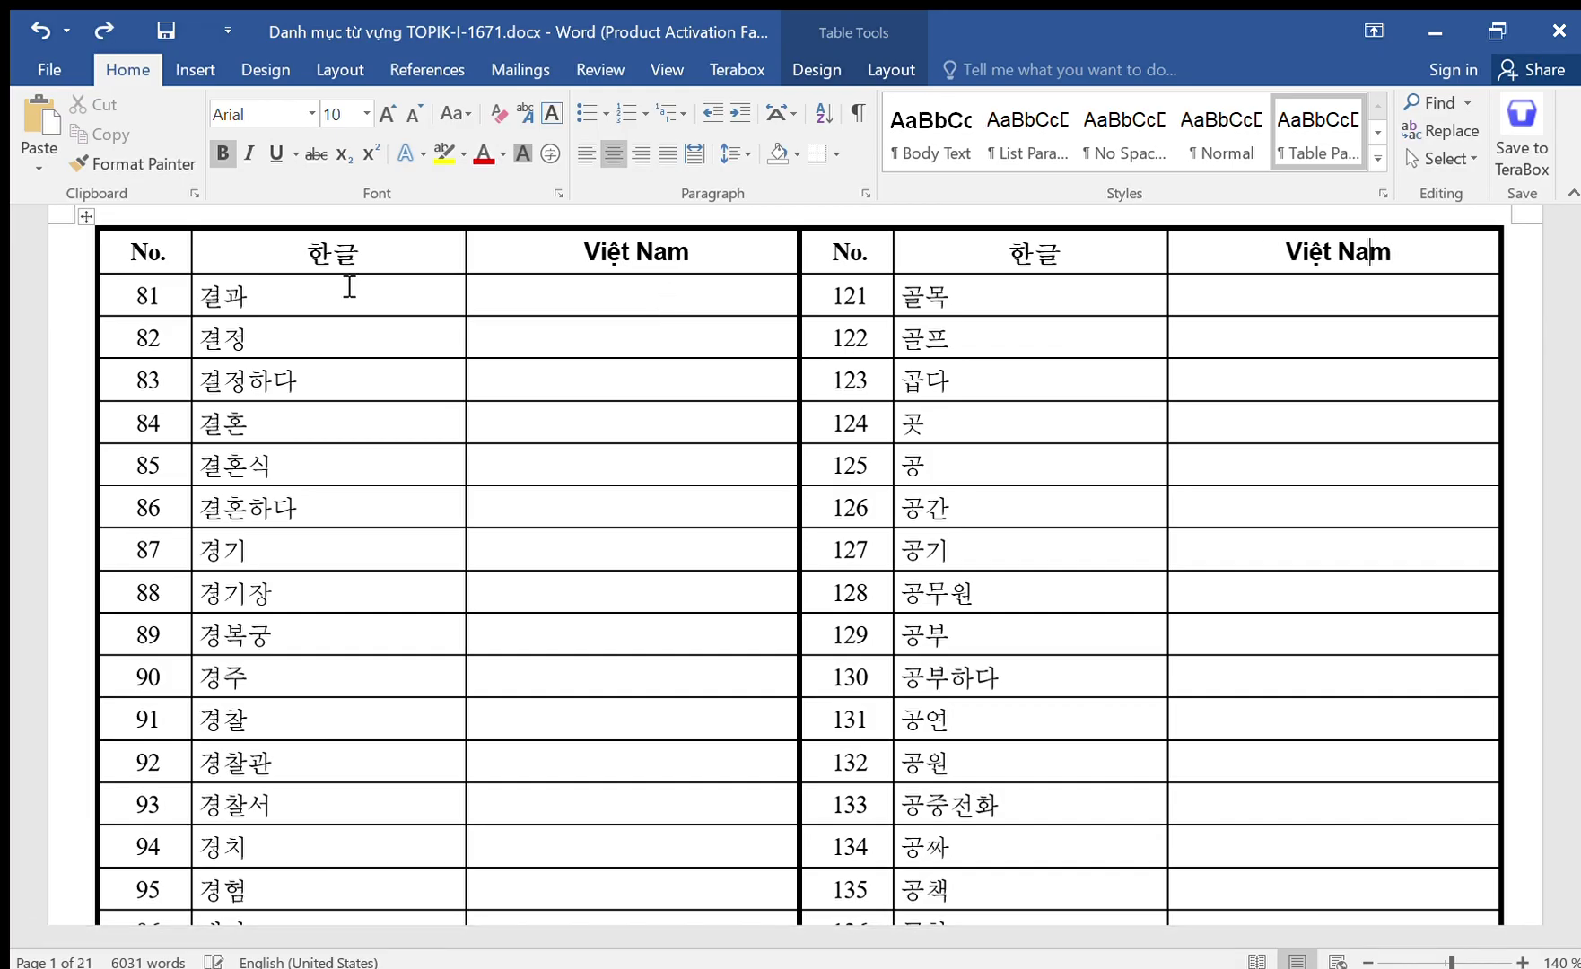
click(533, 305)
text(Kết qu)
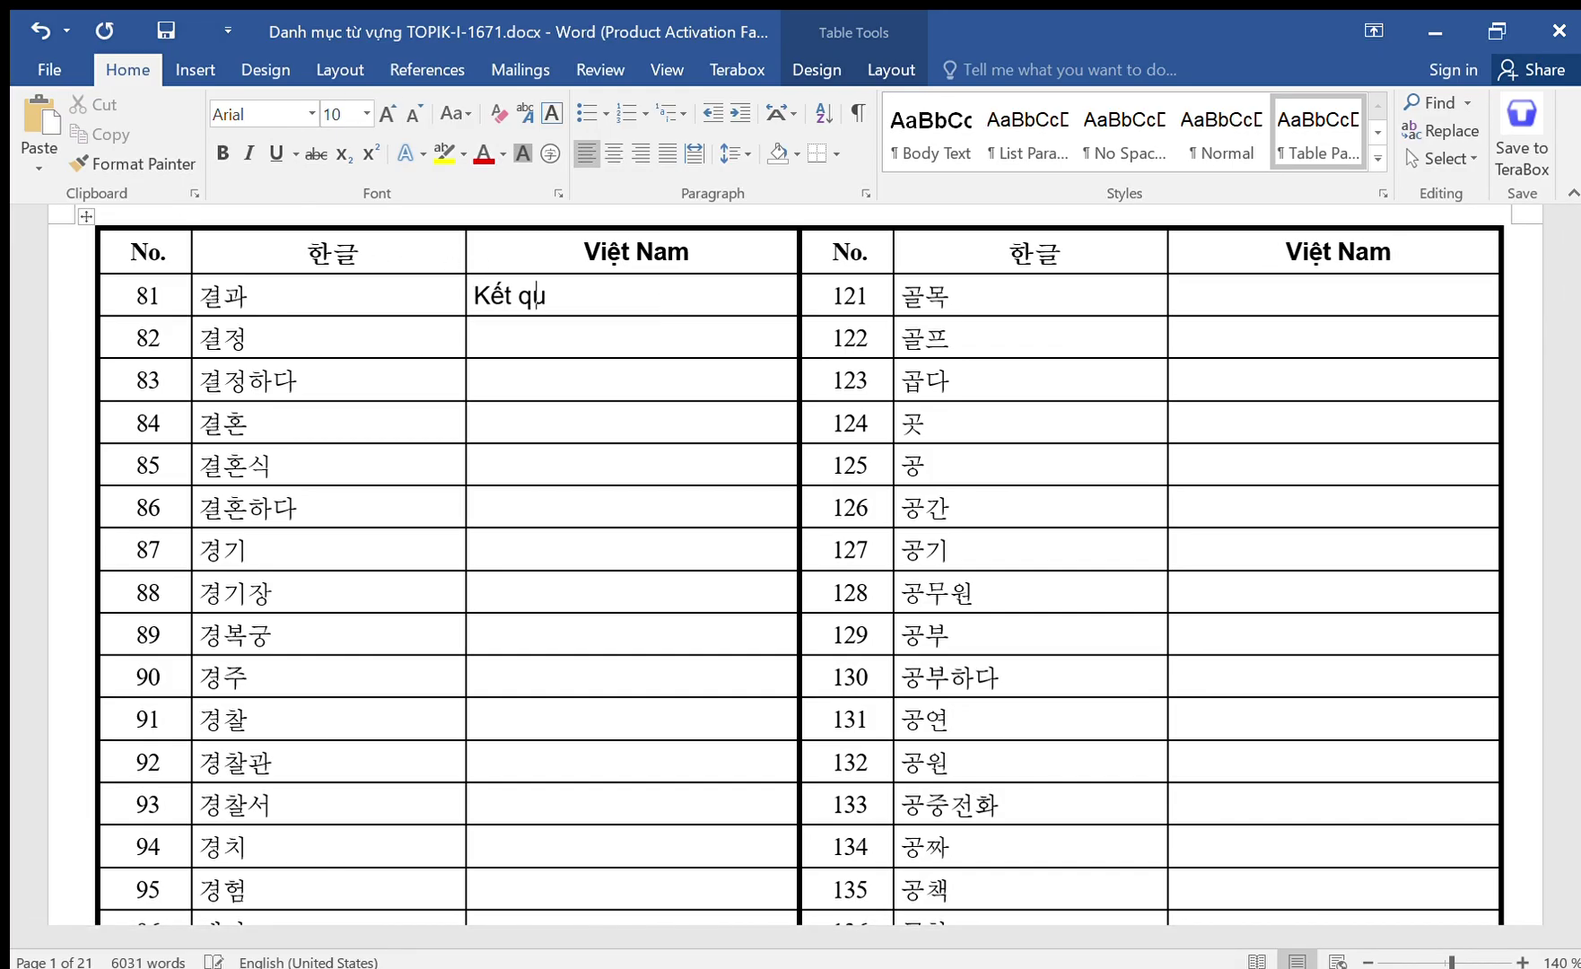
text(ả)
key(Down)
Enter "Quyết định" as the Vietnamese meaning of both word 82, 결정, and word 83, 결정하다.
text(Quyết định)
key(Down)
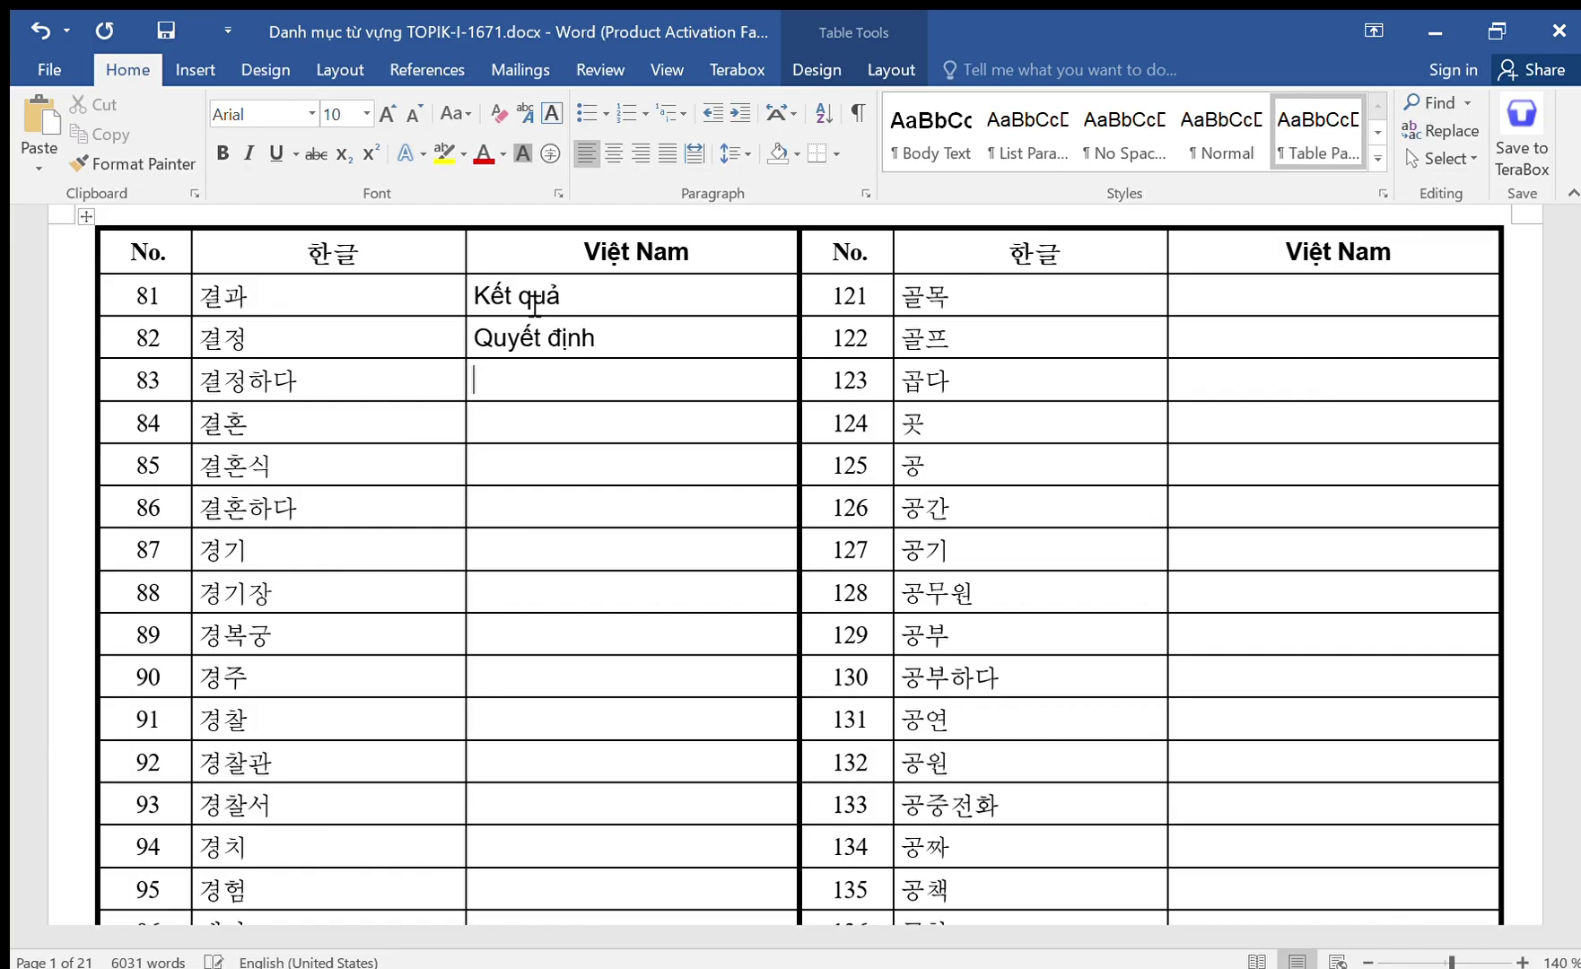
text(Quyêt định)
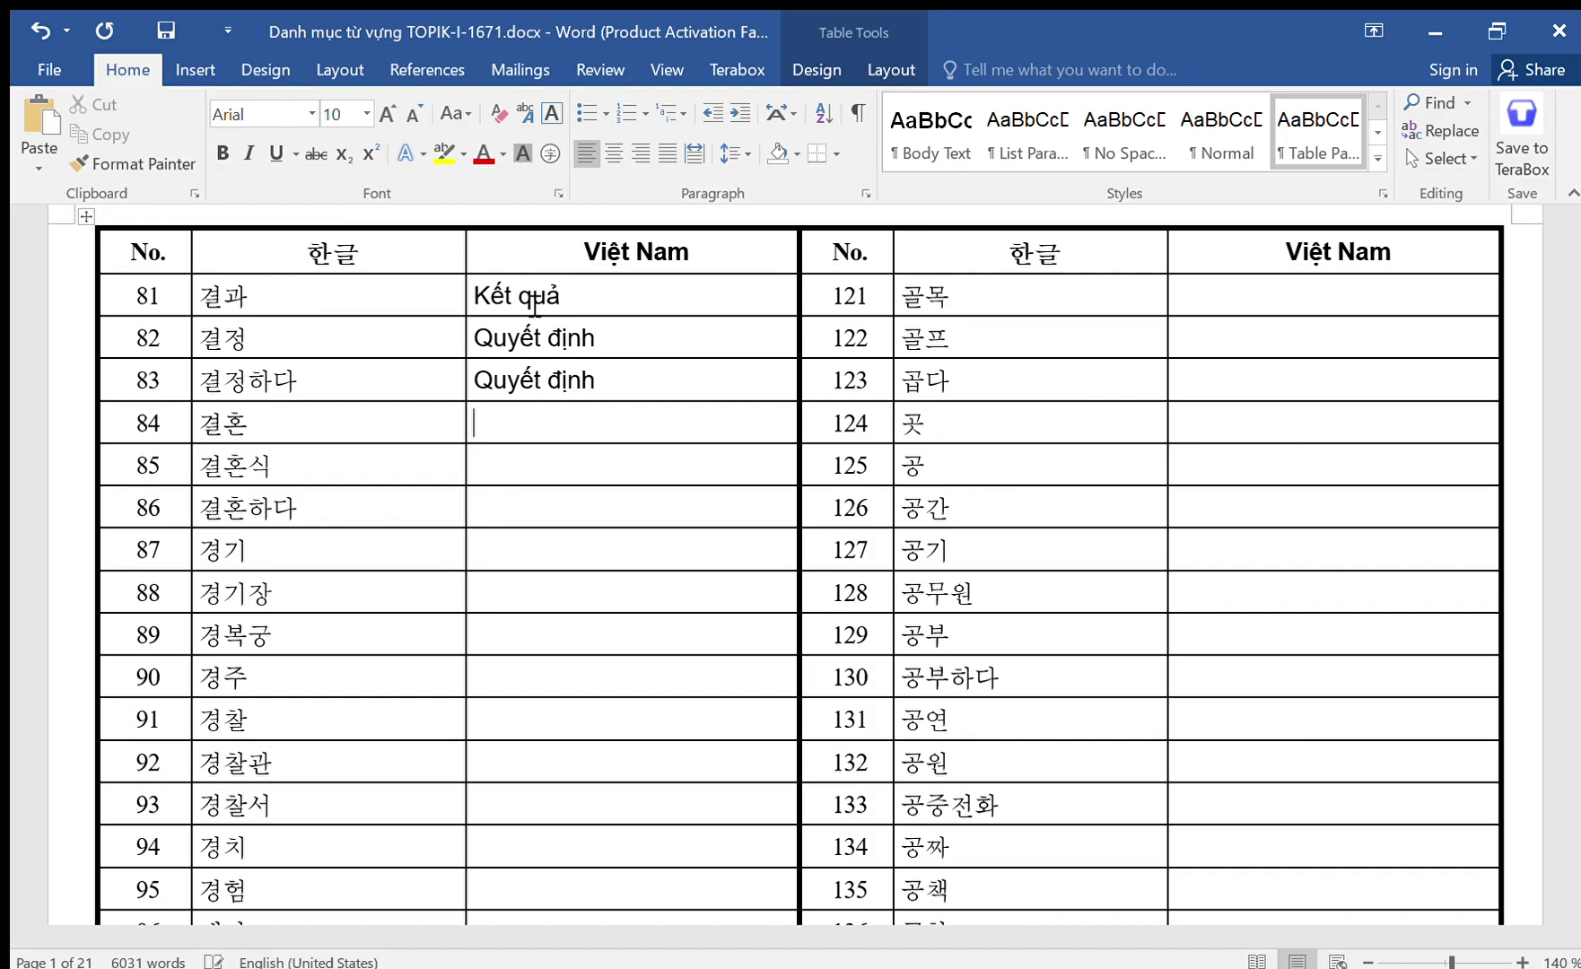
key(Down)
Enter "Kết hôn" as the Vietnamese meaning of word 84, 결혼, and "Lễ kết hôn" for word 85, 결혼식.
text(Kê)
key(BackSpace)
key(BackSpace)
text(Kế)
text(t hôn)
text(Lễ k)
text(ế)
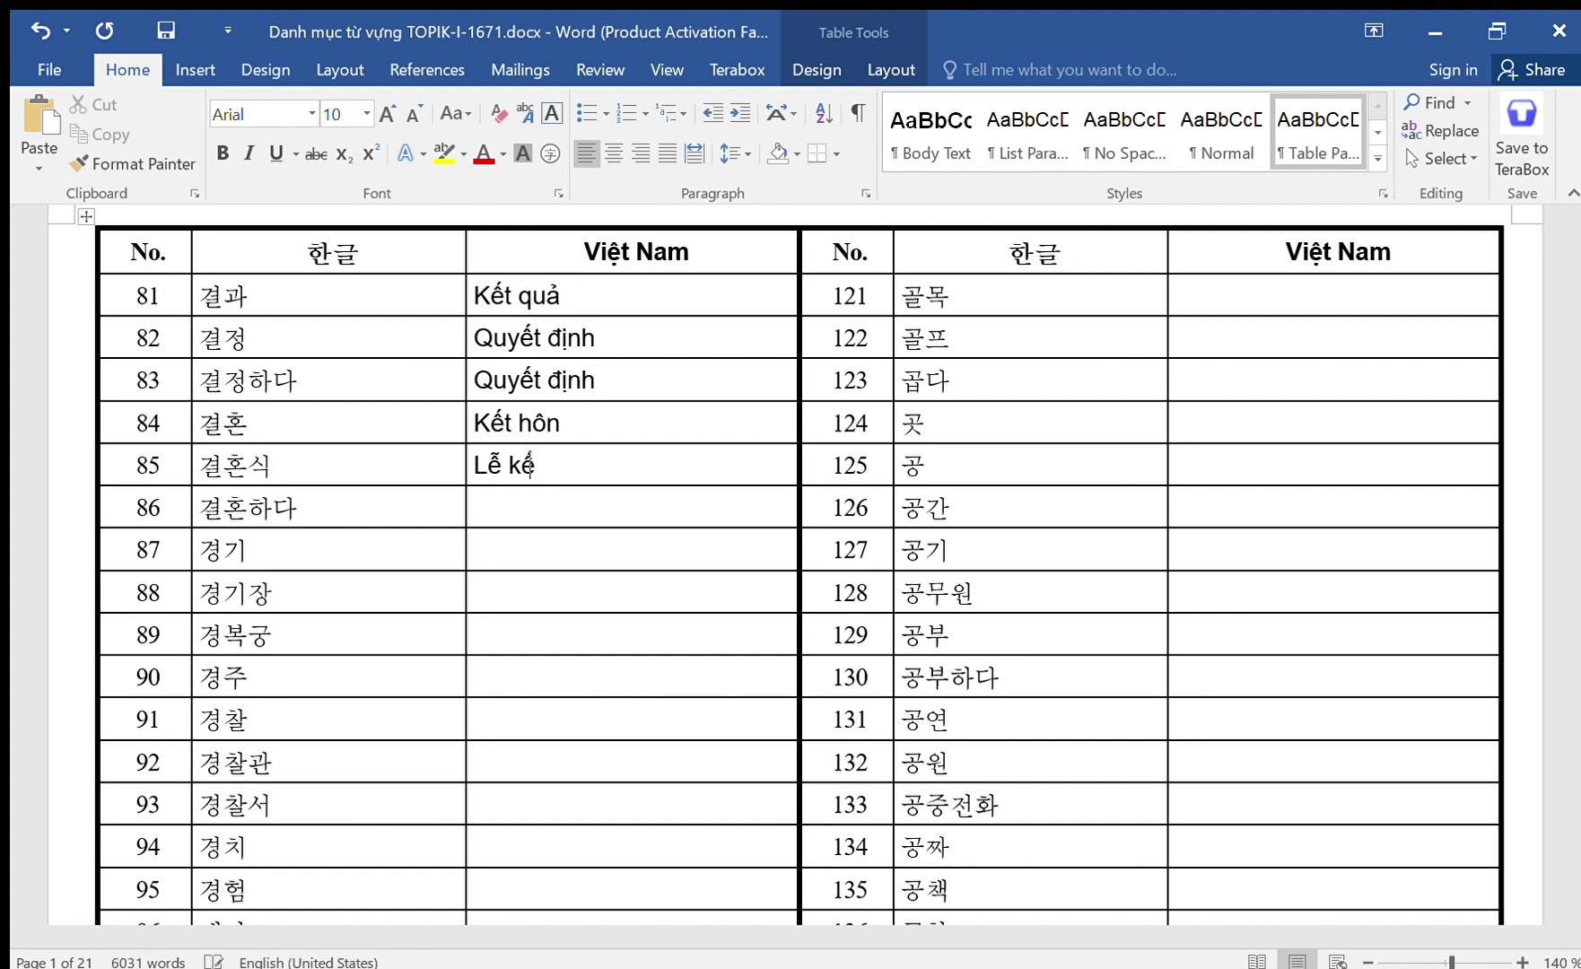
text(t hôn)
key(Down)
Enter "Kết hôn" as the Vietnamese meaning of word 86, 결혼하다, and "Trận đấu" for word 87, 경기.
text(Keết hôn)
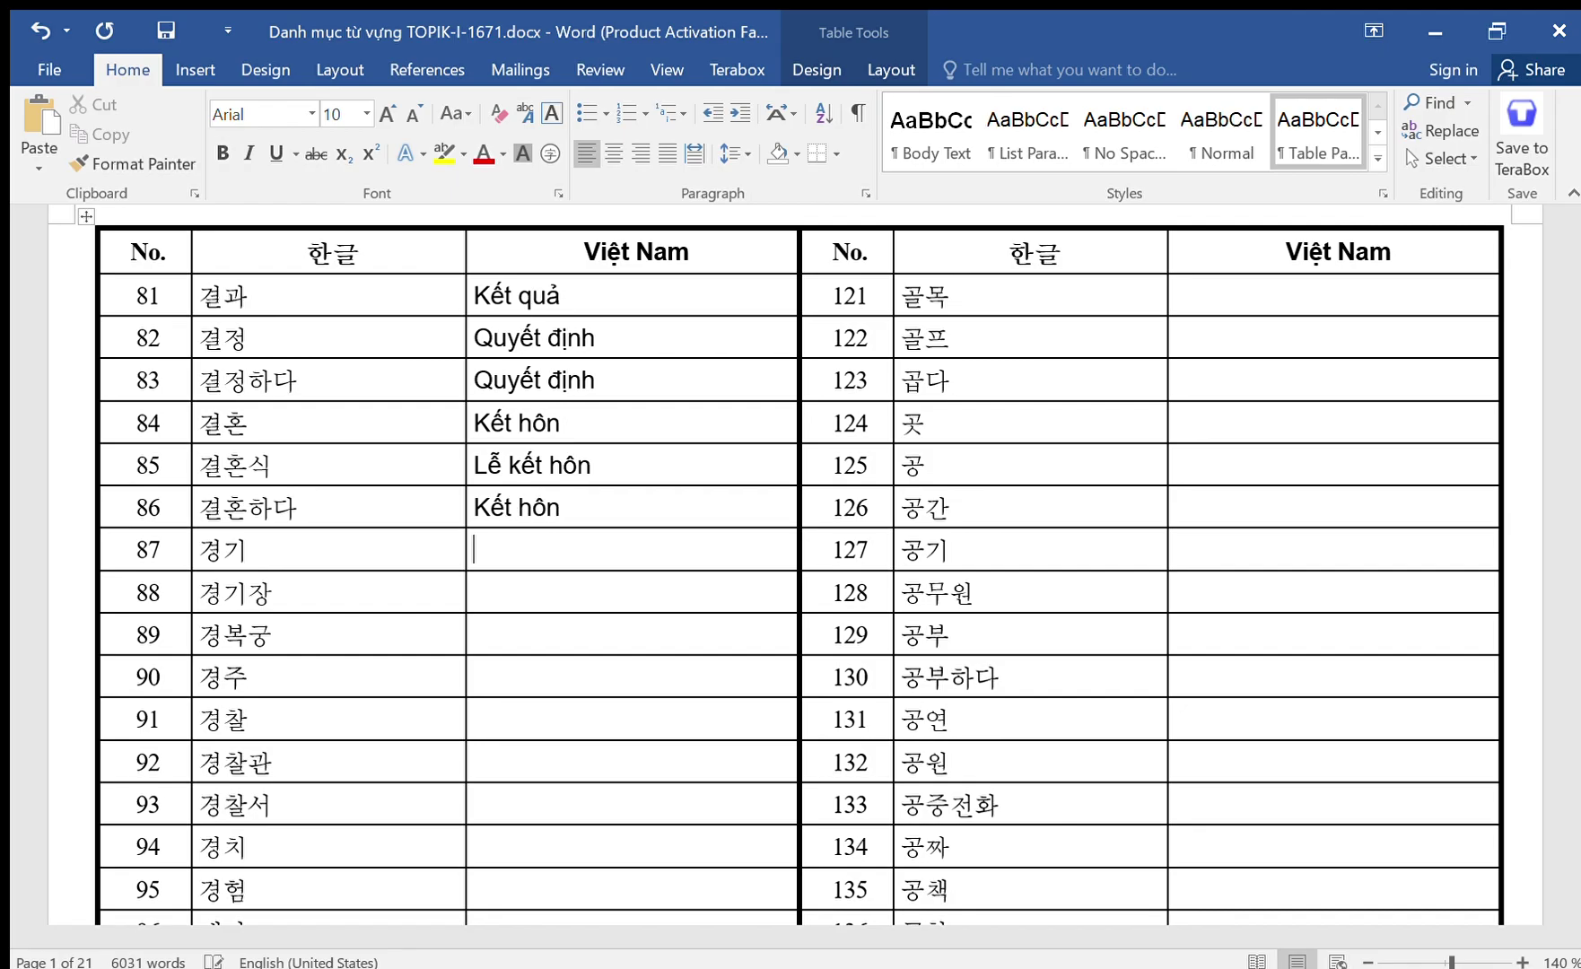
text(Trận đa)
text(u)
key(Down)
Enter "Sân vận động" with a capital S as the Vietnamese meaning of word 88, 경기장.
text(saia)
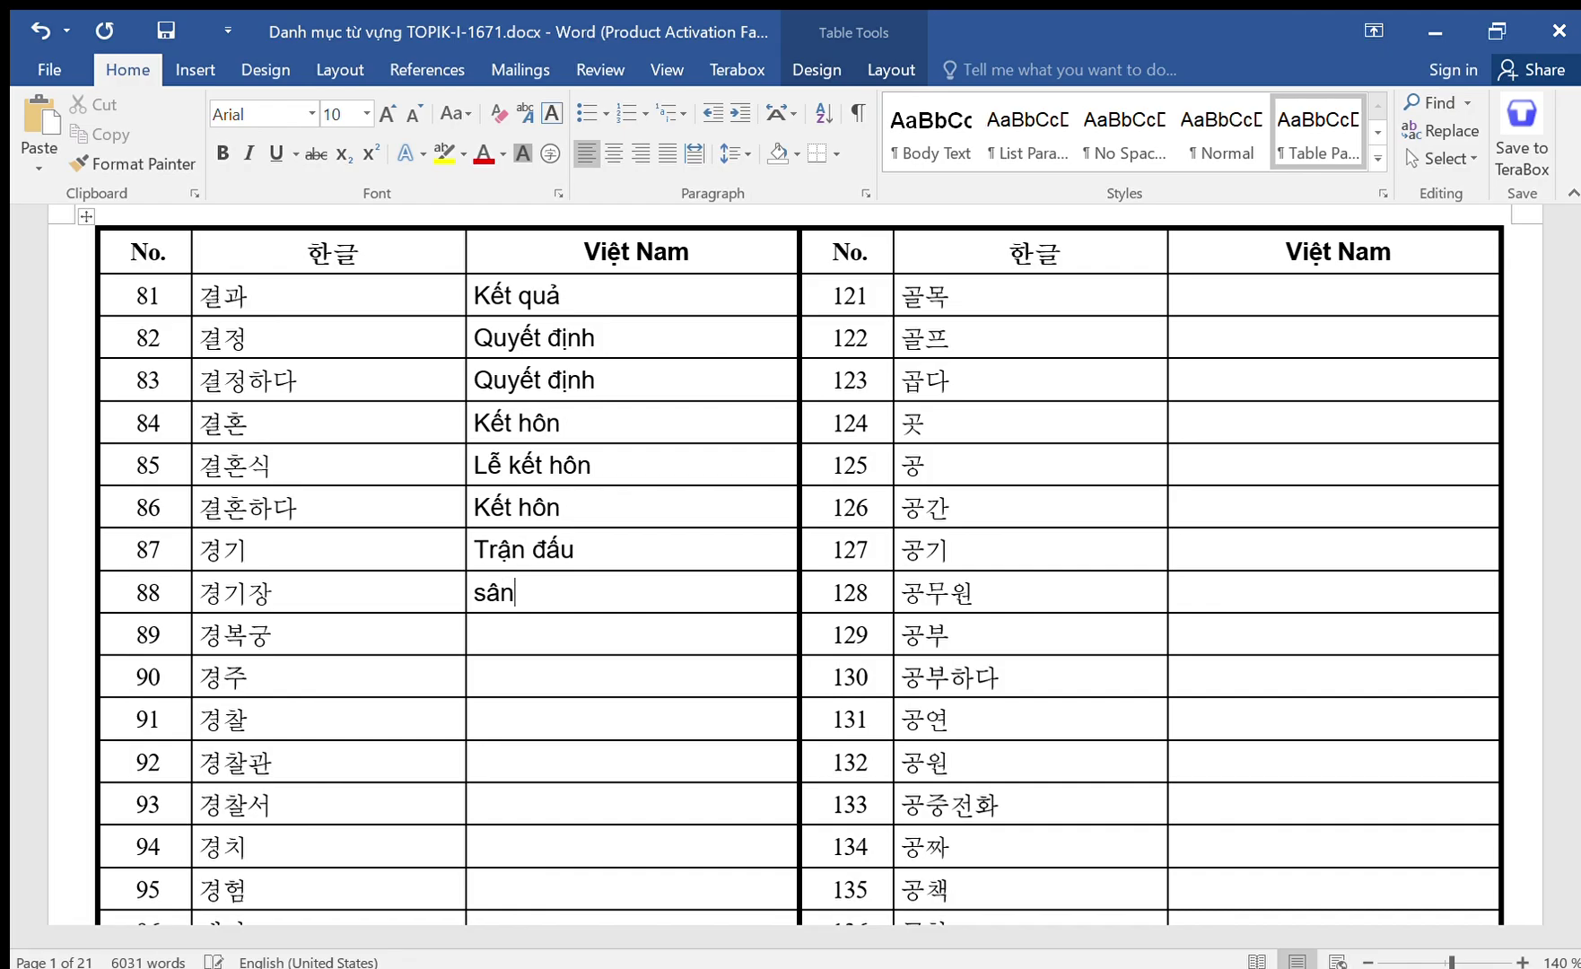
key(BackSpace)
key(BackSpace)
key(BackSpace)
text(Sân vận động)
key(Down)
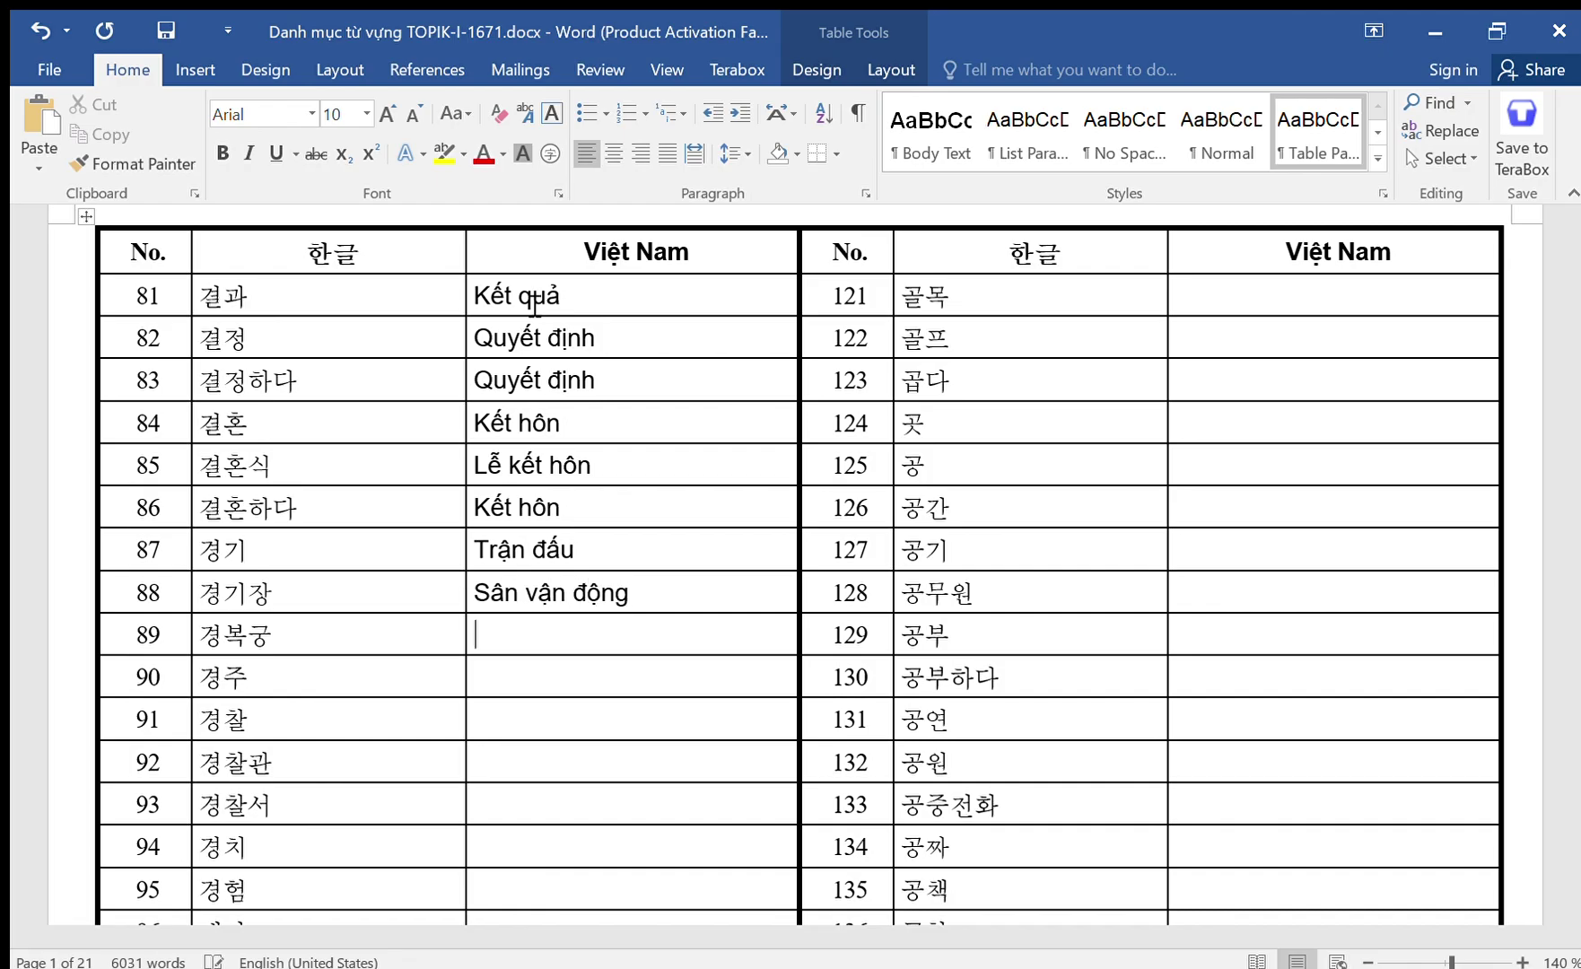
Enter "Cung điện Kyong Buk" as the Vietnamese meaning of word 89, 경복궁.
text(Cung diêngjd)
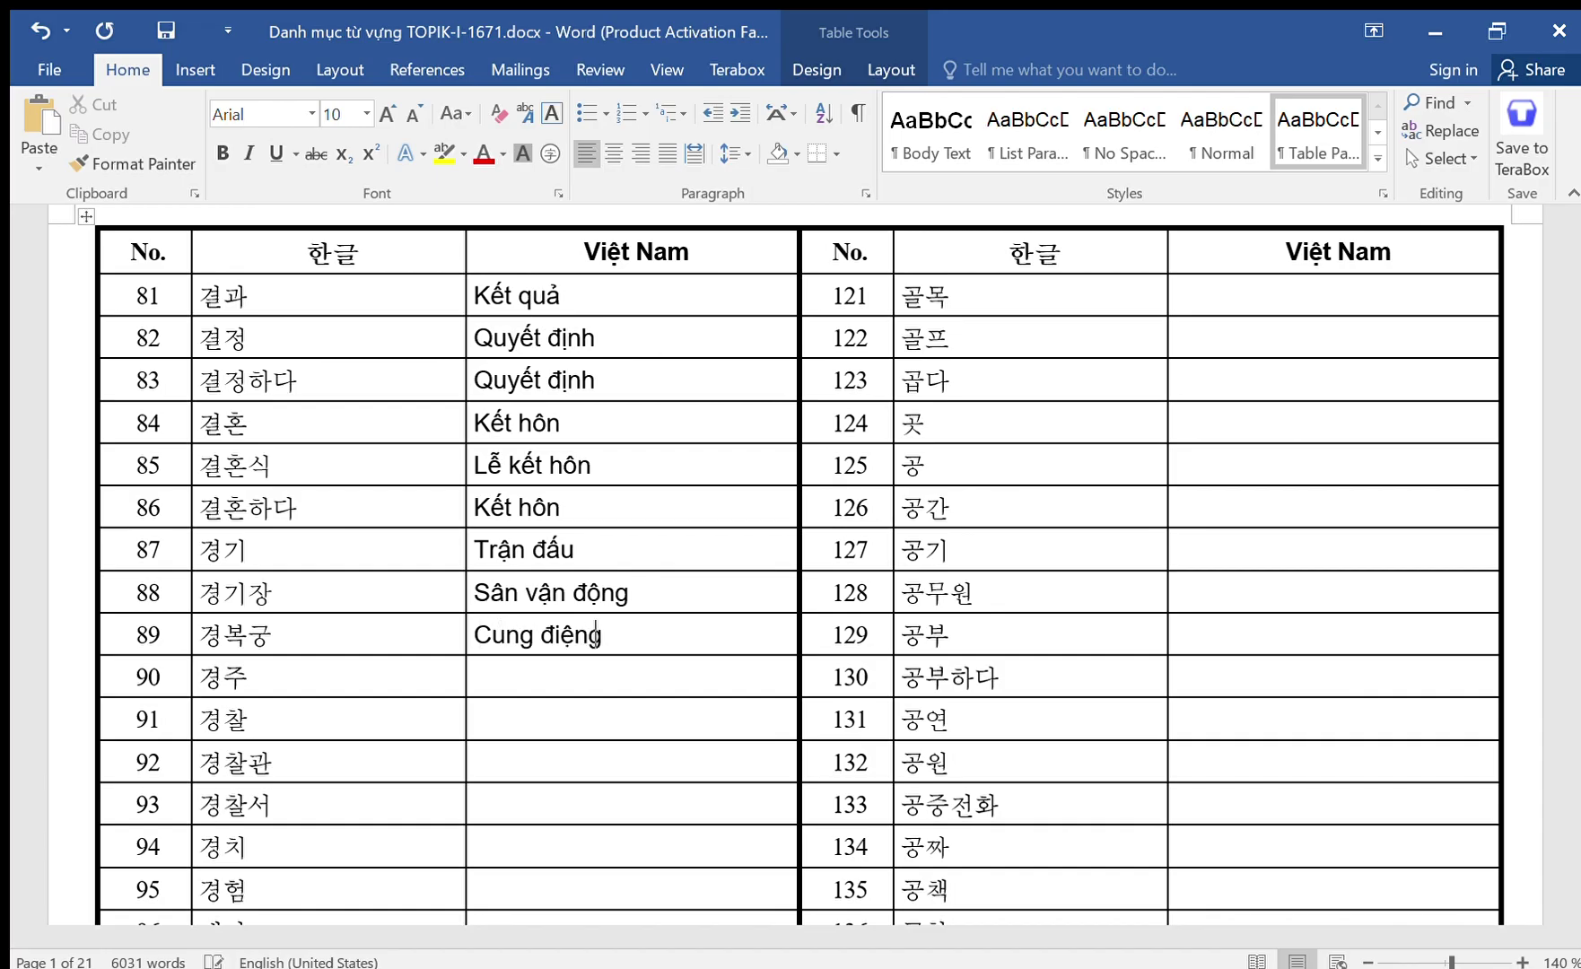
key(BackSpace)
text(Kyong Buk)
key(Down)
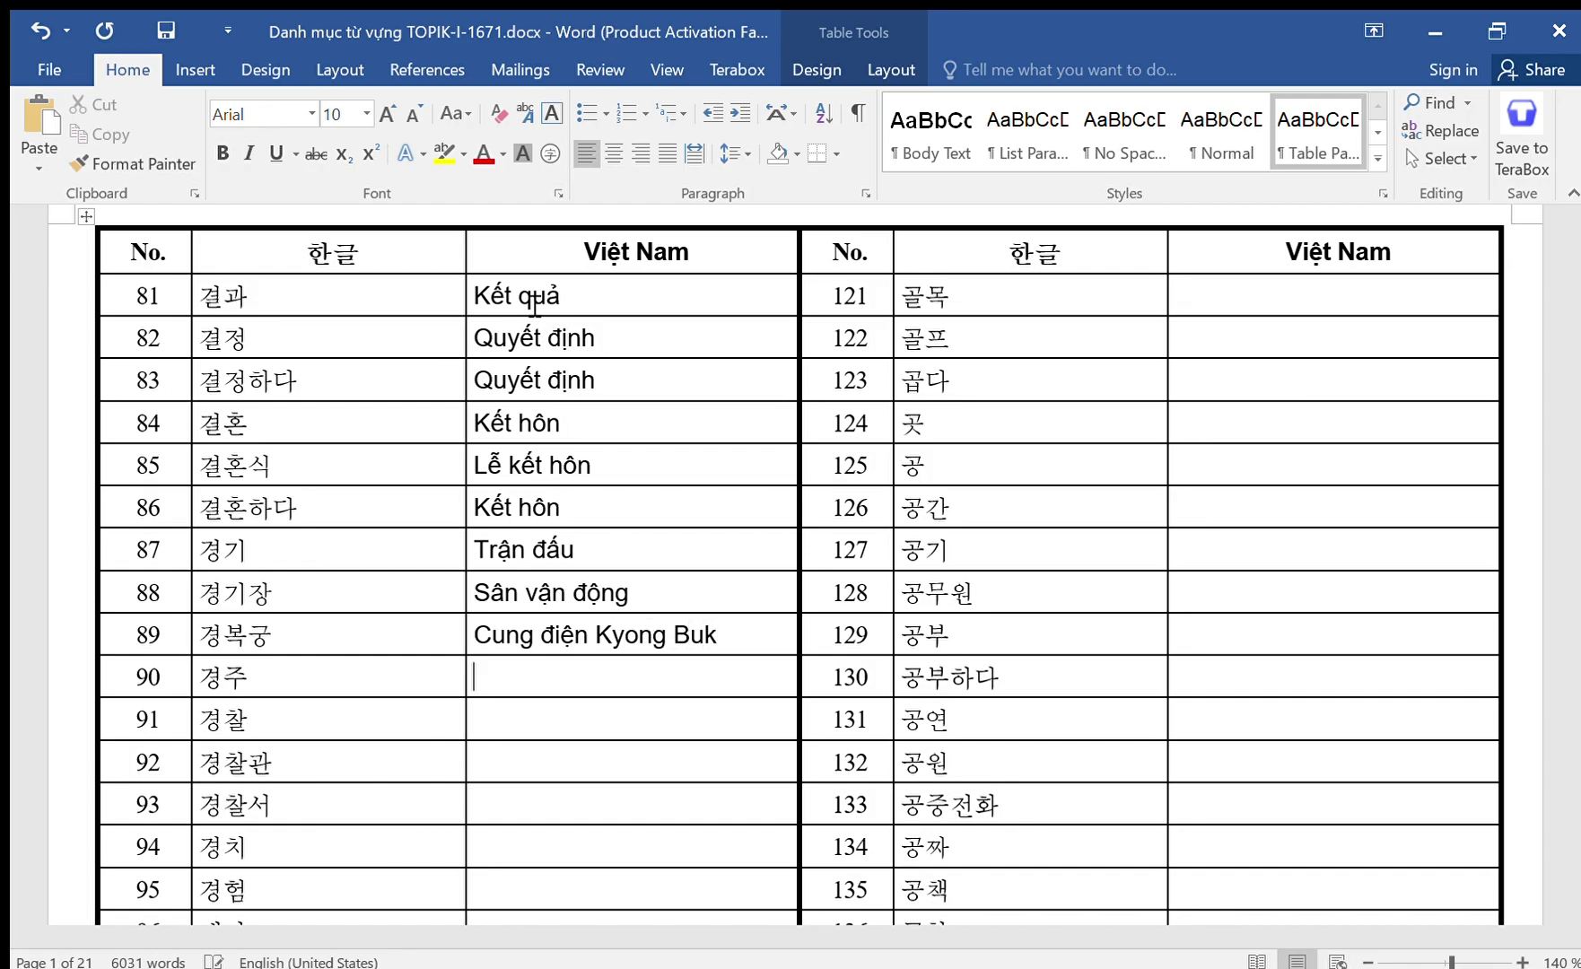
Enter "Tỉnh Gyeong Ju" as the Vietnamese meaning of word 90, 경주.
text(Tỉnh Gyeon)
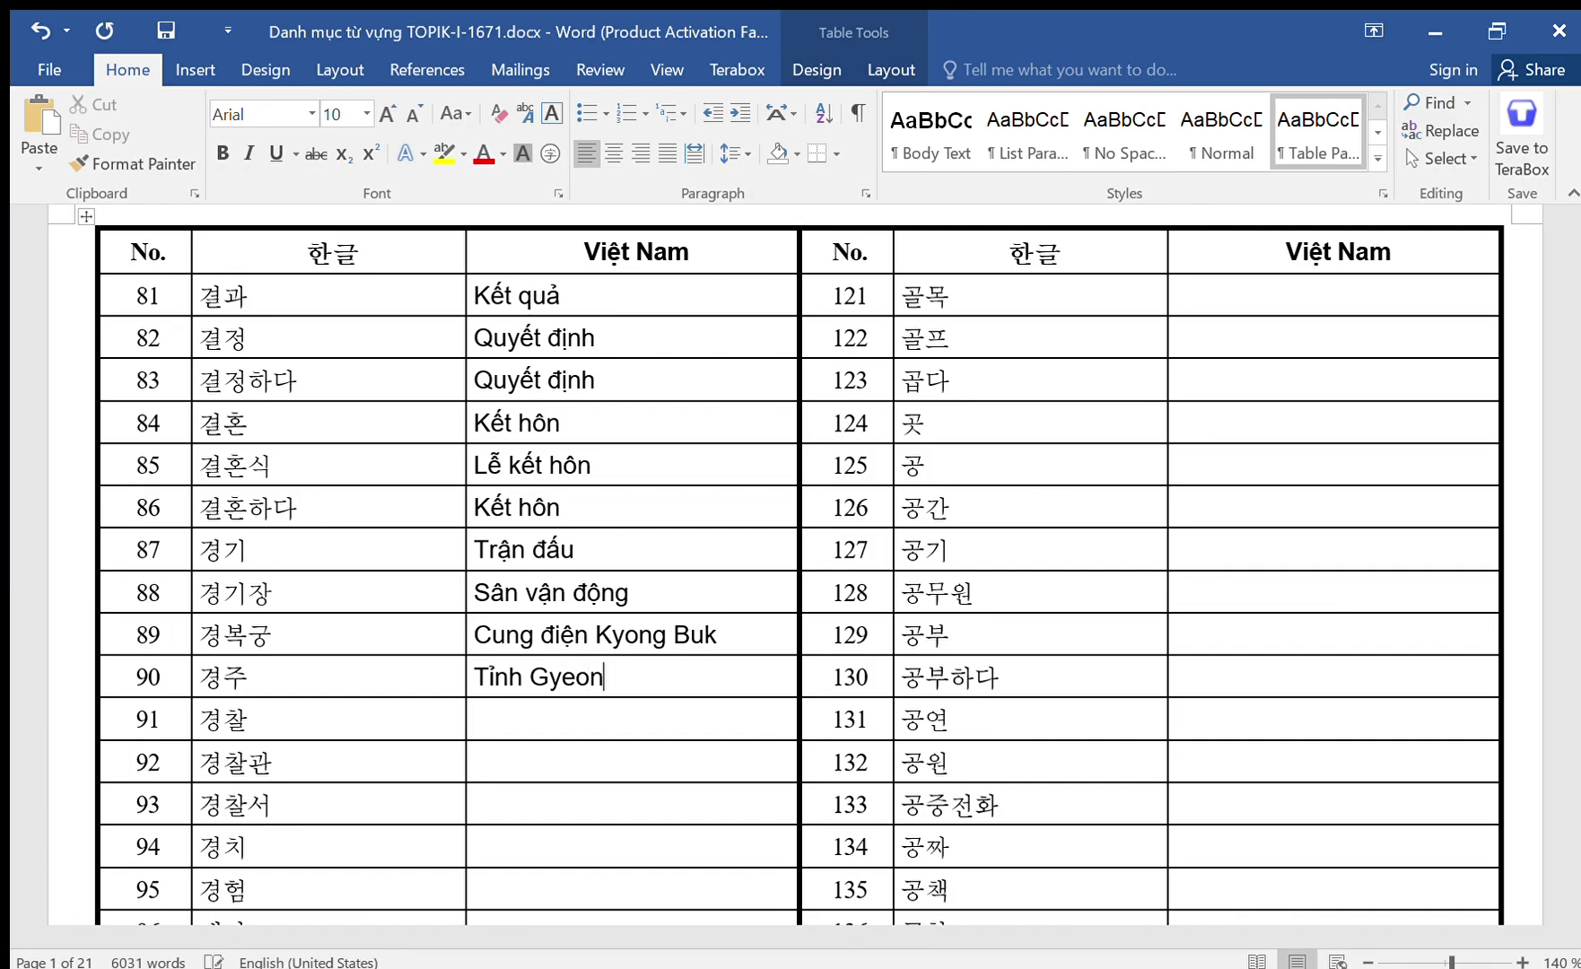
text(g c)
key(BackSpace)
text(ju)
key(BackSpace)
key(BackSpace)
text(Ju)
key(Down)
Enter "Cảnh sát", "Nhân viên cảnh sát" and "Sở cảnh sát" as the Vietnamese meanings of words 91 to 93.
text(Cảnh s)
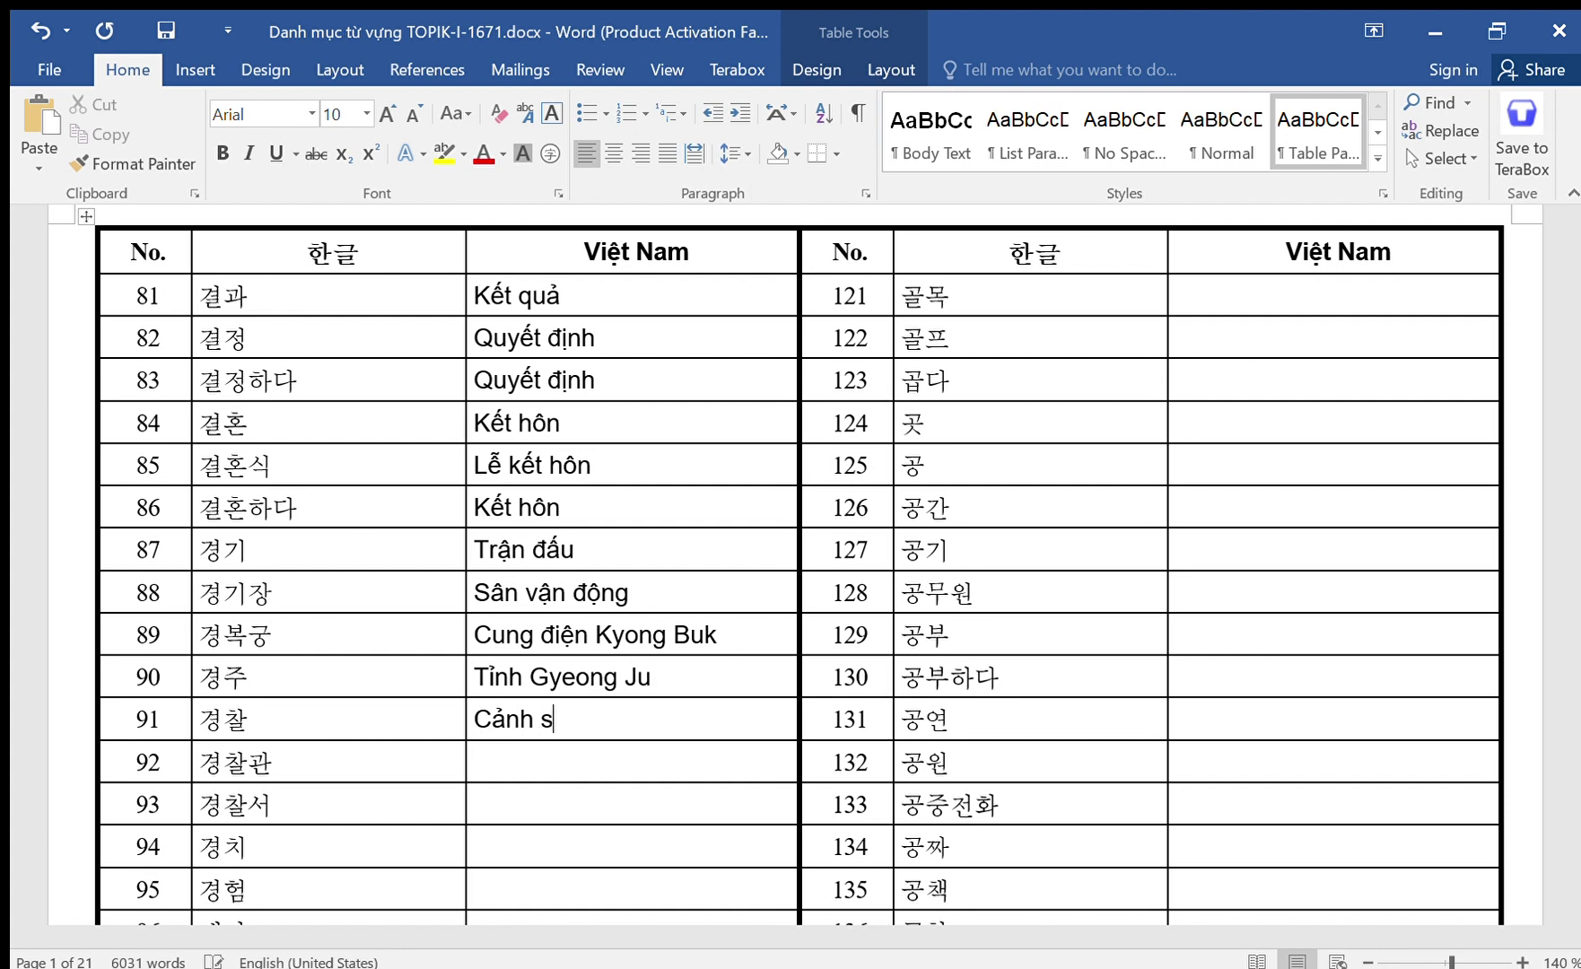
text(ast)
text(Nhân viên ca)
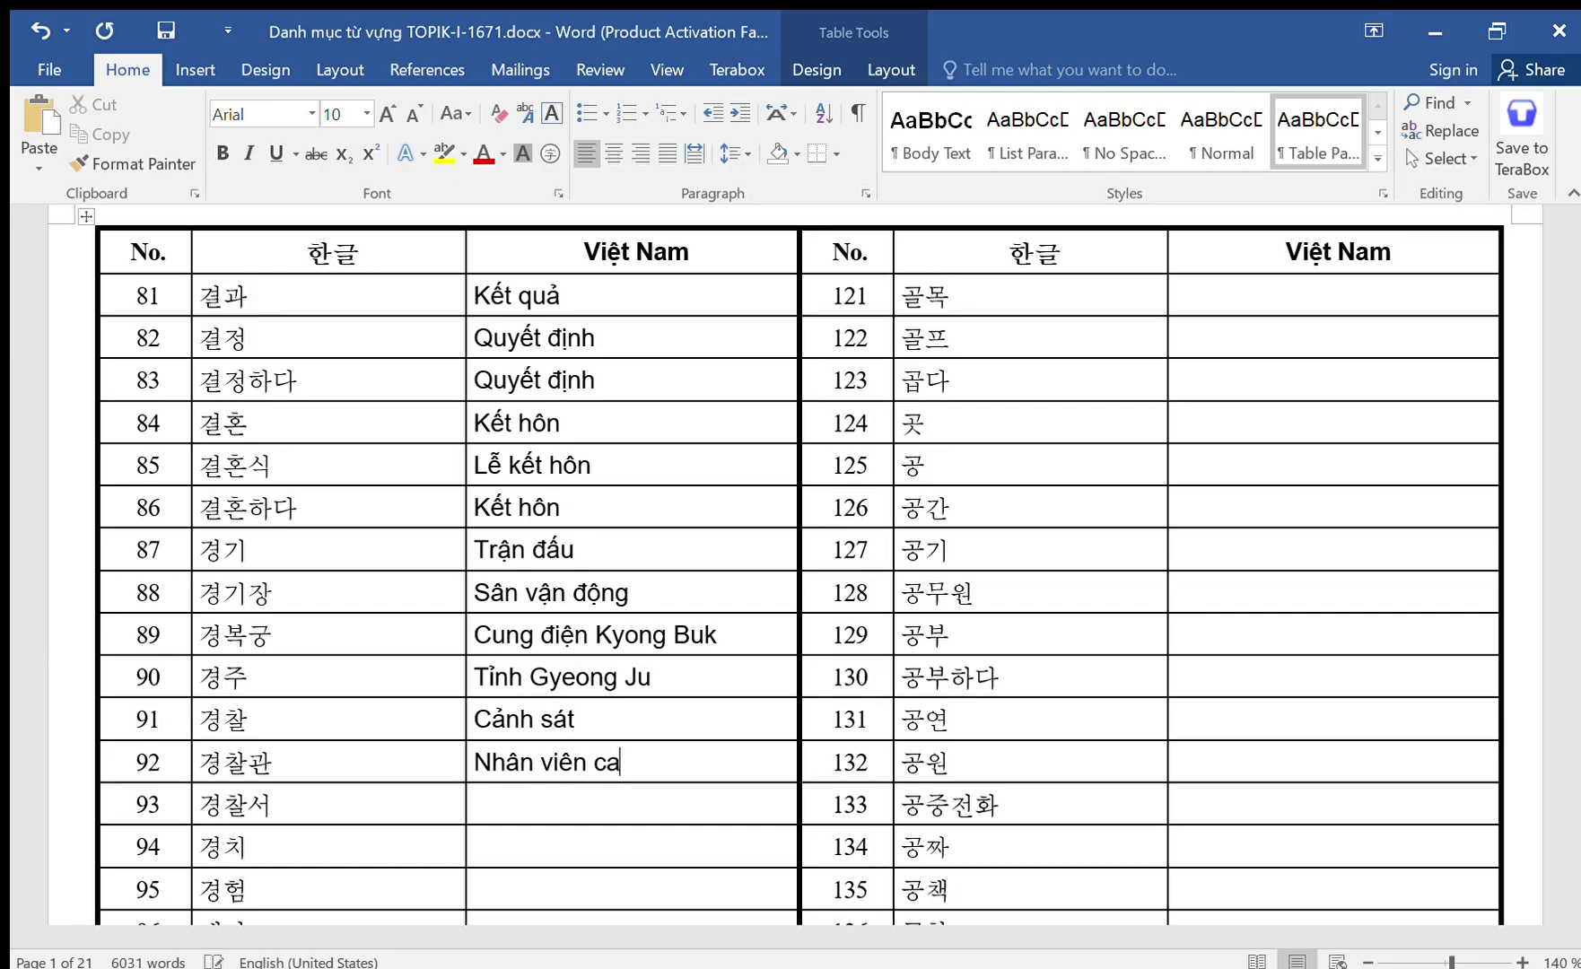
text(nhr saSowr canhr sats)
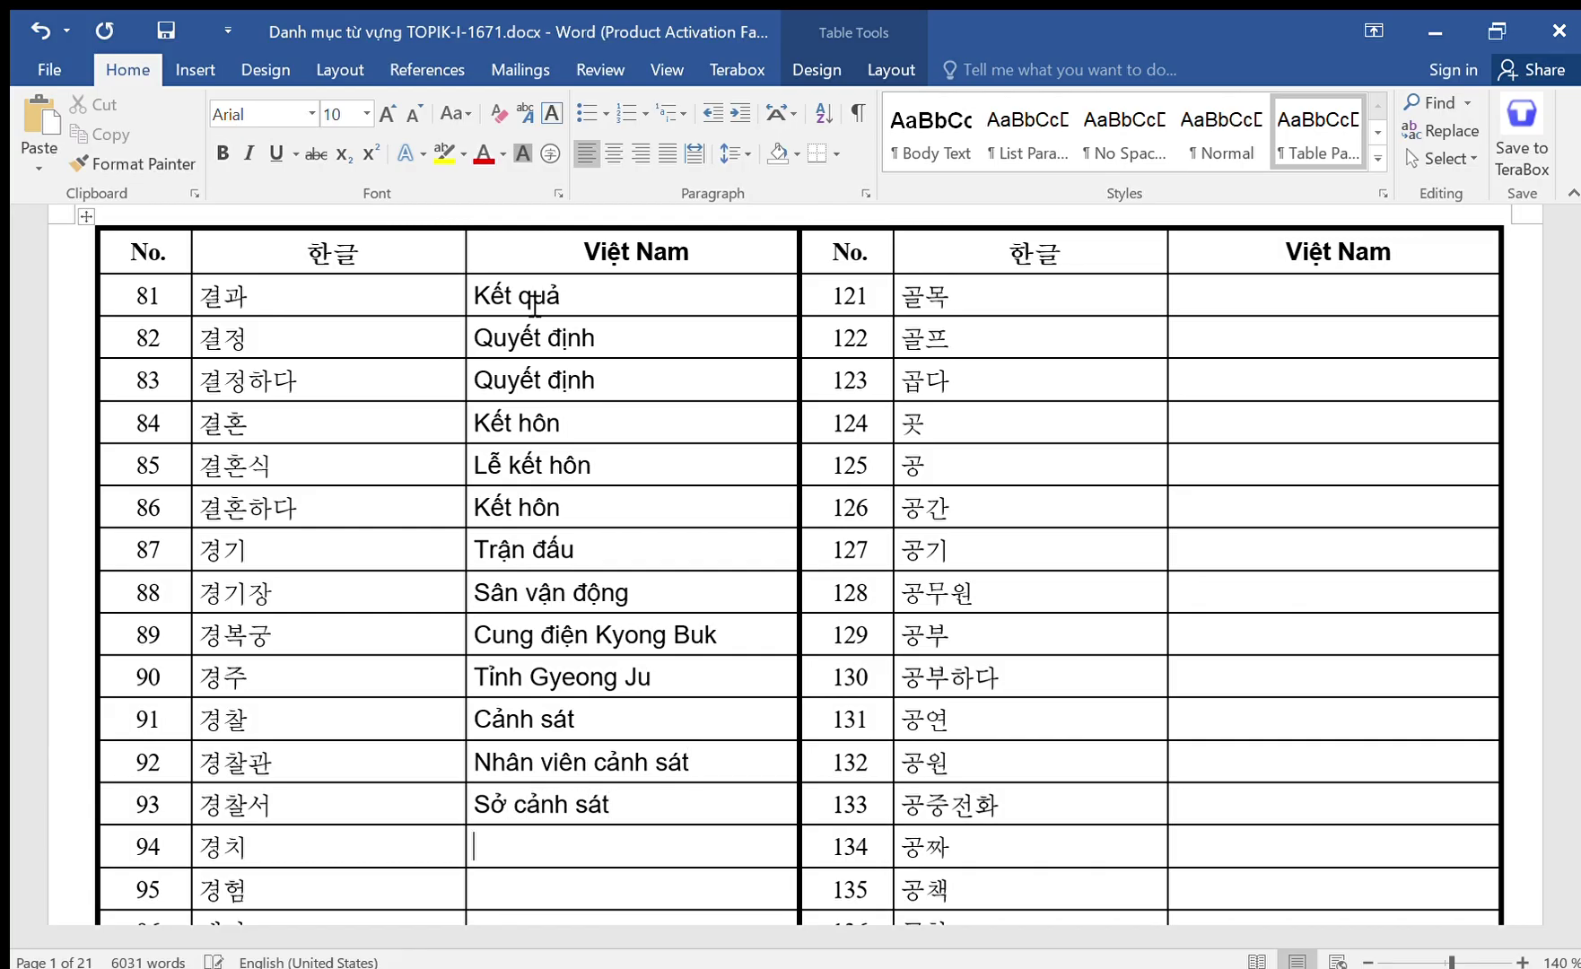
Enter "Cảnh đẹp" as the Vietnamese meaning of word 94, 경치, and "Kinh nghiệm" for word 95, 경험.
text(Canhr ddejp)
key(Down)
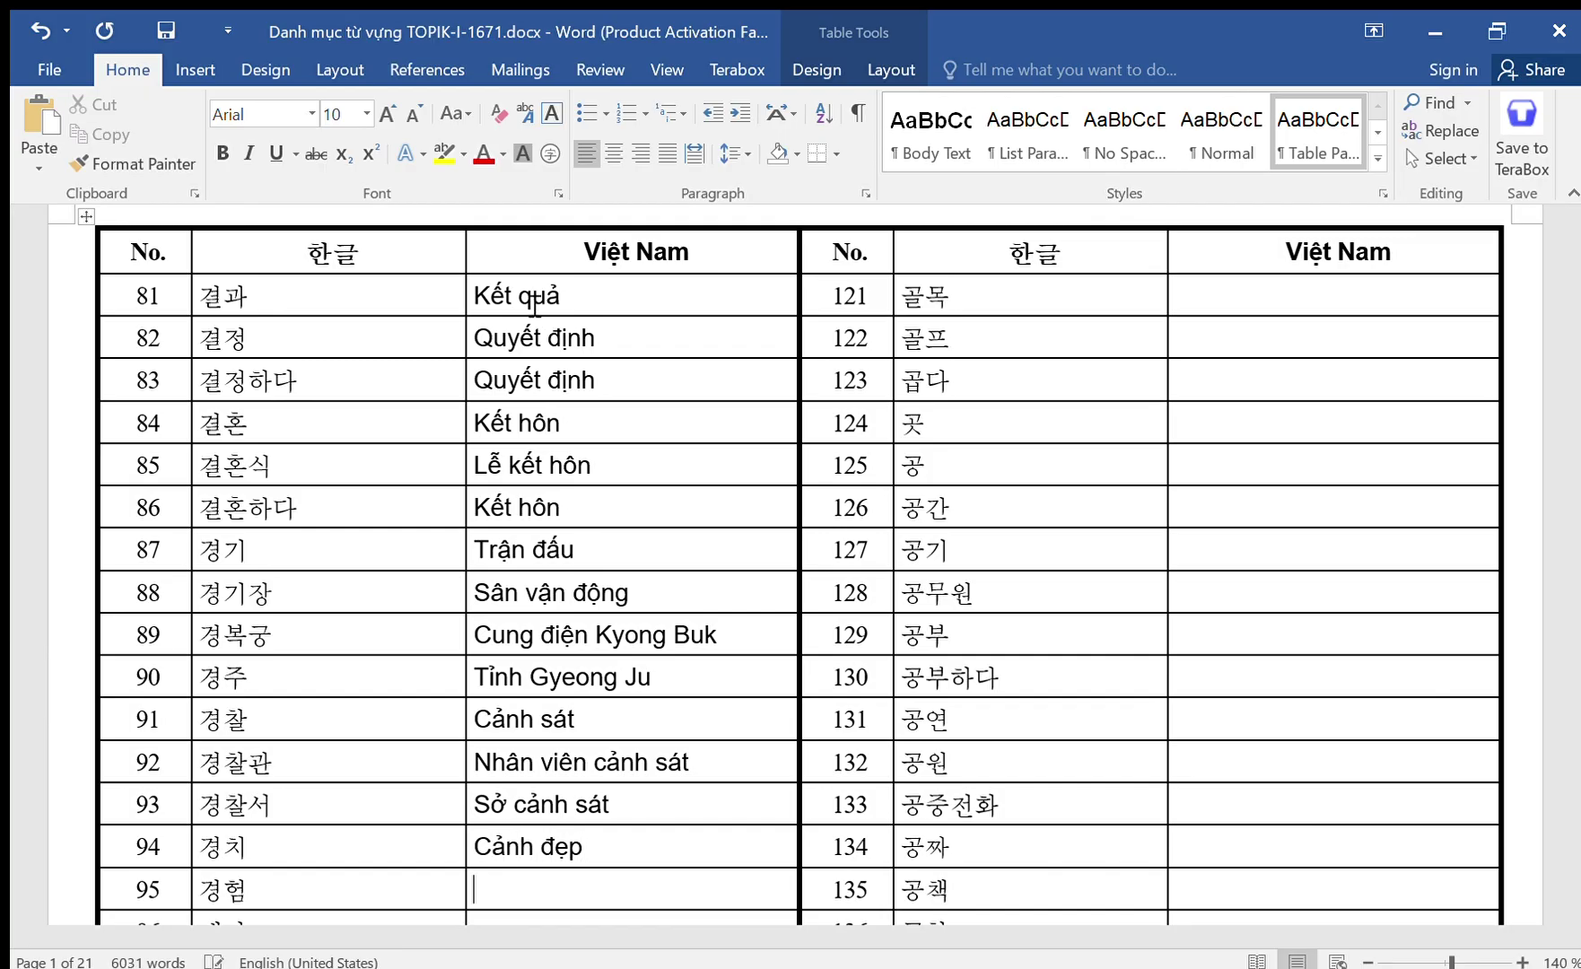
text(Kinh nghieemj)
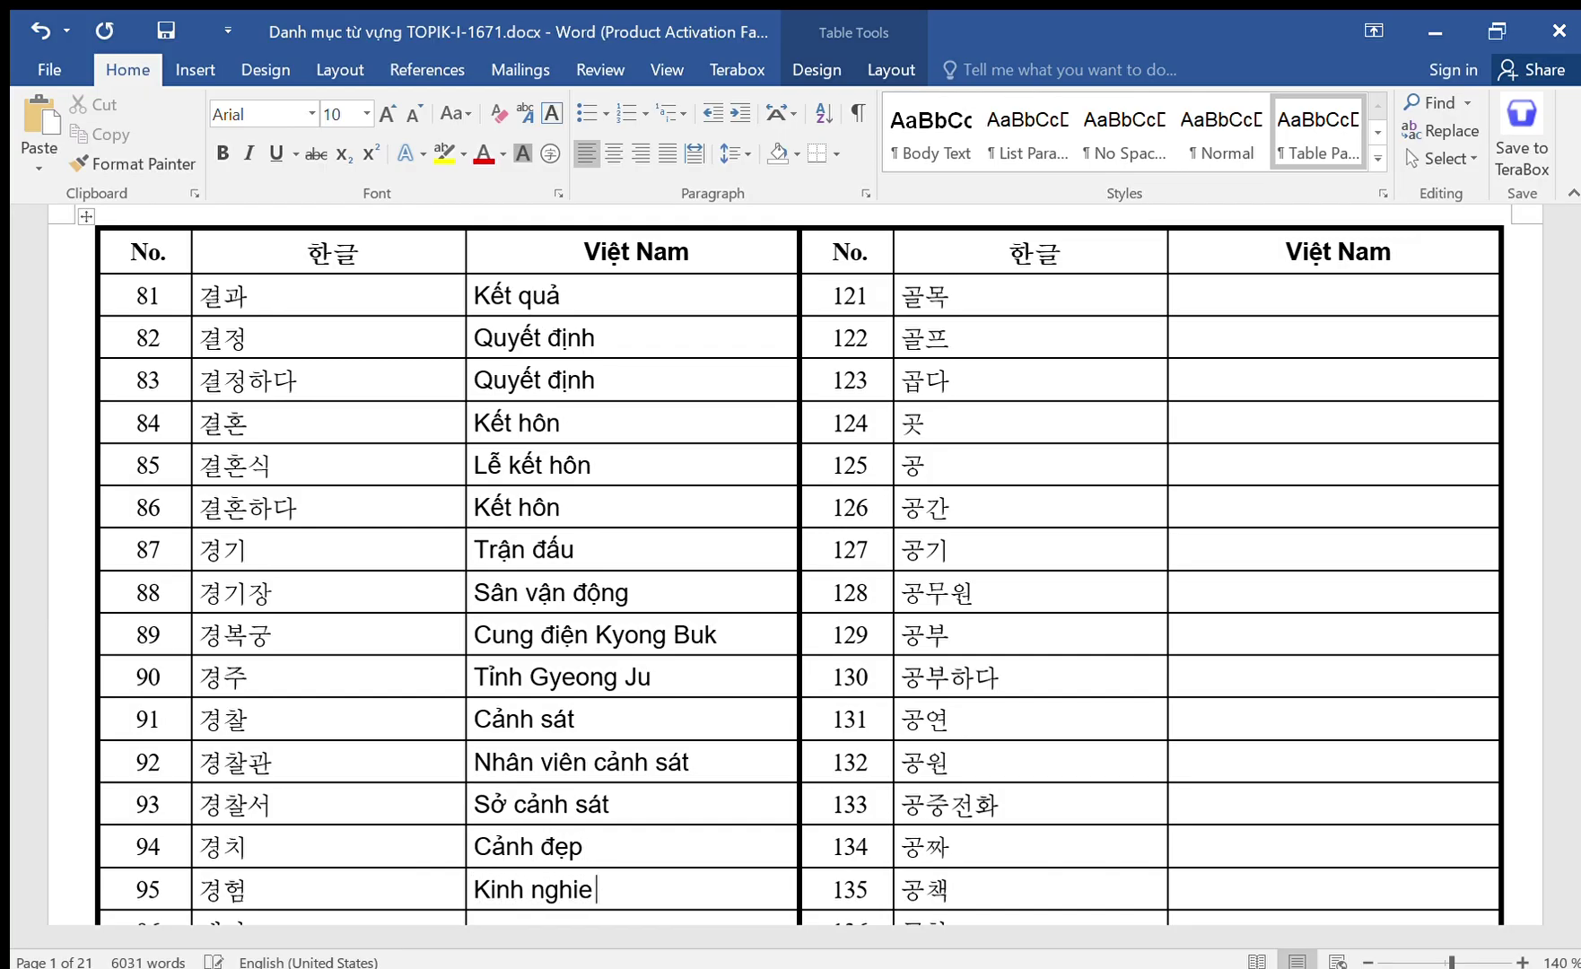
key(Down)
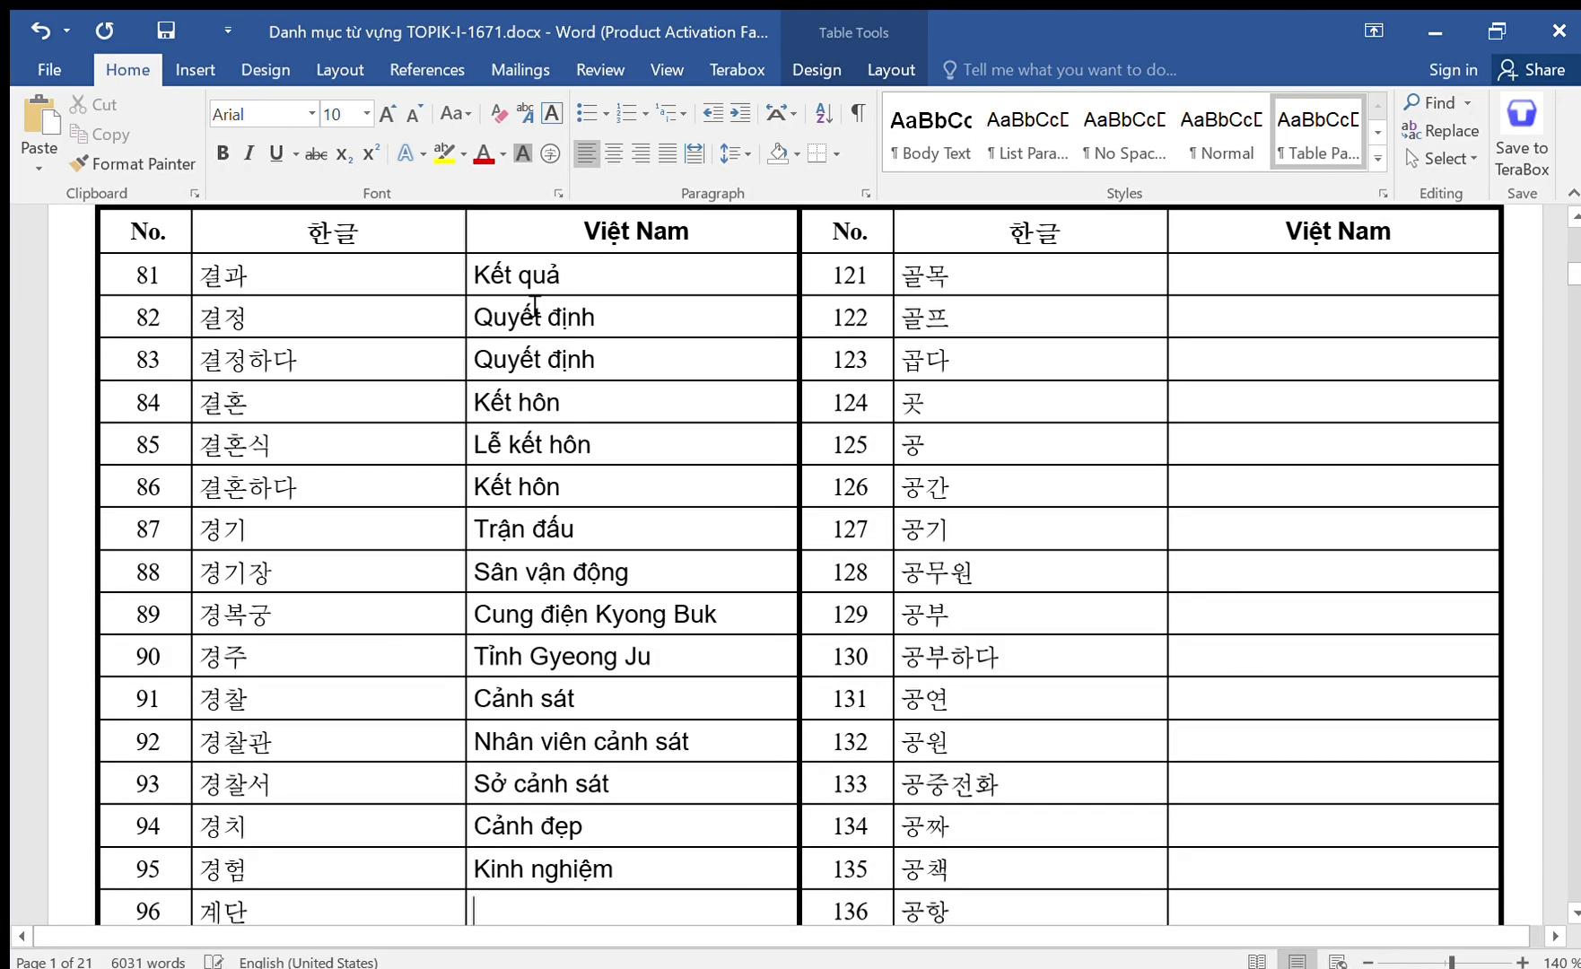
Enter "Cầu thang" as the Vietnamese meaning of word 96, 계단, and "Trứng" for word 97, 계란.
text(Caauf than)
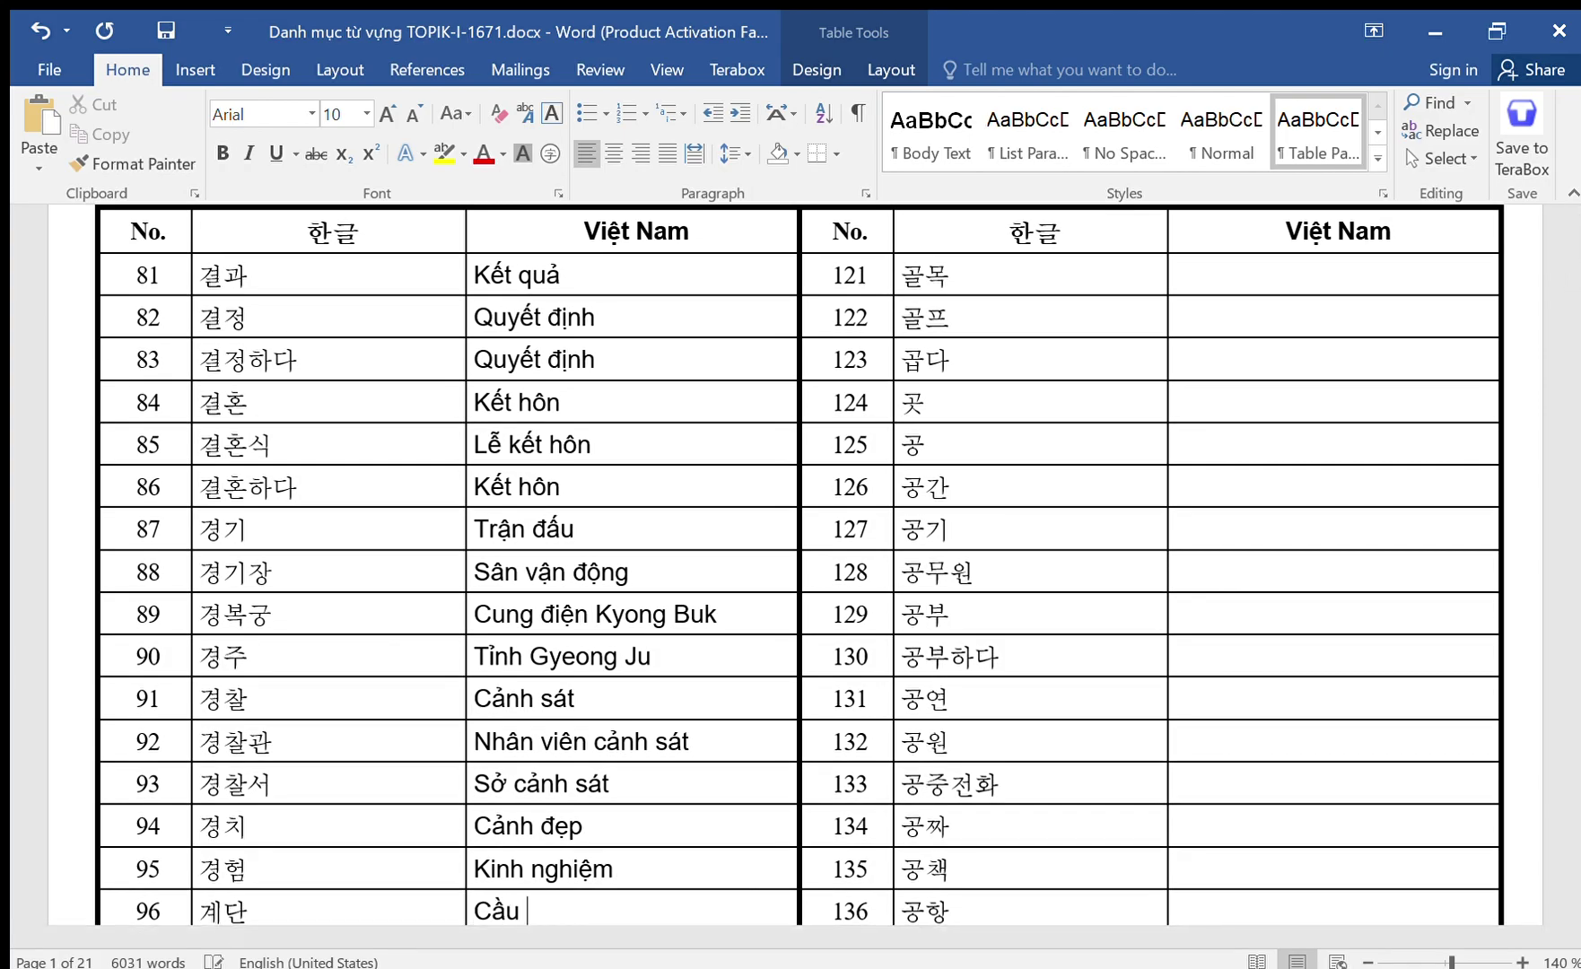
text(g)
key(Down)
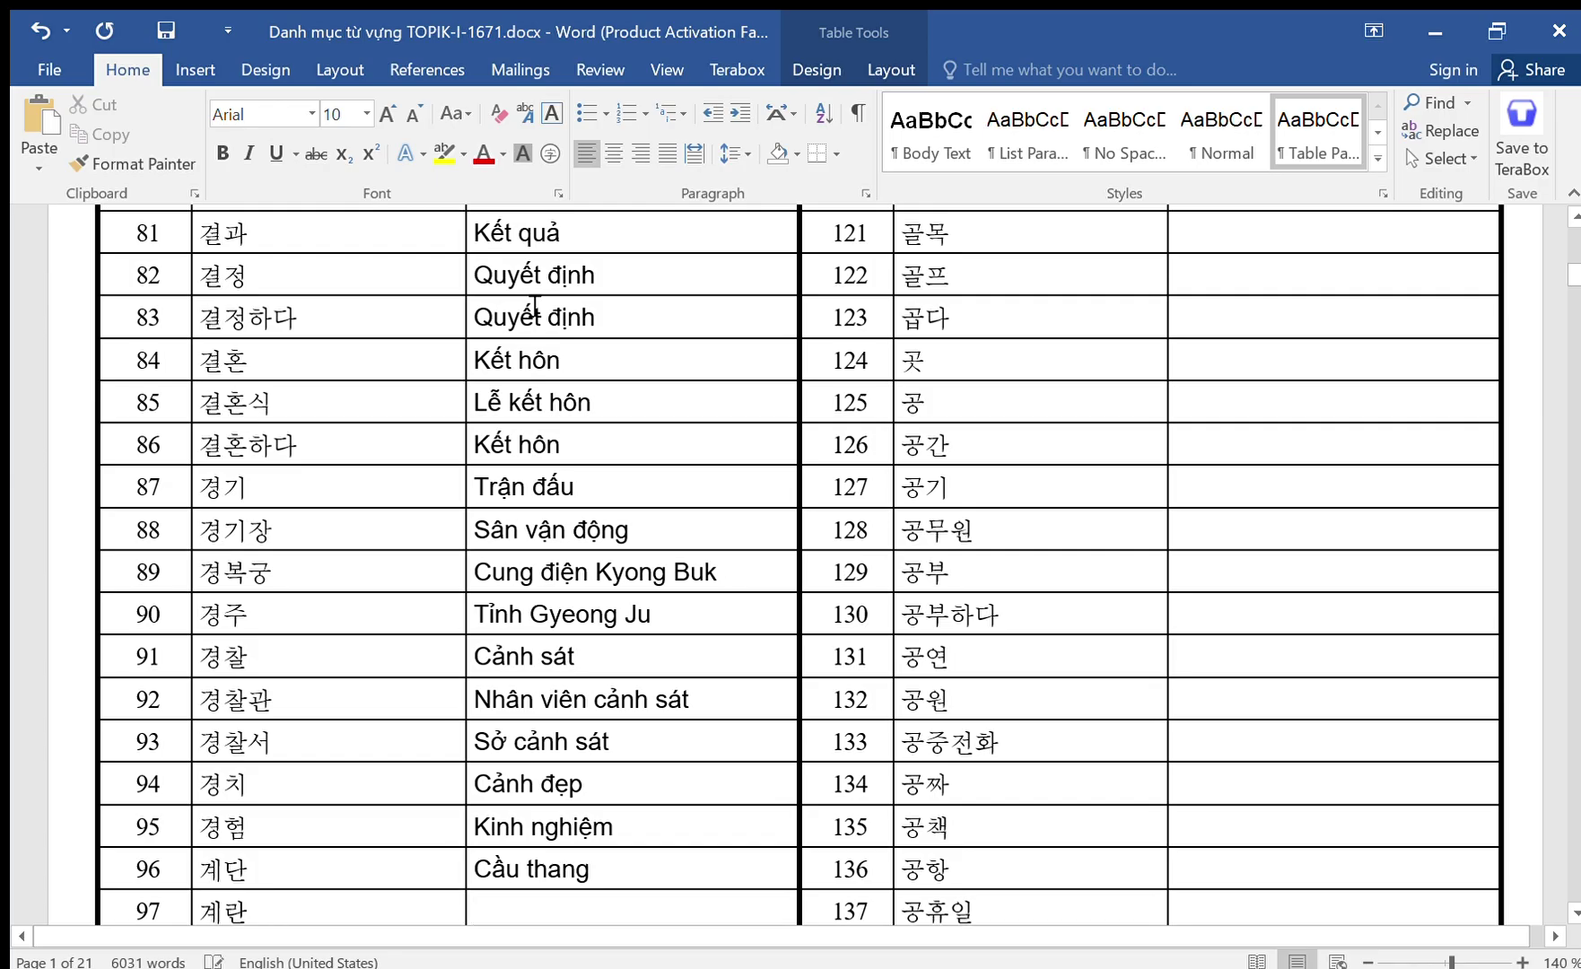
text(Truwngs)
key(Down)
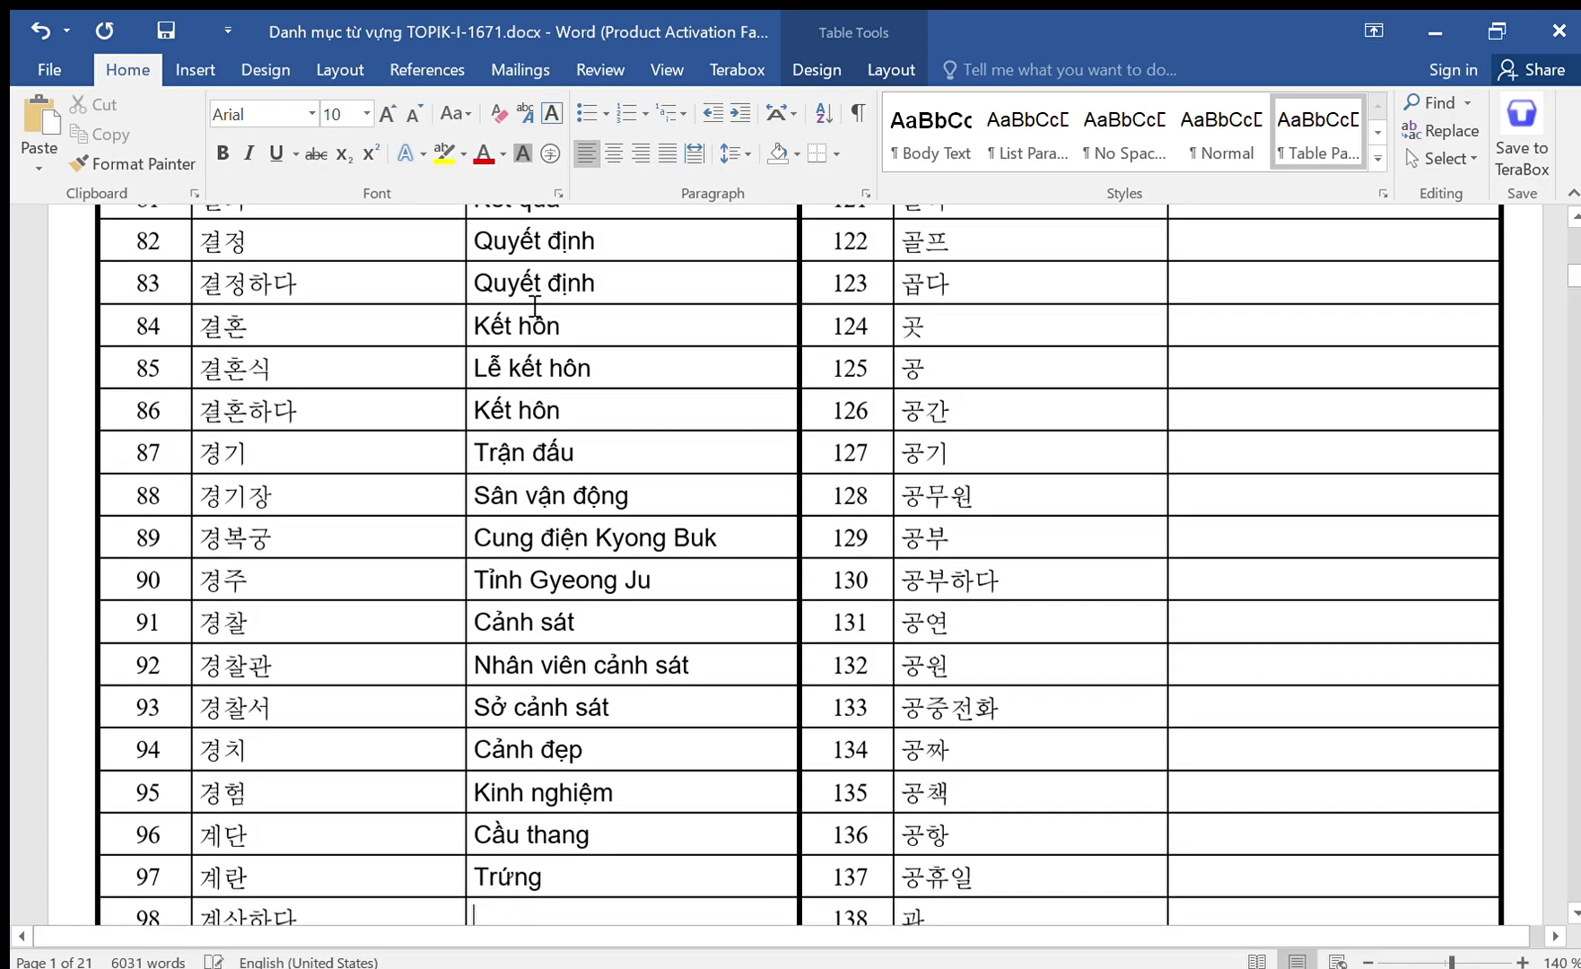
Enter "Tính toán" as the Vietnamese meaning of word 98, 계산하다.
text(Tin)
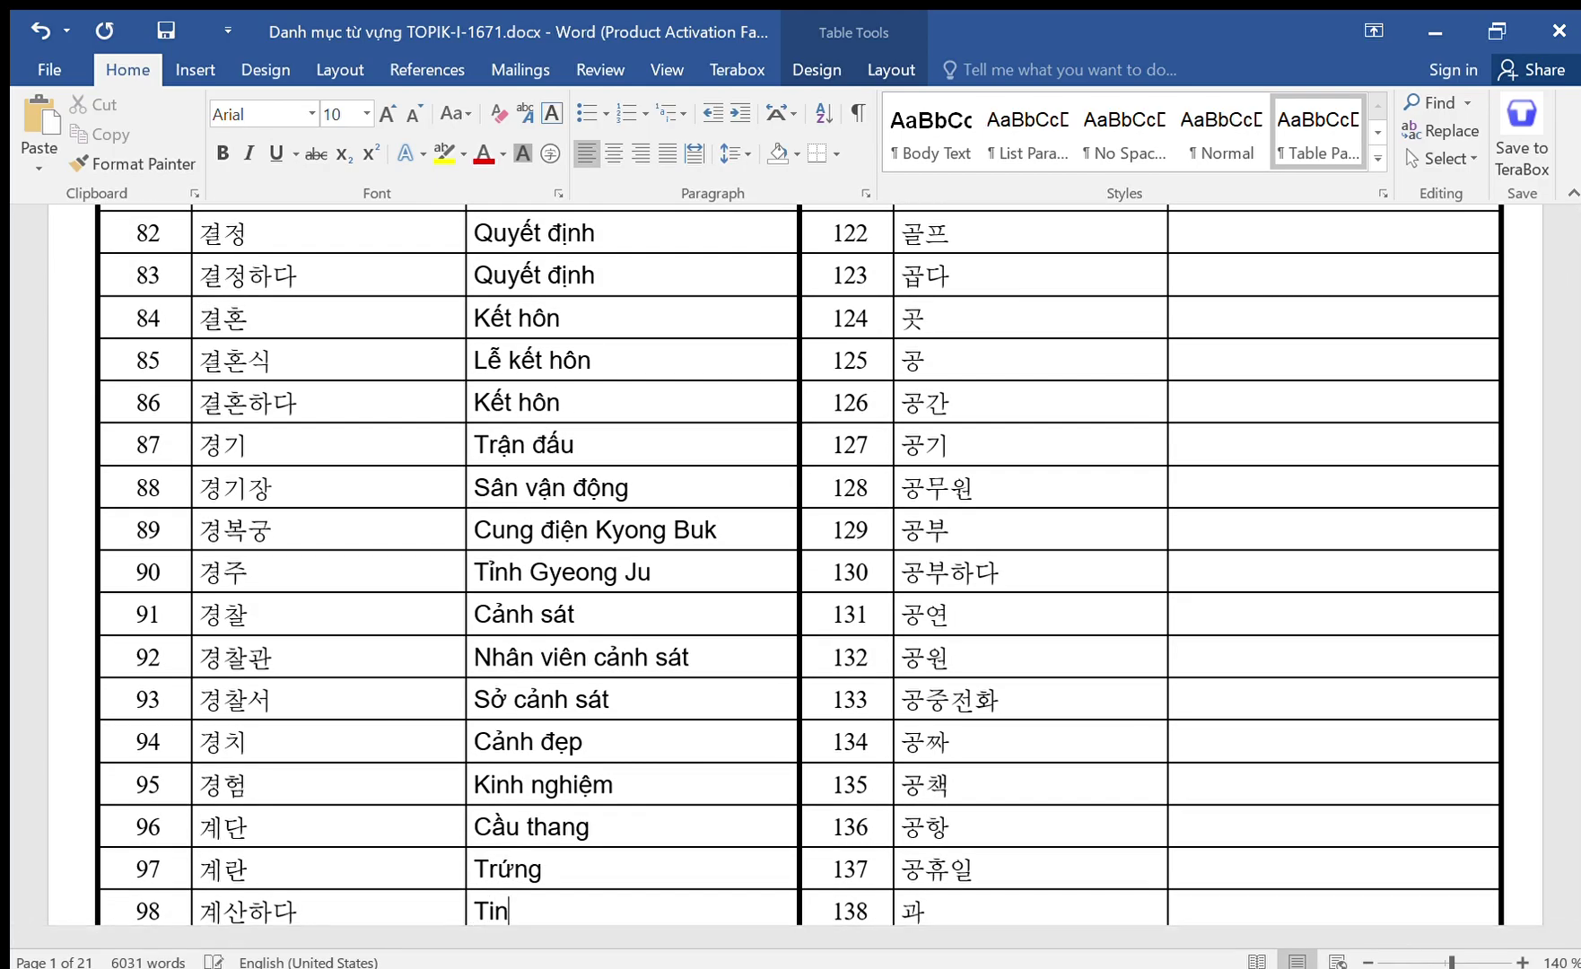
text(hs toans)
key(Down)
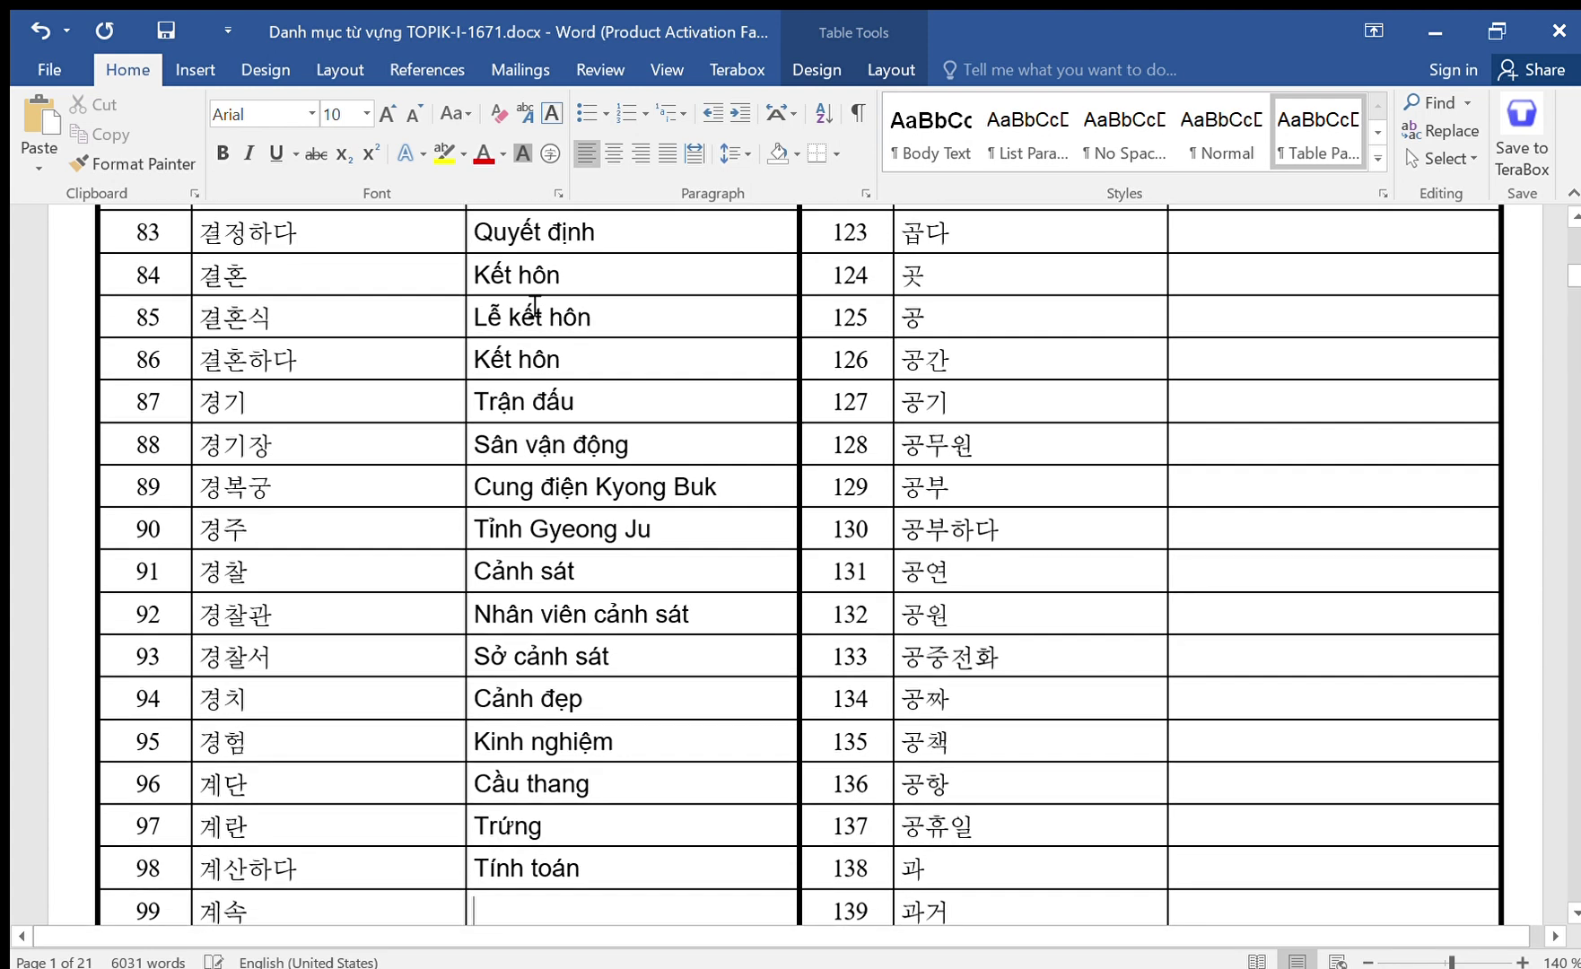
Enter "Liên tục" as the Vietnamese meaning of word 99, 계속, and "Có. Ở" for word 100, 계시다.
text(Lie)
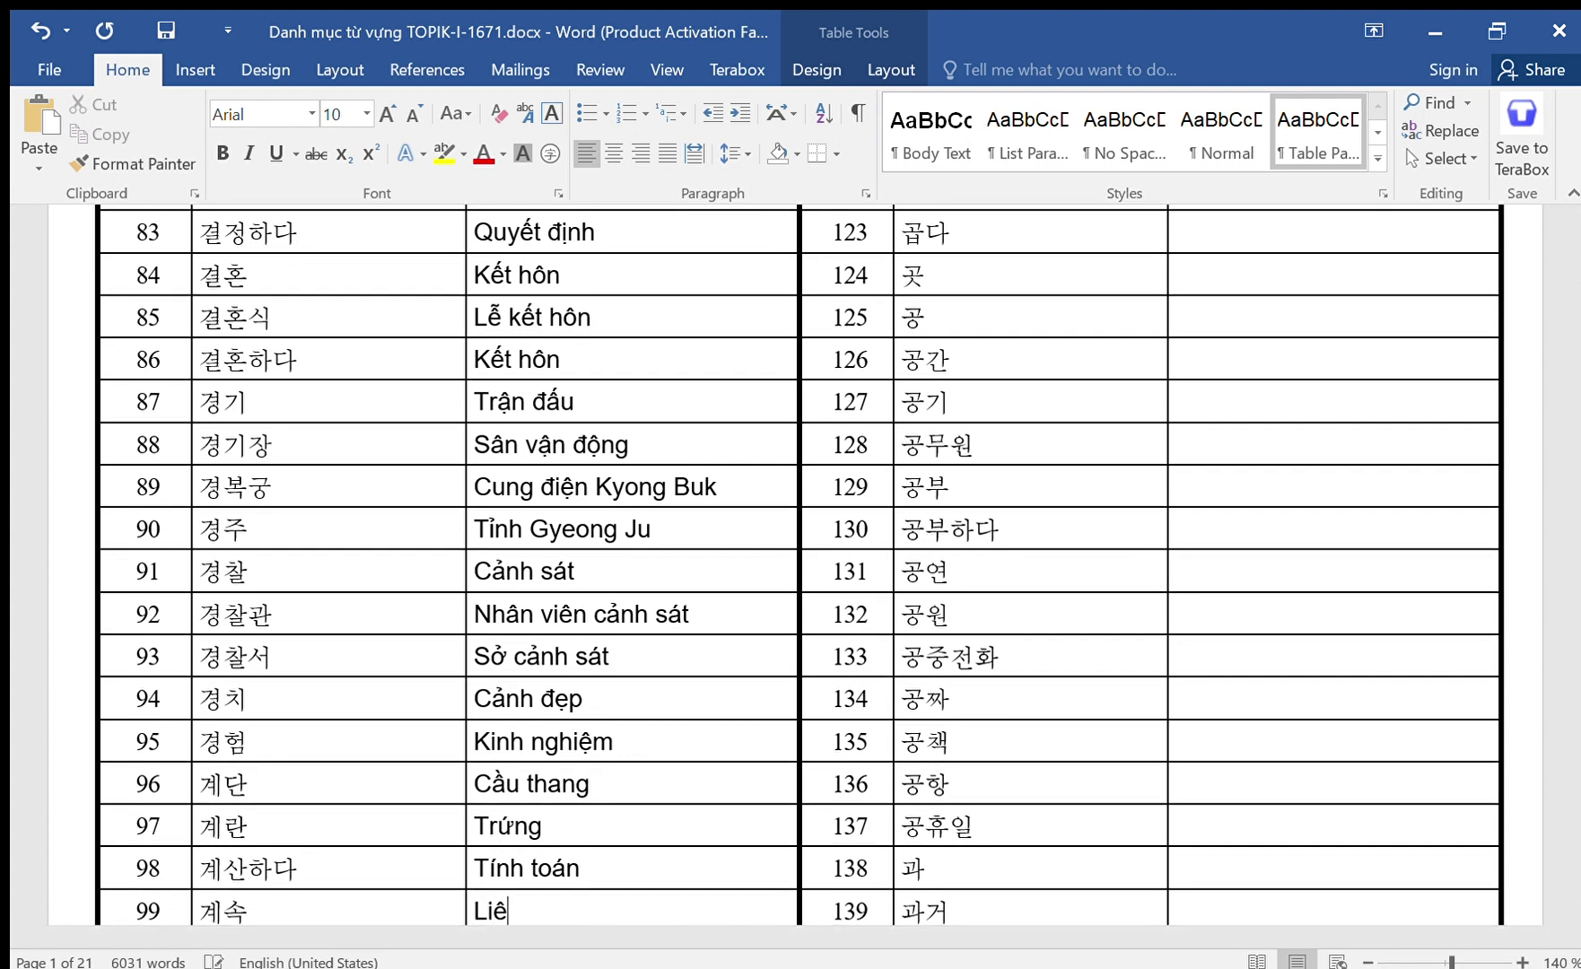
text(en tucj)
key(Down)
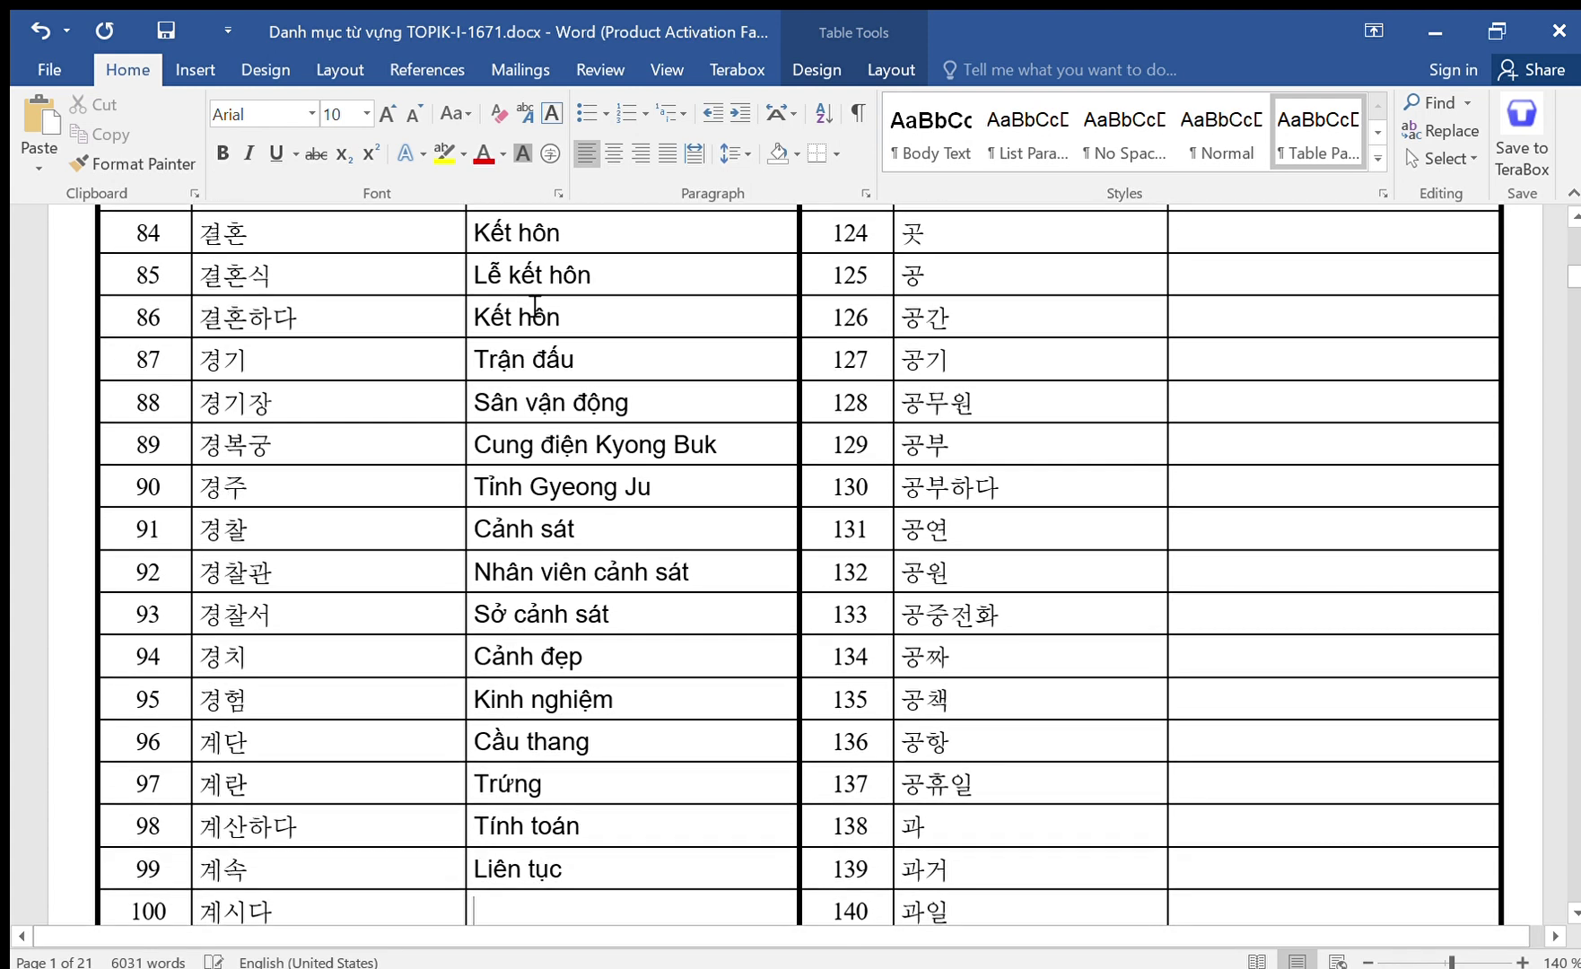
text(Có. )
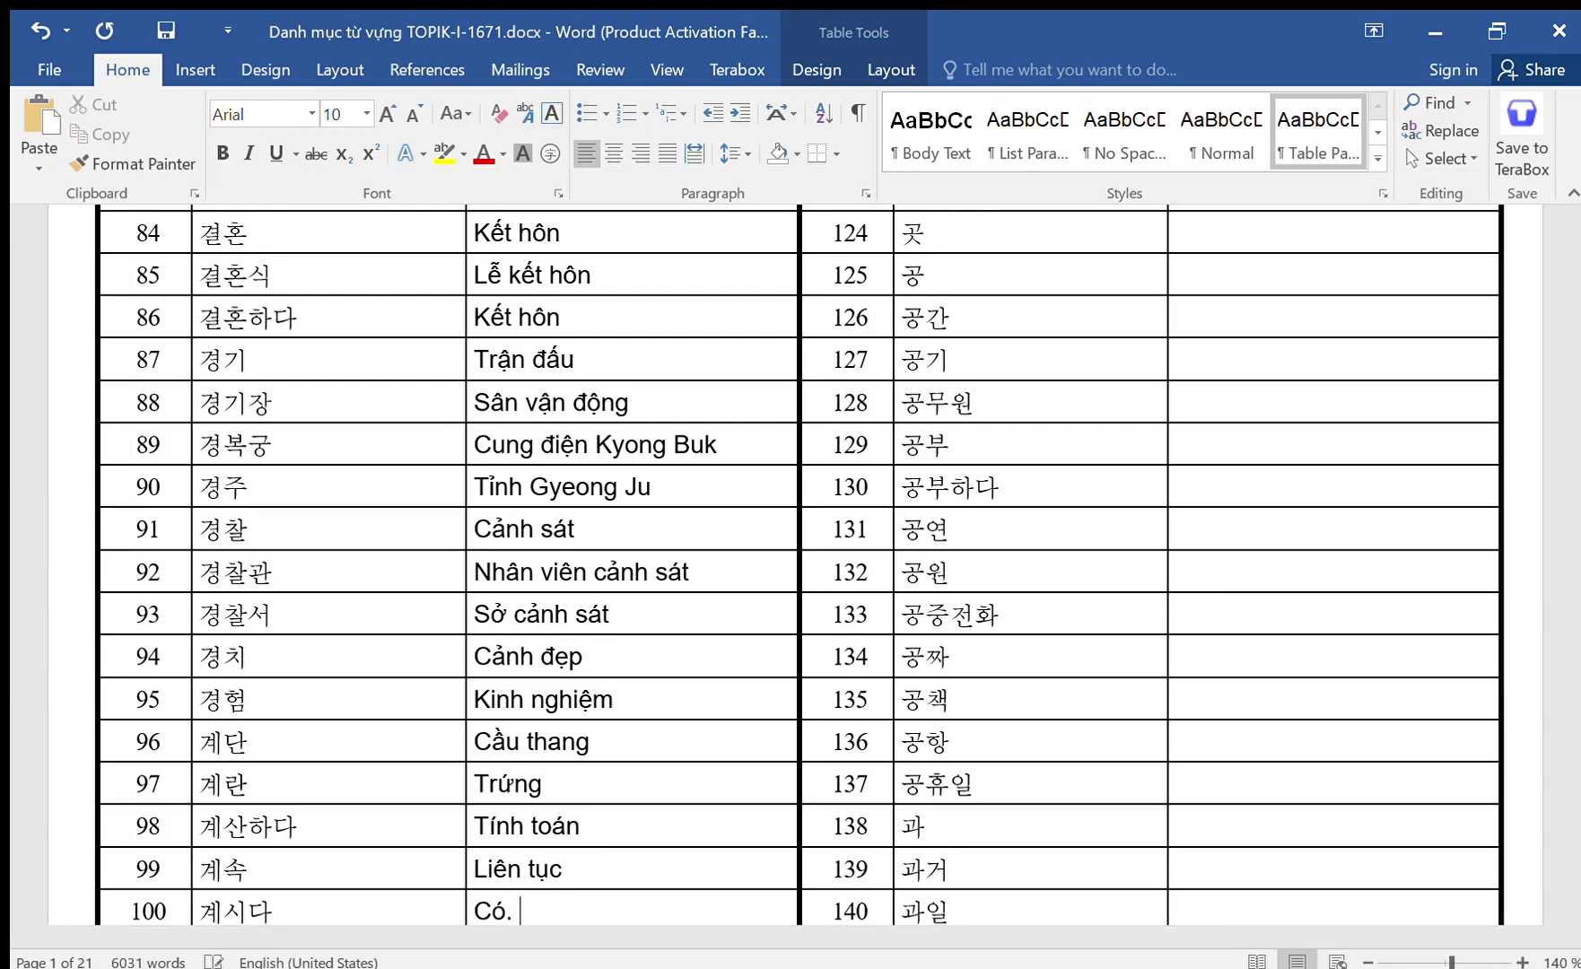
text(Ở)
key(Down)
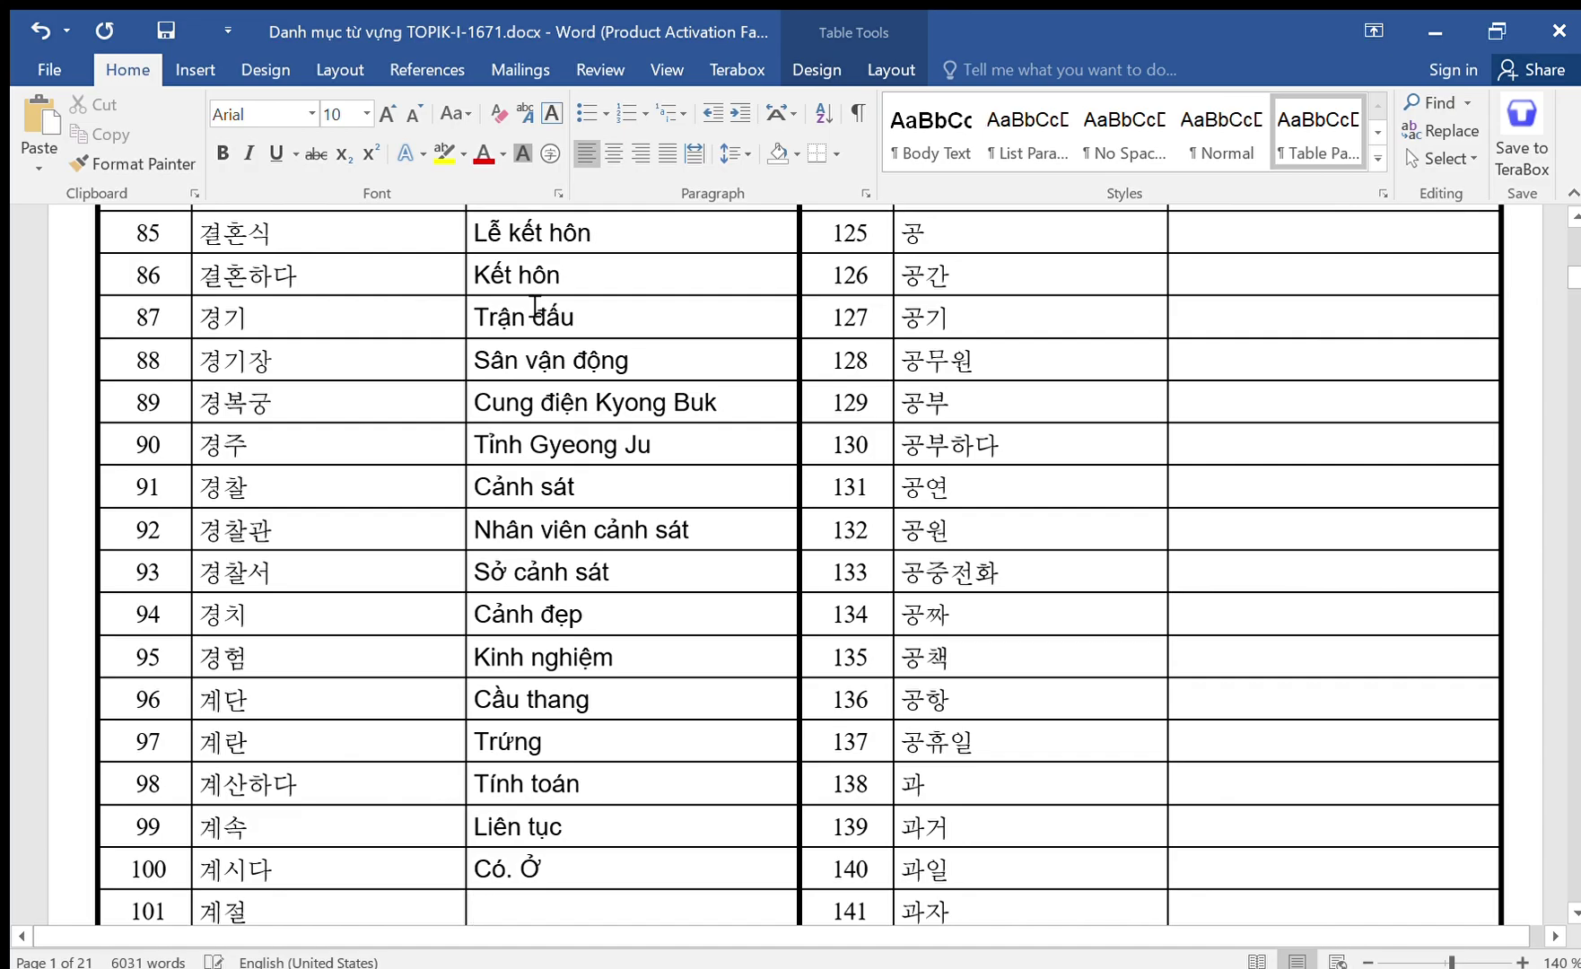
Enter "Mùa" as the Vietnamese meaning of word 101, 계절, and "Kế hoạch" for word 102, 계획.
text(Mùa)
key(Down)
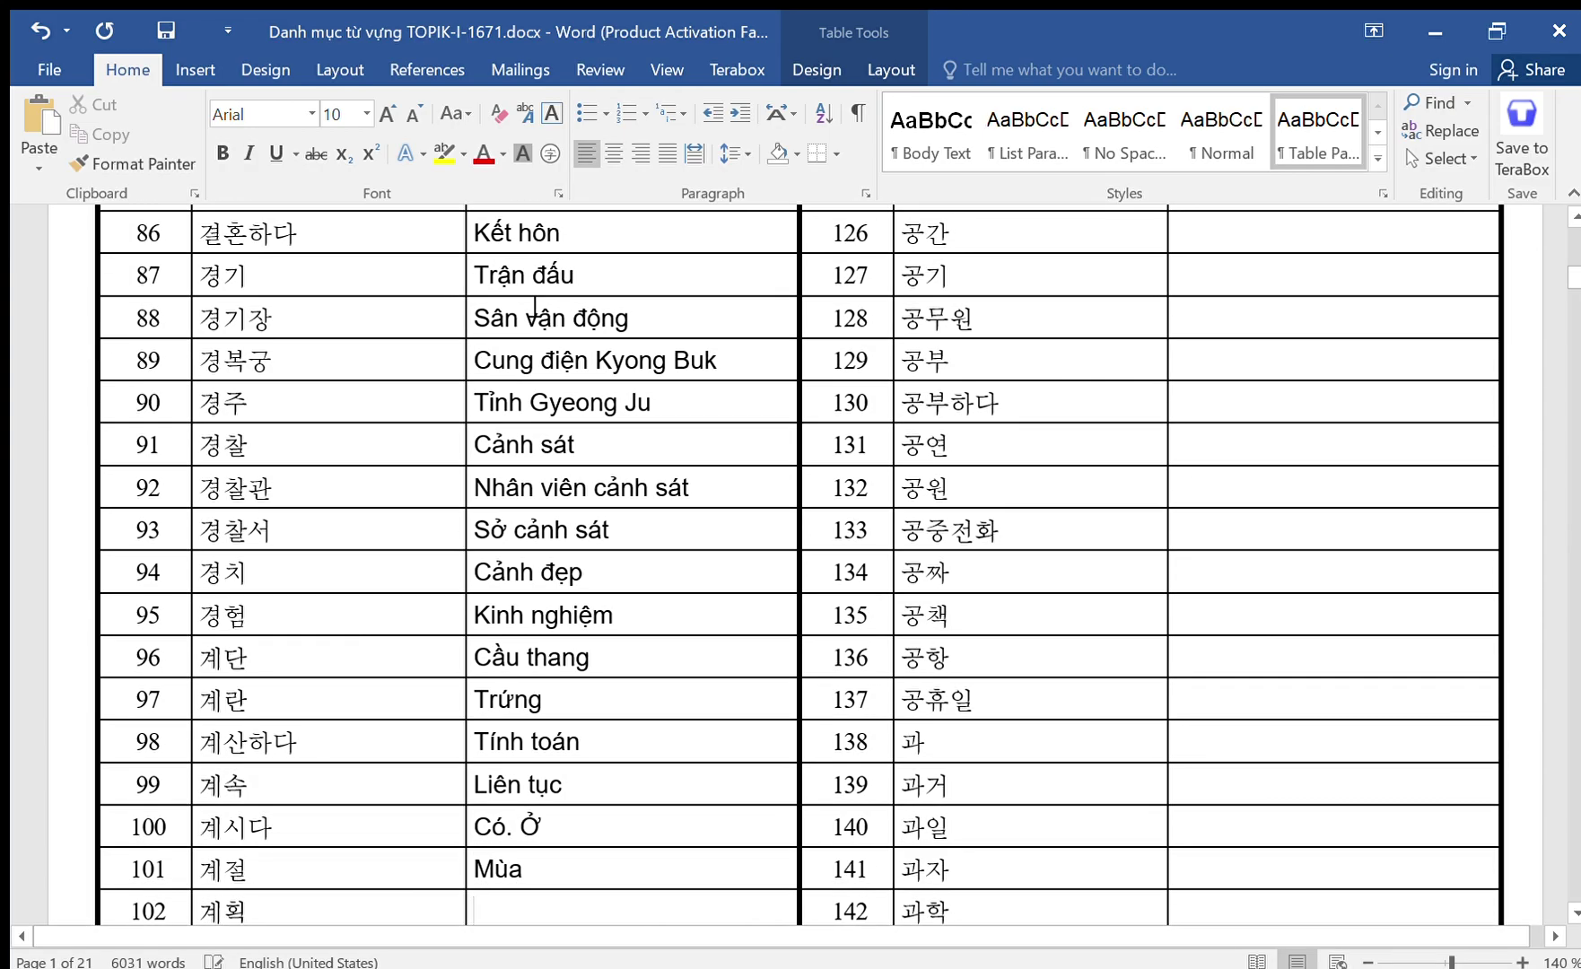
text(Kế hoạch)
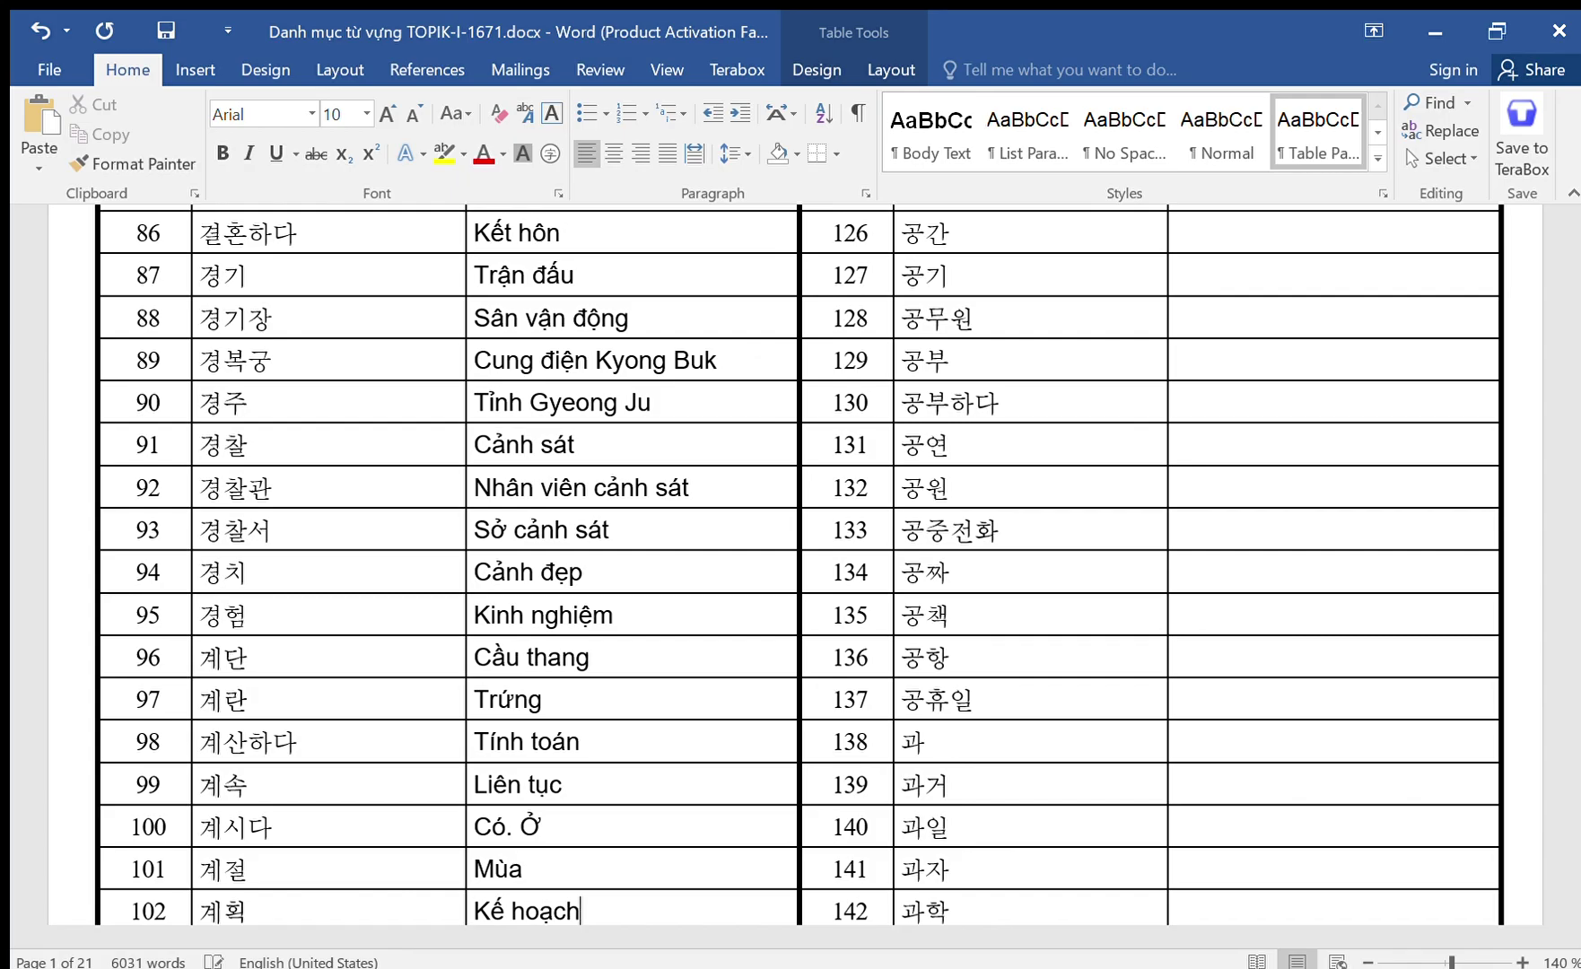
key(Down)
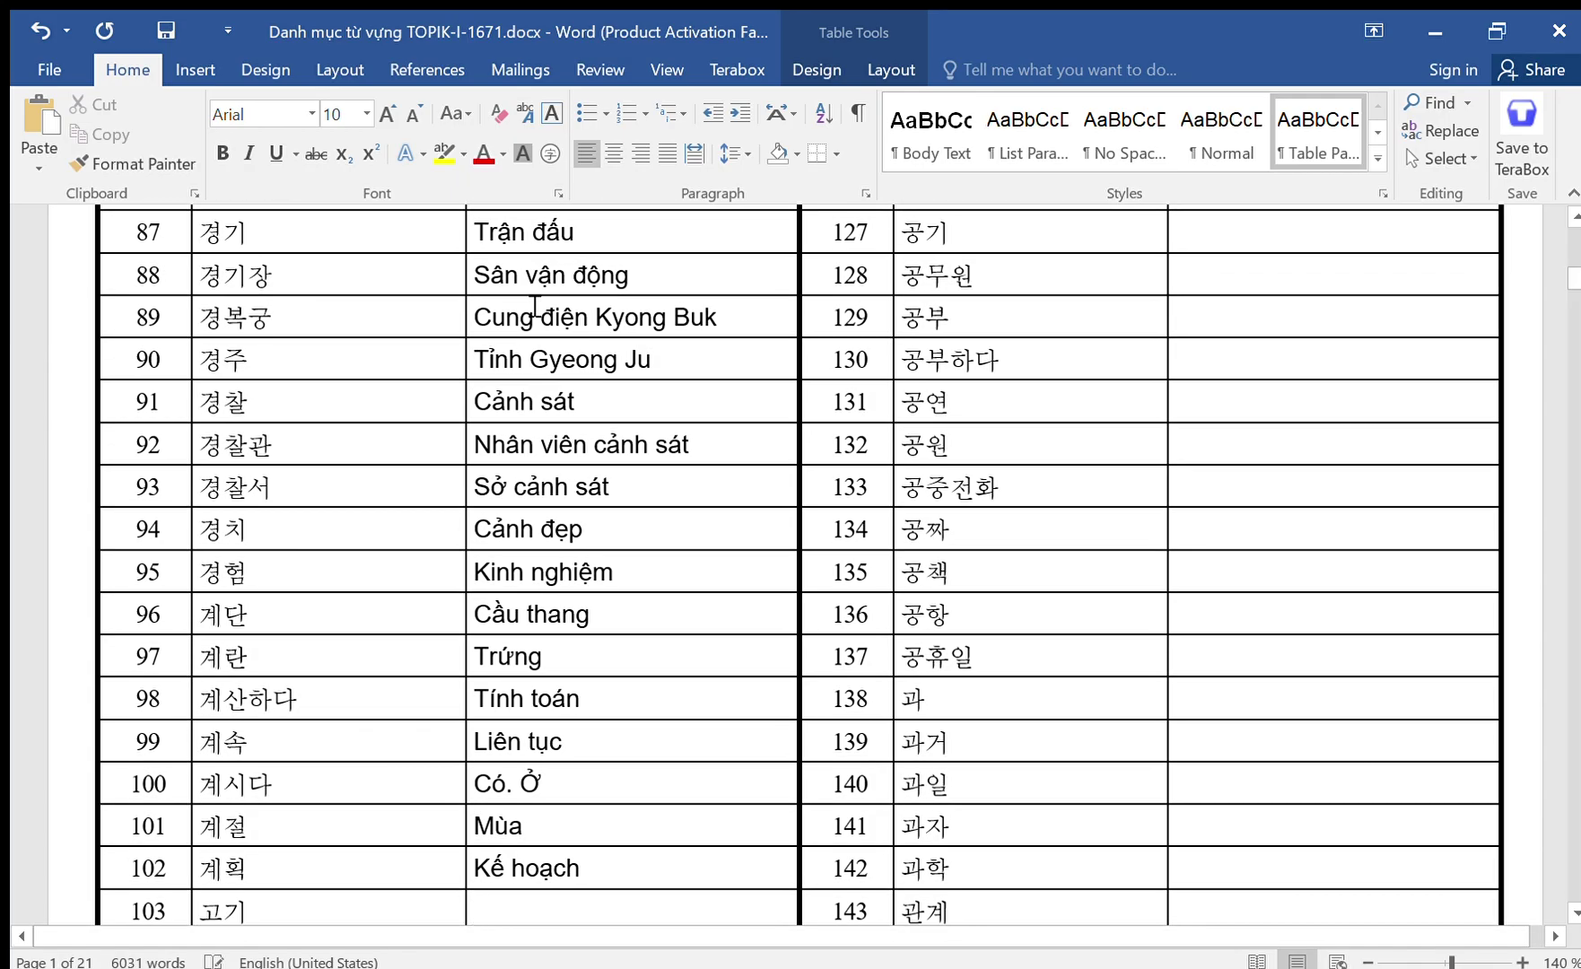
Enter "Thịt" as the Vietnamese meaning of word 103, 고기, and "Trường cấp 3" for word 104, 고등학교.
text(Thi)
text(t)
key(Down)
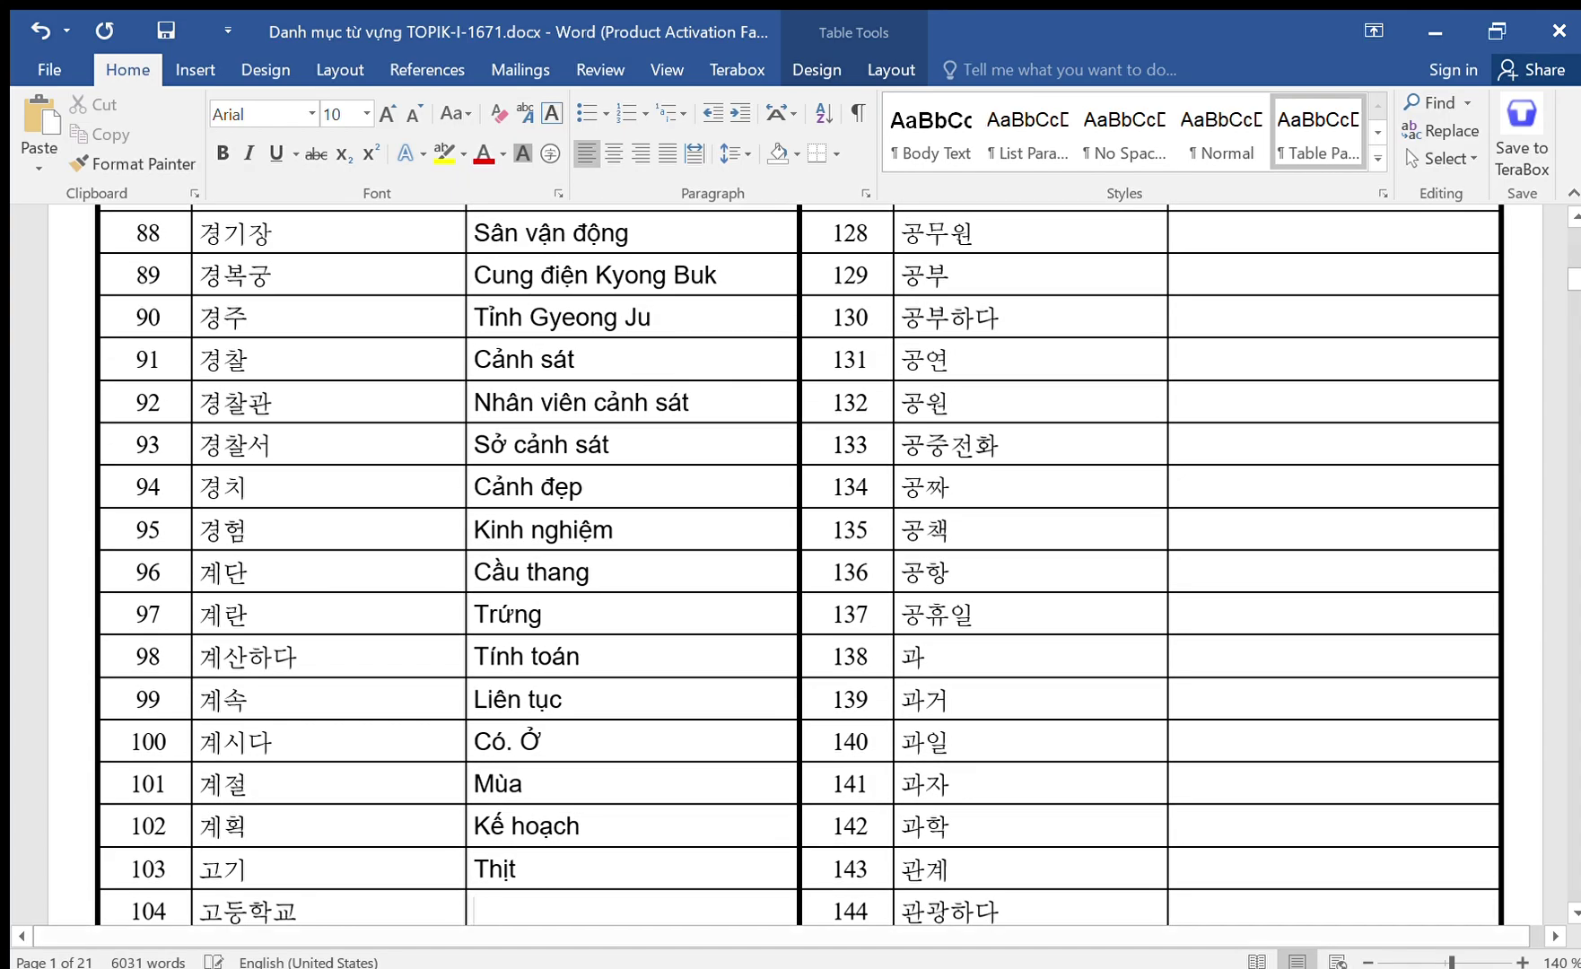
text(Trường c)
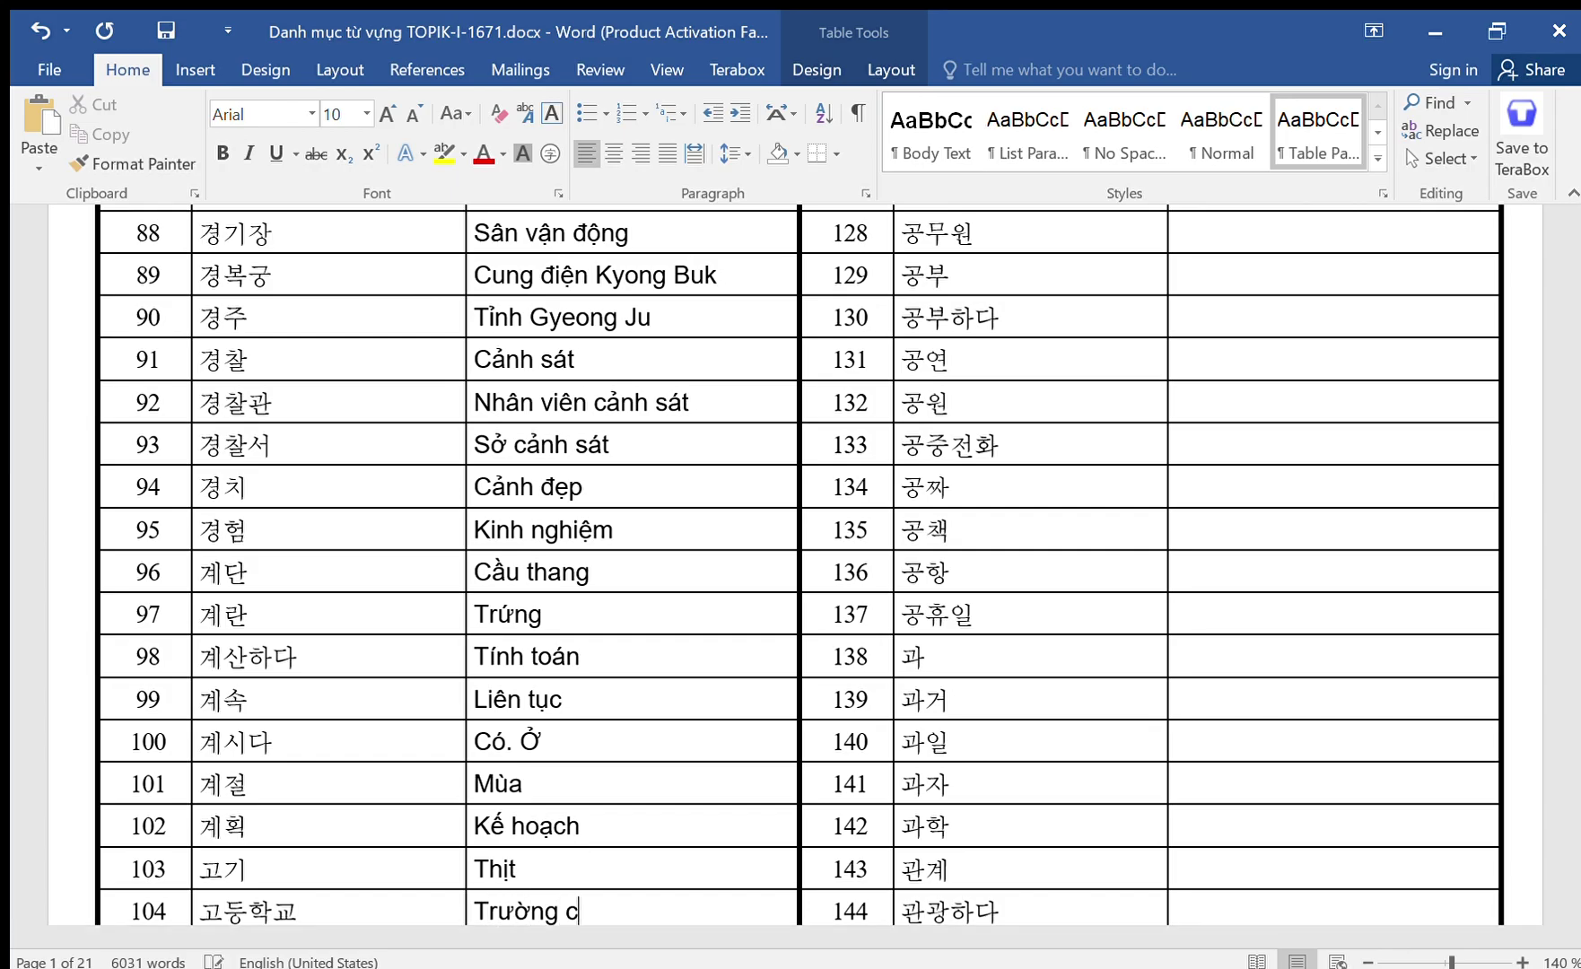
text(ấp 3)
key(Down)
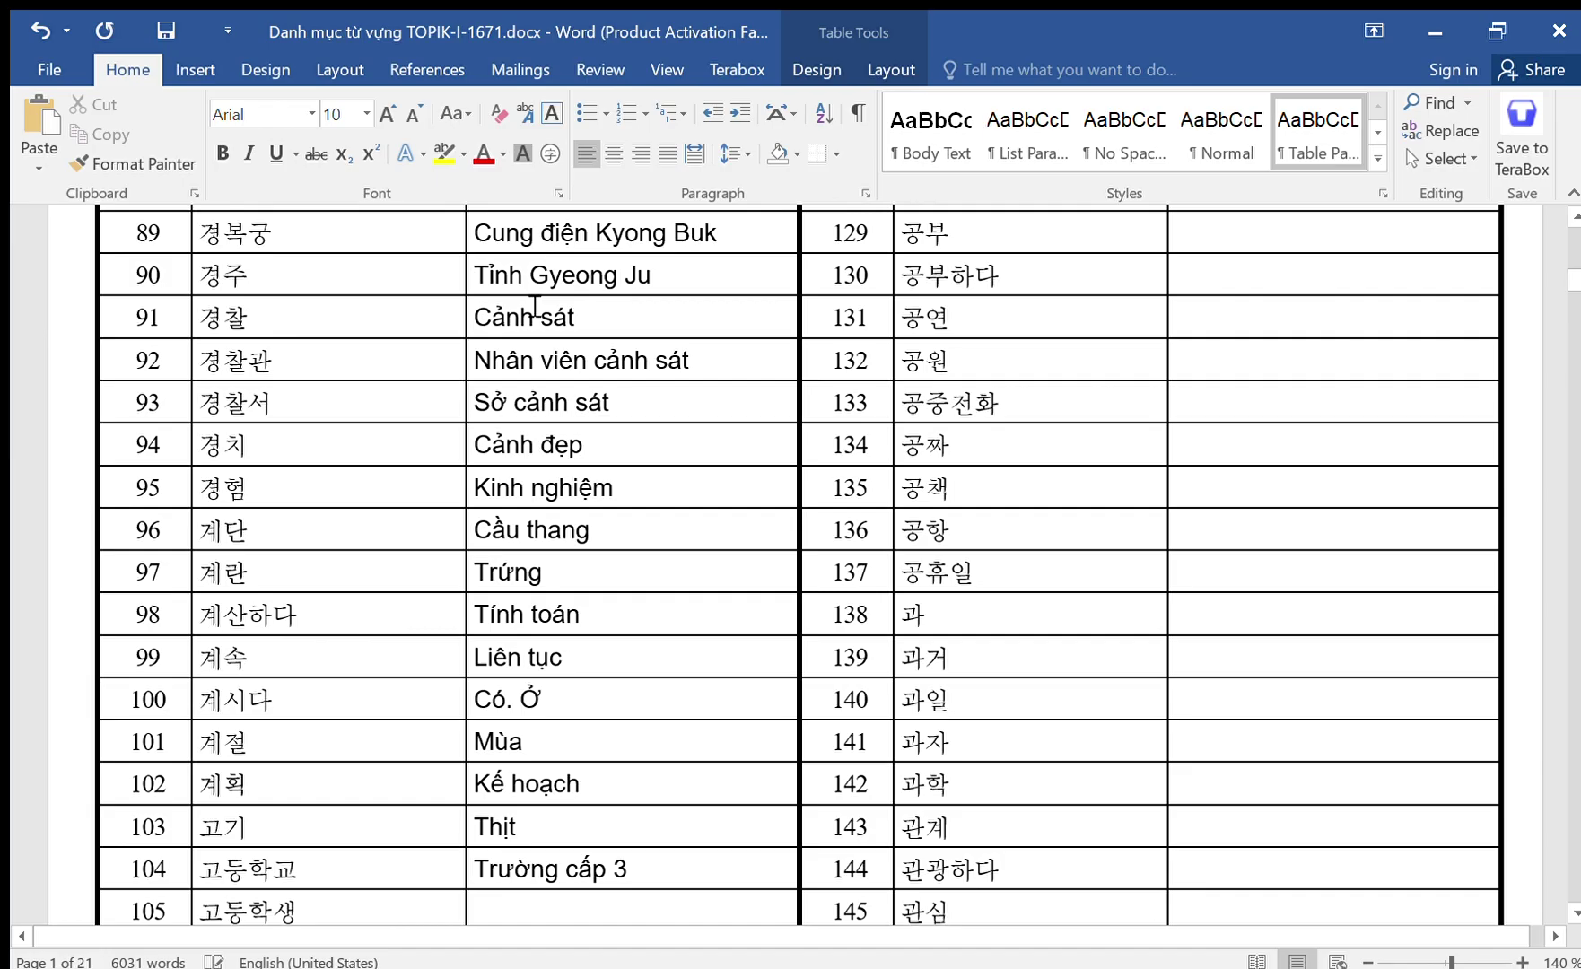
Enter "Học hinh cấp 3" as the Vietnamese meaning of word 105, 고등학생, and "Lựa chọn" for word 106, 고르다.
text(Học hinh s)
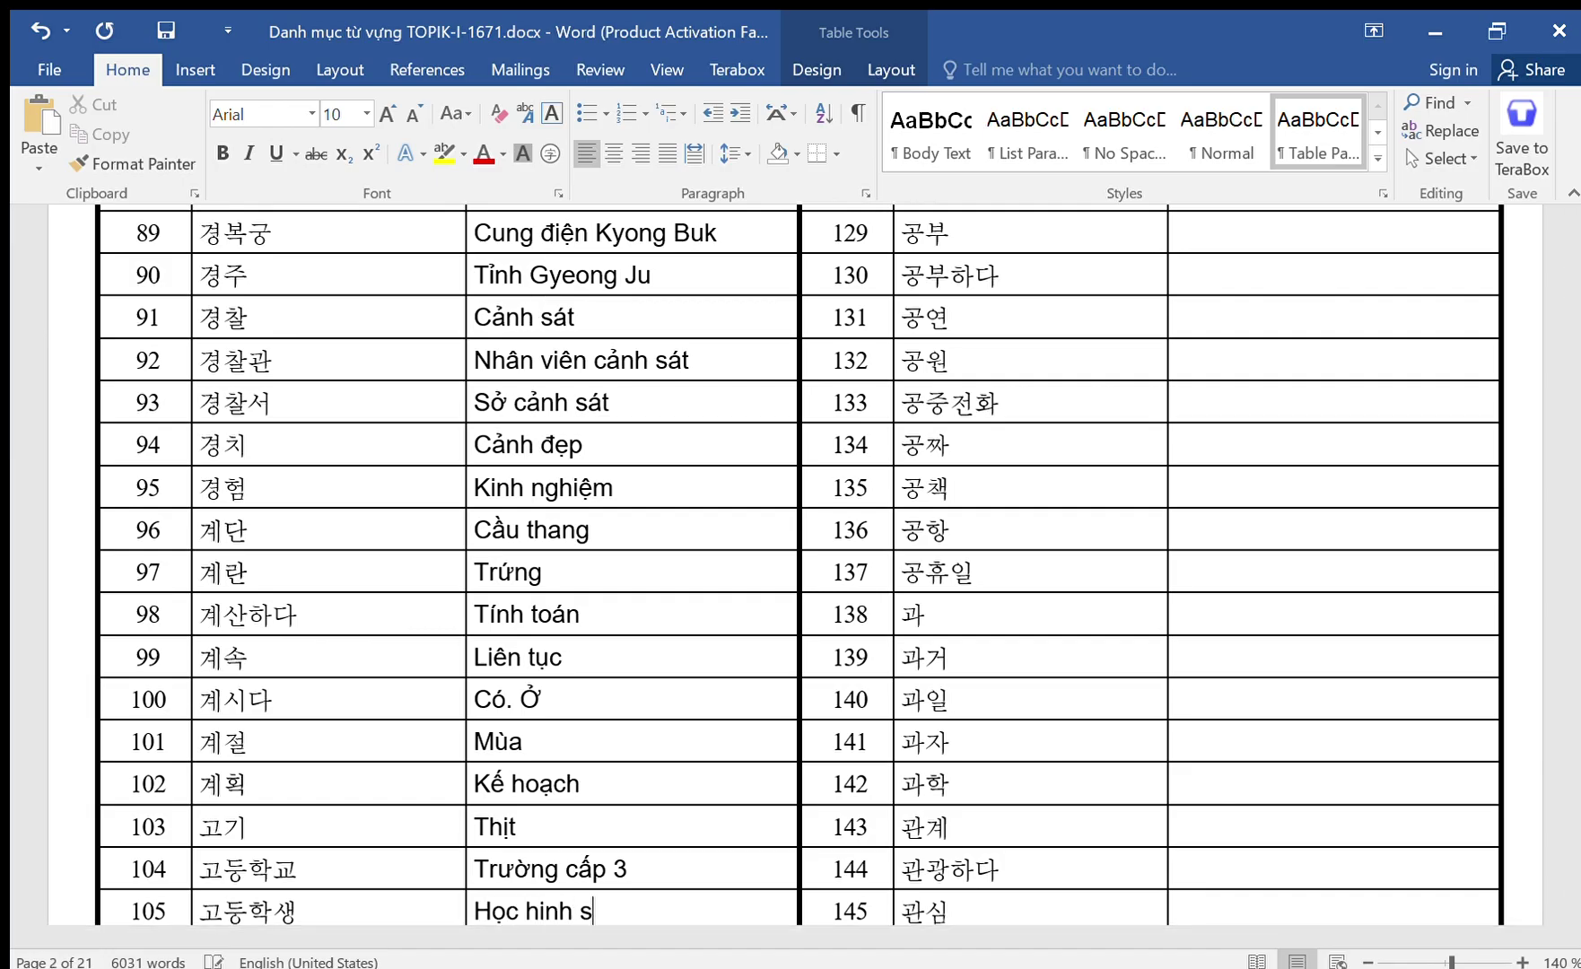
key(BackSpace)
text(caấp 3)
key(Down)
text(L)
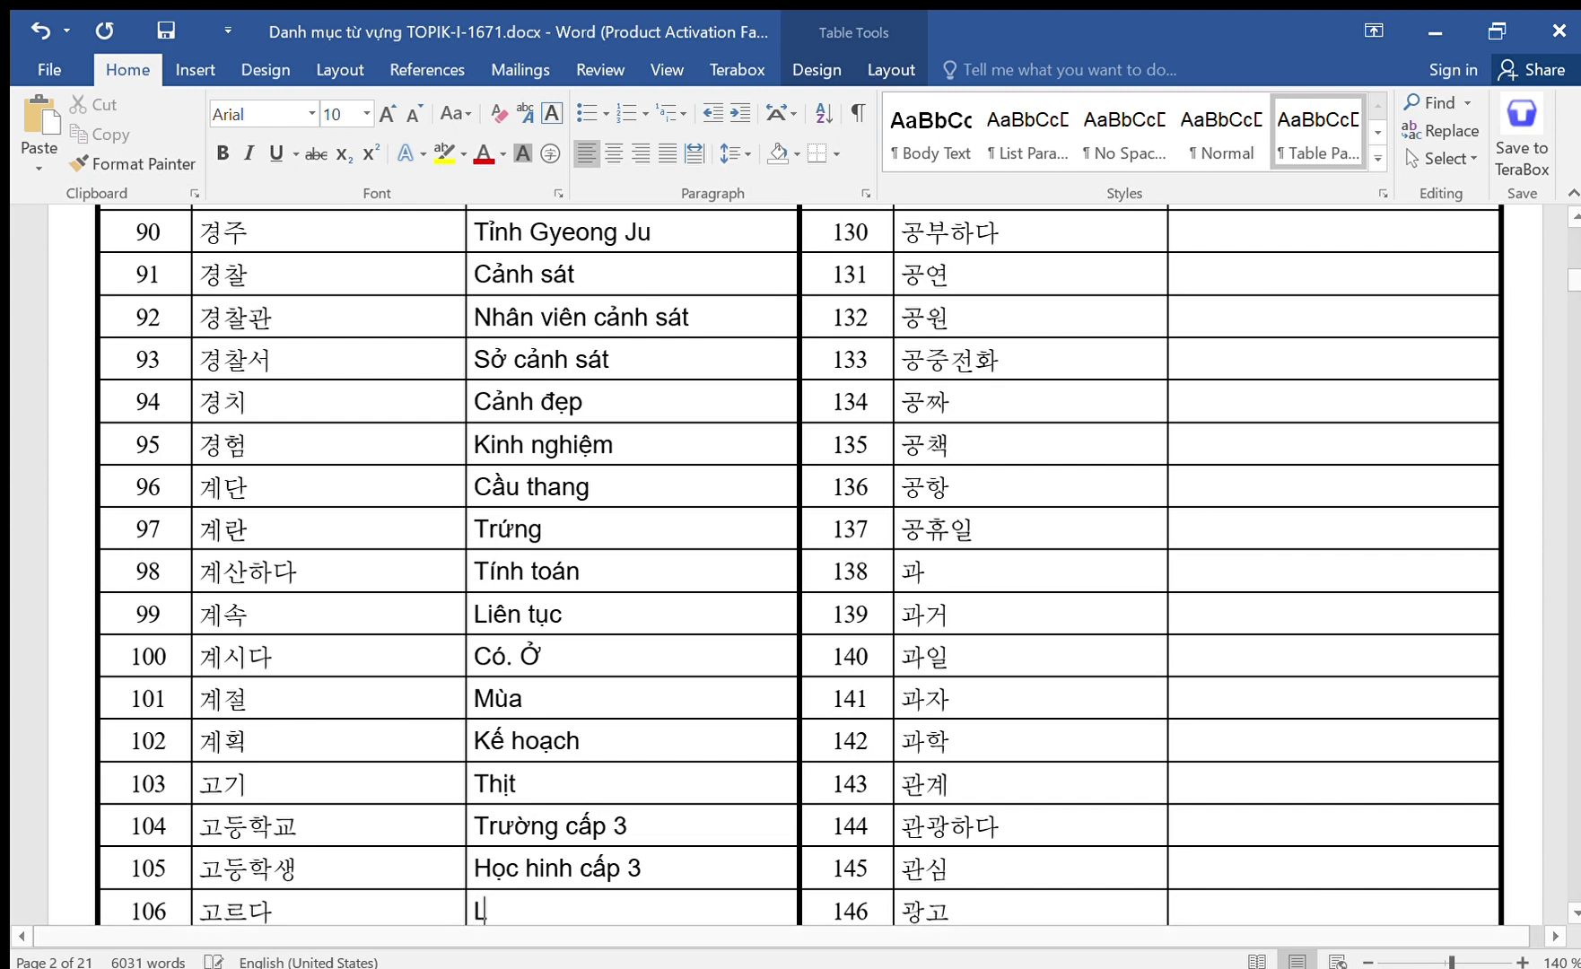
text(ựa chon)
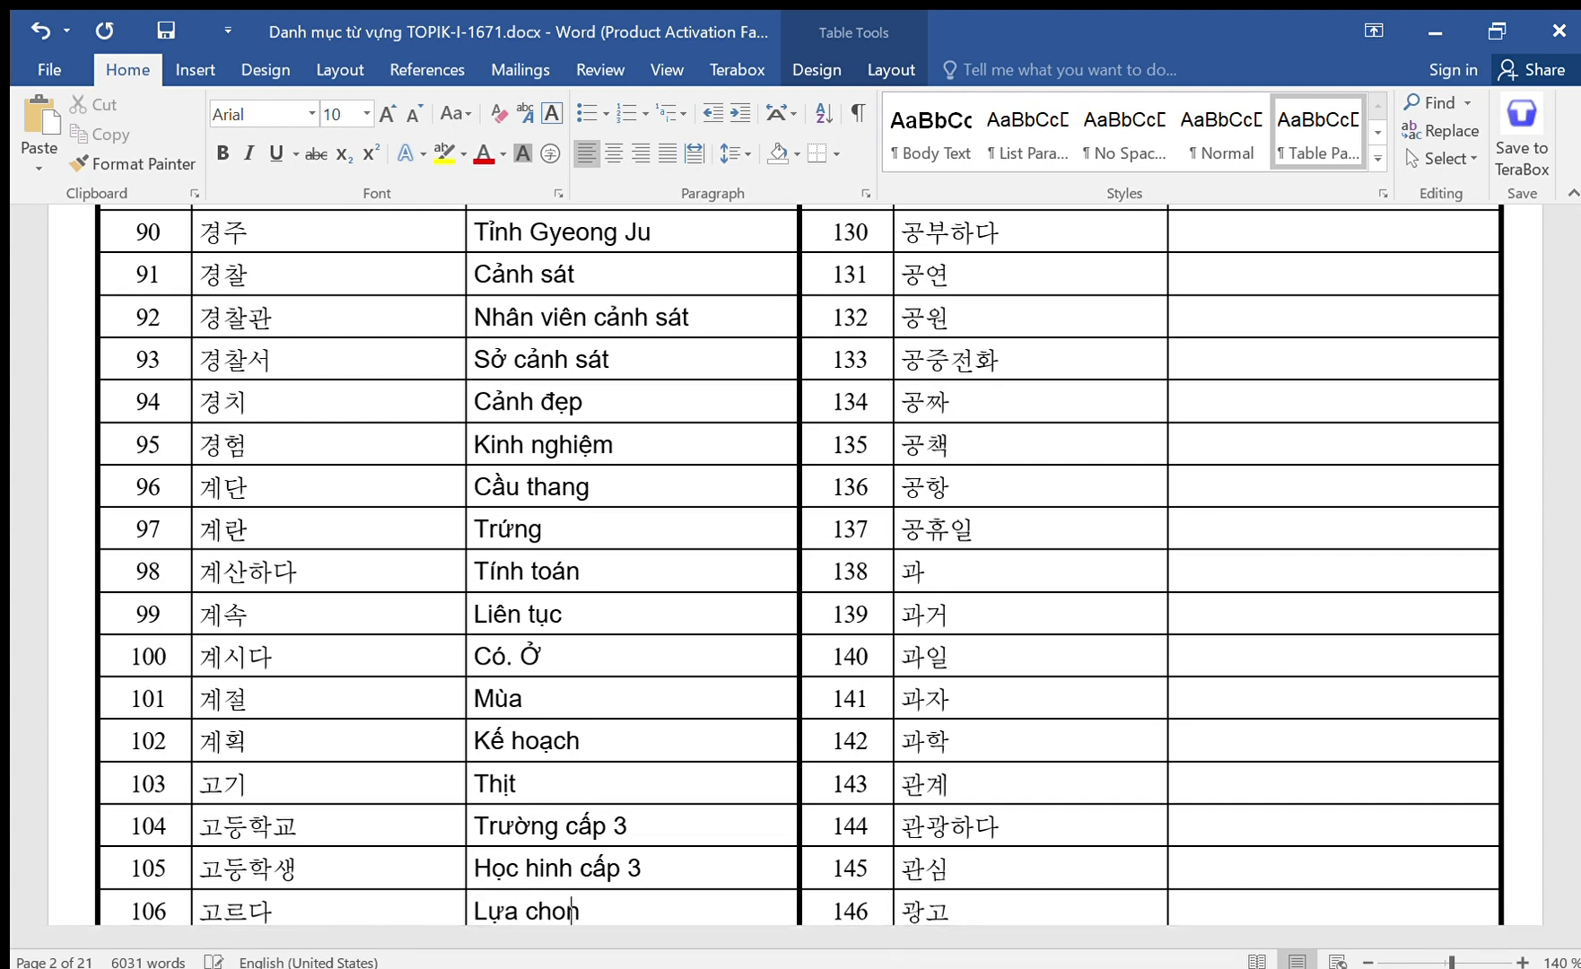
key(Down)
Enter "Đã cảm ơn" as the Vietnamese meaning of word 107, 고마웠습니다.
text(C )
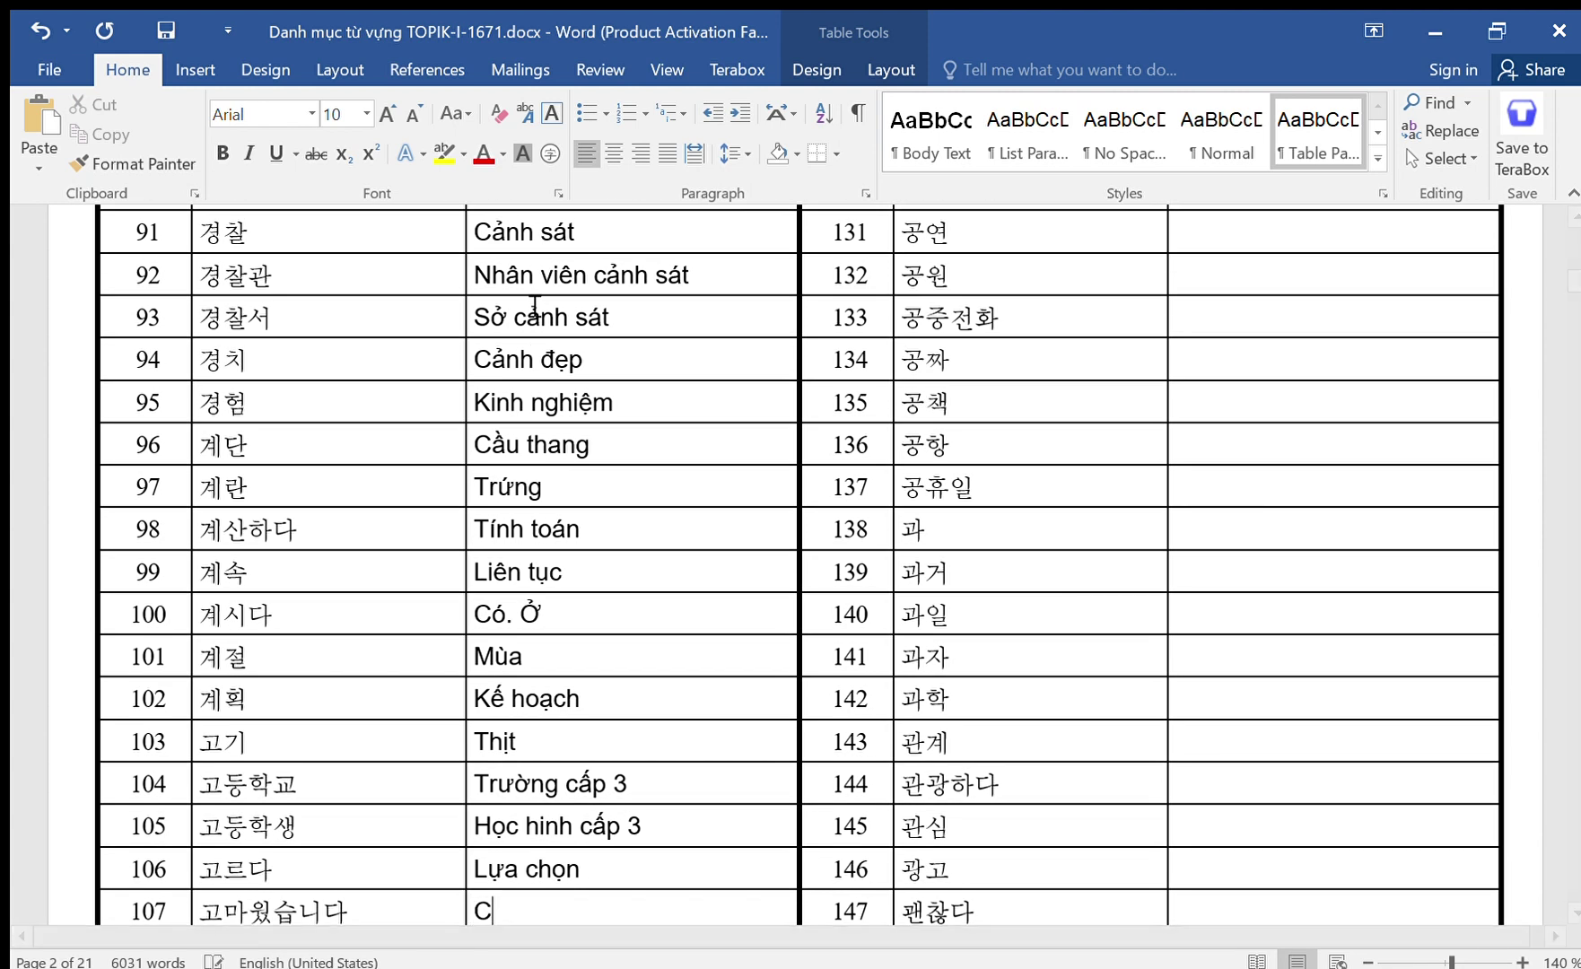
text(ảm ơn)
key(Down)
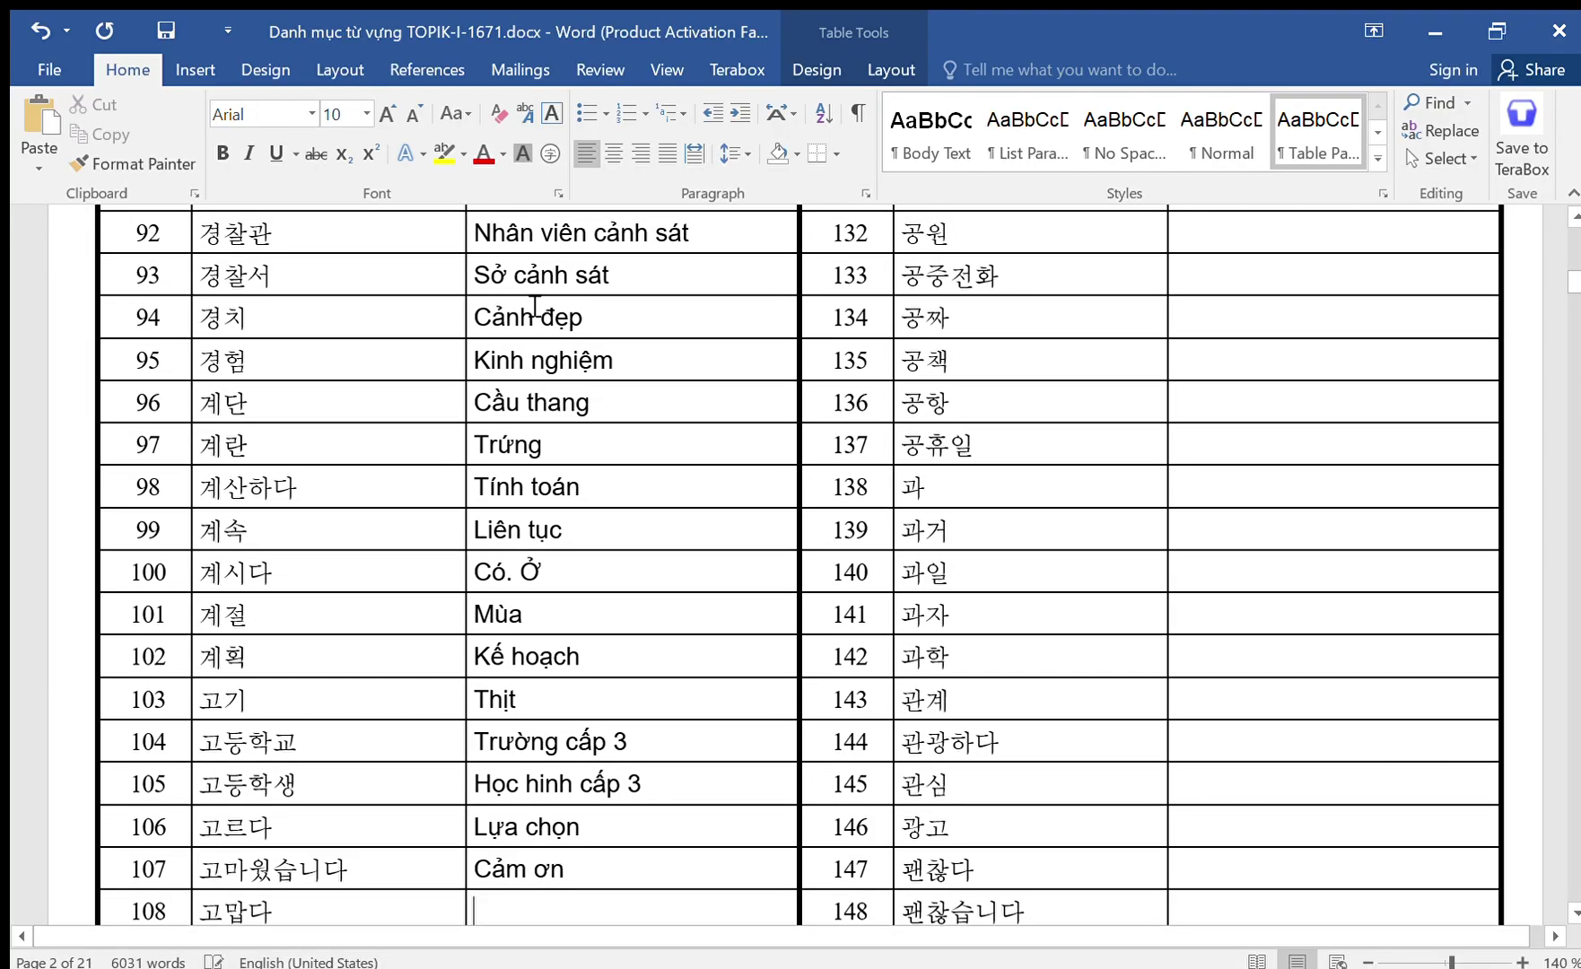
key(Left)
key(Left)
key(Left)
key(BackSpace)
text(Đã )
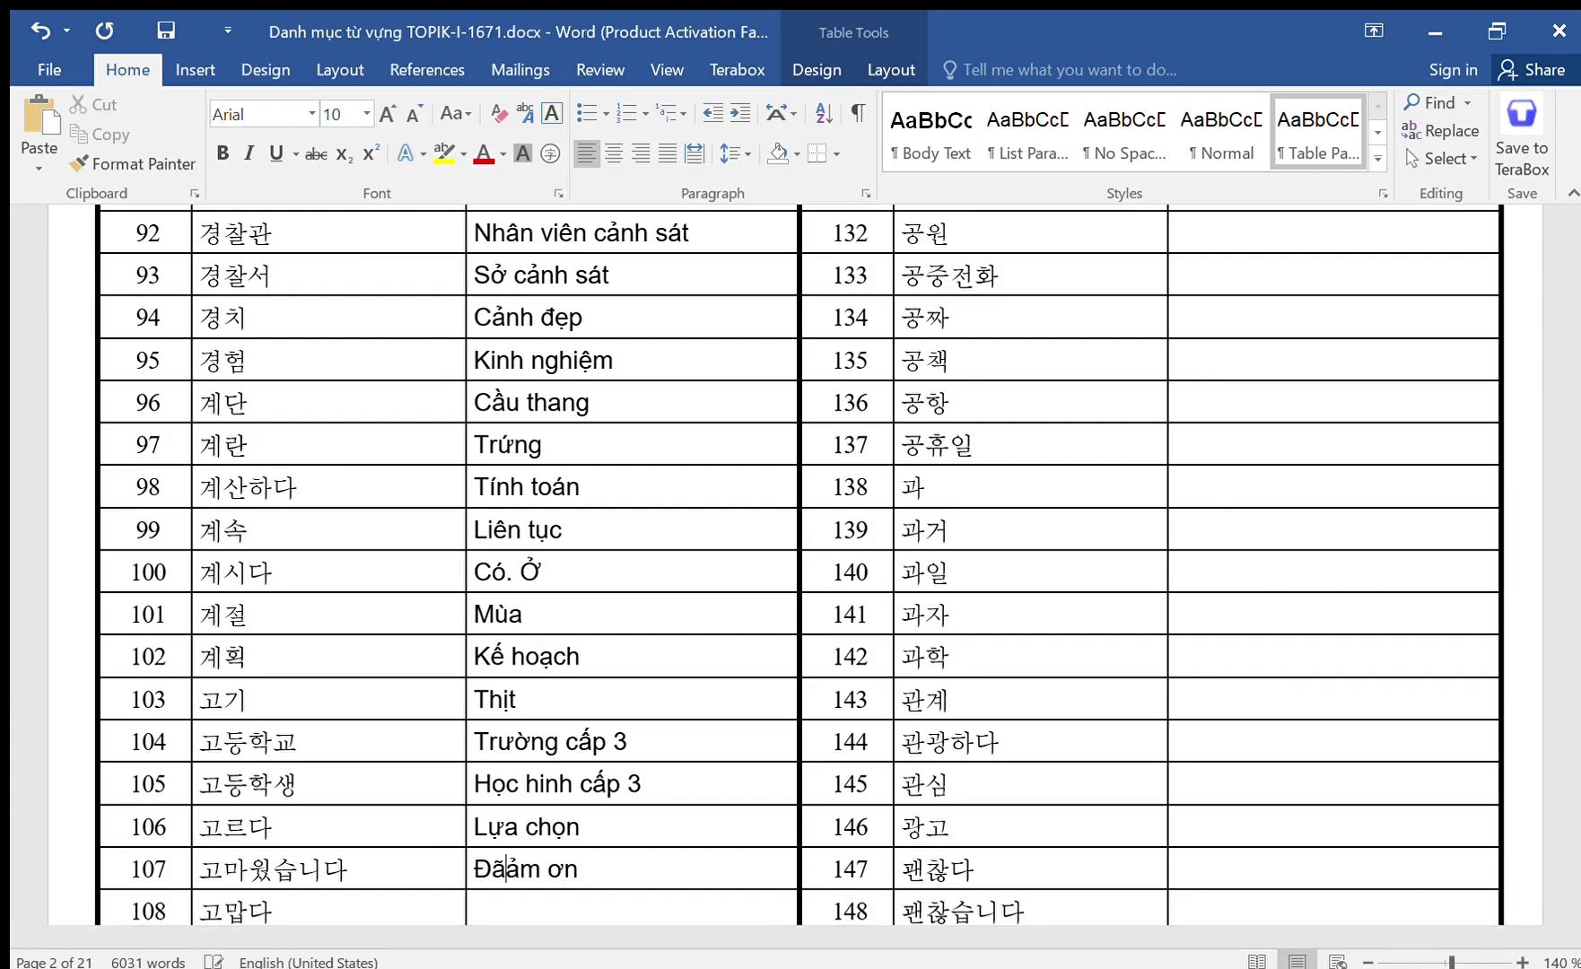
text(c)
key(Down)
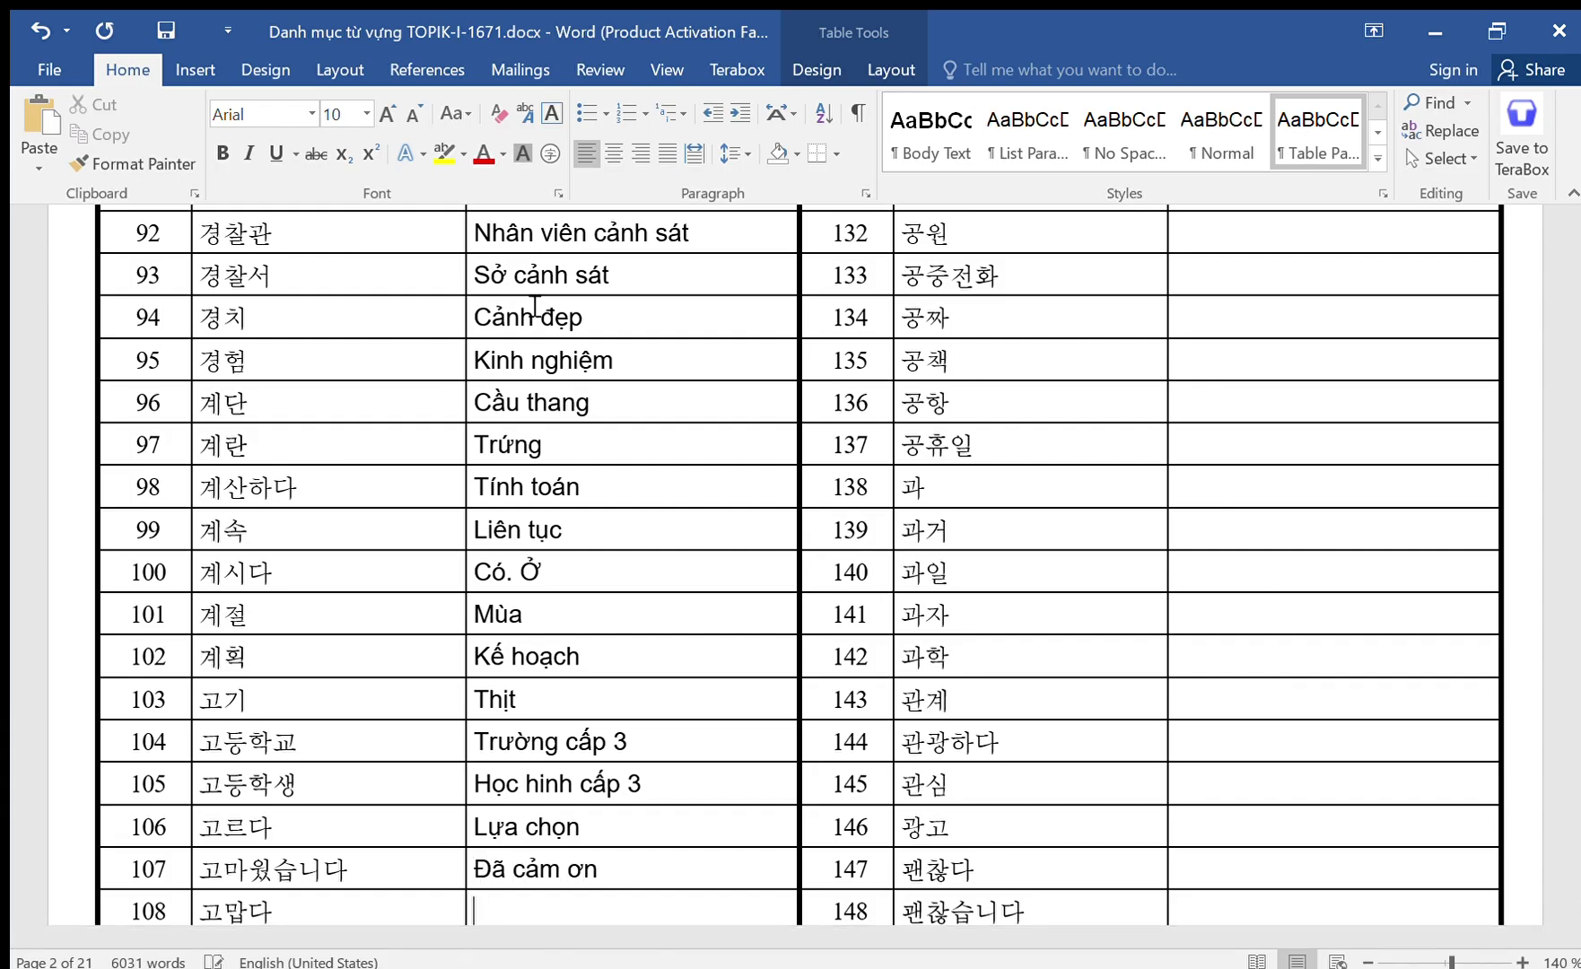
Enter "Cảm ơn" as the Vietnamese meaning of word 108, 고맙다, and "Xin cảm ơn" for word 109, 고맙습니다.
text(Cảm ơn)
key(Down)
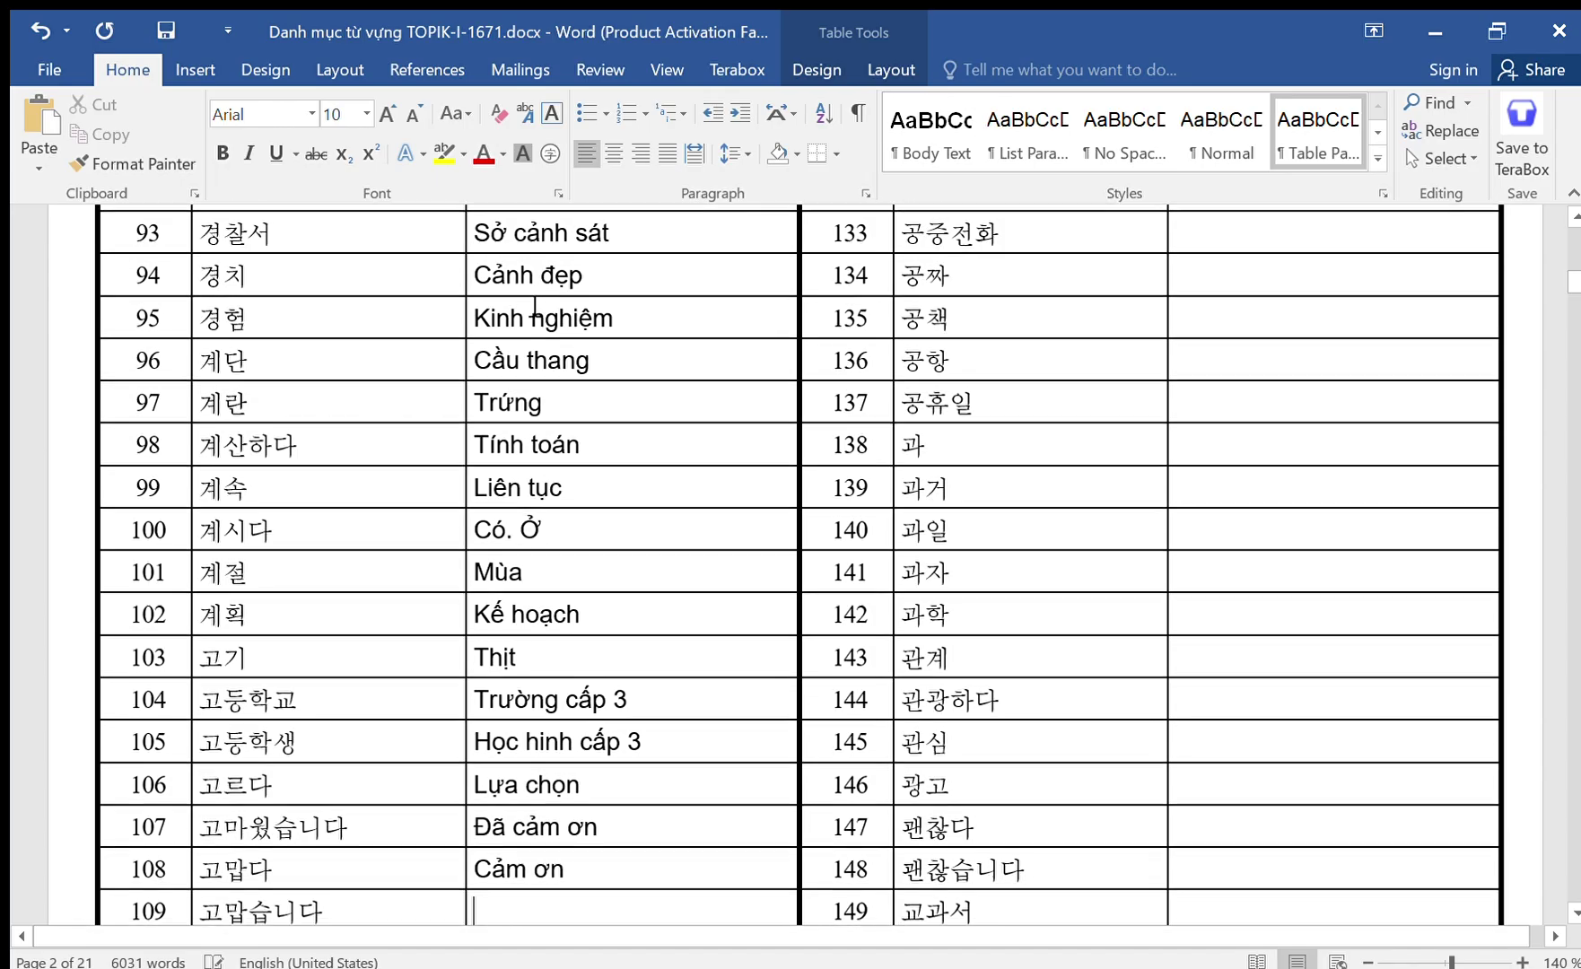
text(Ca)
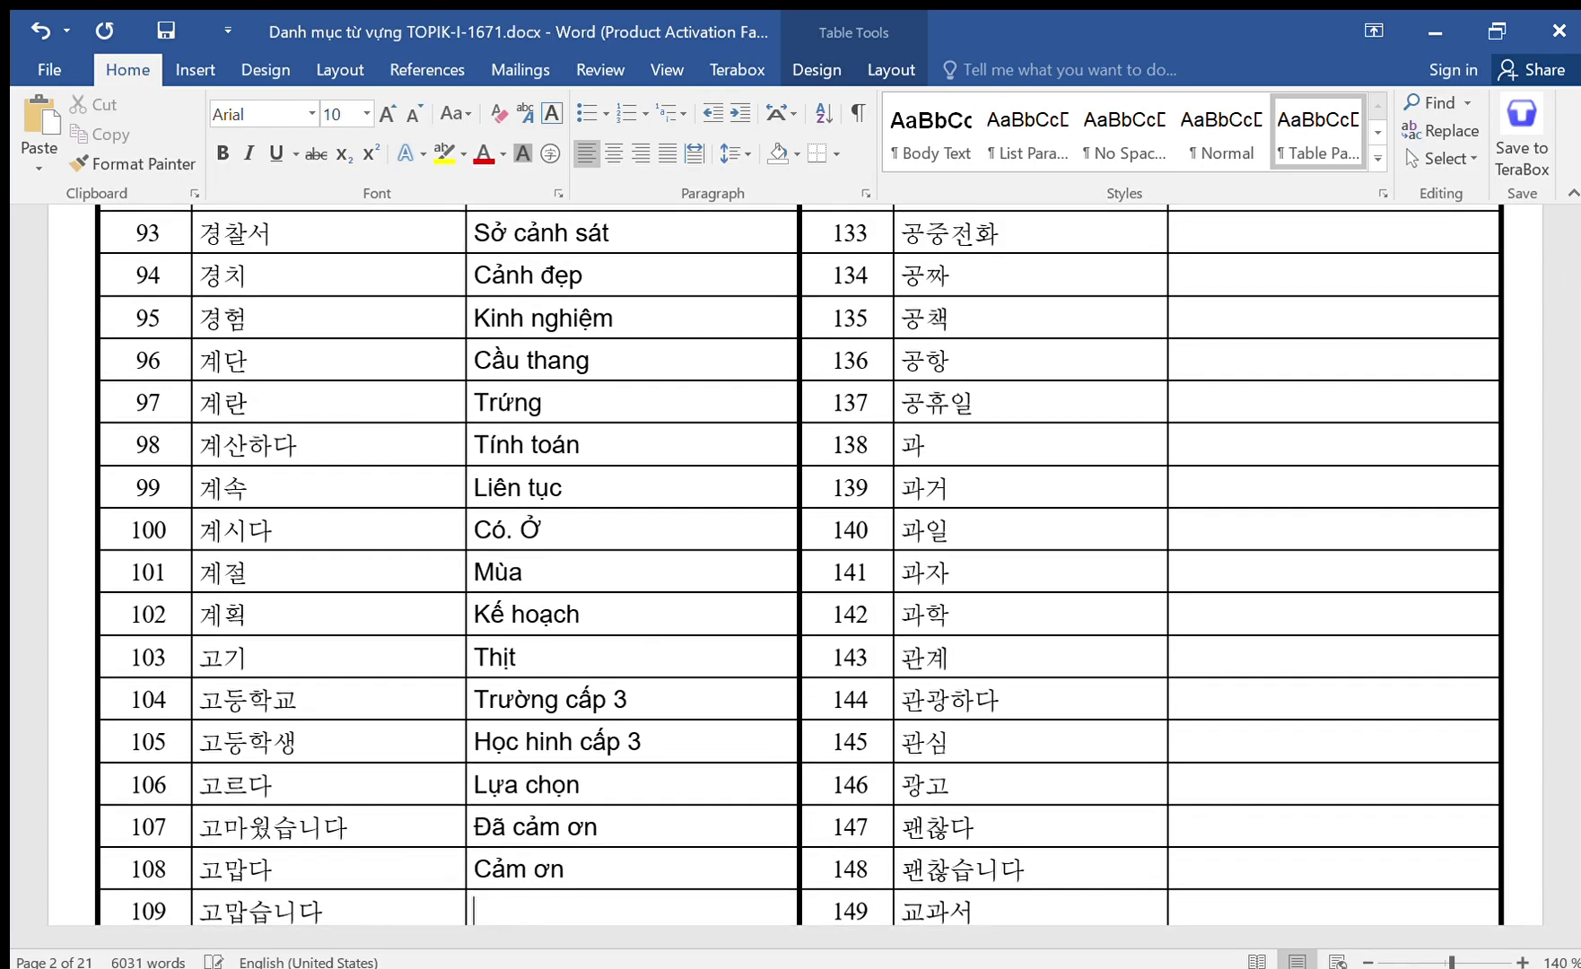
text(in cảm ơn)
key(Down)
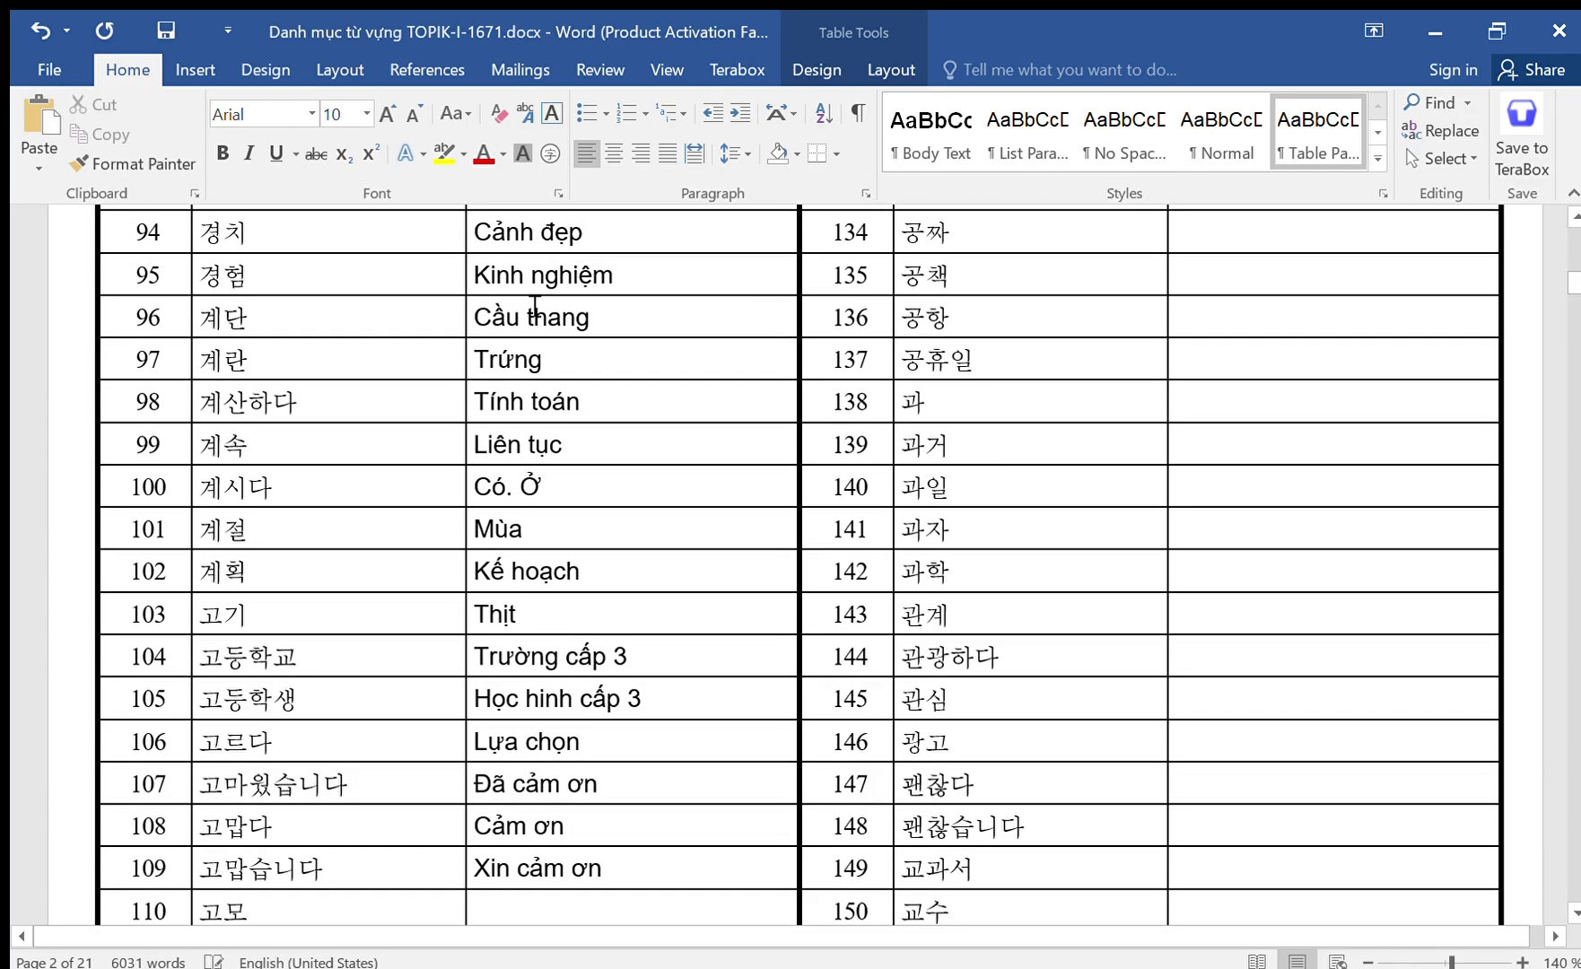
Enter "Cô" as the Vietnamese meaning of word 110, 고모, and "Duọng" for word 111, 고모부.
text(C)
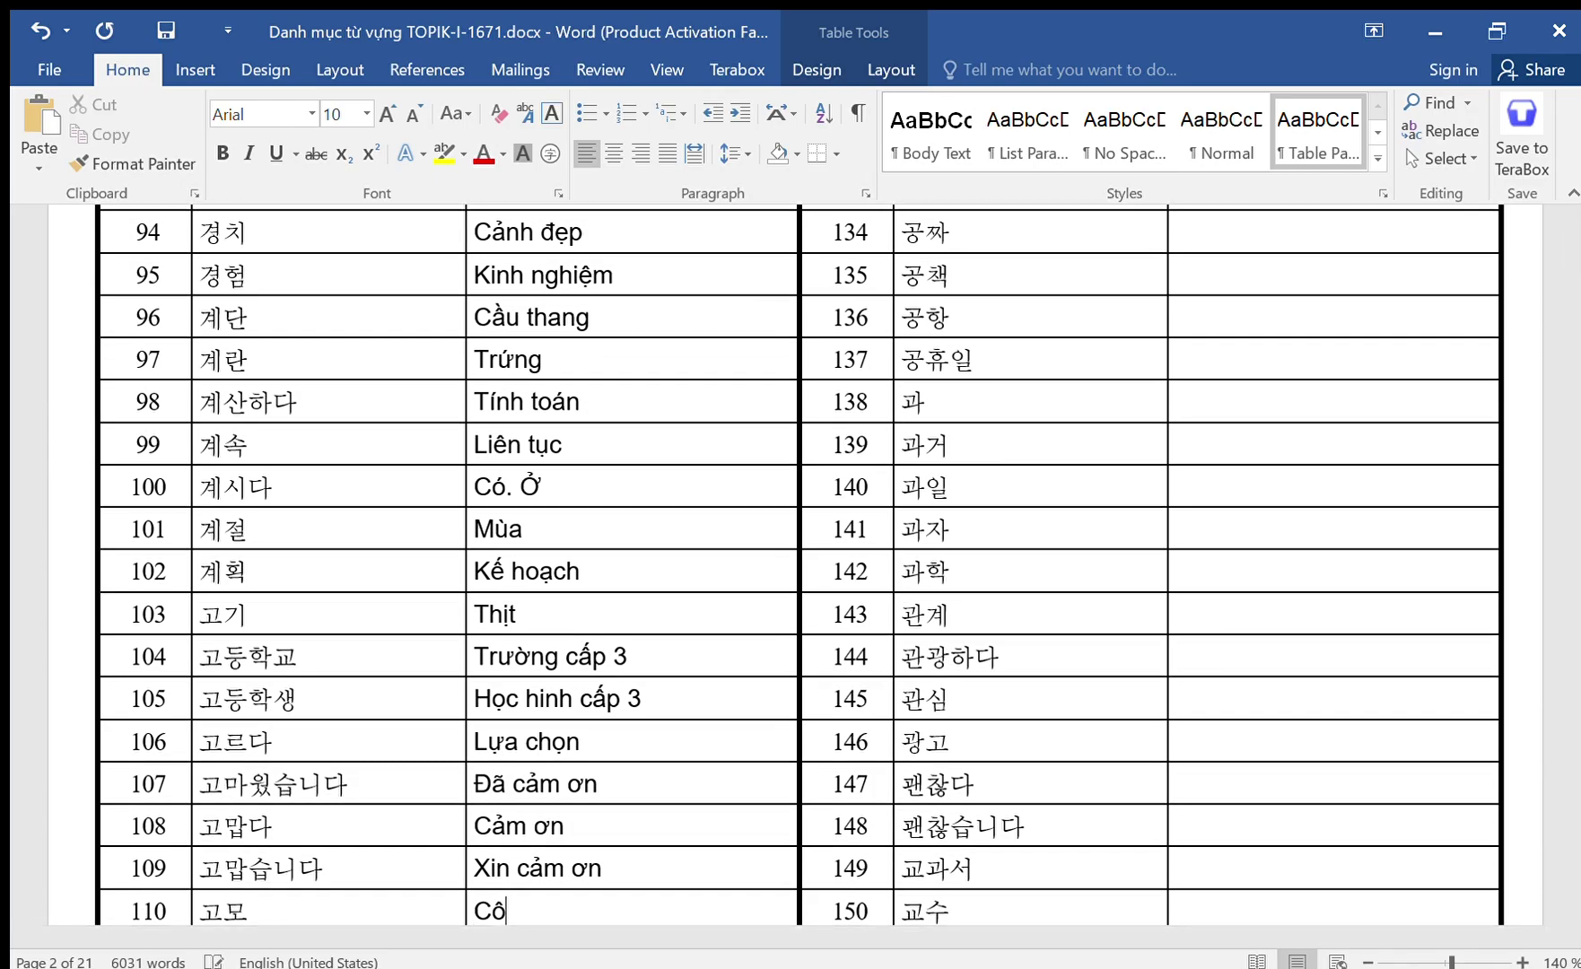
text(ô)
key(Down)
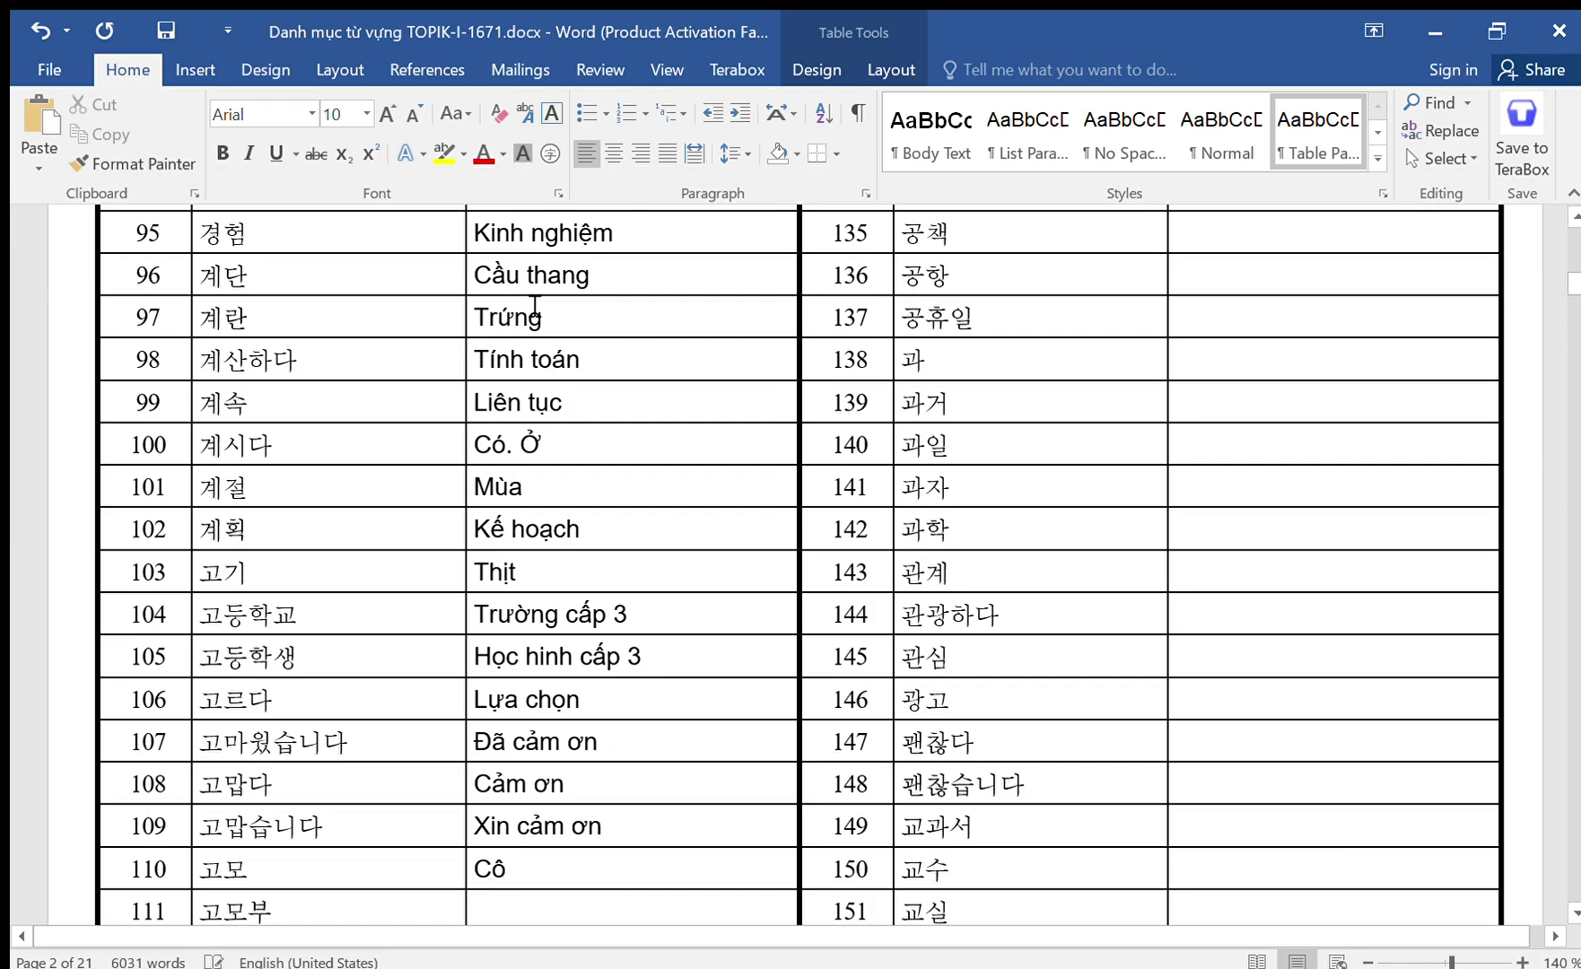
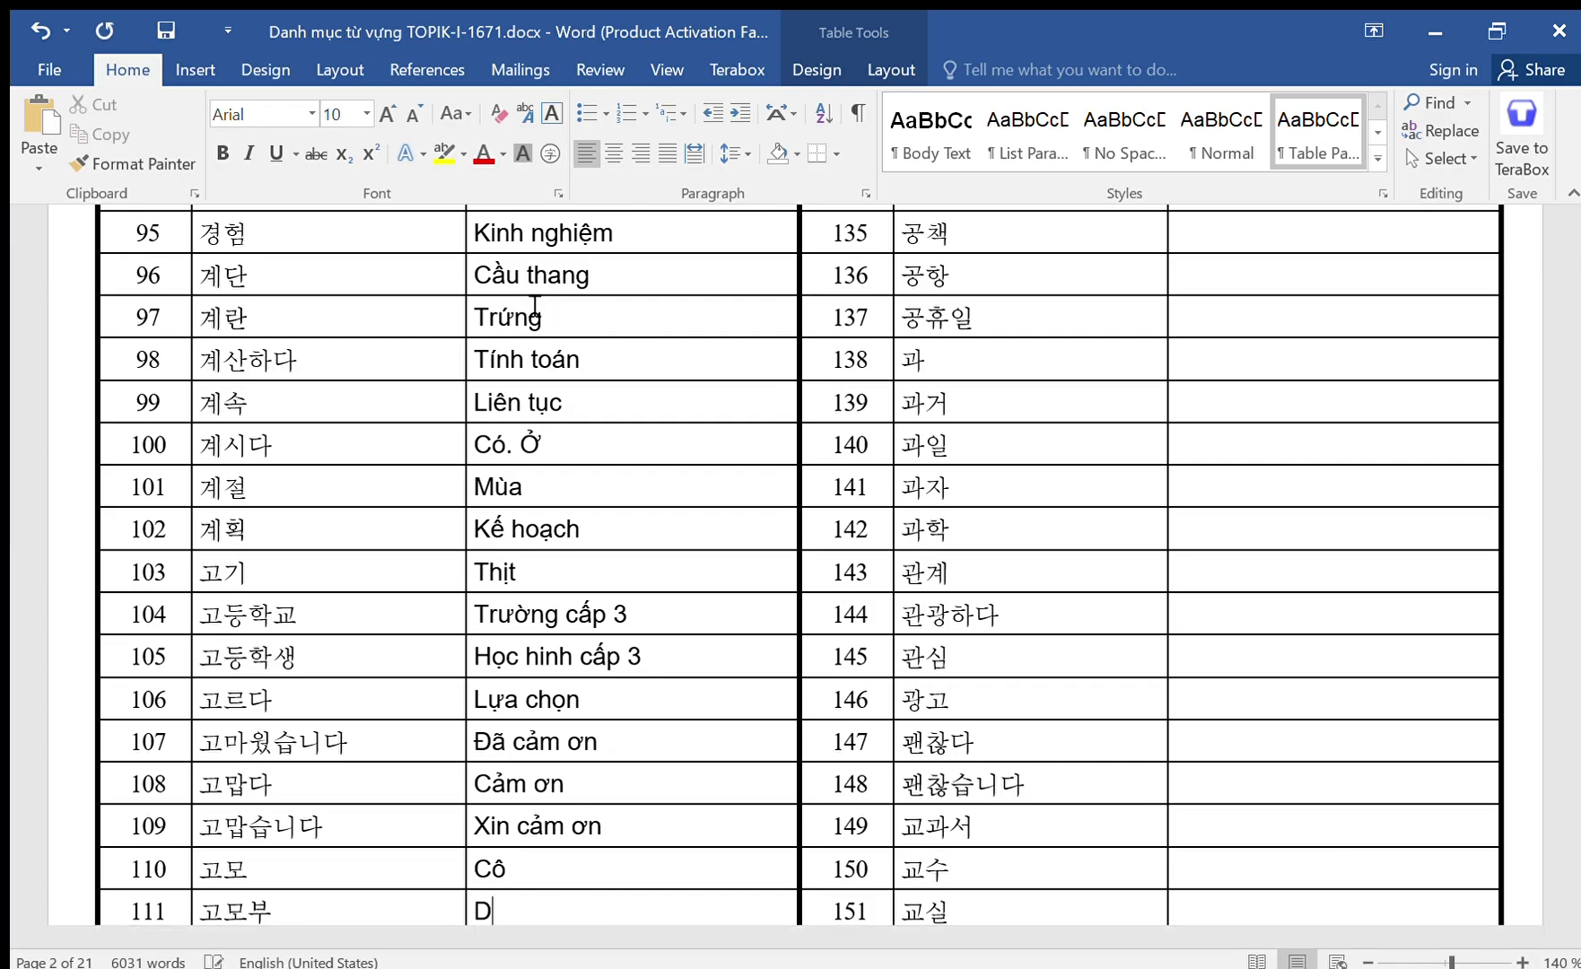
text(Duong)
key(Down)
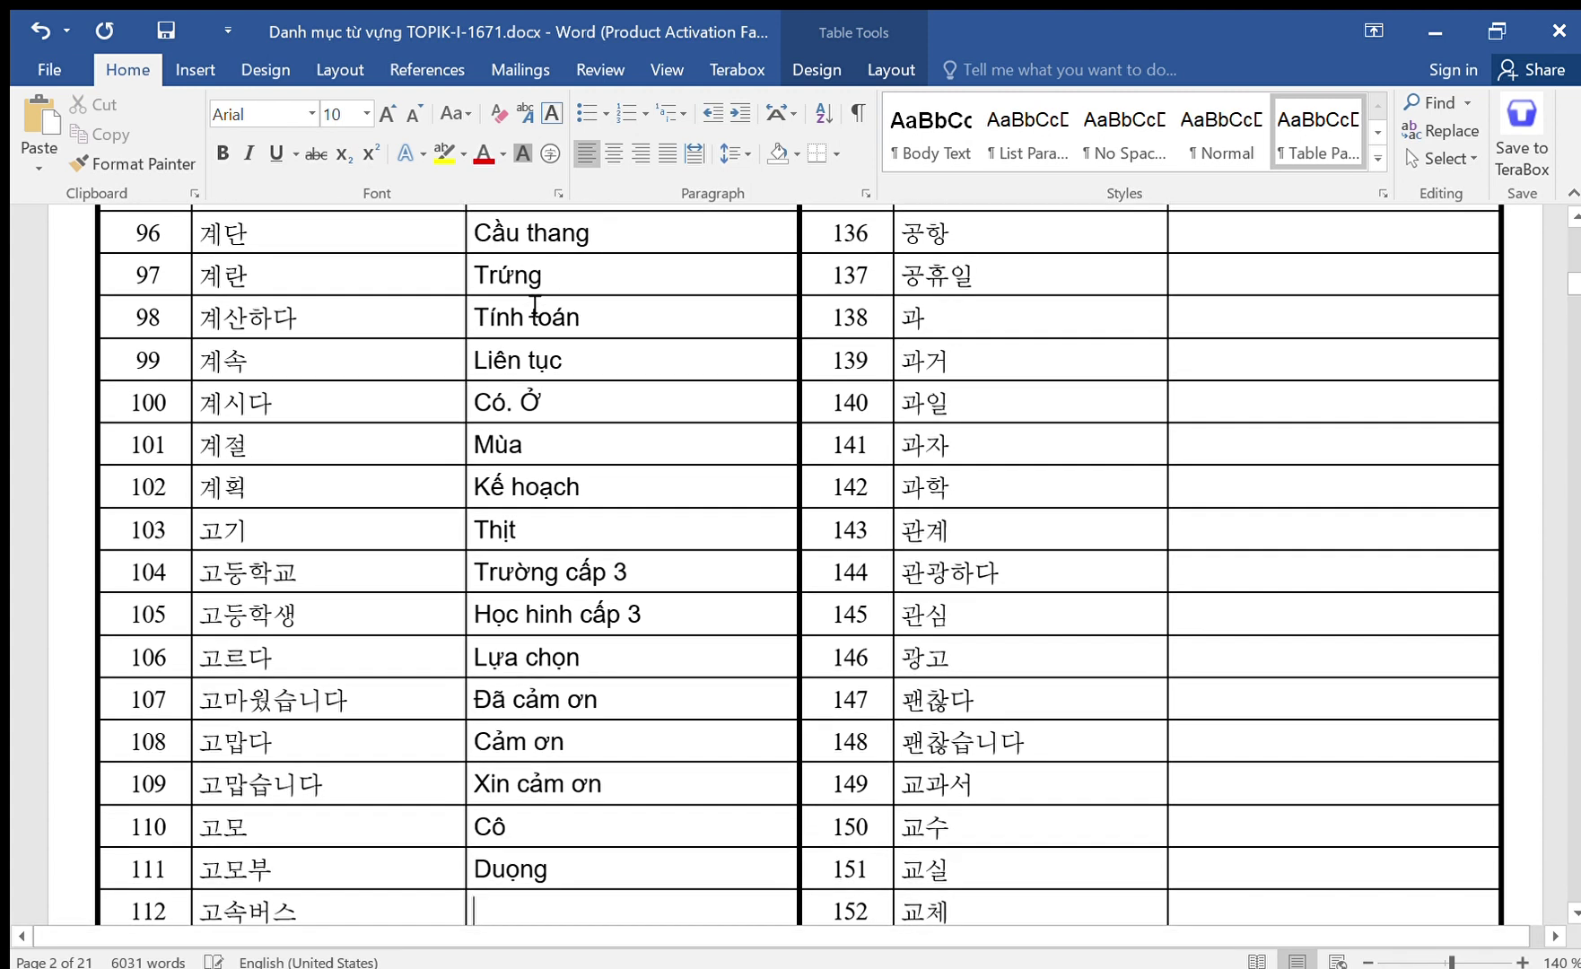
Correct the spelling of the Vietnamese meaning of word 111, 고모부, to "Dượng".
text(X)
click(582, 870)
key(BackSpace)
key(BackSpace)
key(BackSpace)
key(BackSpace)
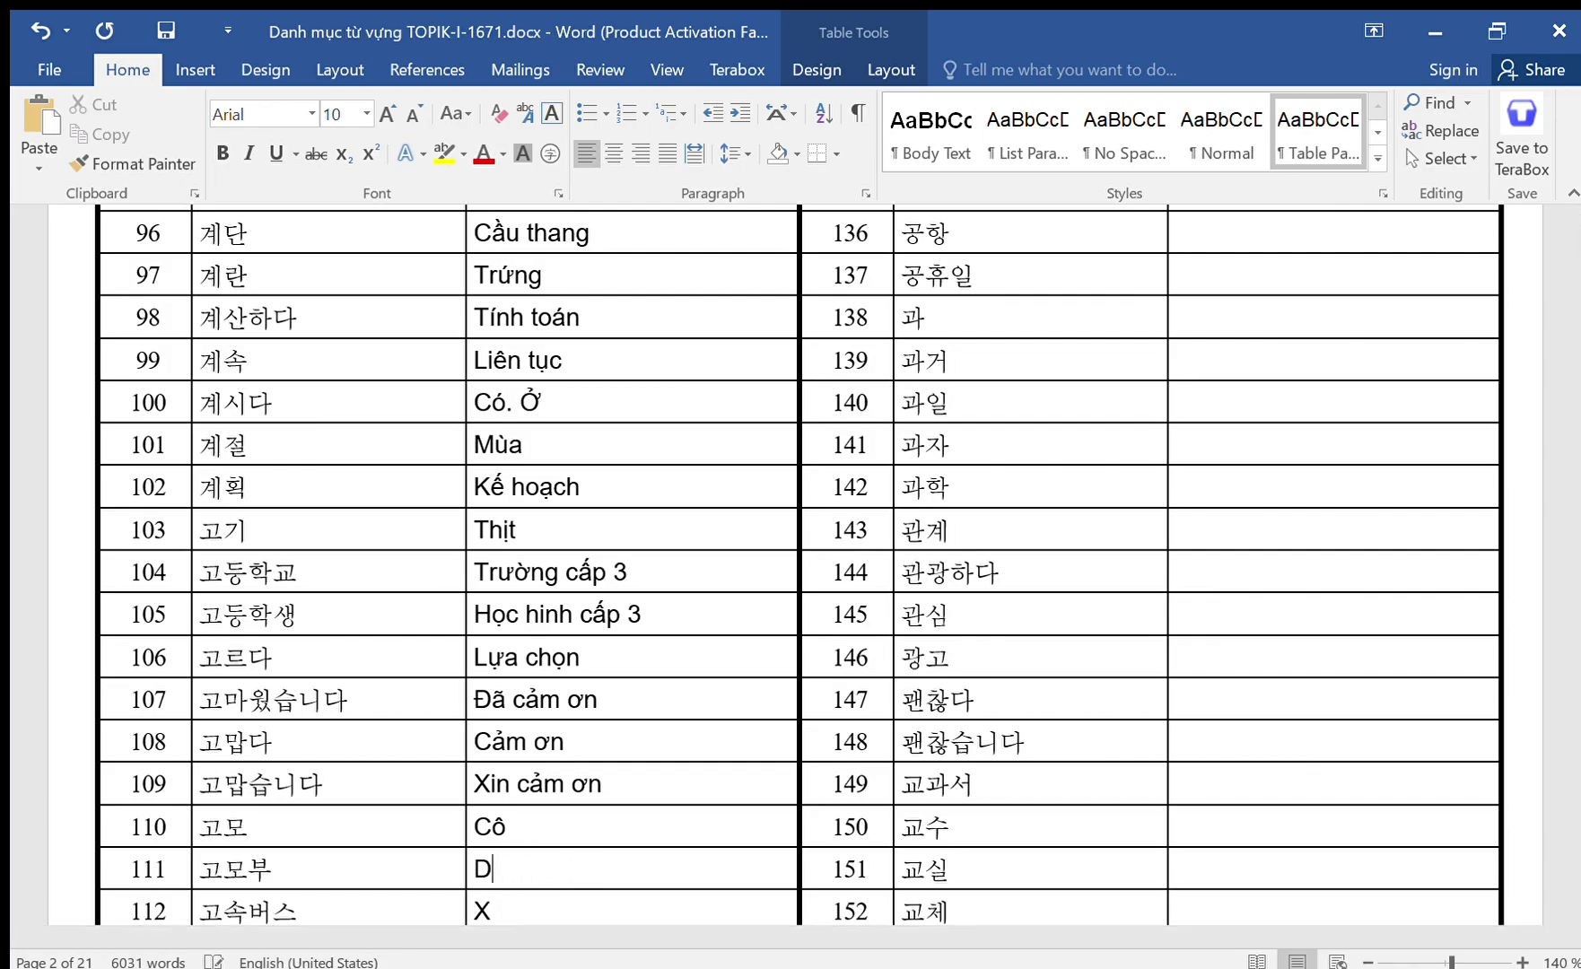
text(uợng)
key(Down)
Enter "Xe buýt cao tốc" as the Vietnamese meaning of word 112, 고속버스.
key(BackSpace)
text(Xe buỷy)
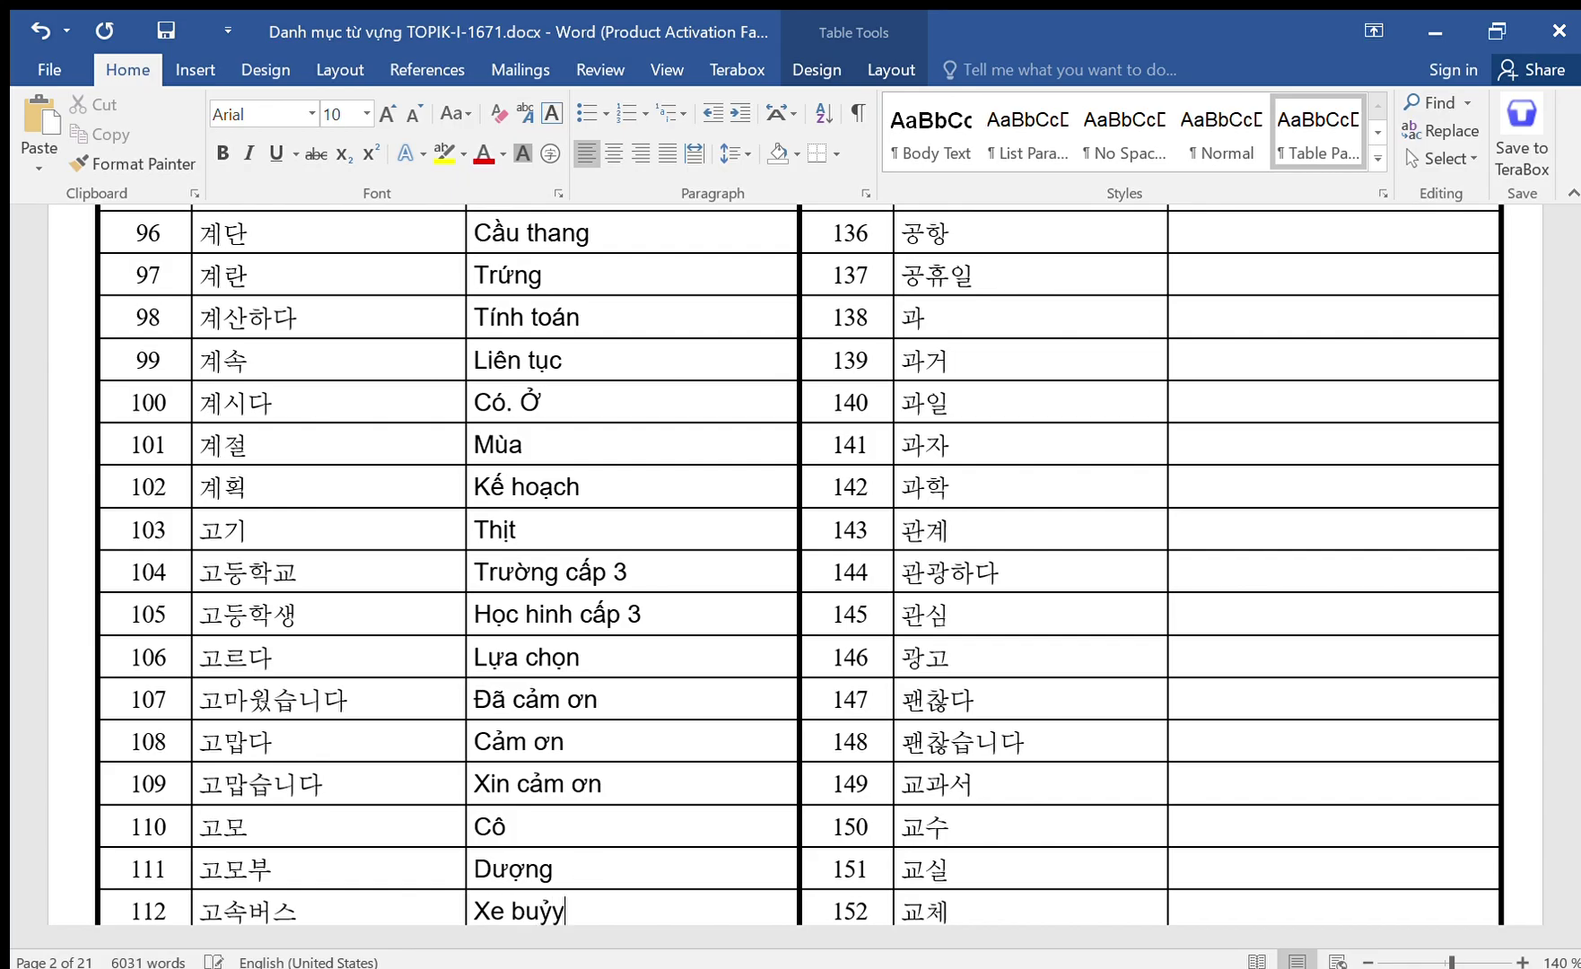
key(BackSpace)
text(ýt c)
text(ao tôc)
key(BackSpace)
text(tôcs)
key(Down)
Enter "Con mèo" as the Vietnamese meaning of word 113, 고양이, and "Hỏng hóc" for word 114, 고장.
text(Con meo)
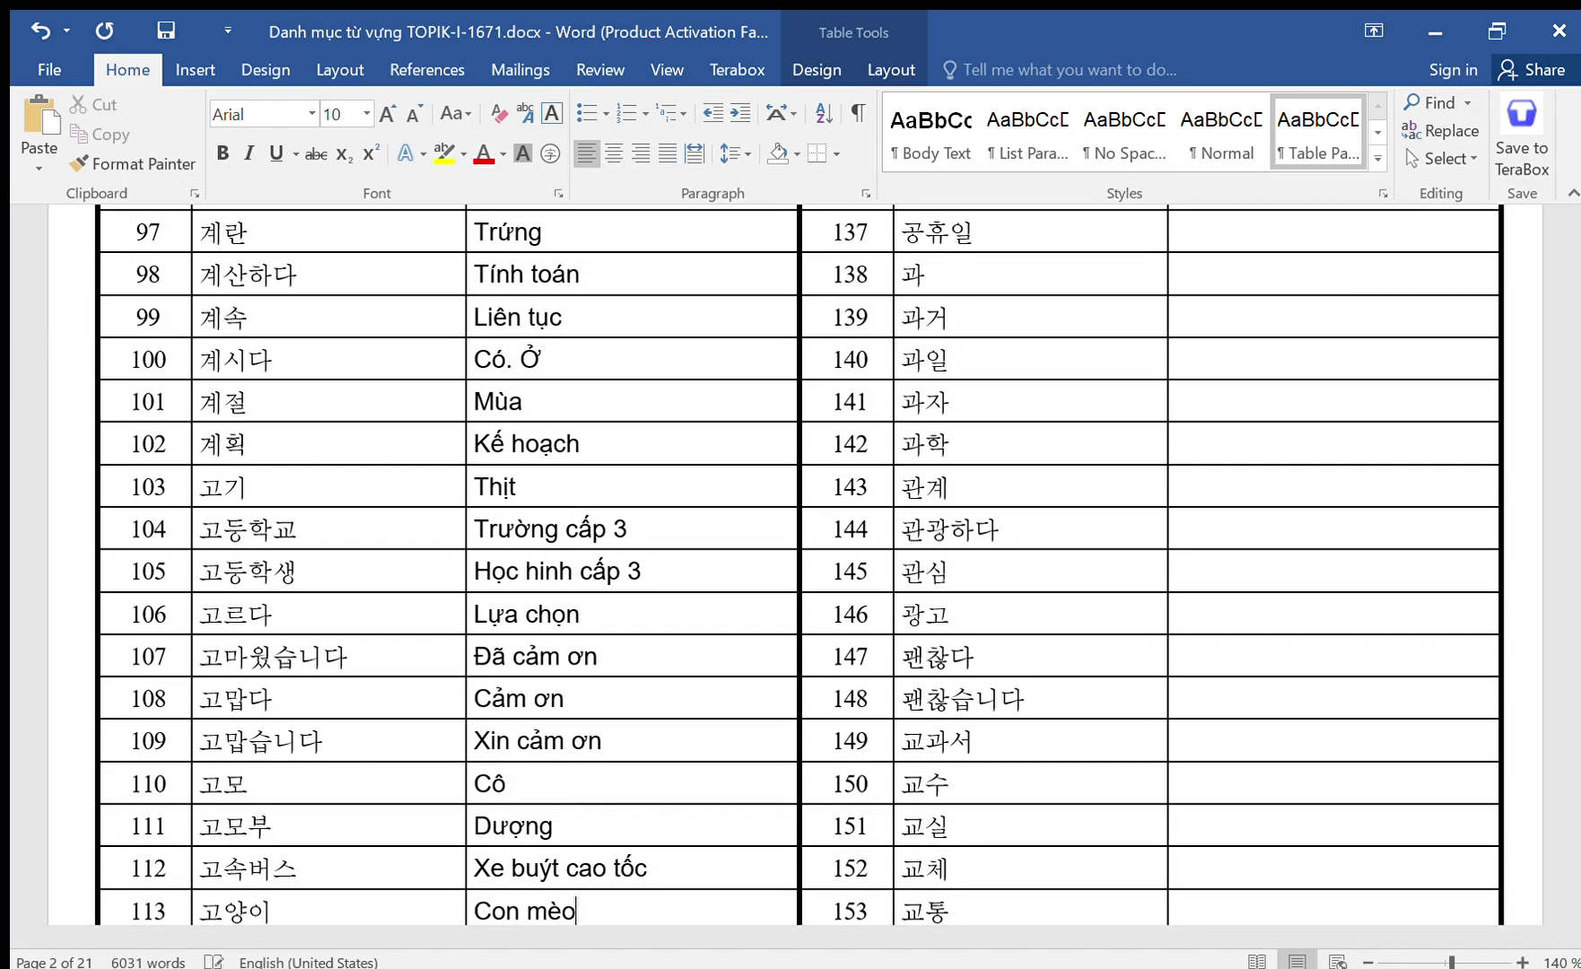
text(f)
key(Down)
text(Hon)
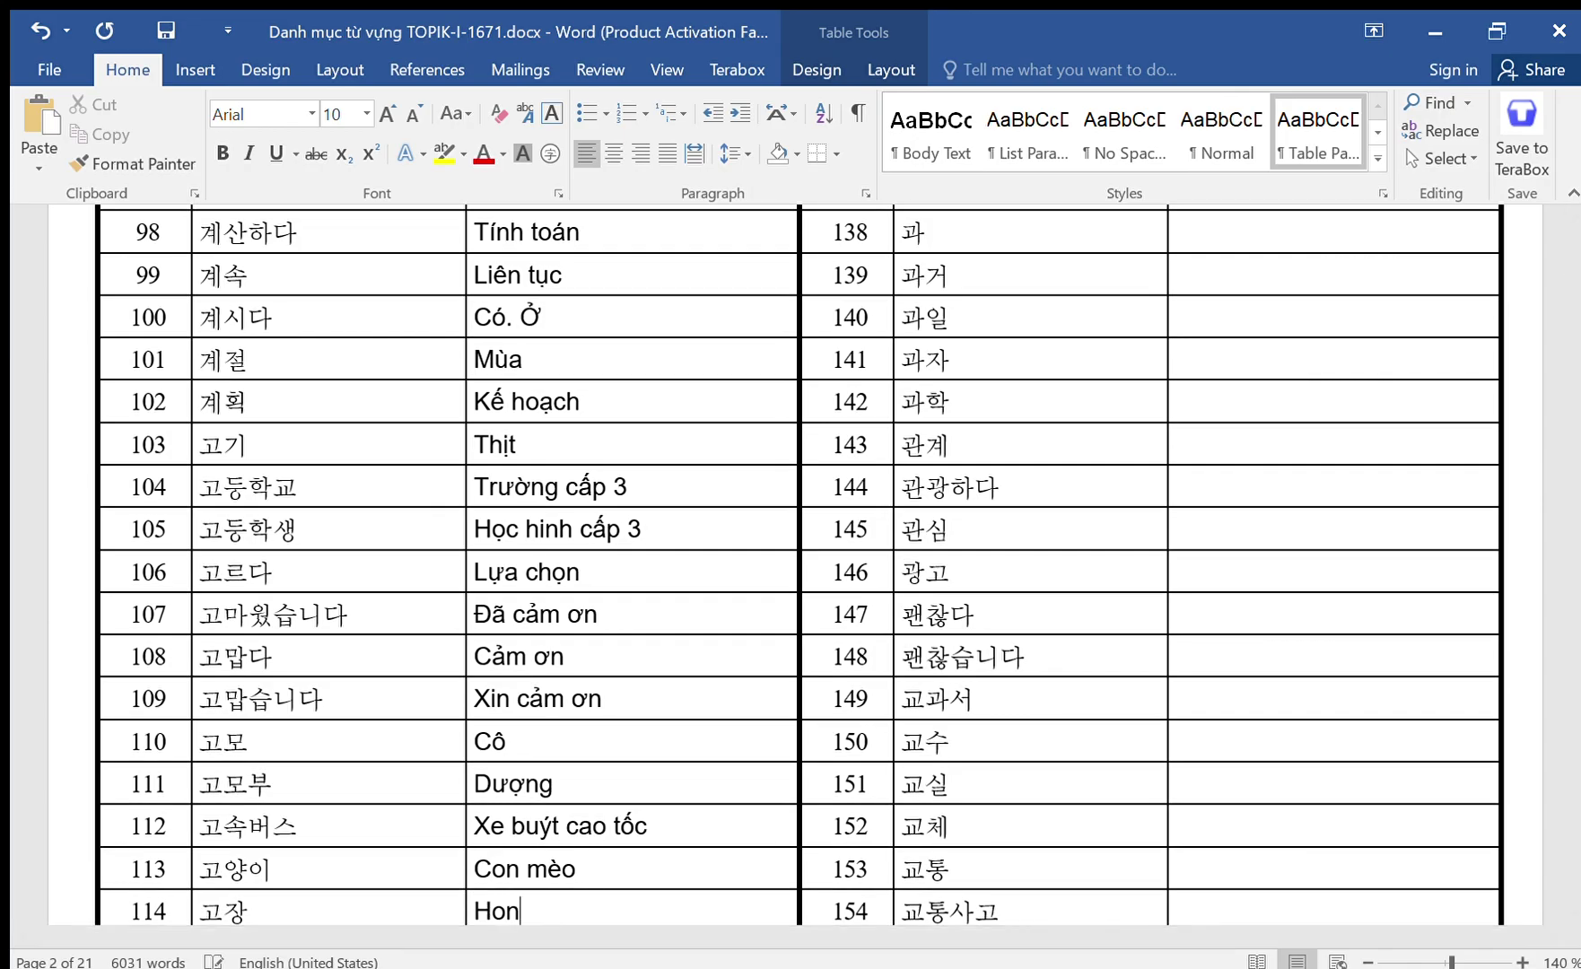
text(gr hocj)
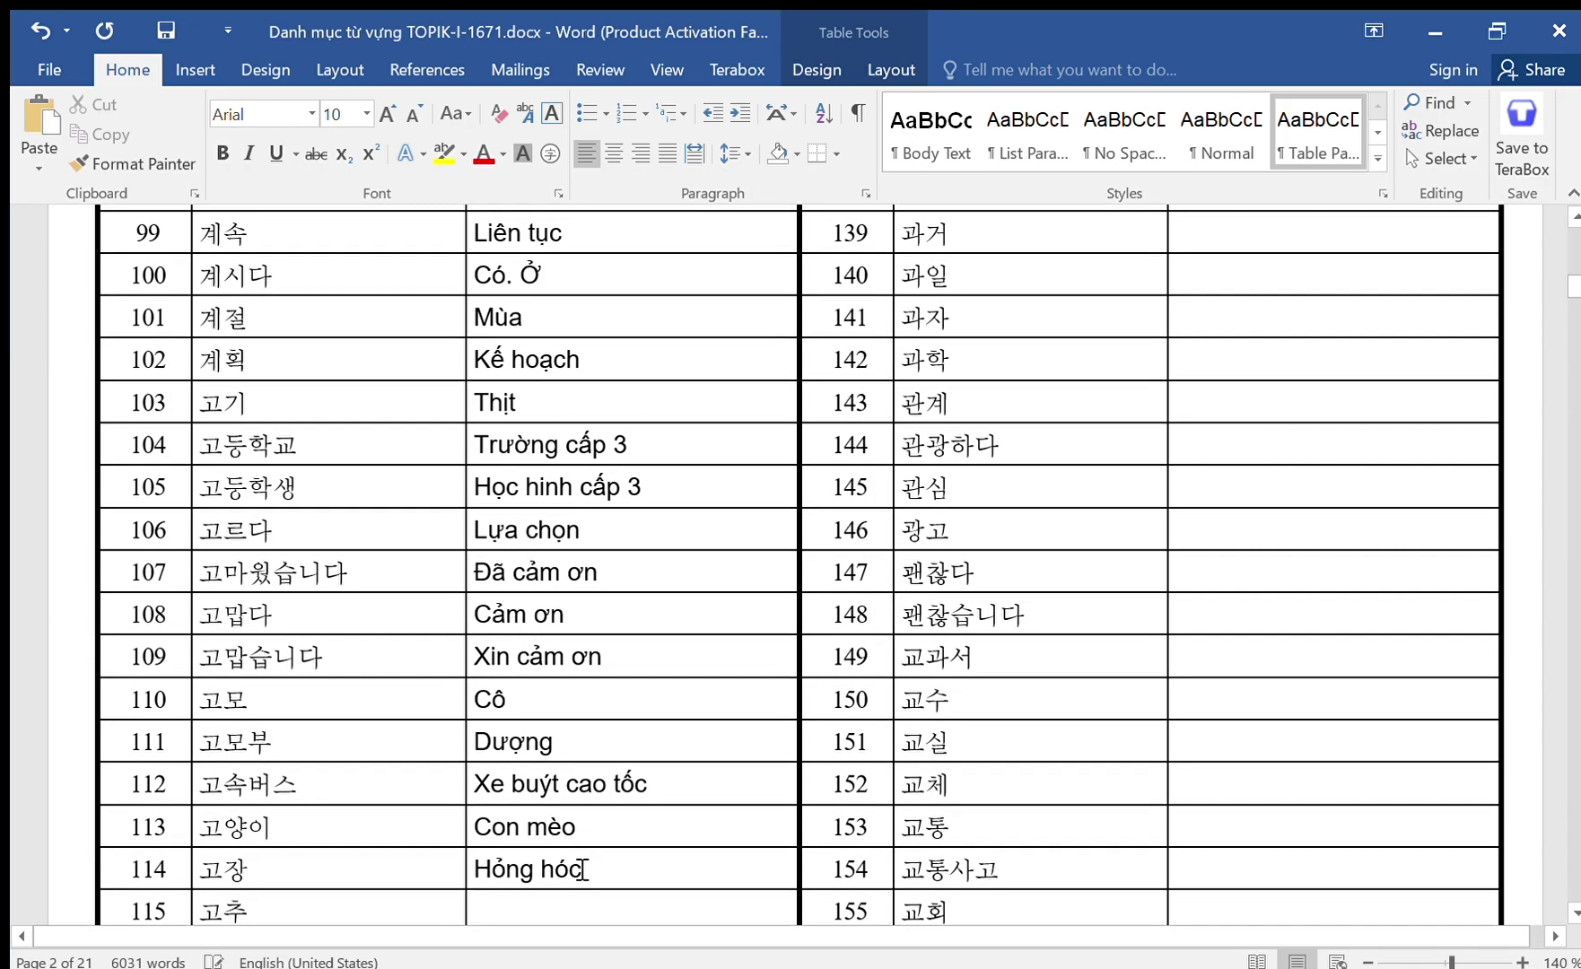
Enter "Ớt" as the Vietnamese meaning of word 115, 고추, and "Tương ớt" for word 116, 고추장.
text(Owts)
key(Down)
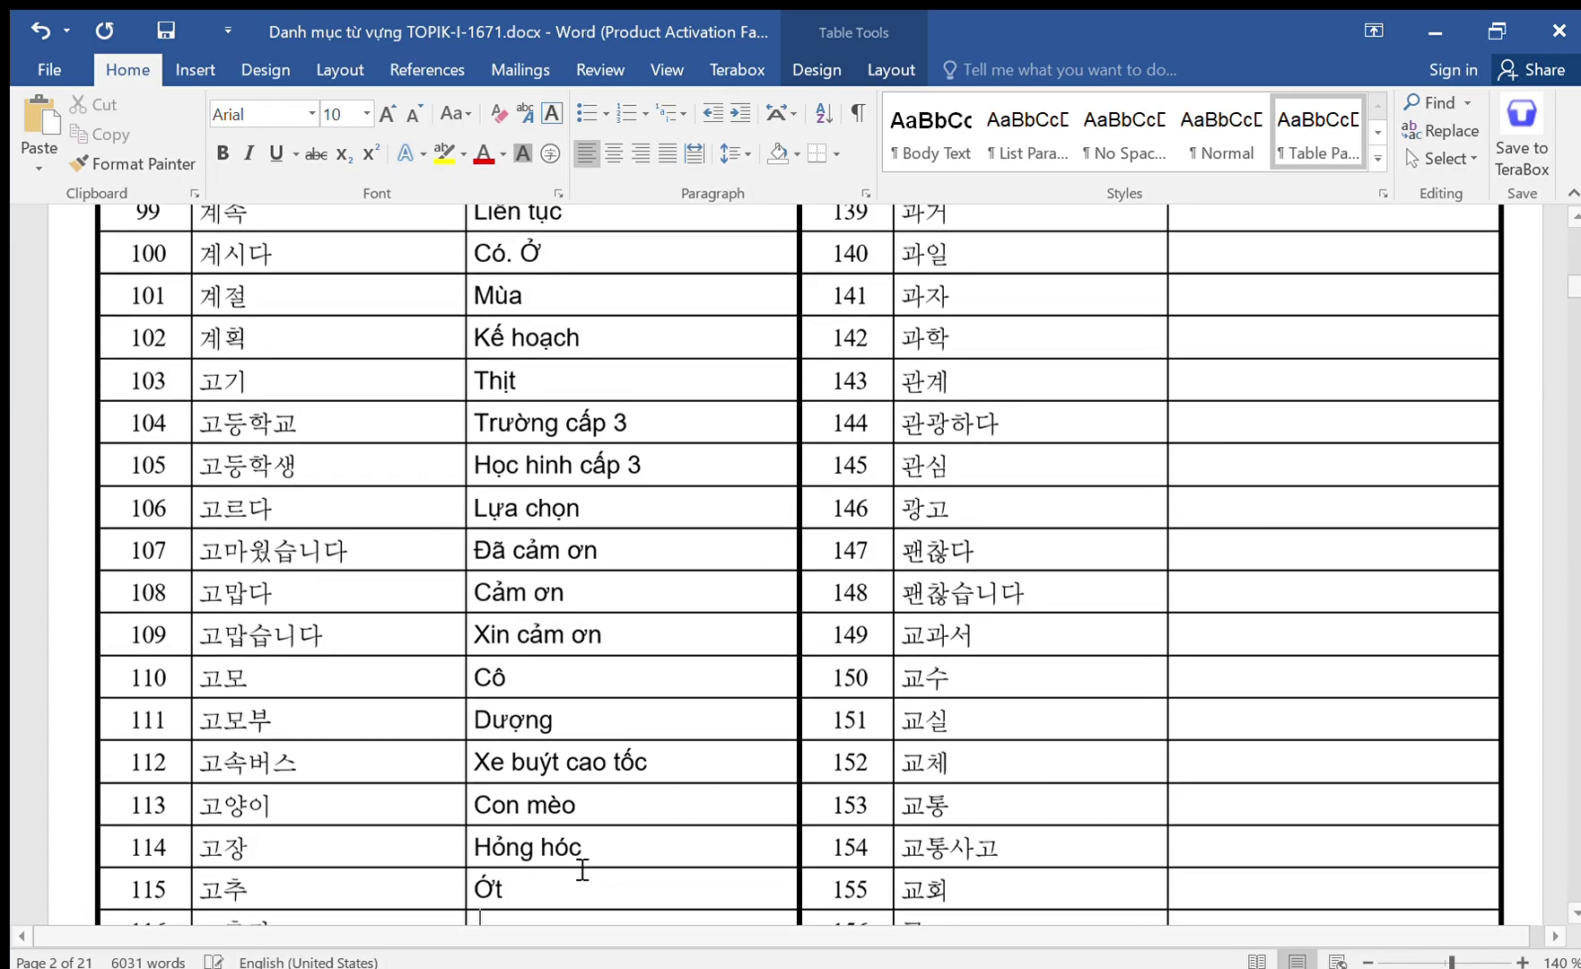
text(Tuwowng owts)
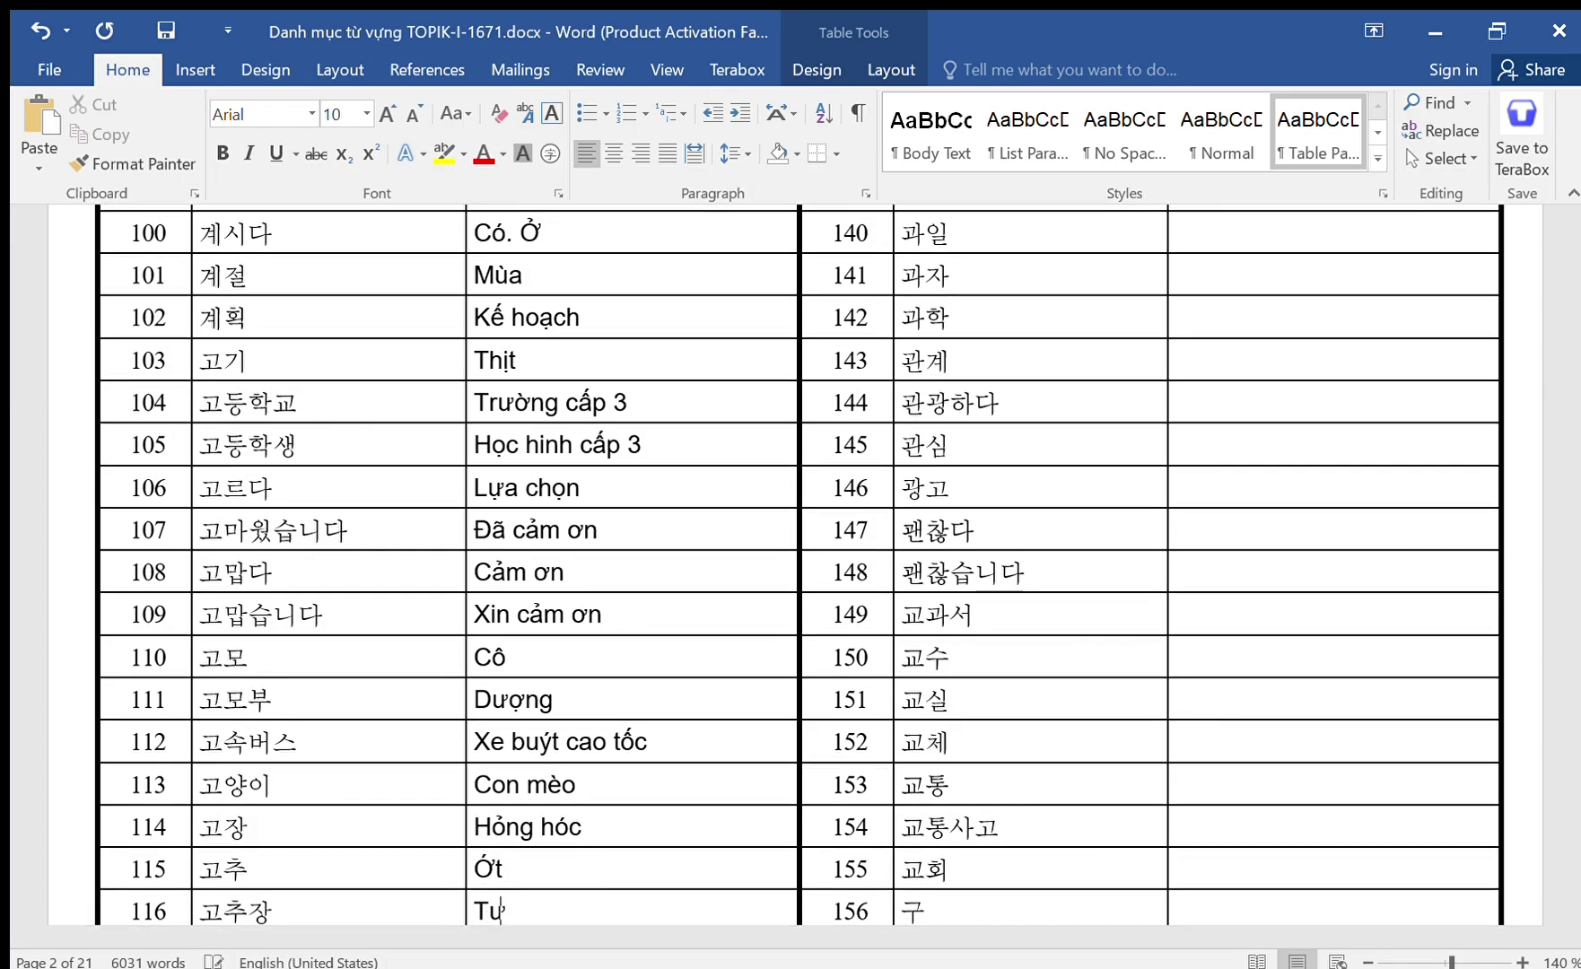
key(Down)
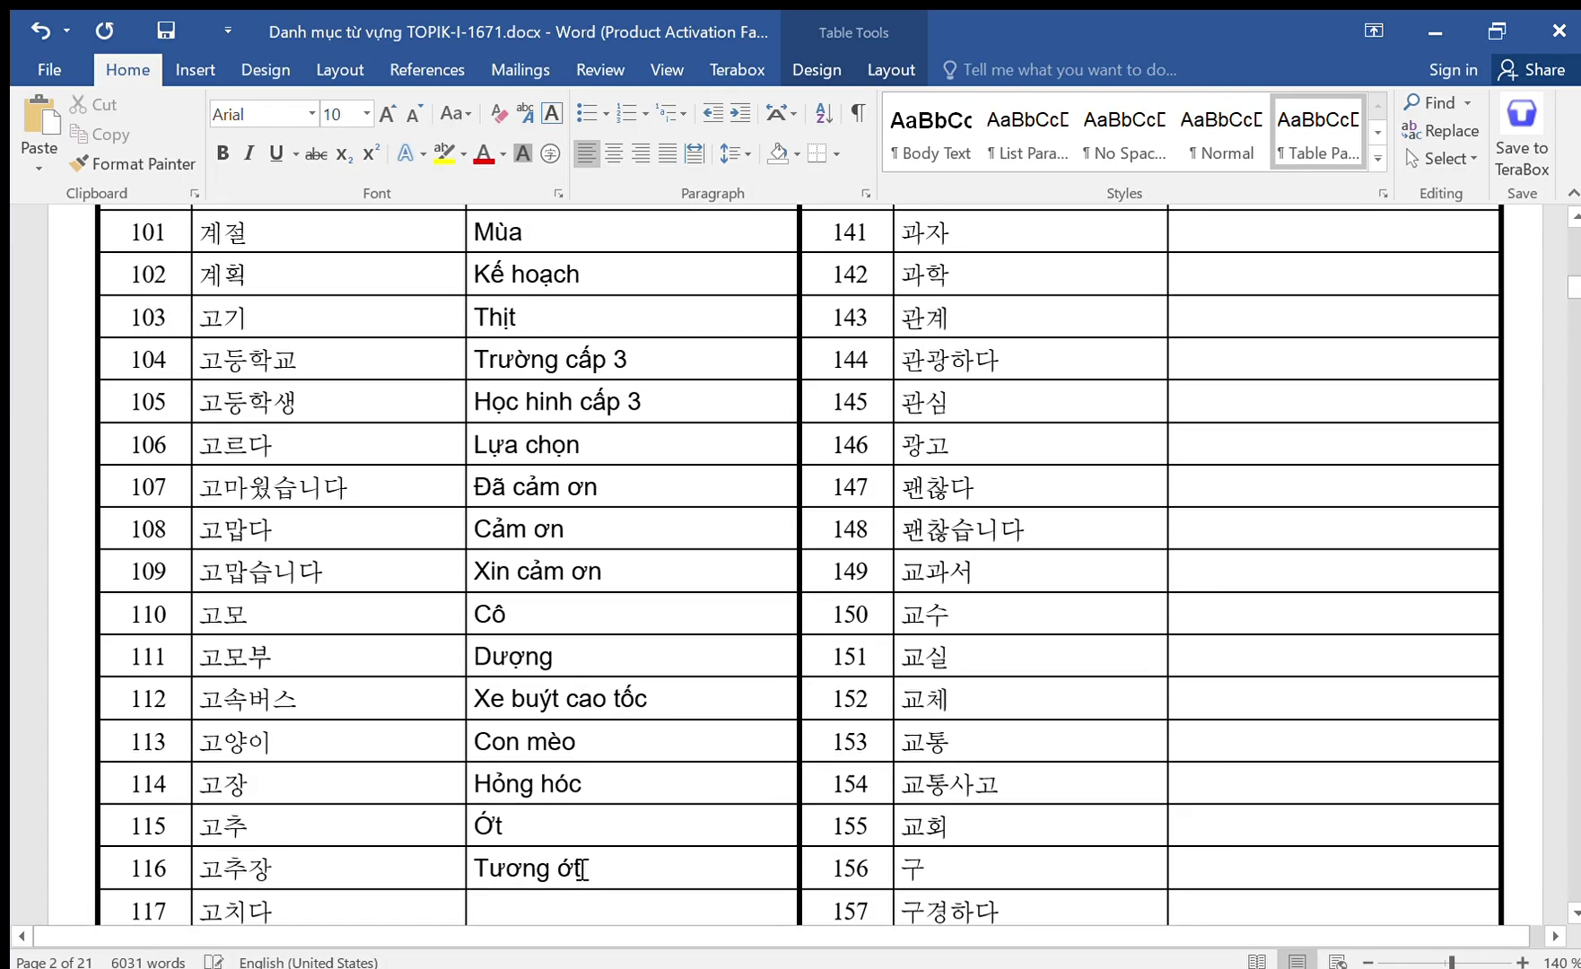
Enter "Sửa chữa" as the Vietnamese meaning of word 117, 고치다.
text(Suawr ch)
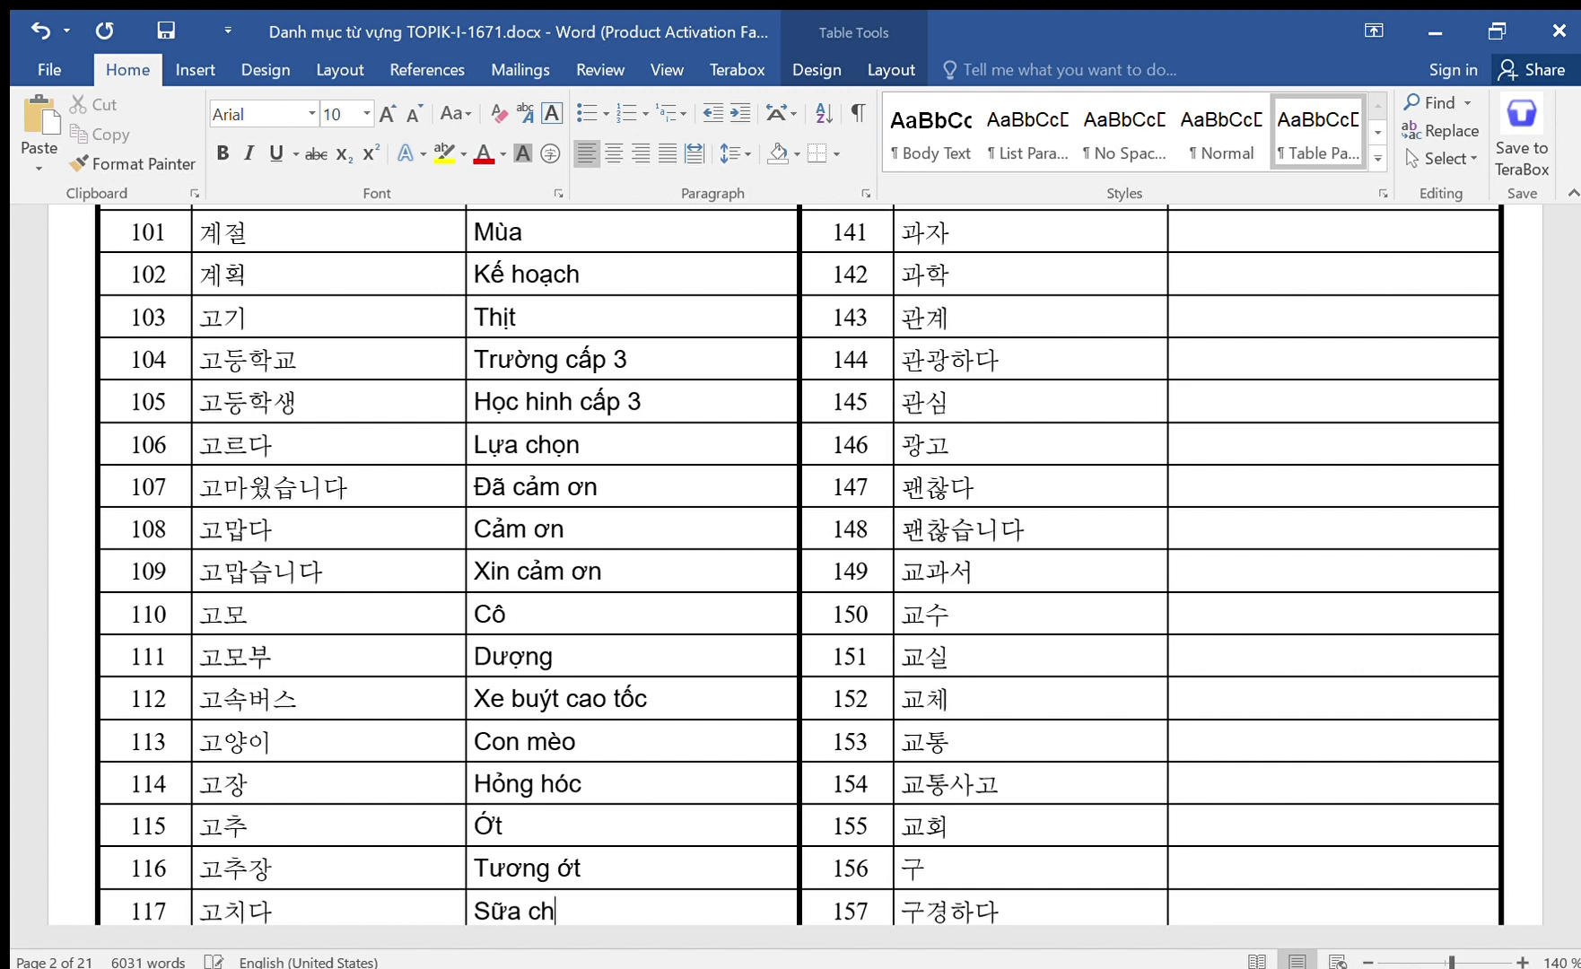
key(BackSpace)
key(BackSpace)
key(BackSpace)
text(chuwxa)
key(Down)
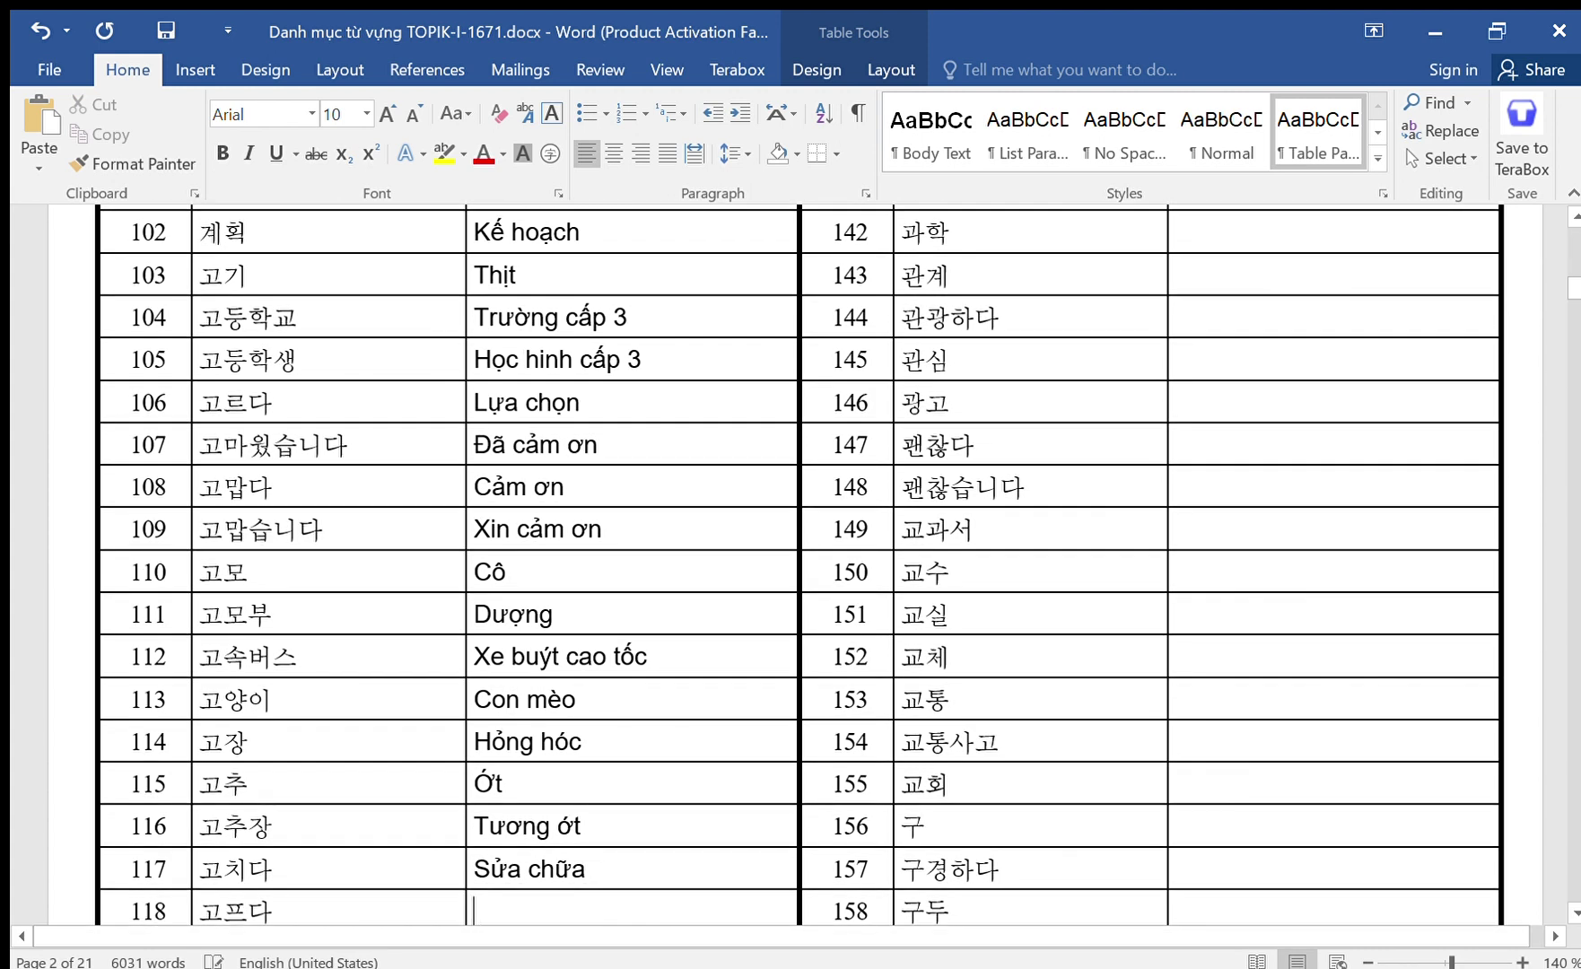
Enter "Đói" as the Vietnamese meaning of word 118, 고프다.
text(ddaa)
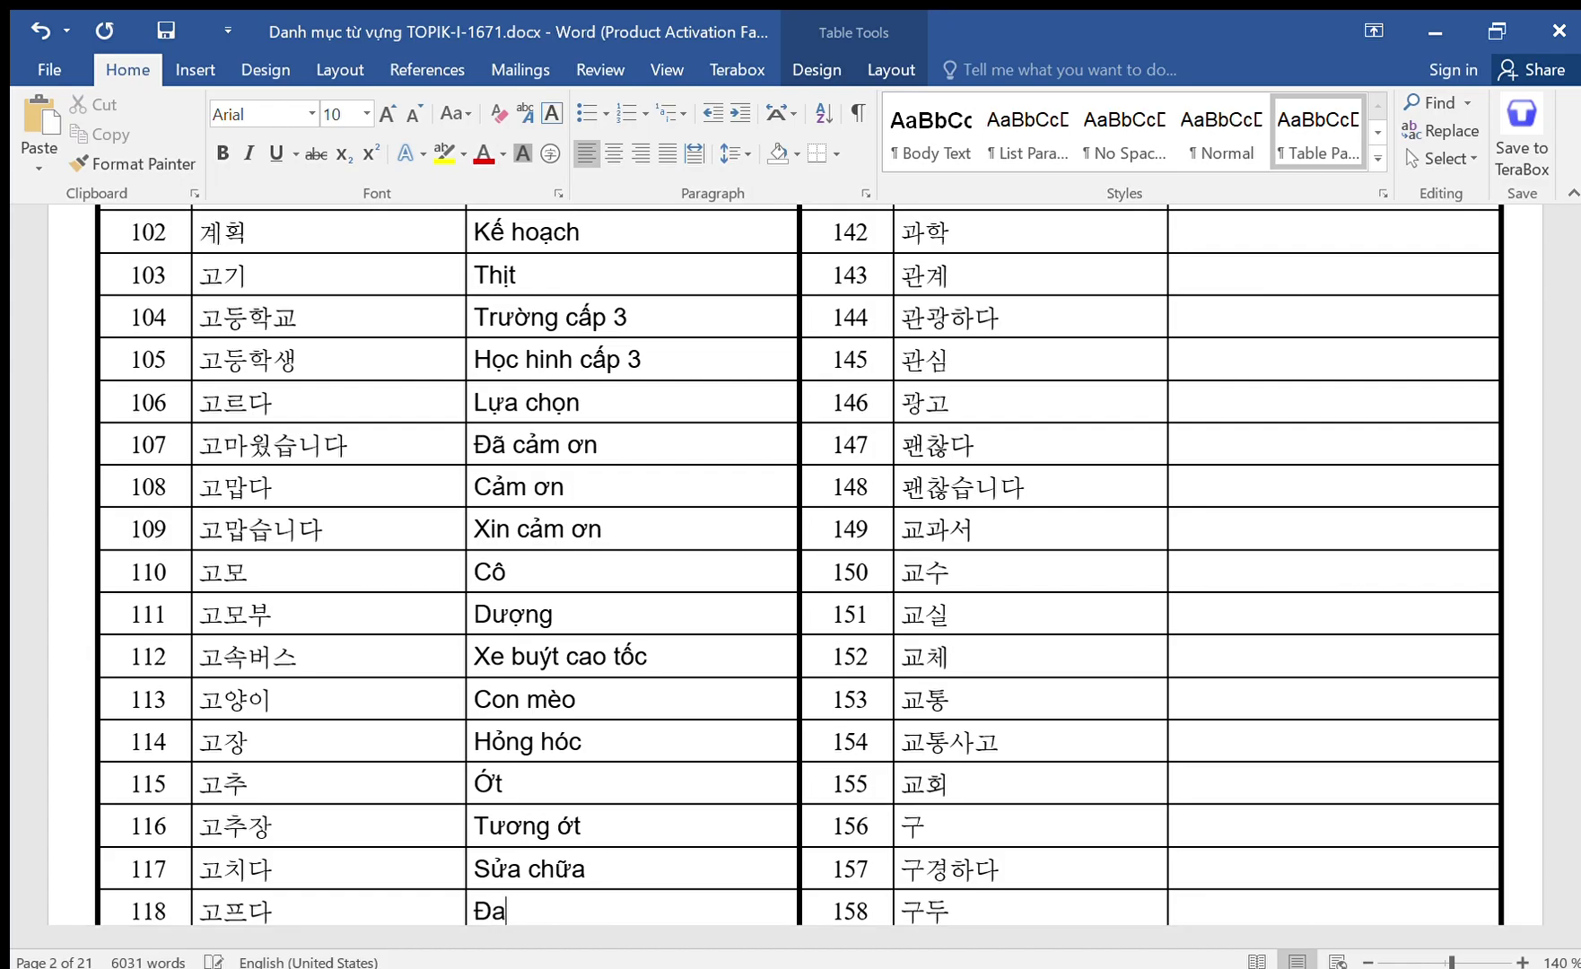
key(BackSpace)
key(BackSpace)
text(ddois)
key(Down)
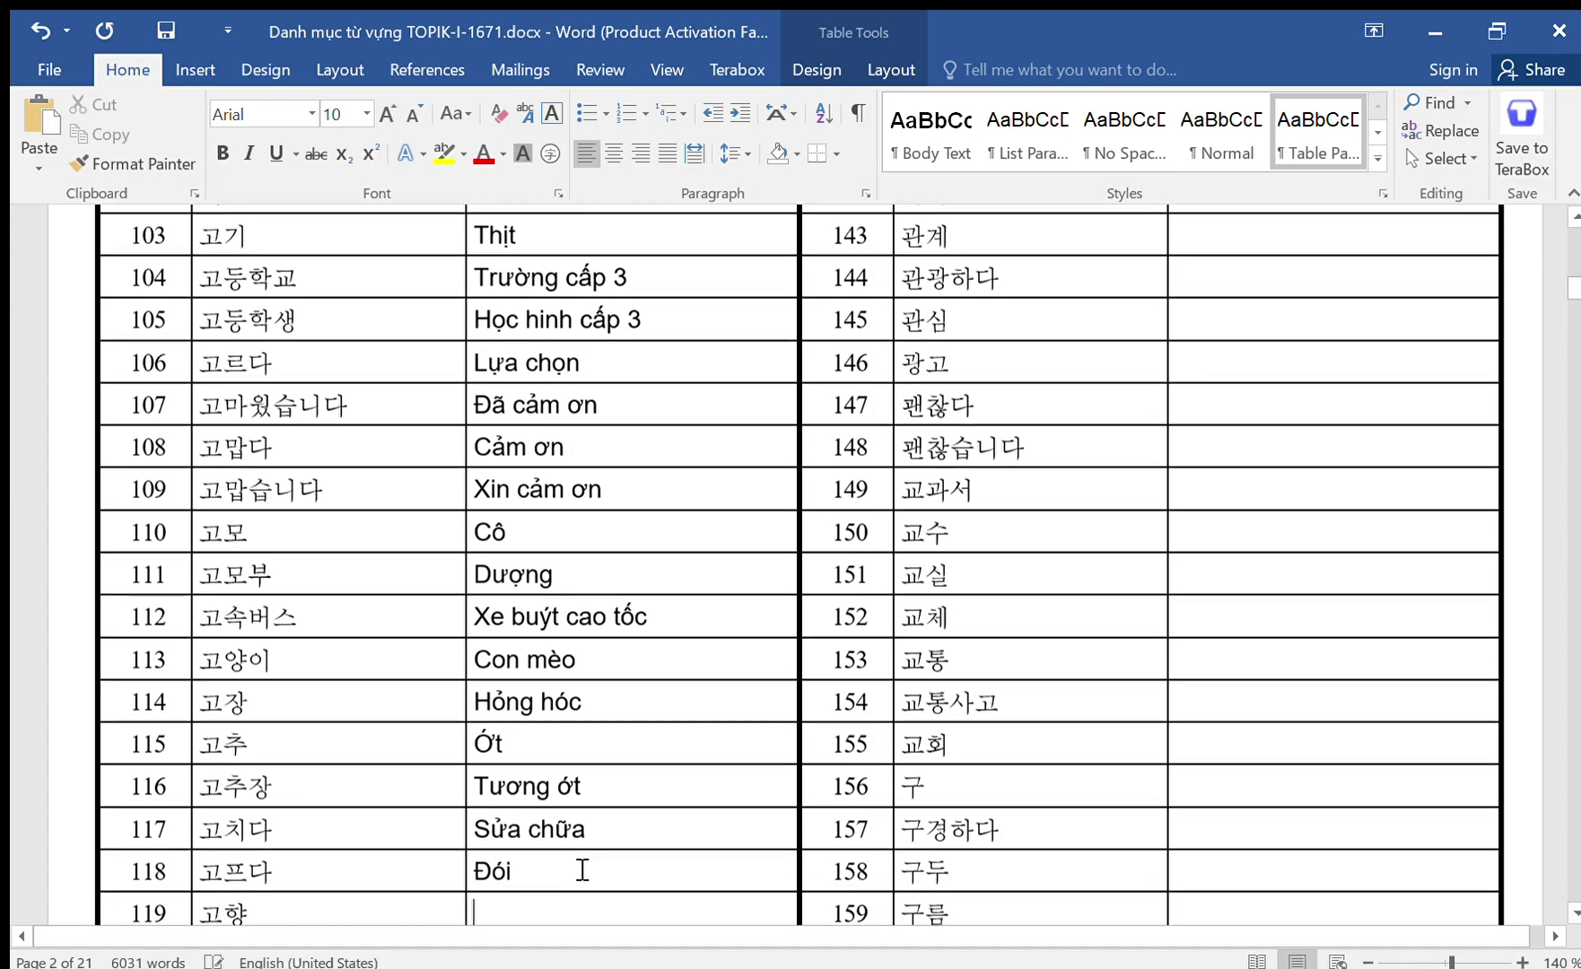
Enter "Quê hương" as the Vietnamese meaning of word 119, 고향, and "Nhất định" for word 120, 곧.
text(Quee huow)
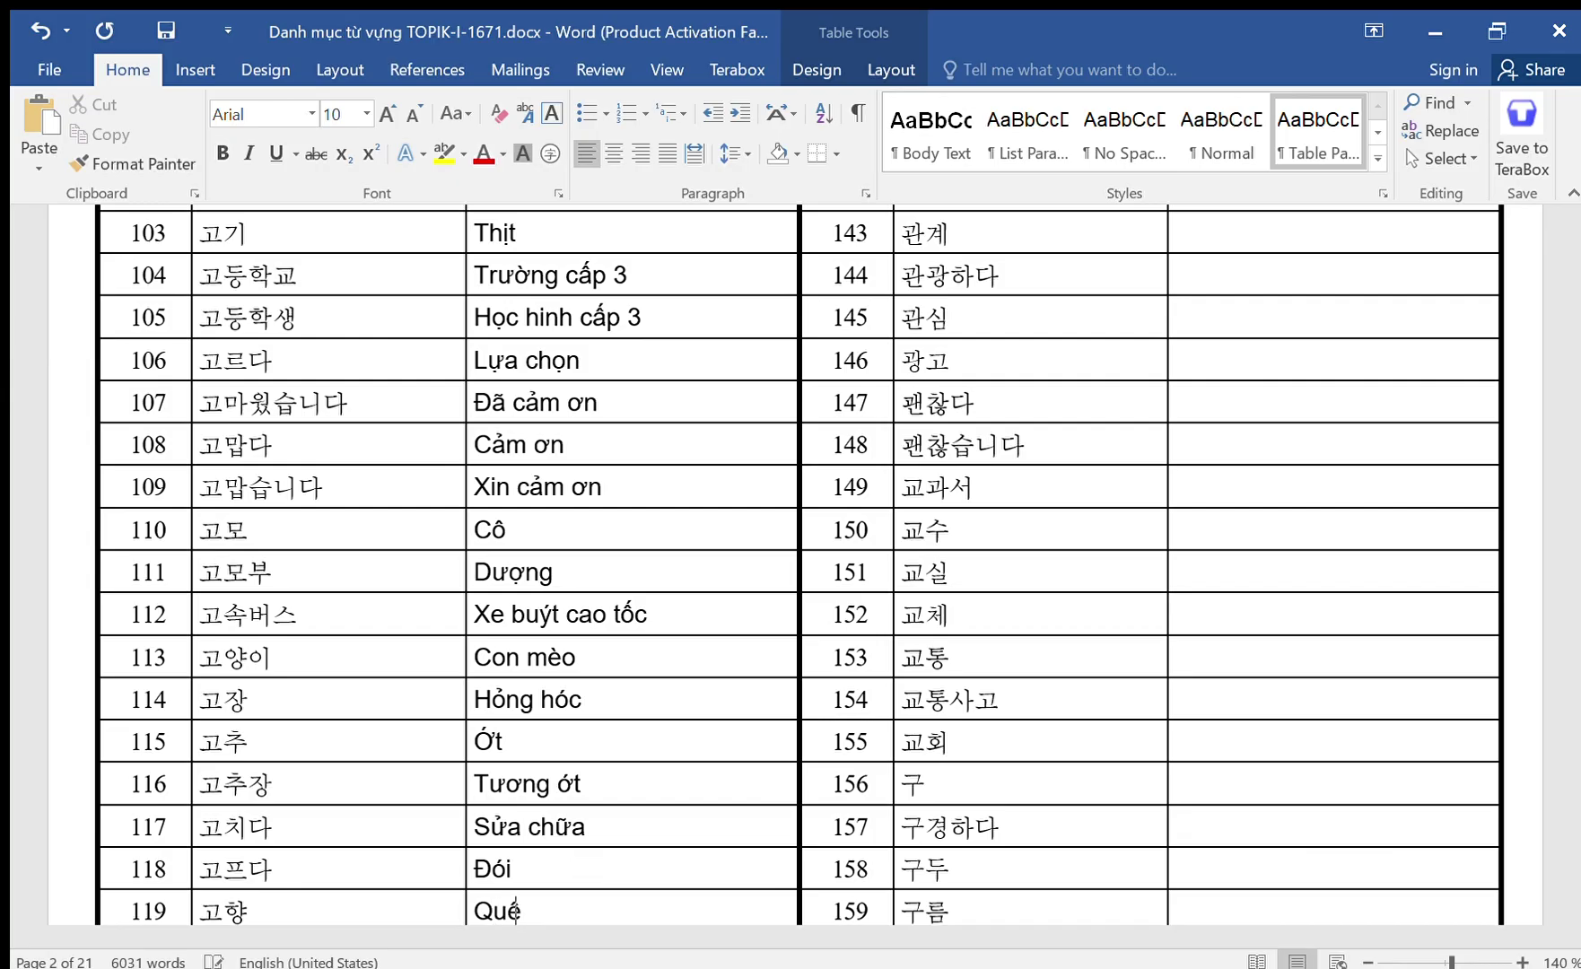
text(ng)
key(Down)
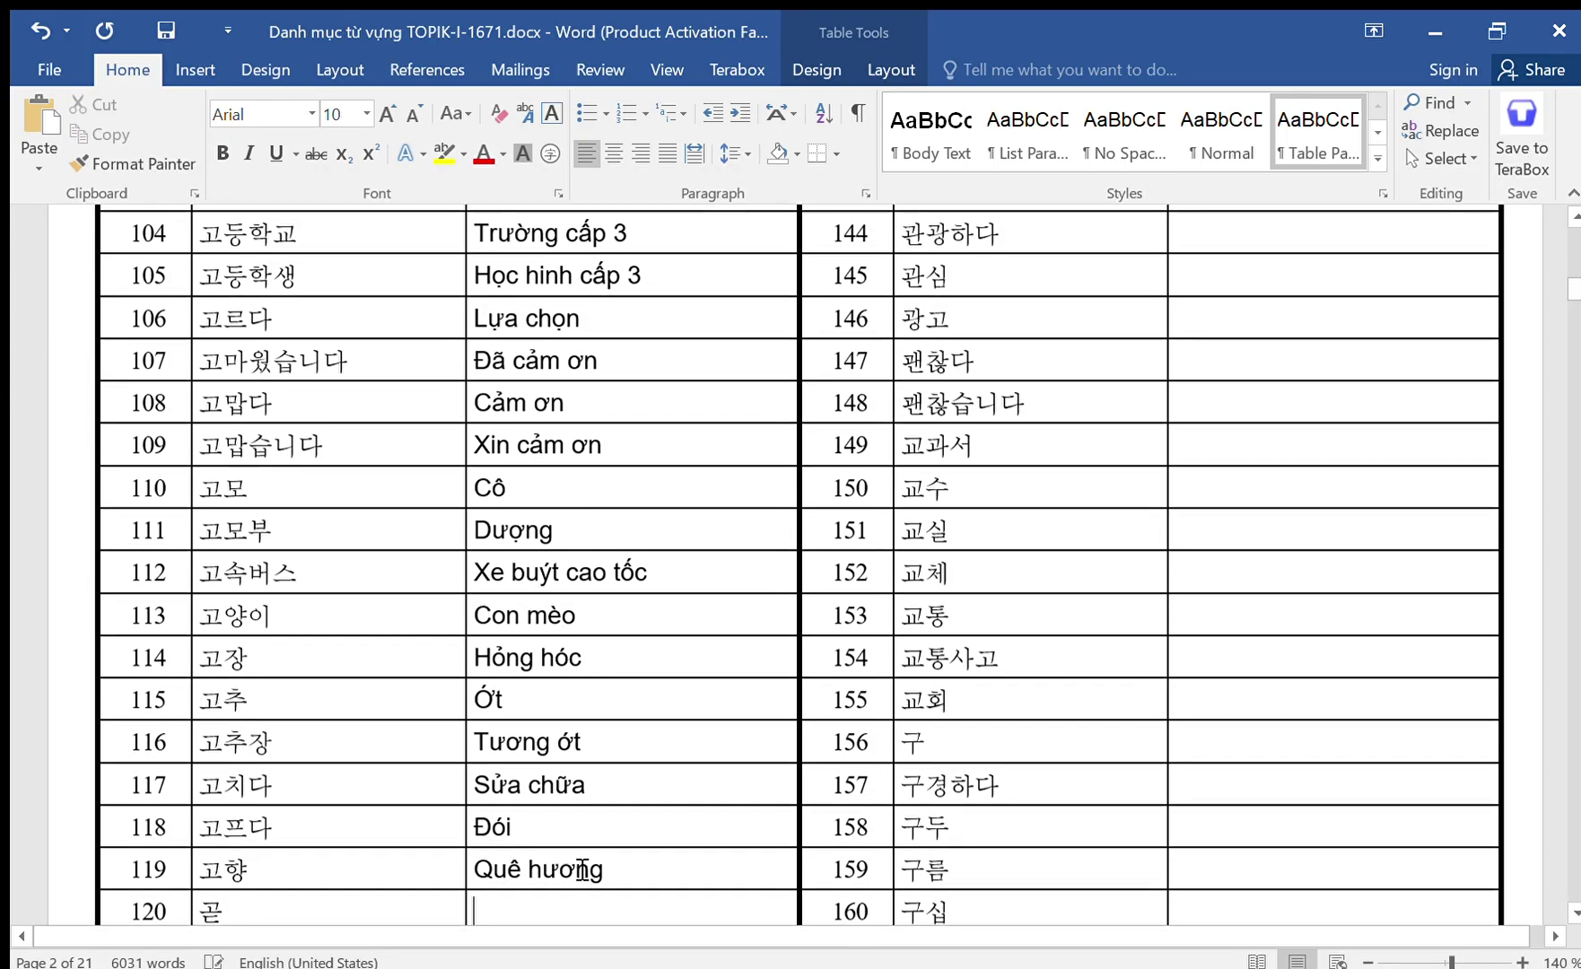
text(Nhaats ddinhj)
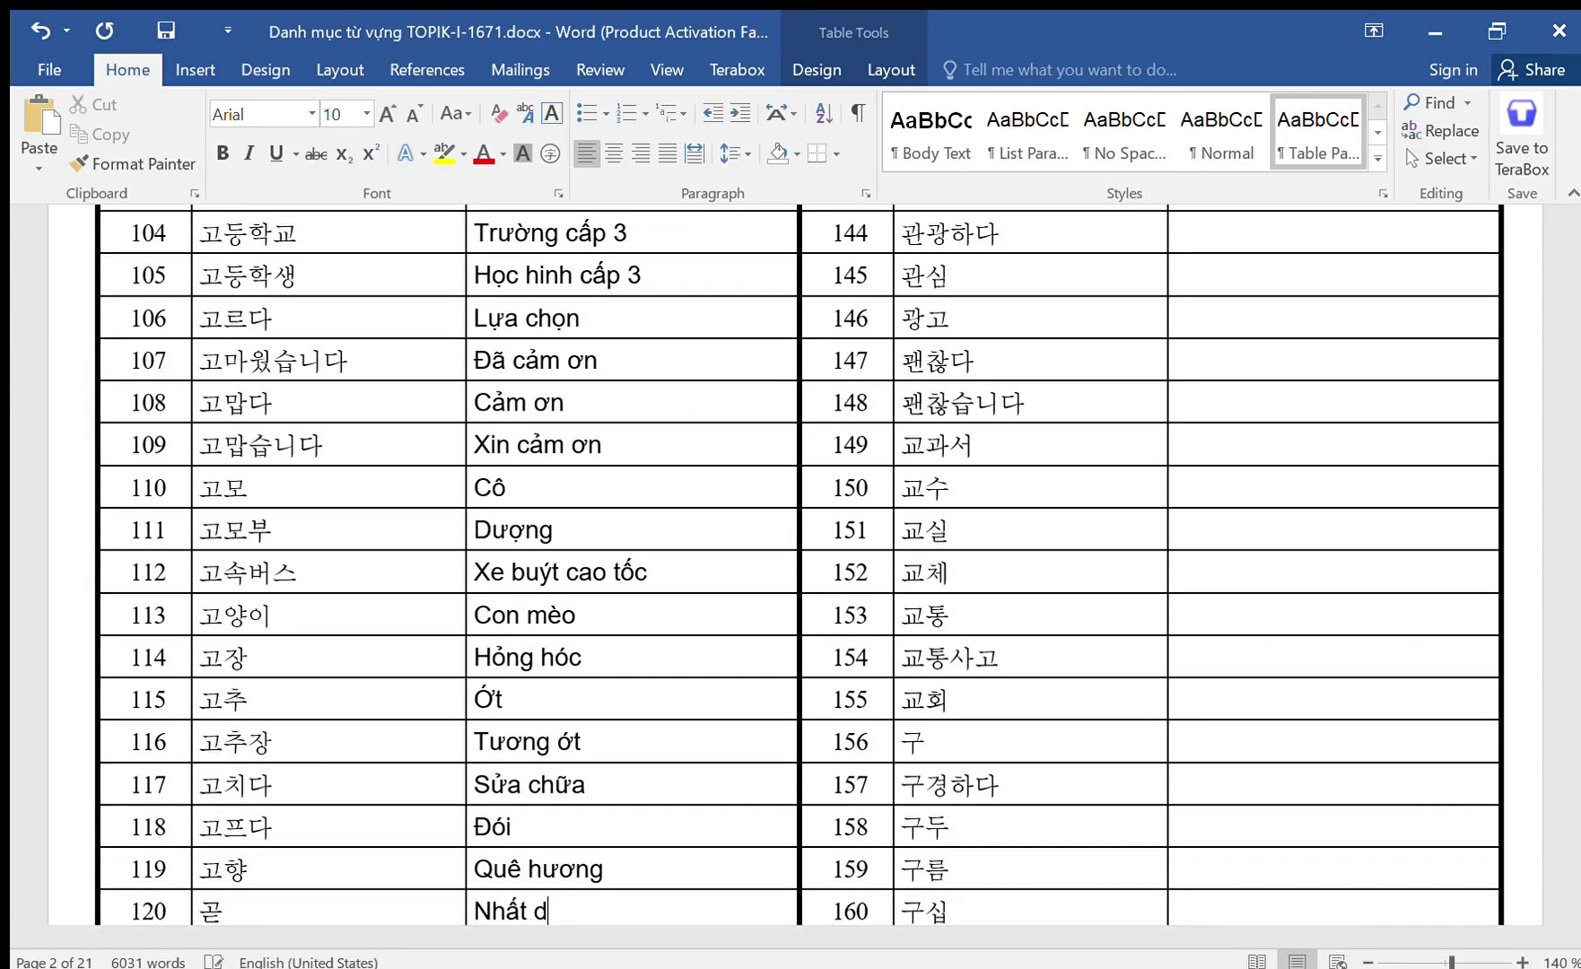
key(Down)
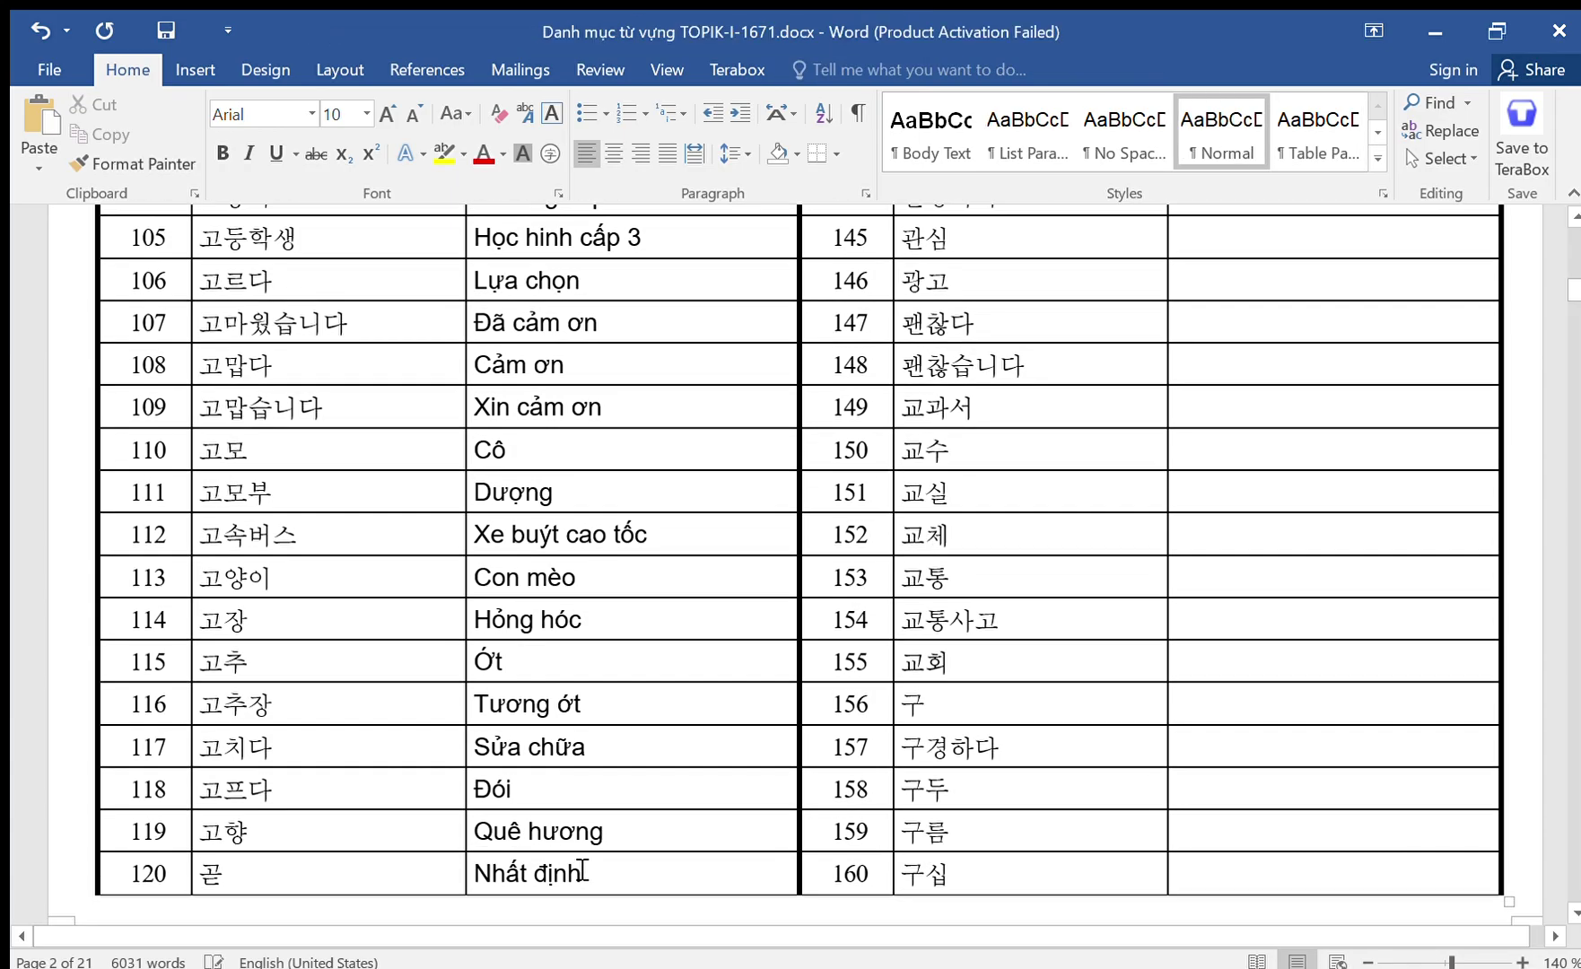
On the following page, enter "Tháng 9" as the Vietnamese meaning of word 161, 구월, and "Tìm kiếm" for word 162, 구하다.
key(Down)
key(Down)
key(Down)
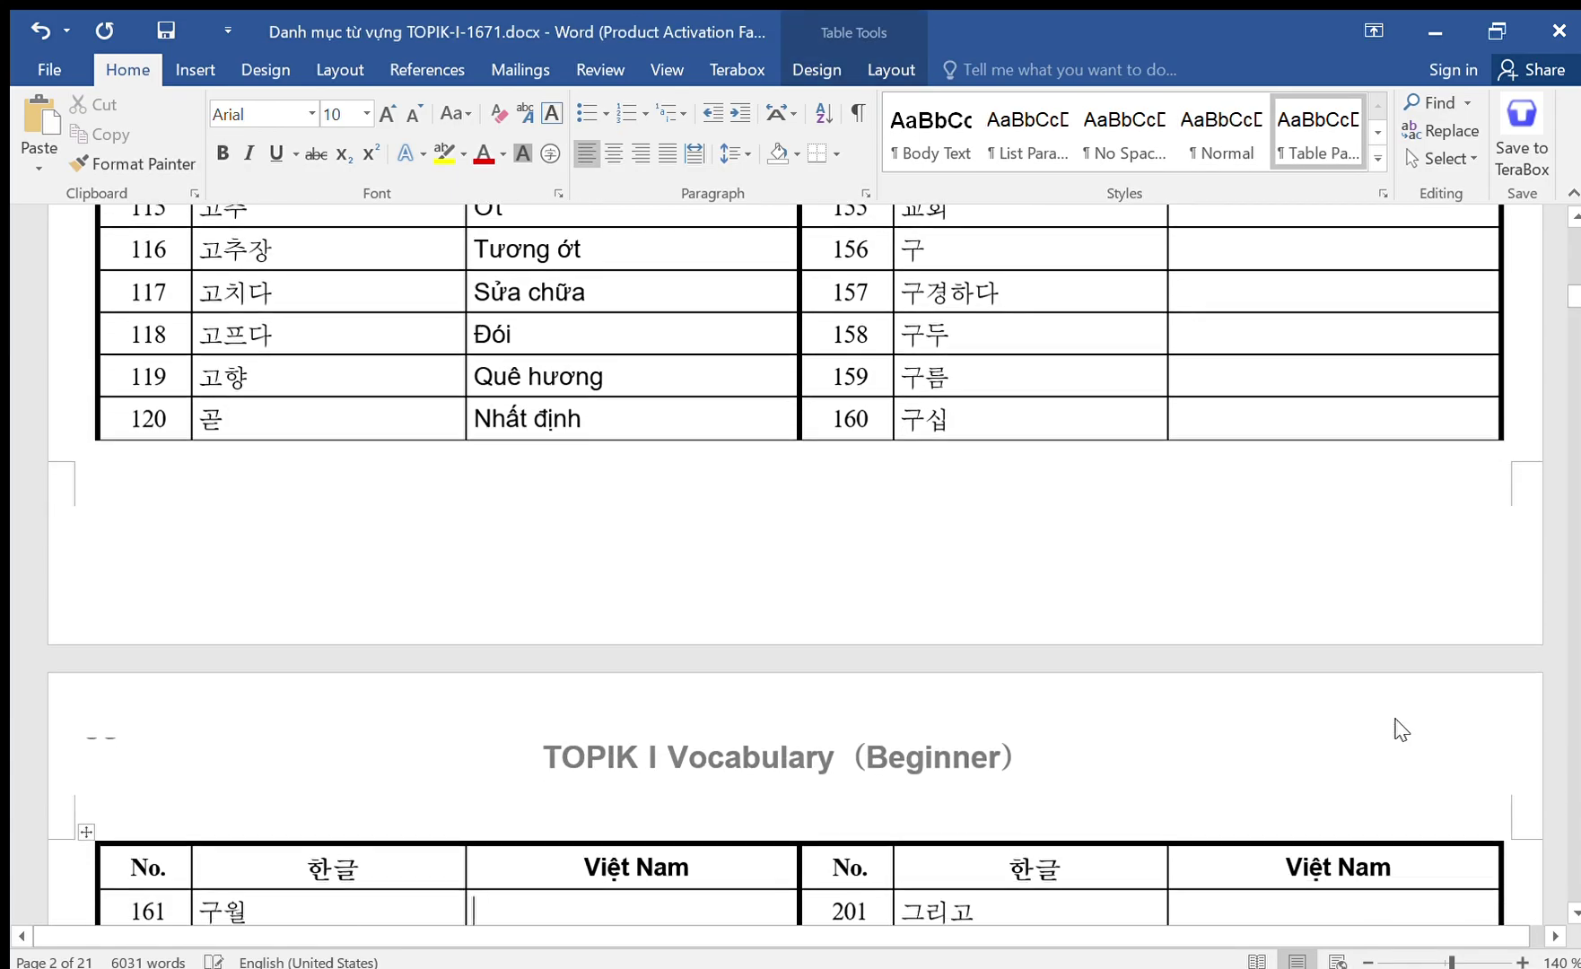
text(Th)
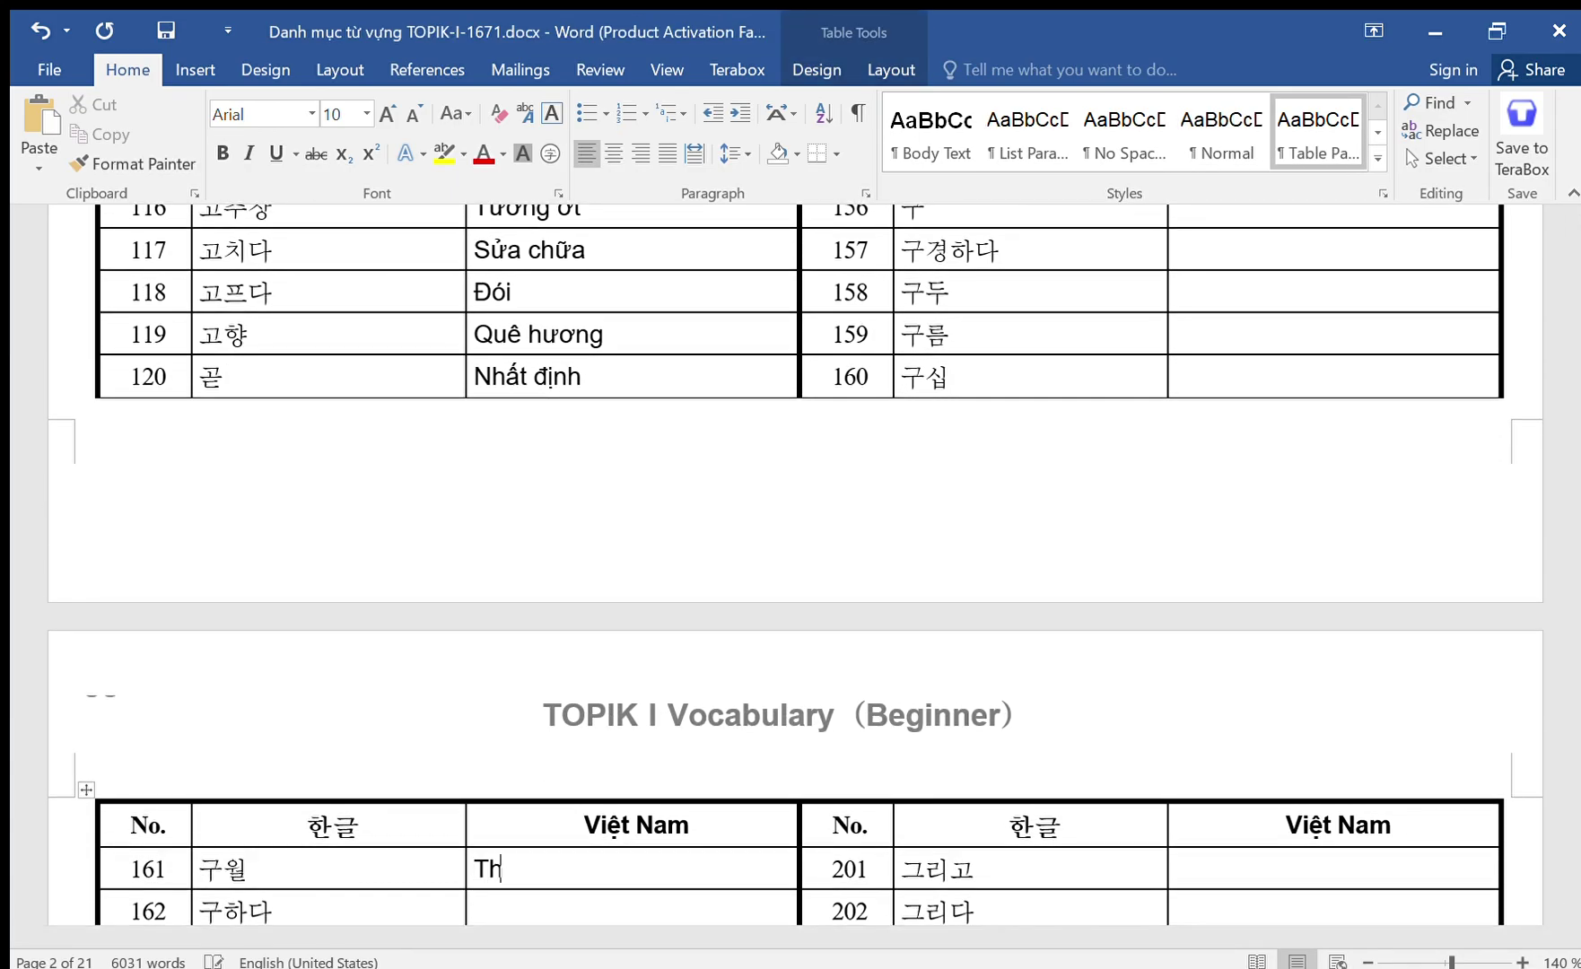
text(áng 9)
key(Down)
text(Tìm kiếm)
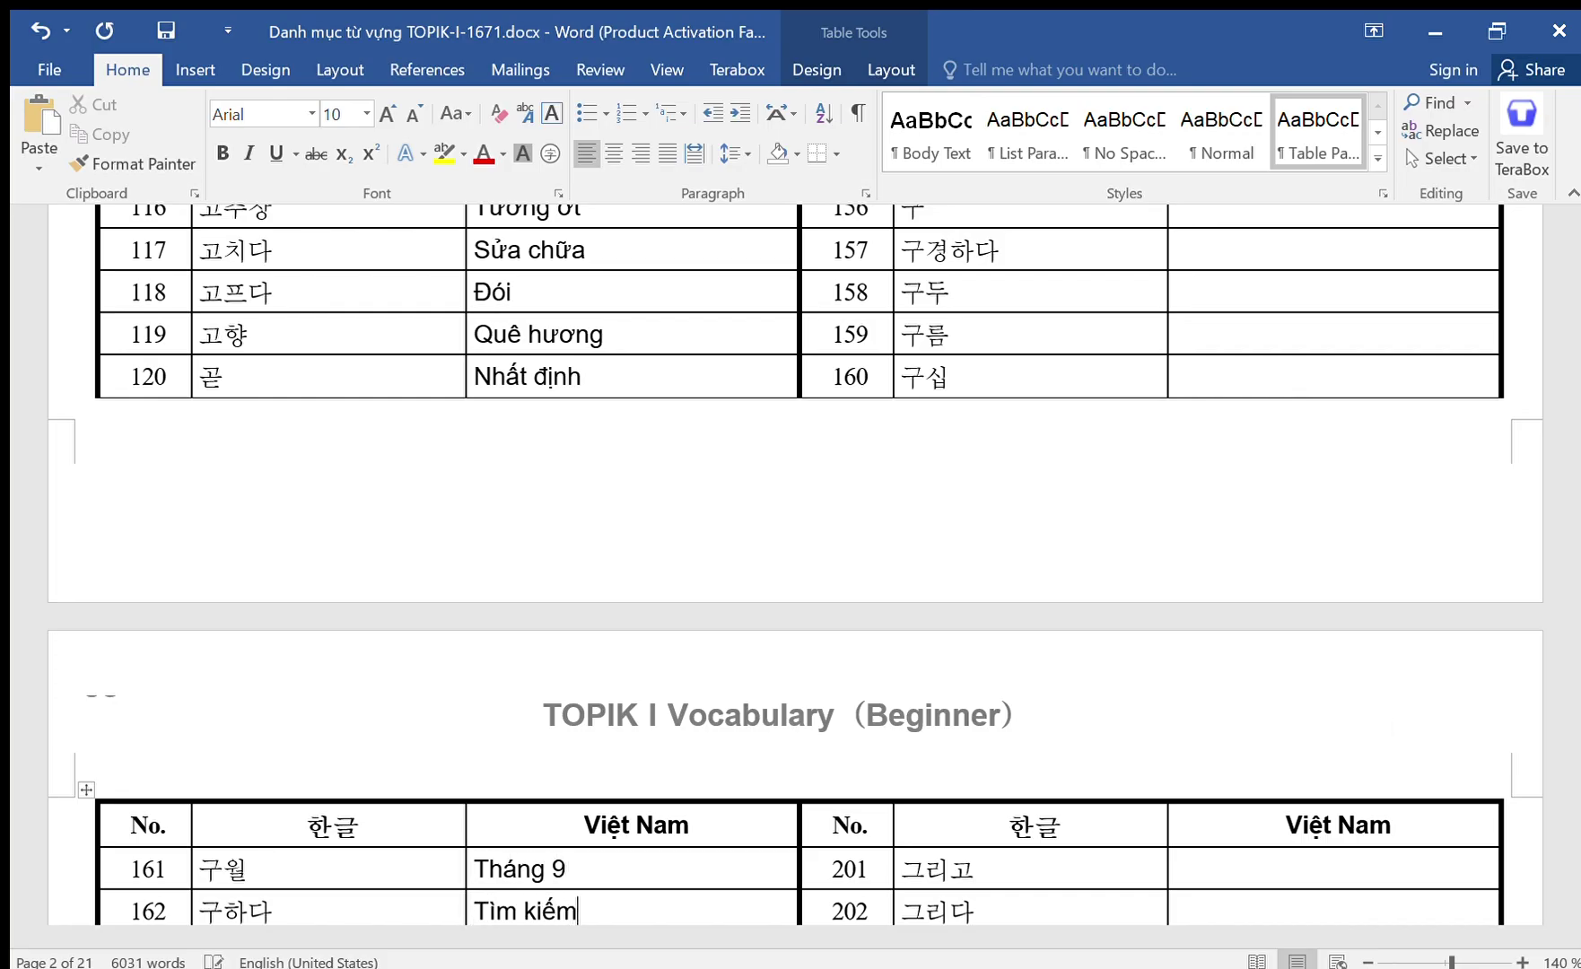
key(Down)
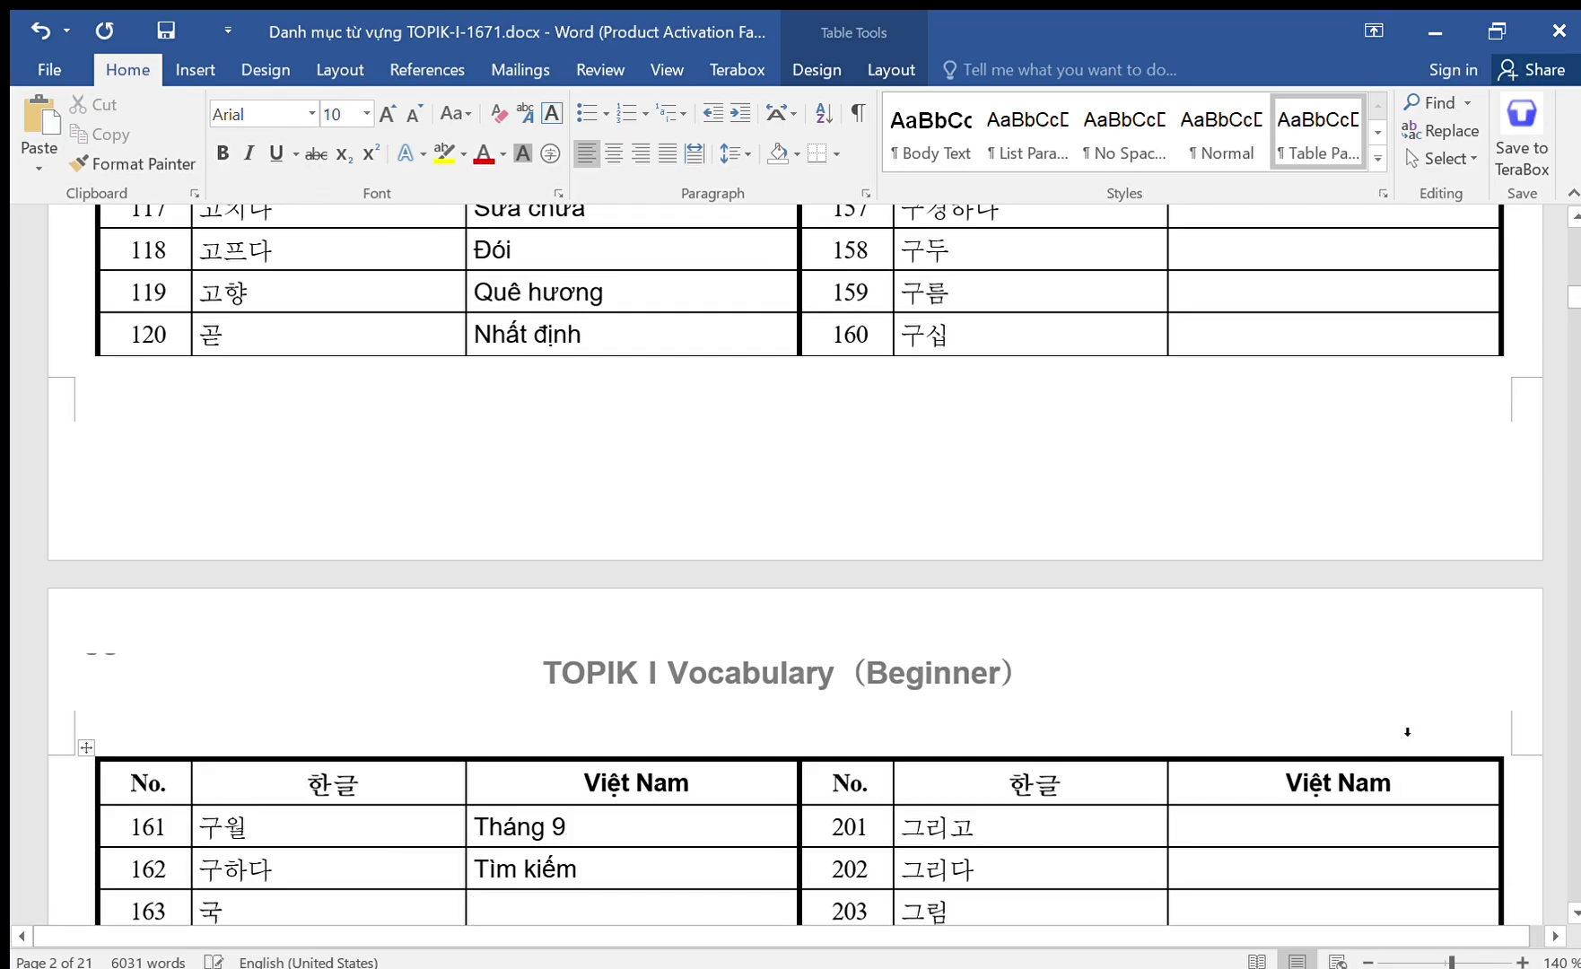
Enter "Canh, Quốc" as the Vietnamese meaning of word 163, 국, and "Trong nước" for word 164, 국내.
text(Canh,)
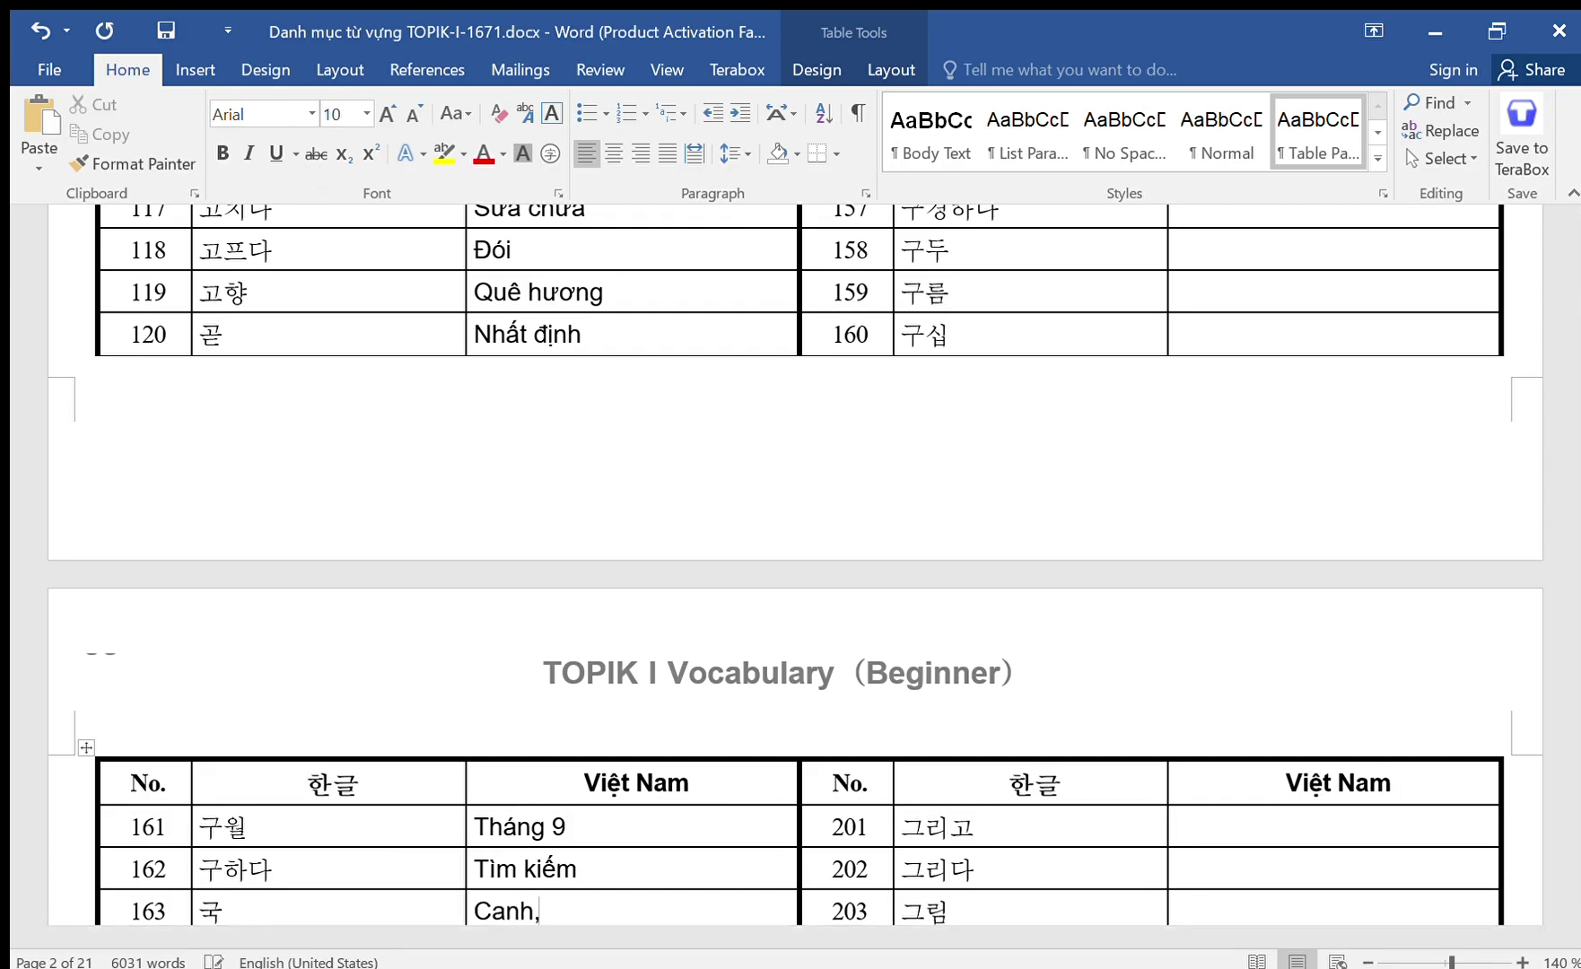
text( Quốc)
key(Down)
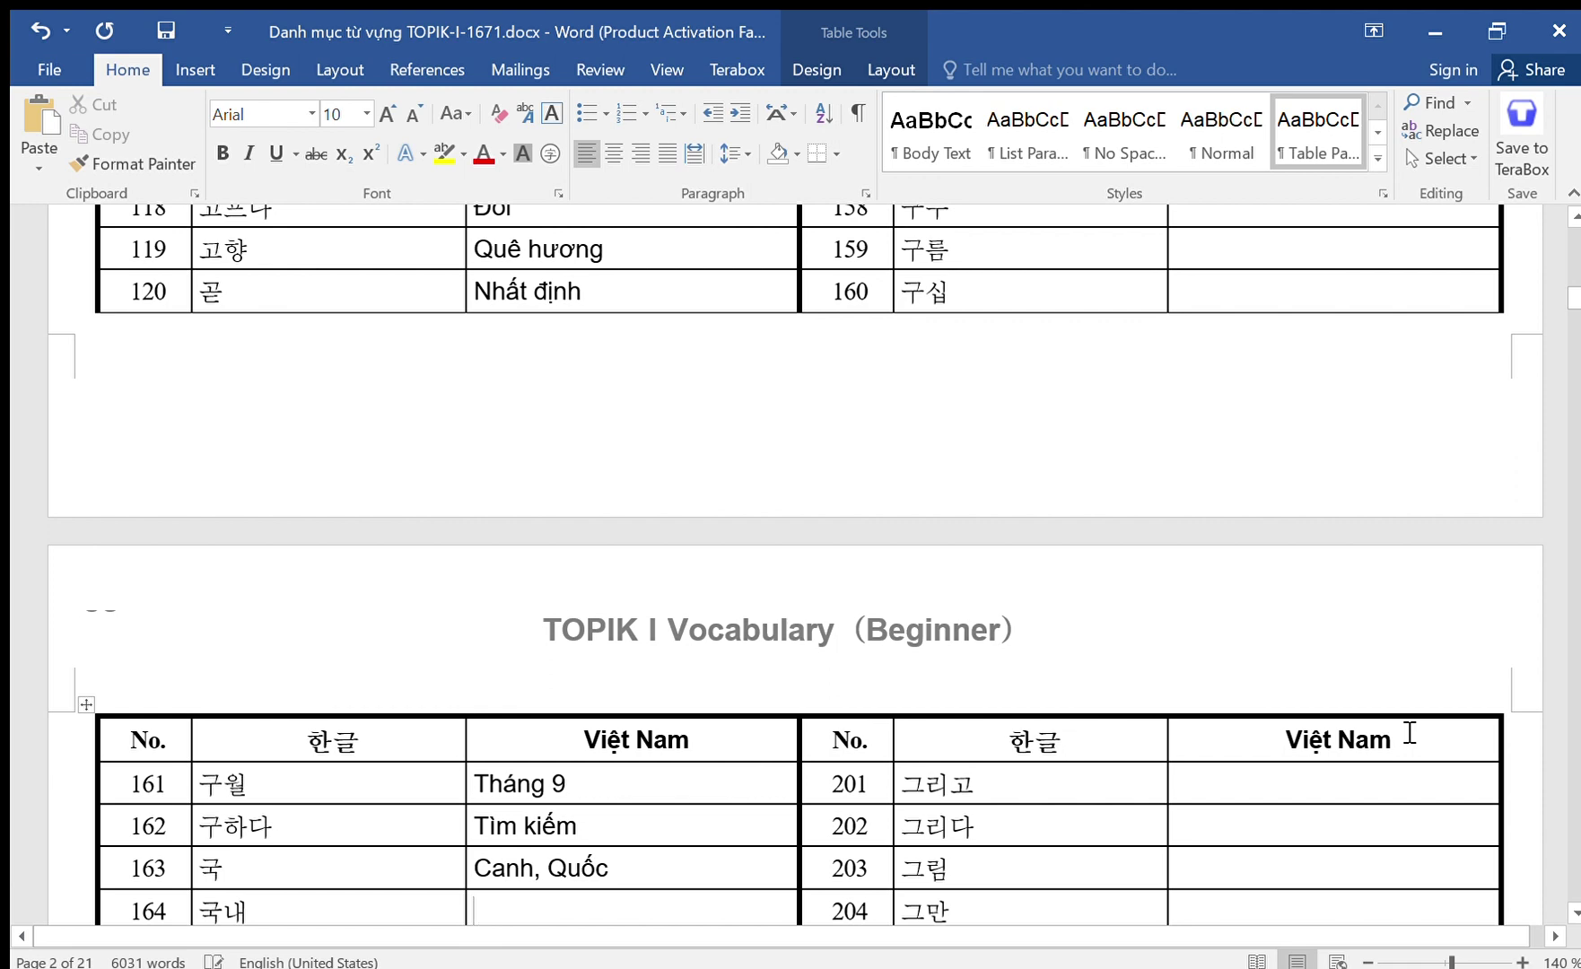
text(Trong )
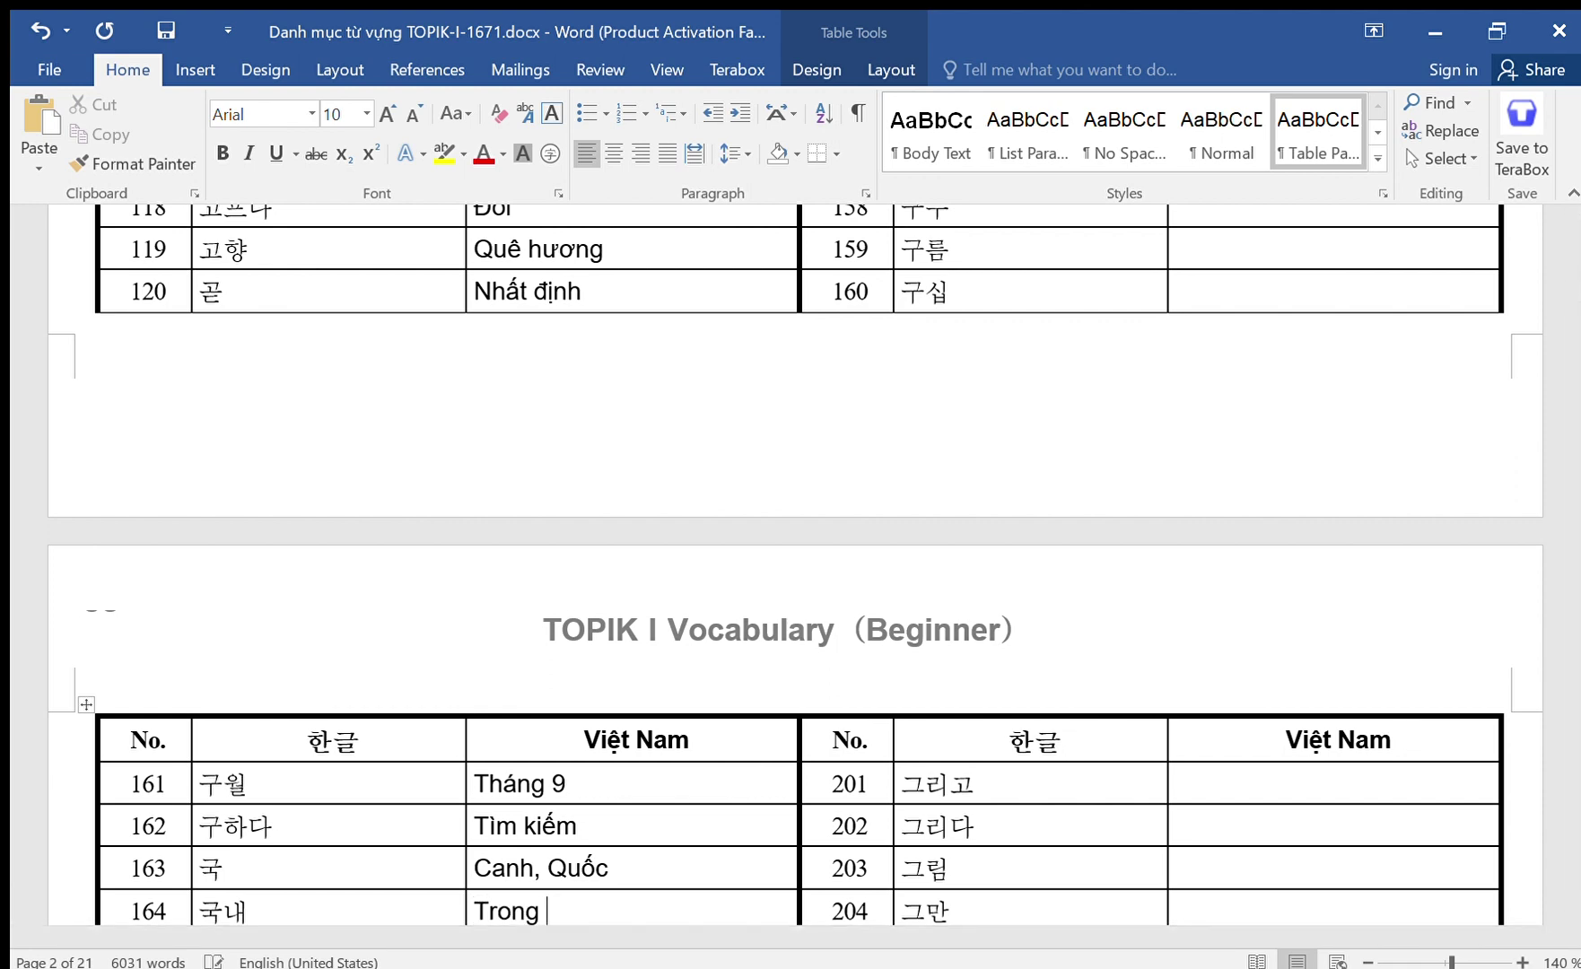
text(nước)
key(Down)
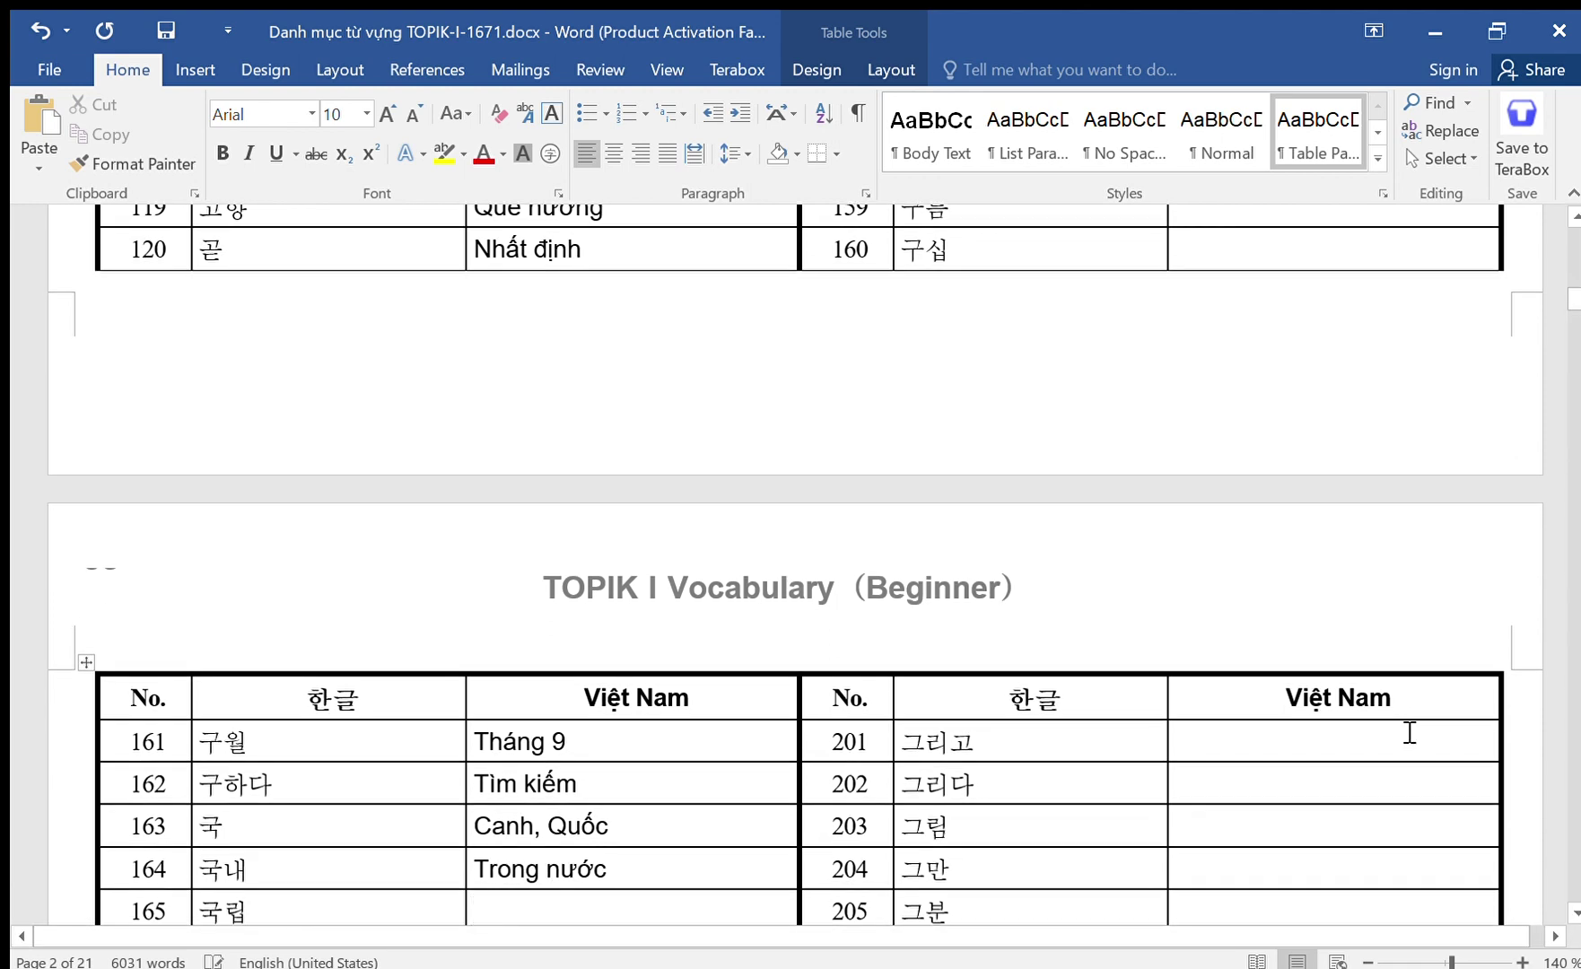
Enter "Quốc lập" as the Vietnamese meaning of word 165, 국립.
text(Qua)
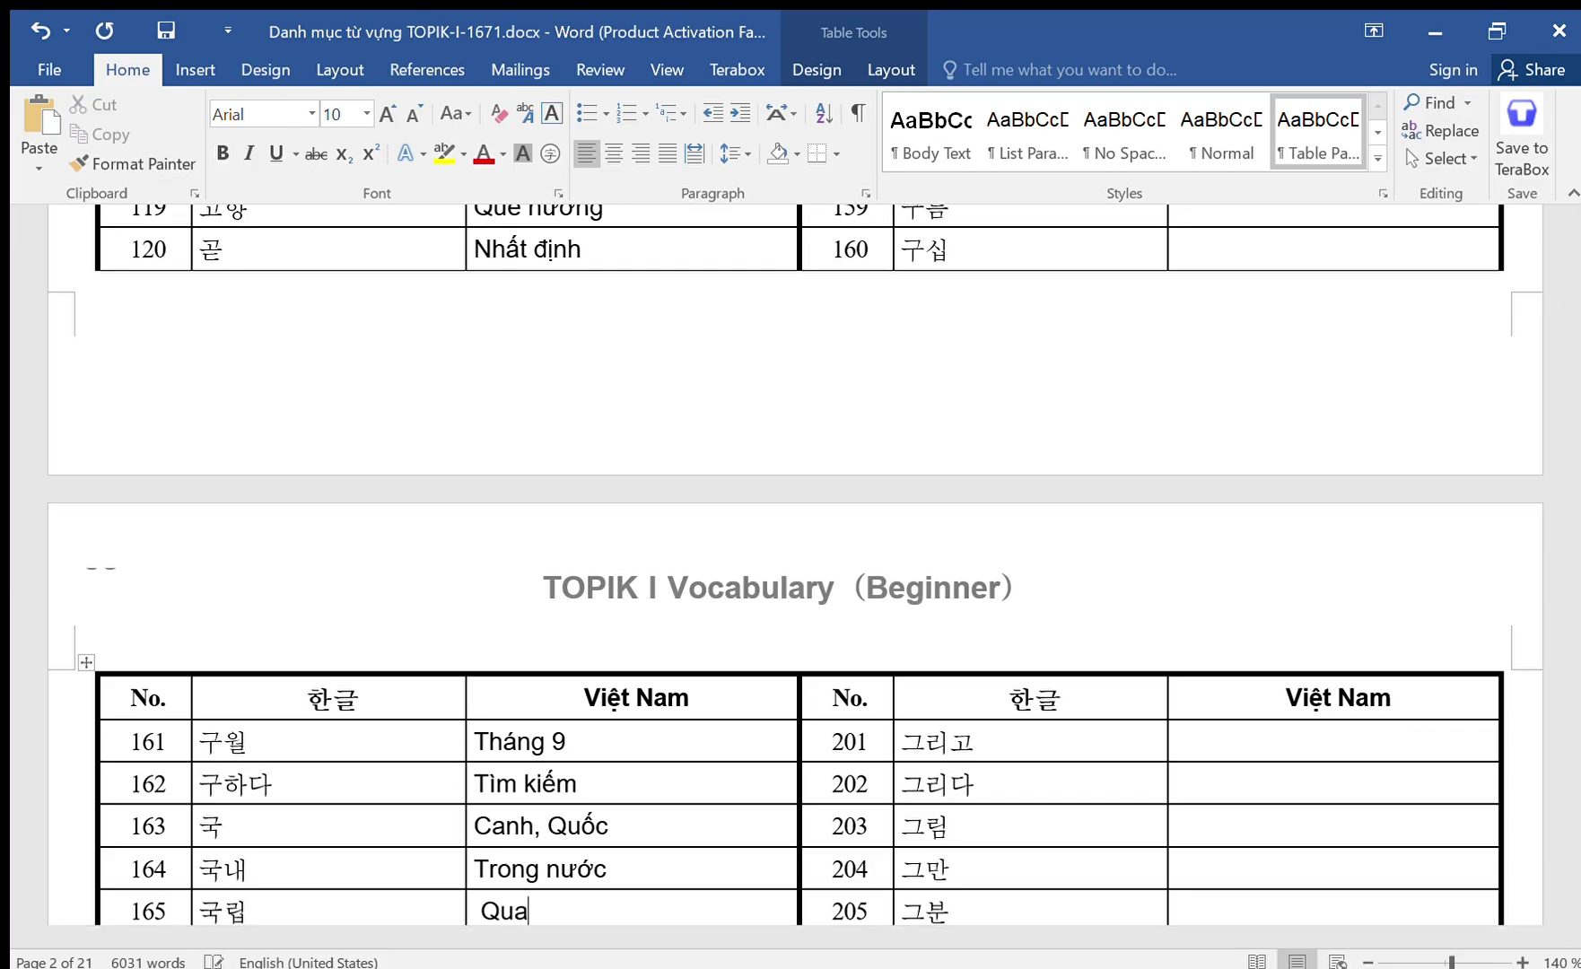
key(BackSpace)
text(ốc la)
key(BackSpace)
text(ập)
key(Down)
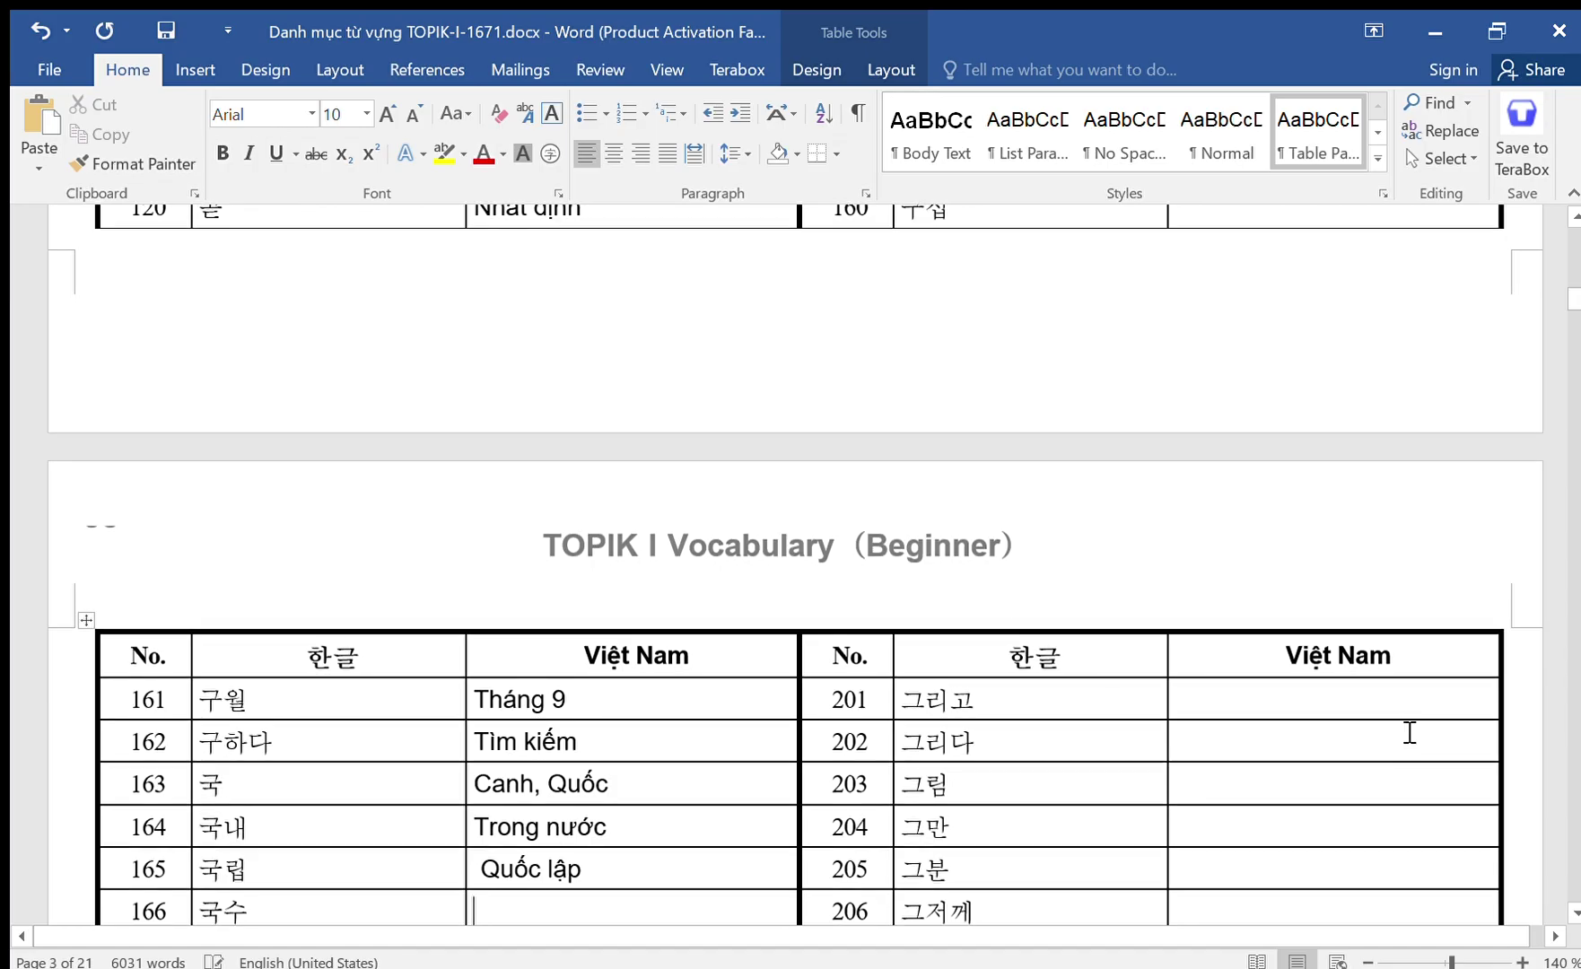
Enter "Mỳ sợi" as the Vietnamese meaning of word 166, 국수, and "Quốc ngữ" for word 167, 국어.
scroll(1410, 732, down, 1)
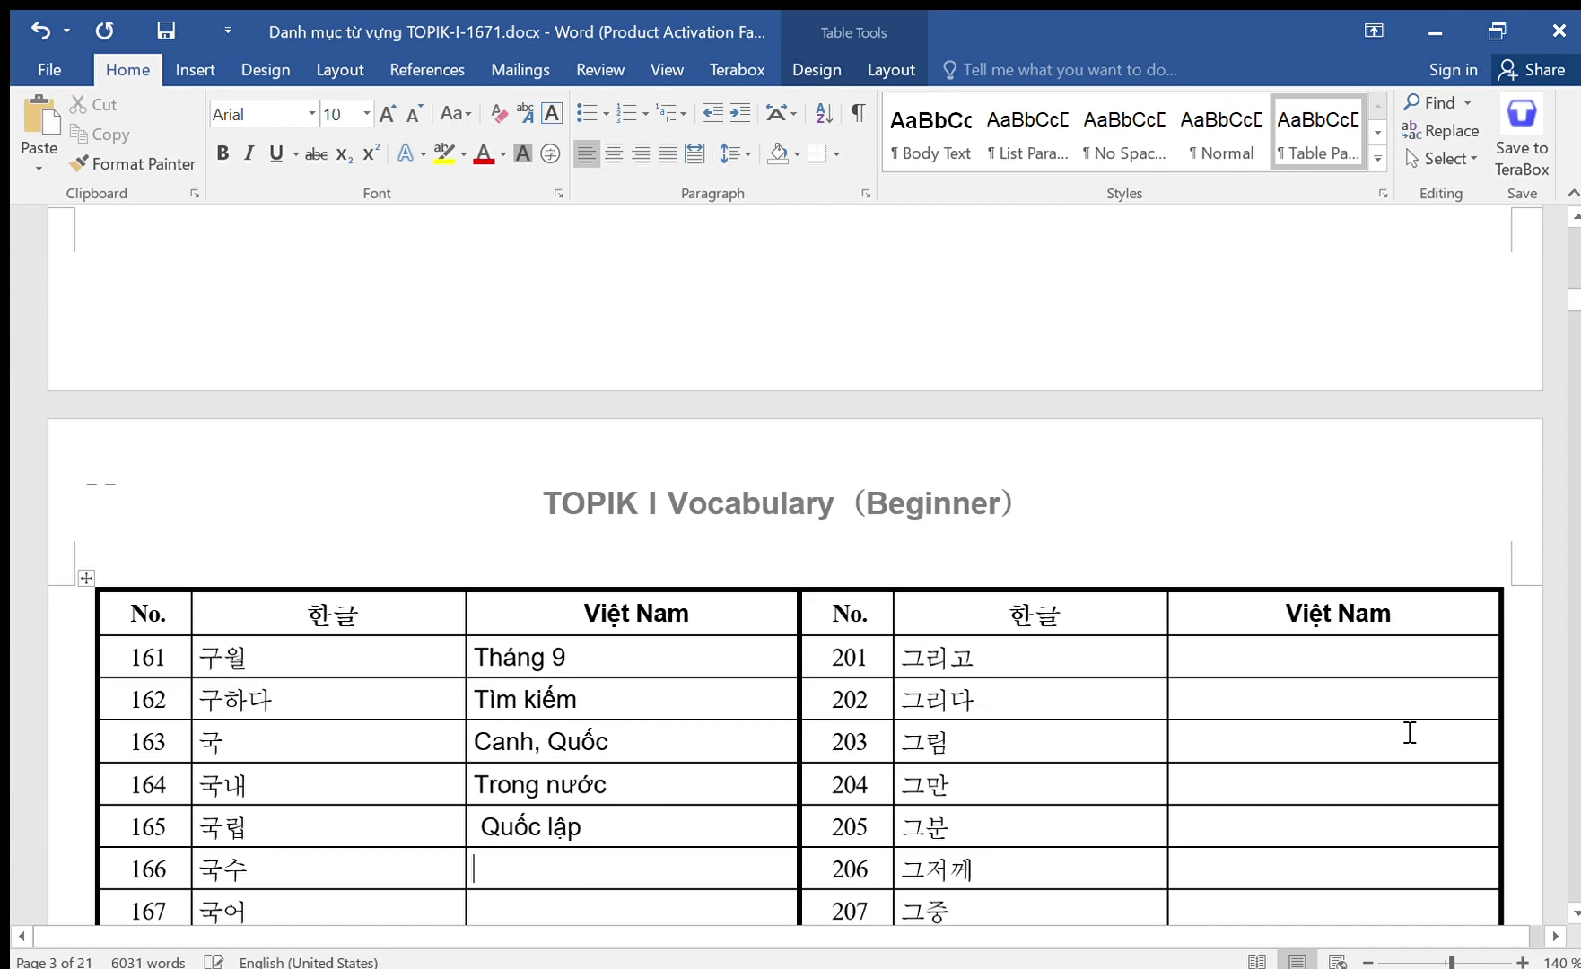
text(Mỳ sợi)
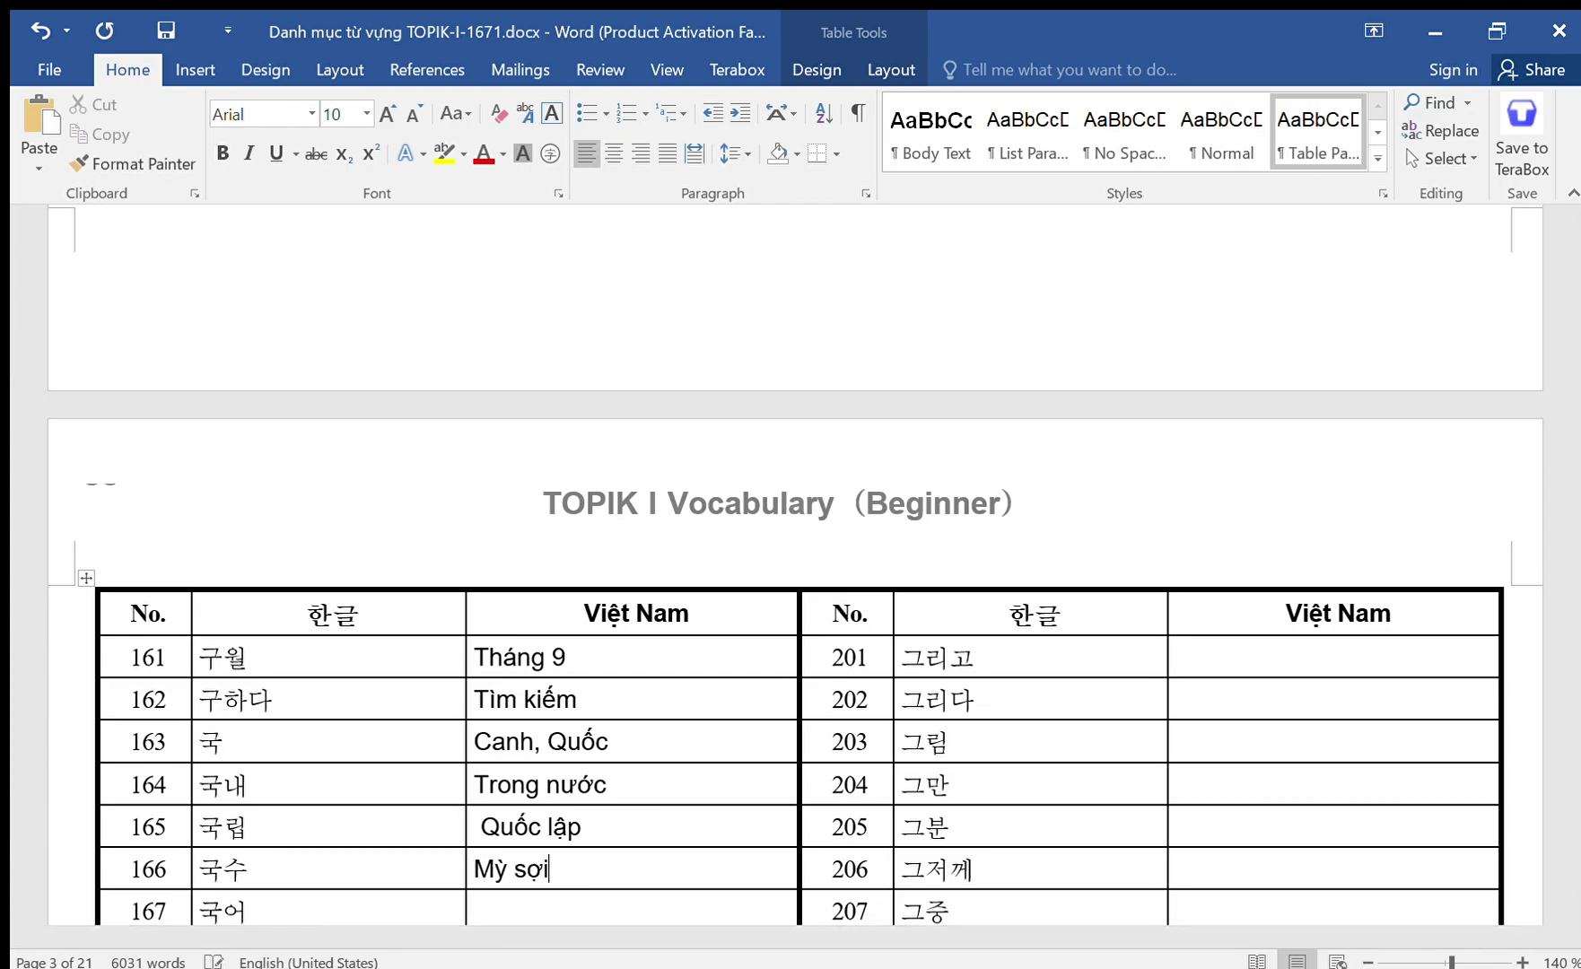
key(Down)
text(Quốc ngữ)
key(Down)
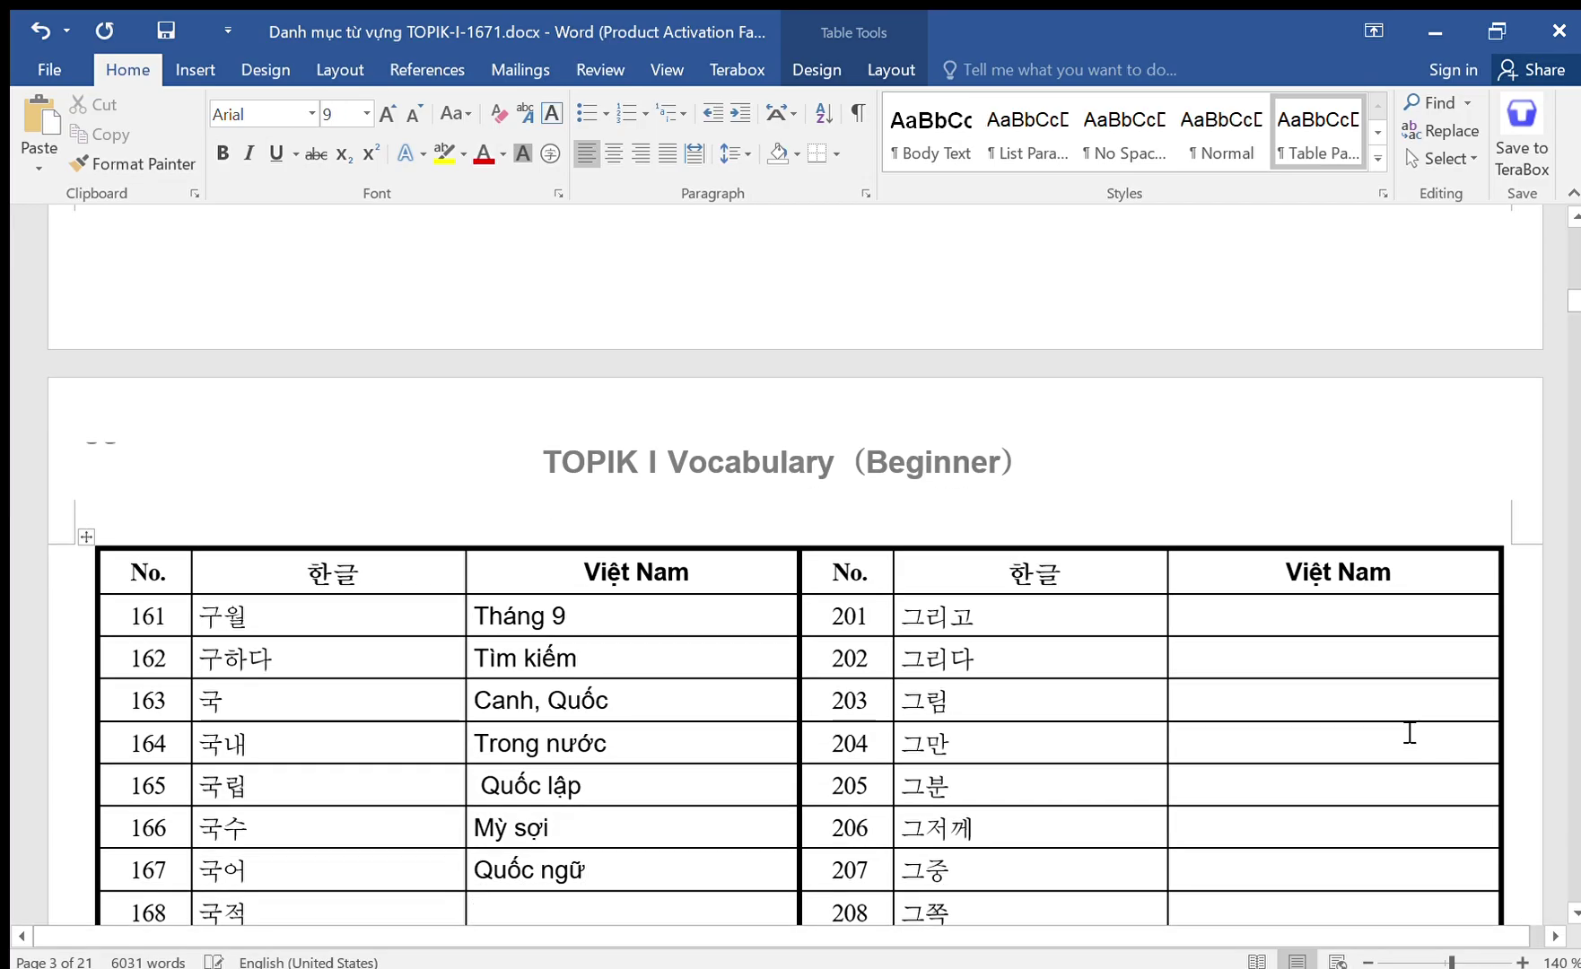
Enter "Quốc tịch" as the Vietnamese meaning of word 168, 국적, and "Quốc tế" for word 169, 국제.
text(Quốc tic)
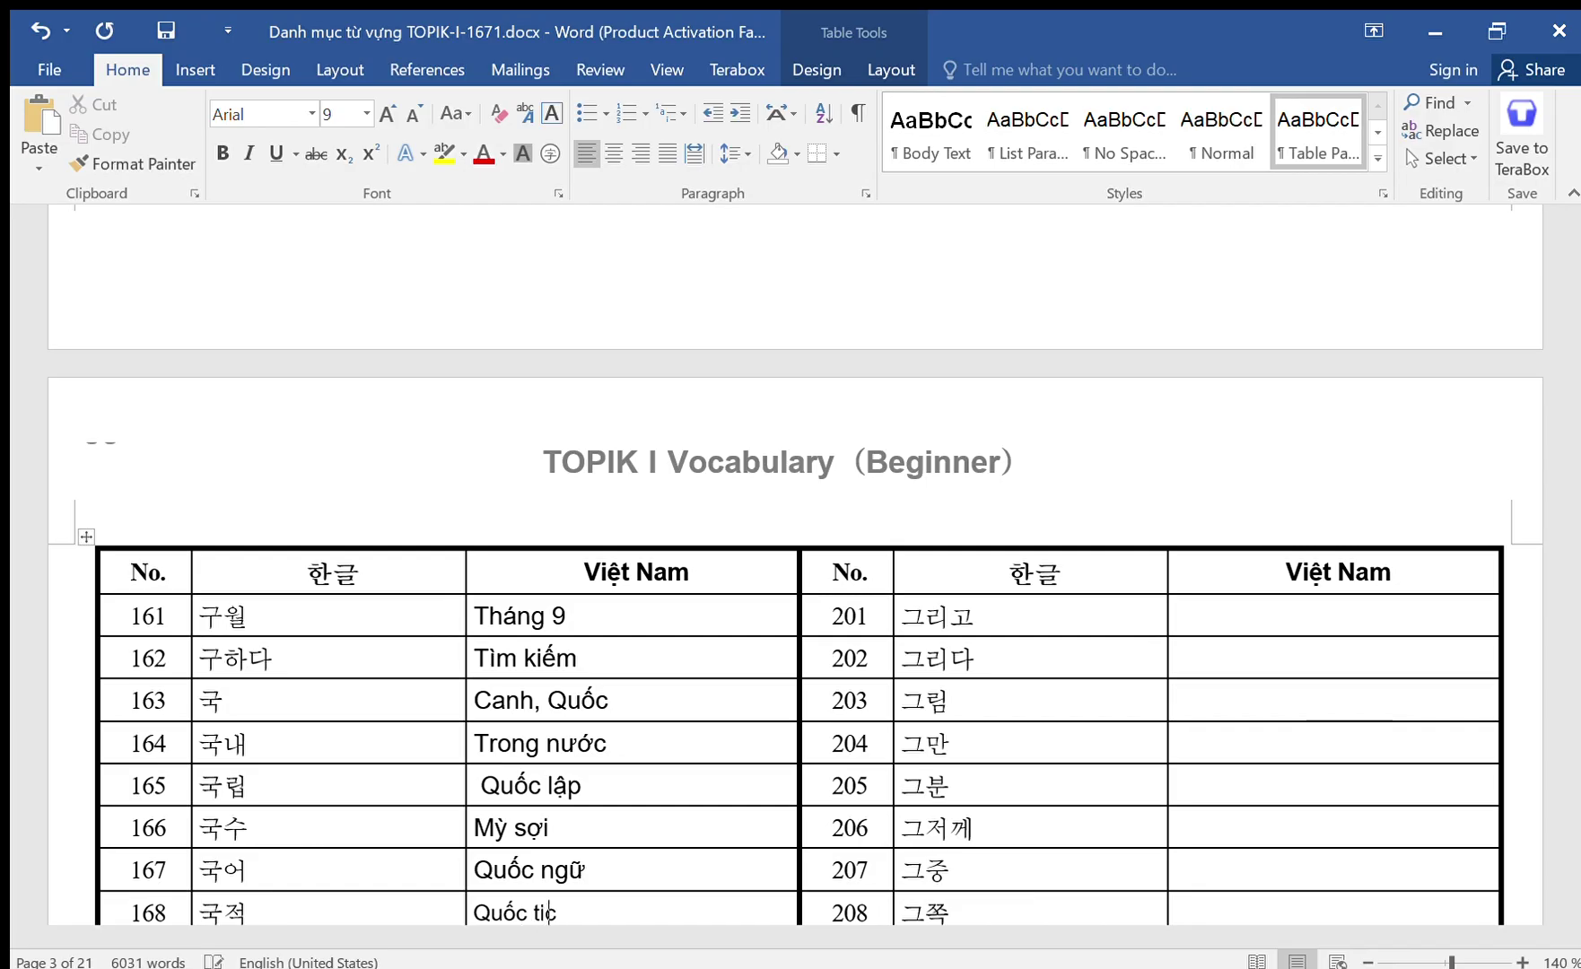
text(hj)
key(Down)
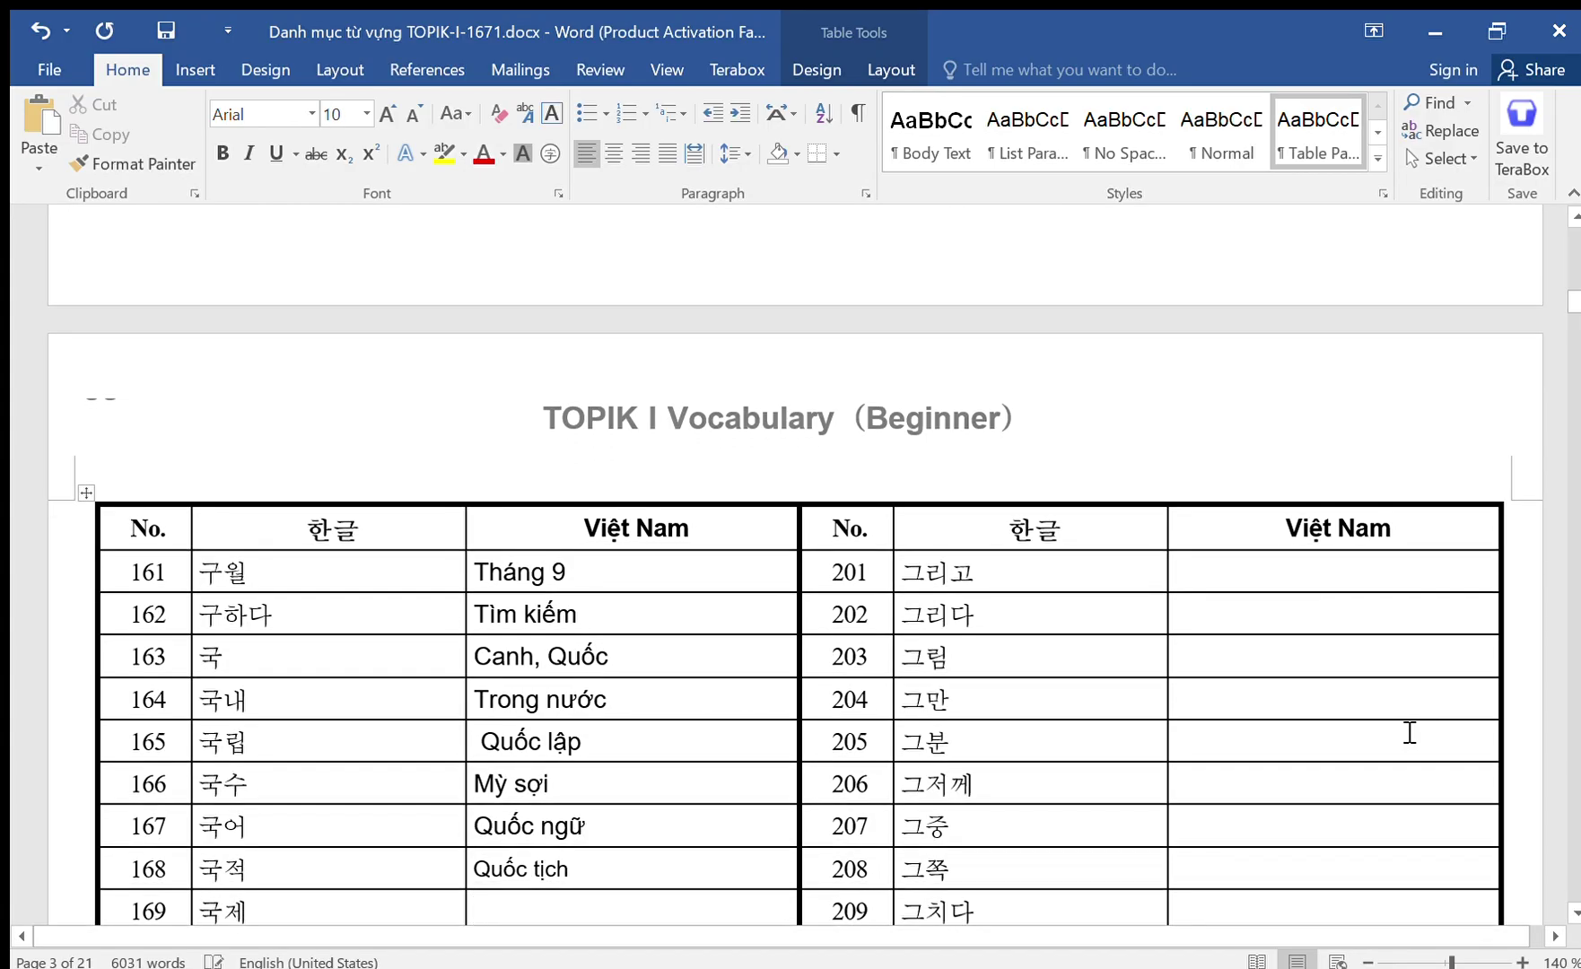
text(Qoo)
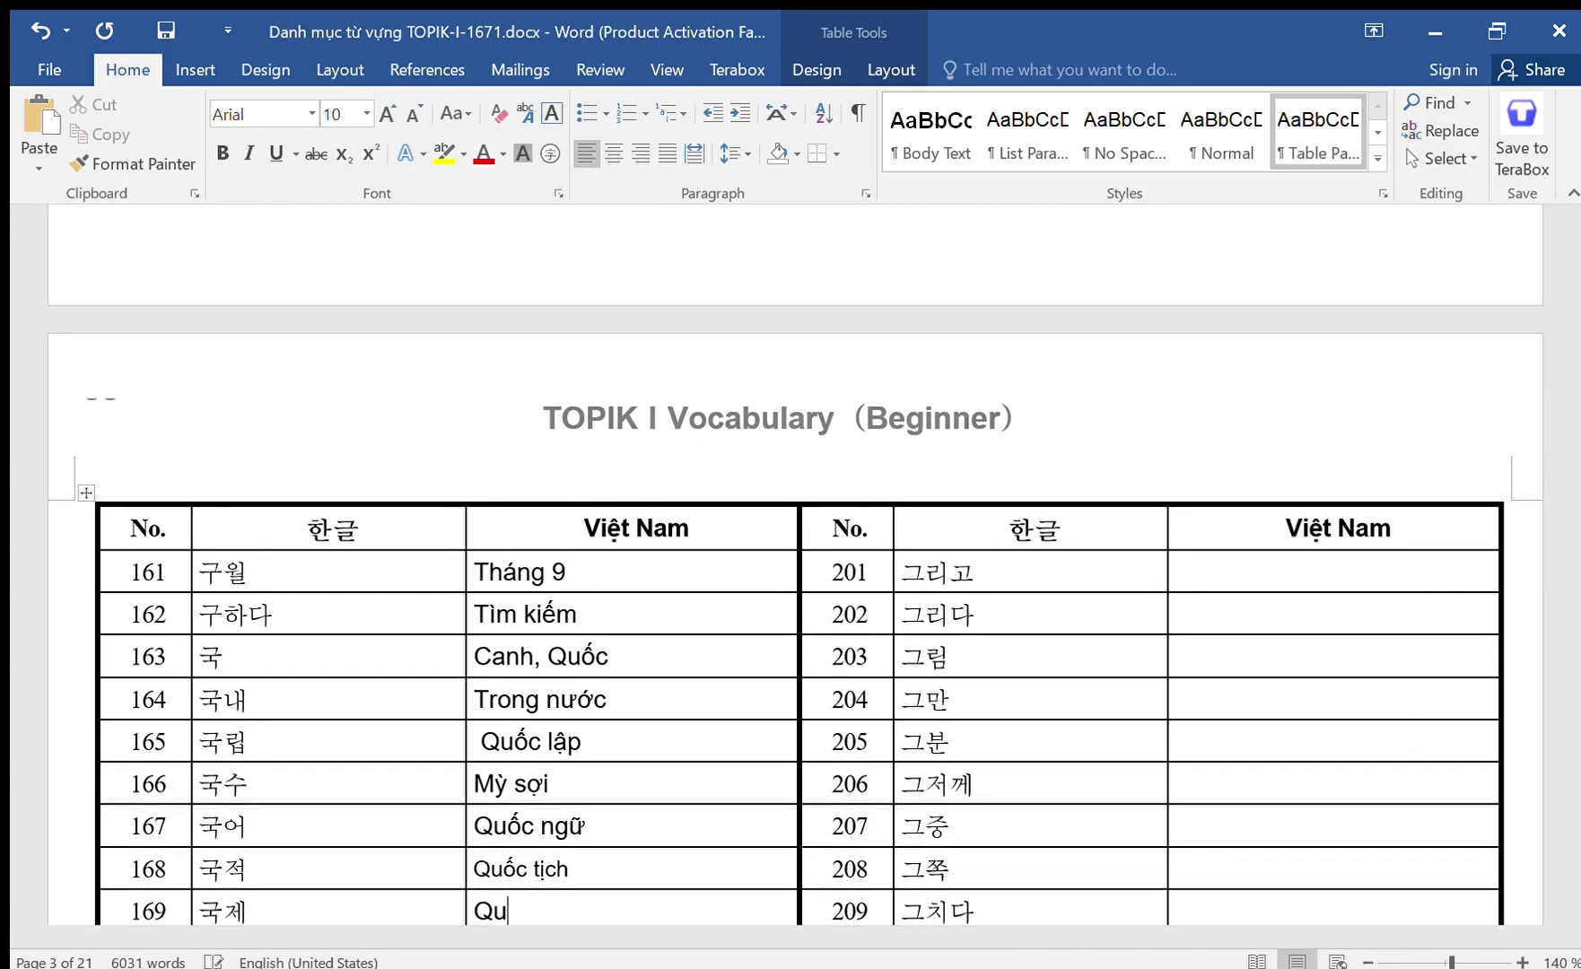
text(oocs tees)
key(Down)
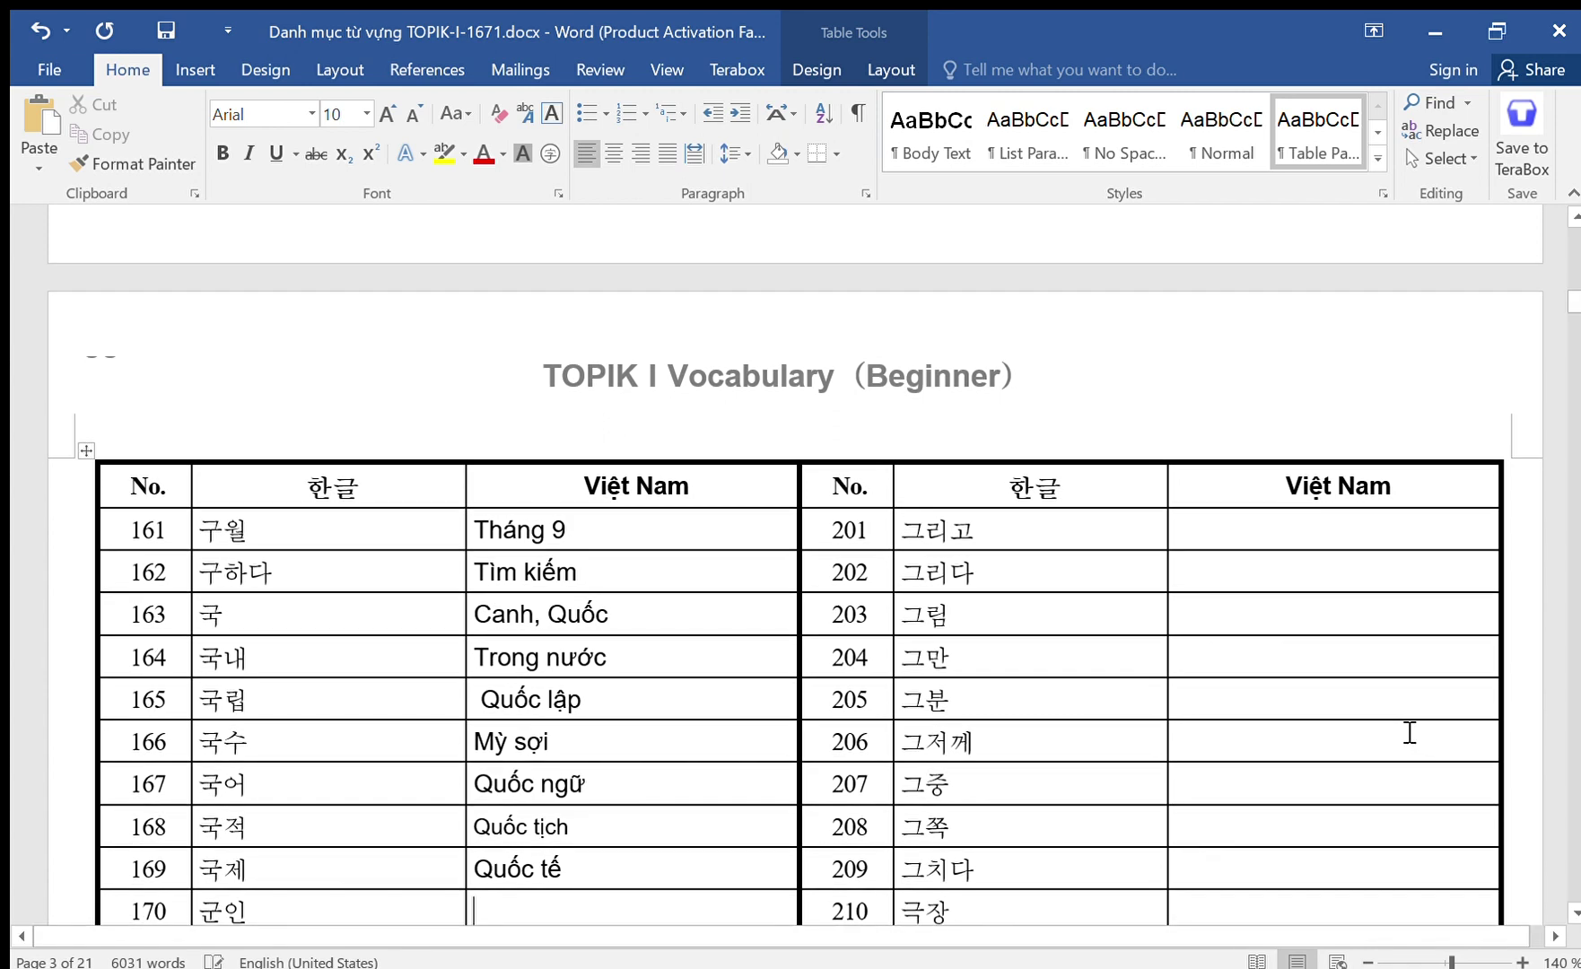
Enter "Bộ đội" as the Vietnamese meaning of word 170, 군인, and "Gập" for word 171, 굽다.
text(Booj)
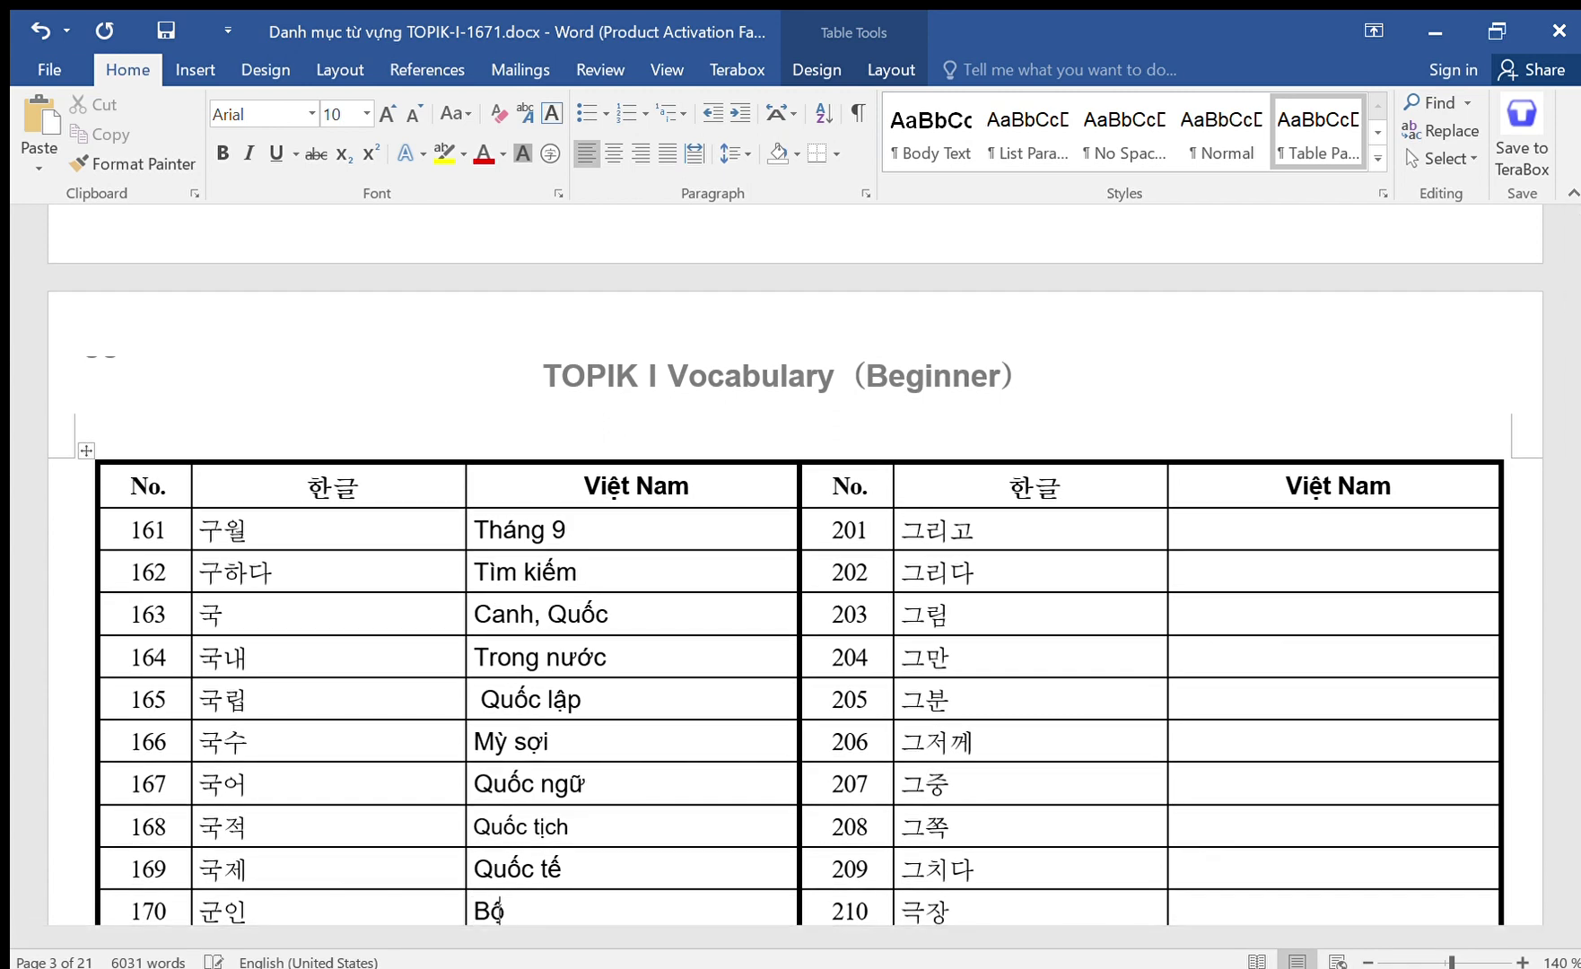
text( ddooij)
key(Down)
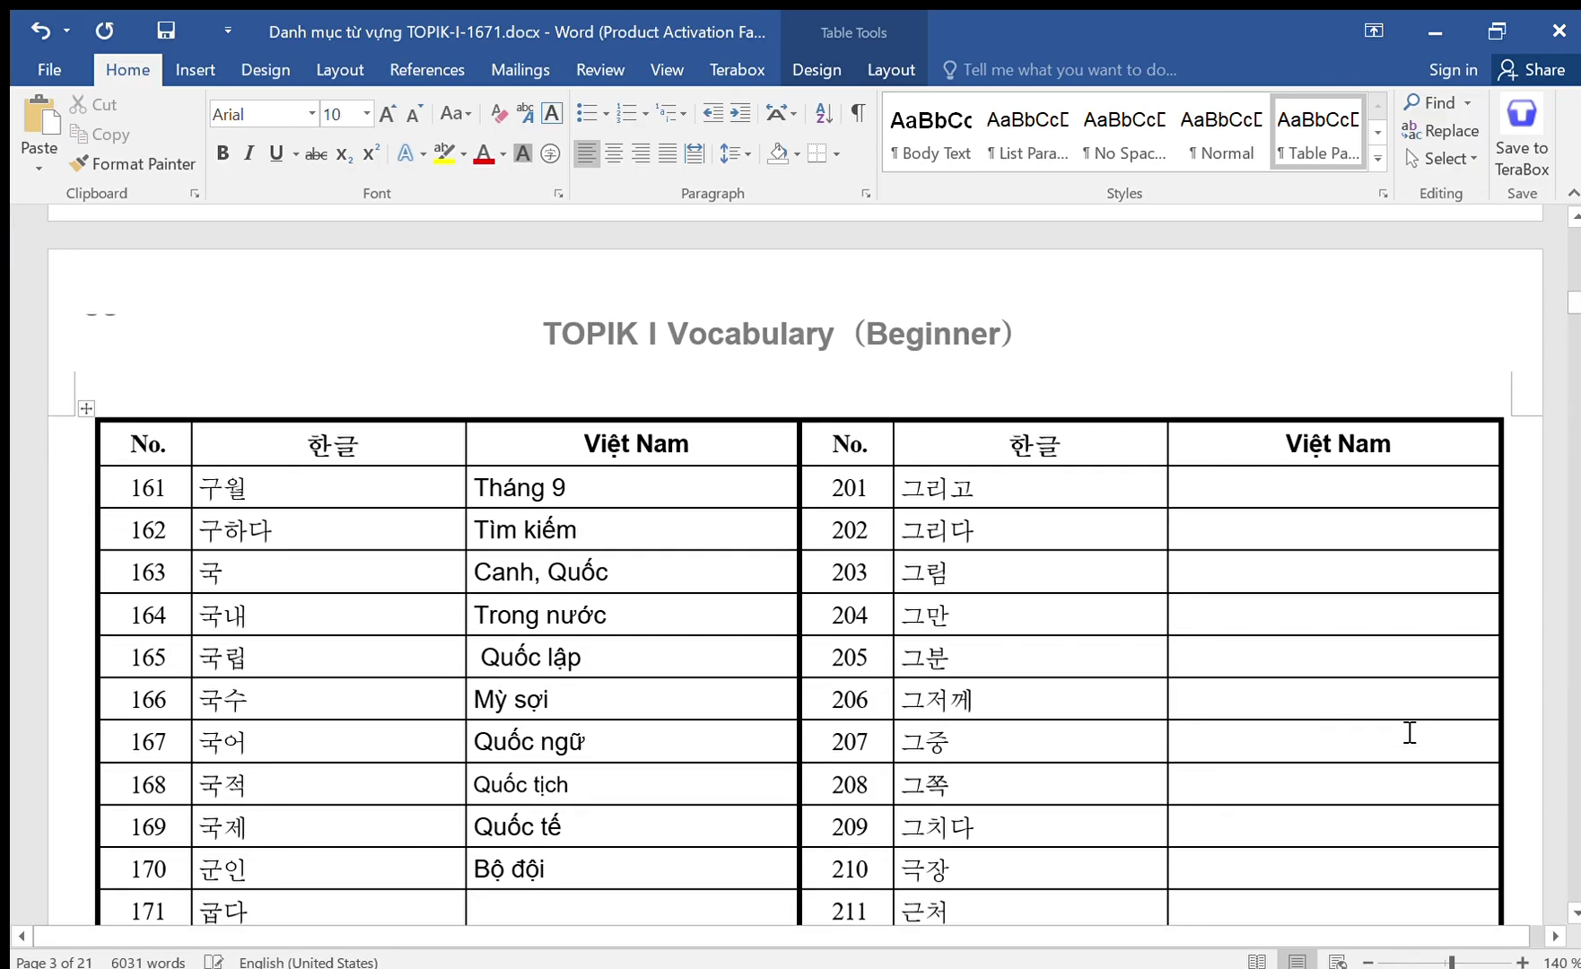
text(Gaapj)
key(Down)
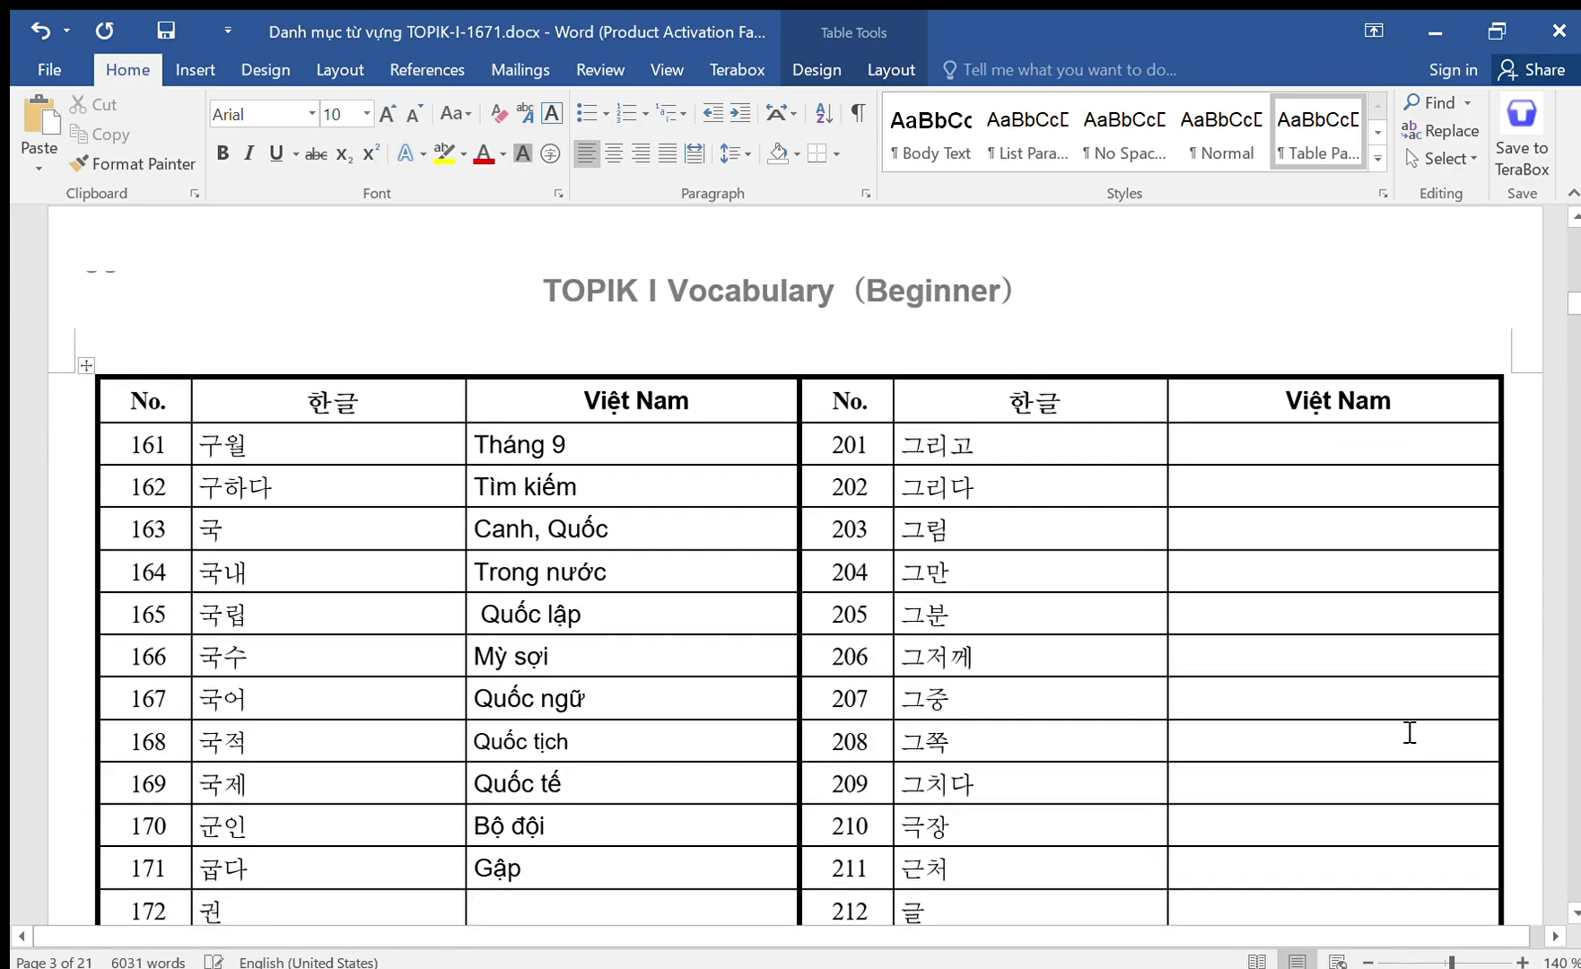
Enter "Quyển" as the Vietnamese meaning of word 172, 권, and begin the meaning of word 173, 귀, with "T".
text(Quyeenr)
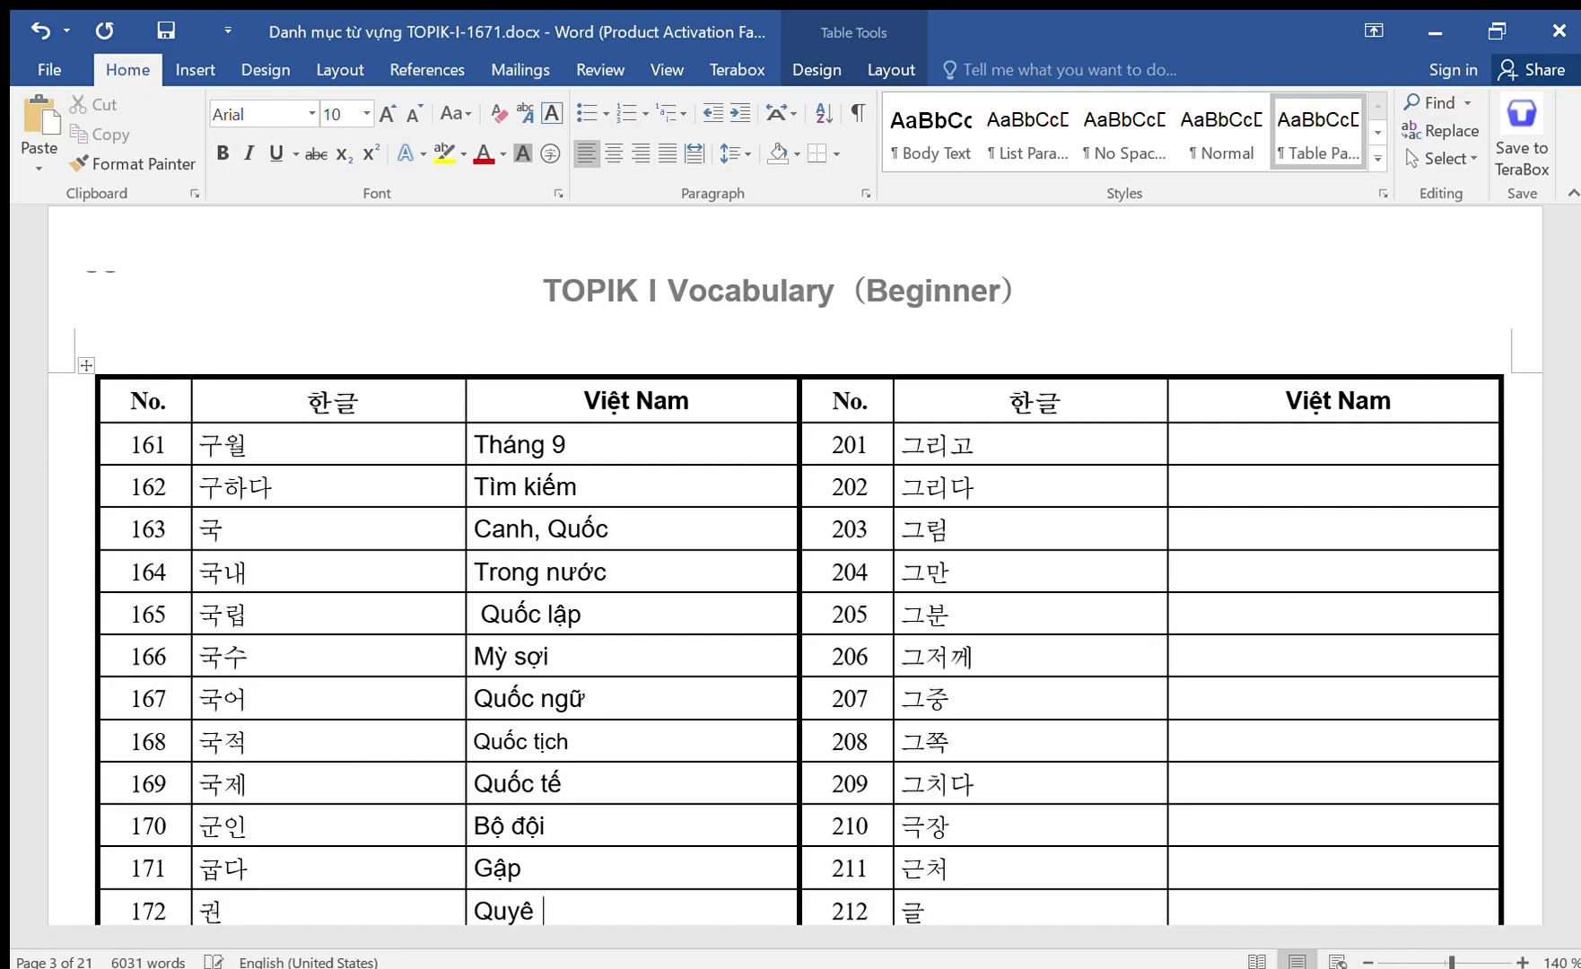
key(Down)
text(T)
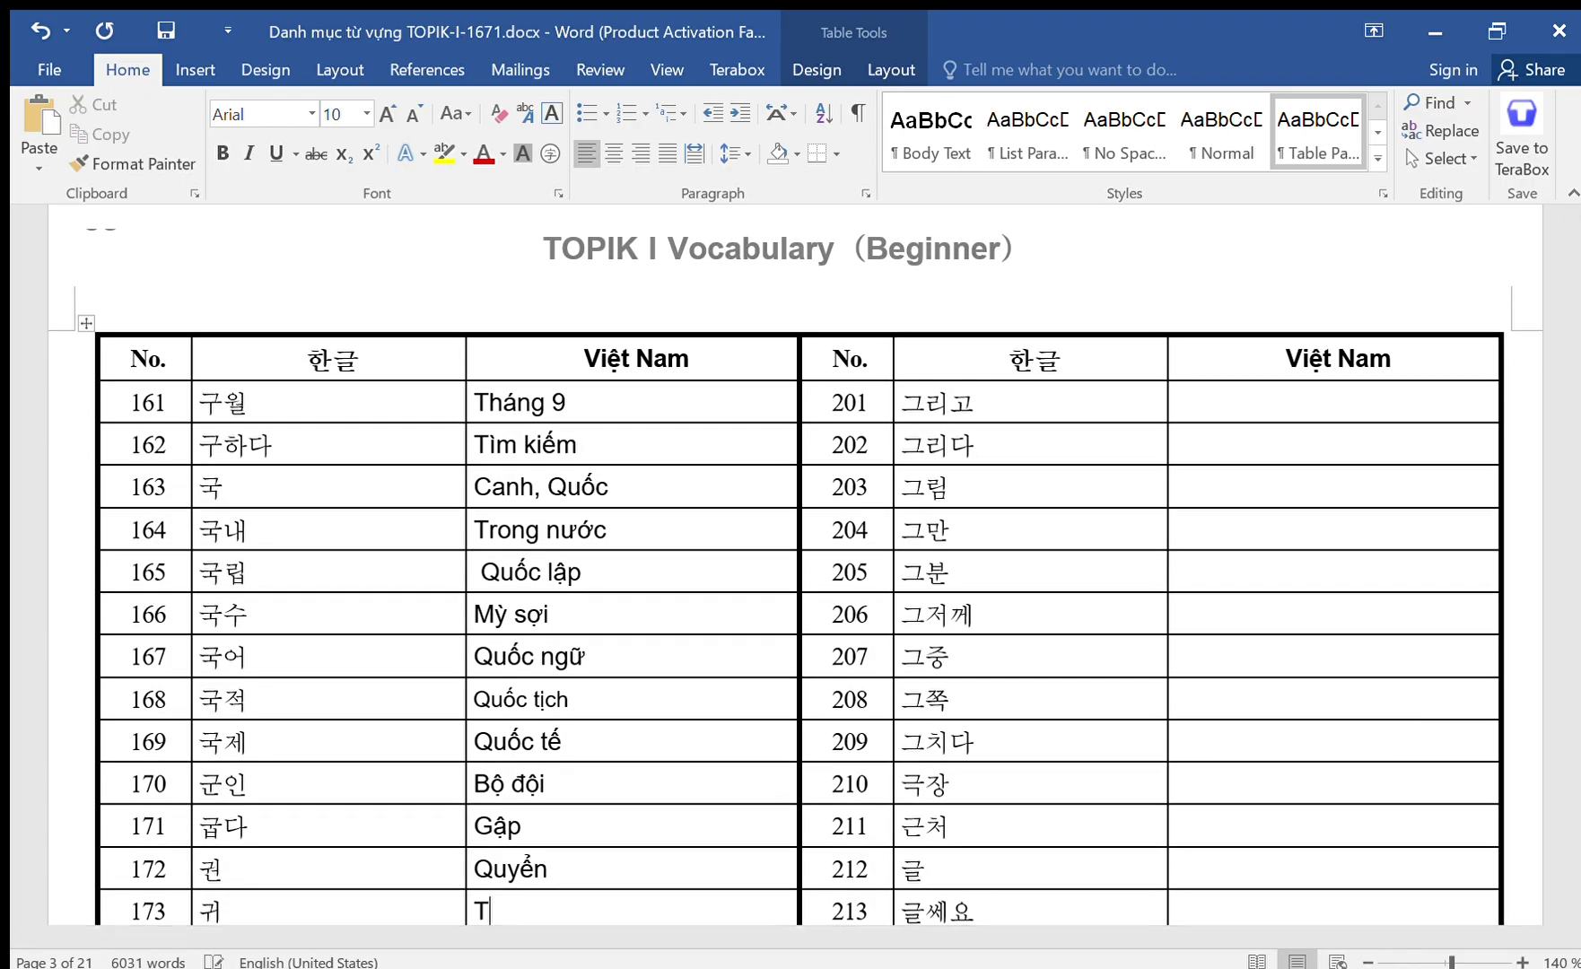
Fill in the Vietnamese meanings for rows 173 to 175: "Tai", "Dễ thương" and "Quy tắc".
key(Down)
text(D)
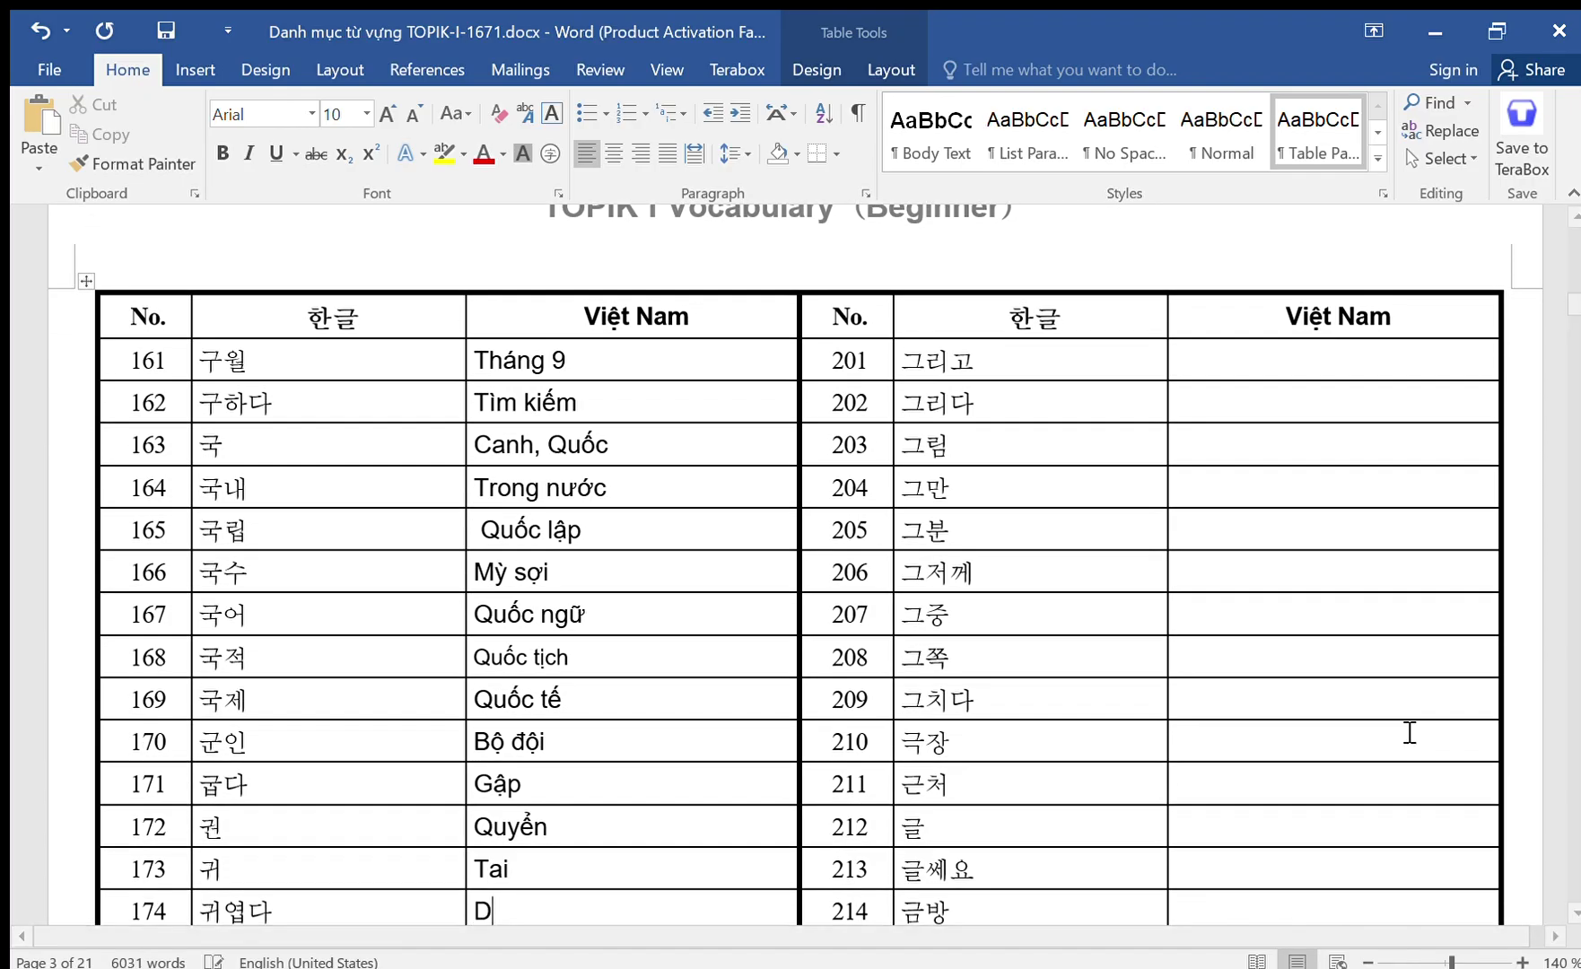
text(eex thuongw)
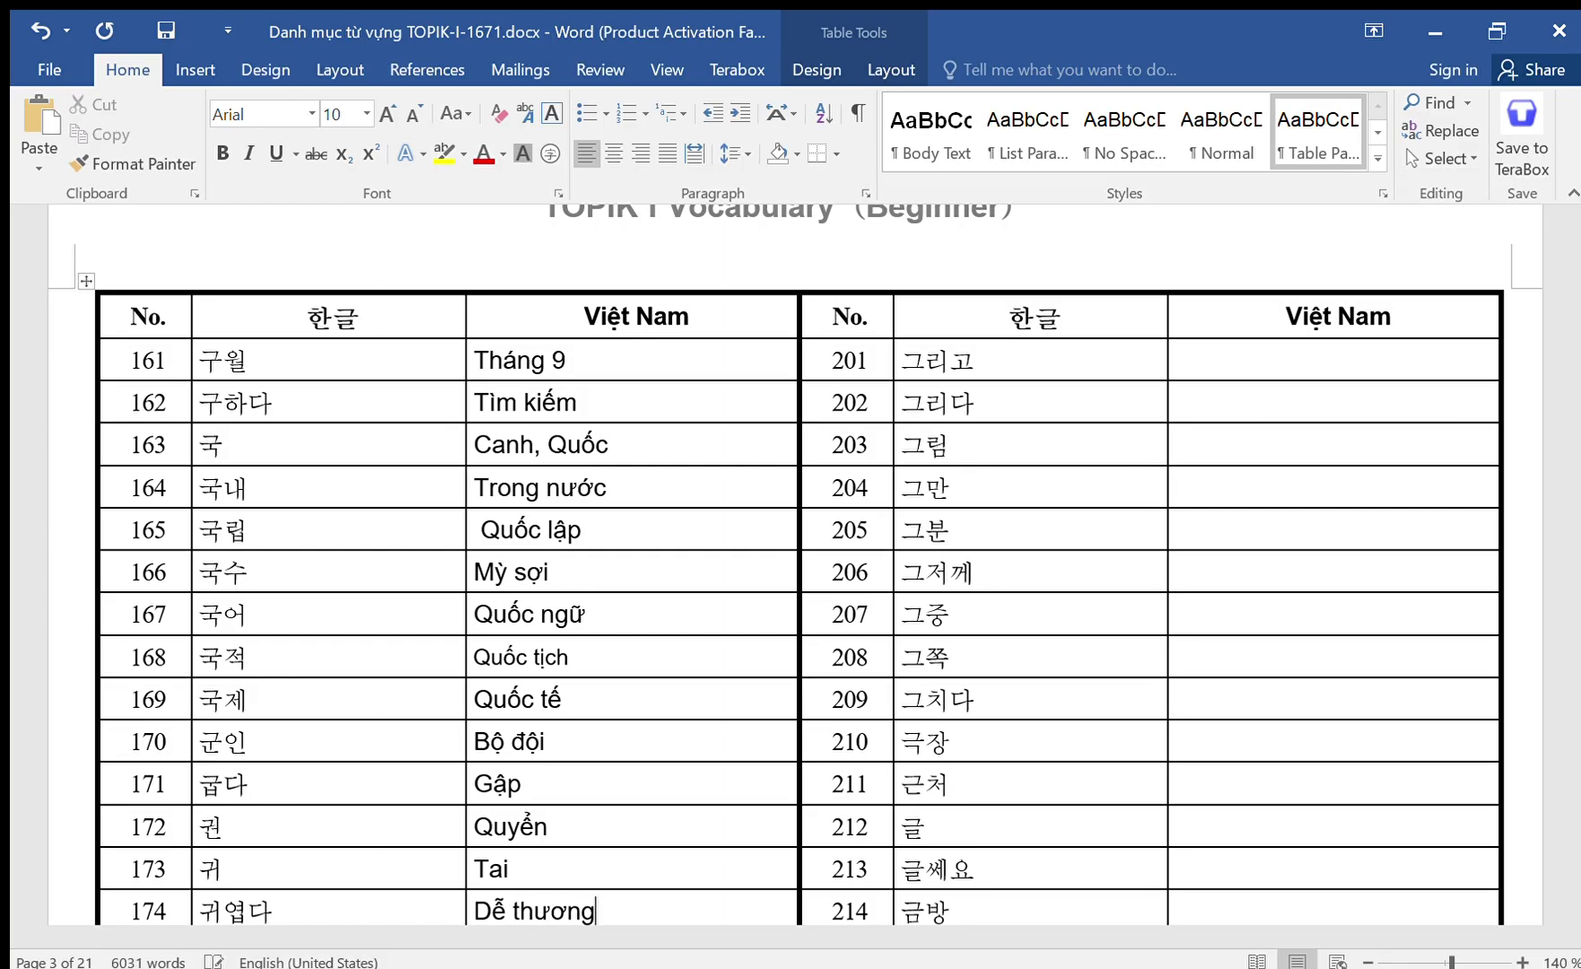
key(Down)
text(Quy)
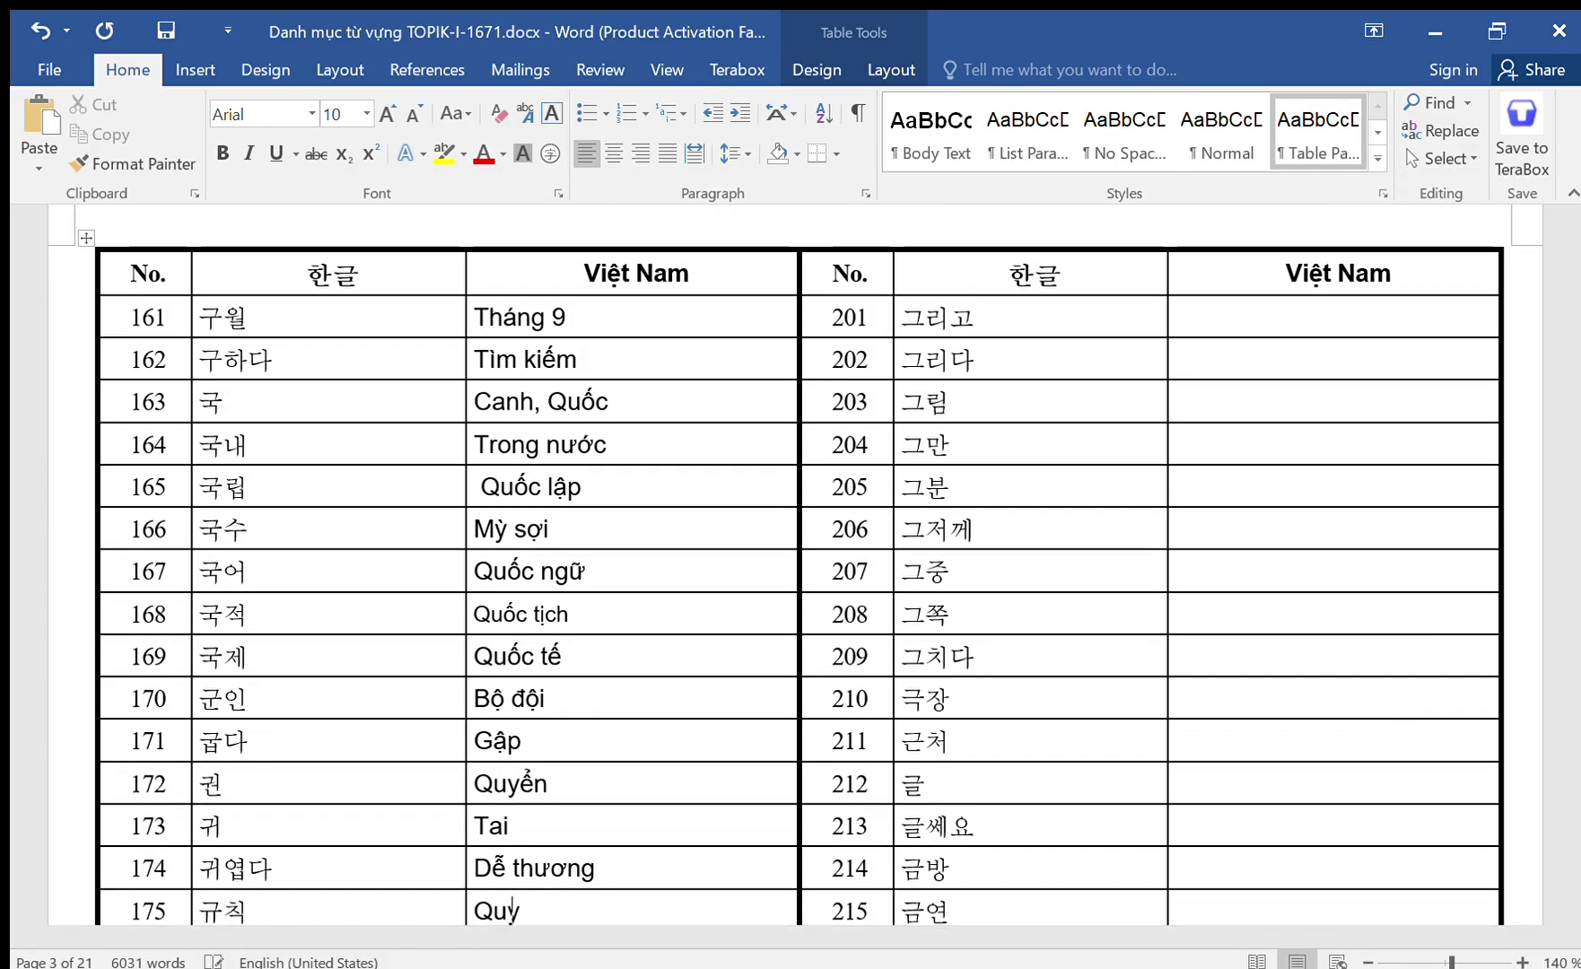
text( tawcs)
key(Down)
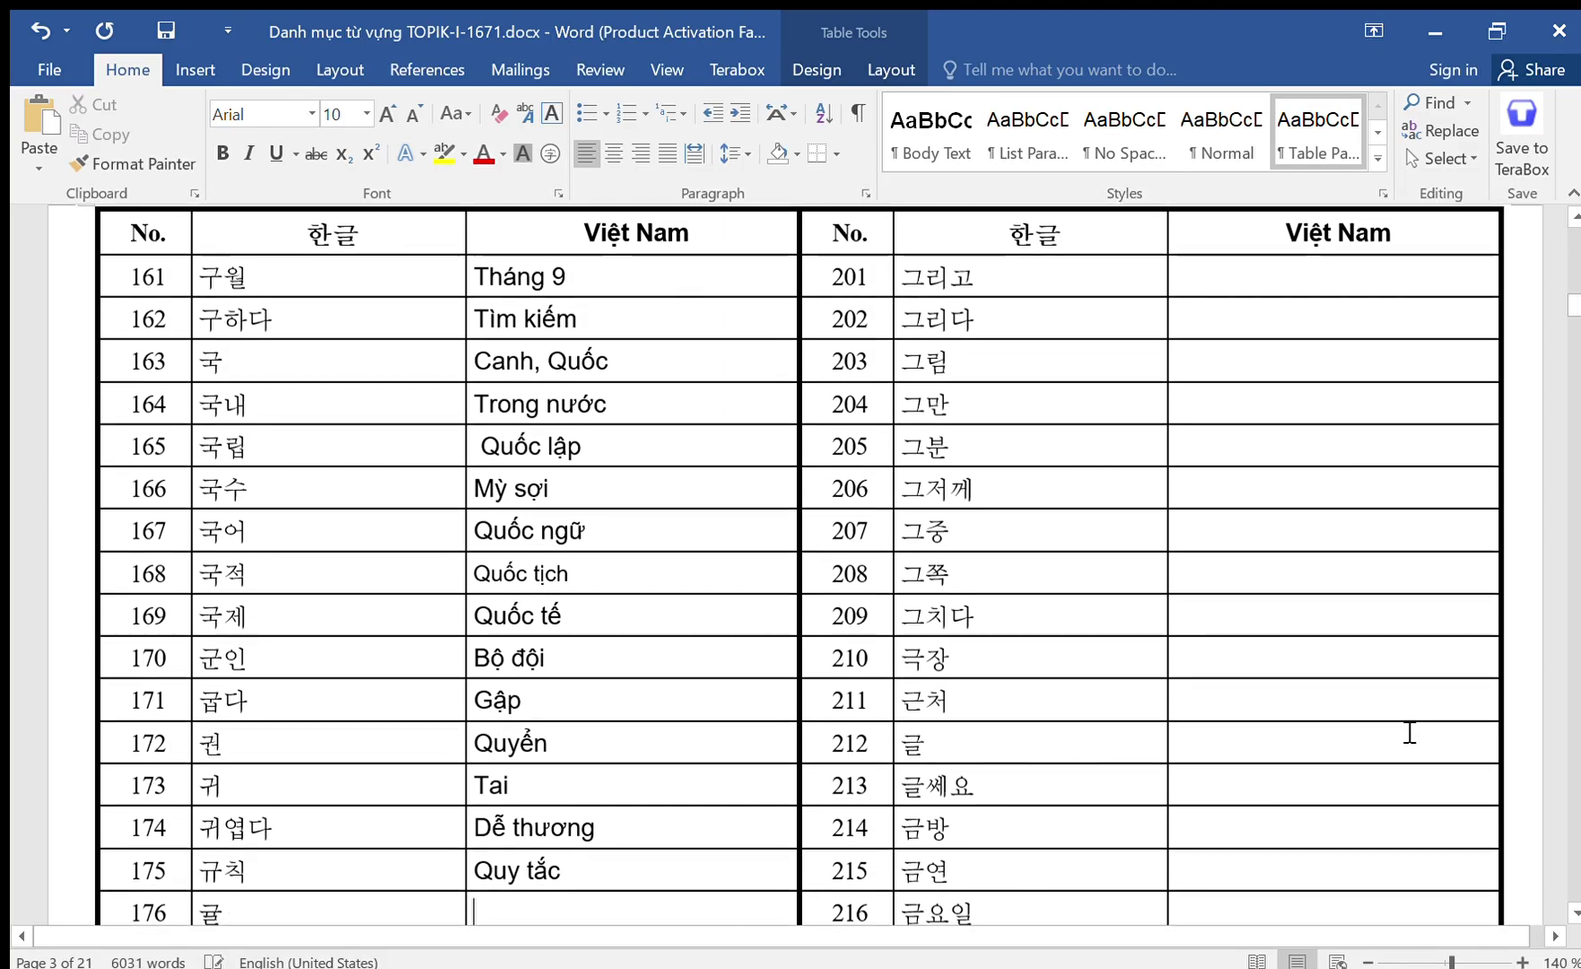
Enter the Vietnamese meanings "Quả quýt", "Đó" and "Cái đó" for rows 176 to 178.
text(Quar quys)
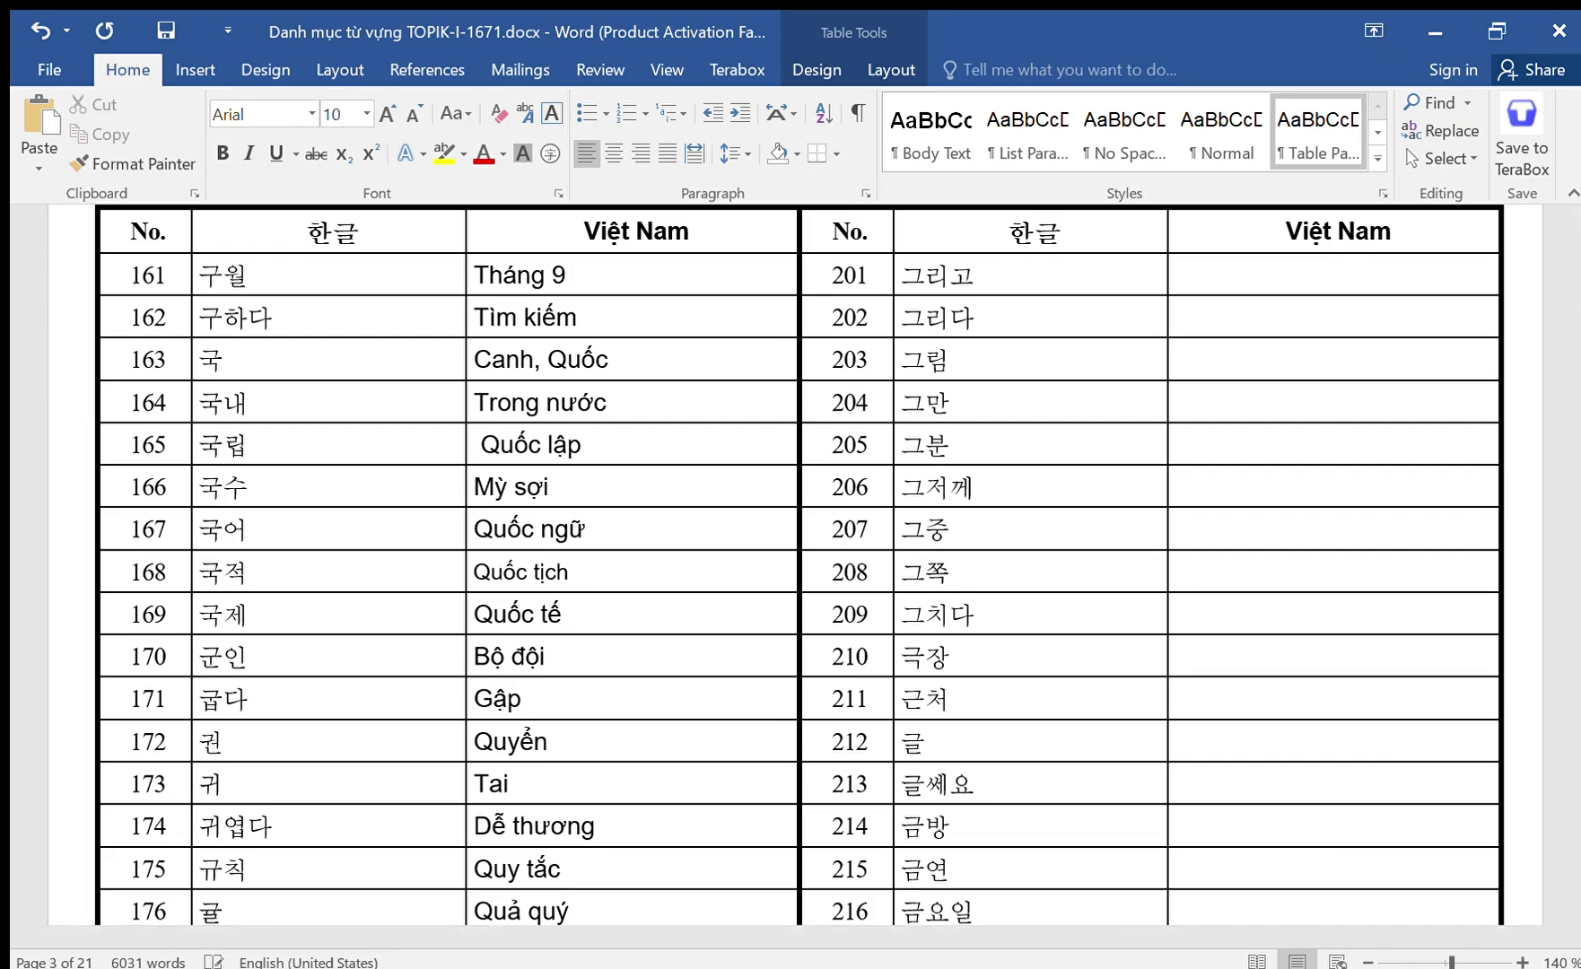
text(t)
key(Down)
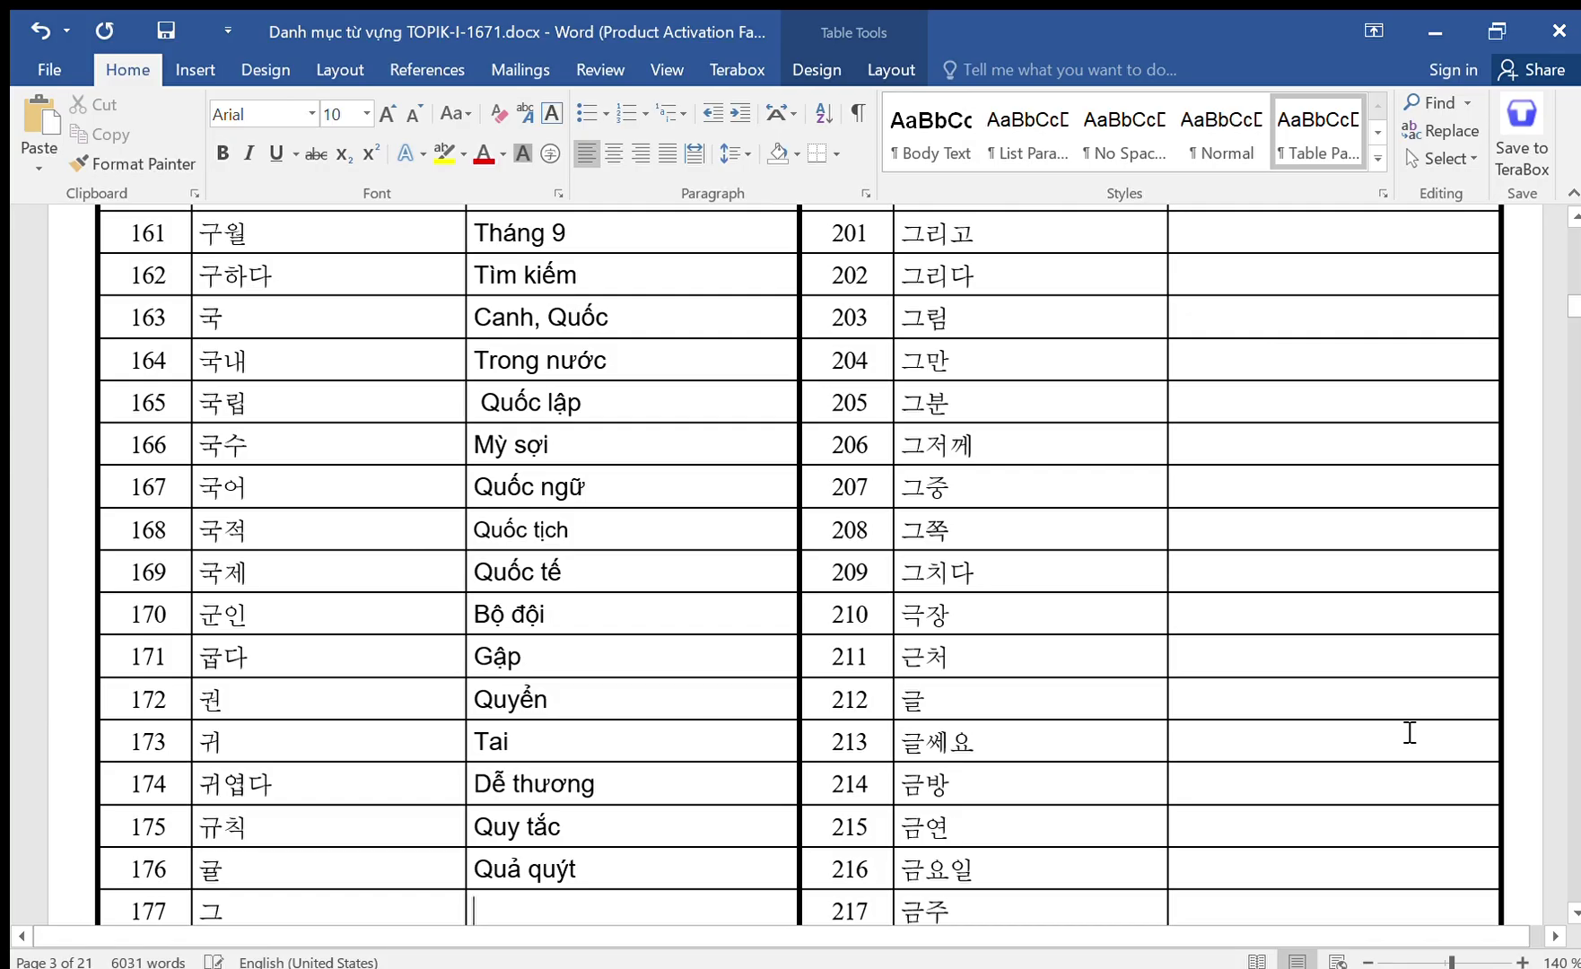
text(ddos)
key(Down)
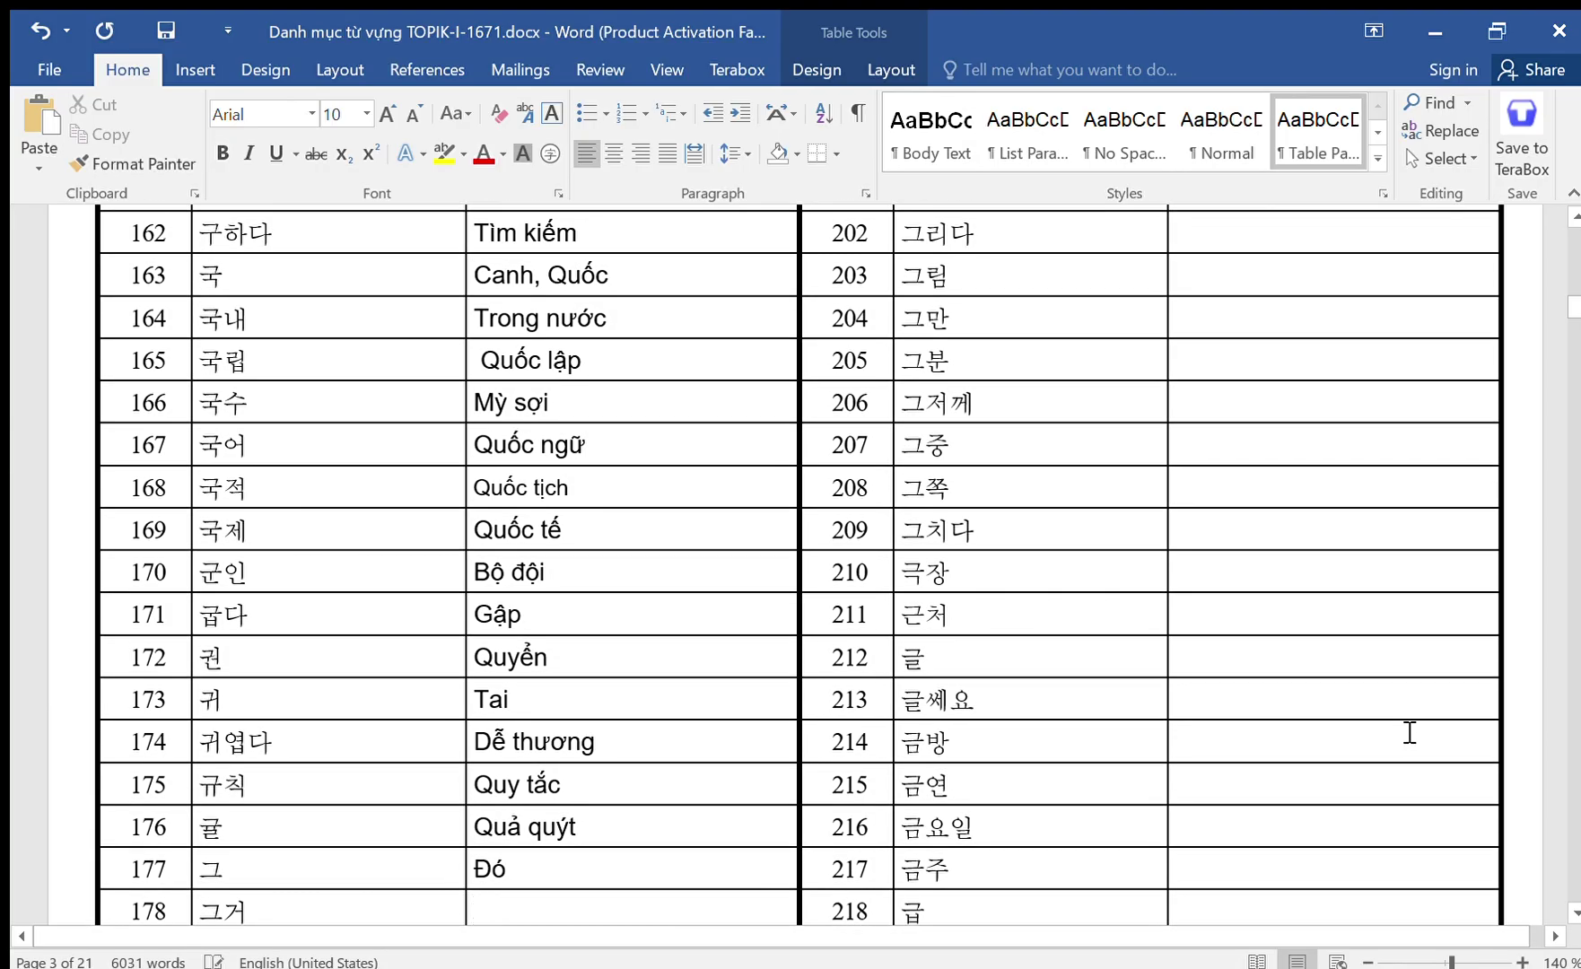
text(Cas)
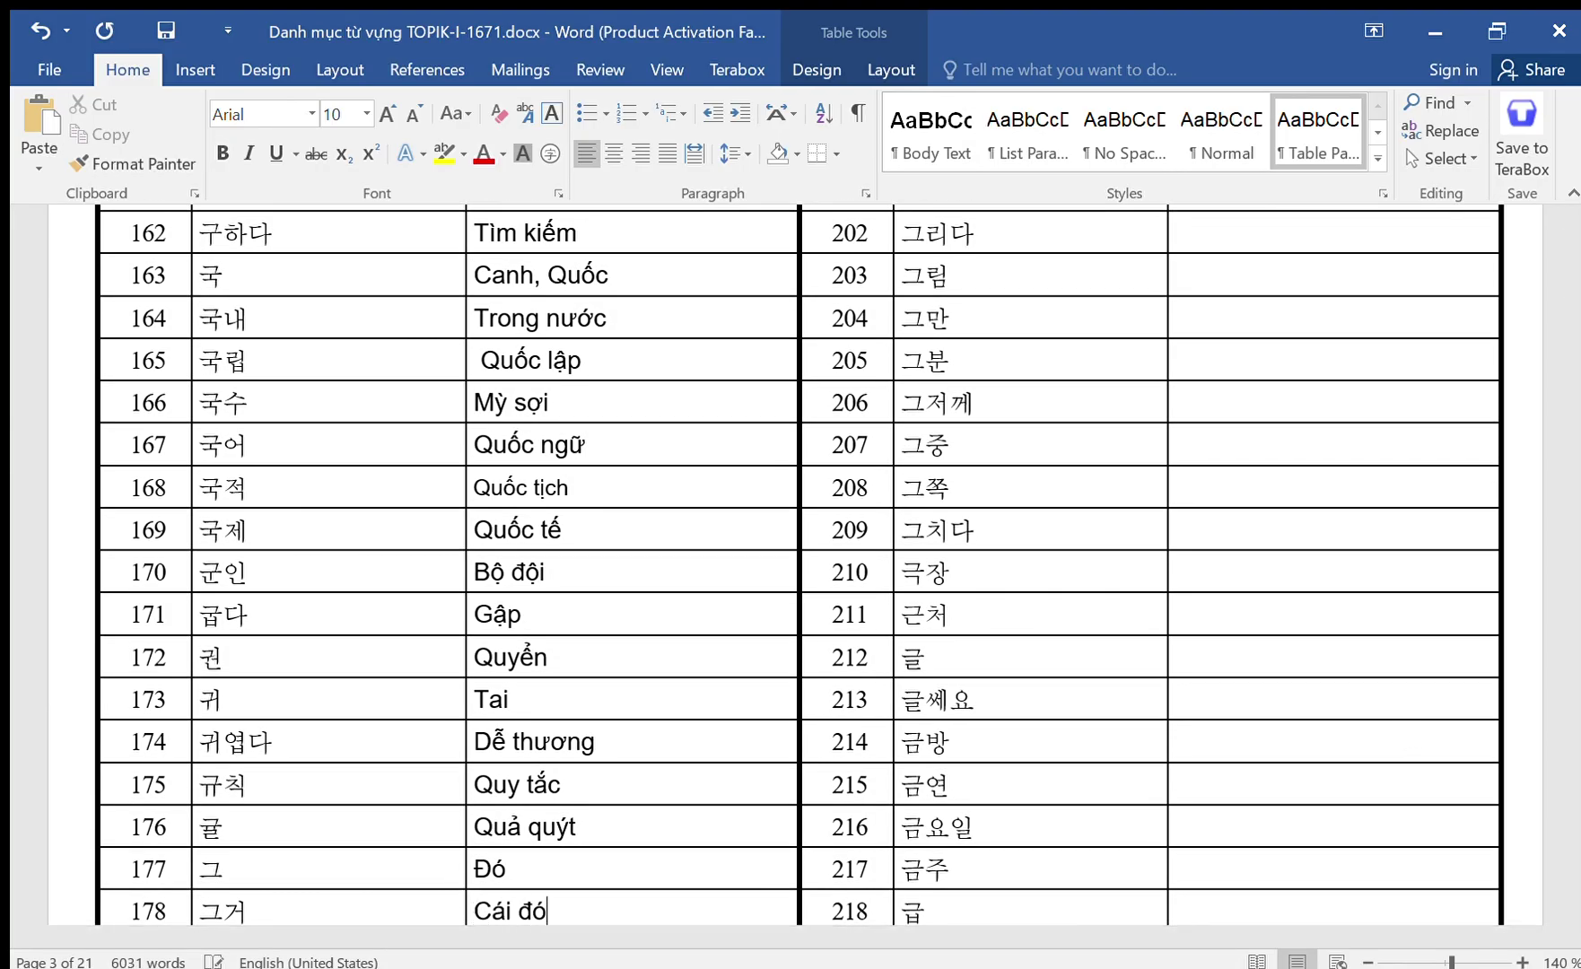
text(i ddos)
key(Down)
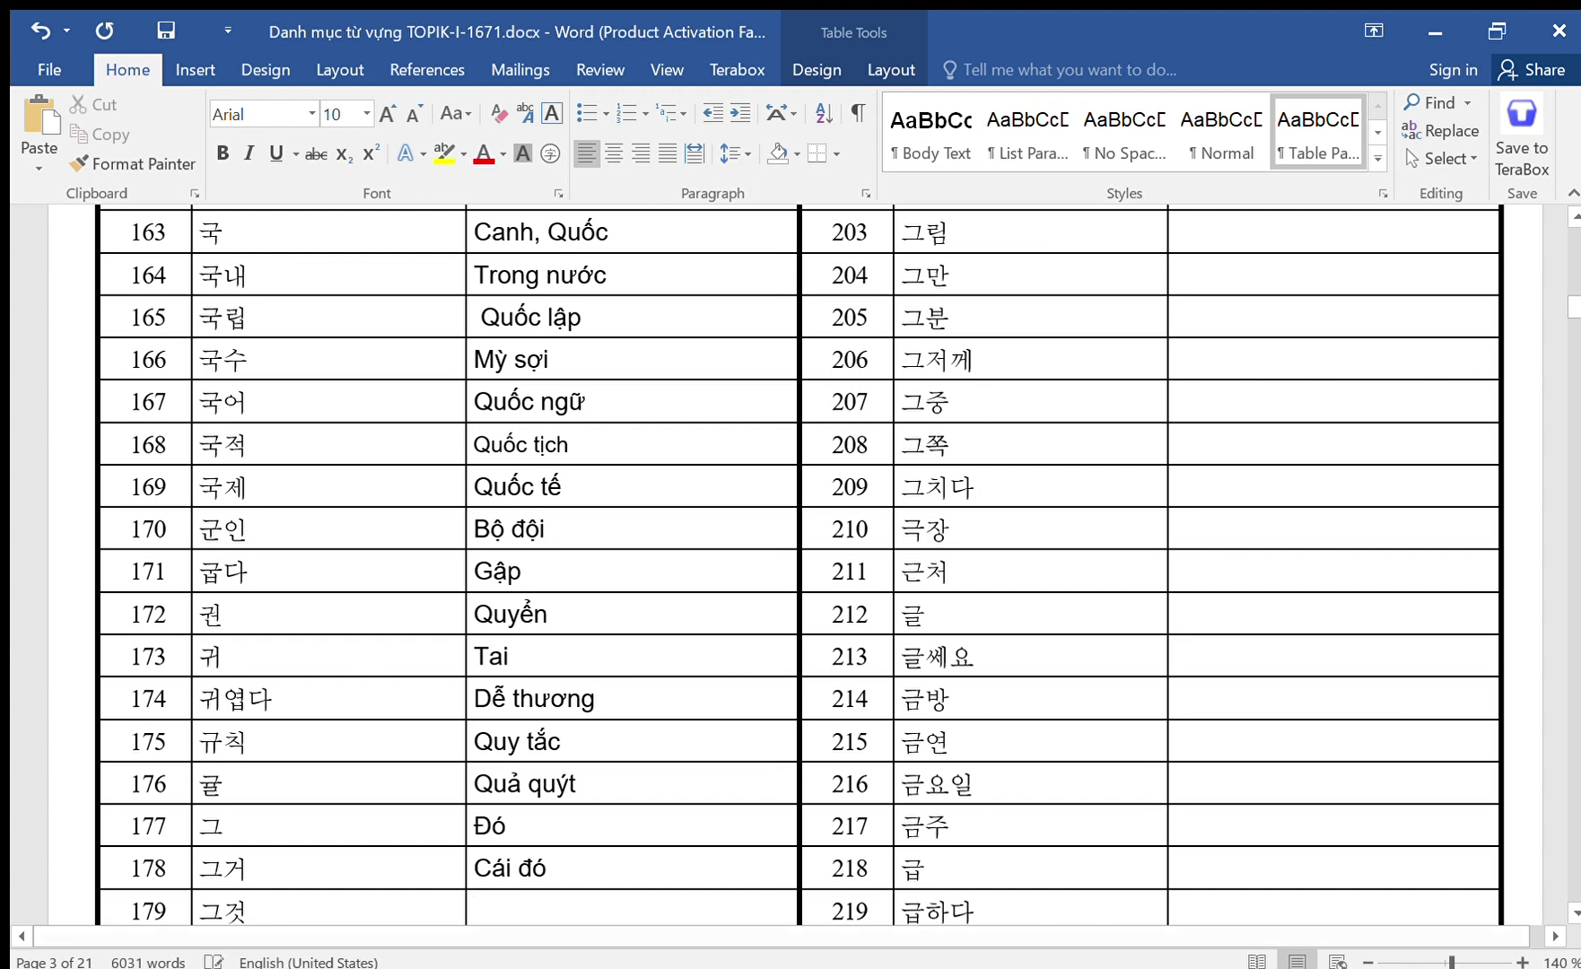
Enter "Cái đó" as the Vietnamese meaning of 그것 in row 179 and "Nơi đó" for 그곳 in row 180.
text(CIA)
key(BackSpace)
key(BackSpace)
text(au)
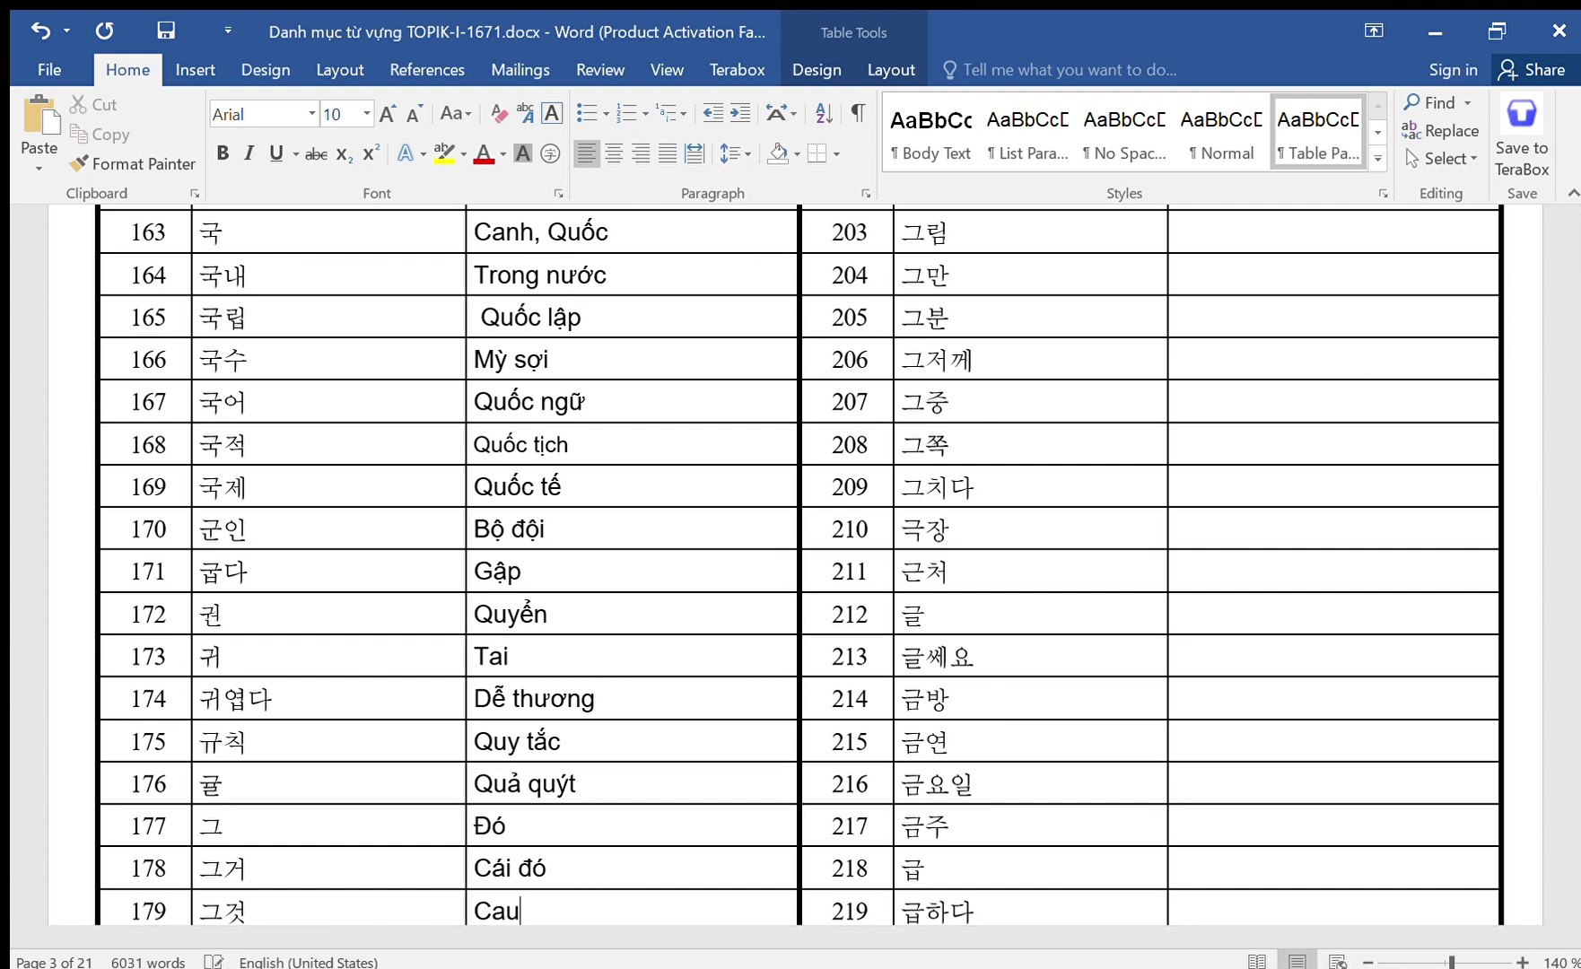
text(ddoj)
key(Down)
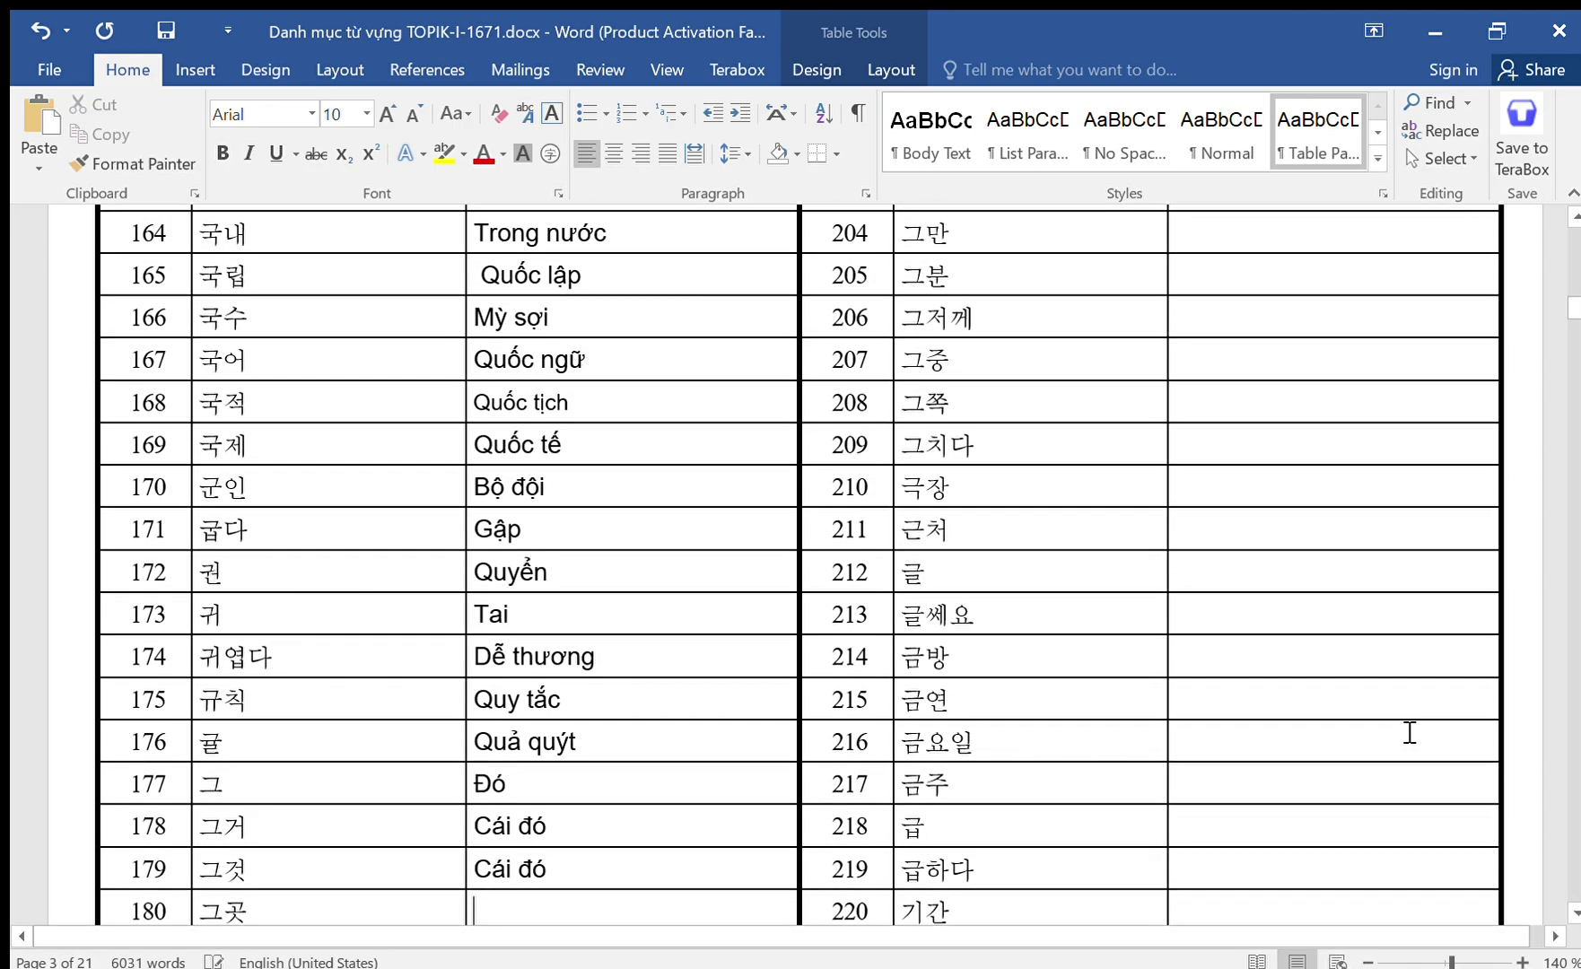
text(Nowi ddos)
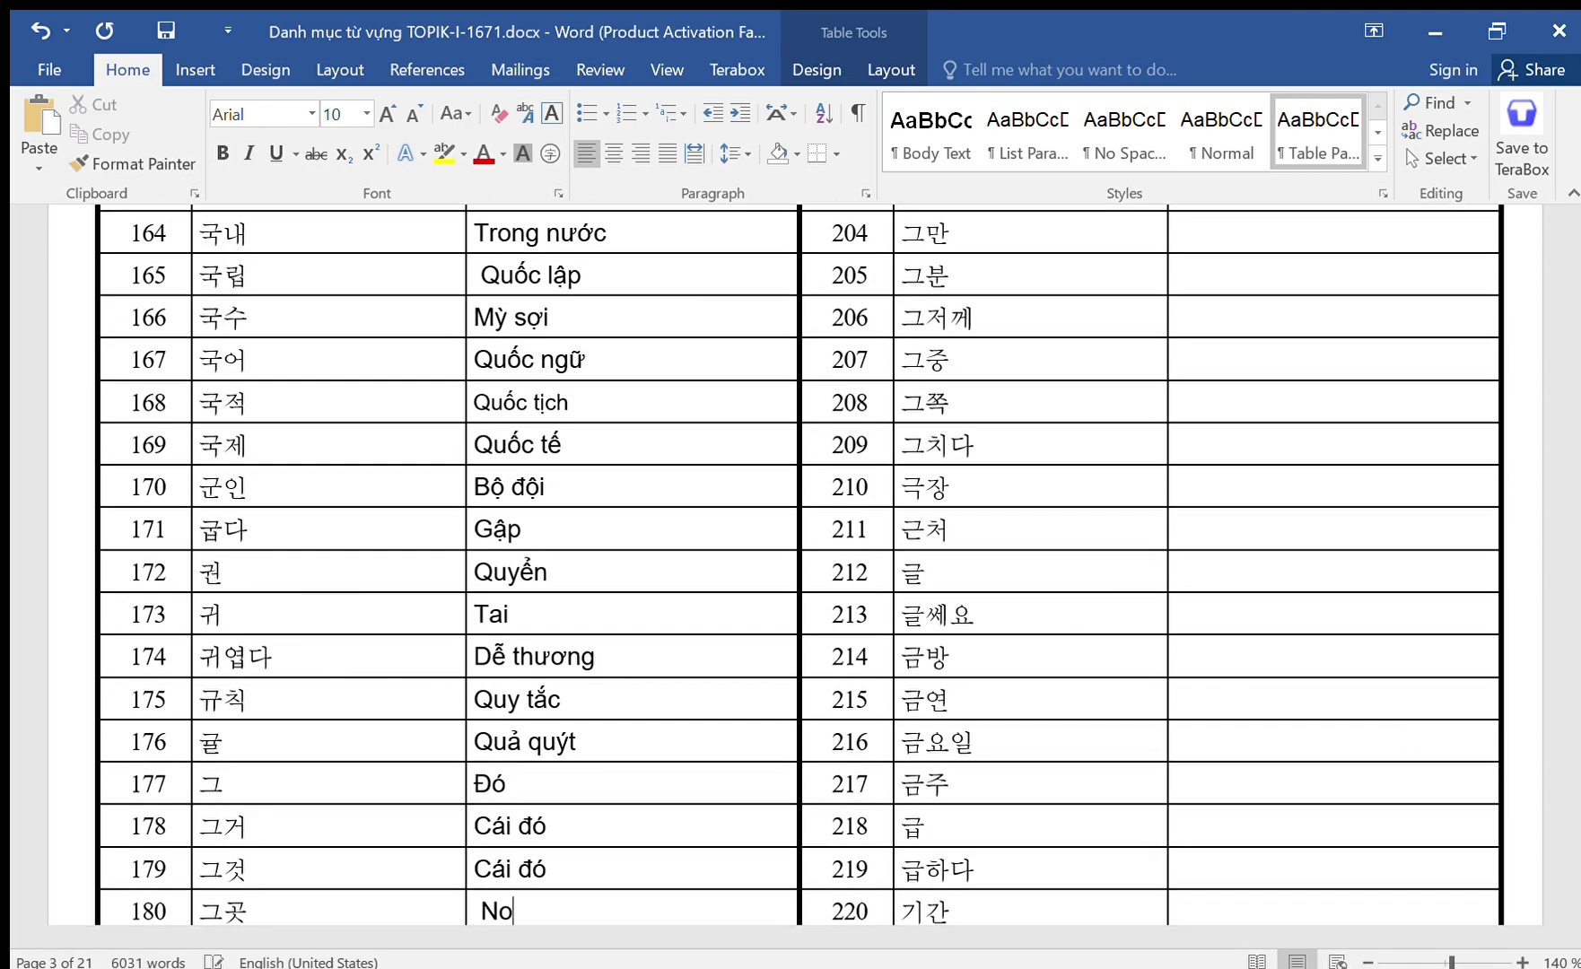
key(Down)
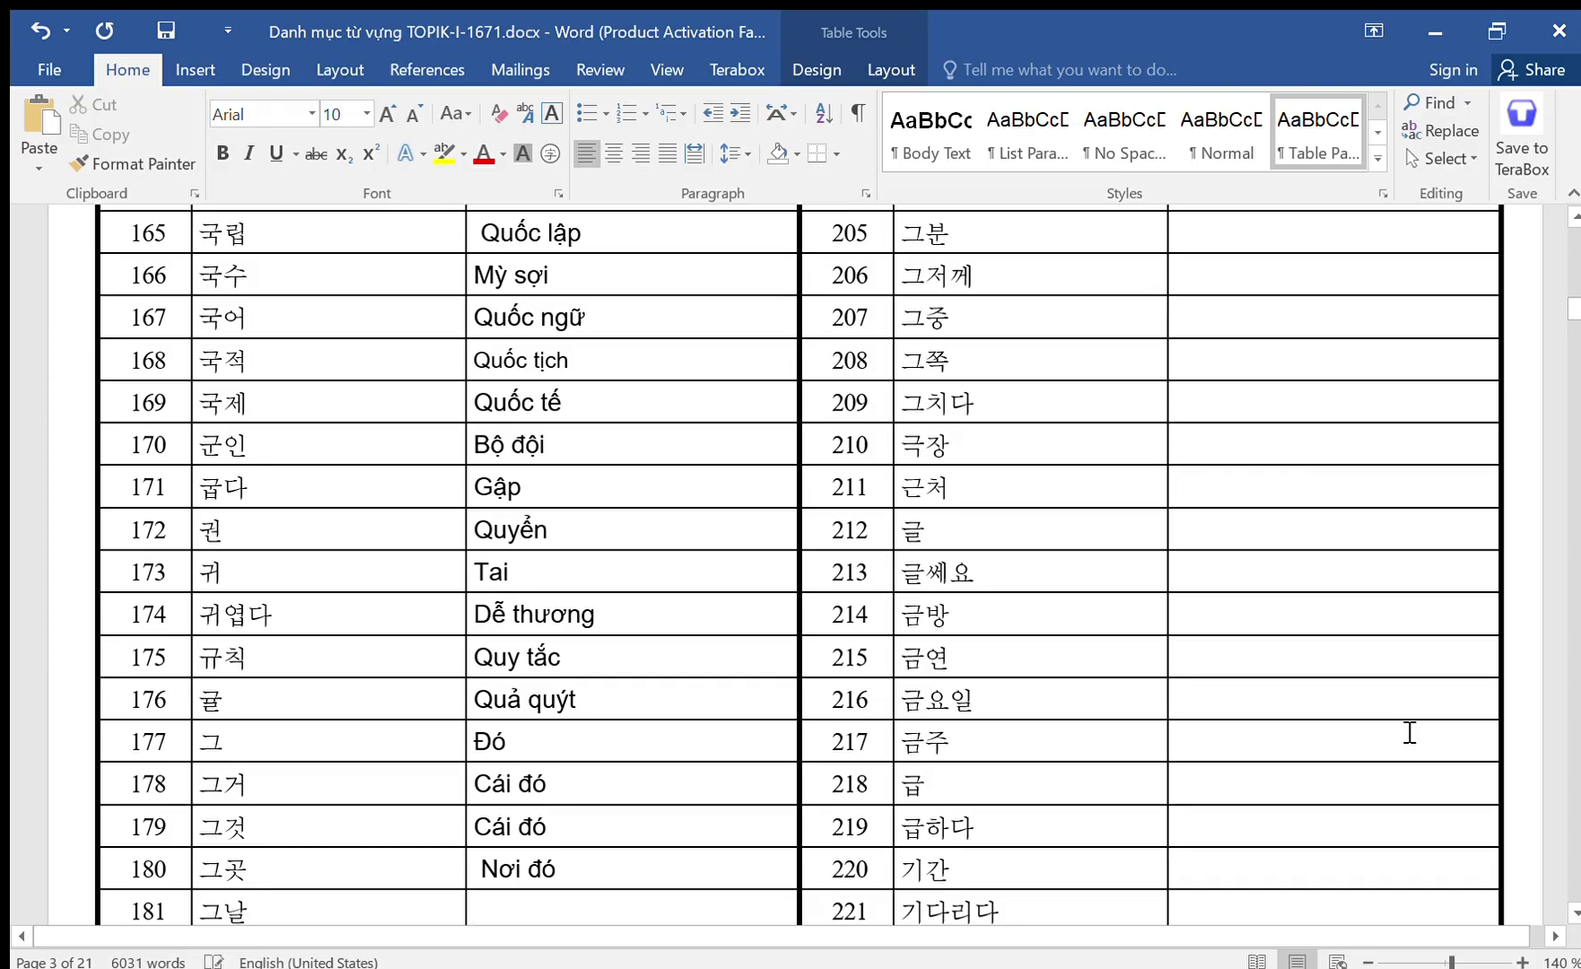
Enter "Ngày đó" for 그날 in row 181 and "Cứ thế" without a leading space for 그냥 in row 182.
text(Ngày đó)
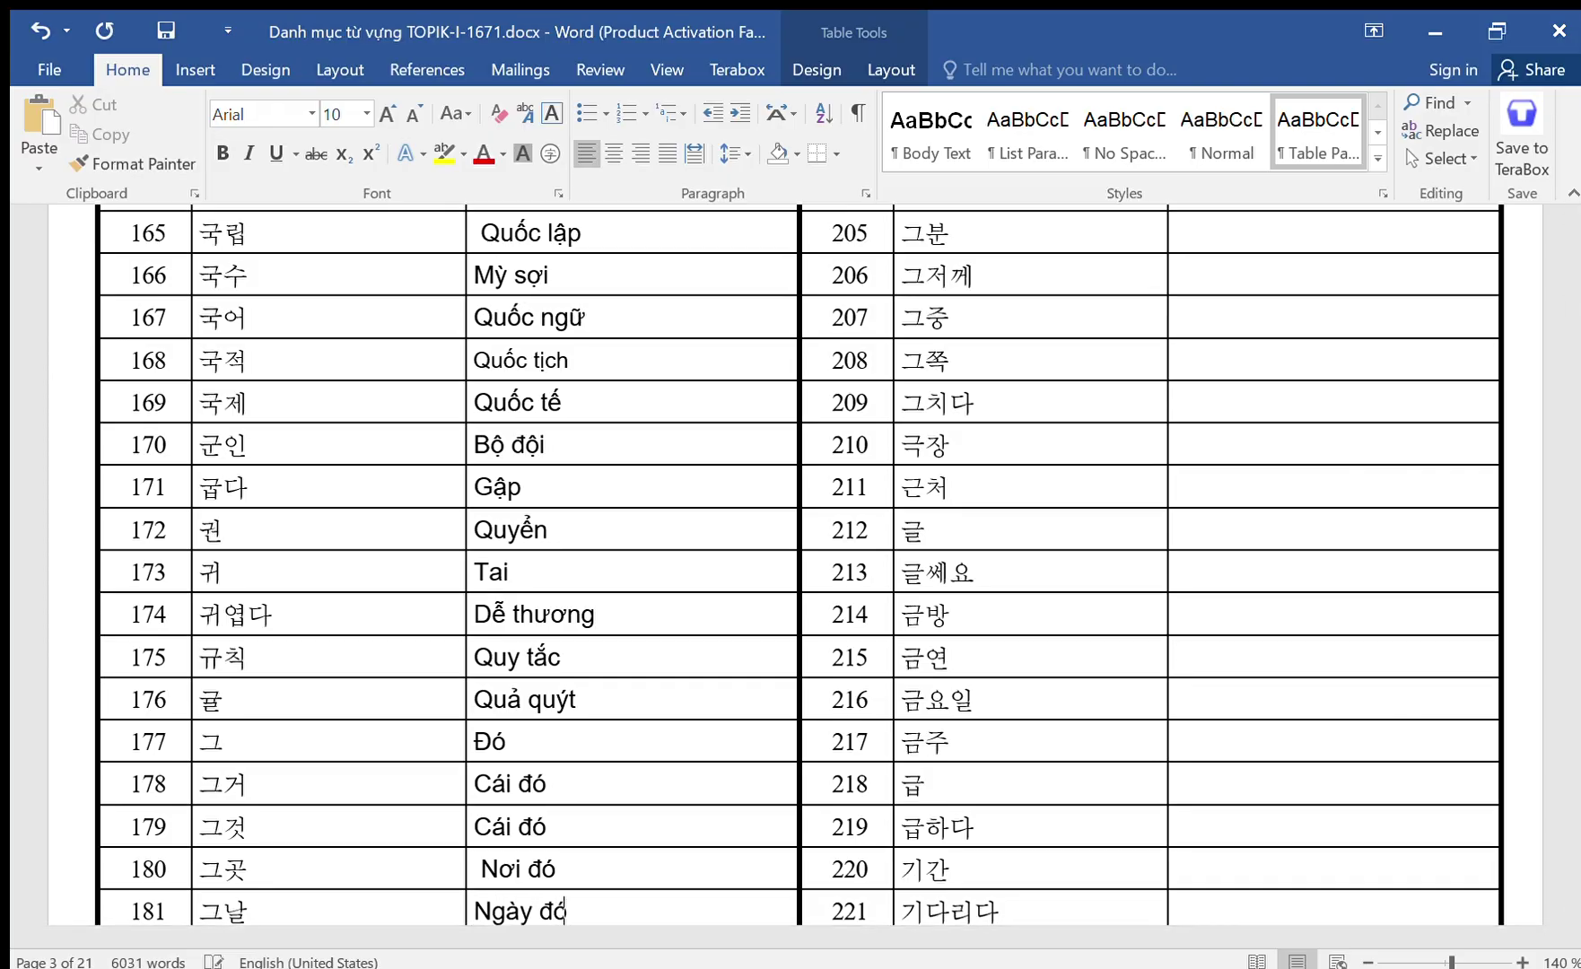
key(Down)
text(C)
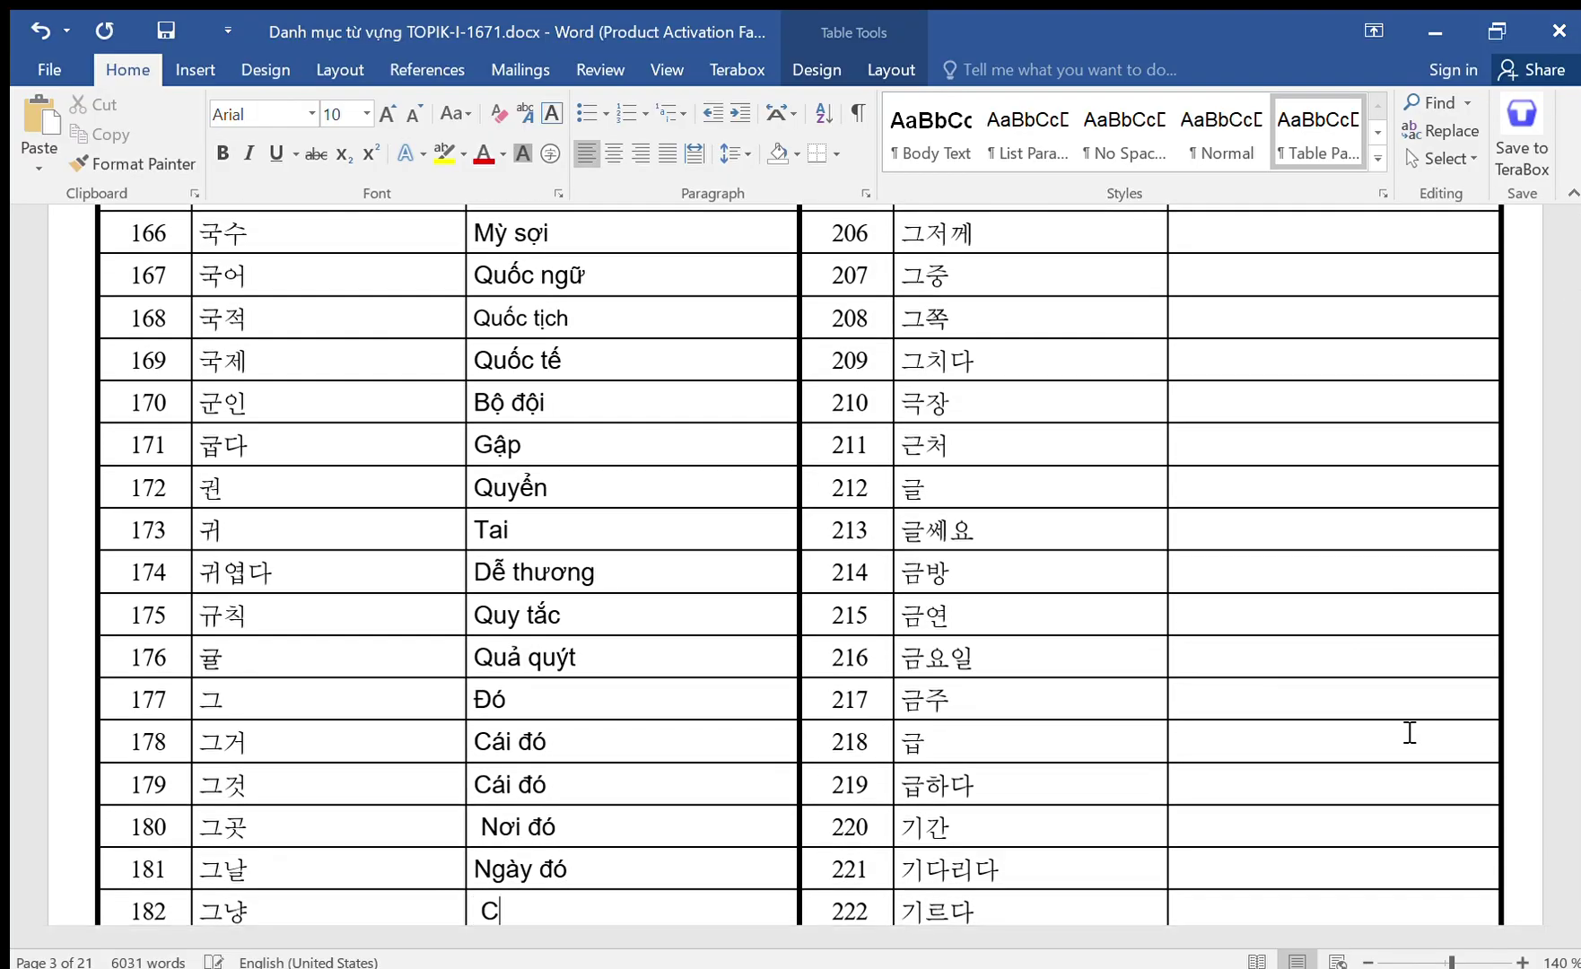
text(uws thee)
key(ctrl+Left)
key(ctrl+Left)
key(BackSpace)
key(Down)
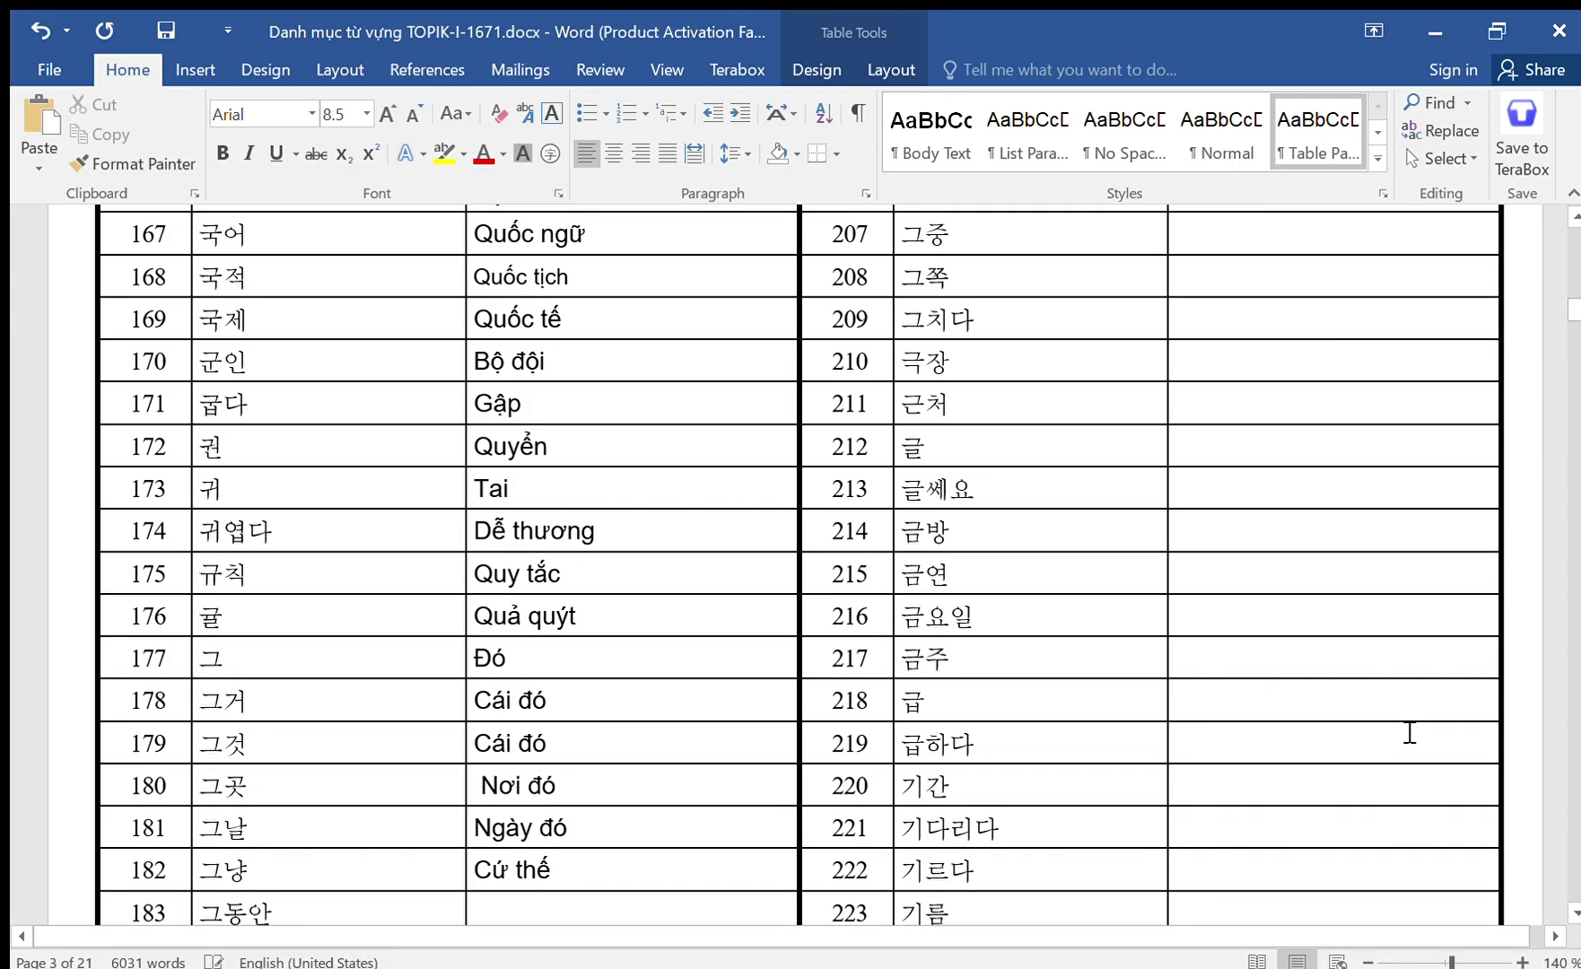
Translate 그동안 in row 183 as "Trong thời gian qua" and 그들 in row 184 as "Những người đó".
text(Trong )
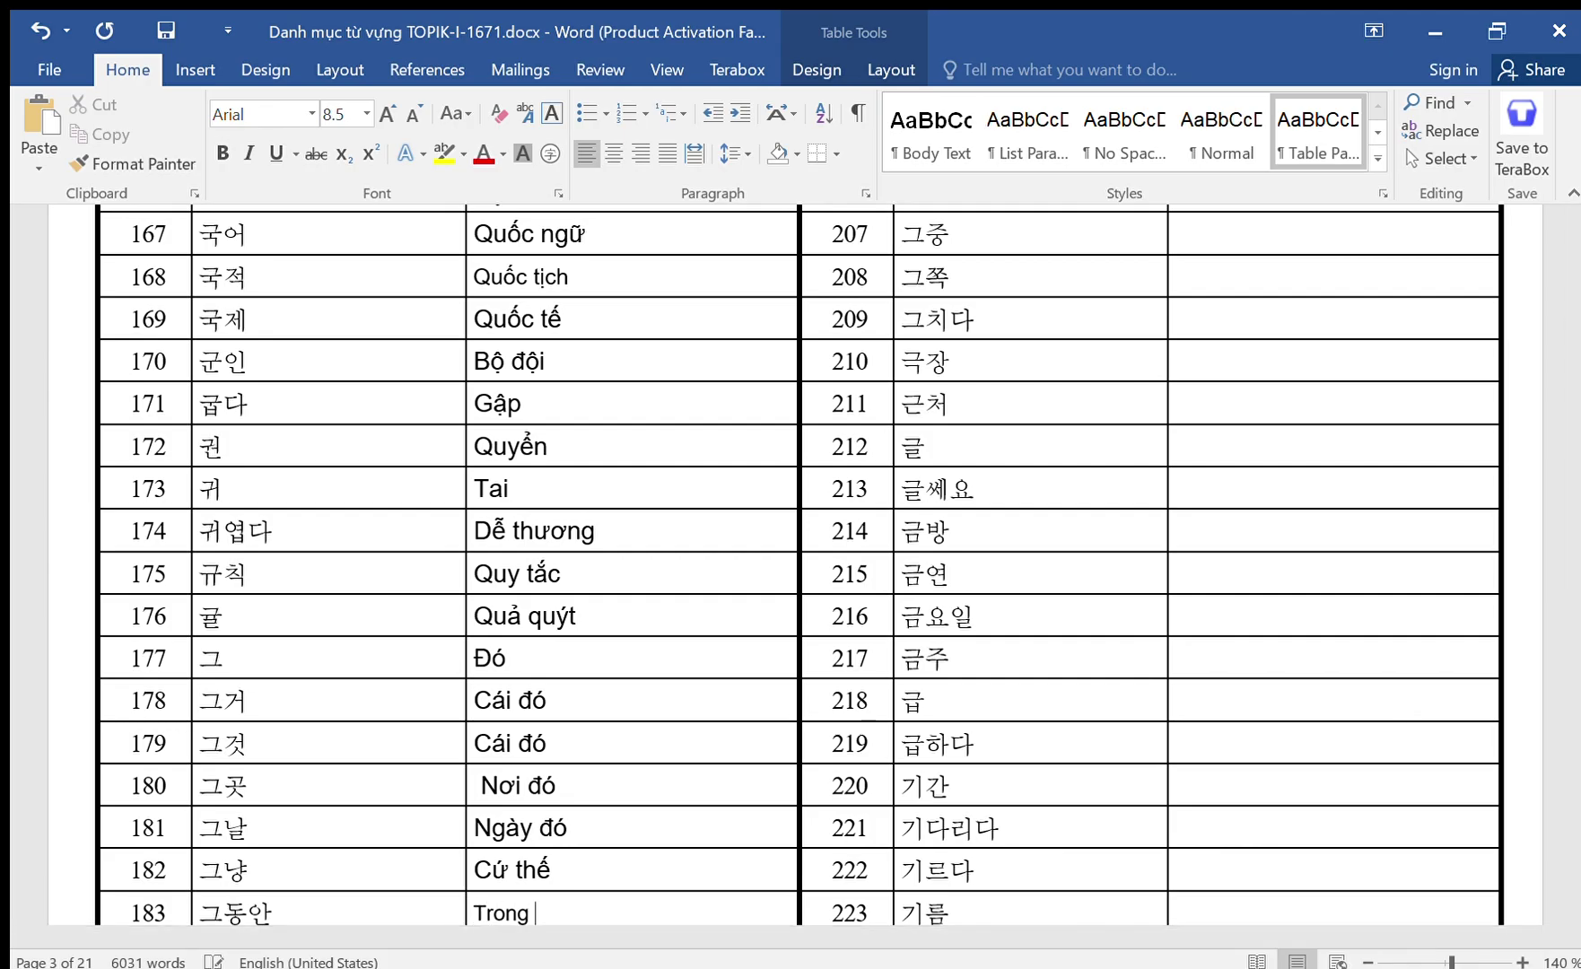
text(thời gian quan)
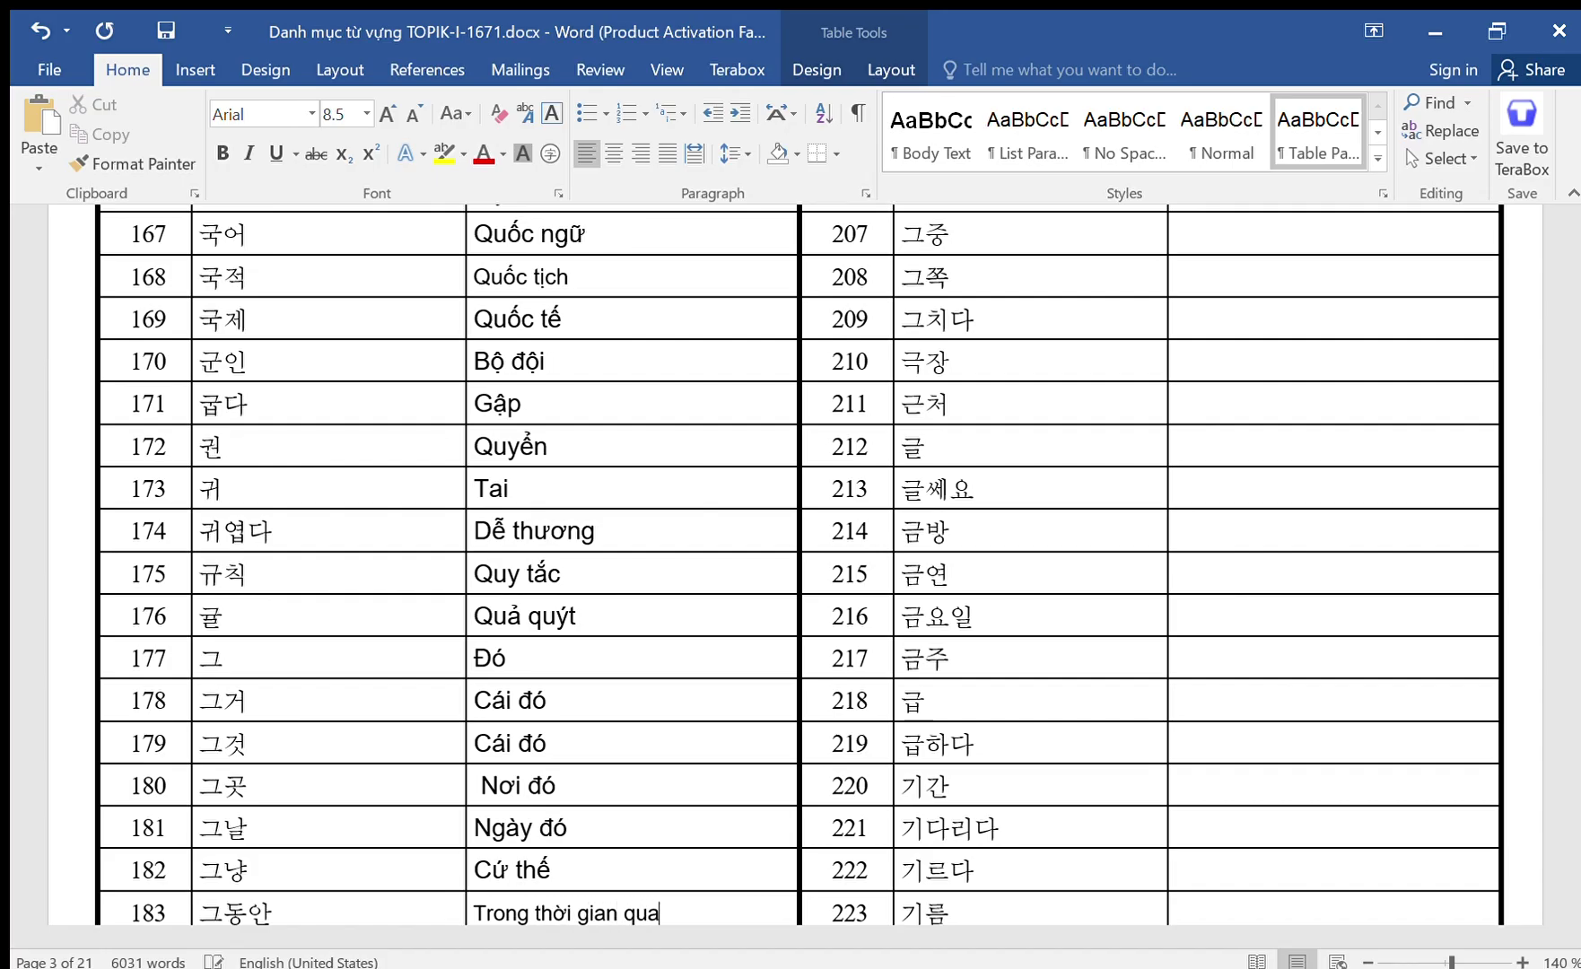
key(Down)
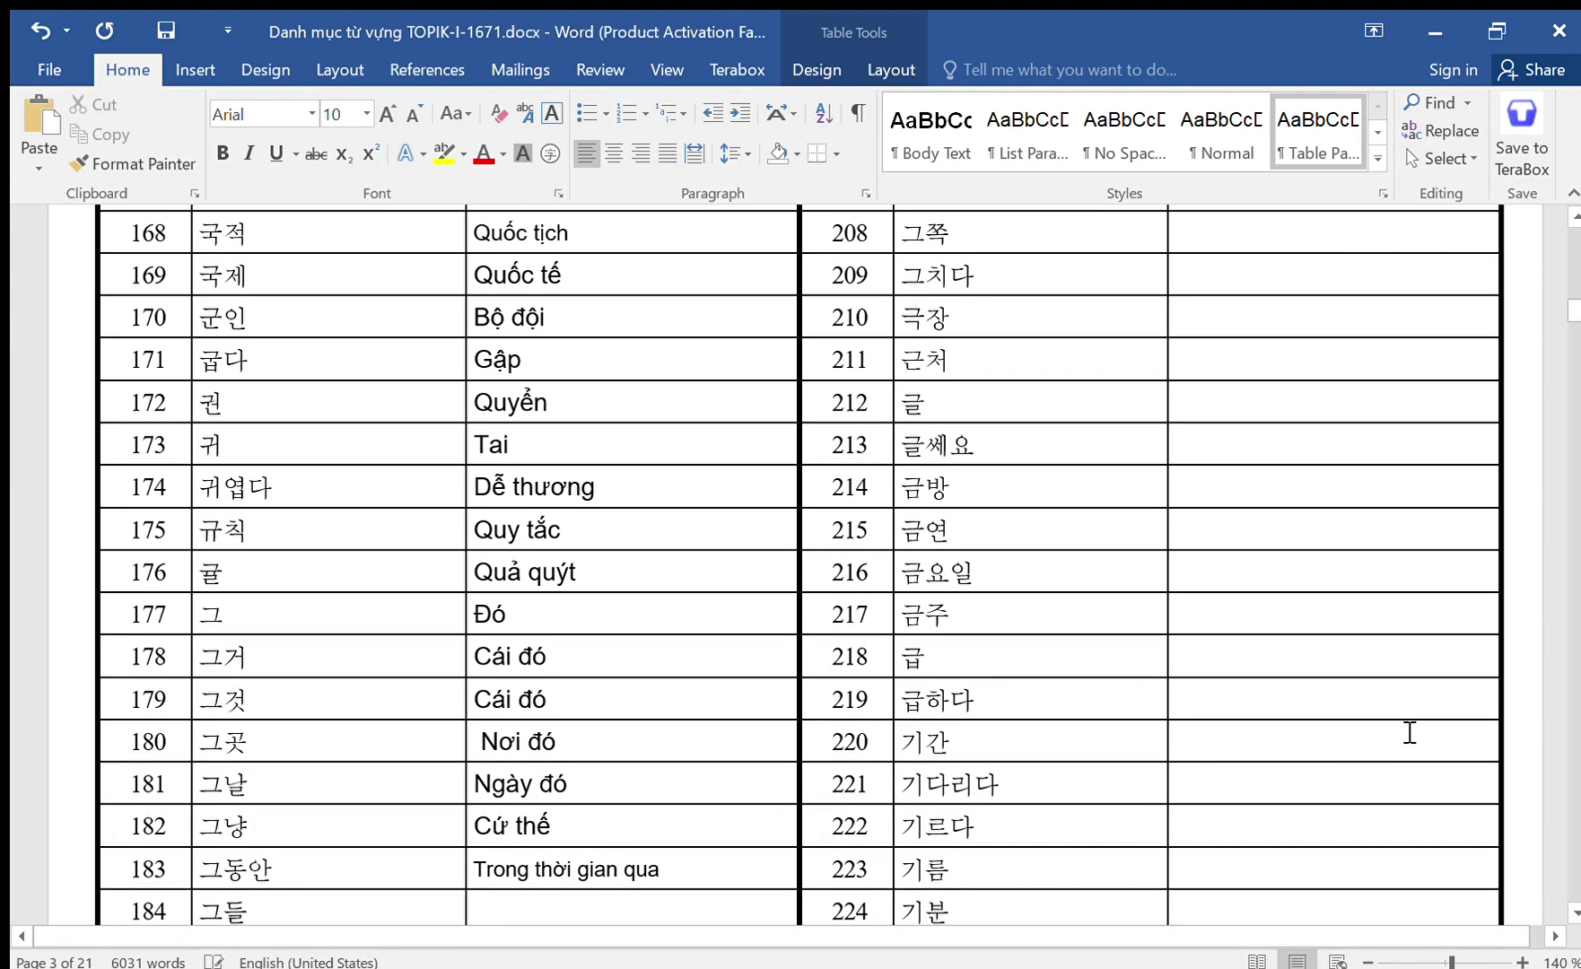
text(Những ngừ)
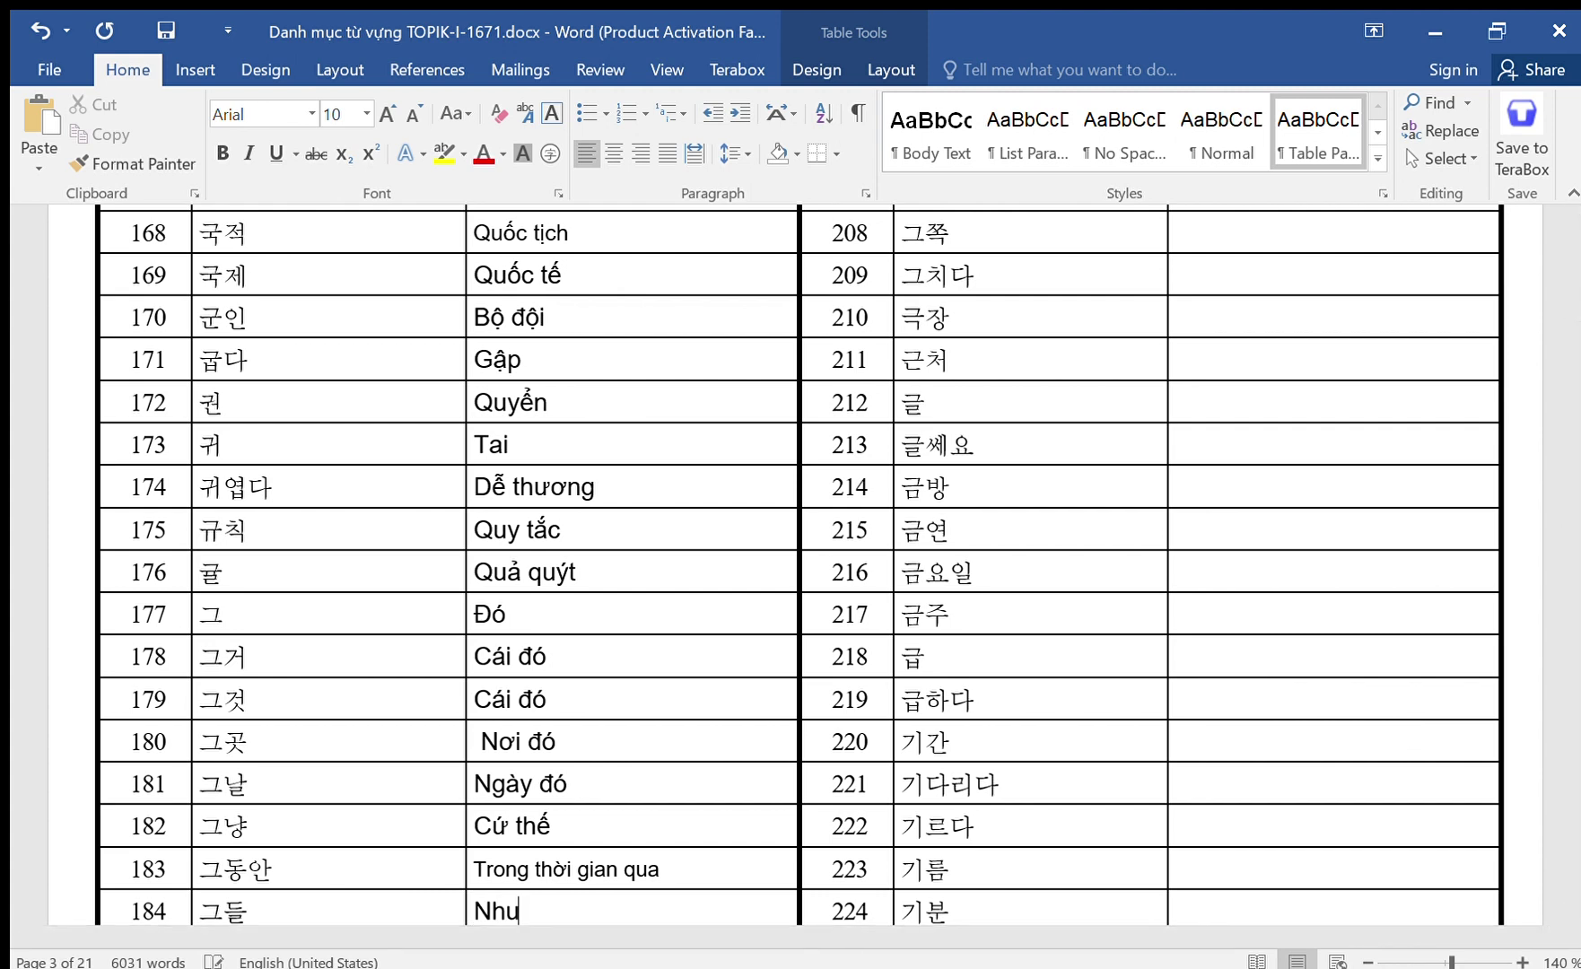
text(ơi đọ)
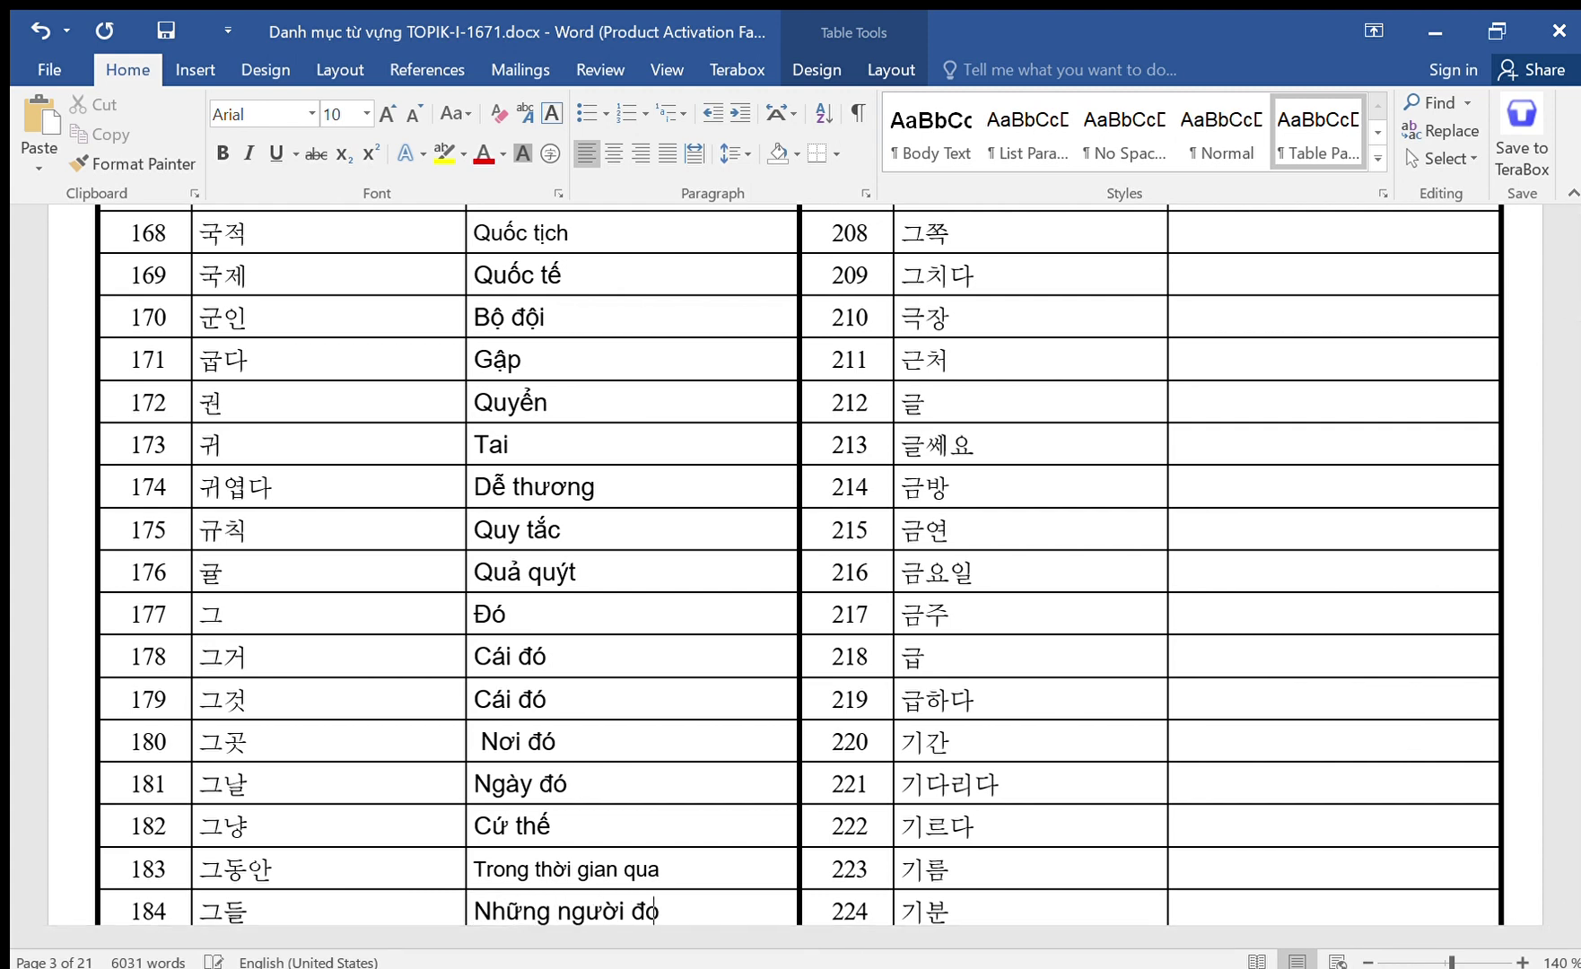
key(Down)
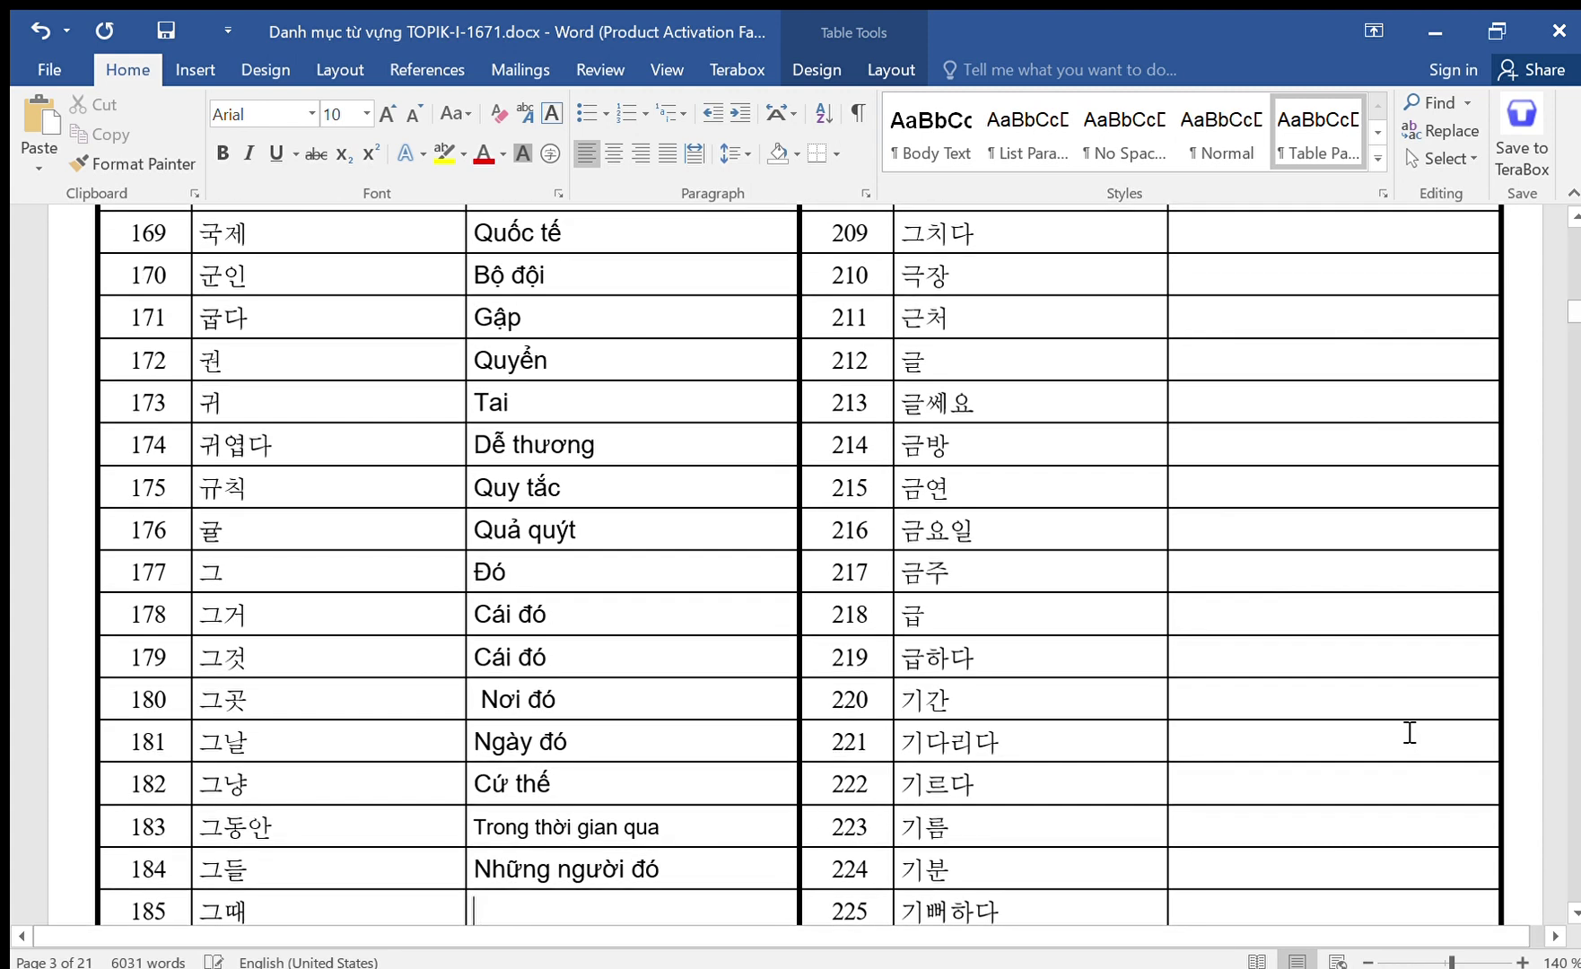
Fill in the Vietnamese cells of rows 185 to 187 with "Lúc đó", "Đúng vậy" and "Vì thế nên".
text(Lúc đó)
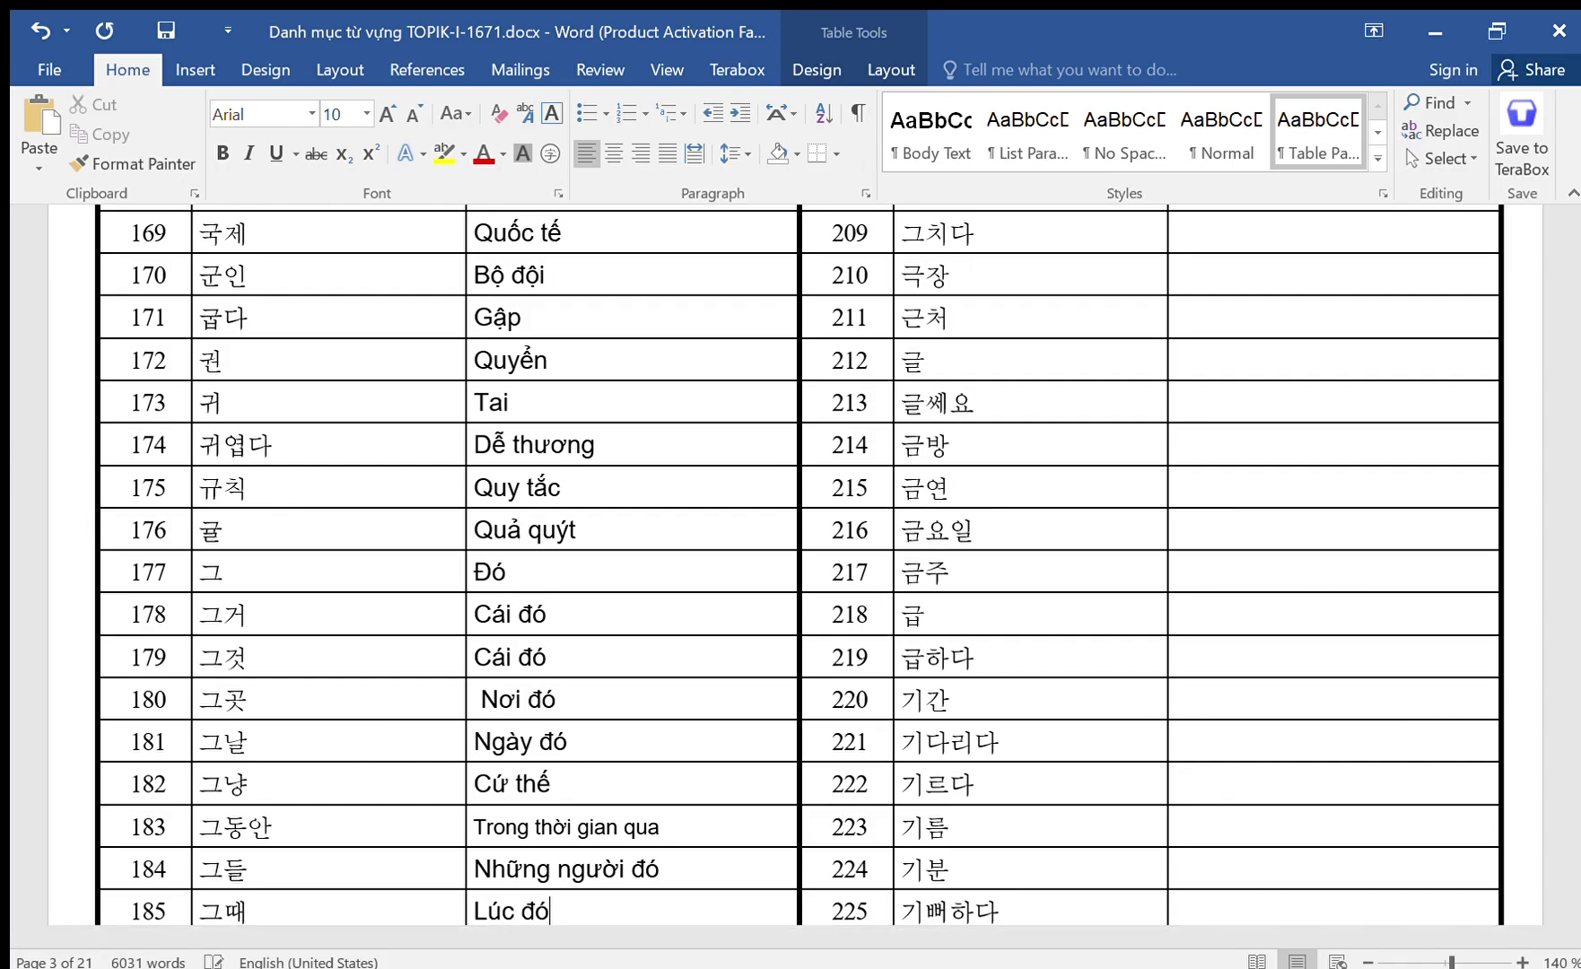
key(Down)
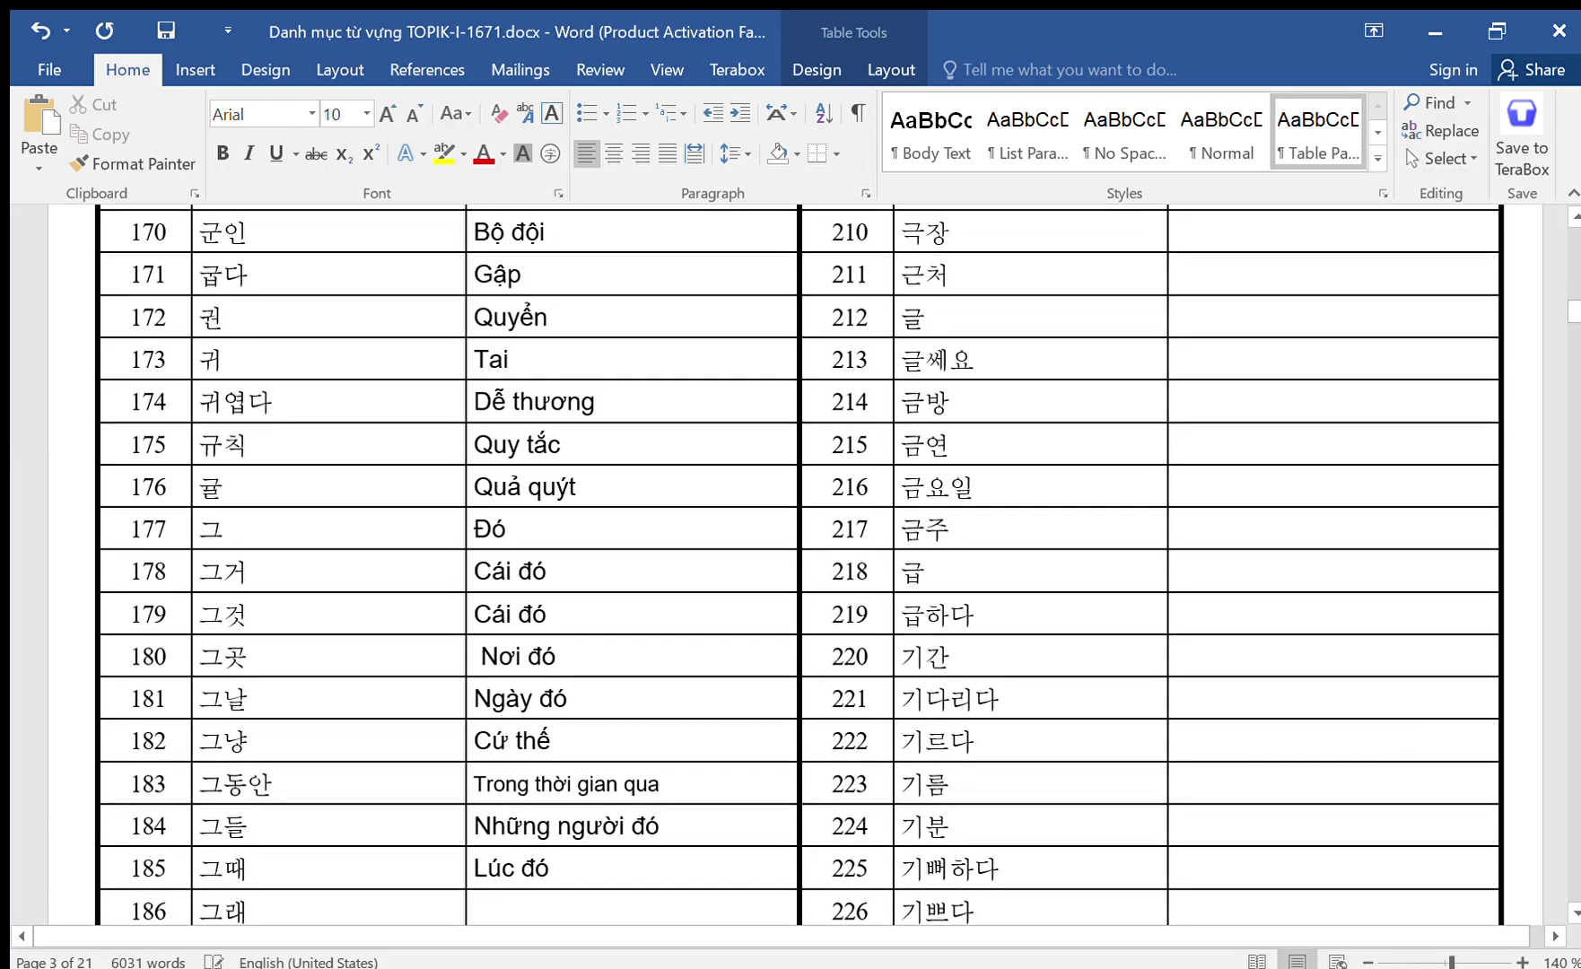
text(Đúng)
text( vậy)
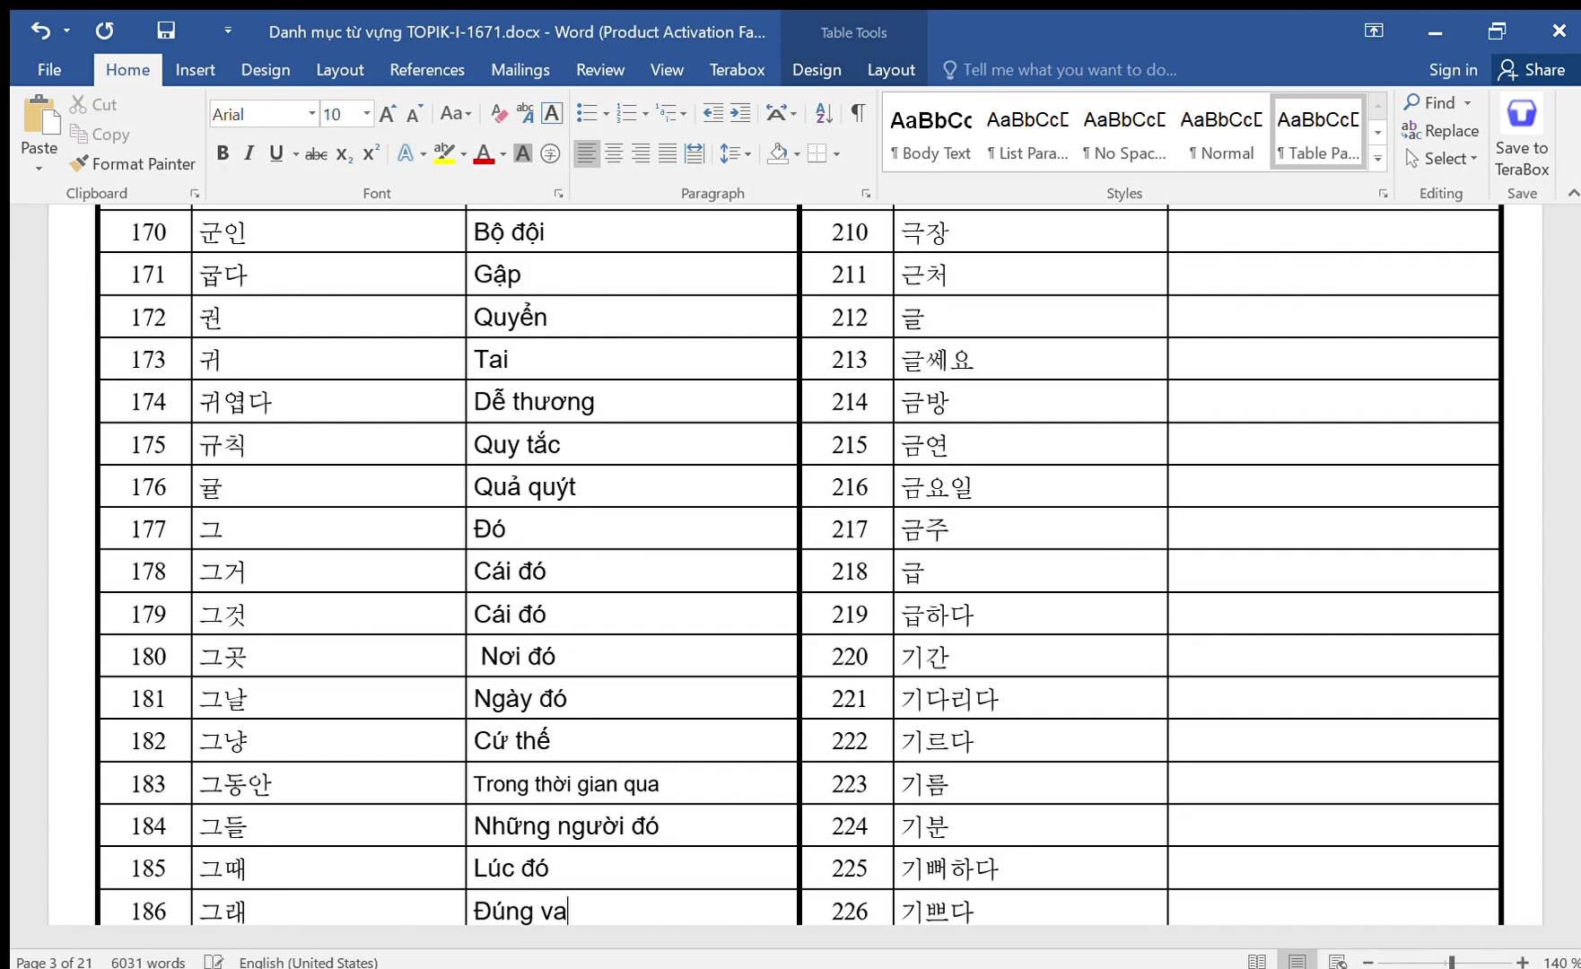
key(Down)
text(V)
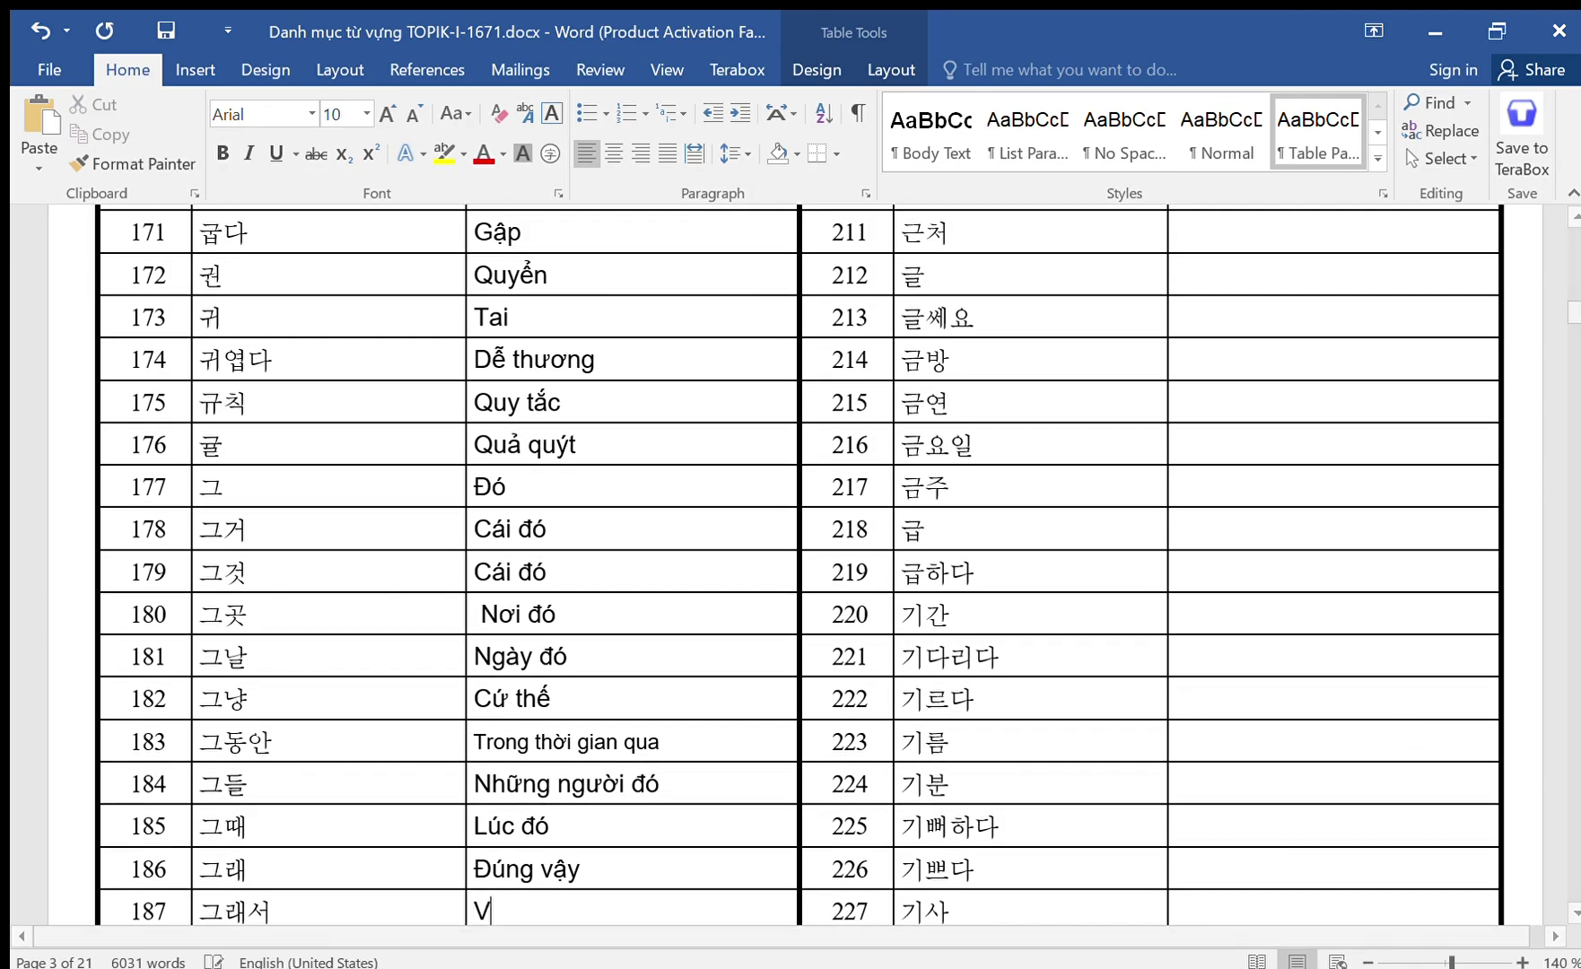
text(ì thế nên)
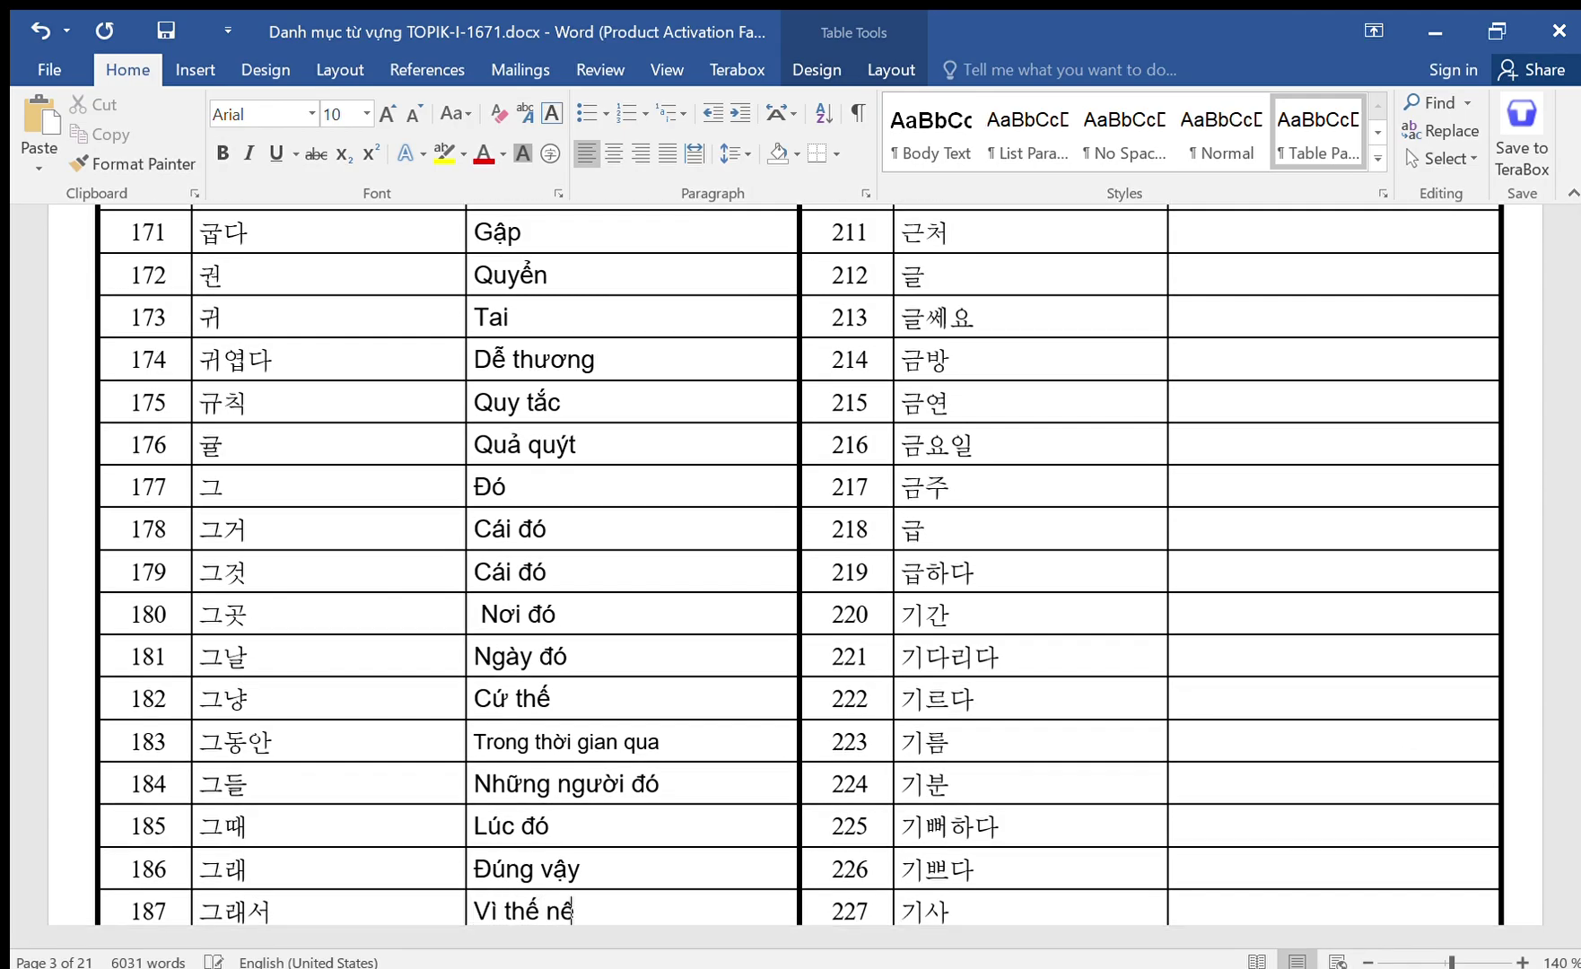
key(Down)
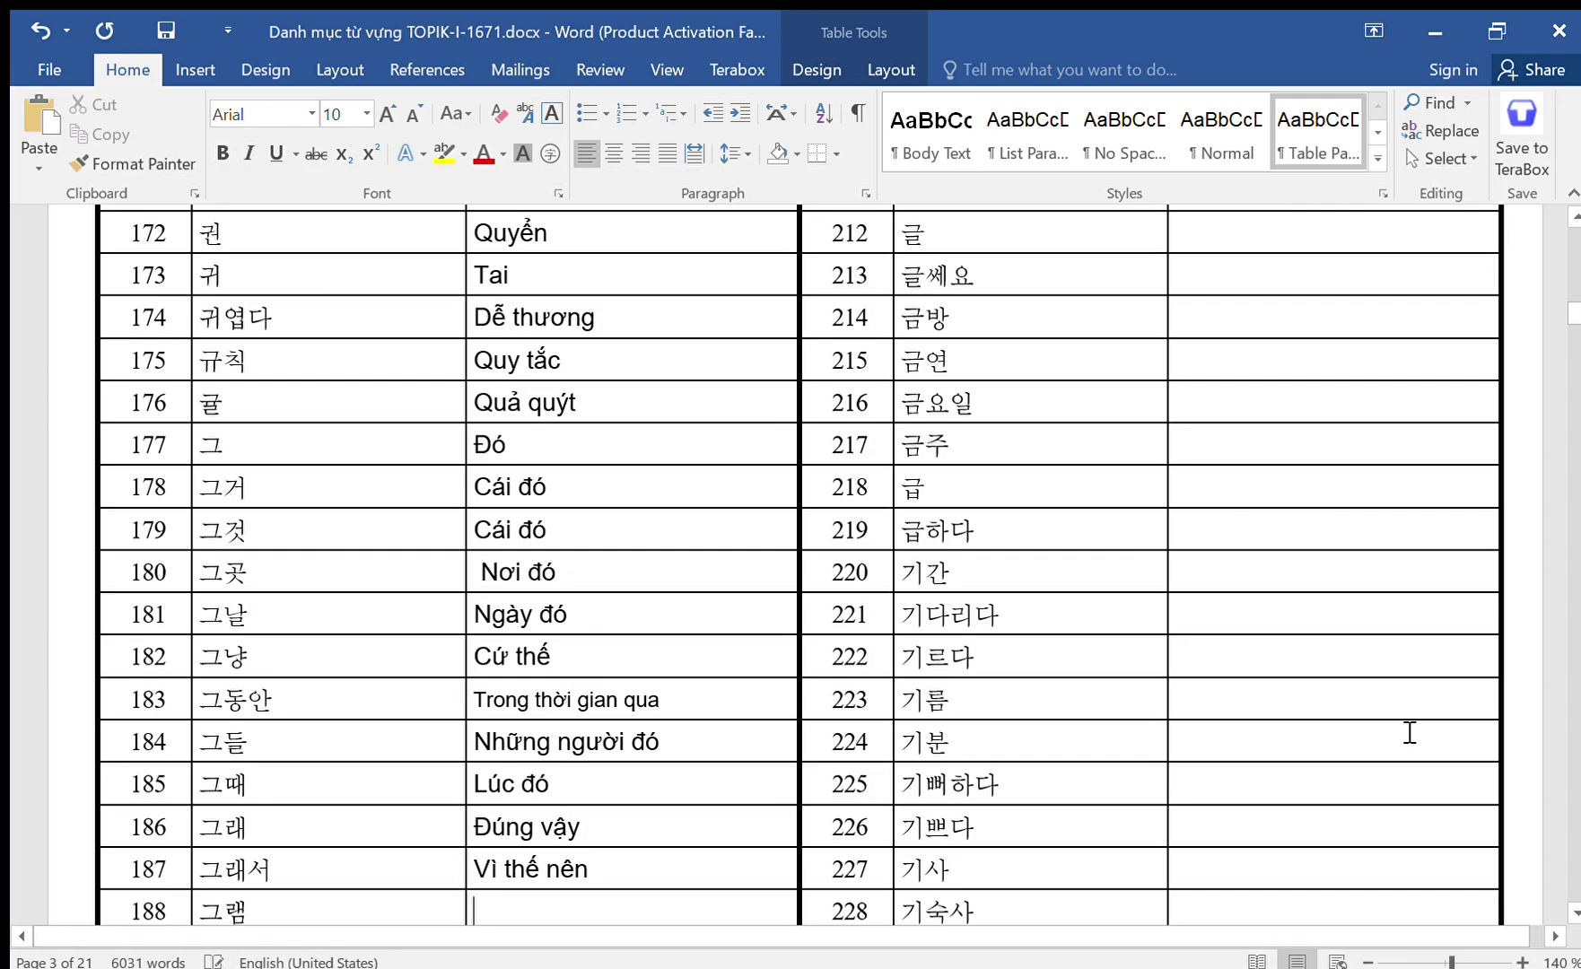
Enter "Cứ thế" as the Vietnamese meaning of 그램 in row 188 and "Tuy nhiên" for 그러나 in row 189.
key(Down)
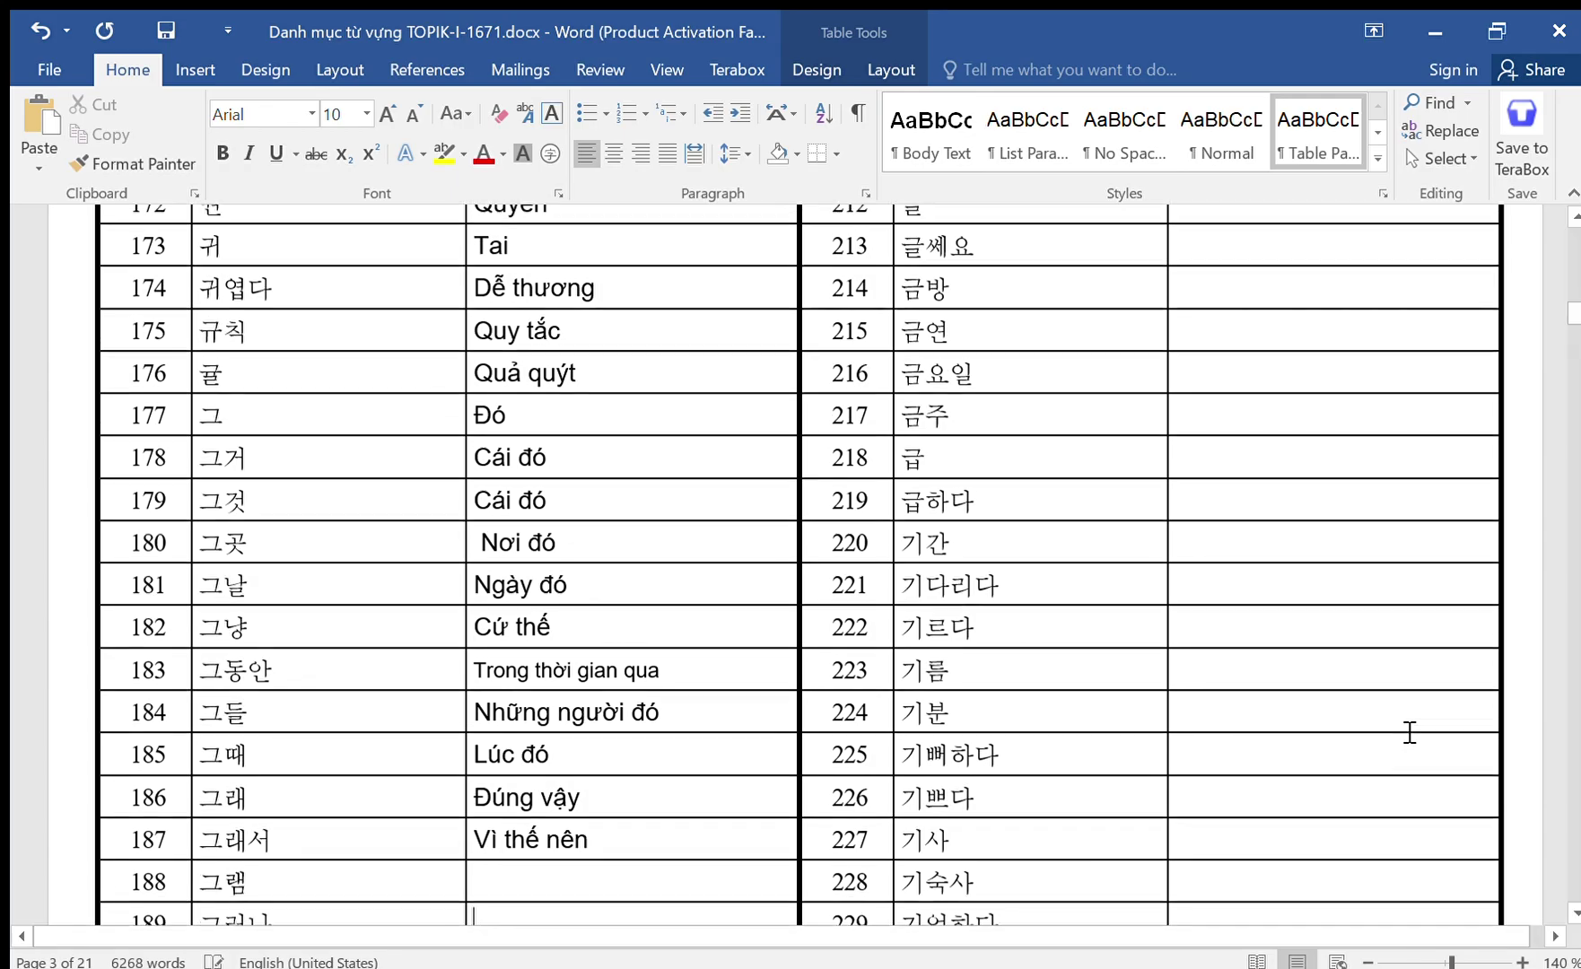
key(Down)
key(Up)
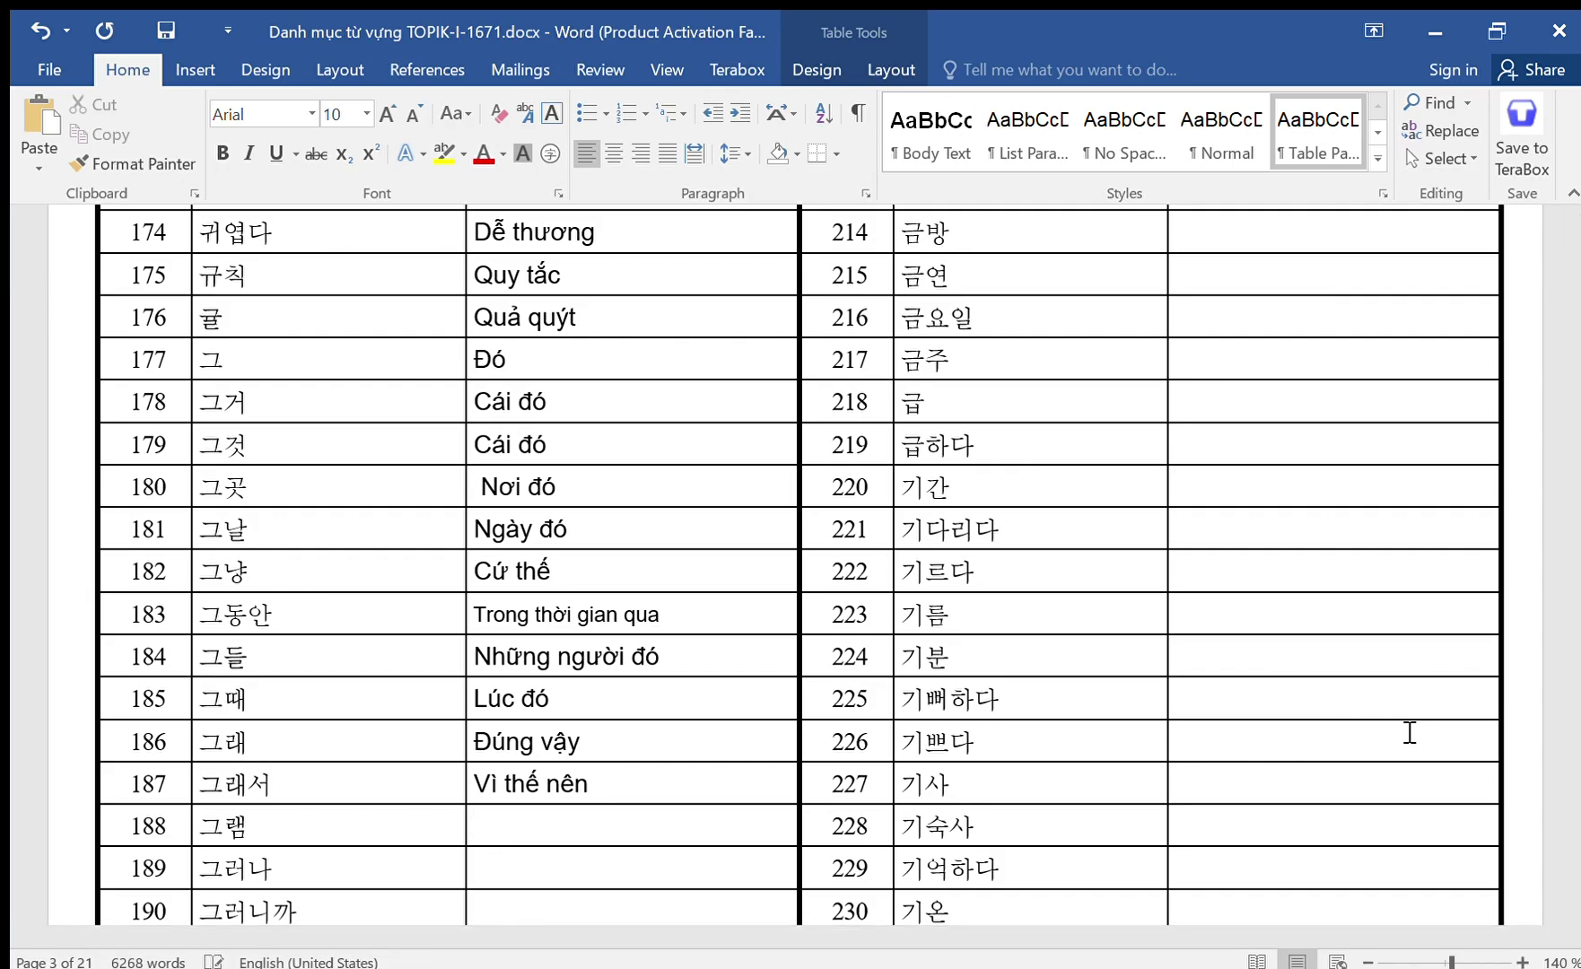
text(Cứ the)
key(BackSpace)
text(ế)
key(Down)
text(Tuy nhiên)
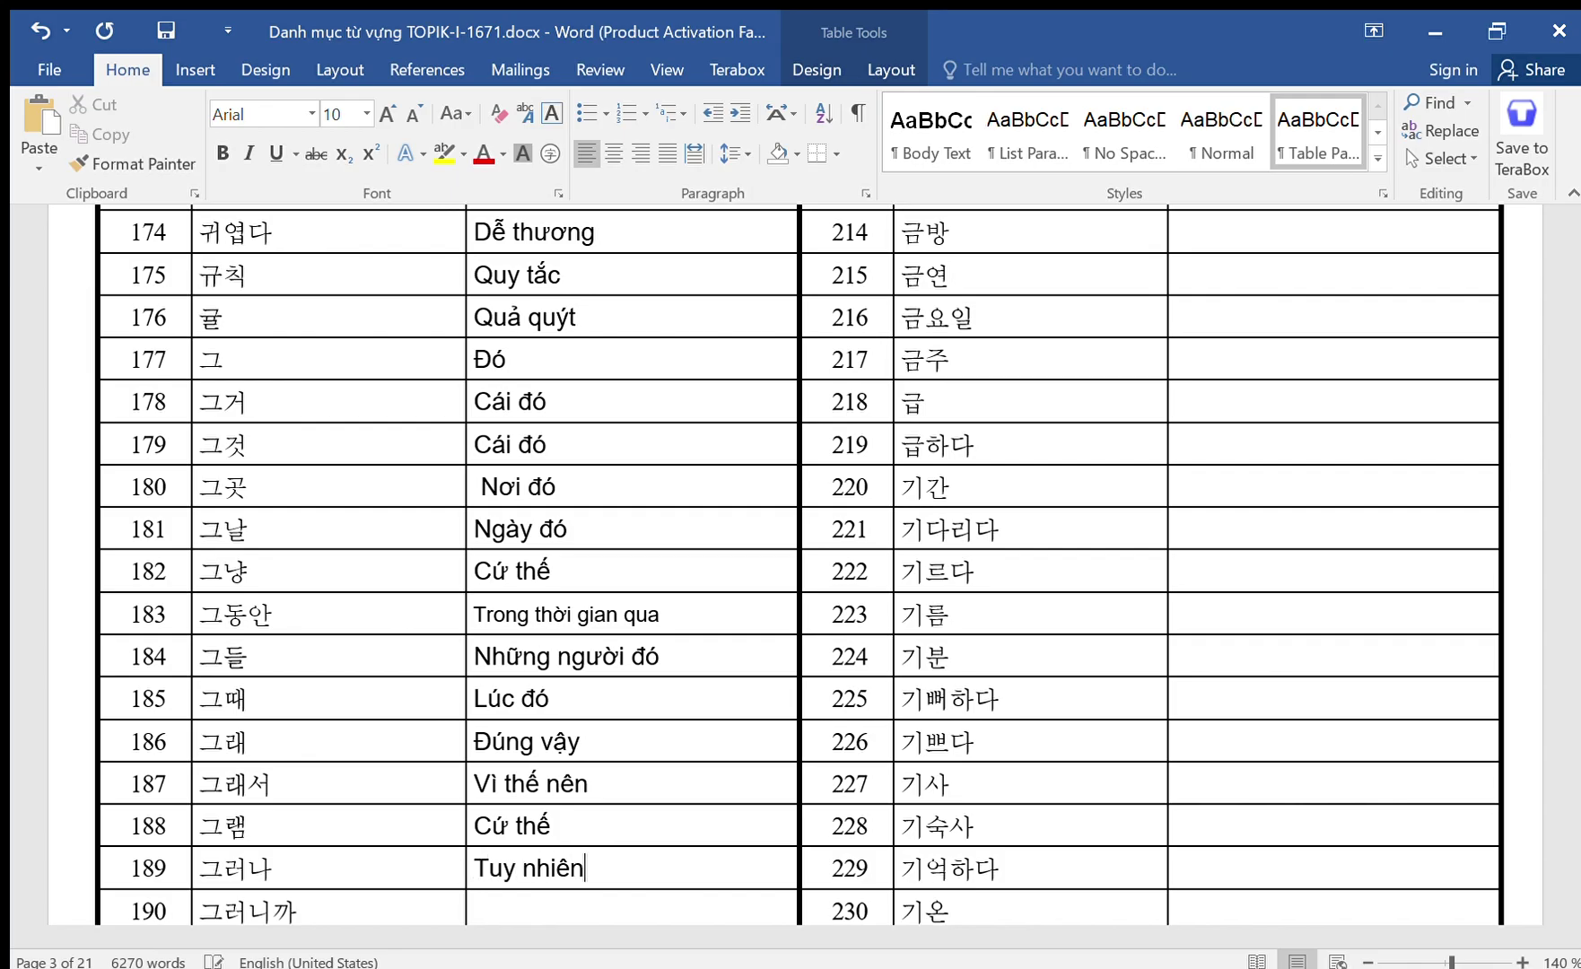
Enter the Vietnamese meanings "Vì vậy", "Nếu vậy thì" and "Như thế" for rows 190 to 192.
key(Down)
text(Vì vaậy)
key(Down)
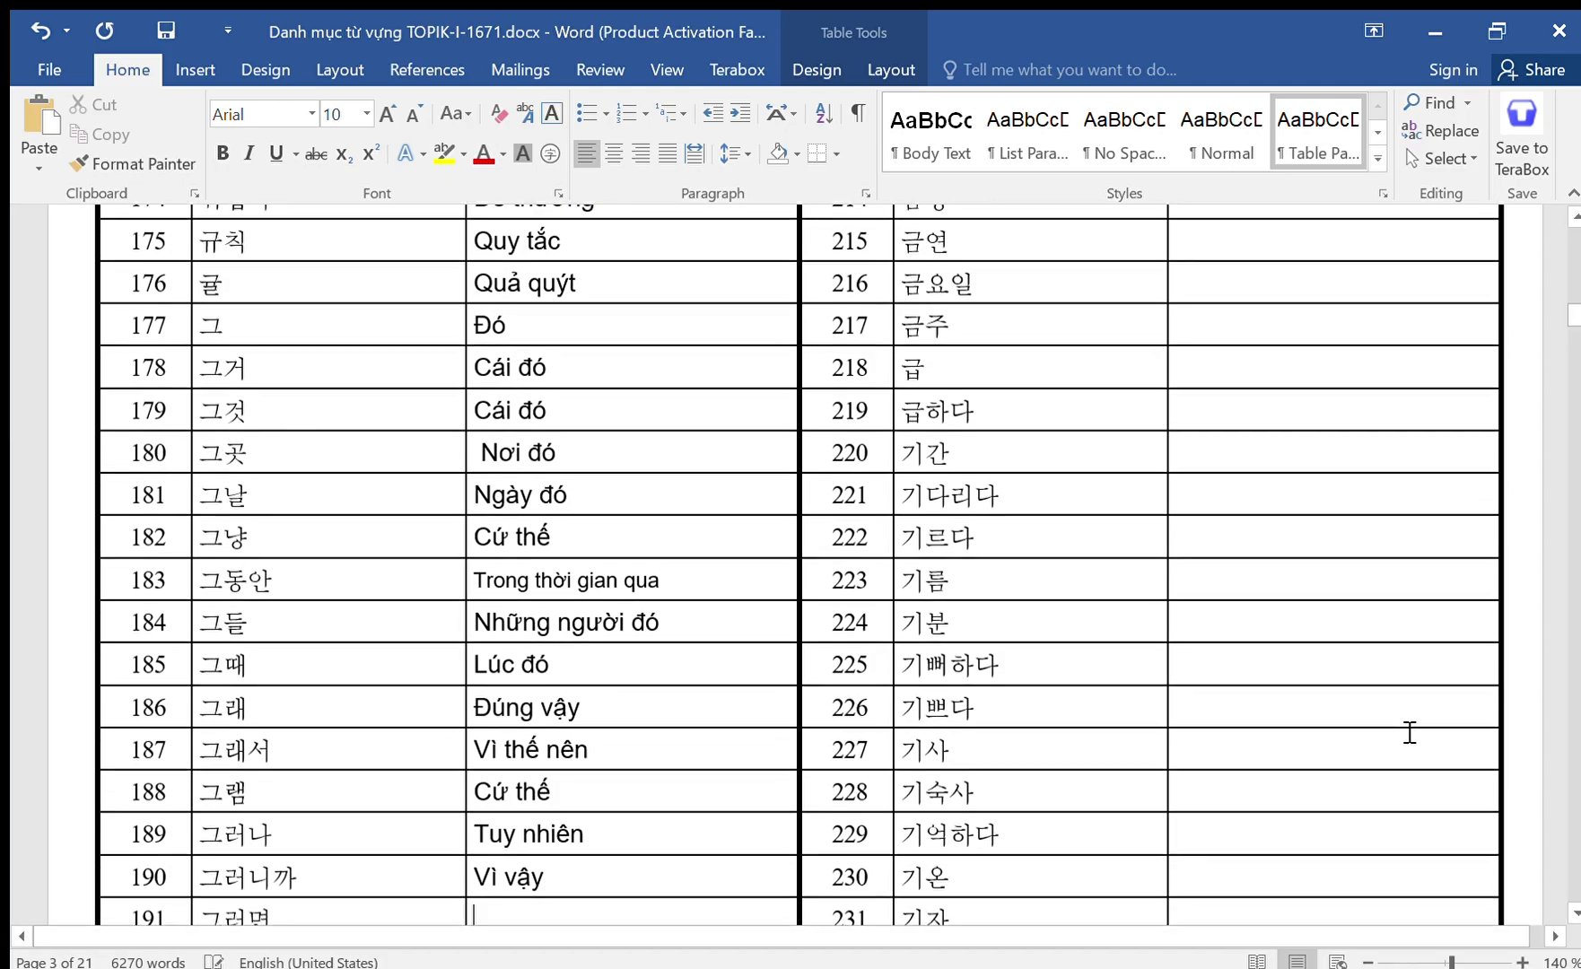
text(Ne)
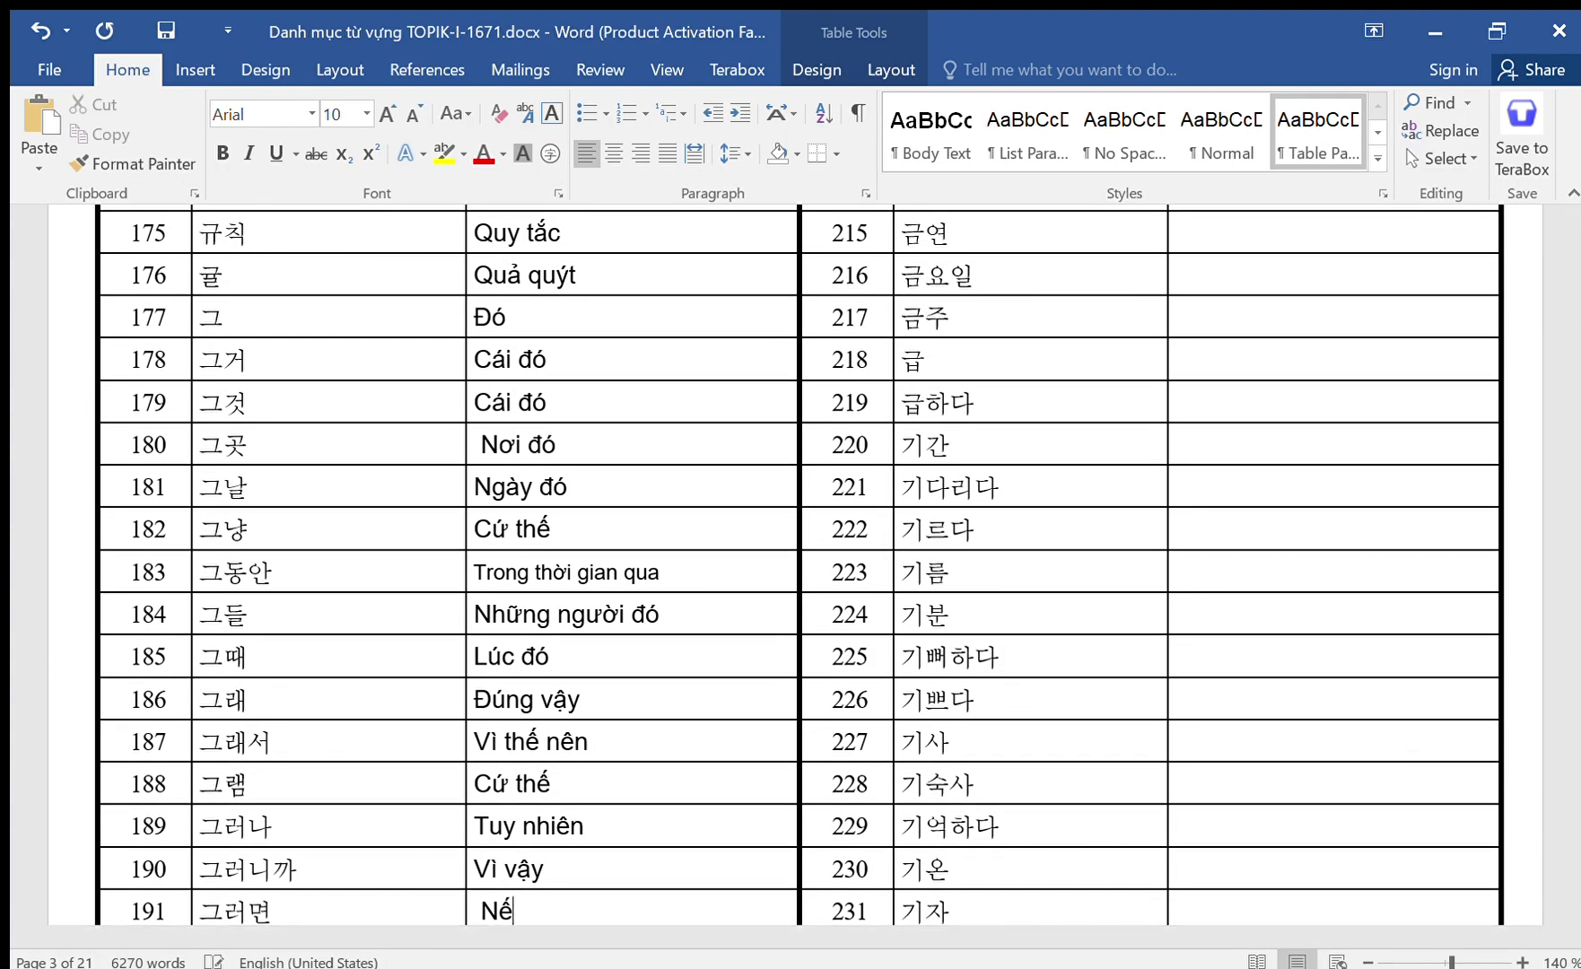
text(u vậy thif)
key(Down)
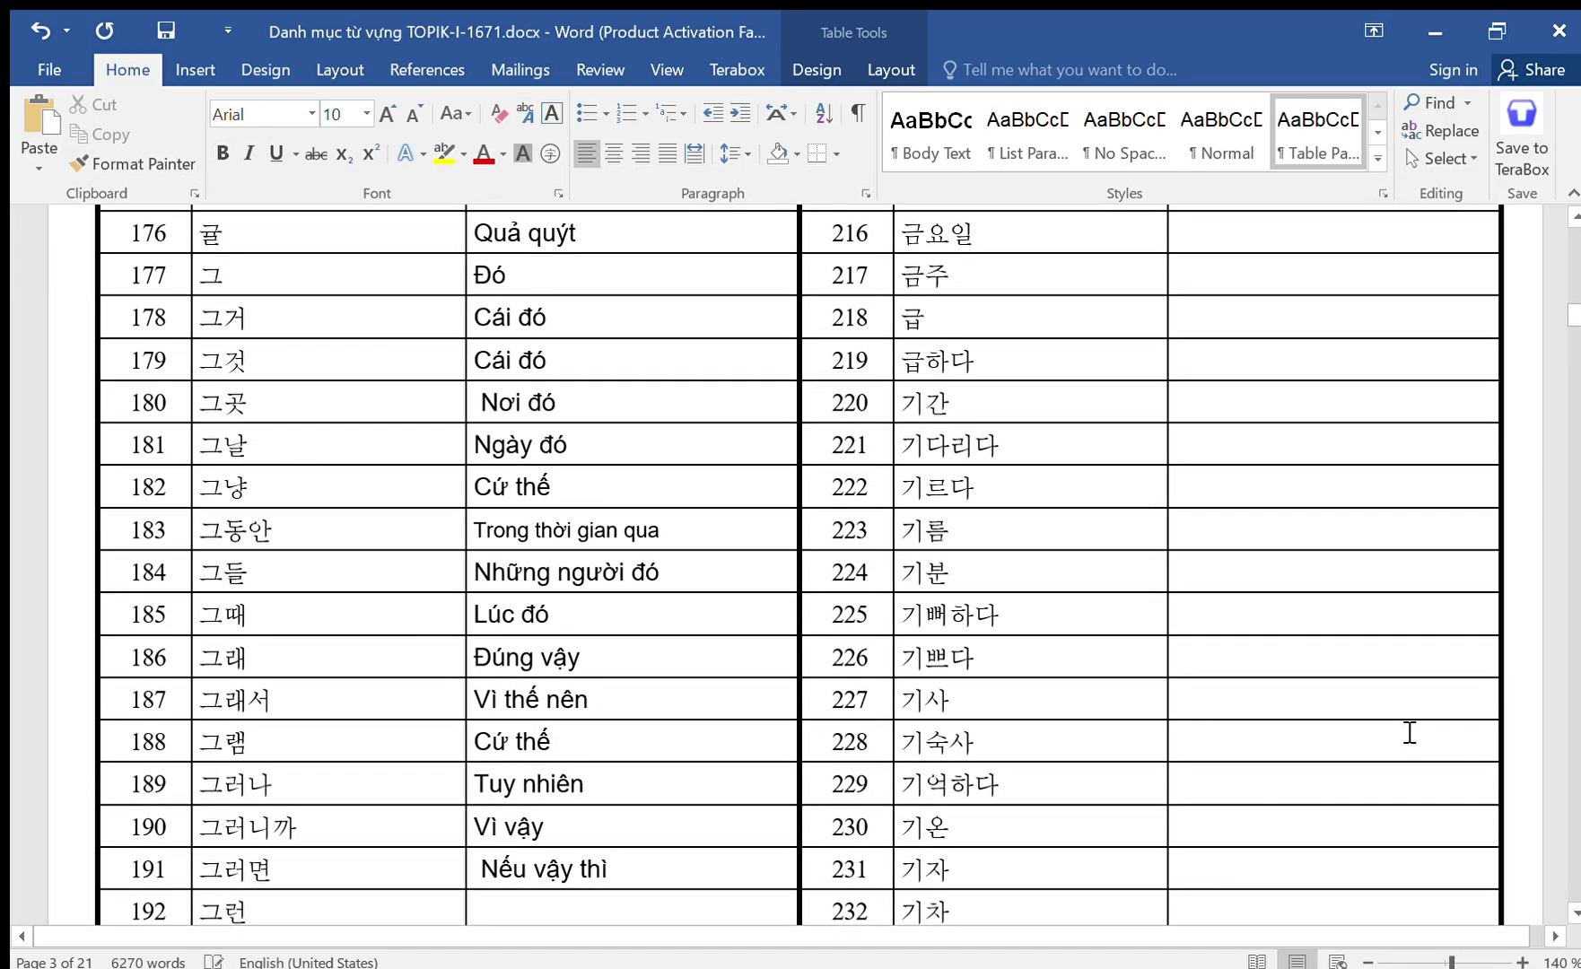
text(Như thế)
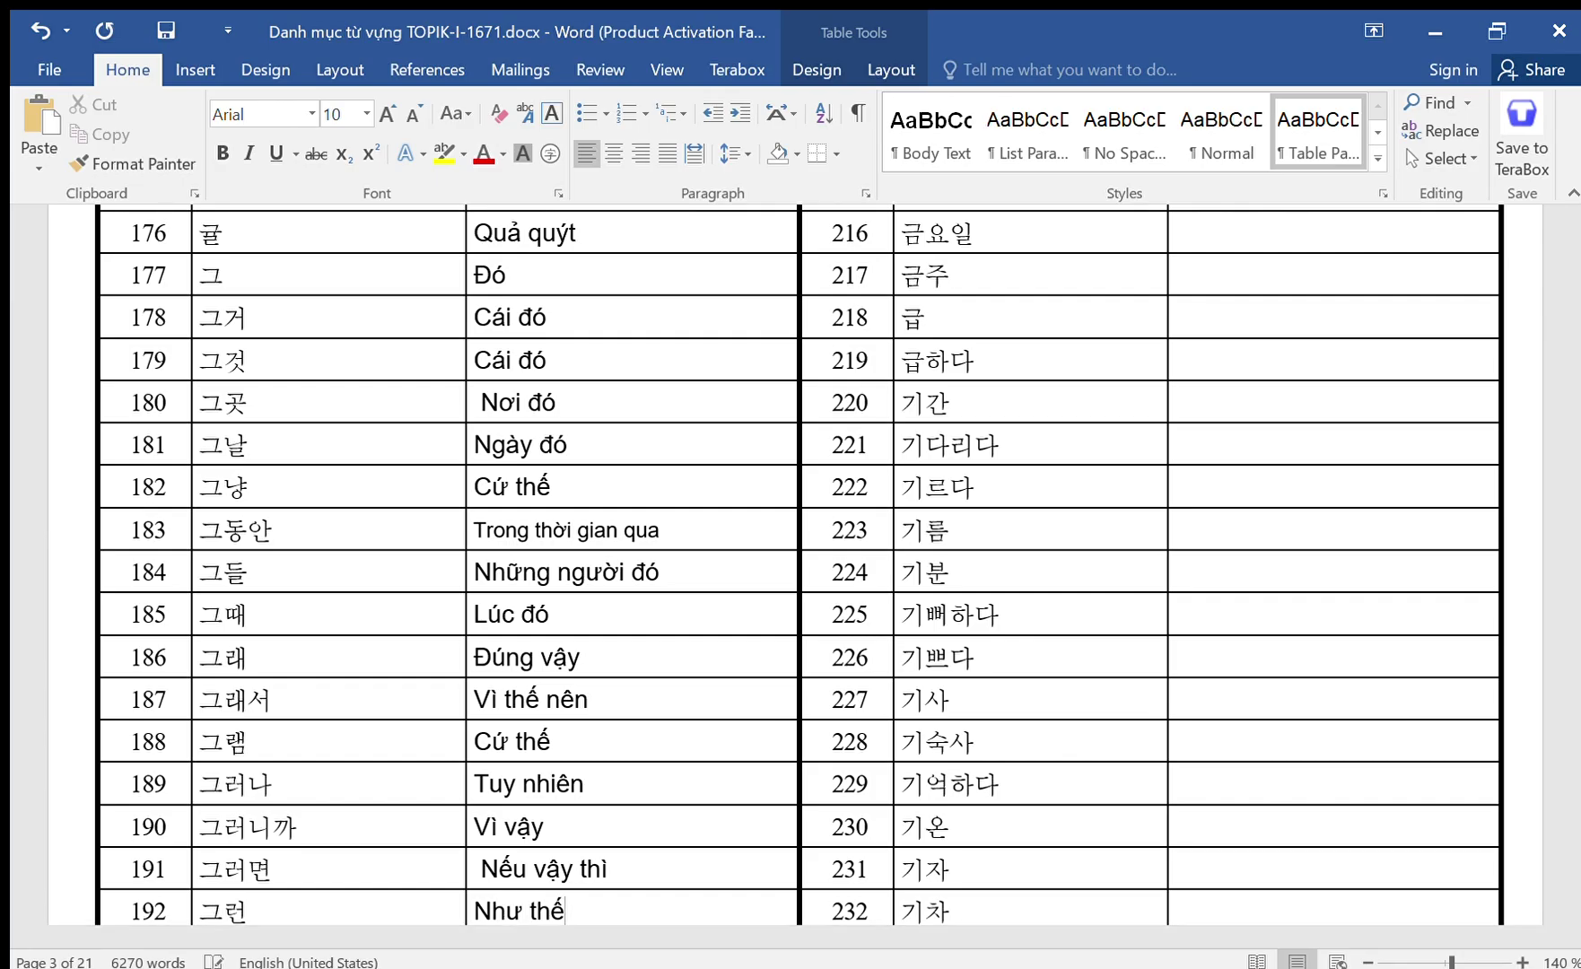
Extend the Vietnamese meaning of 그런 in row 192 to "Như thế + danh từ".
text( + danh thu)
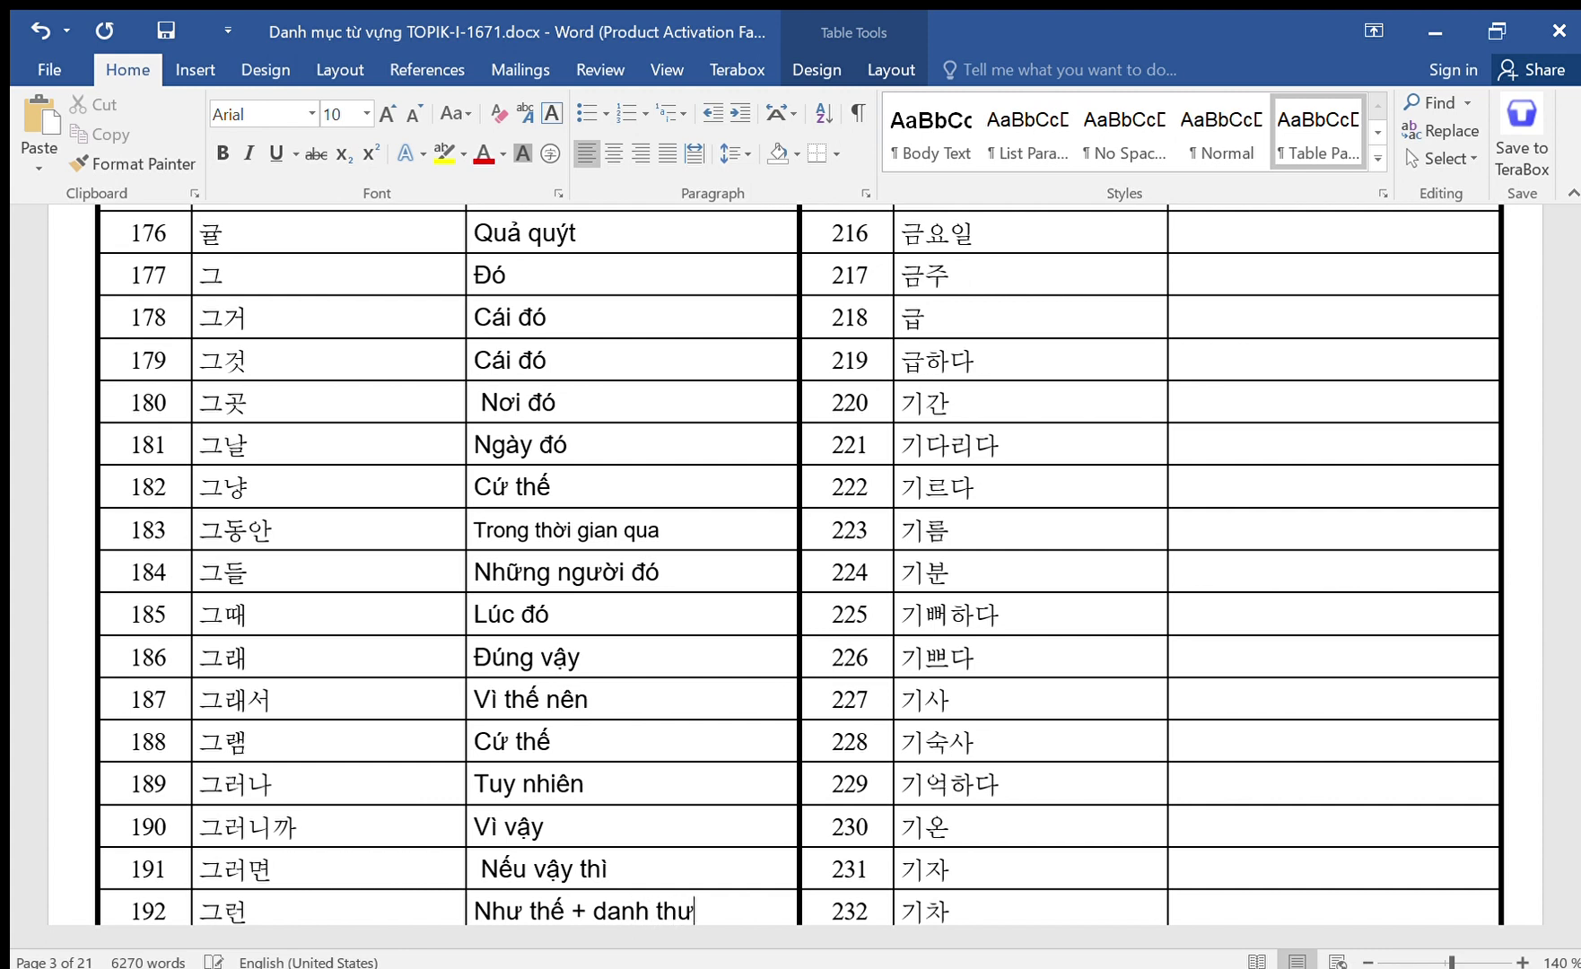
key(BackSpace)
key(BackSpace)
text(ừ)
key(Down)
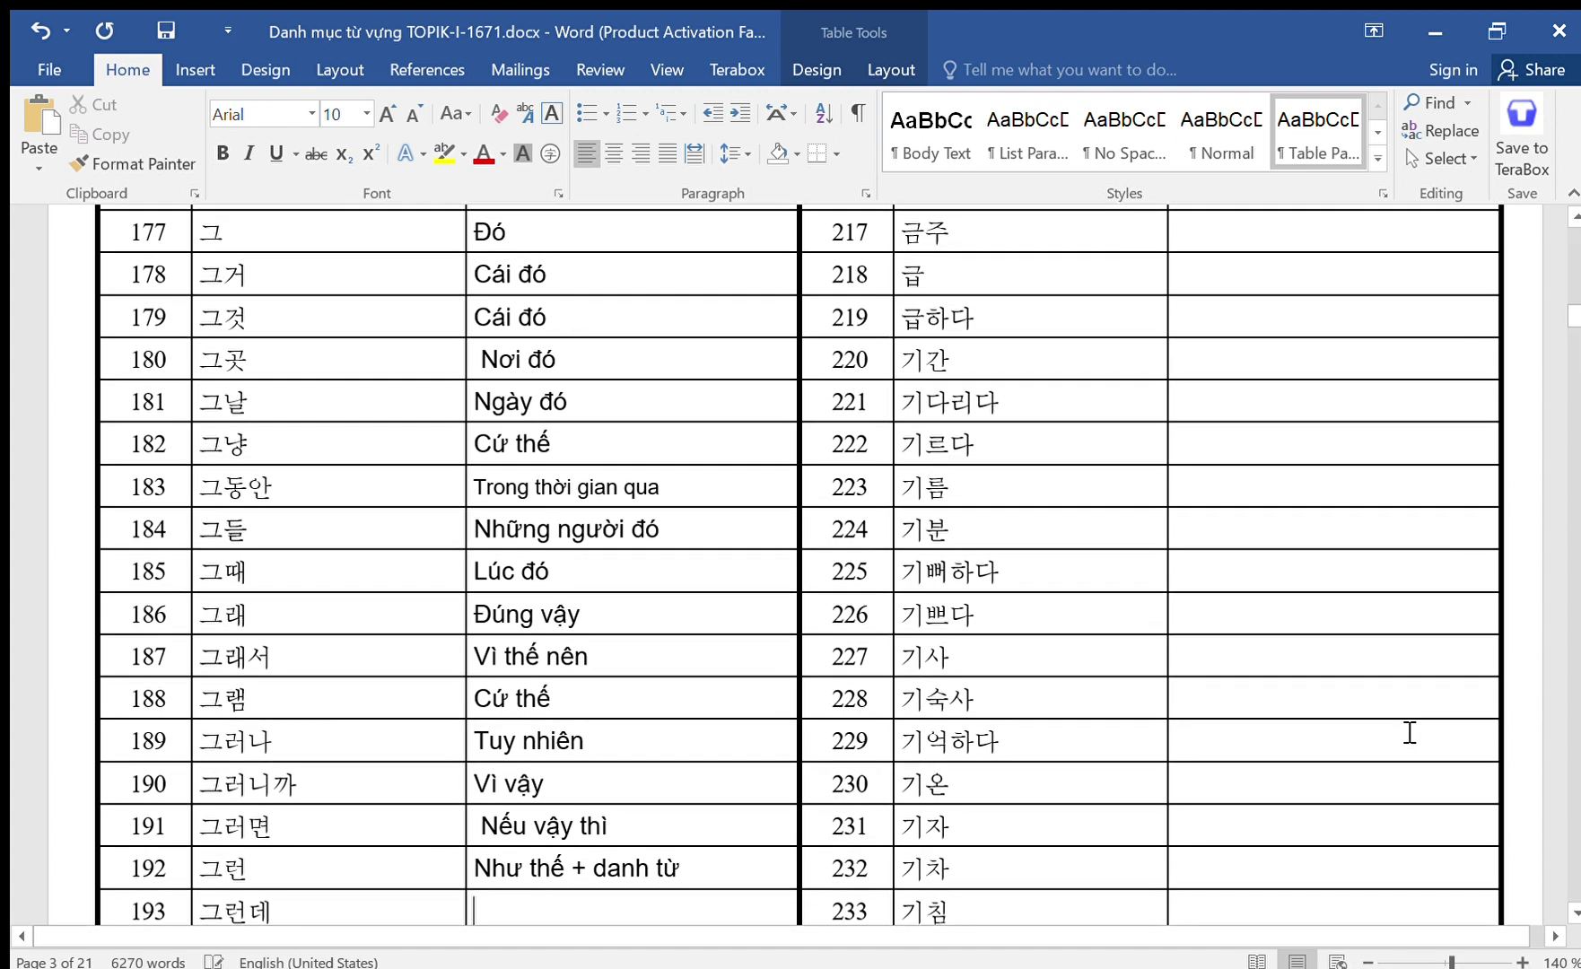
Enter "Thế nhưng" as the meaning of 그런데 in row 193 and "Vậy thì" for 그럼 in row 194.
text(Thế nhưng)
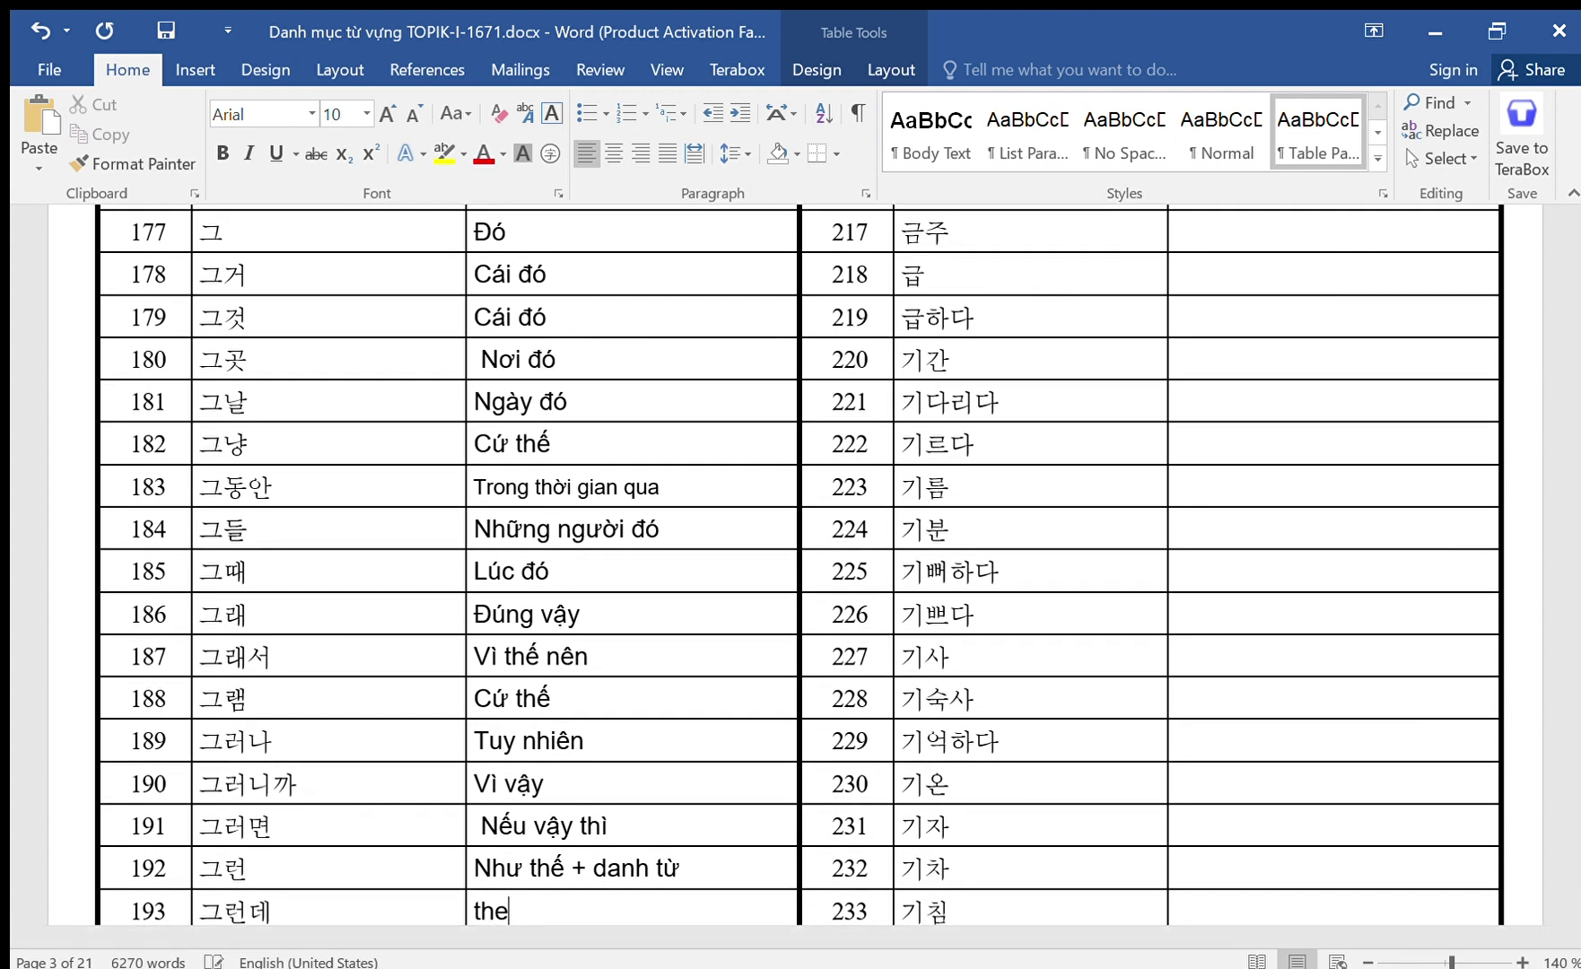
key(Down)
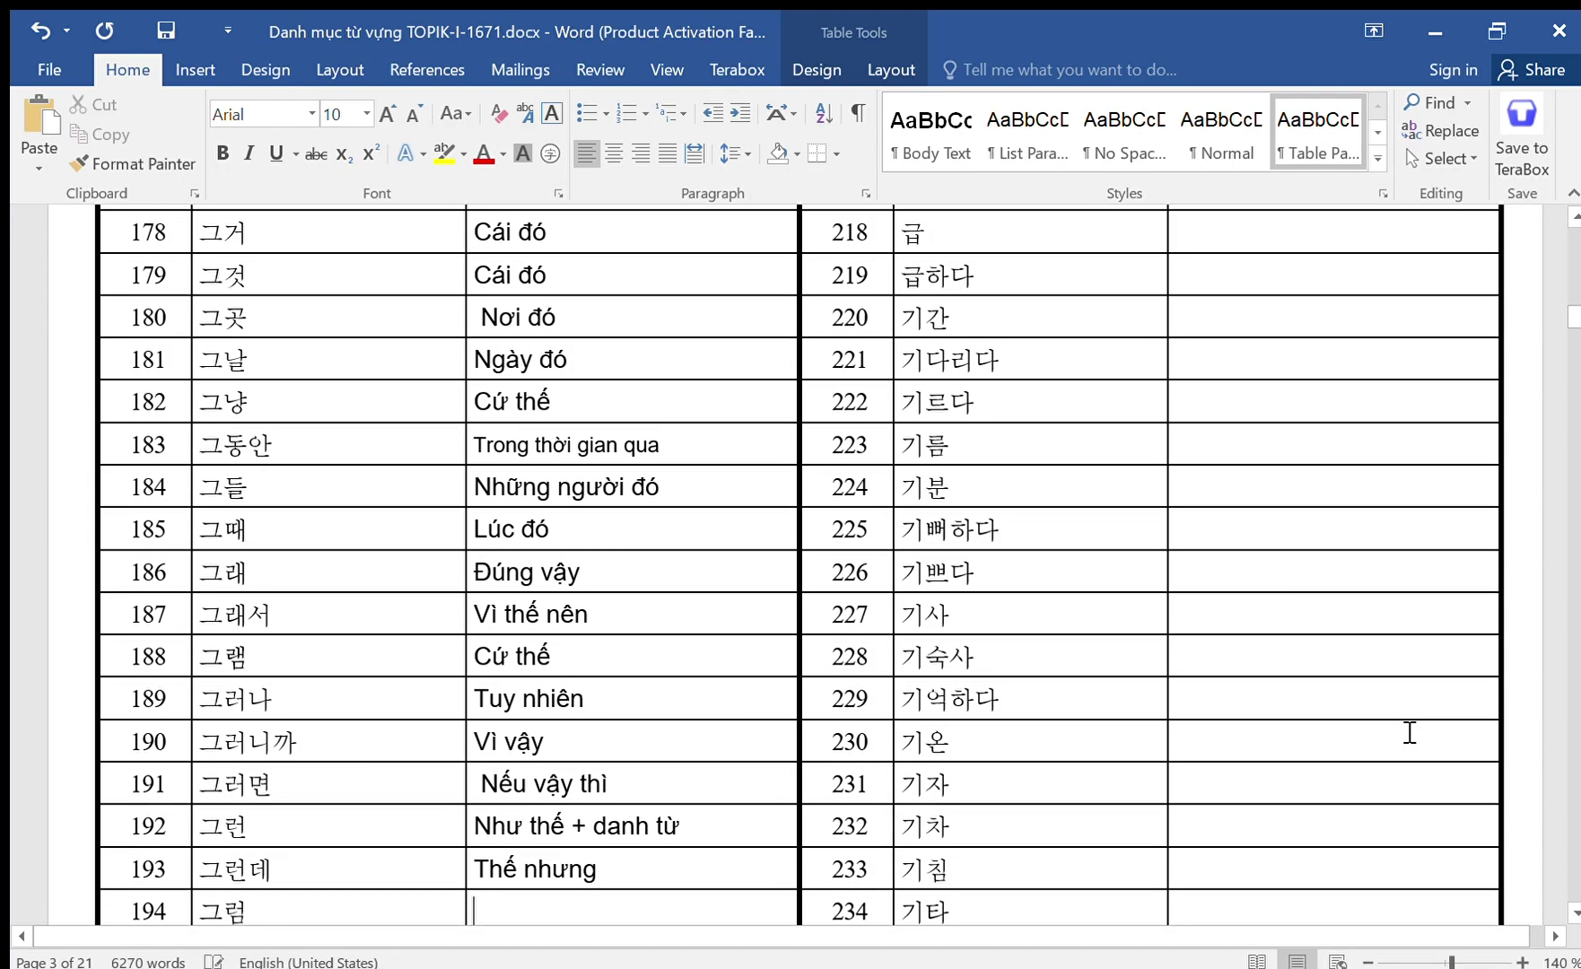
text(Vậy )
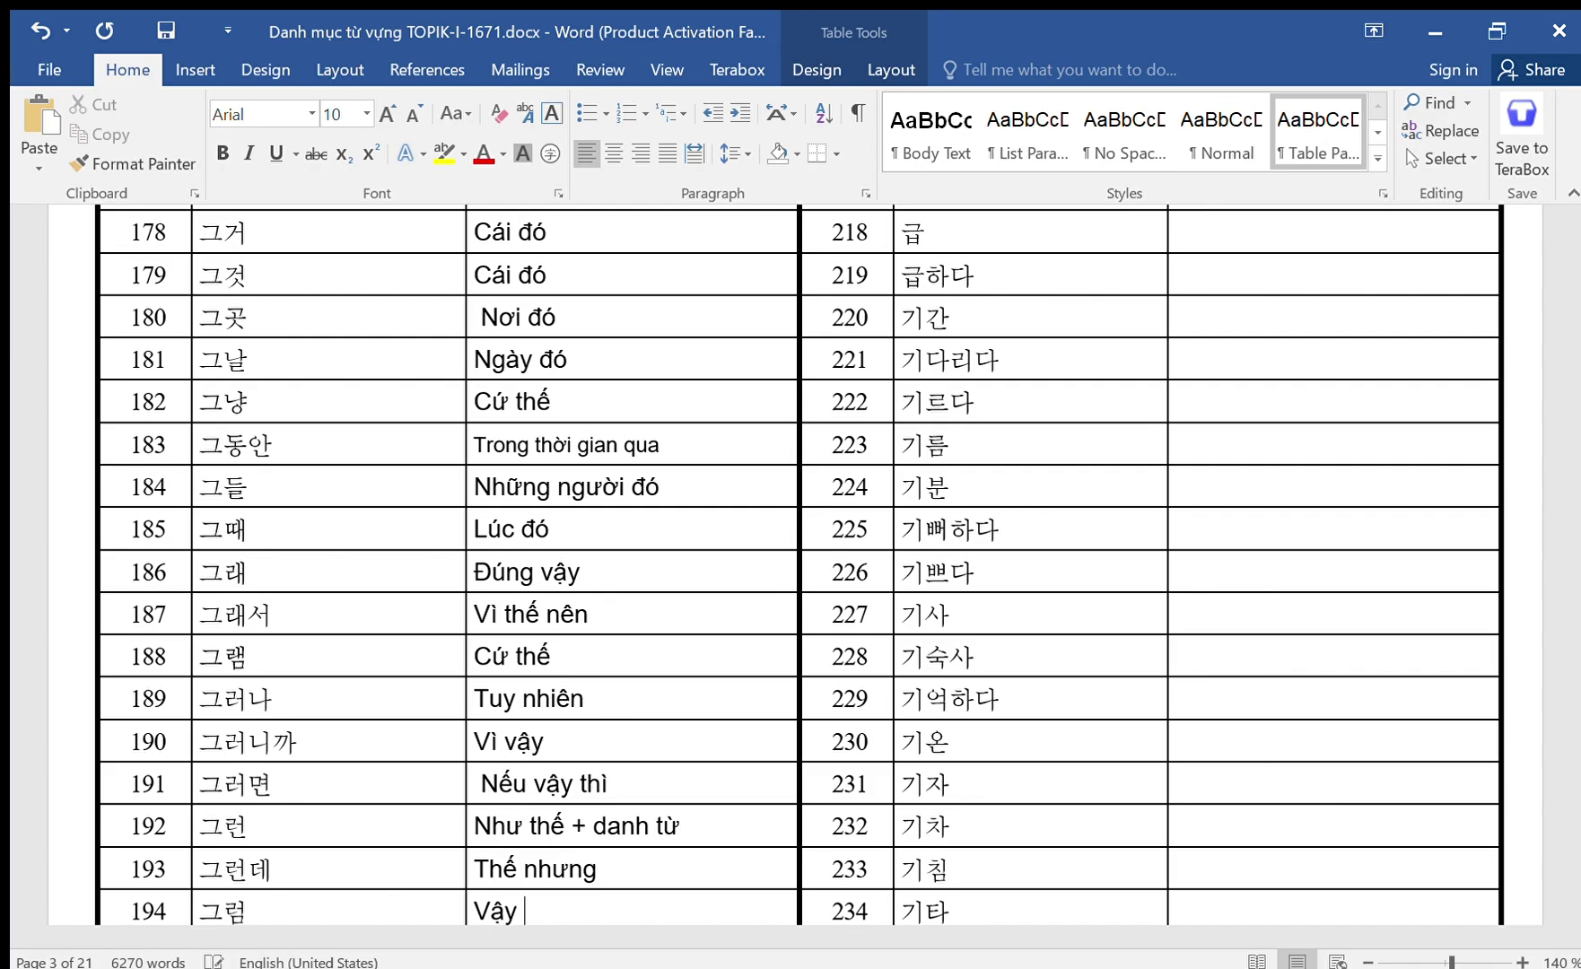
text(th ì)
key(Down)
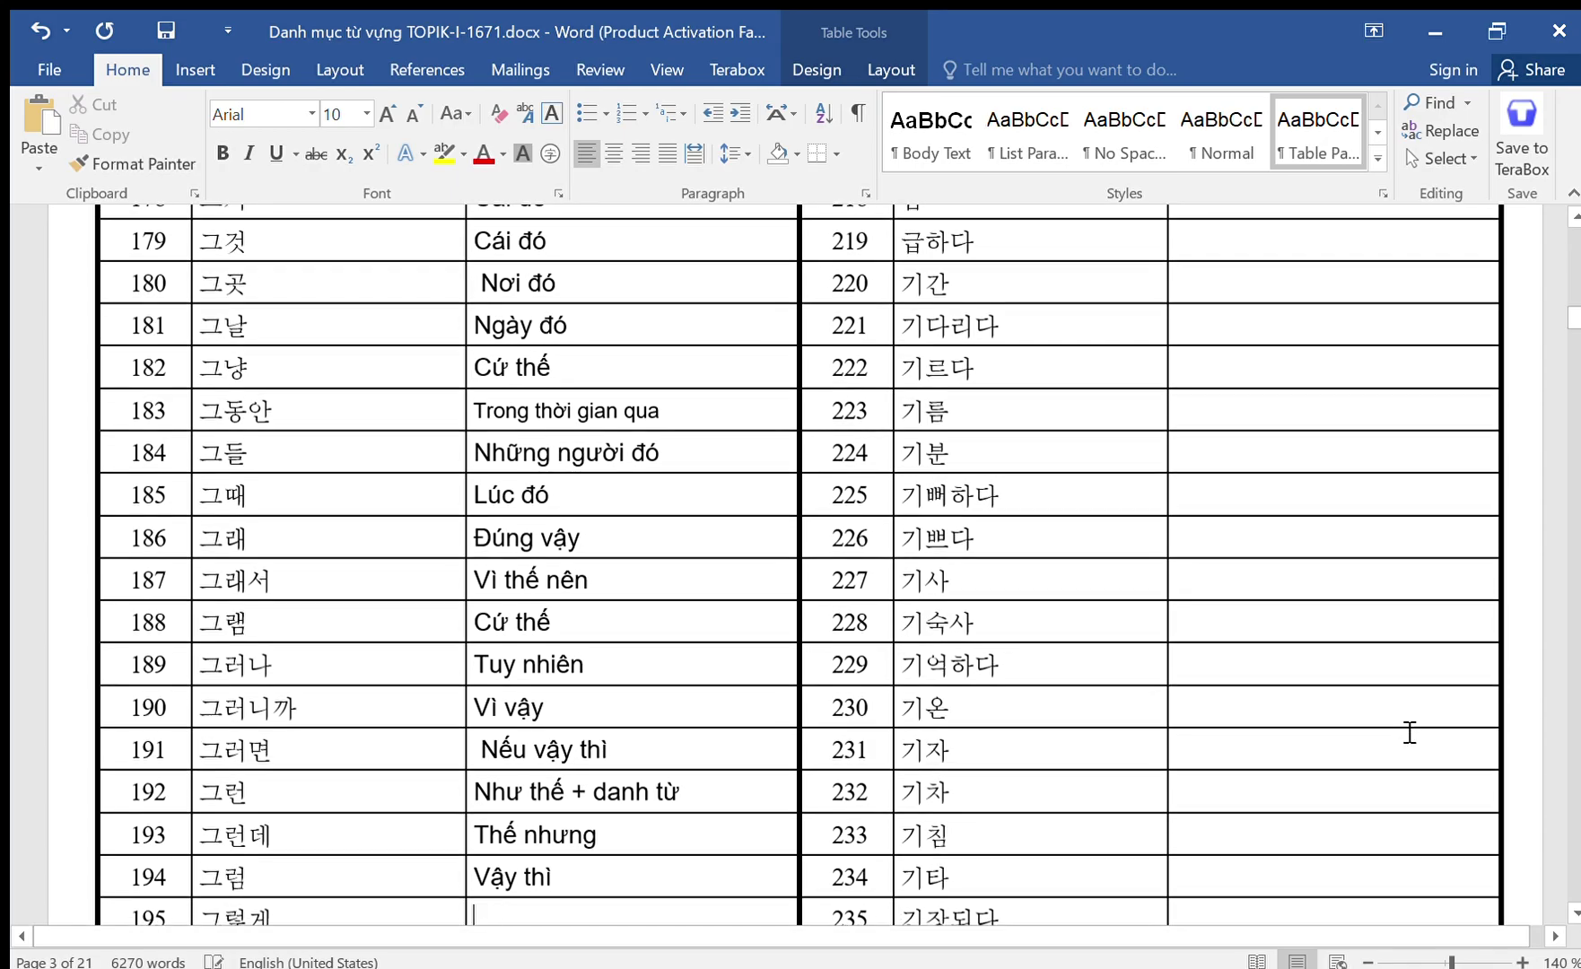
Translate 그렇게 in row 195 as "Như thế" and 그렇구나 in row 196 as "Thì ra là vậy".
text(Như)
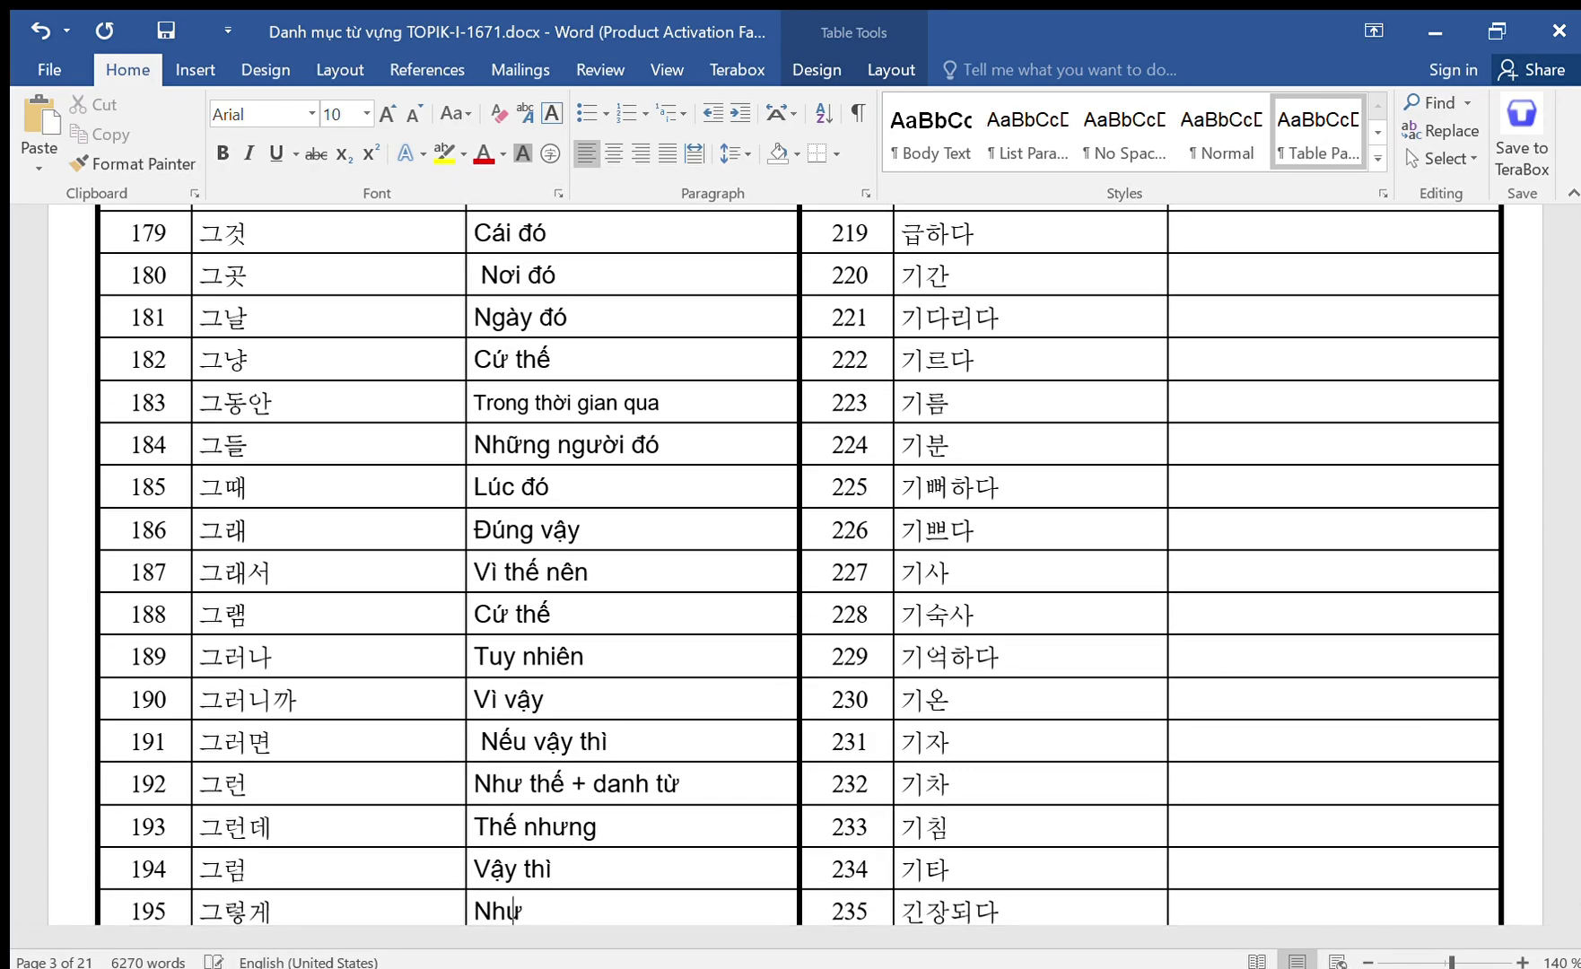
text( thế)
key(Down)
text(Th)
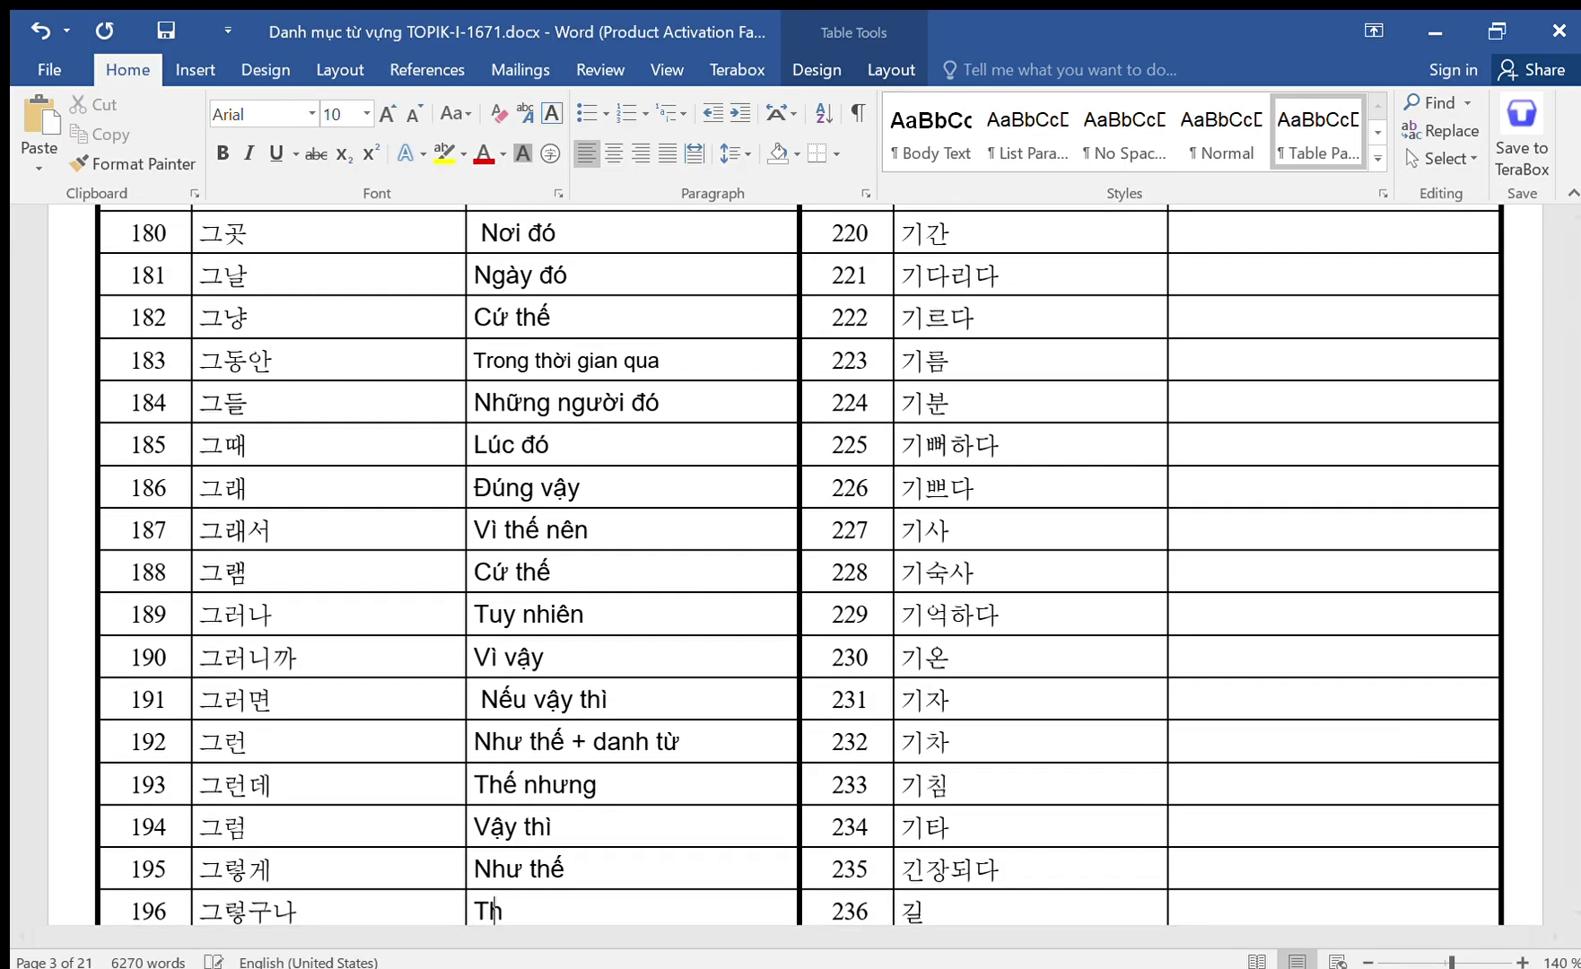
text(ì ra là vậy)
key(Down)
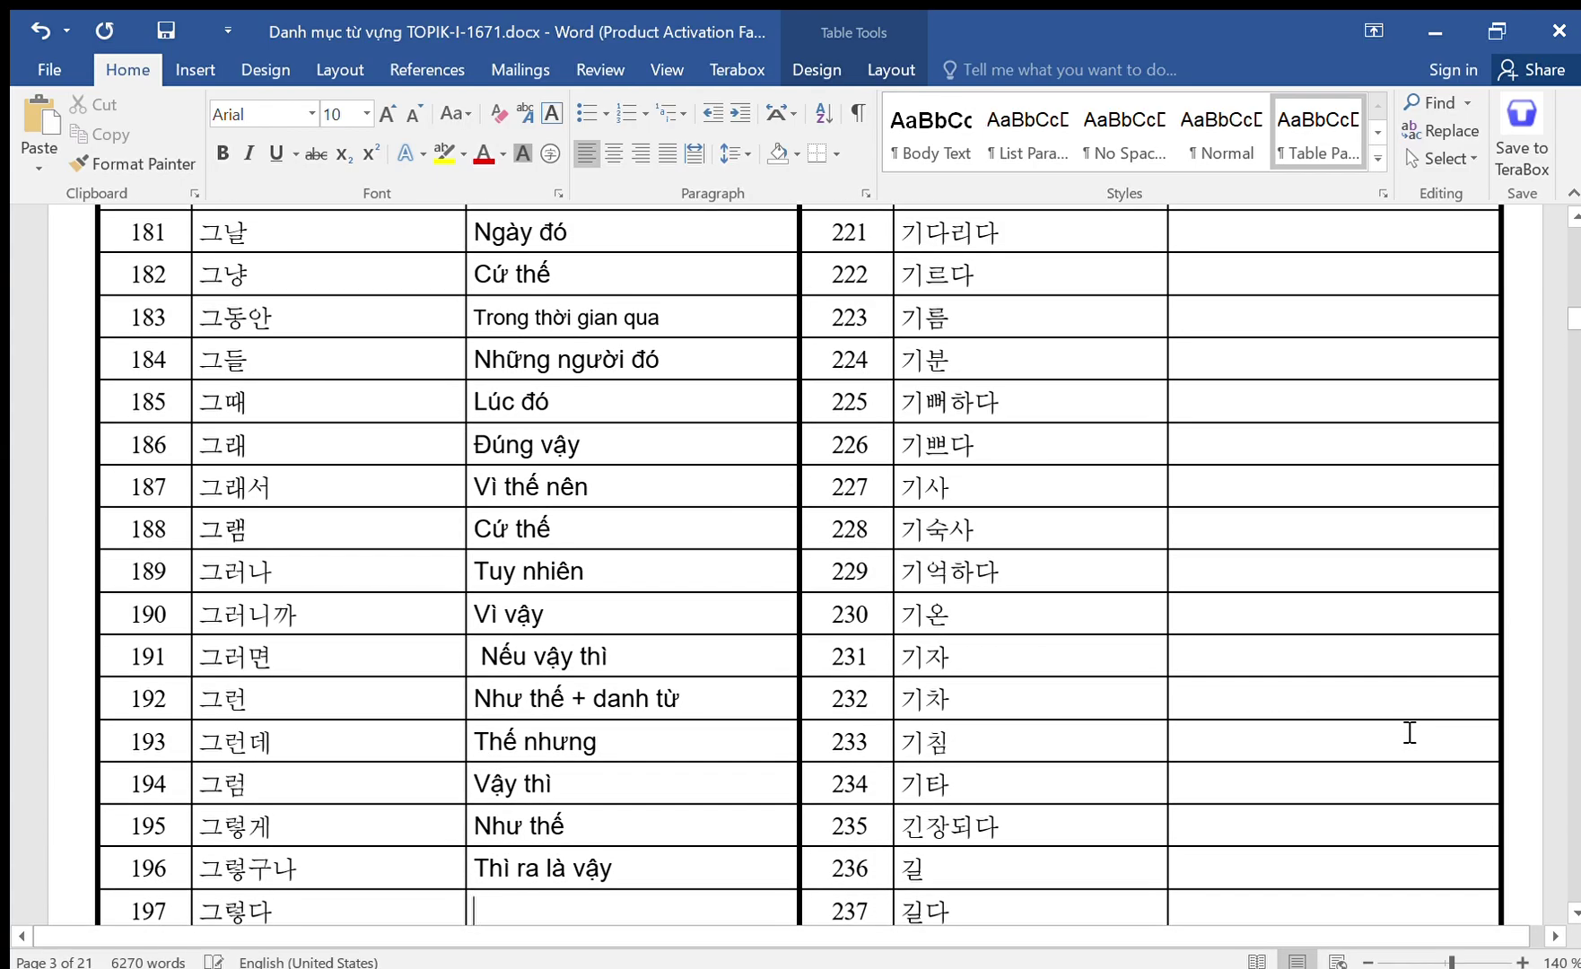
Fill in the Vietnamese cells of rows 197 and 198 with "Như thế" and "Đúng như thế".
text(Như thế)
key(Down)
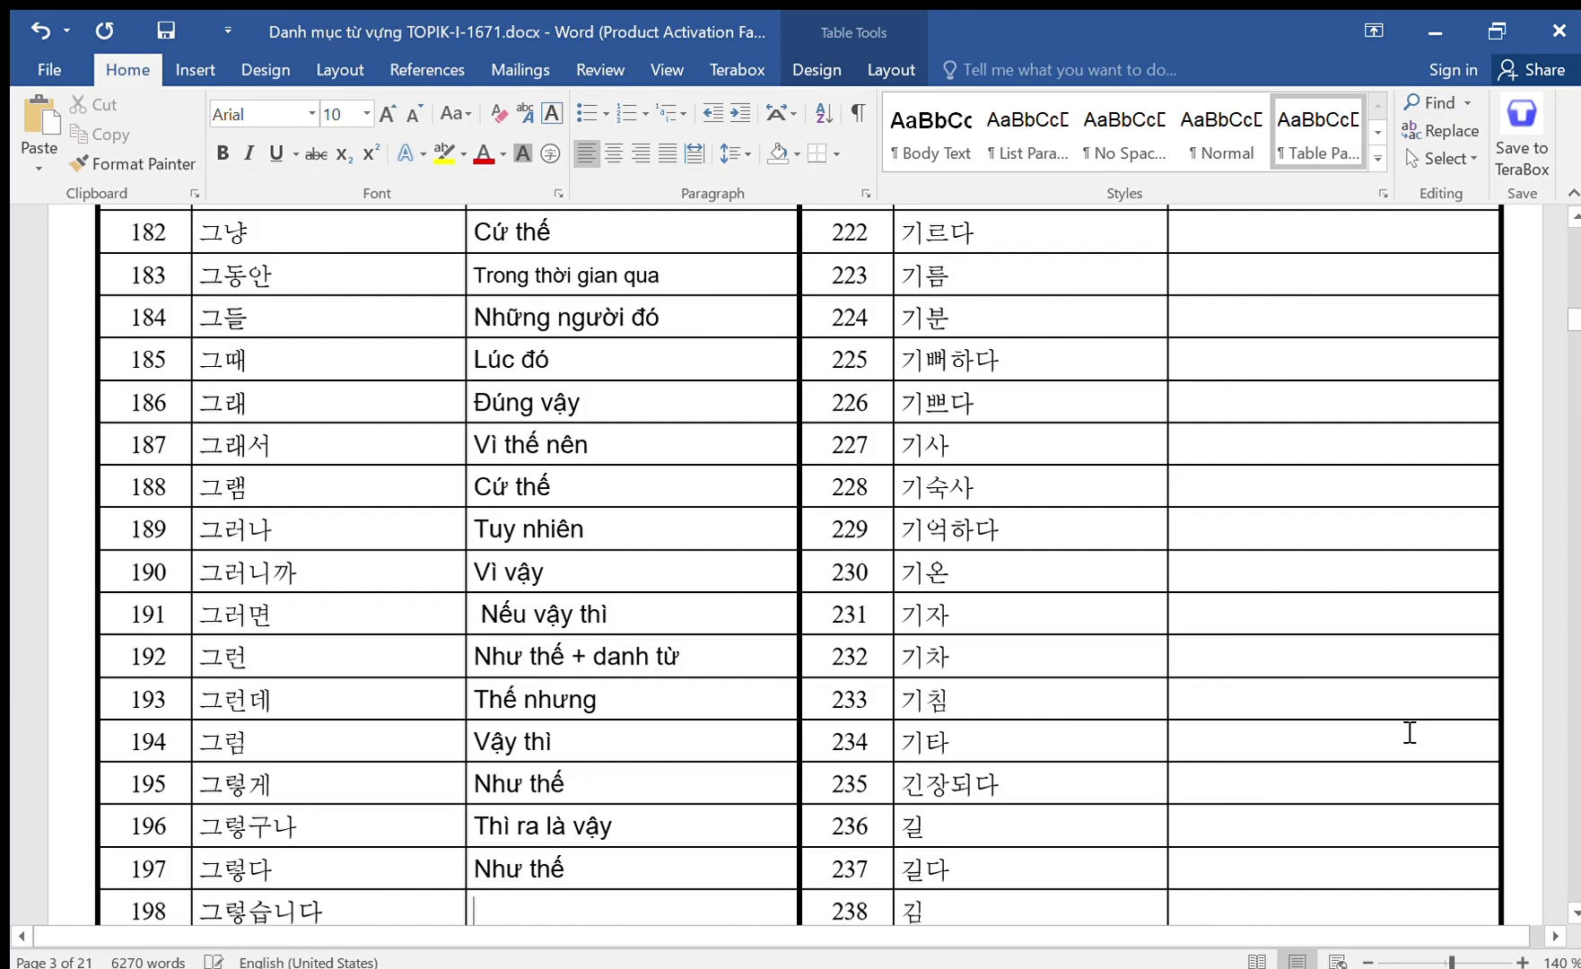
text(Đúng như t)
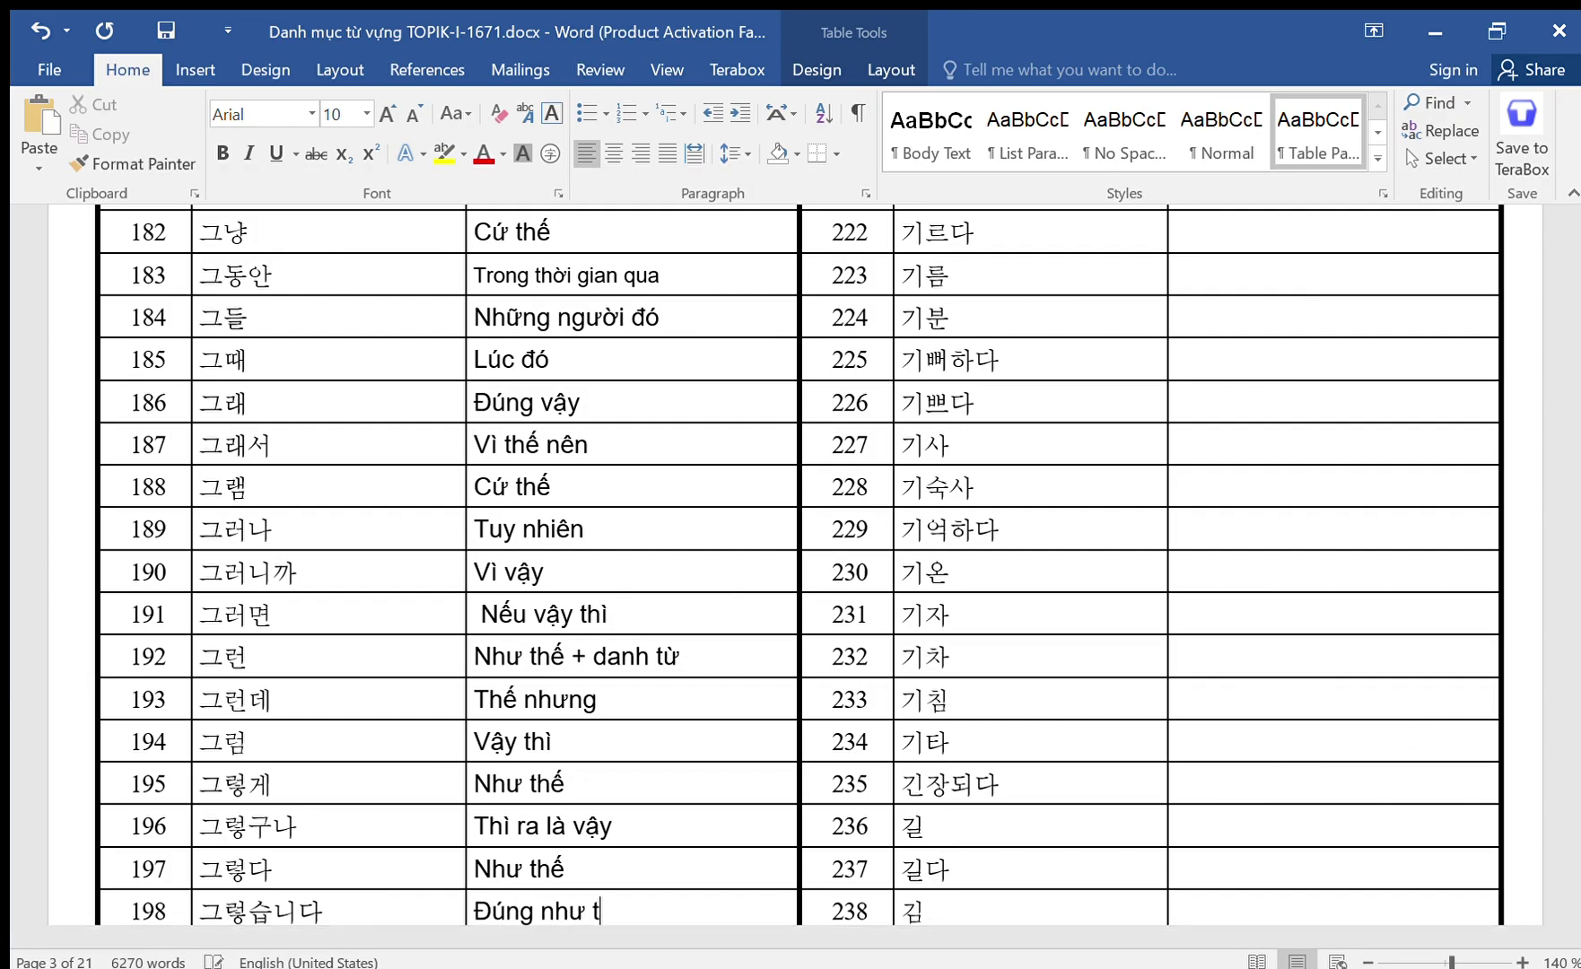
text(hế)
key(Down)
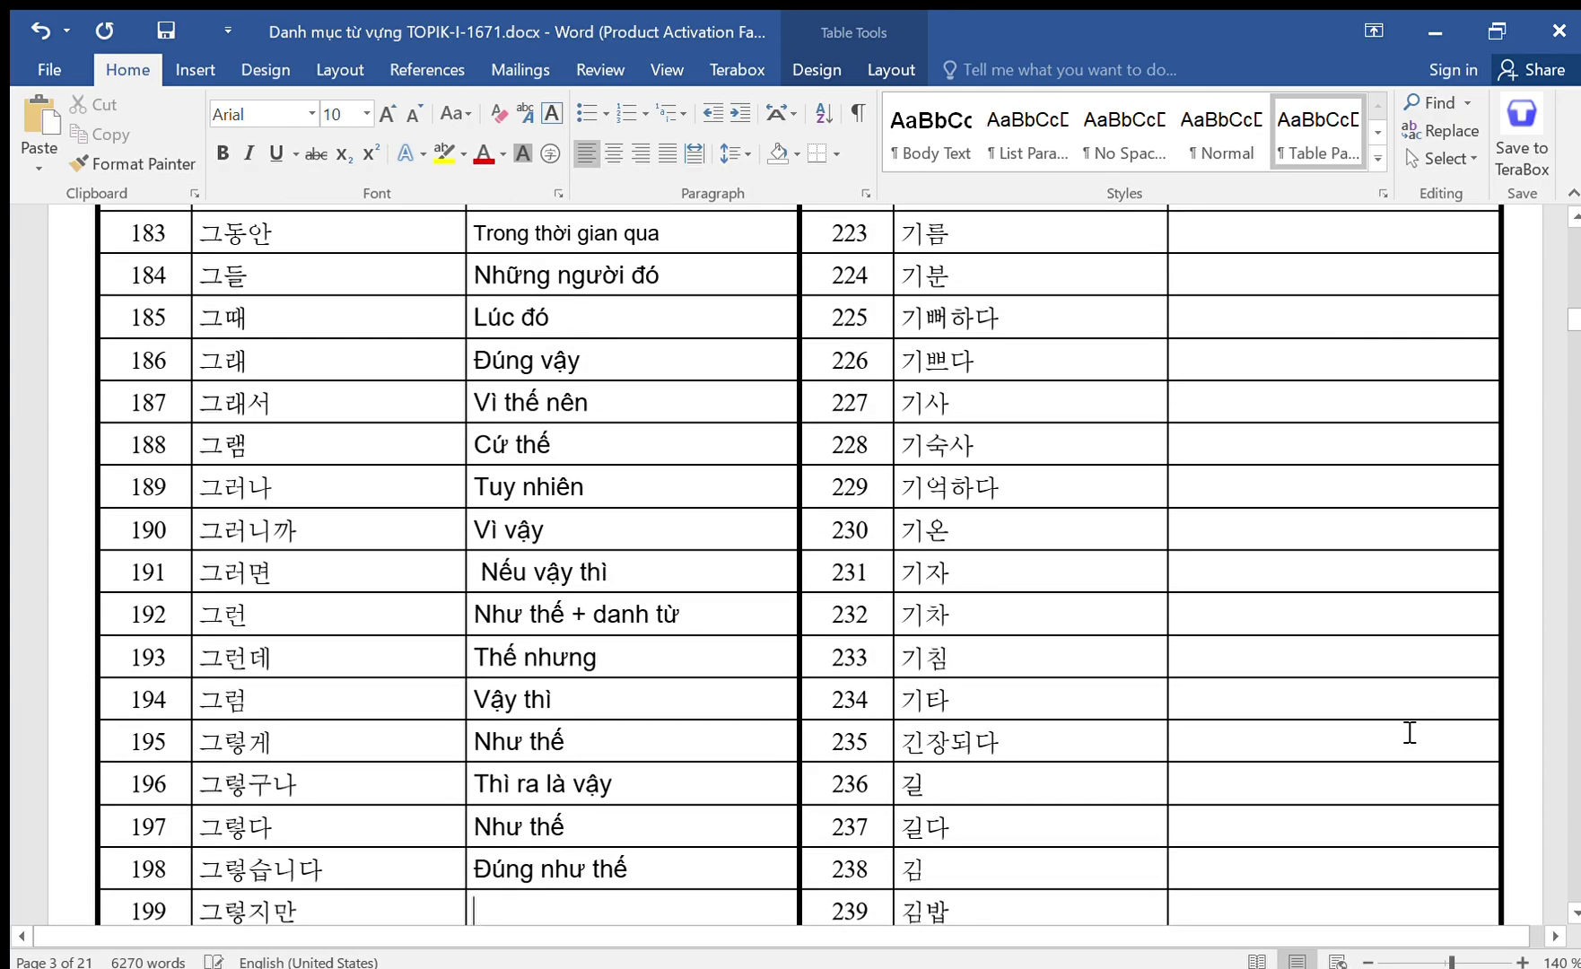
Enter "Tuy nhiên, thế nhưng" for 그렇지만 in row 199 and "Cái bát" for 그릇 in row 200.
text(Tuy nhi)
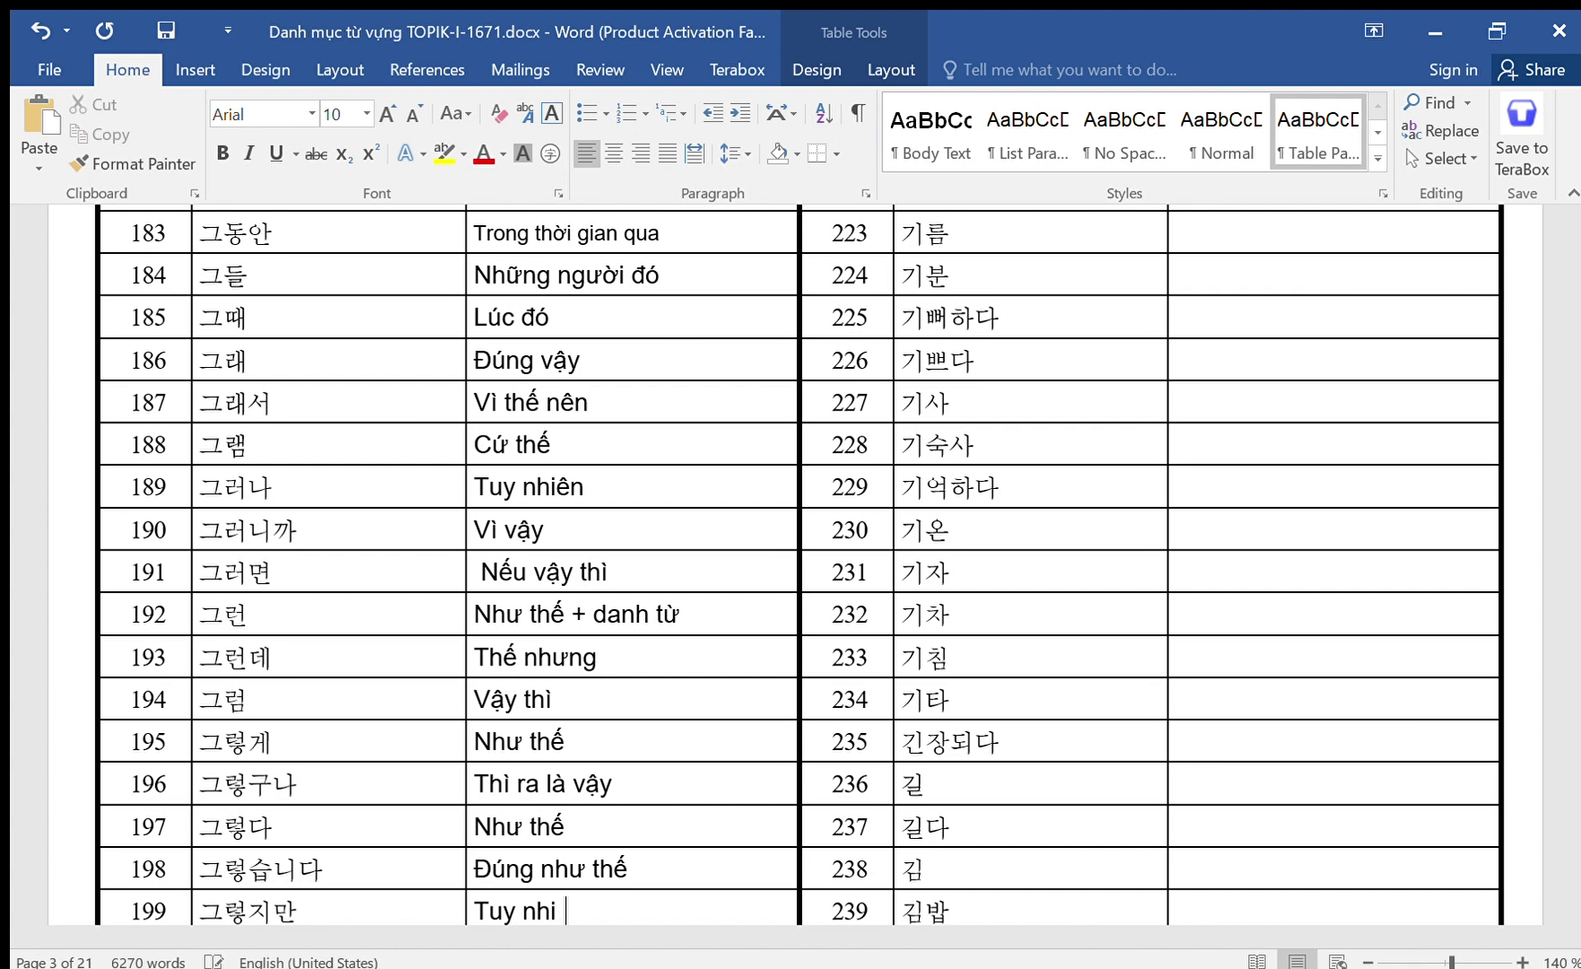
text(ên, thế nhưng)
key(Down)
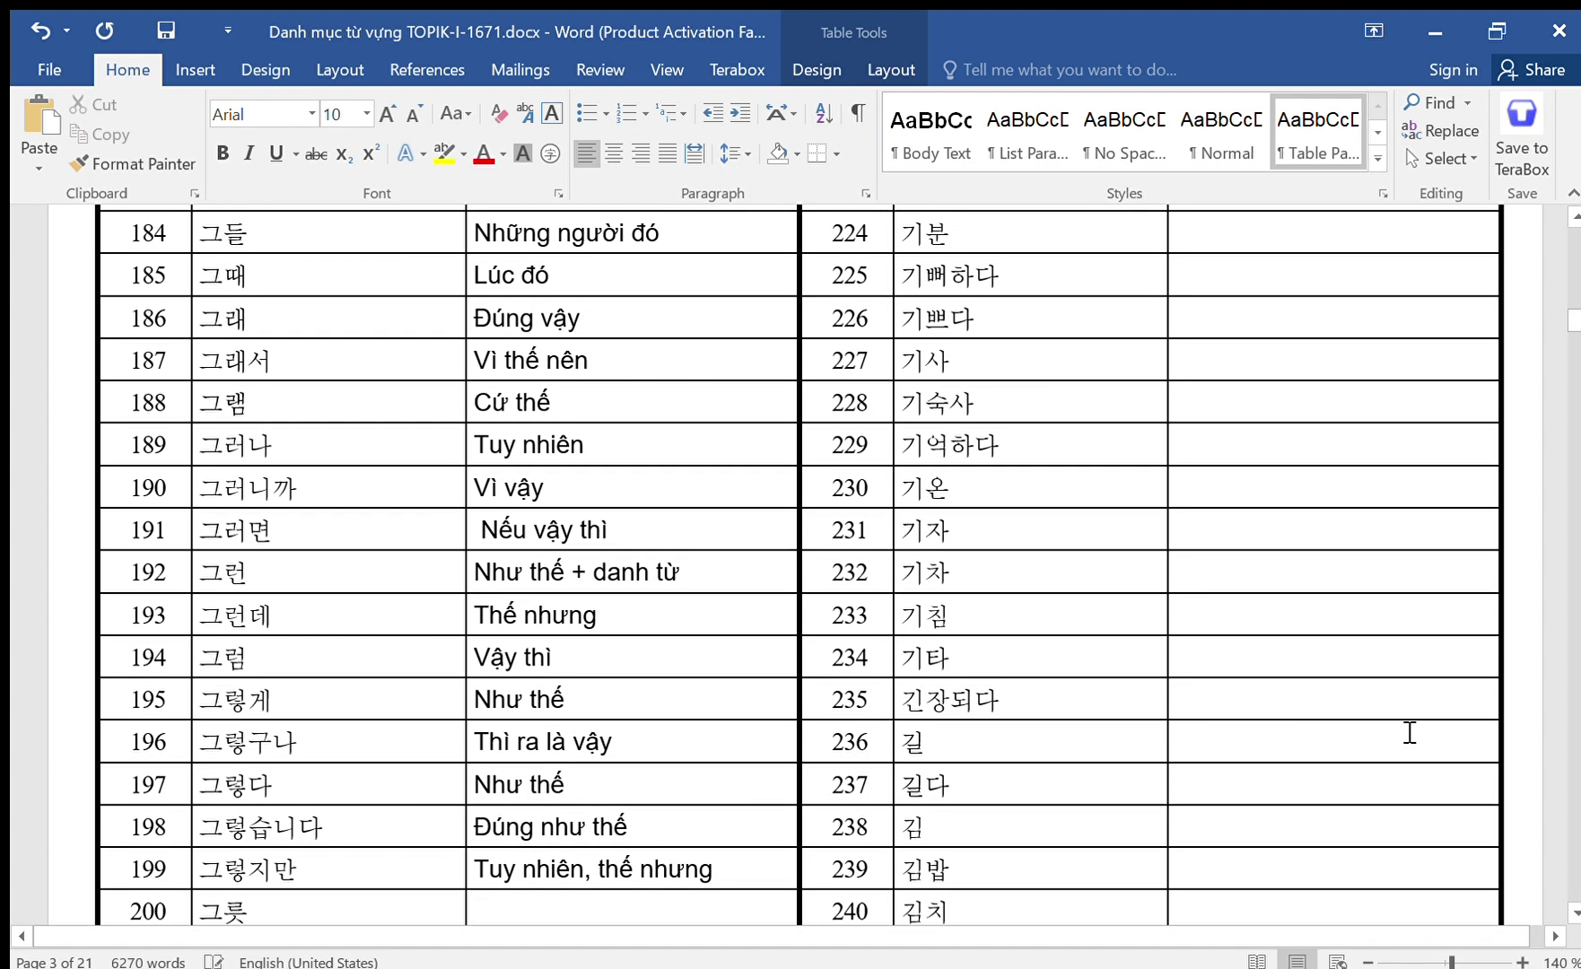
text(Cái bát)
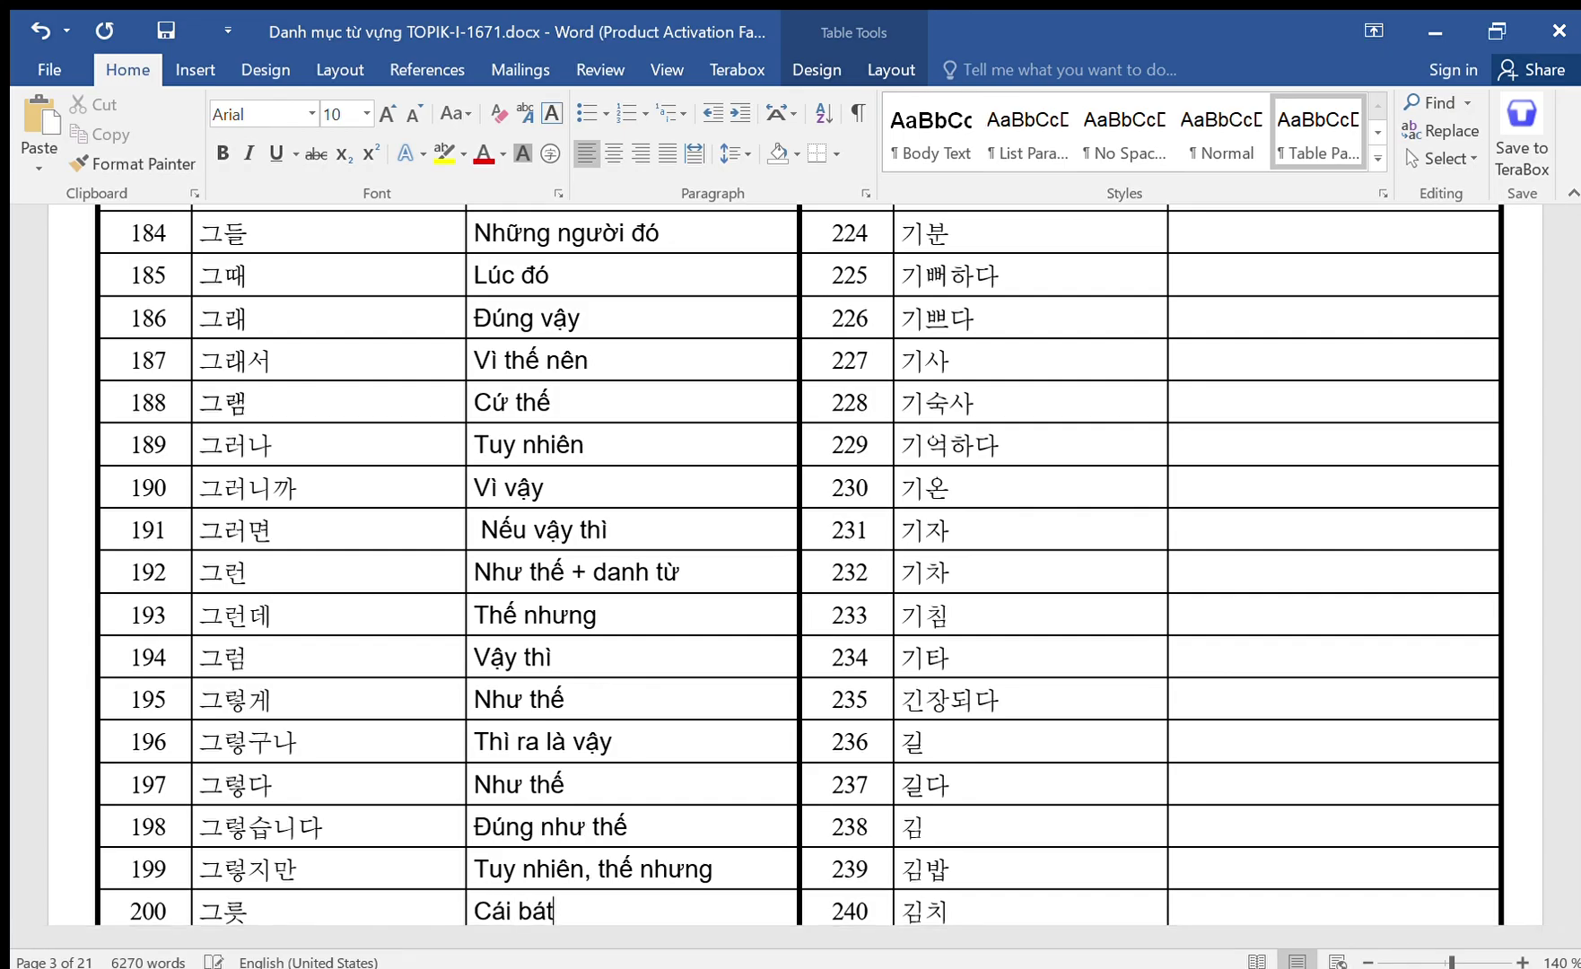
key(Down)
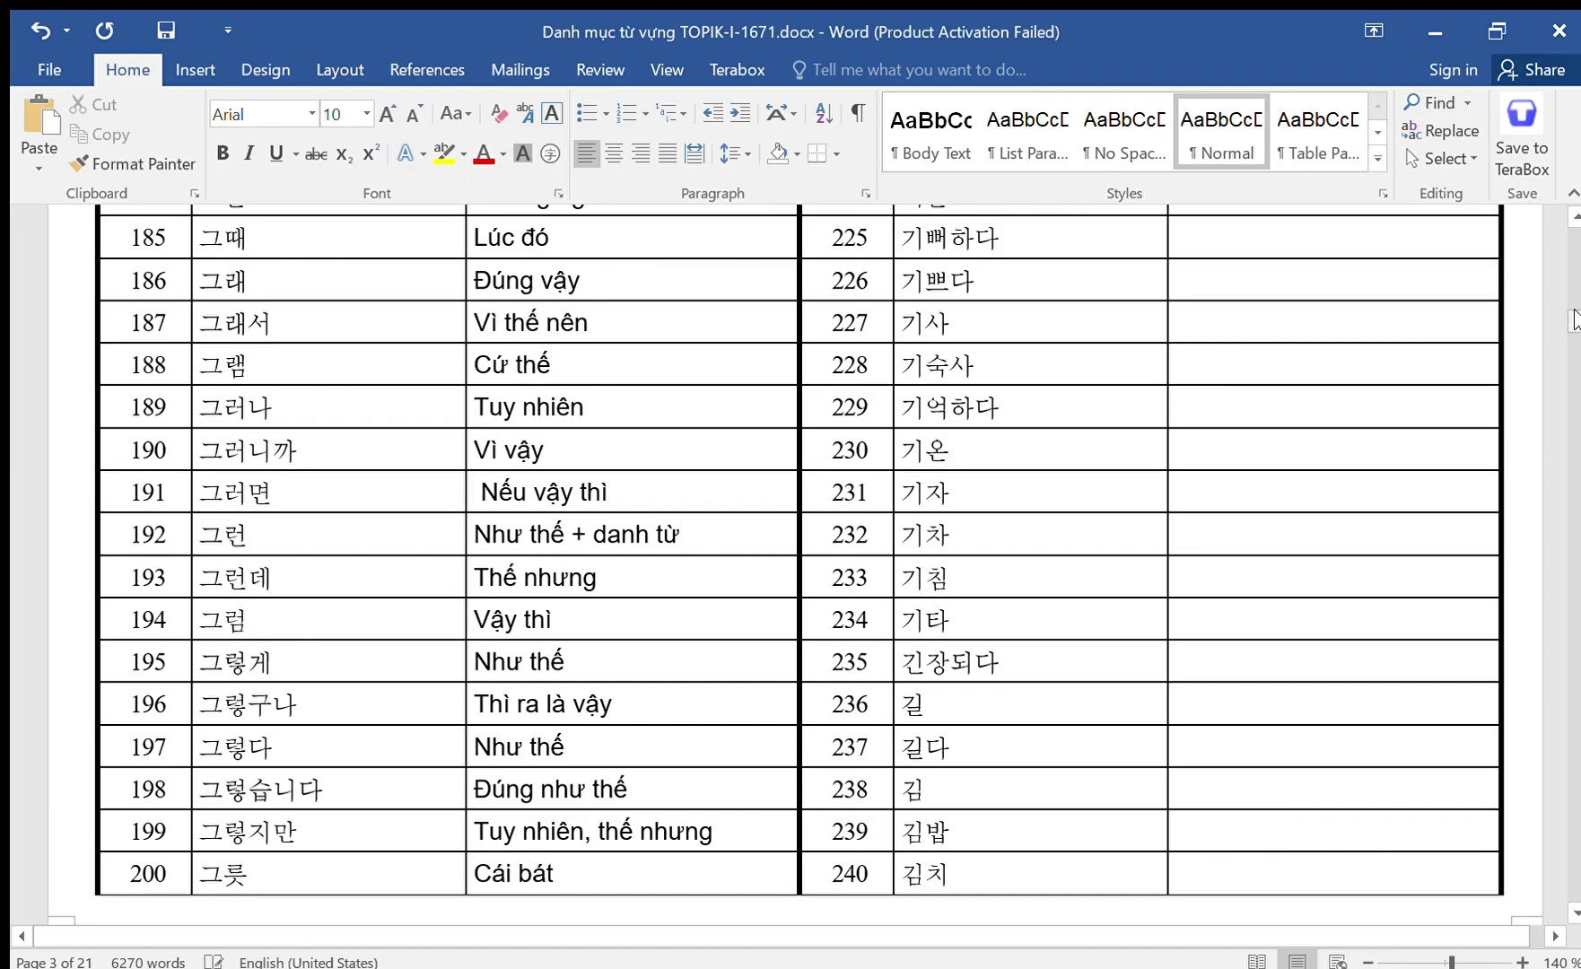
Go back to row 121 and translate 골목 as "Ngõ hẽm" and 골프 in row 122 as "Chơi Gofl".
drag(1575, 321, 1575, 269)
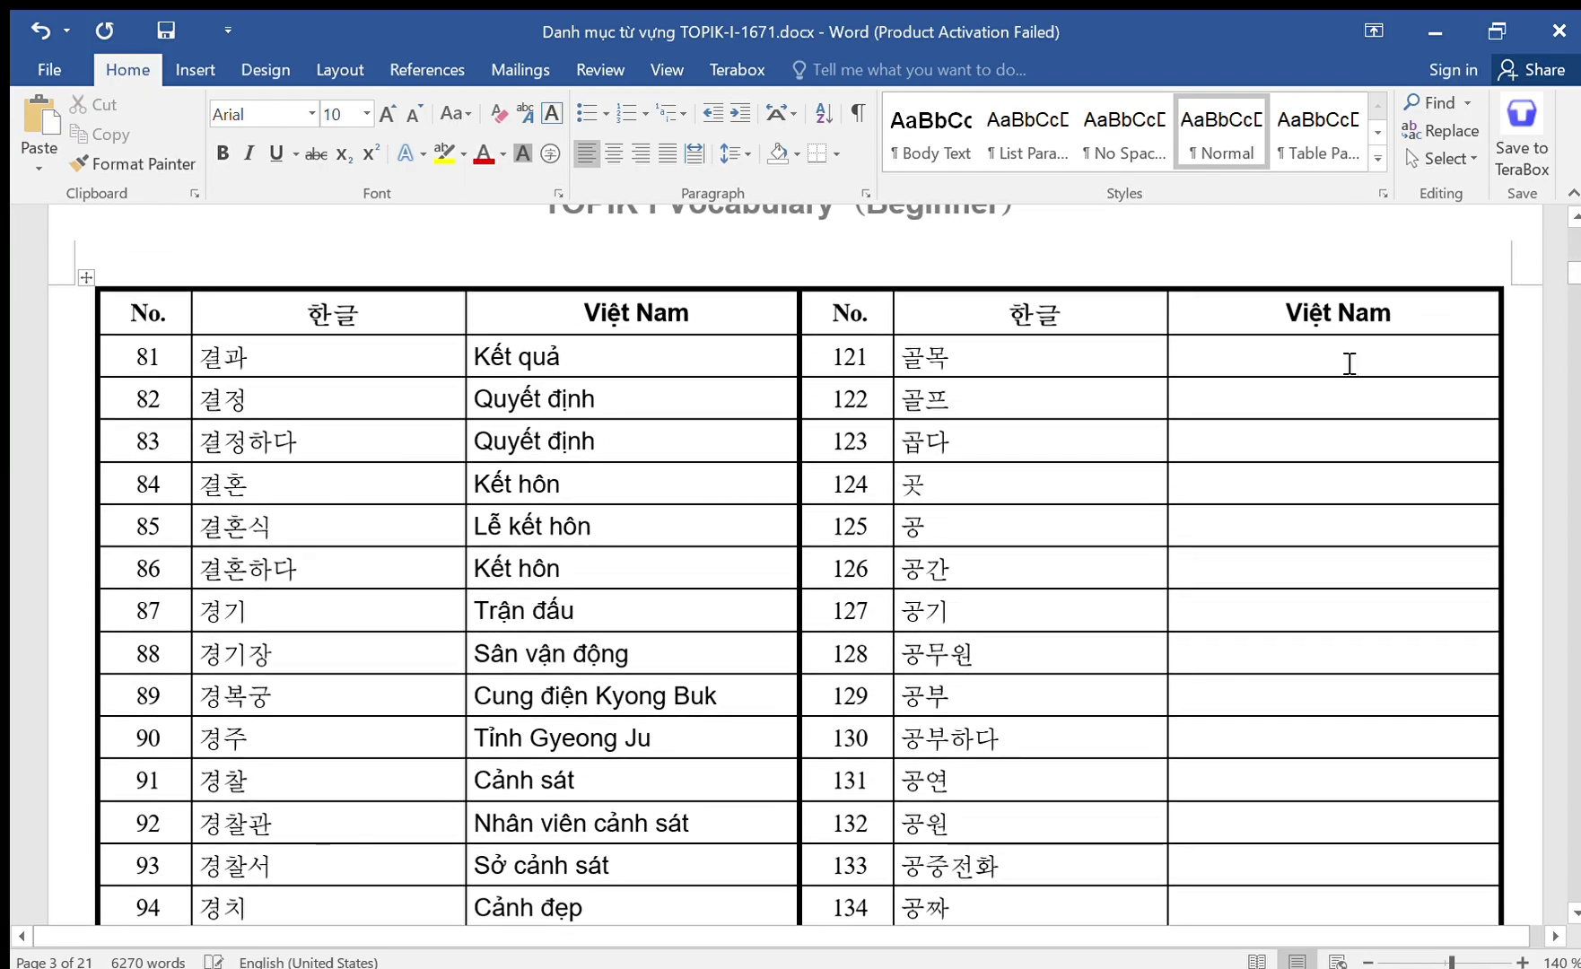
click(1345, 359)
text(Ngõ hẽm)
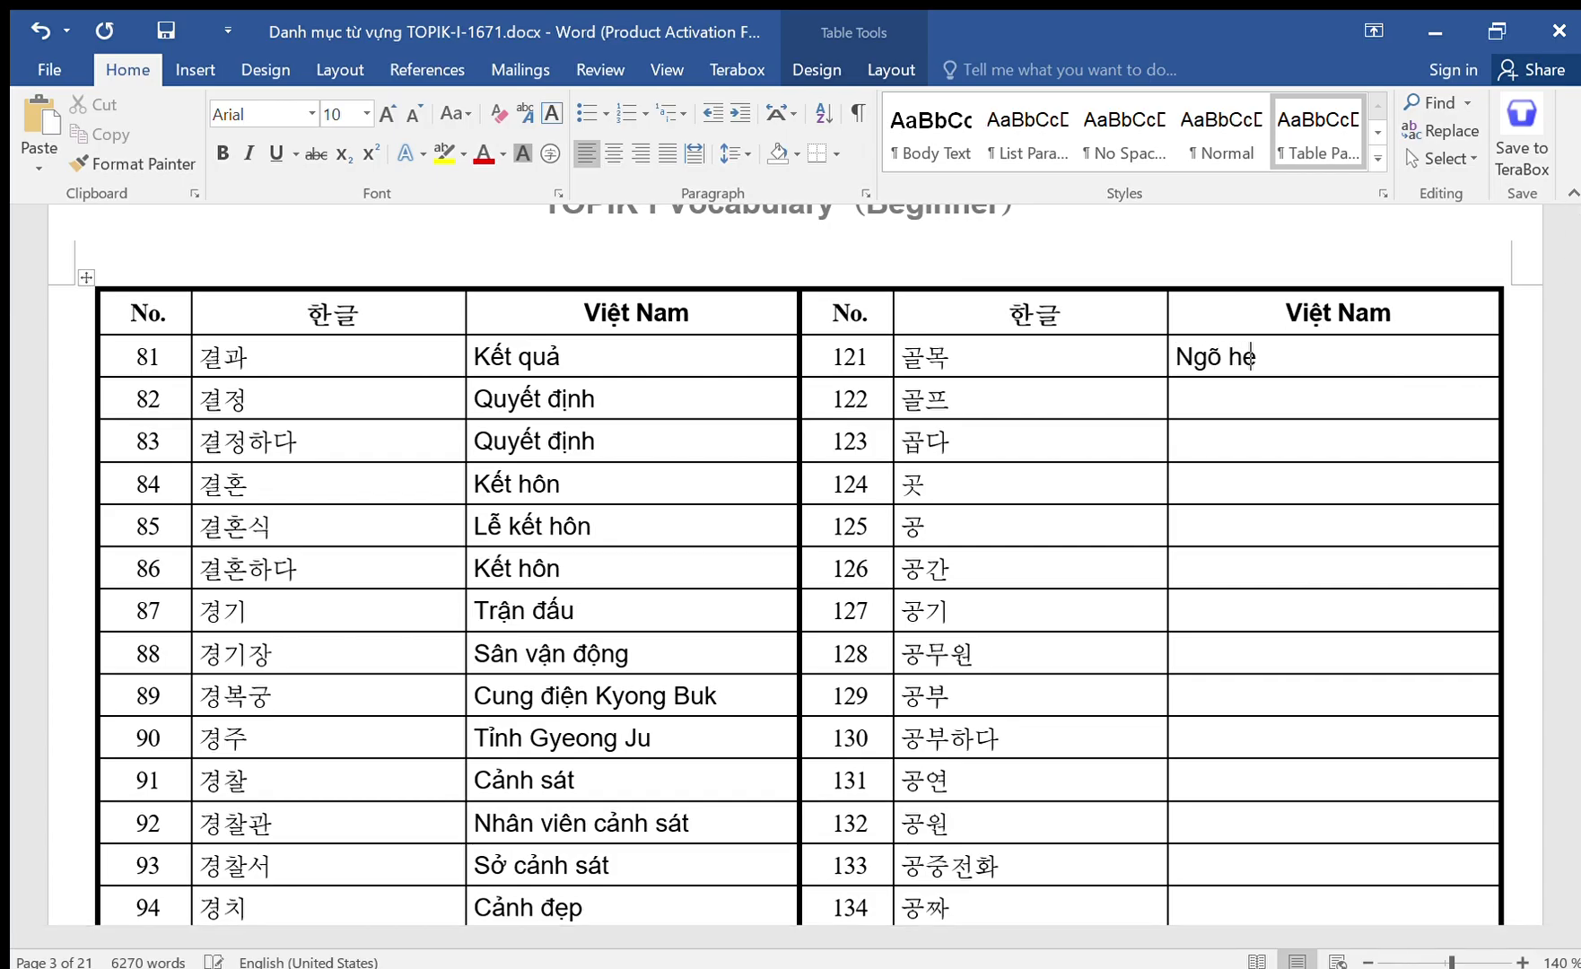
key(Down)
text(Chơi Gol)
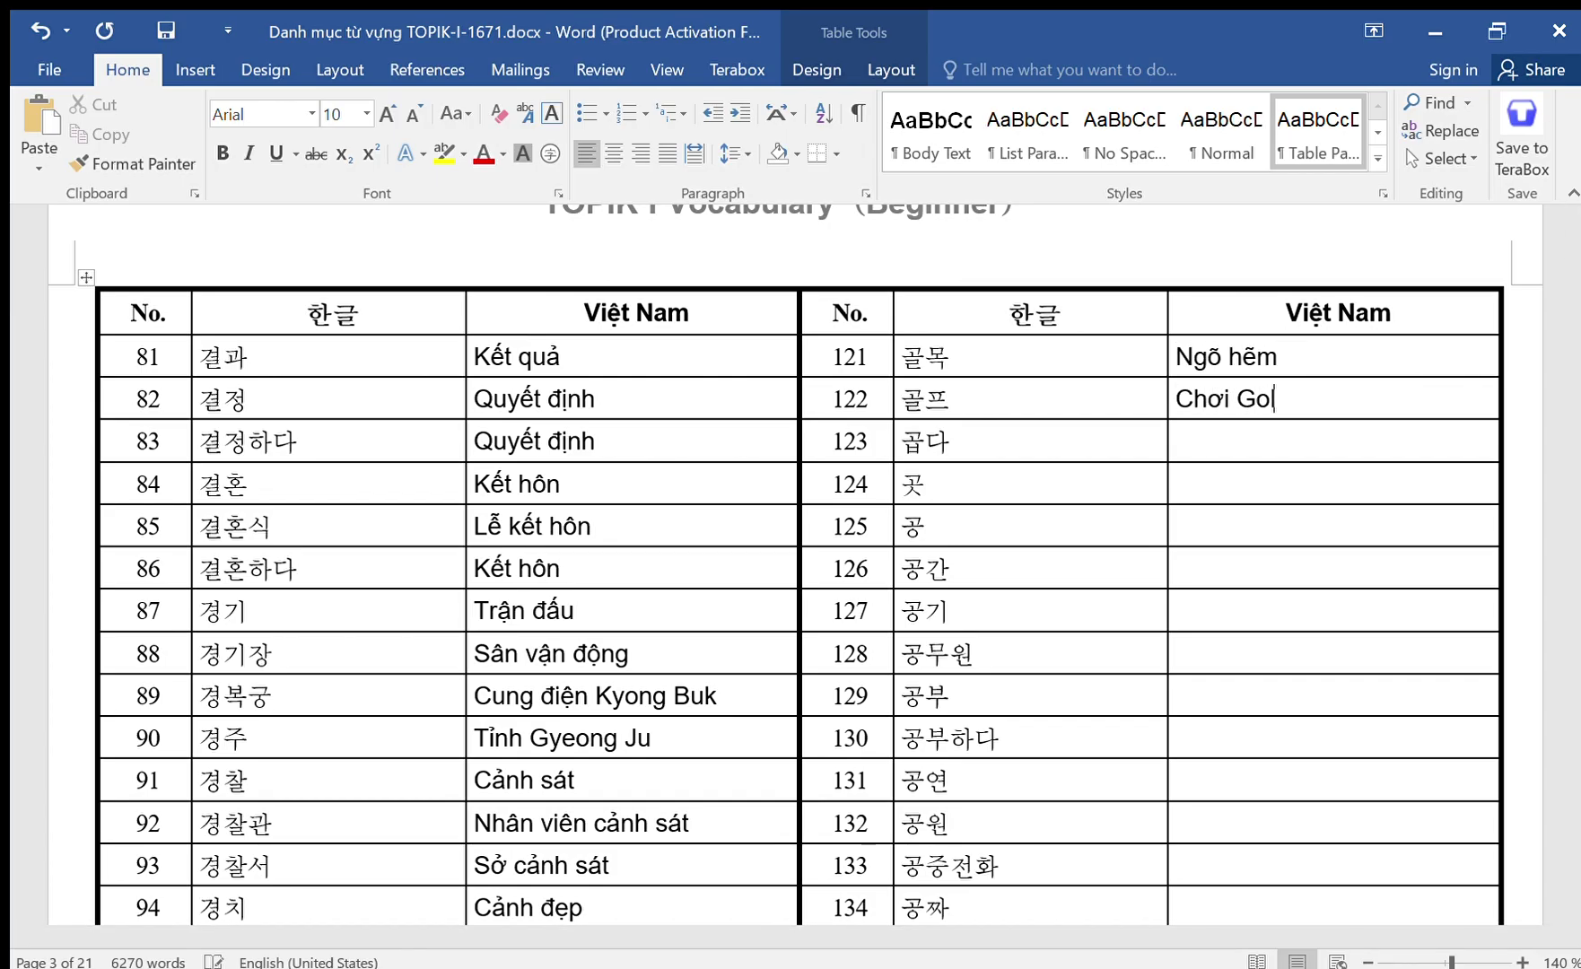
key(BackSpace)
text(f)
Fill in the Vietnamese cells of rows 123 to 126 with "Đẹp", "Nơi", "Quả bóng, Không" and "Không gian".
text(Đẹp)
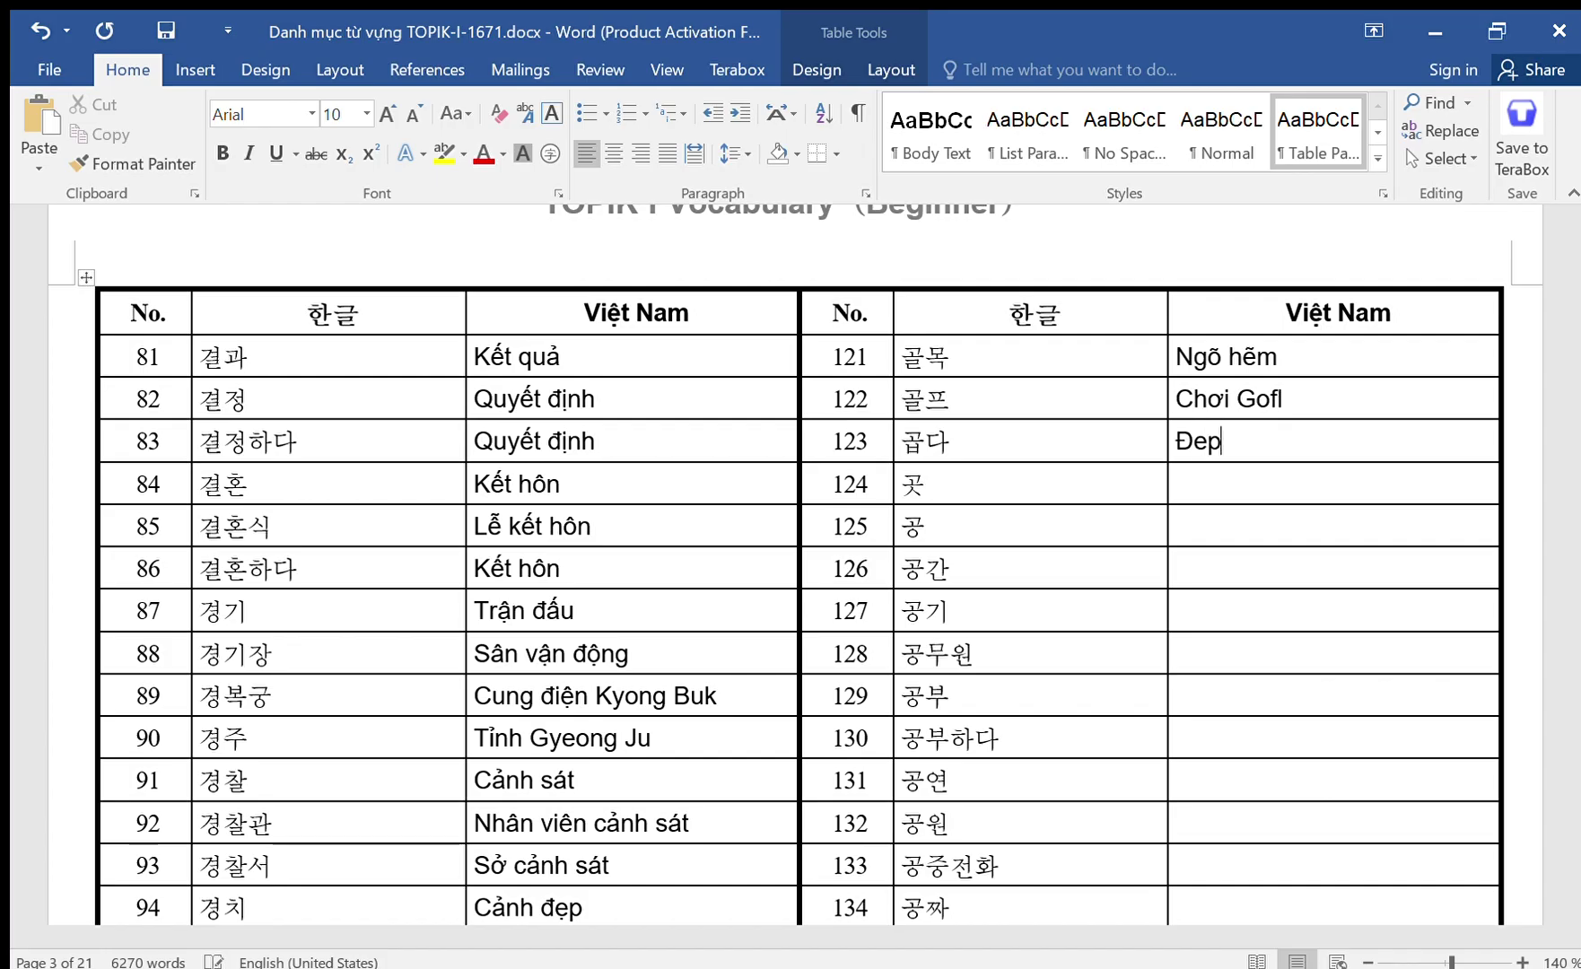
key(Down)
text(Nơi)
key(Down)
text(Quả bóng, Không)
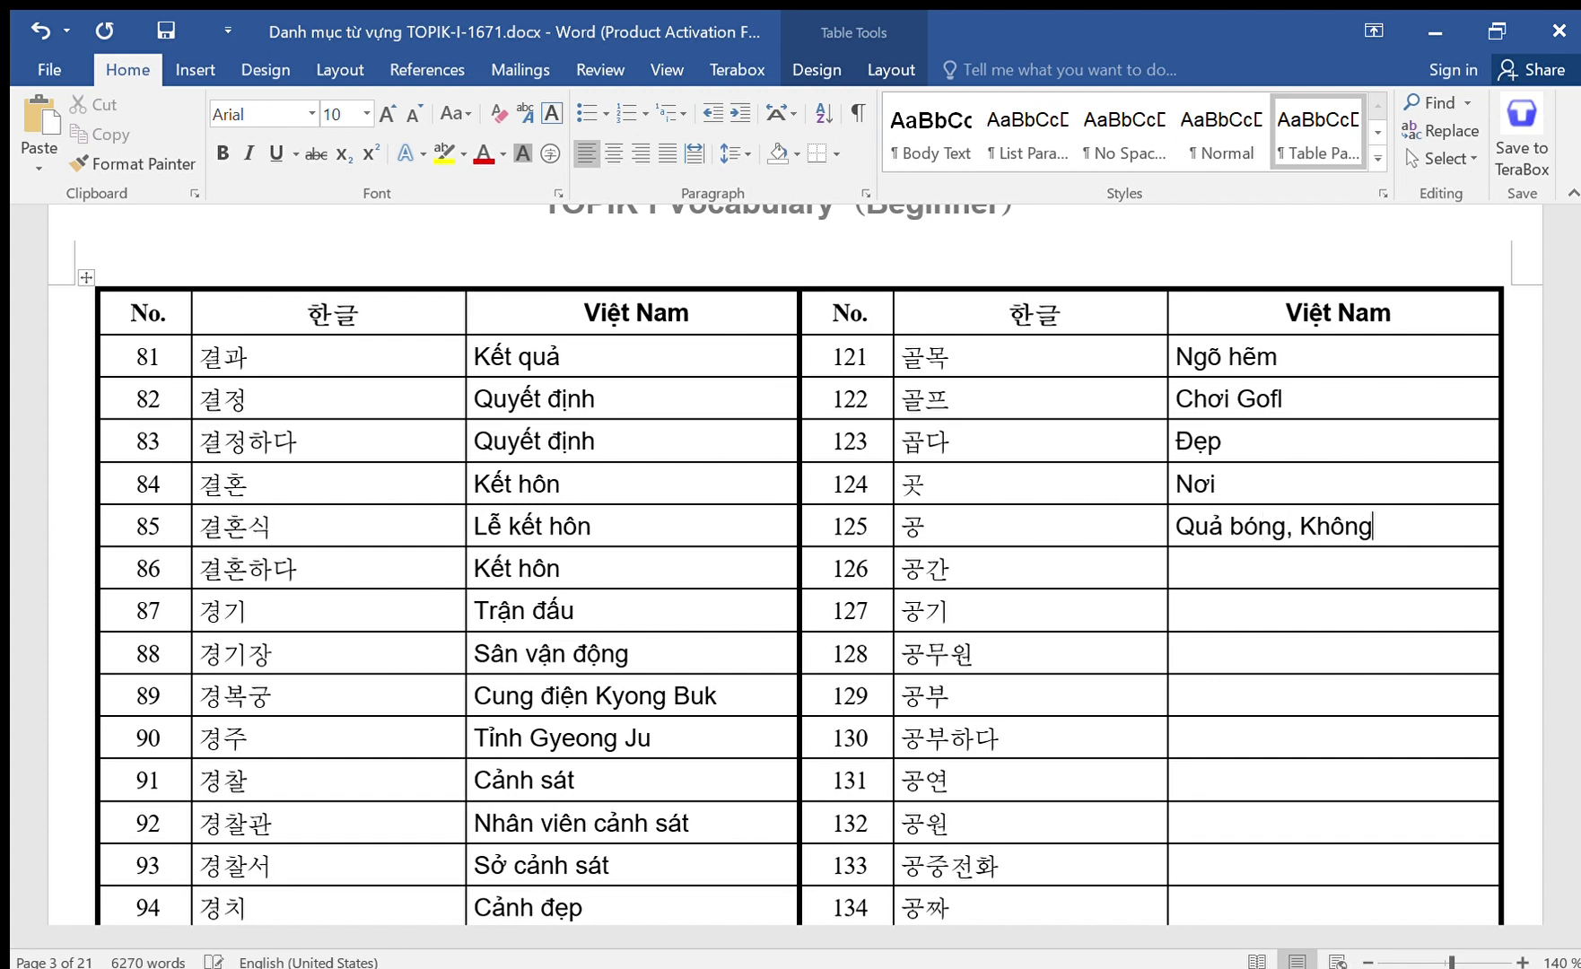
key(Down)
text(Không gian)
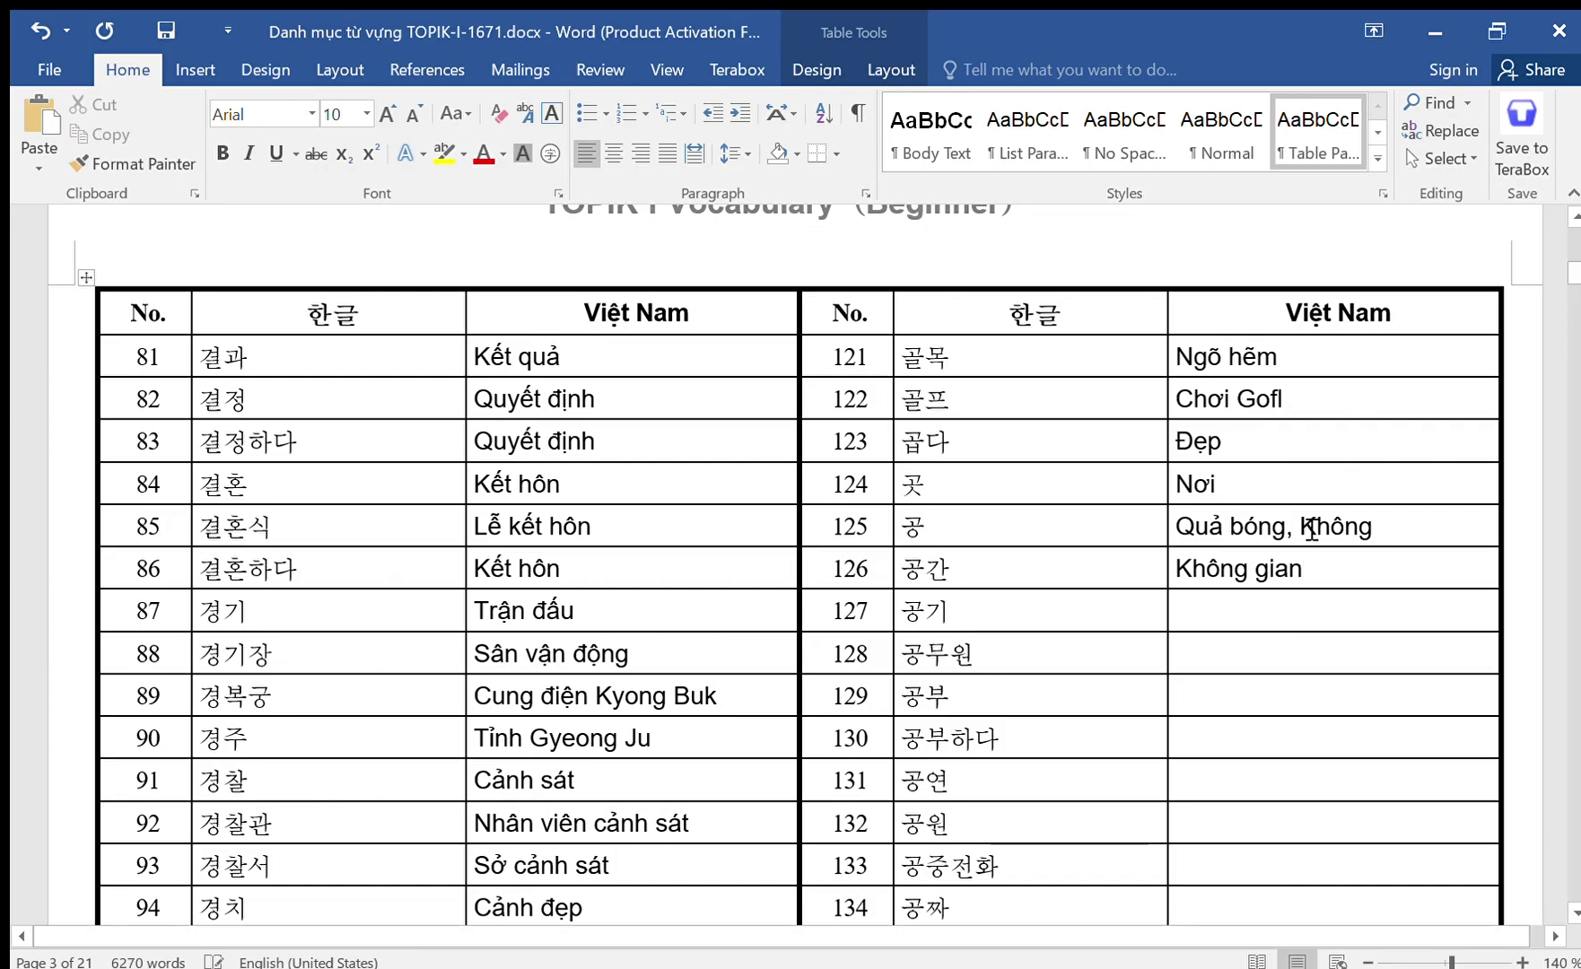
Correct the Vietnamese meaning of 공 in row 125 to "Quả bóng, Số không".
key(Delete)
key(Delete)
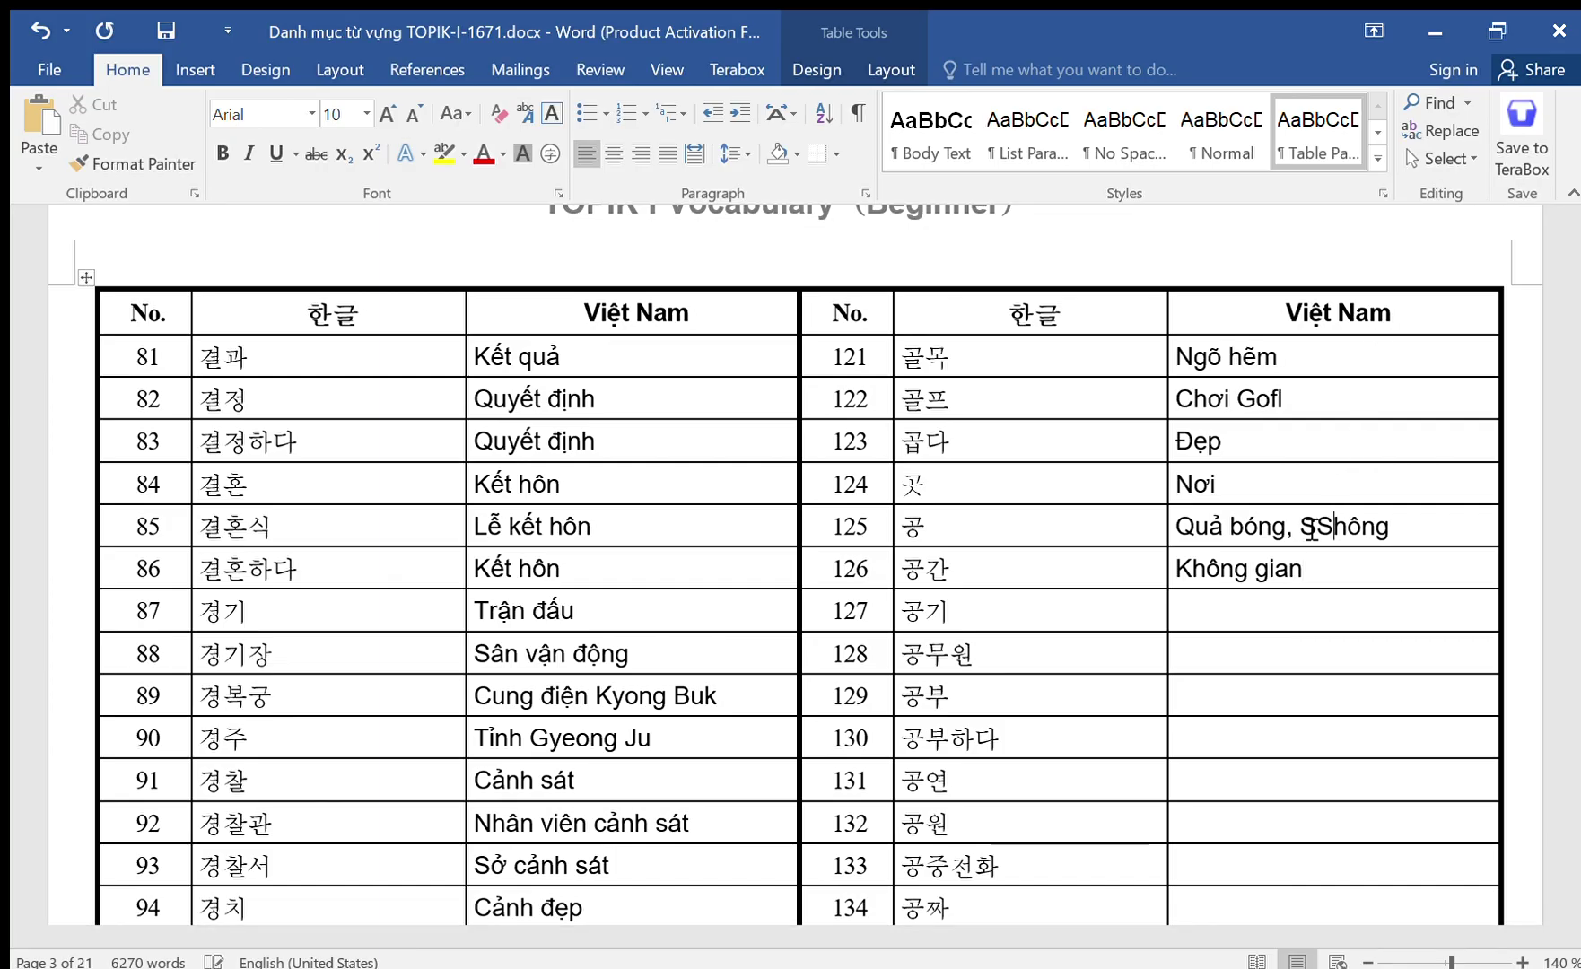
text(s)
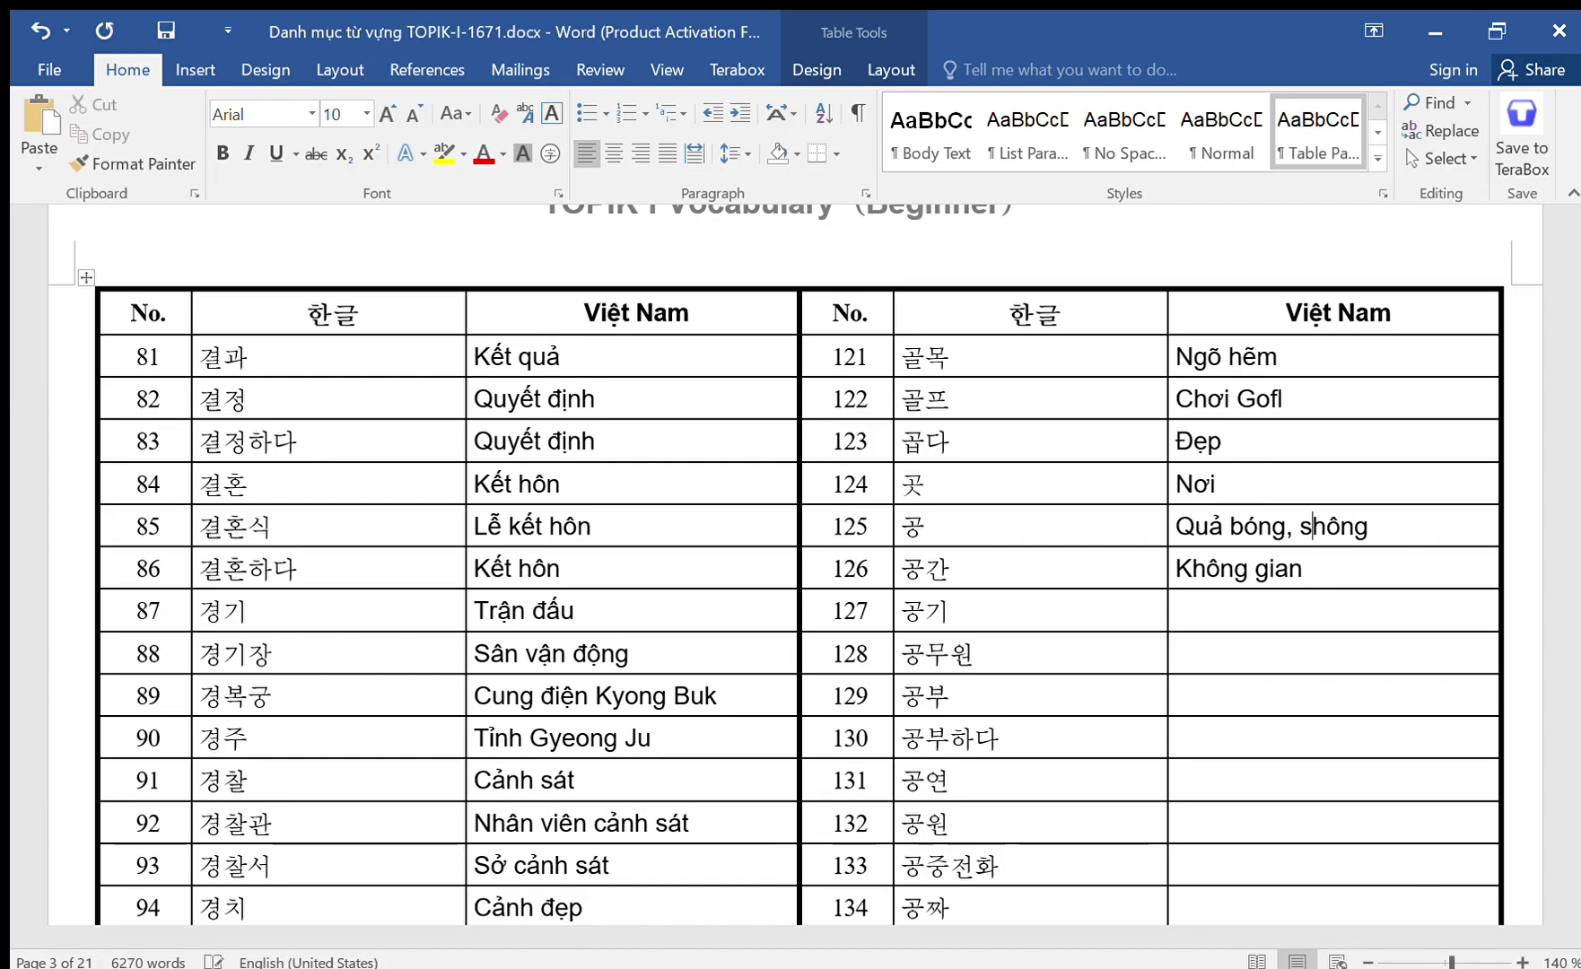
key(BackSpace)
text(Số )
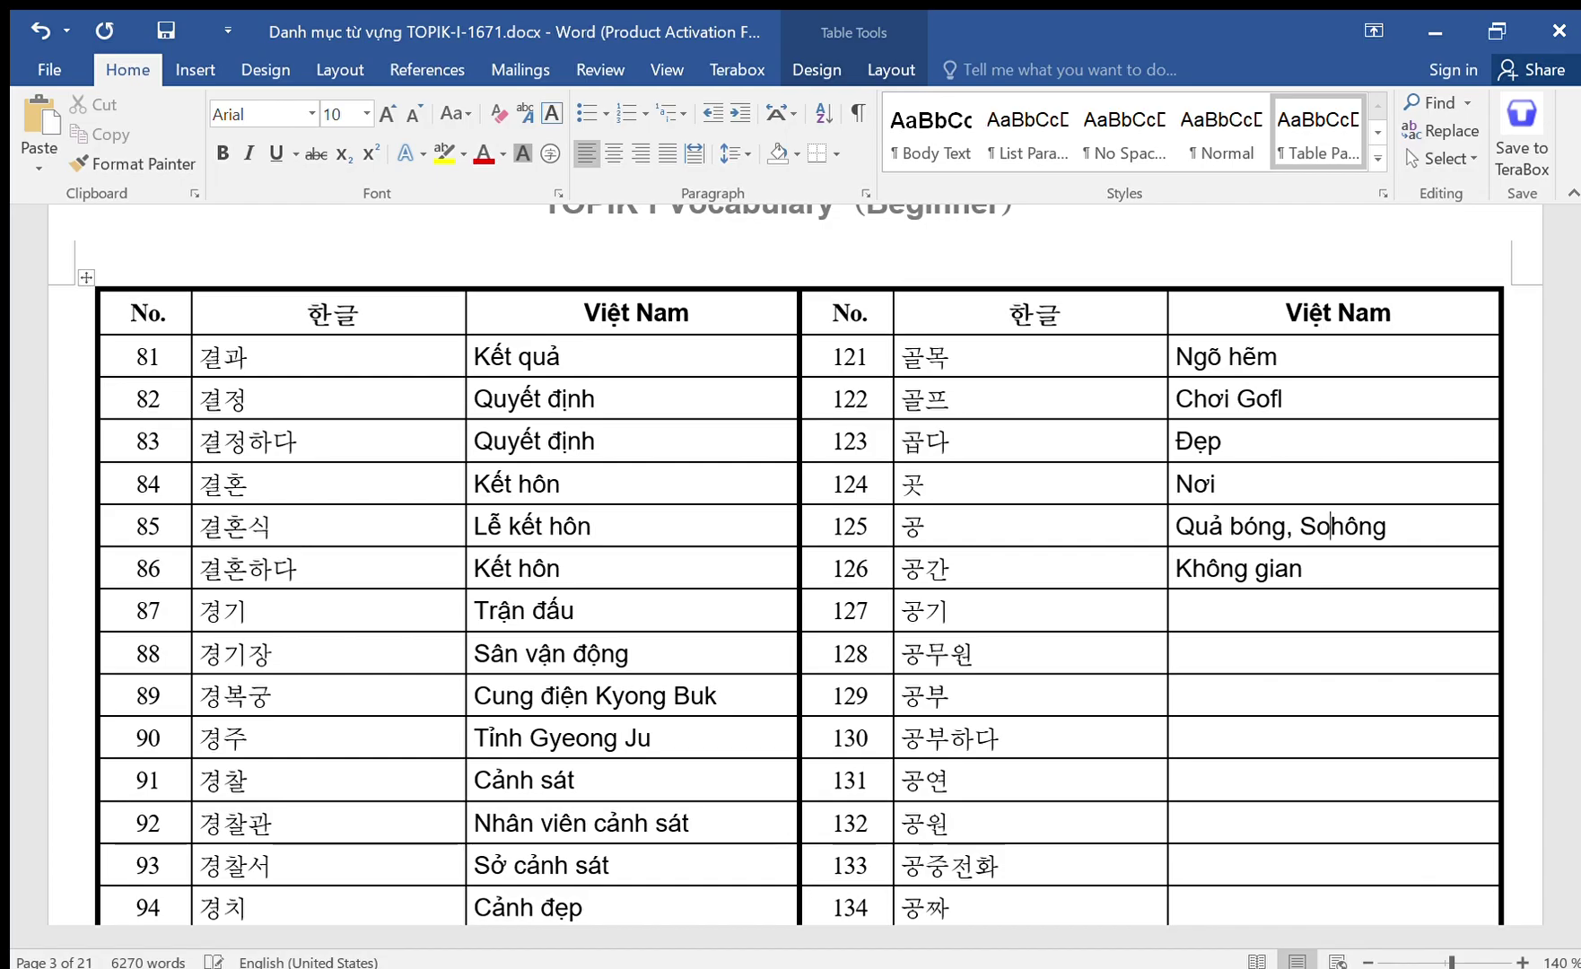
text(k)
Translate 공기 in row 127 as "Không khí" and 공무원 in row 128 as "Nhân viên công chức".
key(Down)
key(Down)
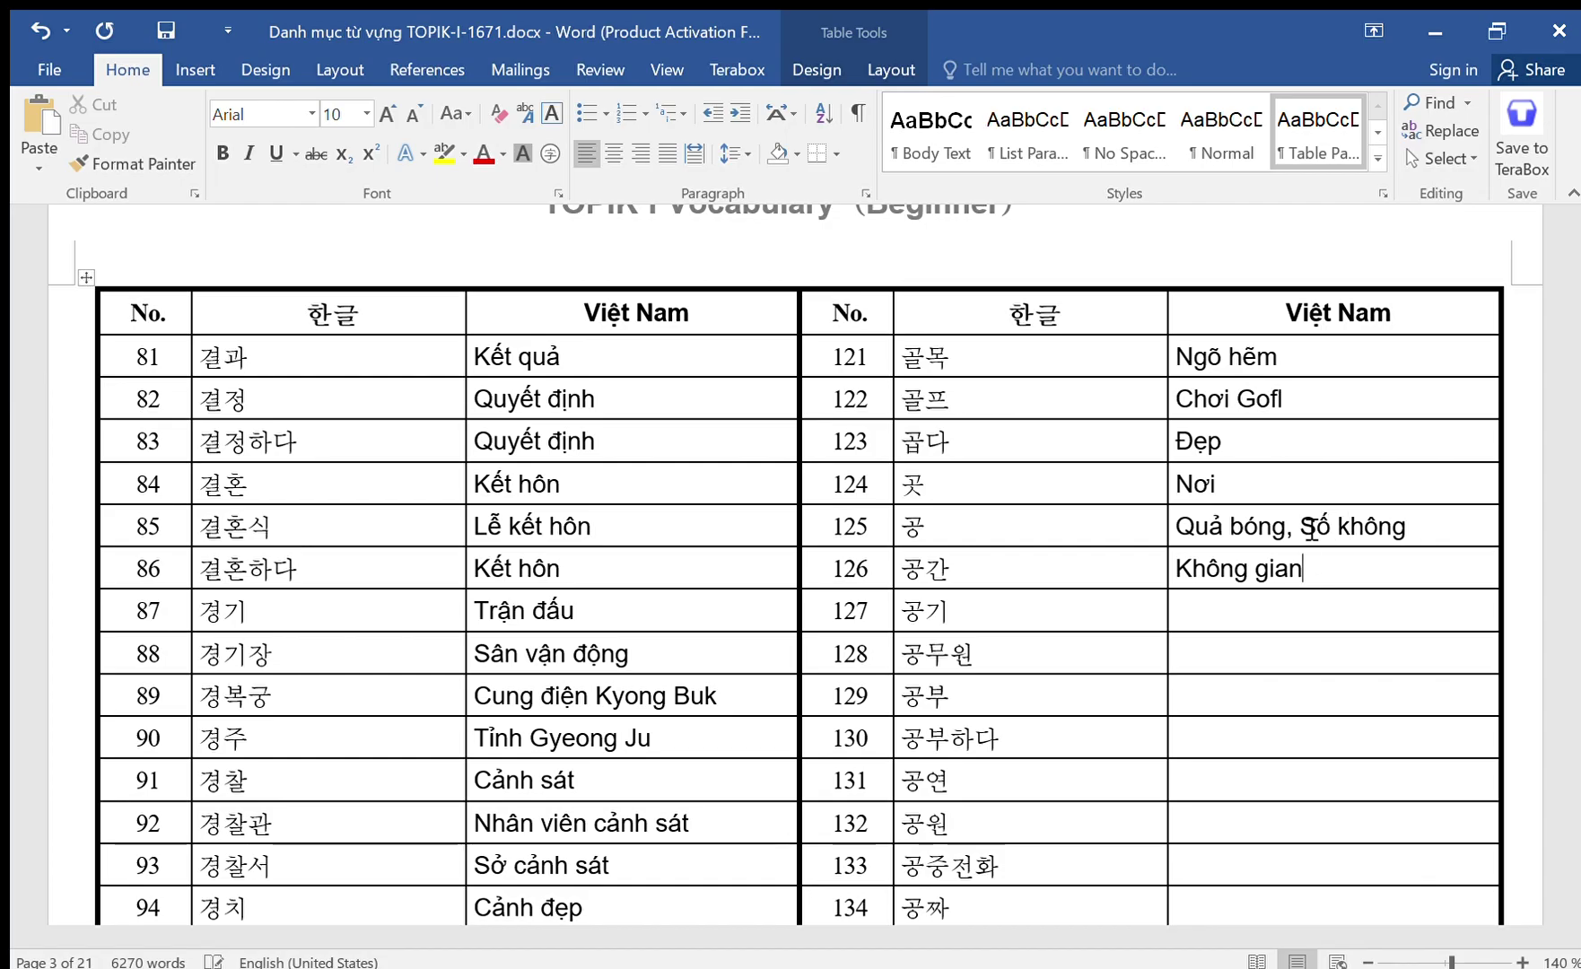
text(Không )
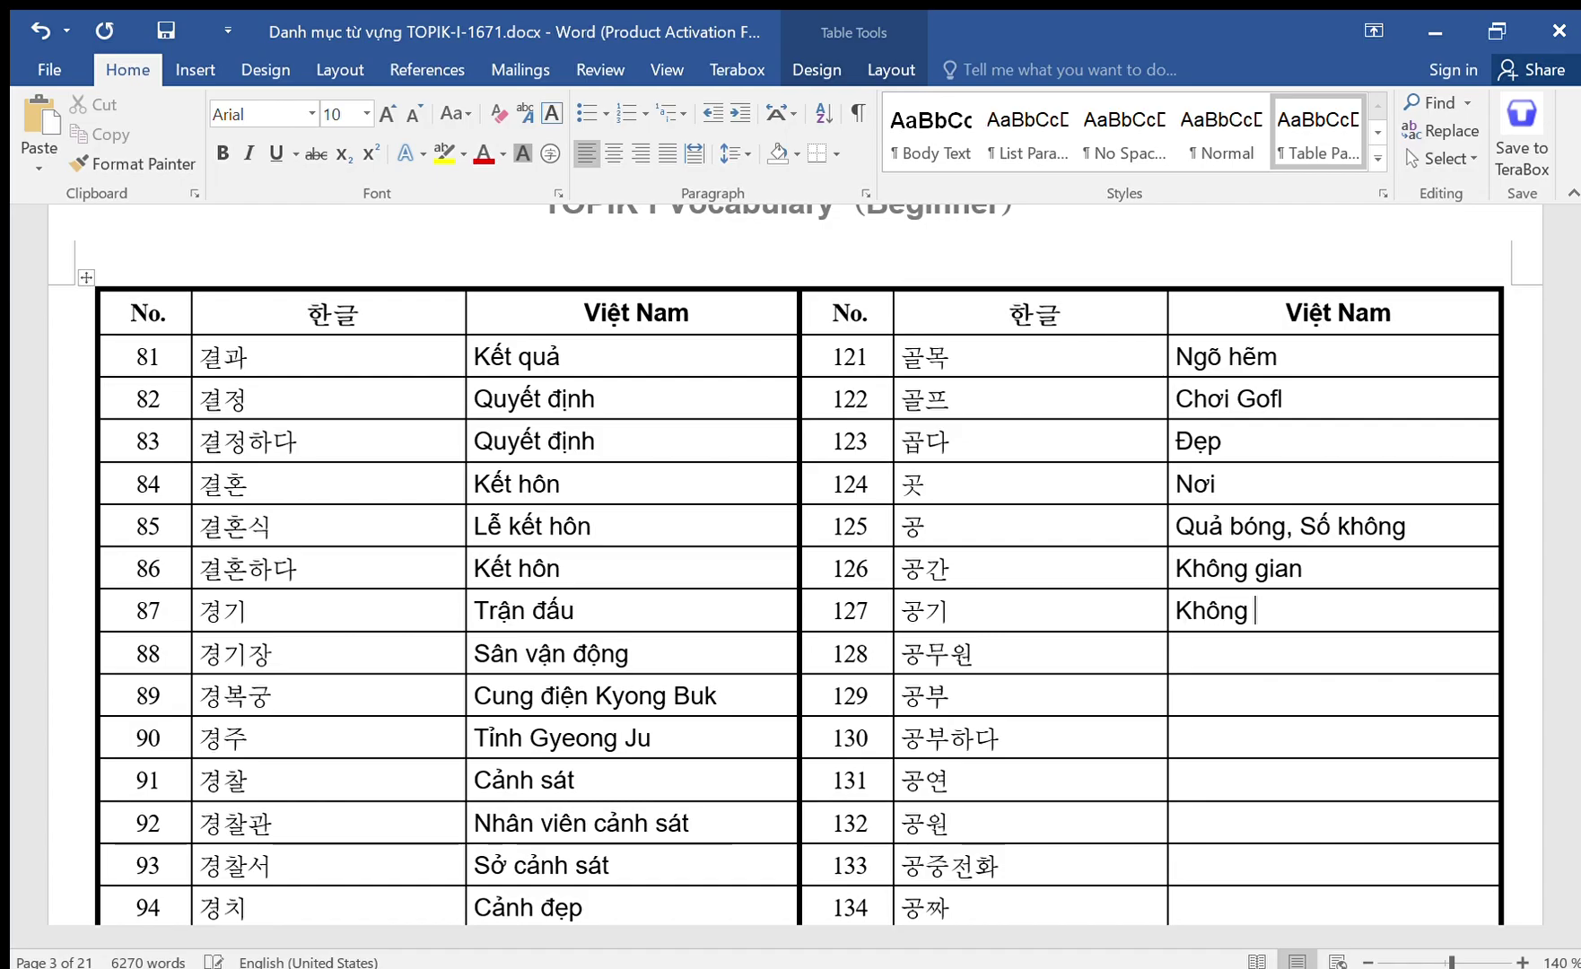
text(khíN)
text(hân viên côn)
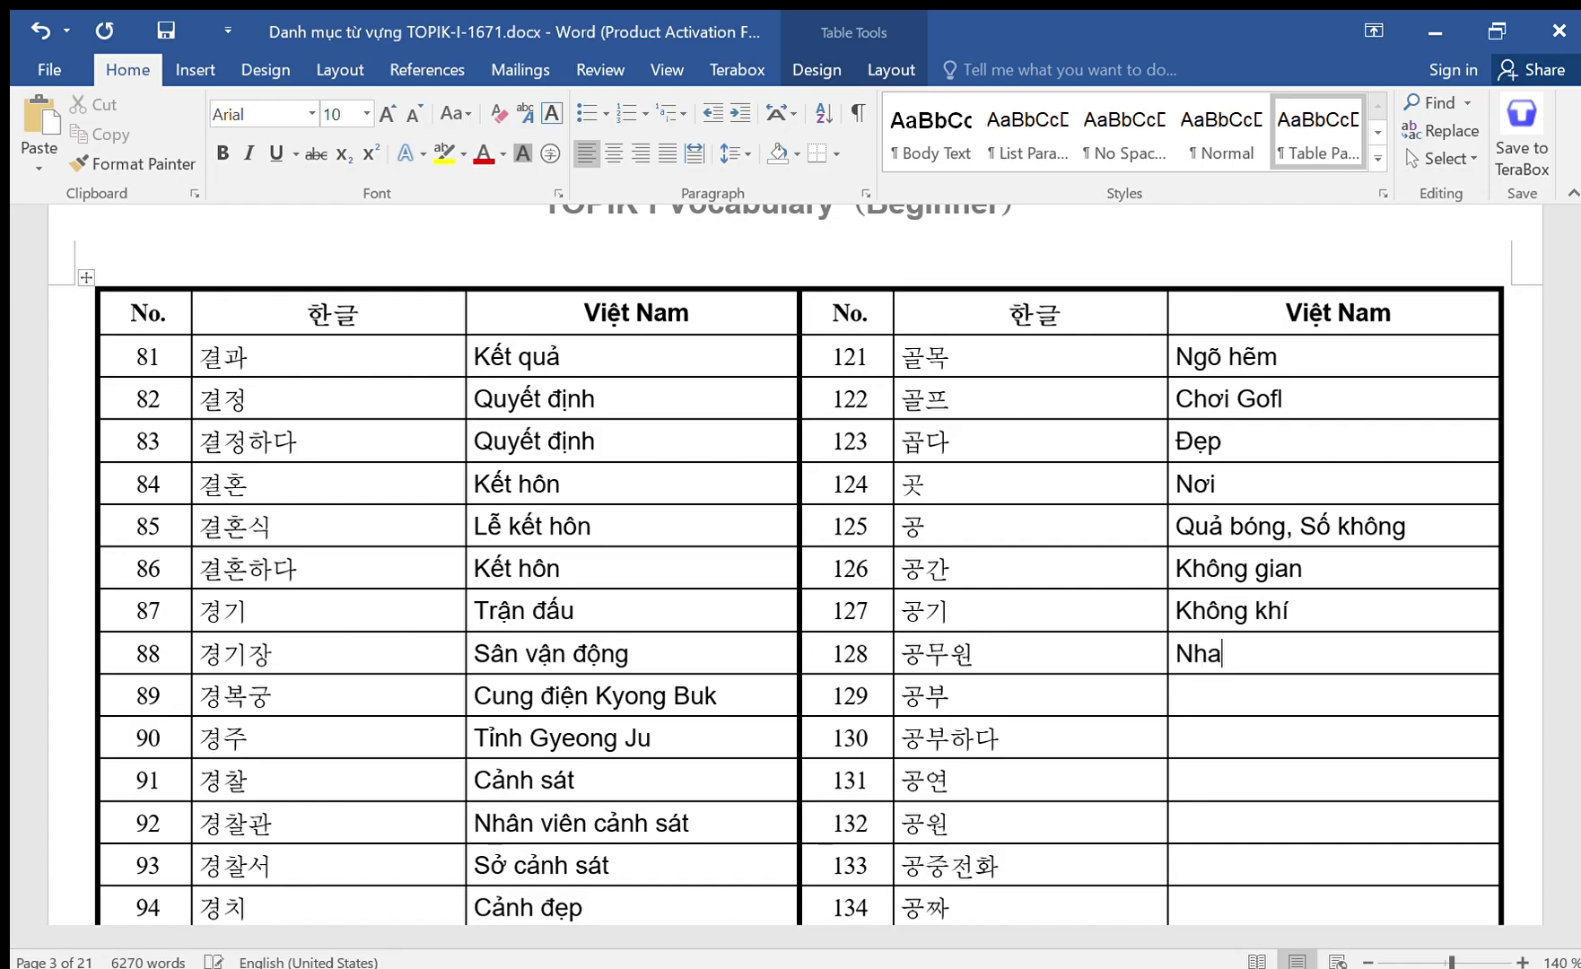
text(g chức)
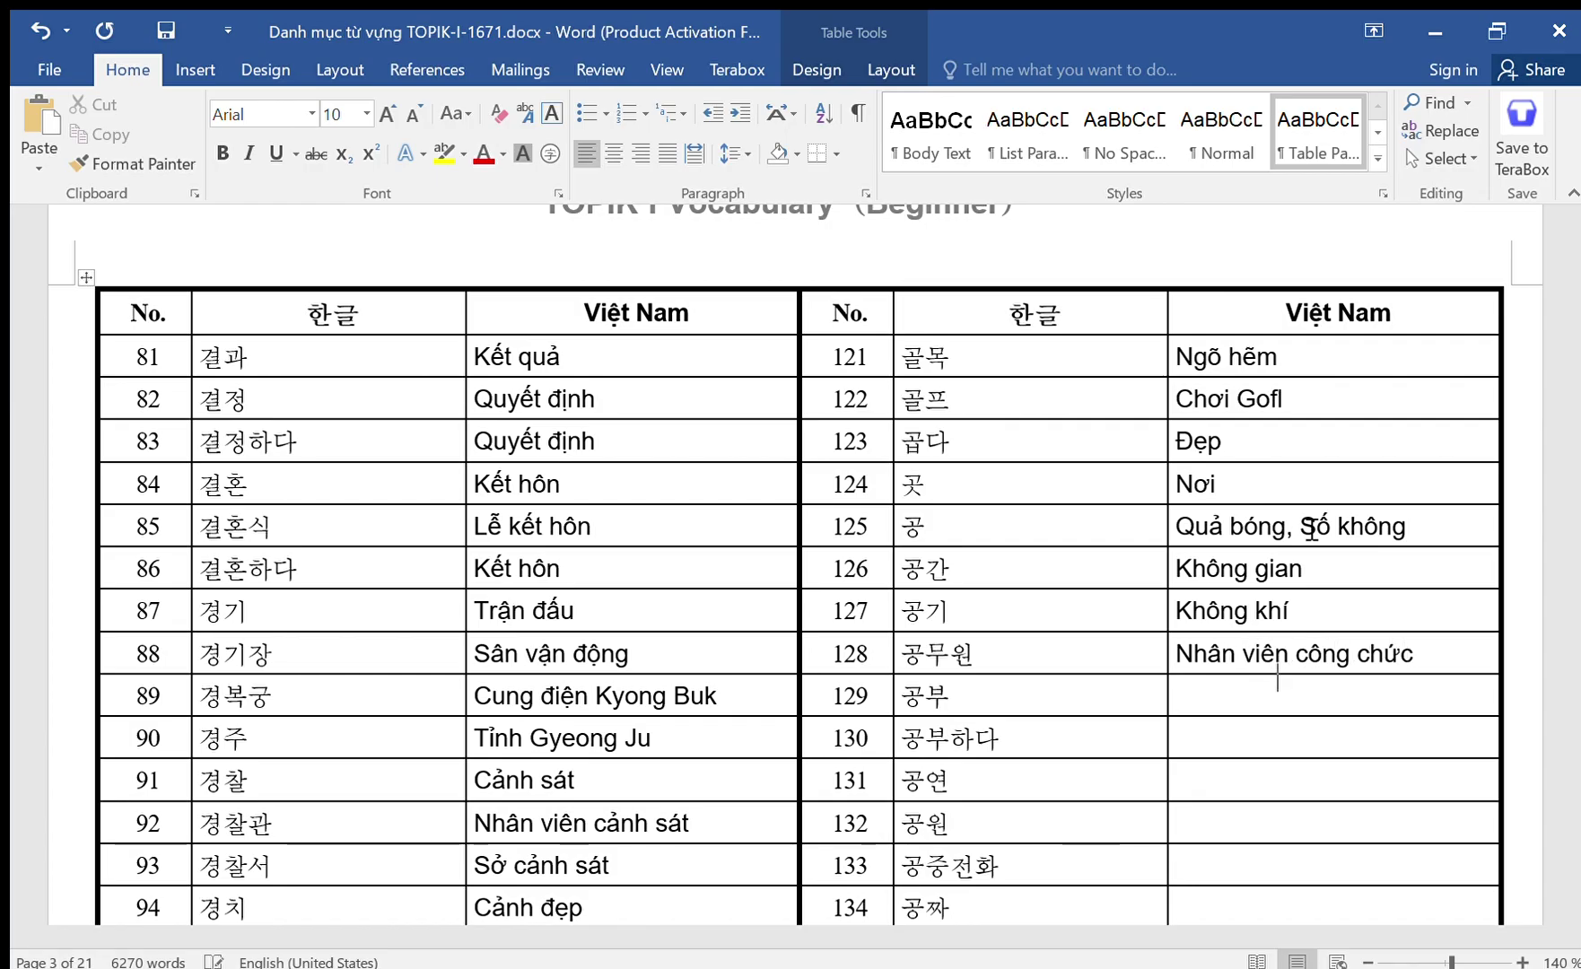
Enter "Học" as the Vietnamese meaning of both 공부 in row 129 and 공부하다 in row 130.
key(Down)
text(Học)
key(Down)
text(Học)
key(Down)
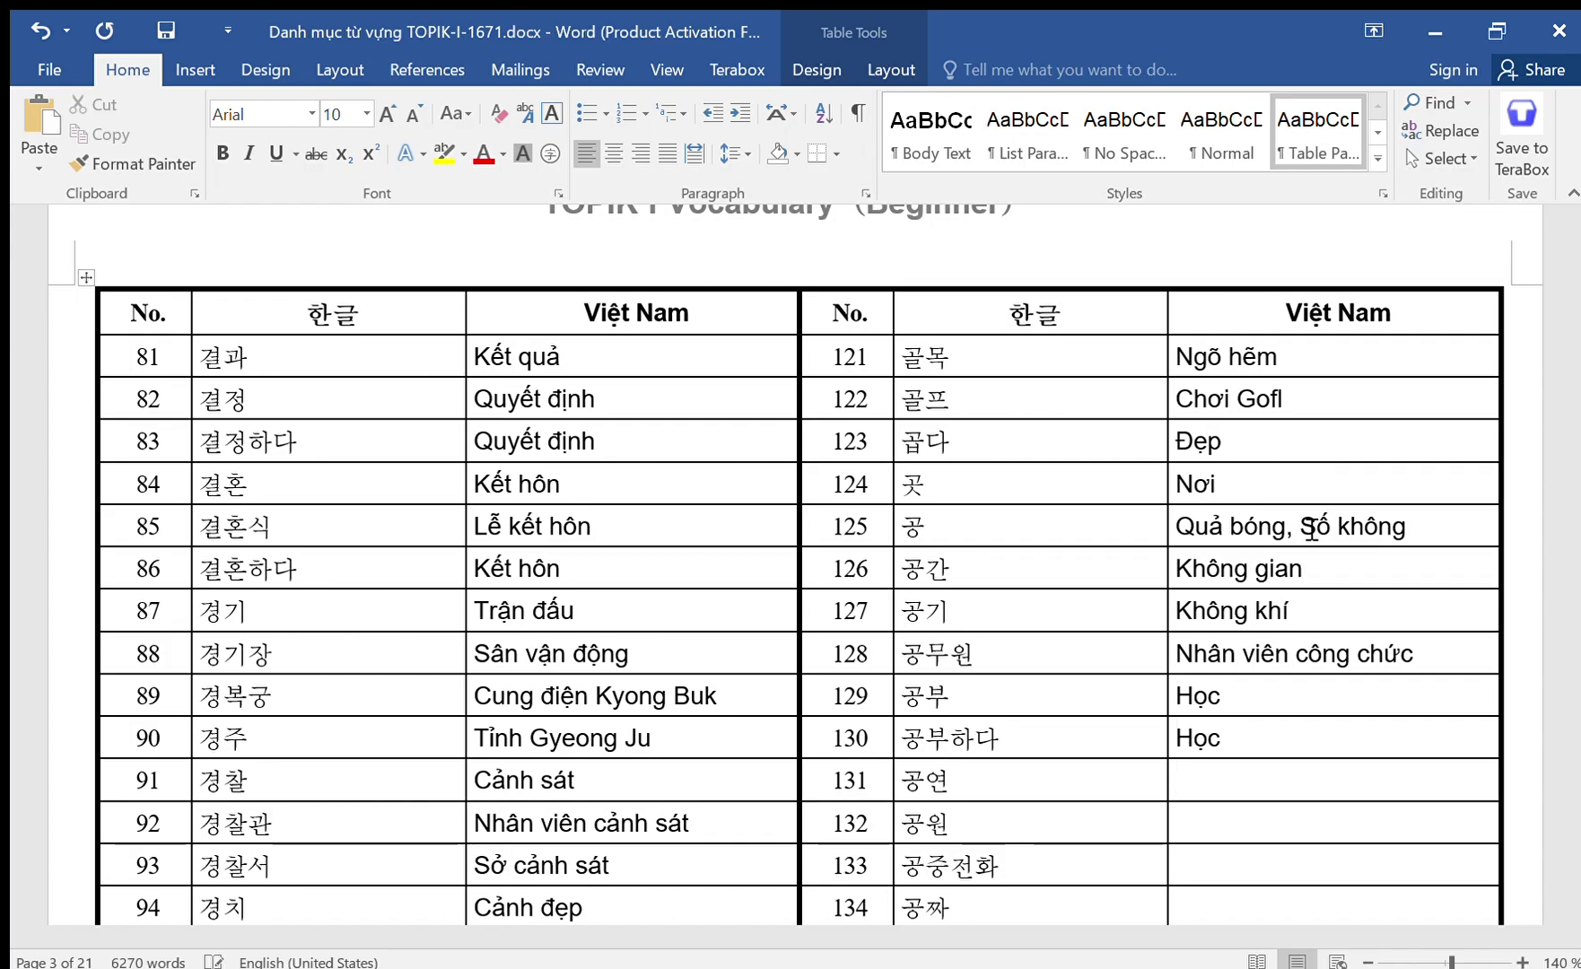
Enter "Công diễn" as the meaning of 공연 in row 131 and "Công viên" for 공원 in row 132.
text(Cong diên)
key(Down)
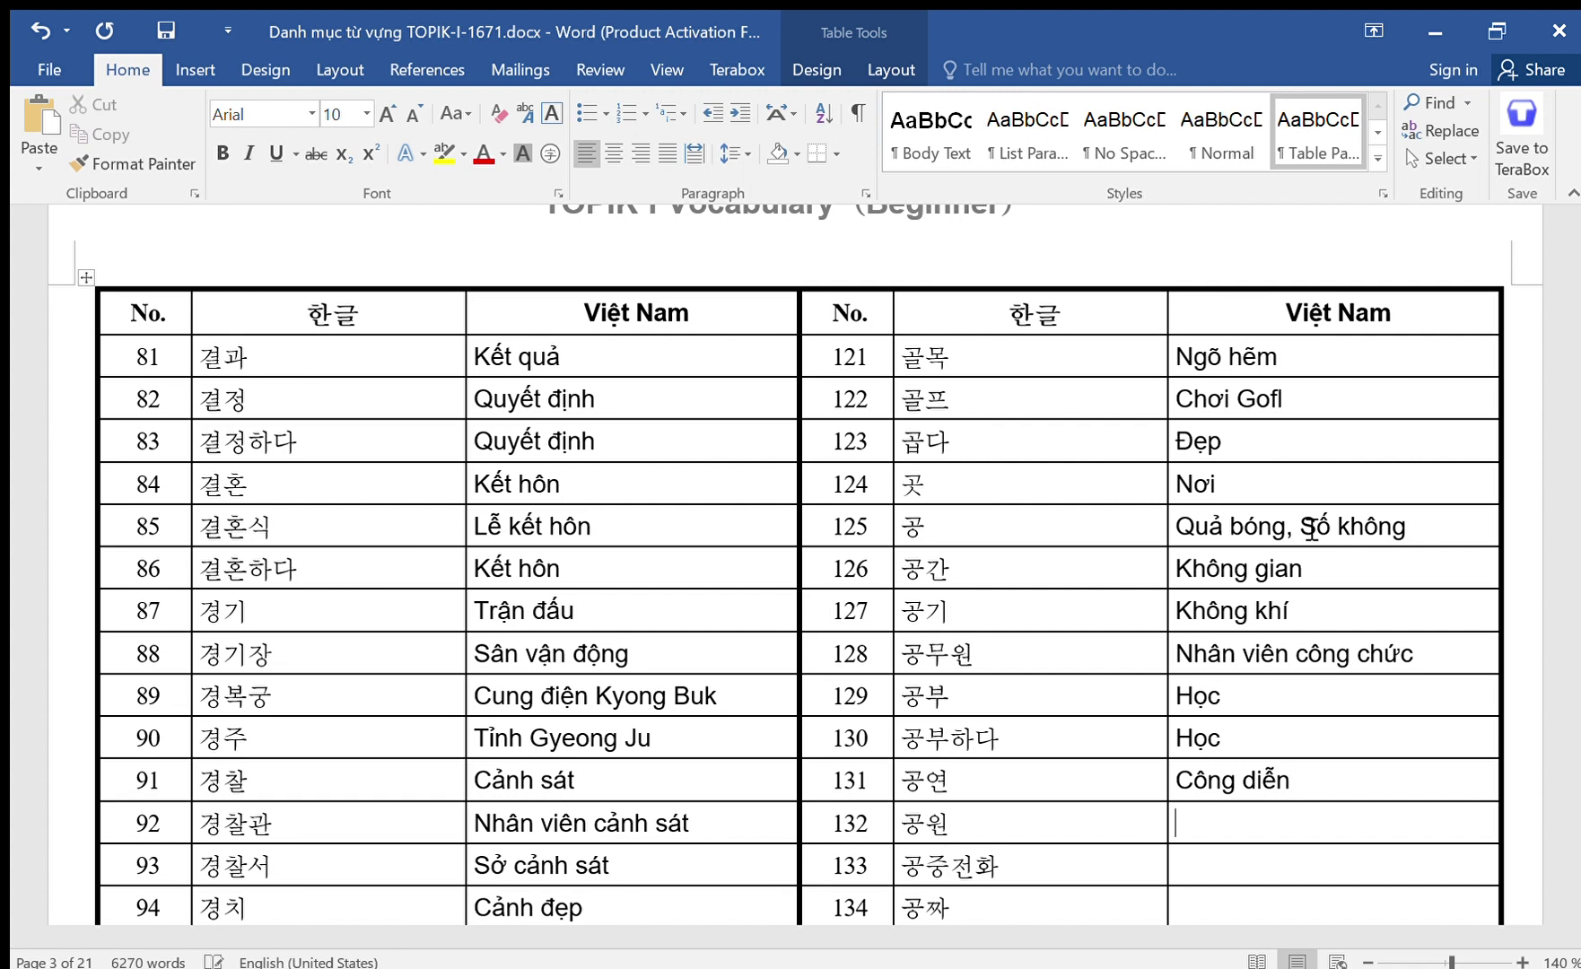
text(Công viên)
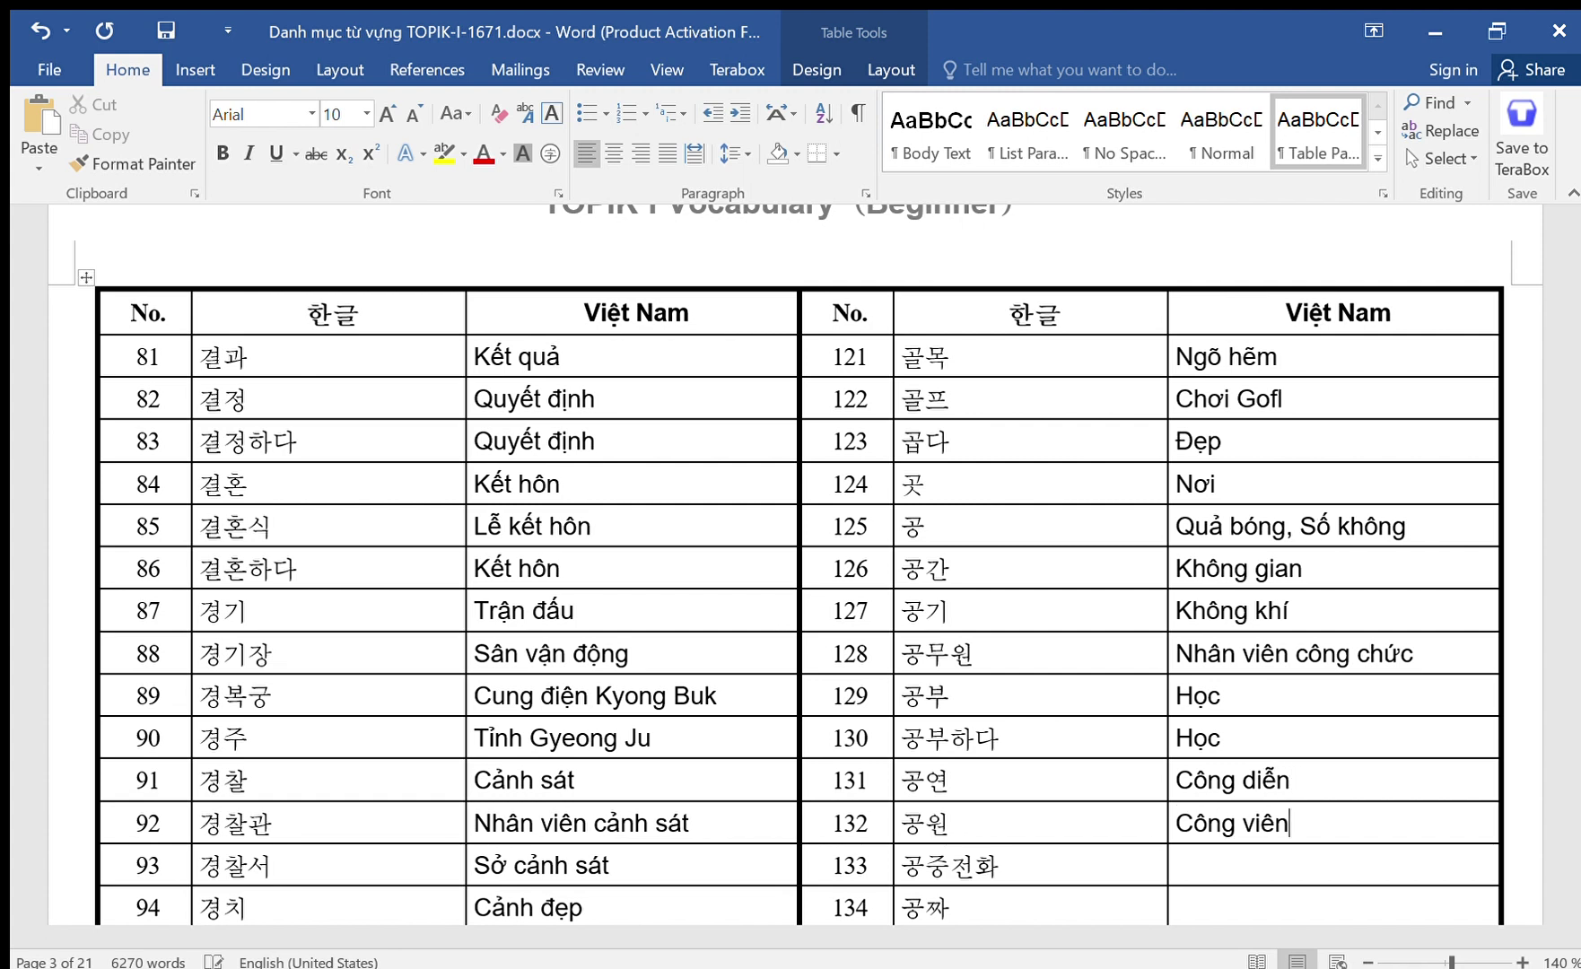
Translate 공중전화 in row 133 as "Điện thoại công cộng".
key(Down)
text(Điện thoa)
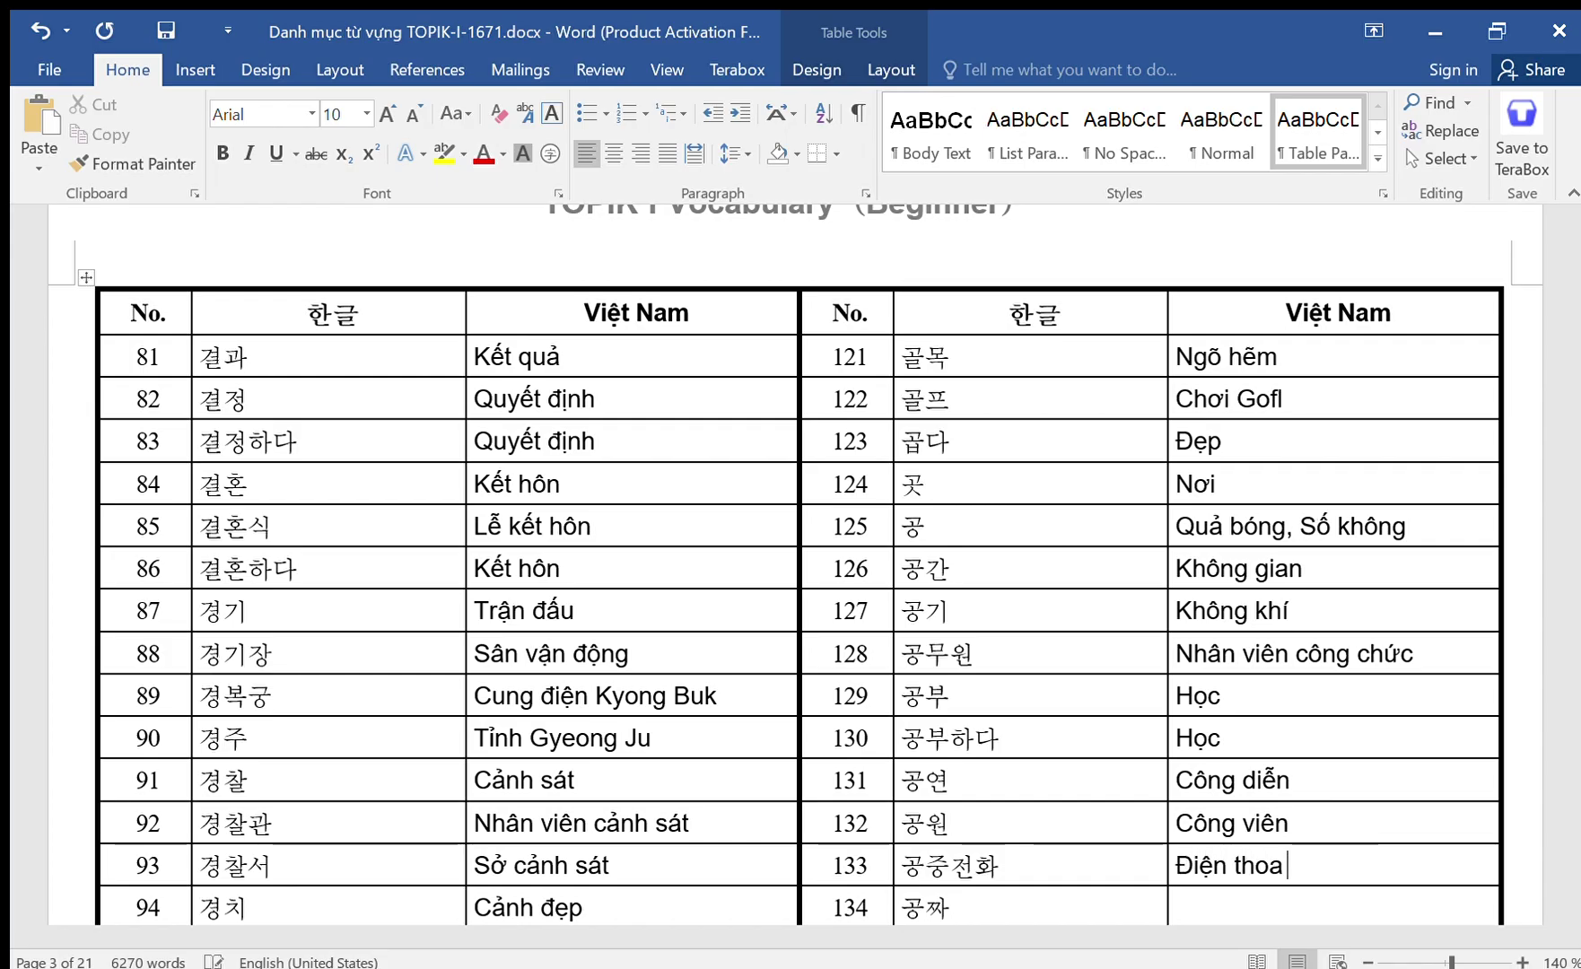
key(BackSpace)
text(ại công cu)
key(BackSpace)
text(ông)
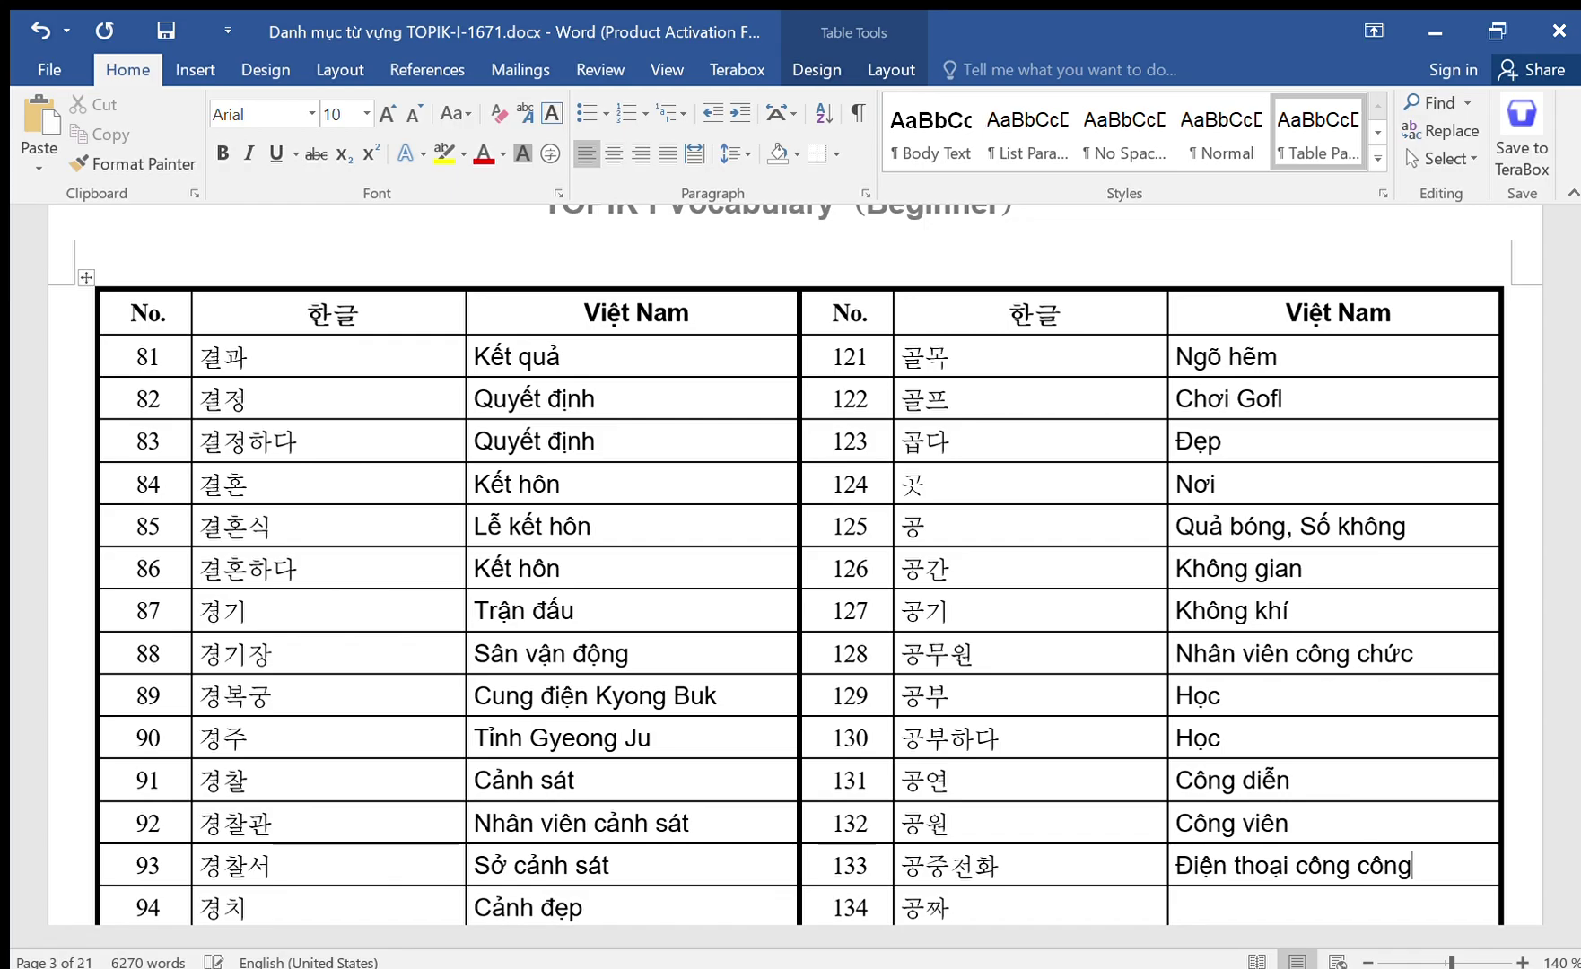
text(j)
Translate 공짜 in row 134 as "Miễn phí" and 공책 in row 135 as "Quyển vở".
key(Down)
text(M)
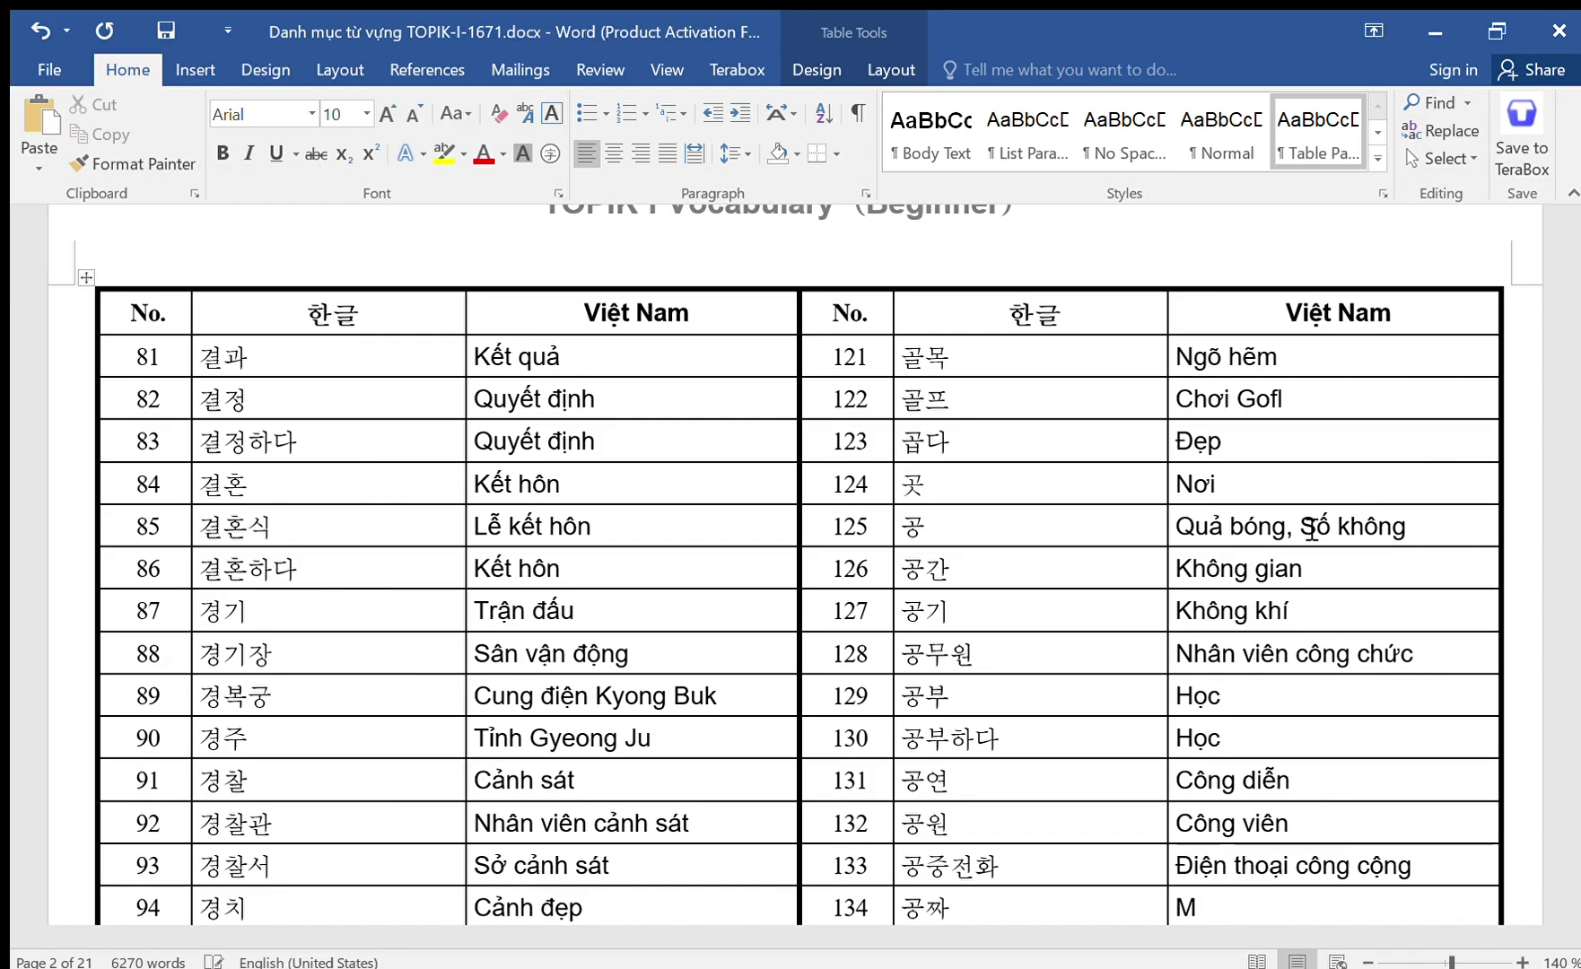
text(ie)
text(n phí)
key(Down)
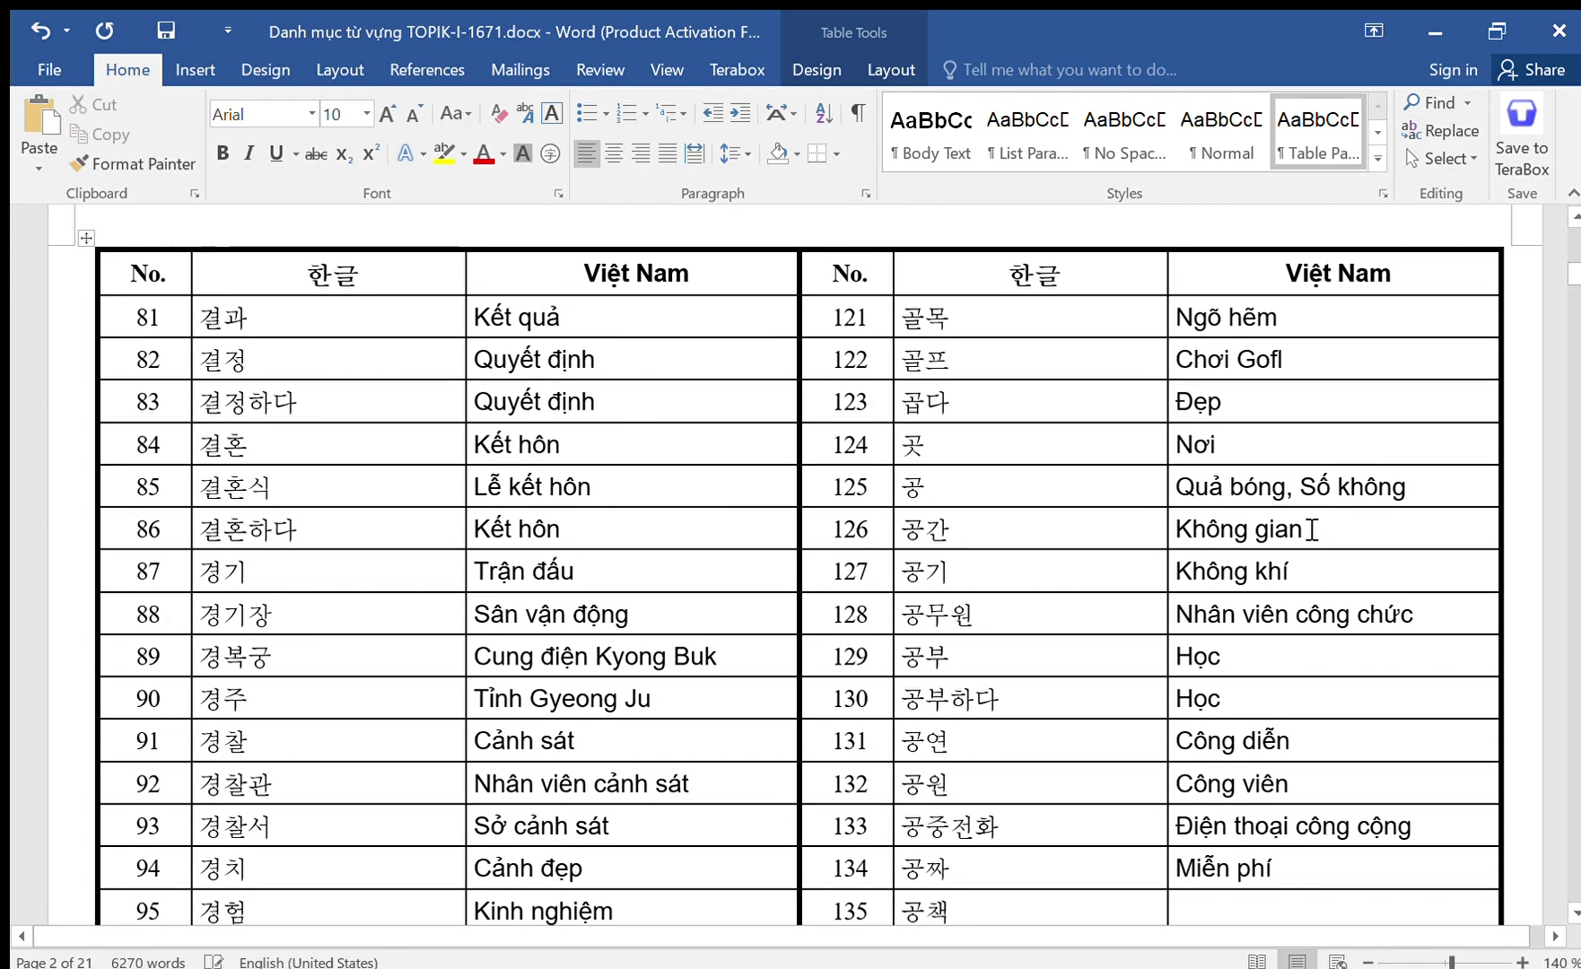
text(Quyể)
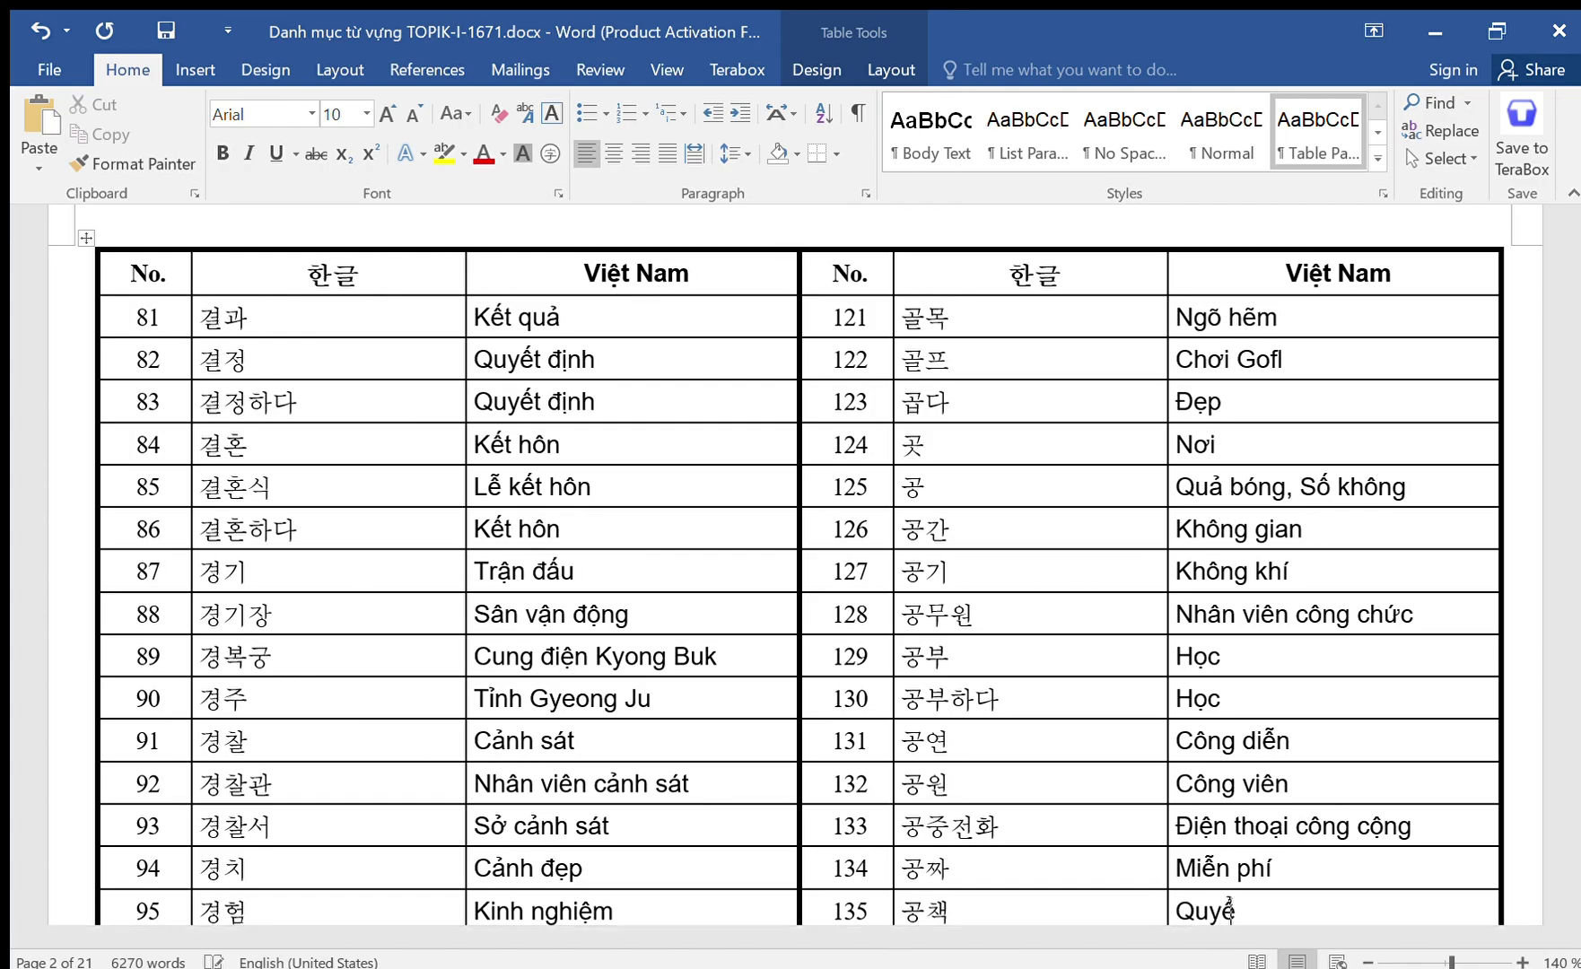
text(n vở)
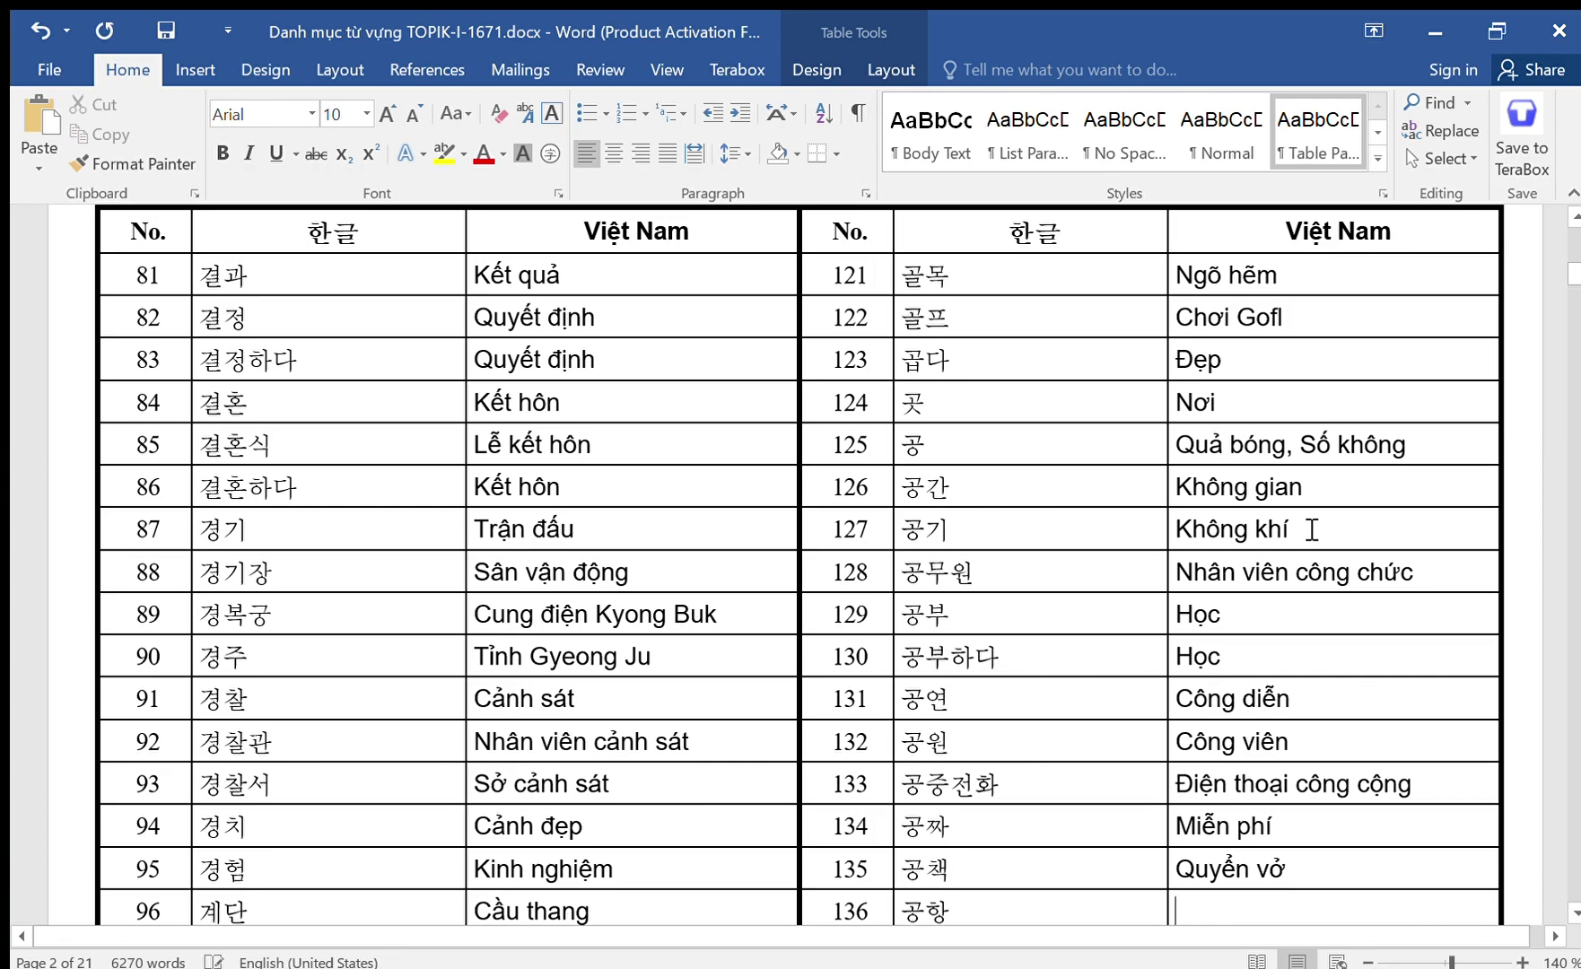
Enter "Sân bay" as the meaning of 공항 in row 136 and "Ngày nghỉ" for 공휴일 in row 137.
text(Sân)
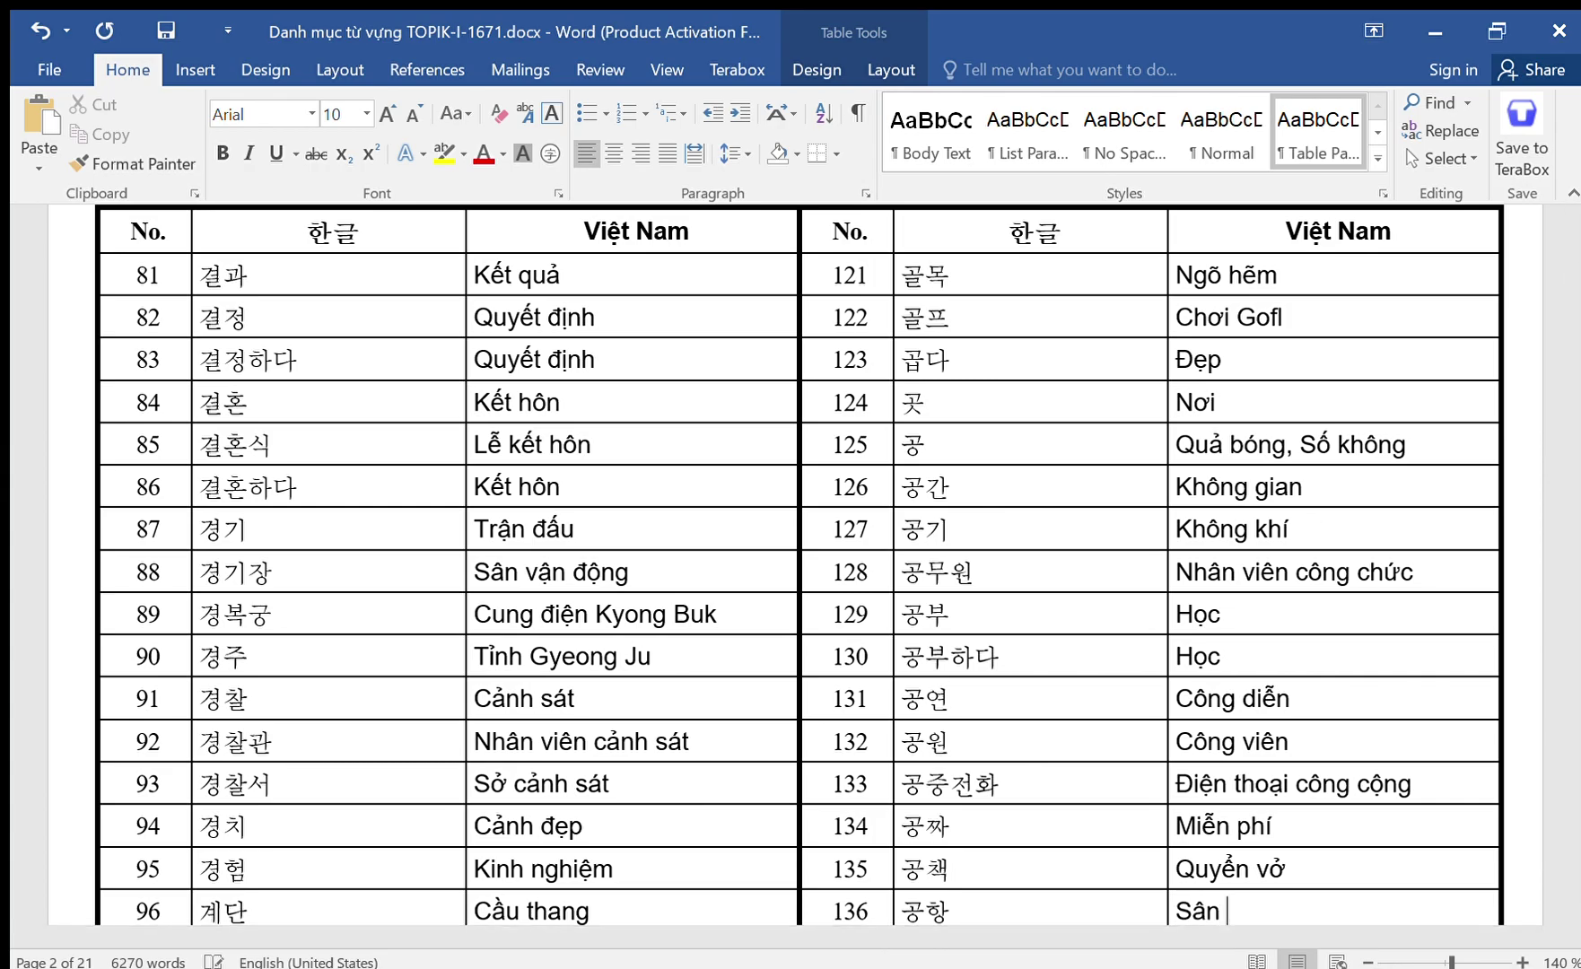
text( bay)
key(Down)
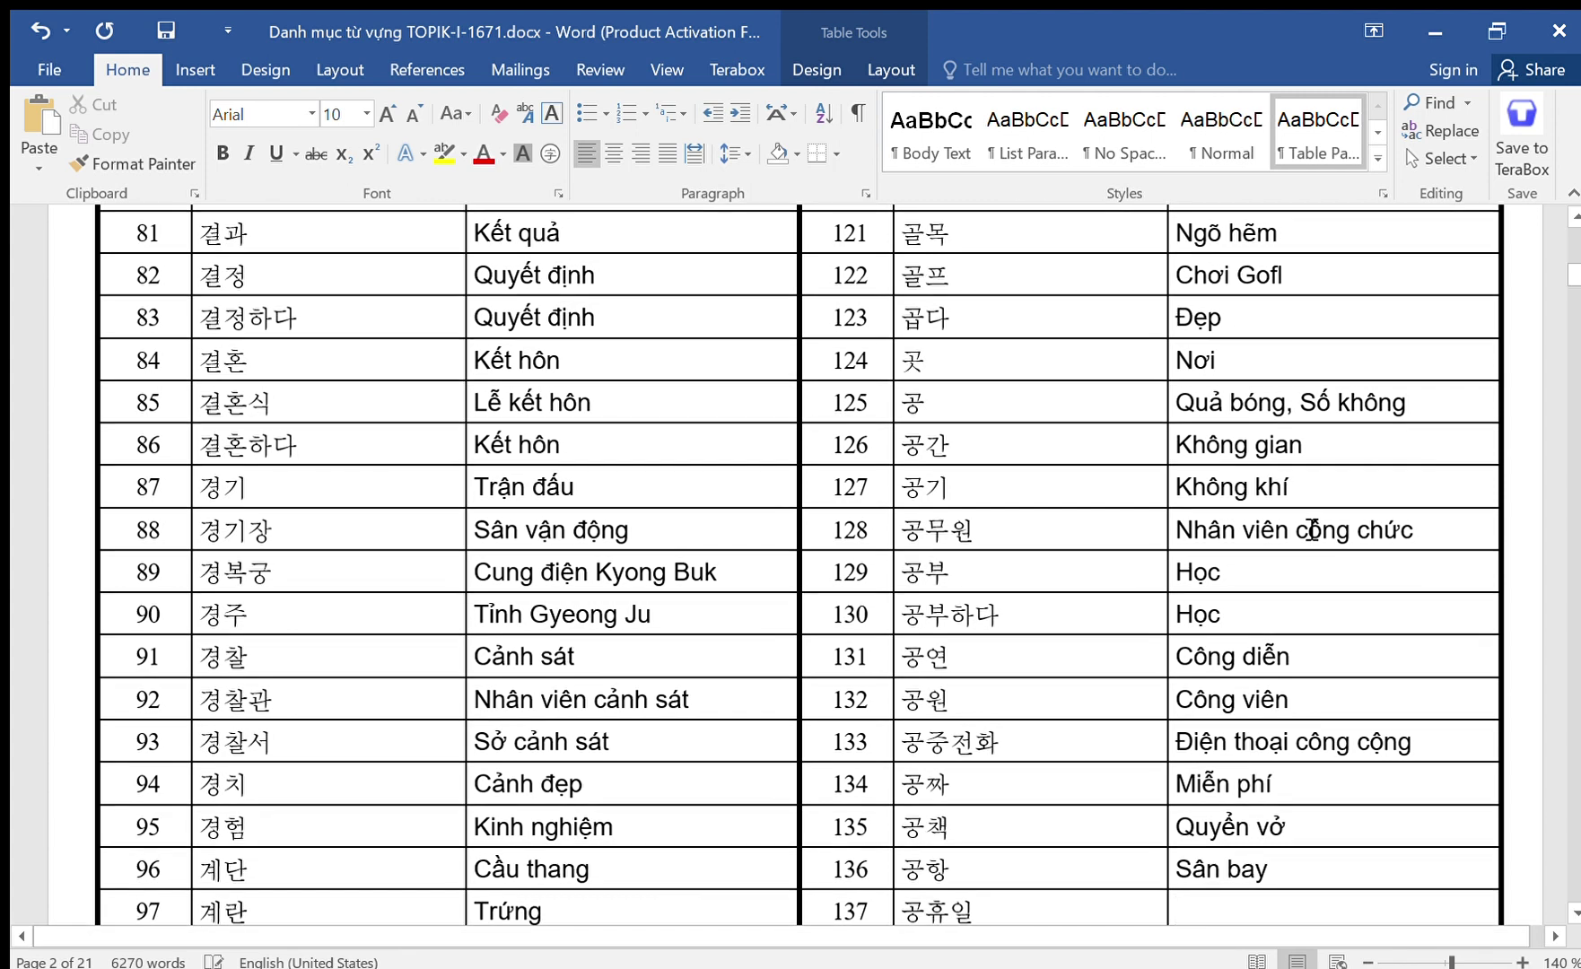
text(Ngày nghi)
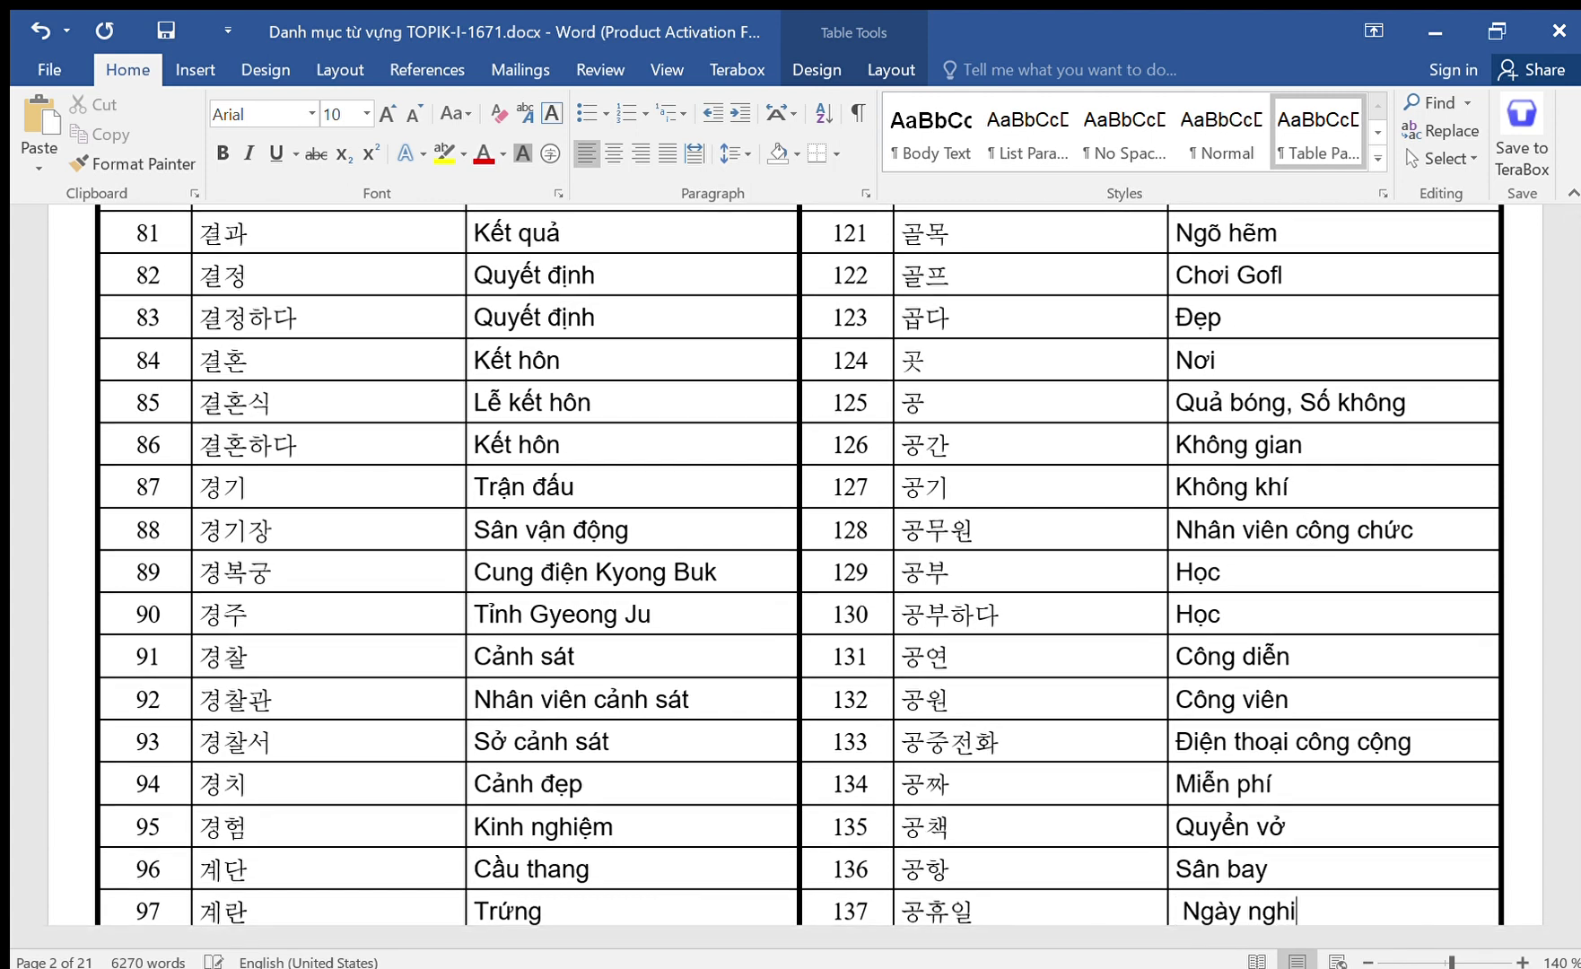
key(Down)
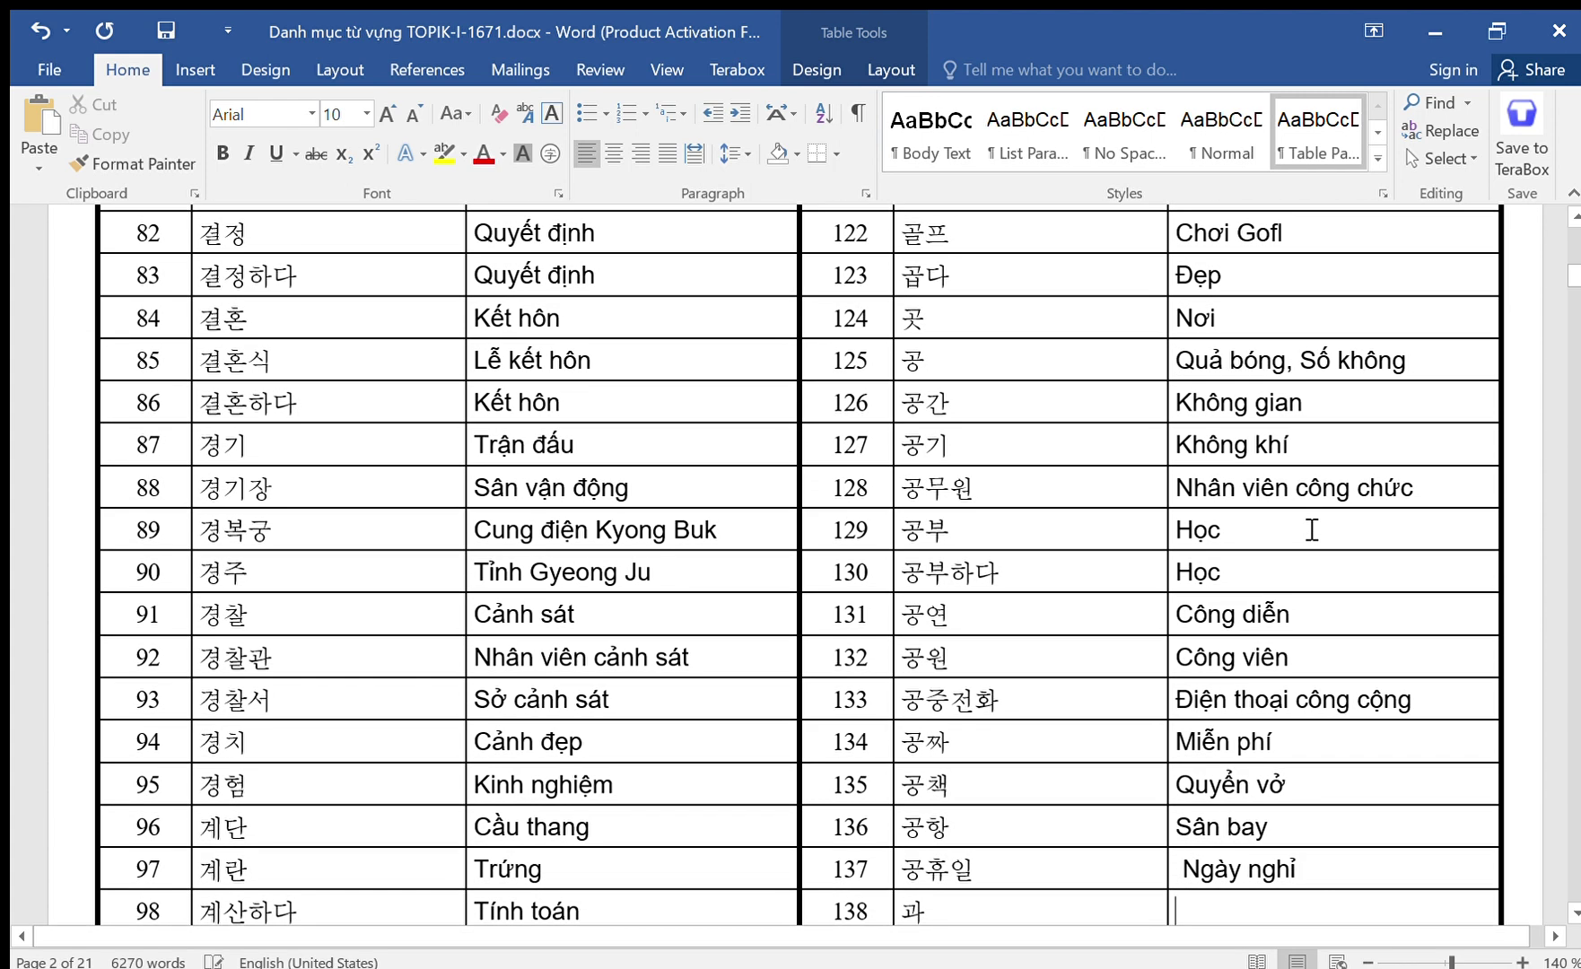
text(Bài,)
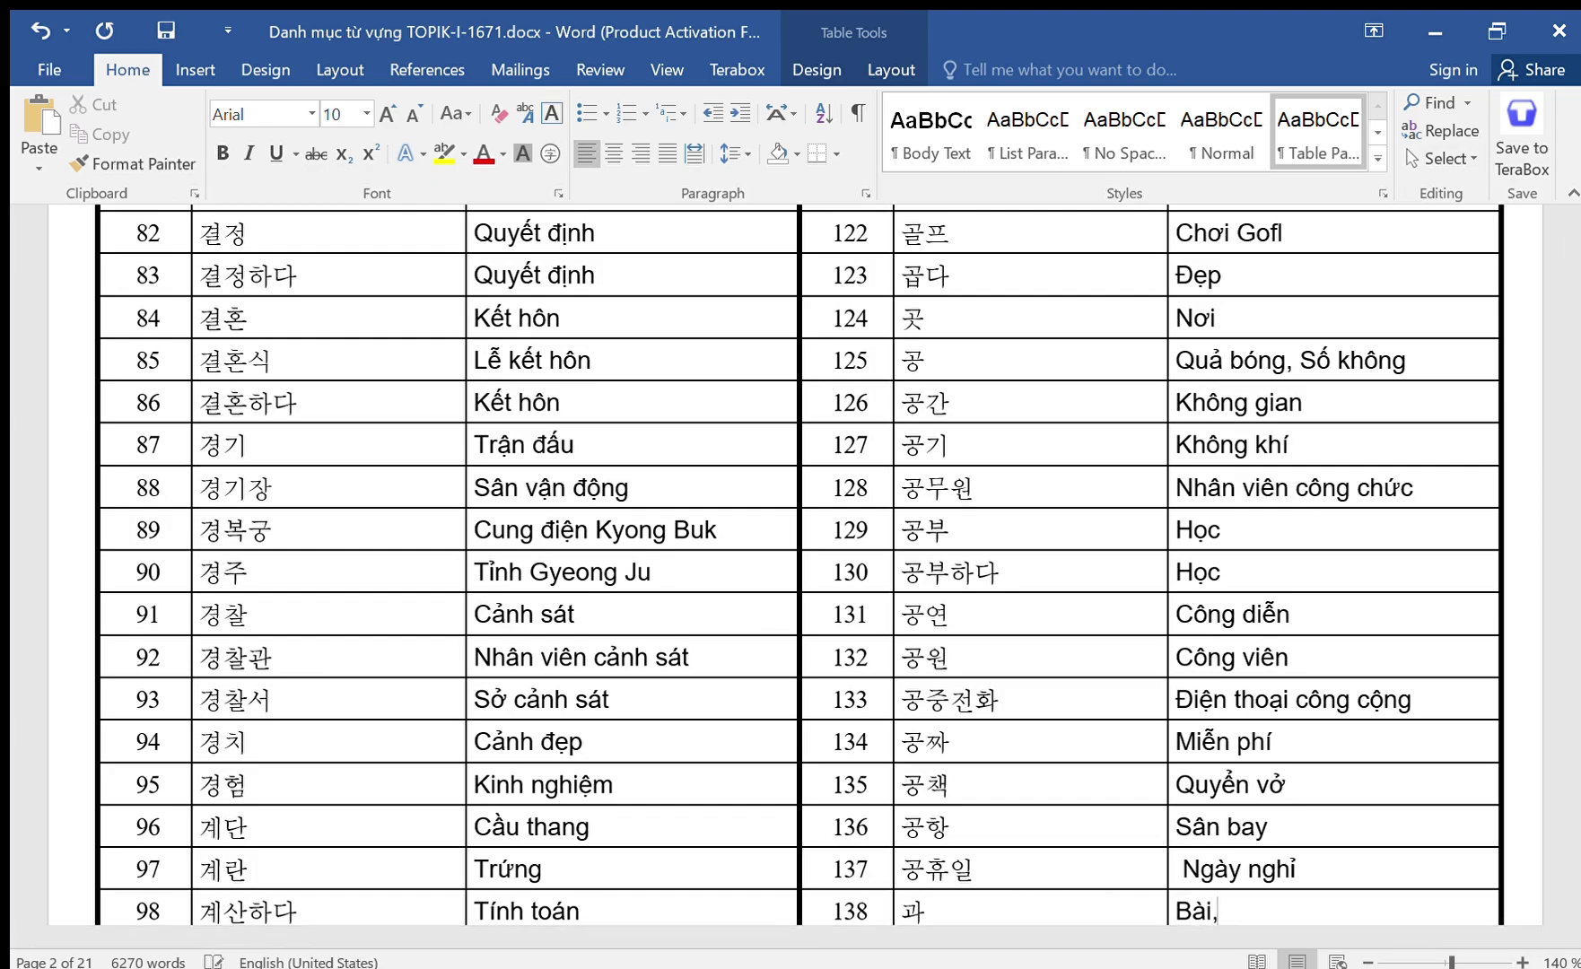
text( va)
key(BackSpace)
key(BackSpace)
key(BackSpace)
key(BackSpace)
key(BackSpace)
key(BackSpace)
key(BackSpace)
Translate 과 in row 138 as "Và" and 과거 in row 139 as "Quá khứ".
text(Và)
key(Down)
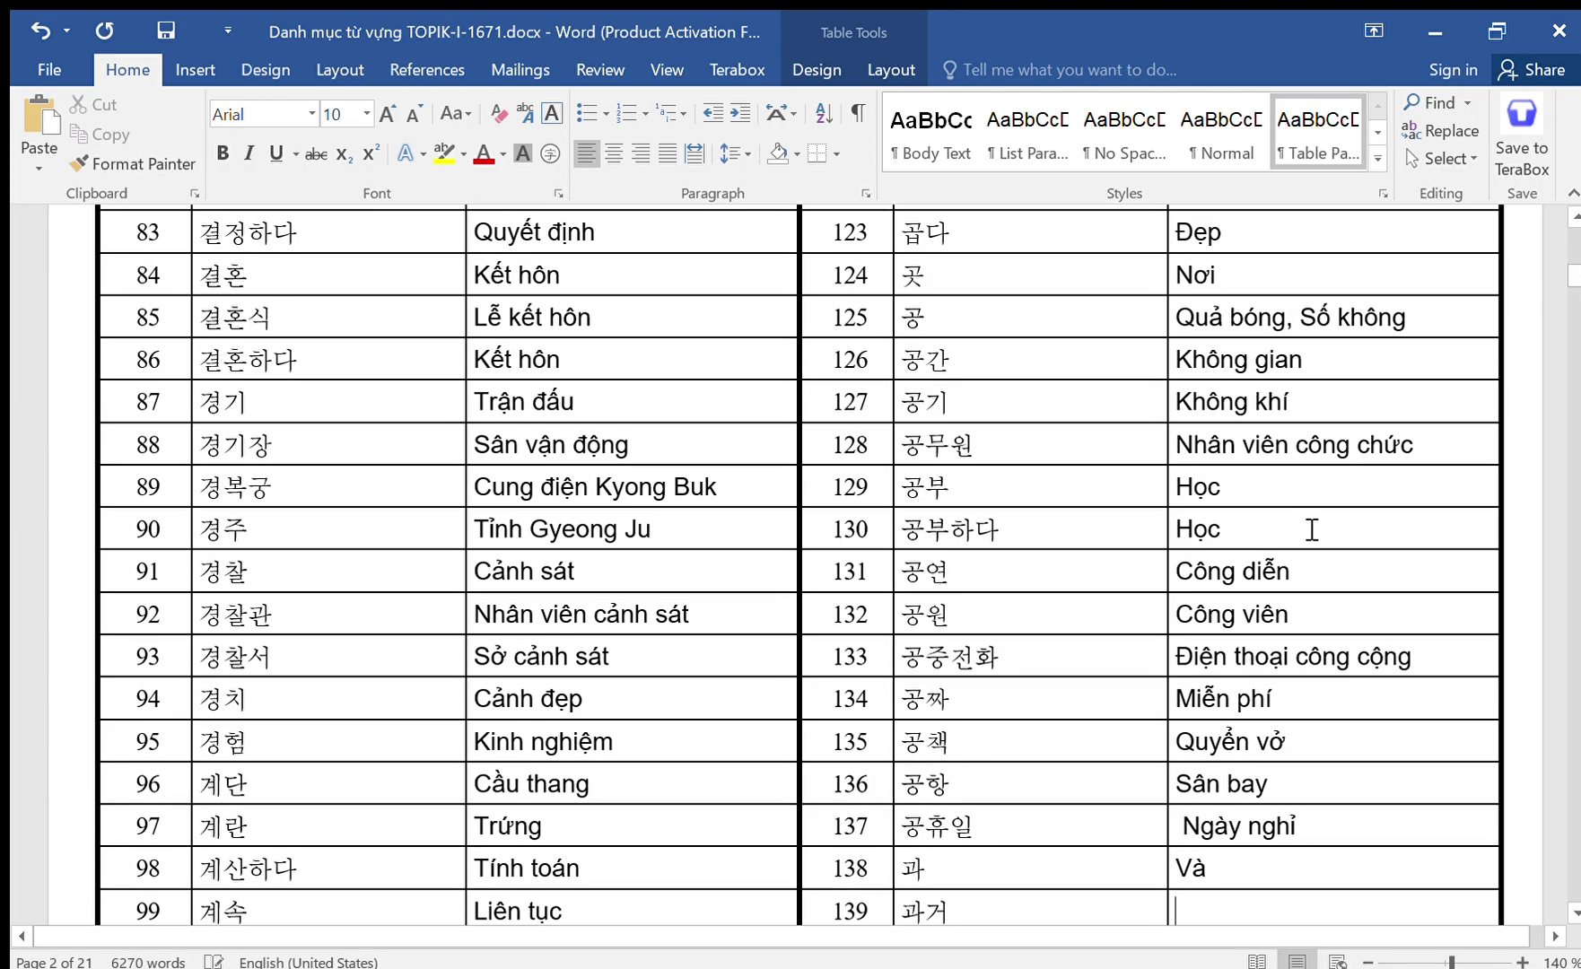
text(Quá )
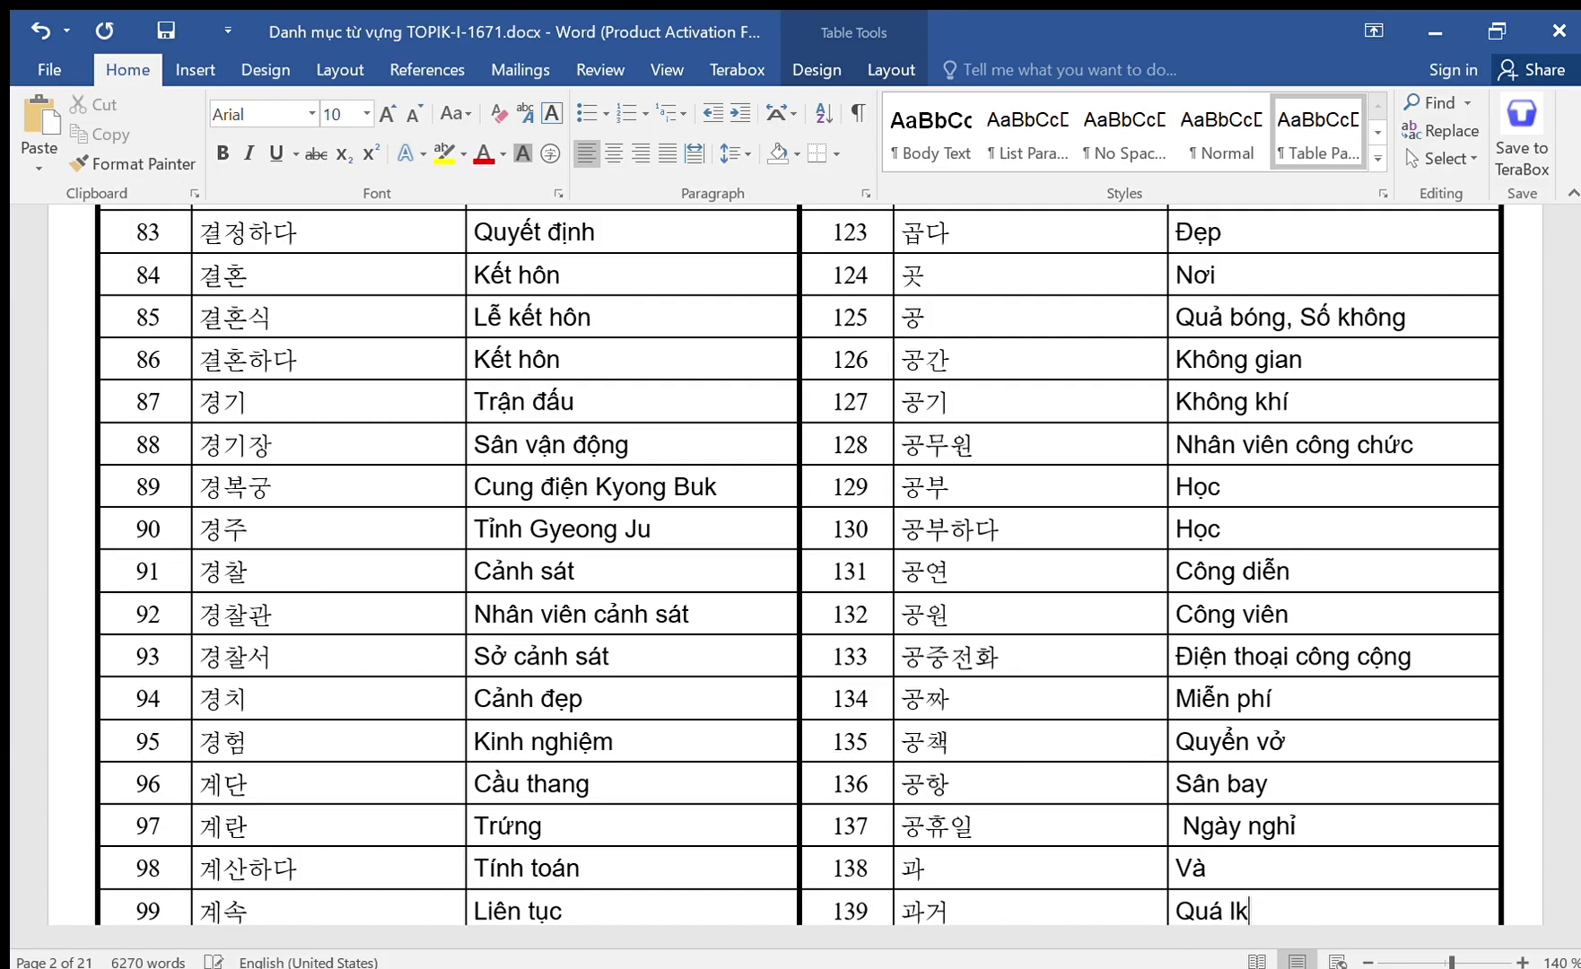
text(khứ)
key(Down)
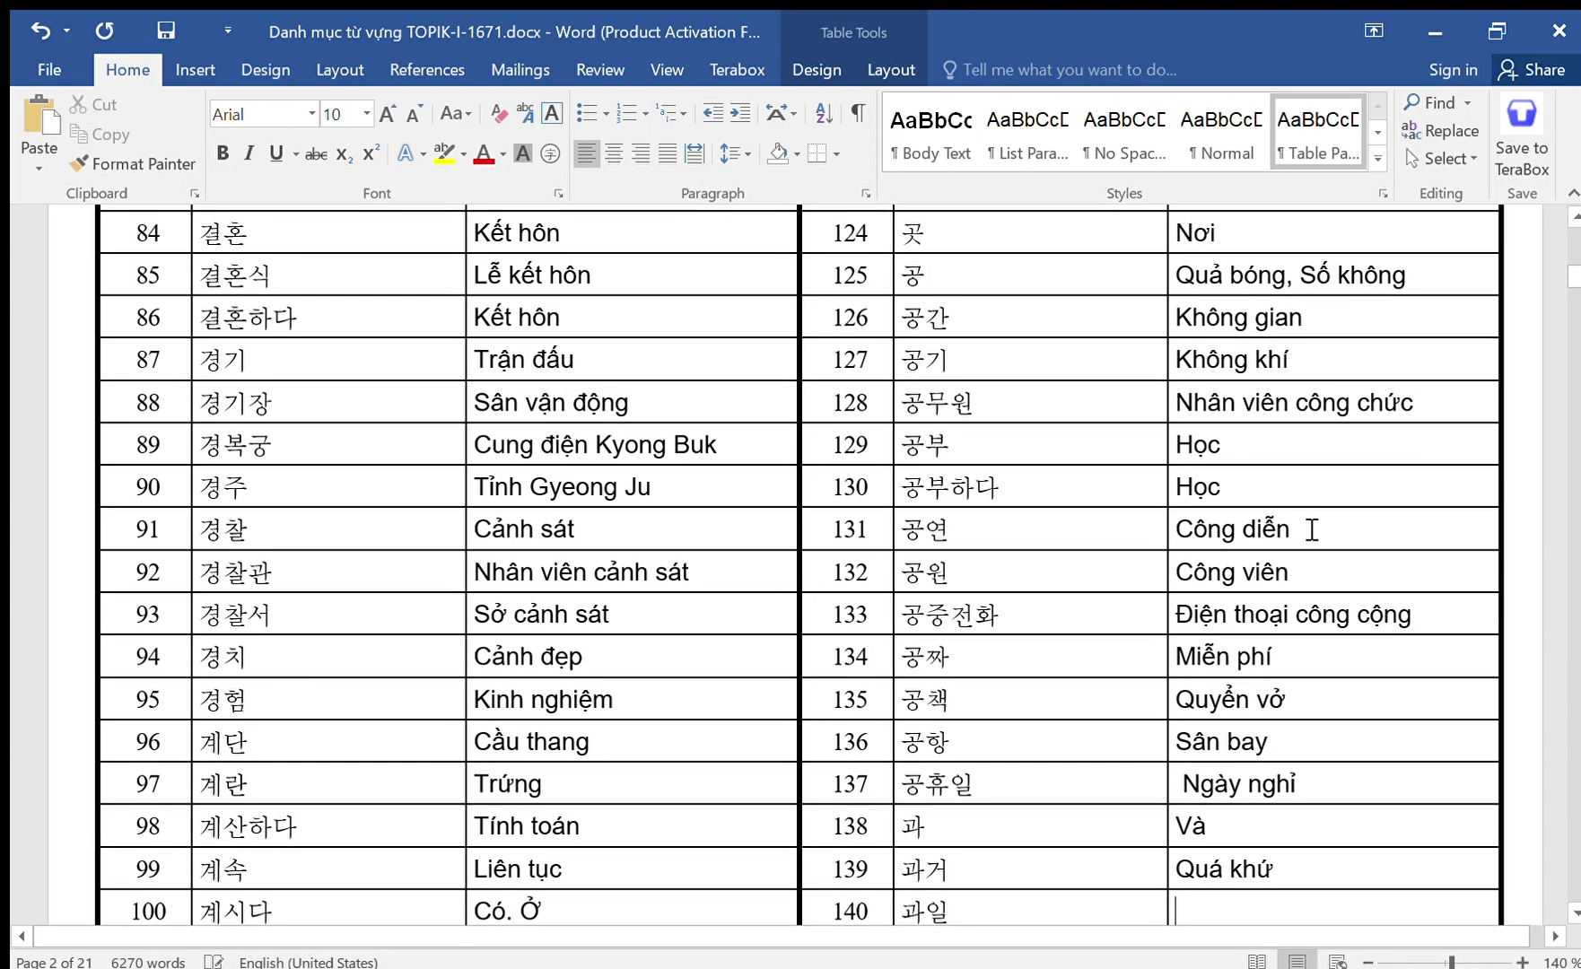
Enter "Hoa quả" as the meaning of 과일 in row 140 and "Bánh" for 과자 in row 141.
text(Hoa quả)
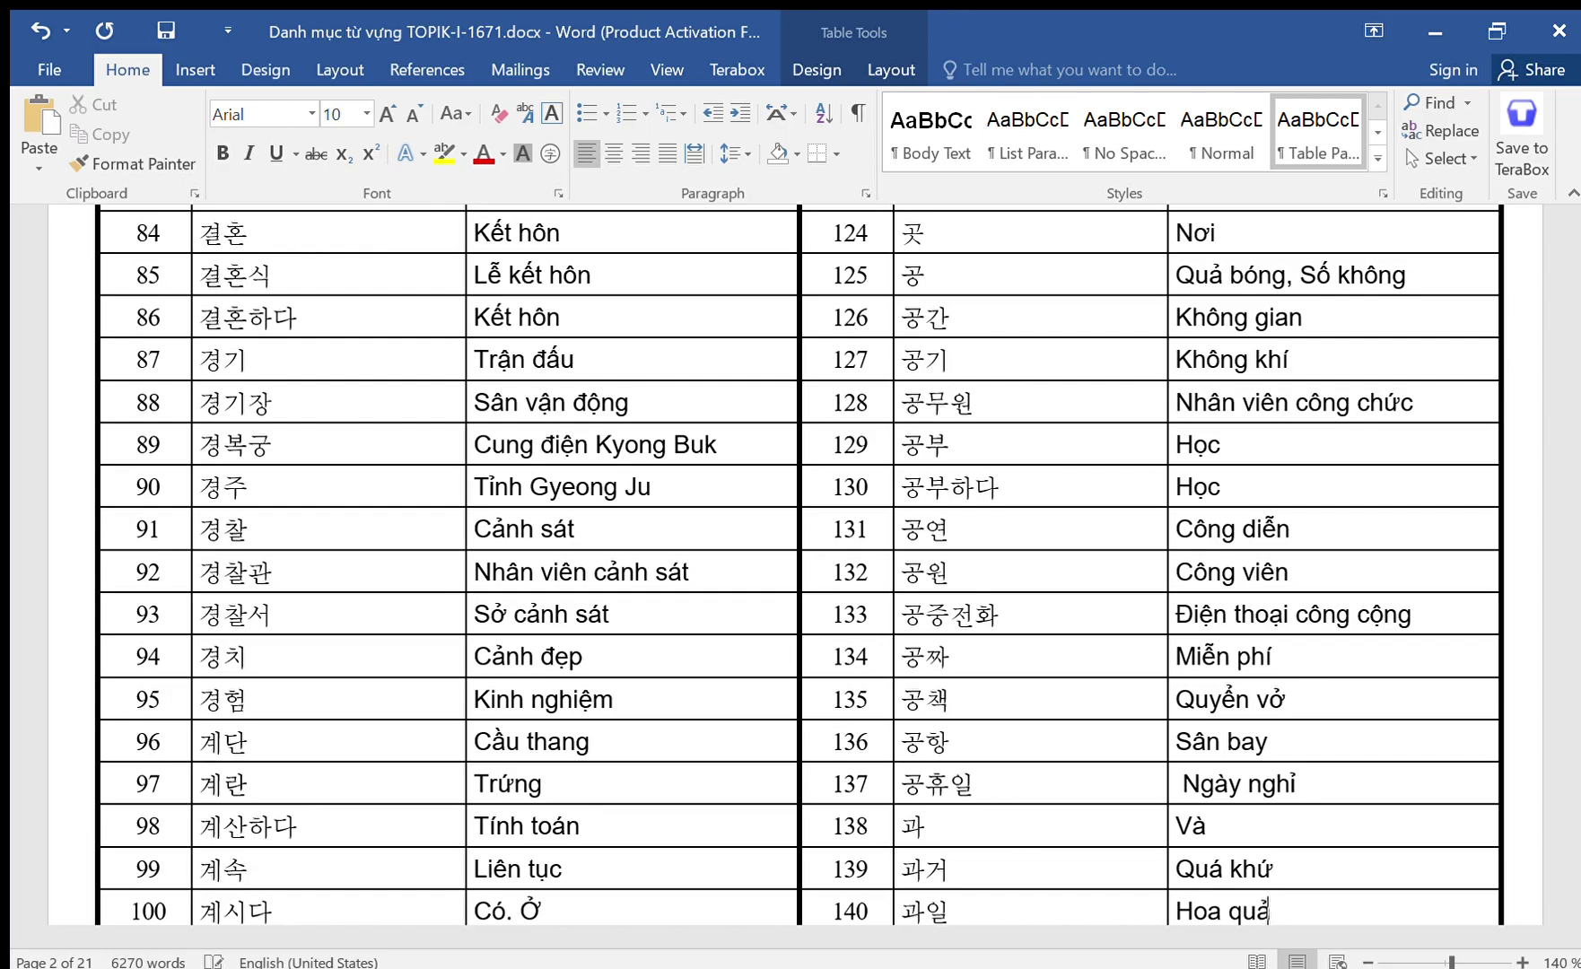
key(Down)
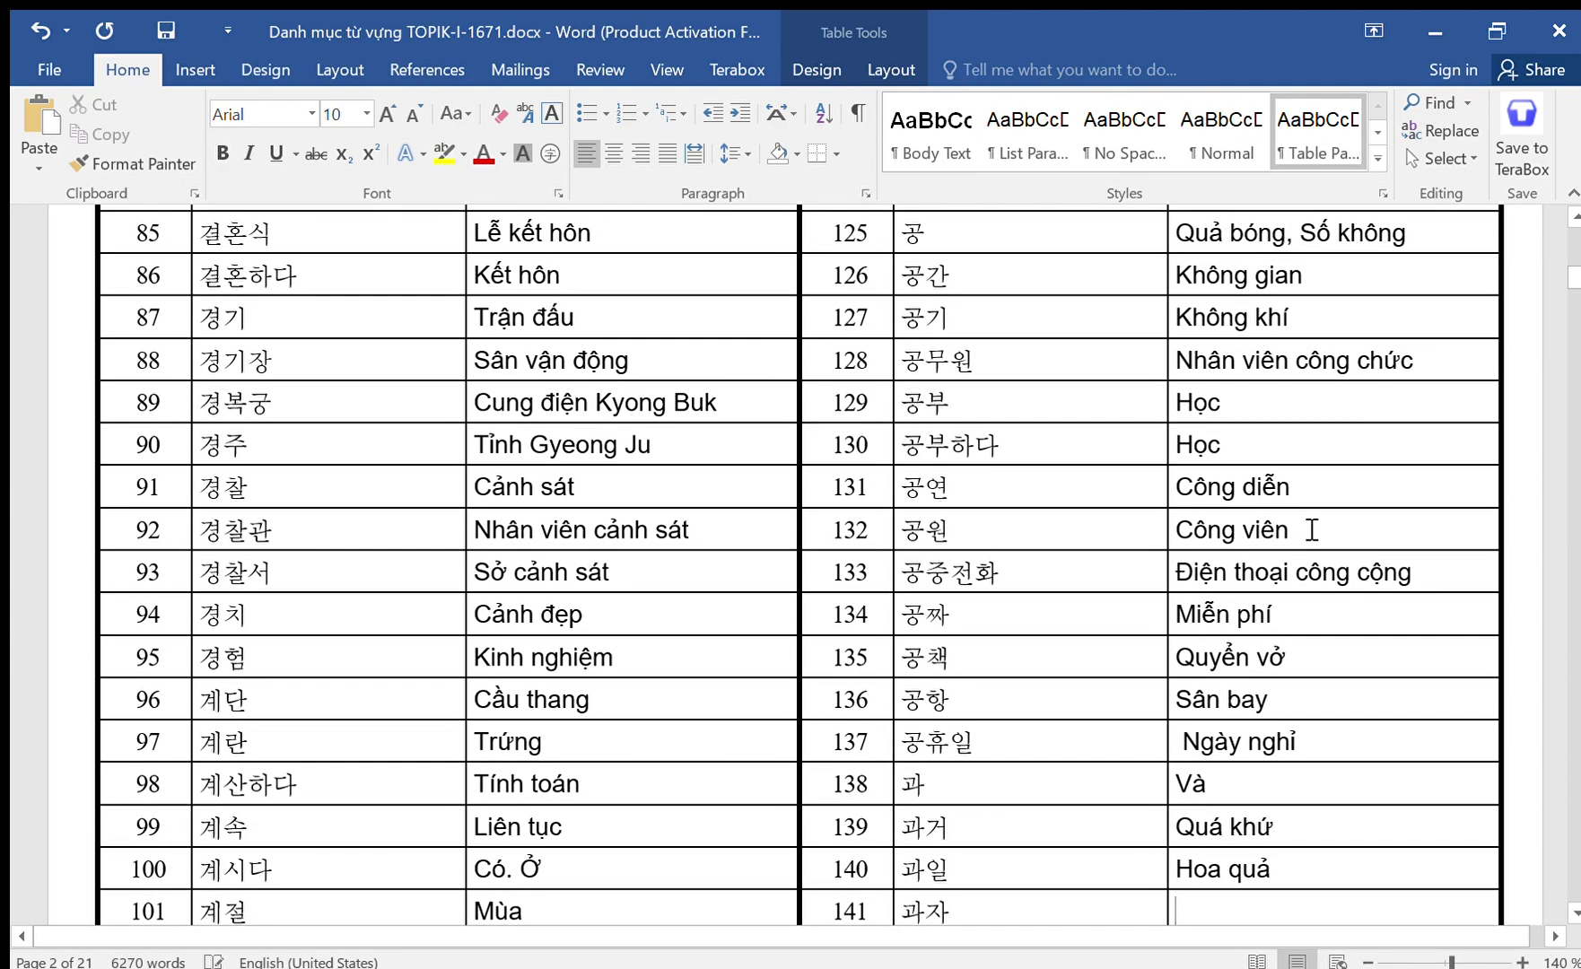
text(Bánh)
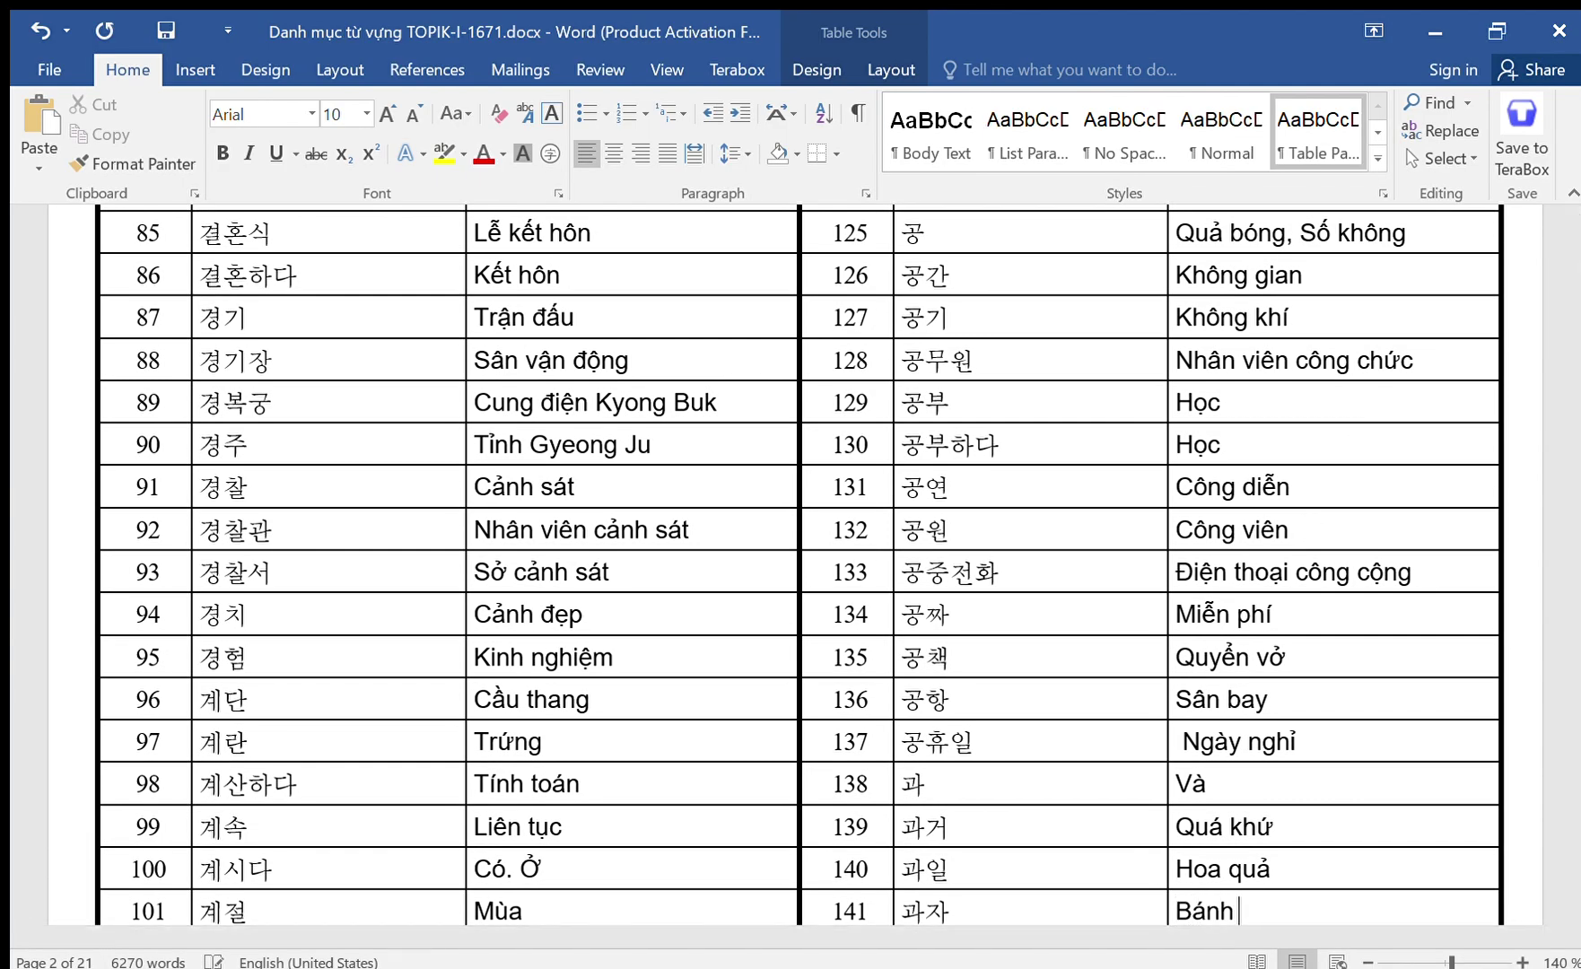
key(Down)
Translate 과학 in row 142 as "Khoa học" and 관계 in row 143 as "Quan hệ".
text(Khoa học)
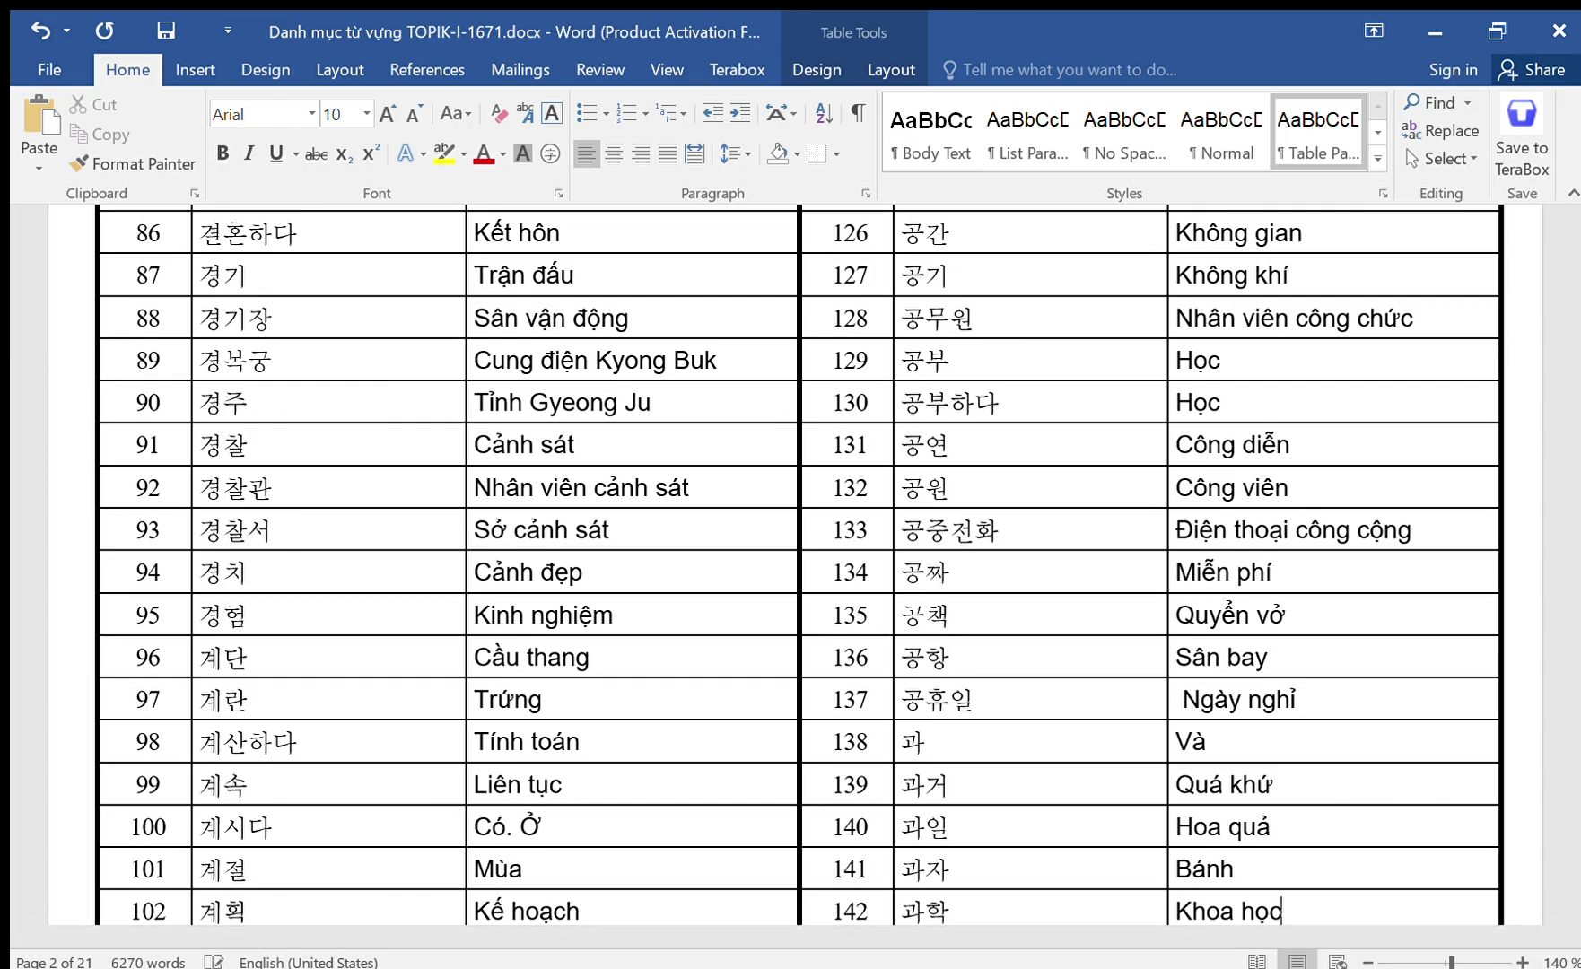
key(Down)
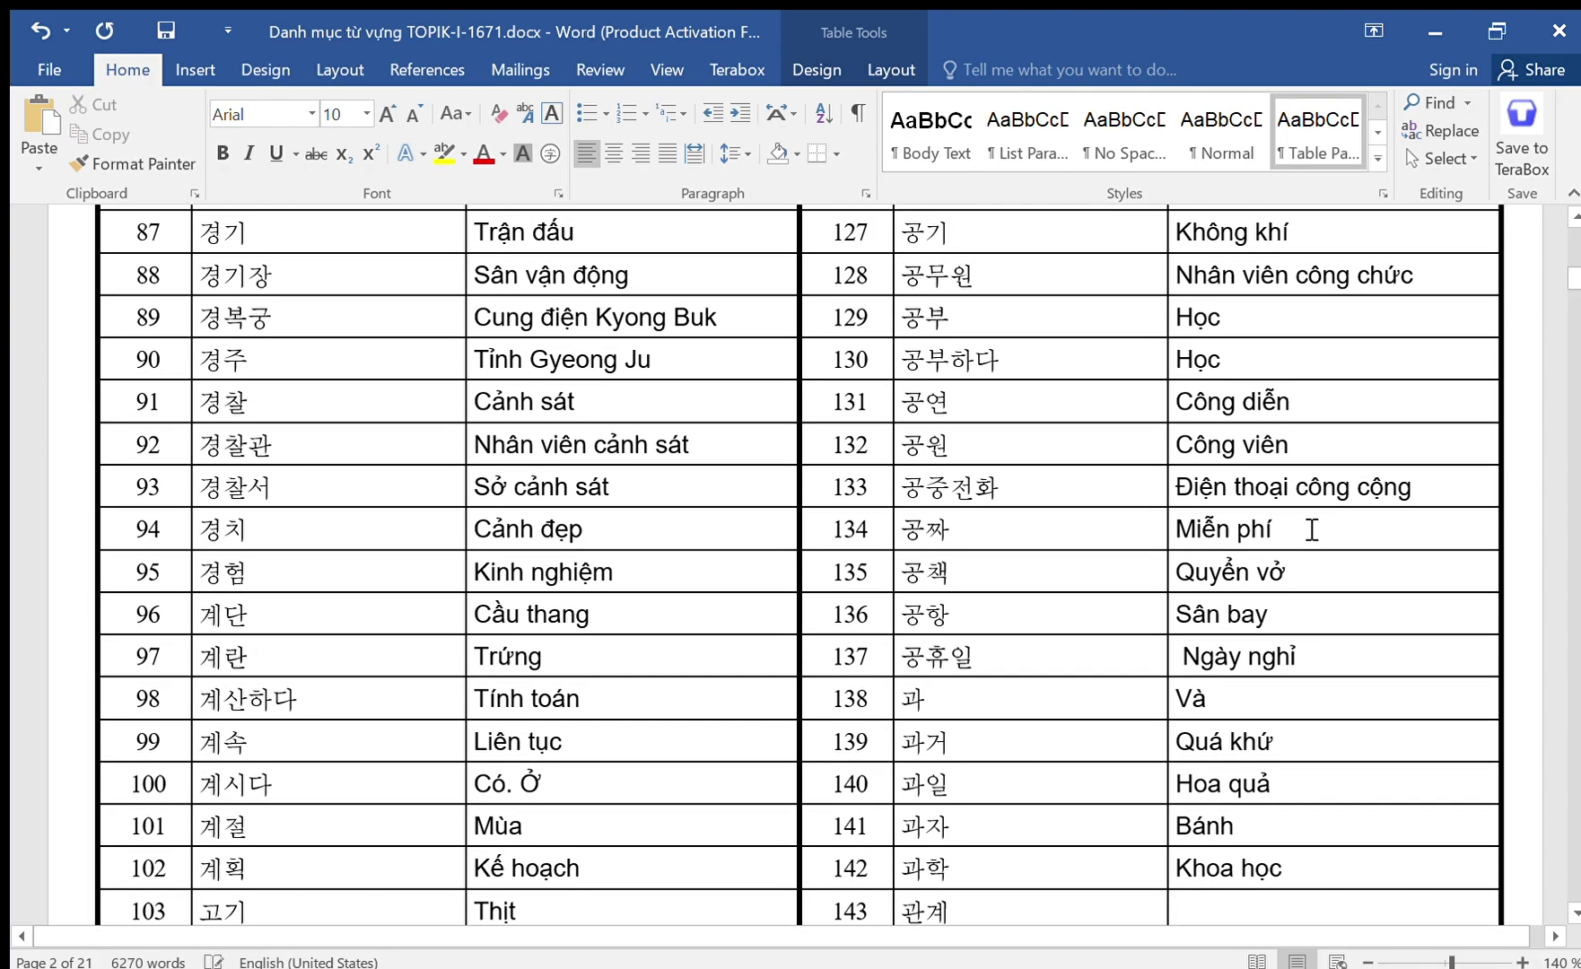
text(Quân)
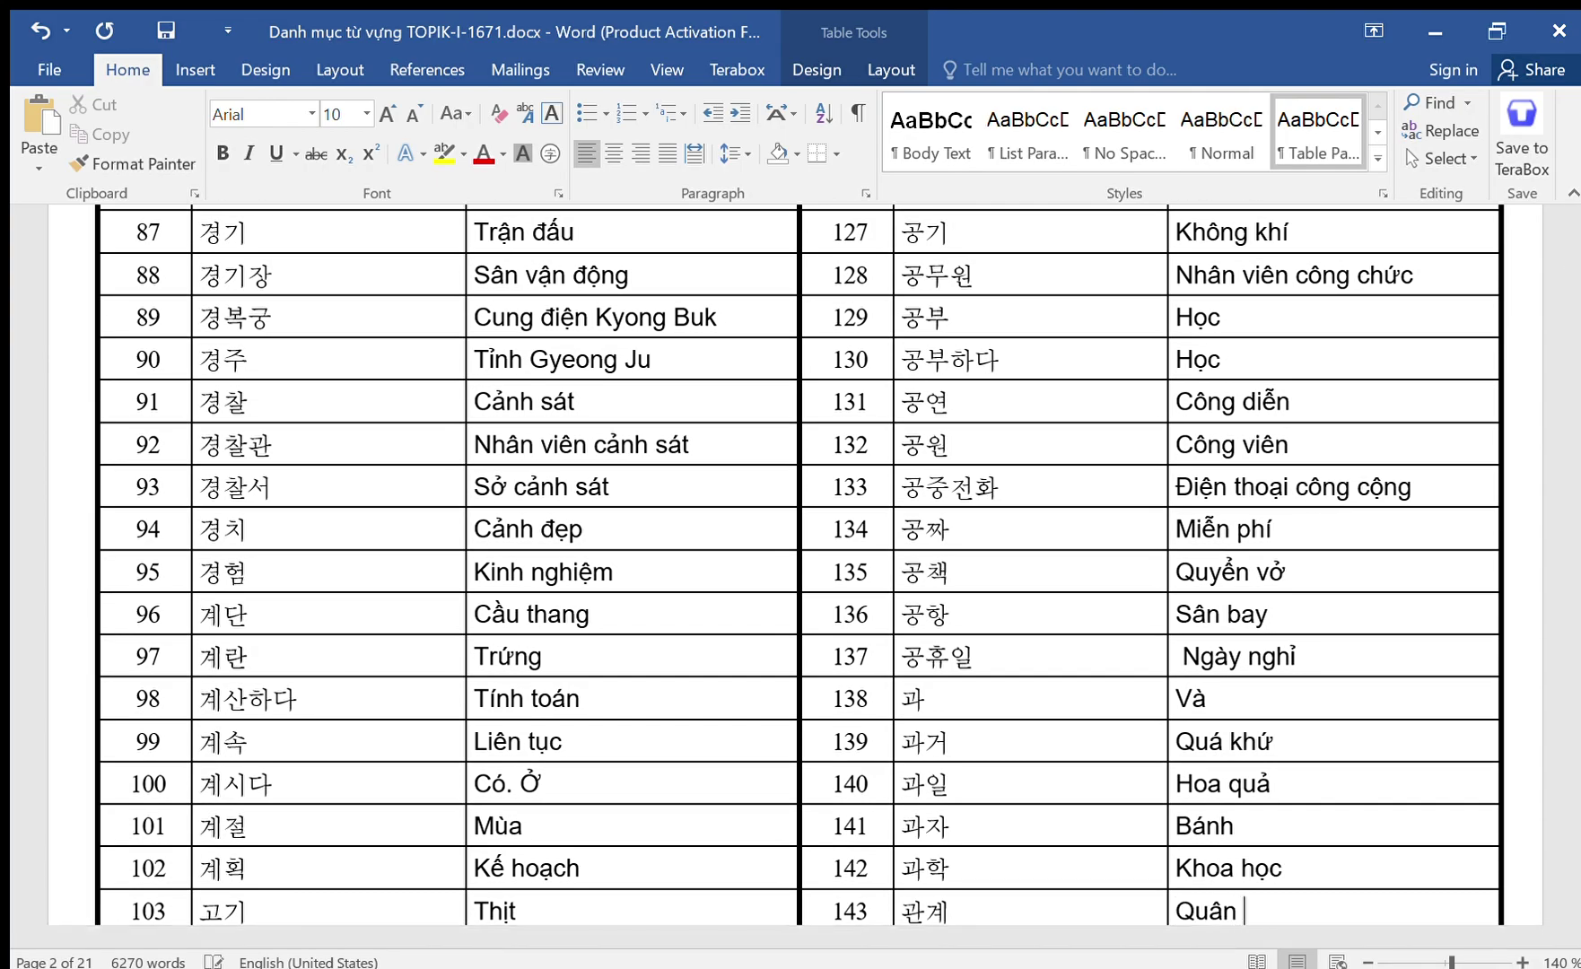
key(BackSpace)
key(BackSpace)
key(BackSpace)
text(an hệ)
key(Down)
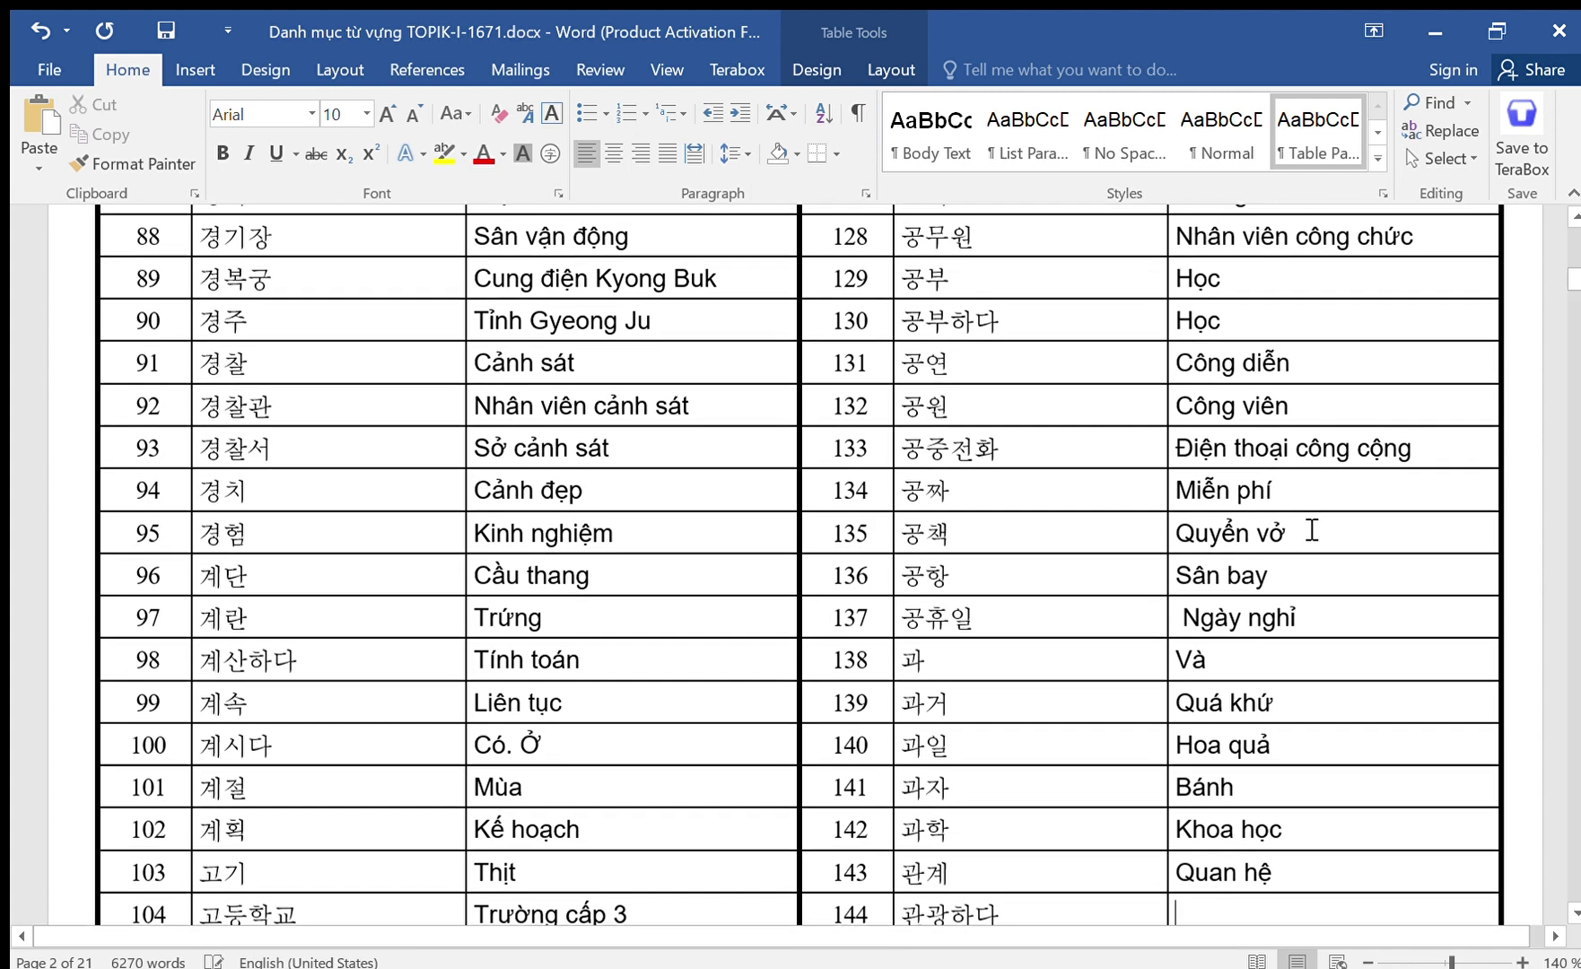
Enter "Tham quan du lịch" as the Vietnamese meaning of 관광하다 in row 144.
text(T)
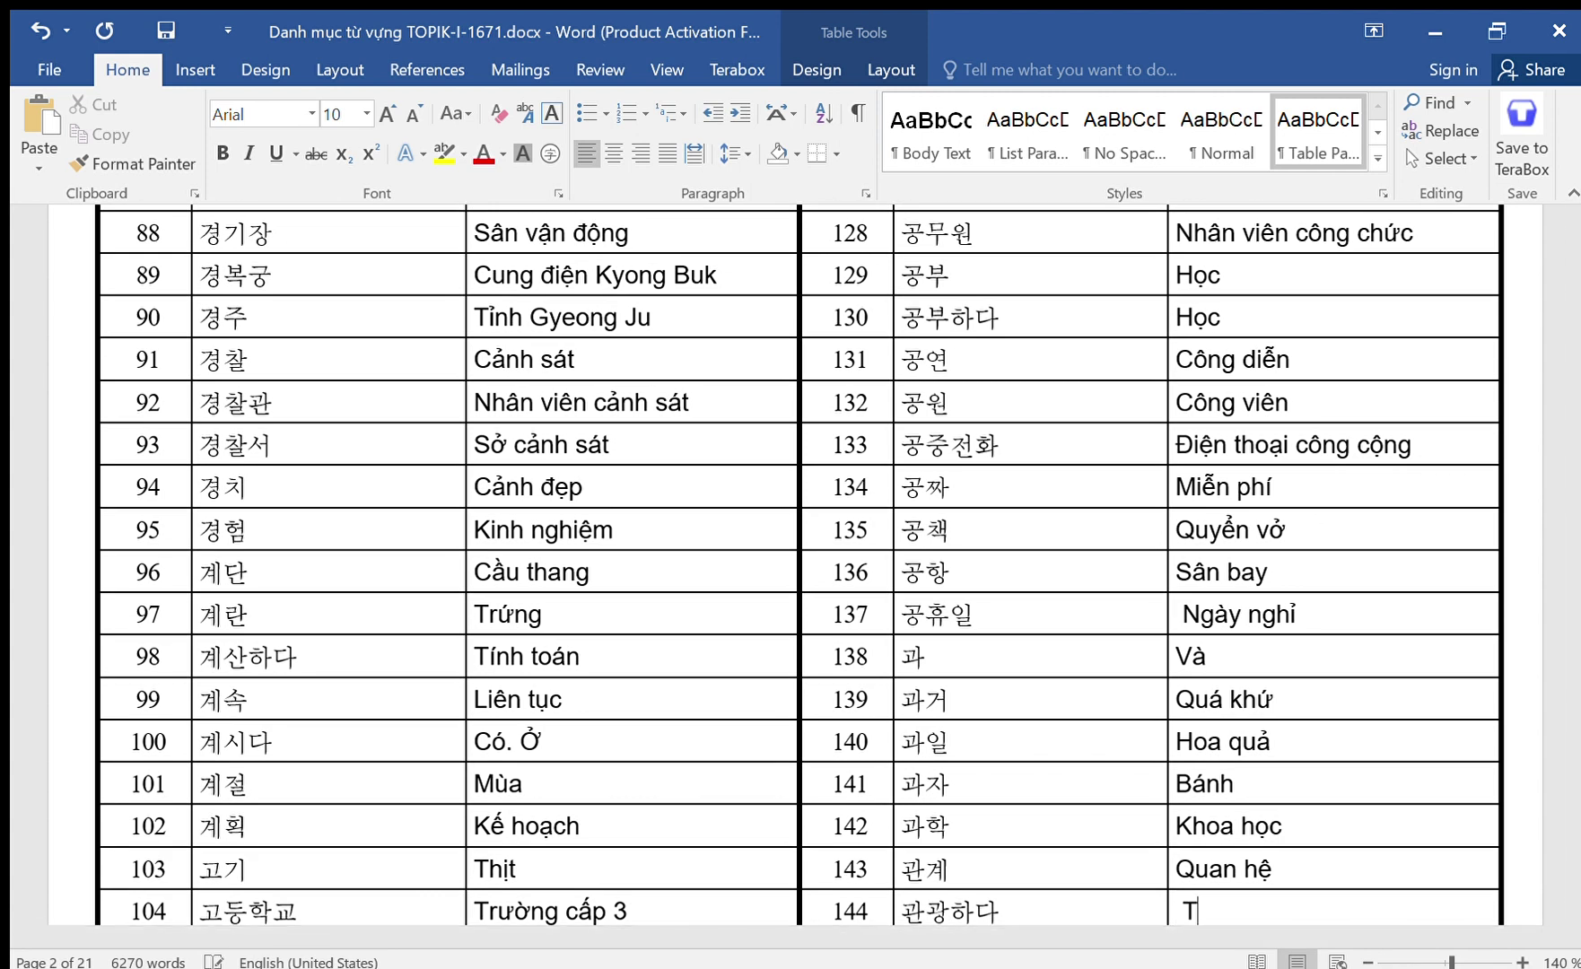
text(ham quan du)
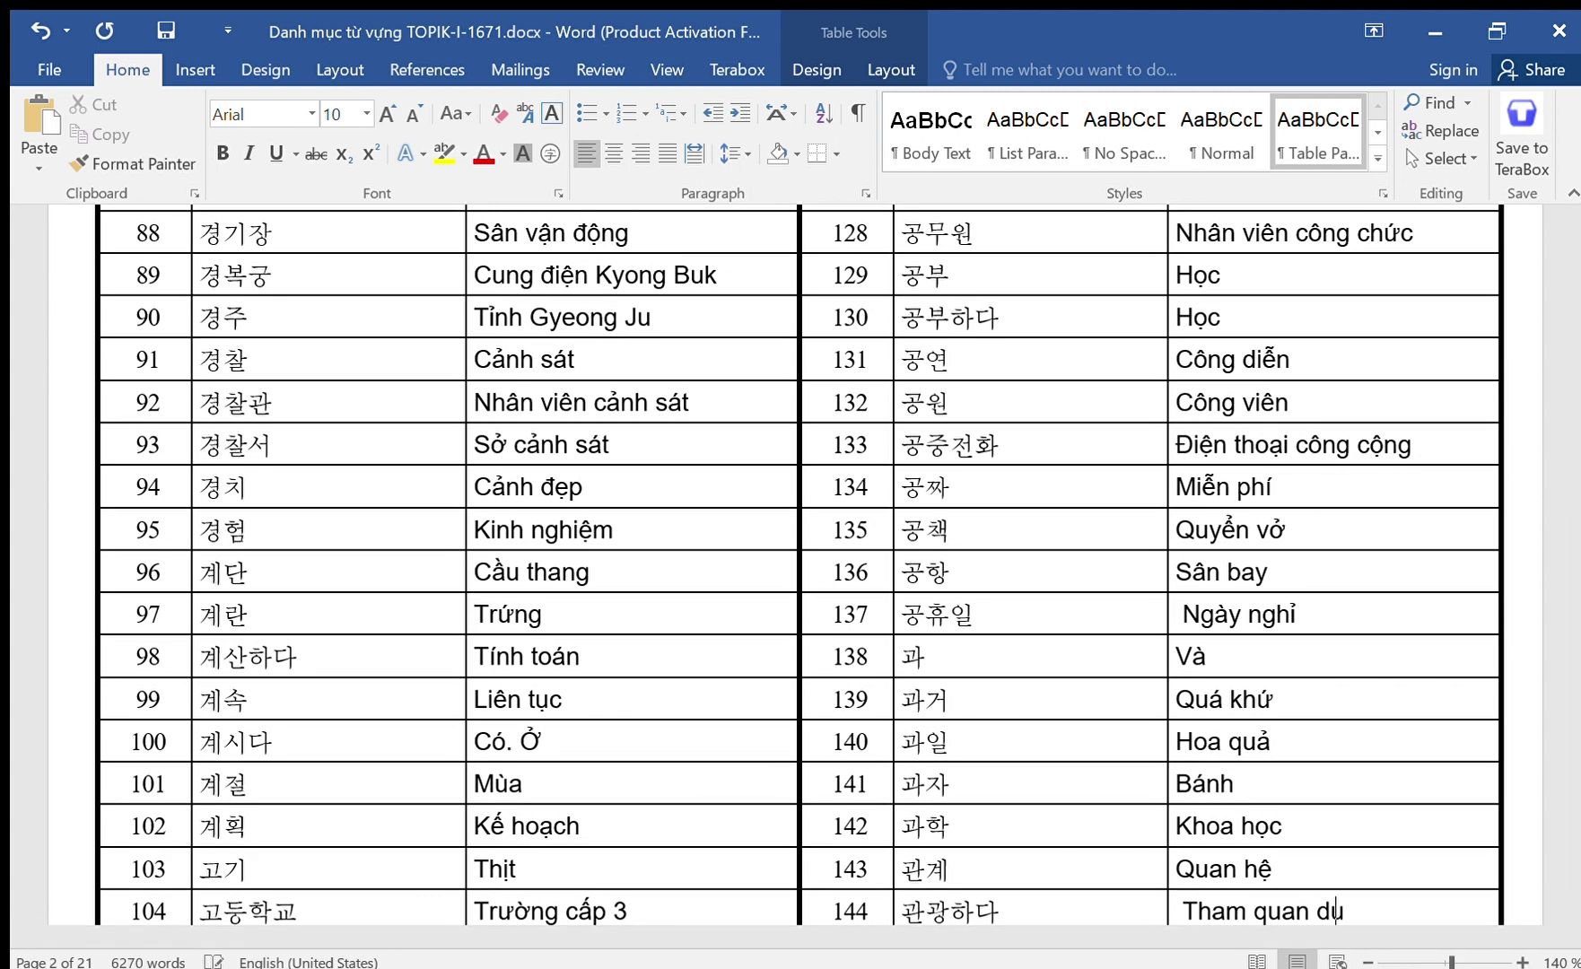
text( lichj)
key(Down)
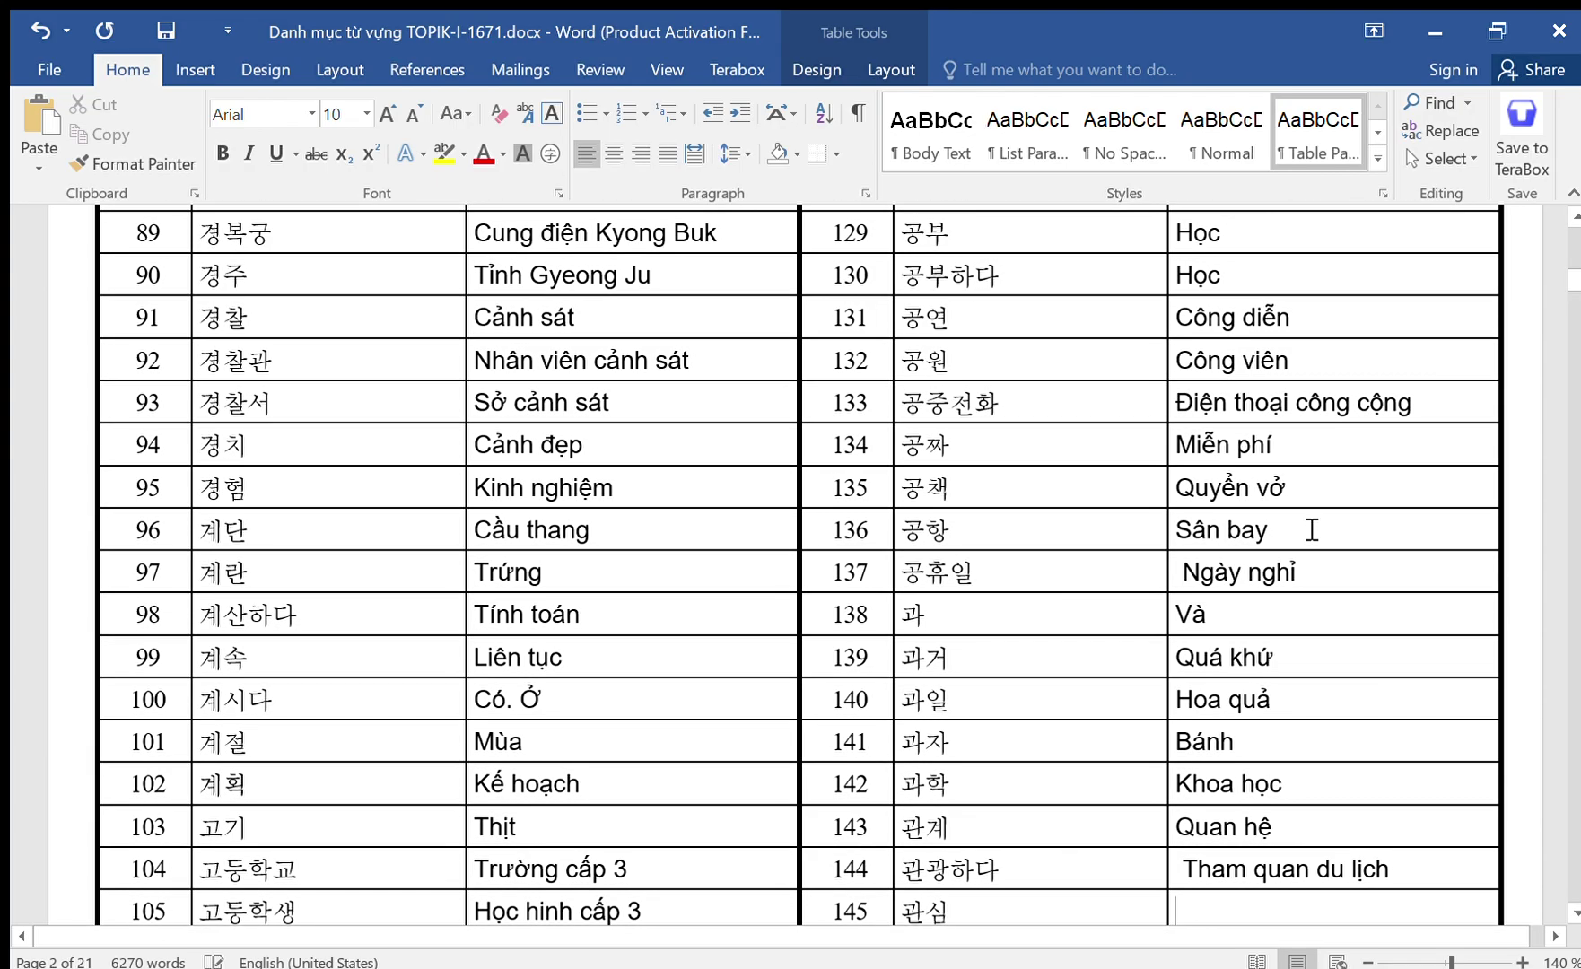
Translate 관심 in row 145 as "Quan tâm" and 광고 in row 146 as "Quảng cao".
text(Quan )
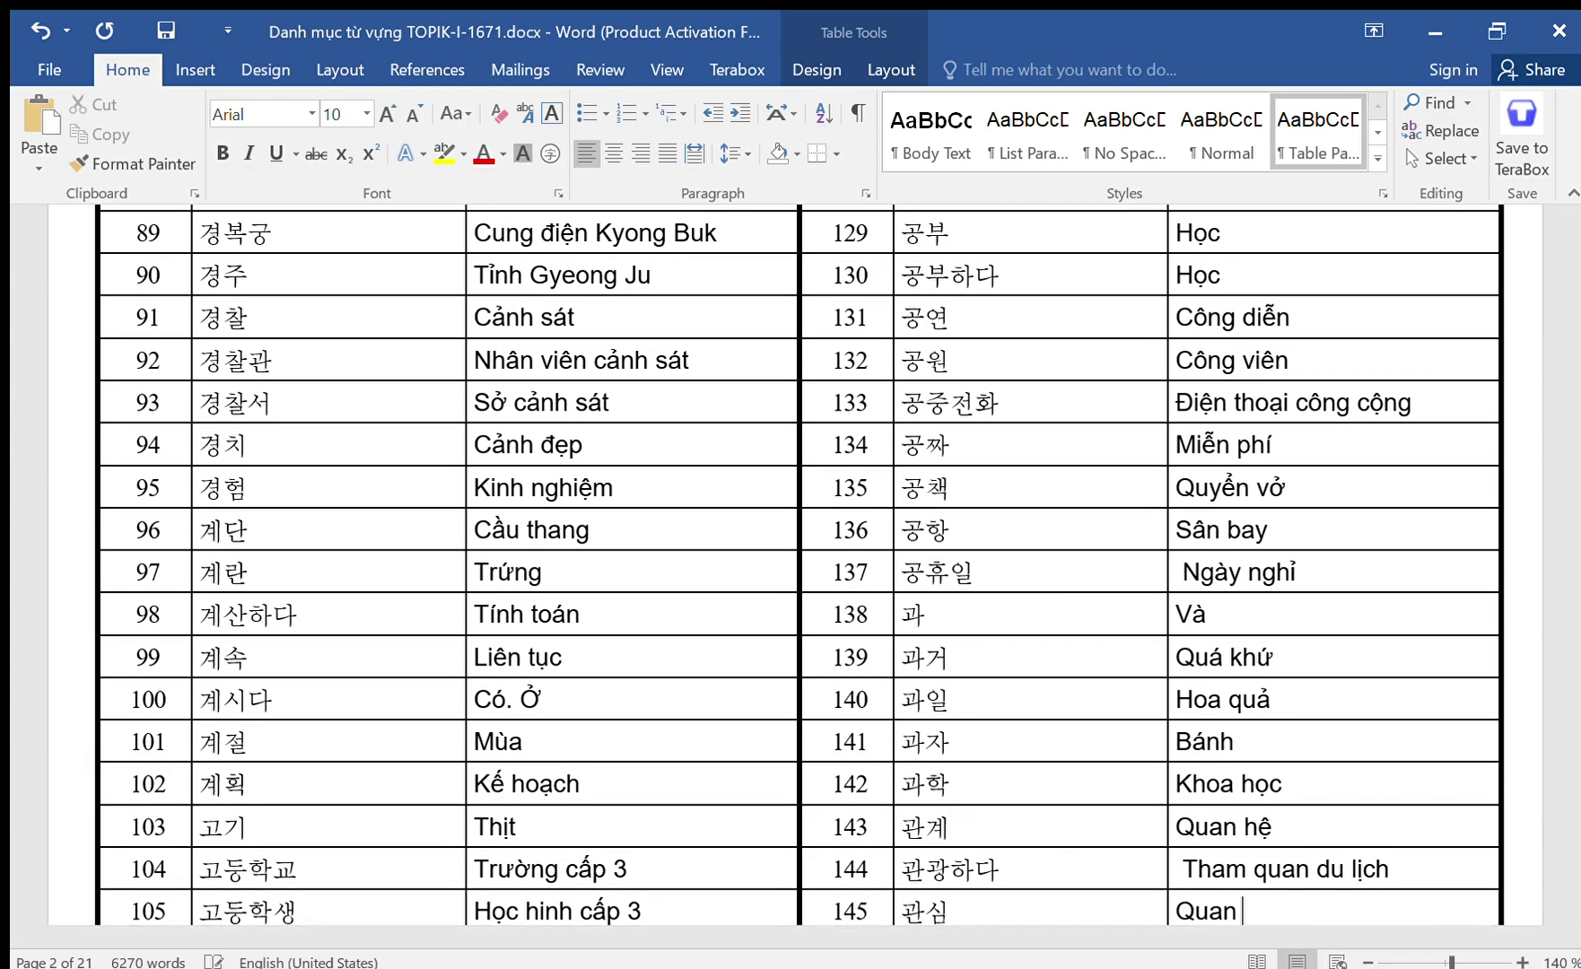
text(tâm)
key(Down)
text(Quảng cao)
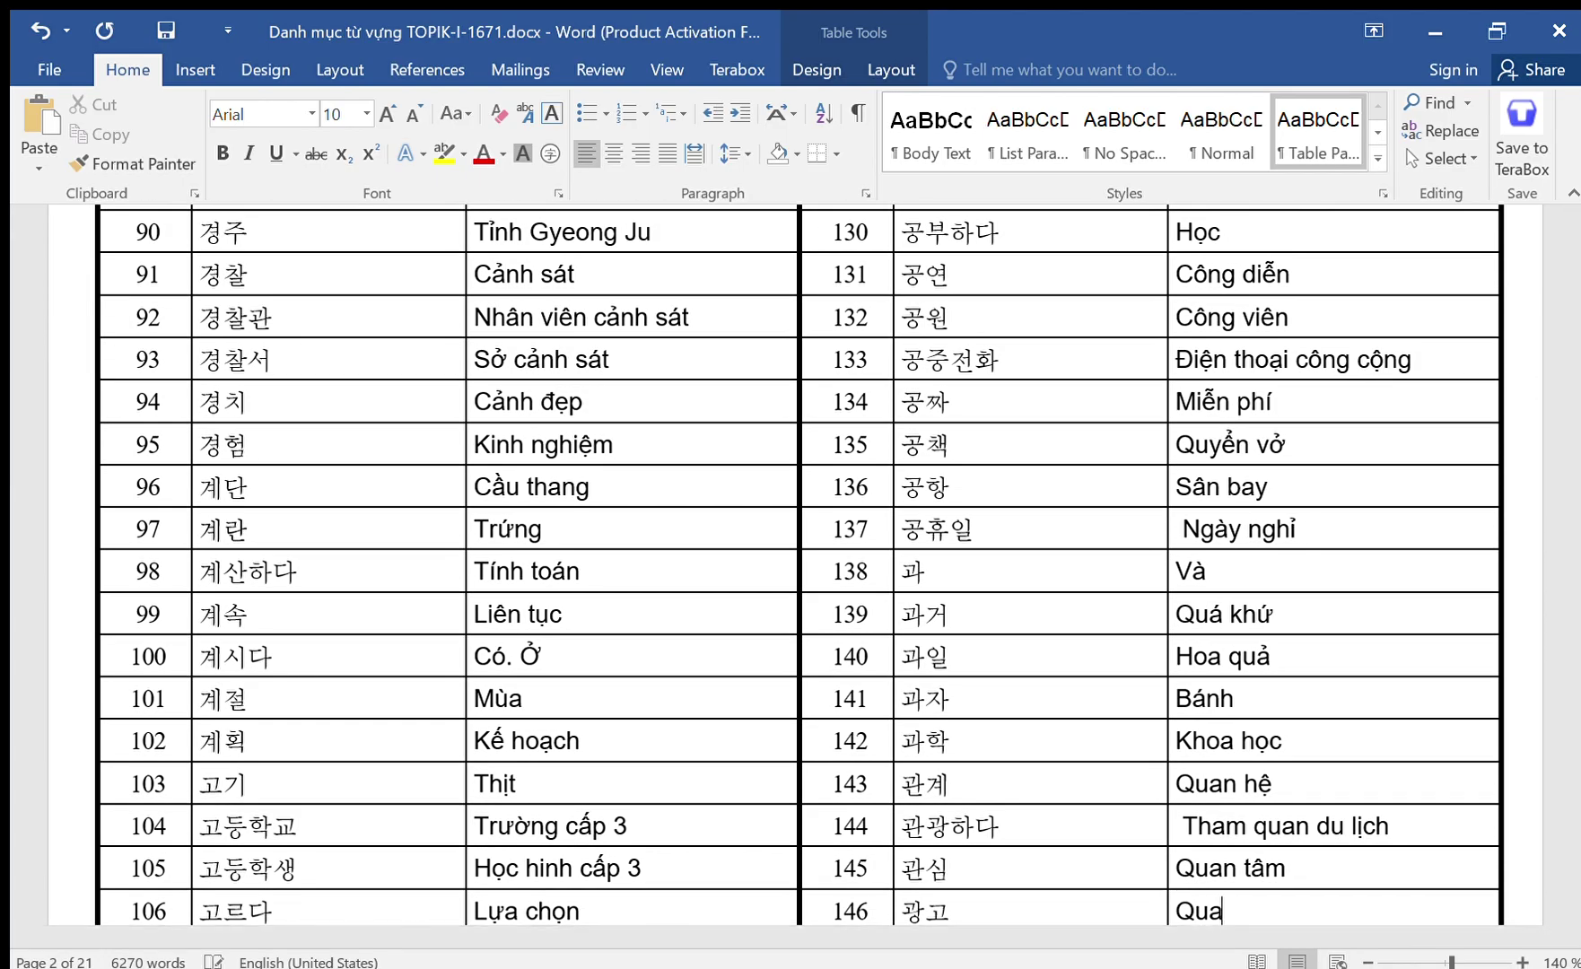
key(Down)
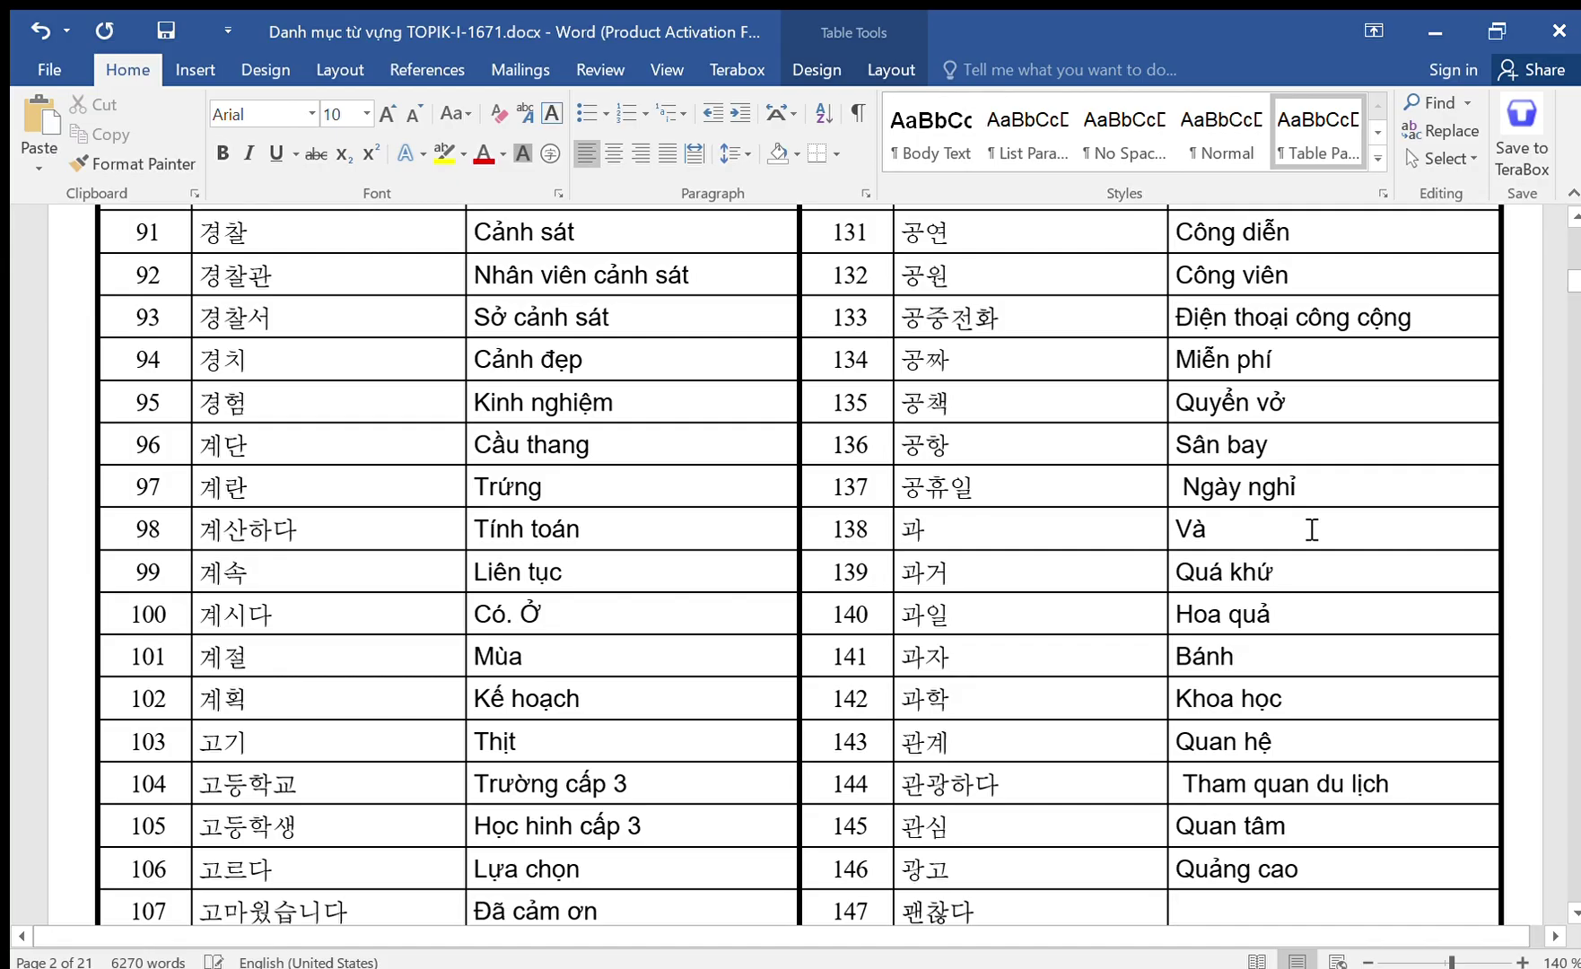
Enter "Không sao" as the Vietnamese meaning of both 괜찮다 in row 147 and 괜찮습니다 in row 148.
text(Không sa)
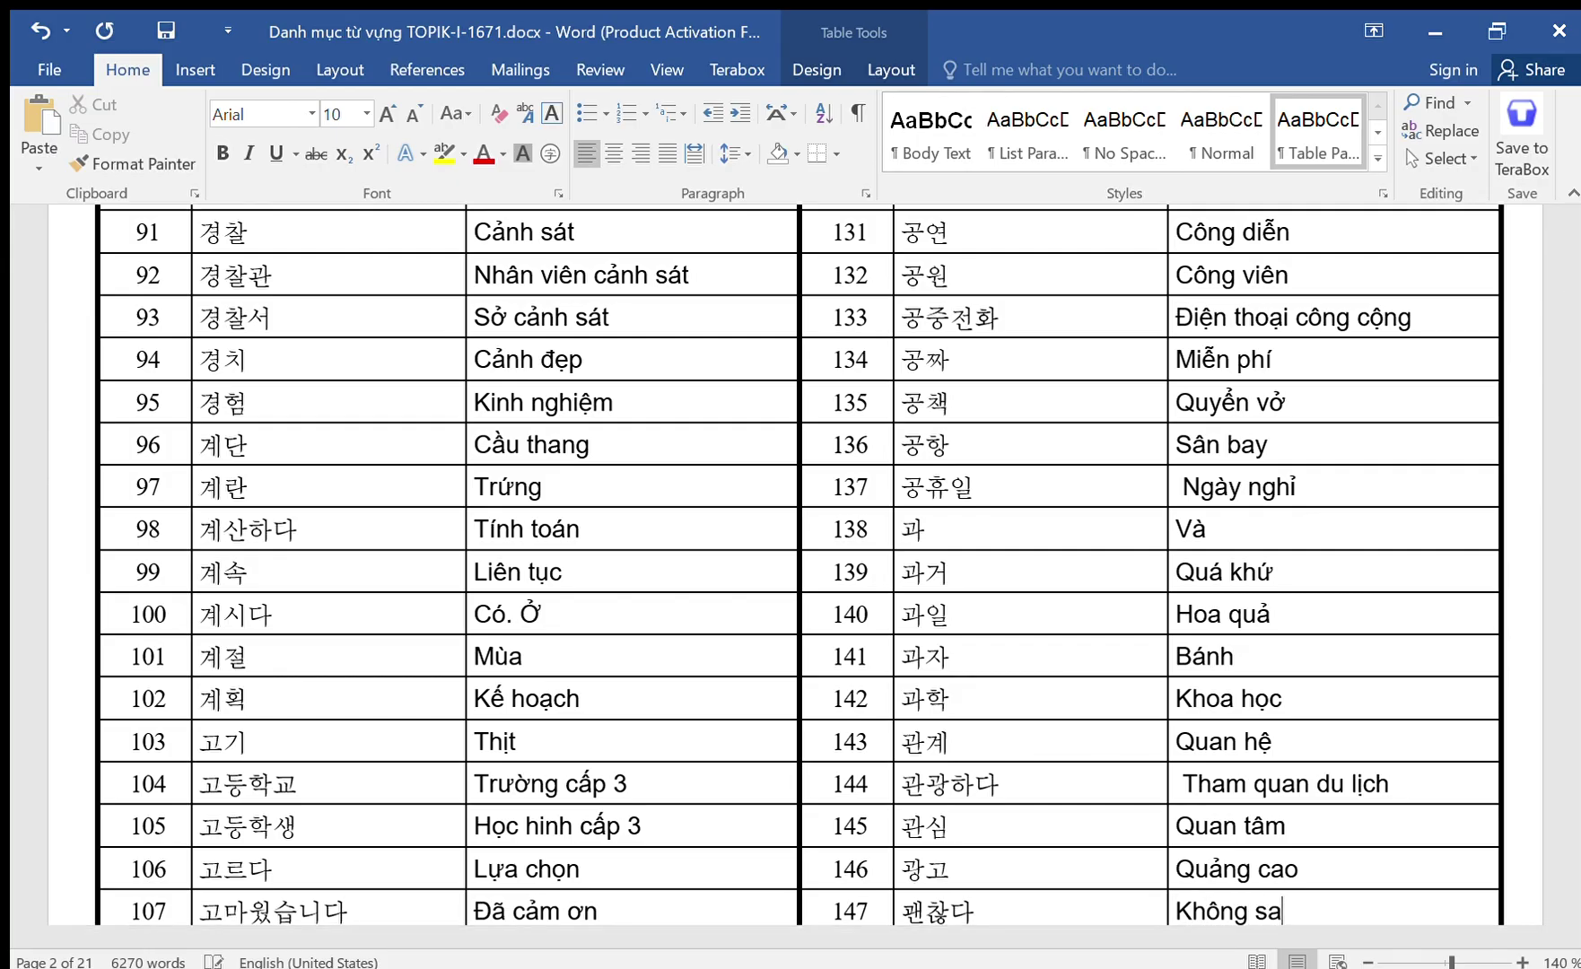
text(o)
key(Down)
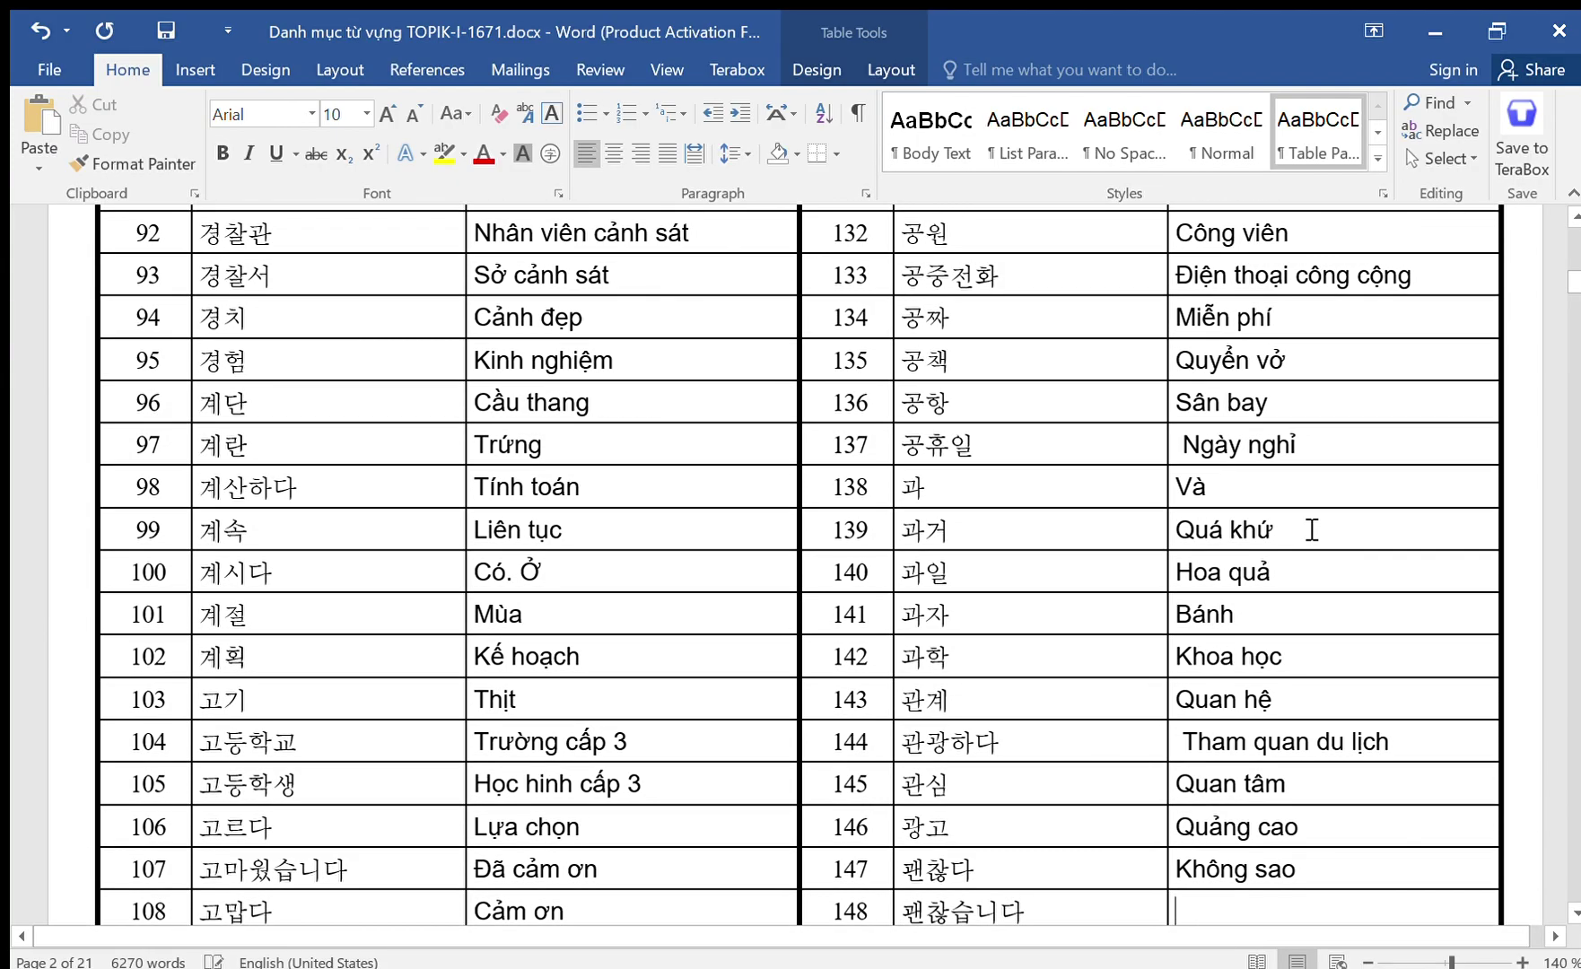
text(Kho)
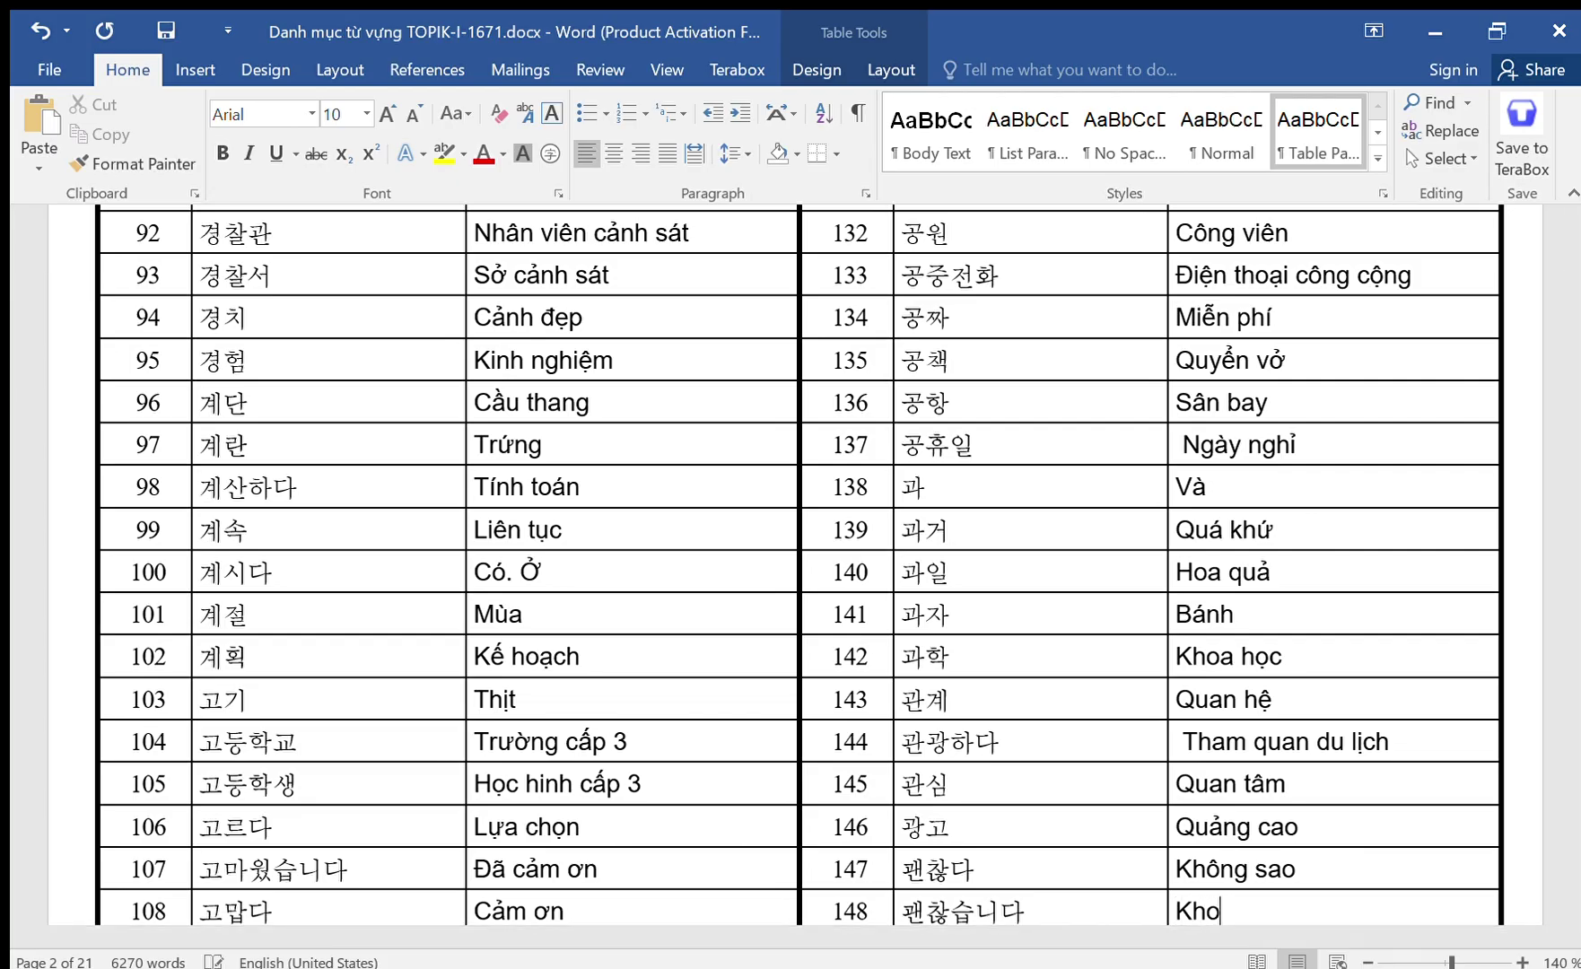
text(ng sao)
key(Down)
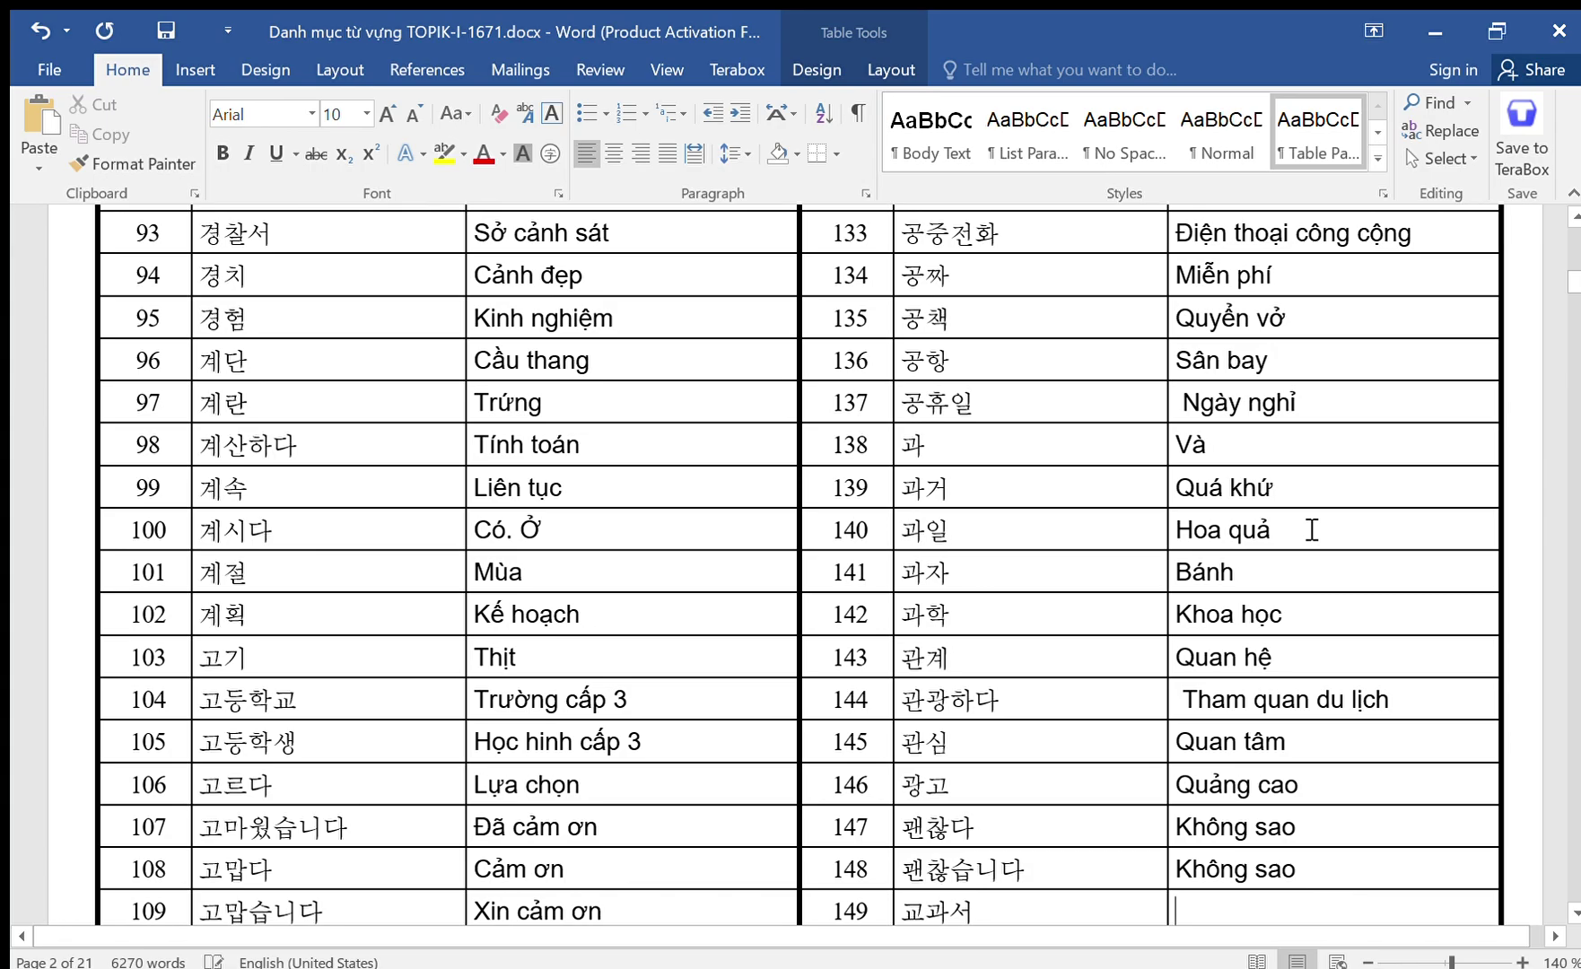
Translate 교과서 in row 149 as "Sách giáo khoa" and 교수 in row 150 as "Giáo sư".
text(Sách)
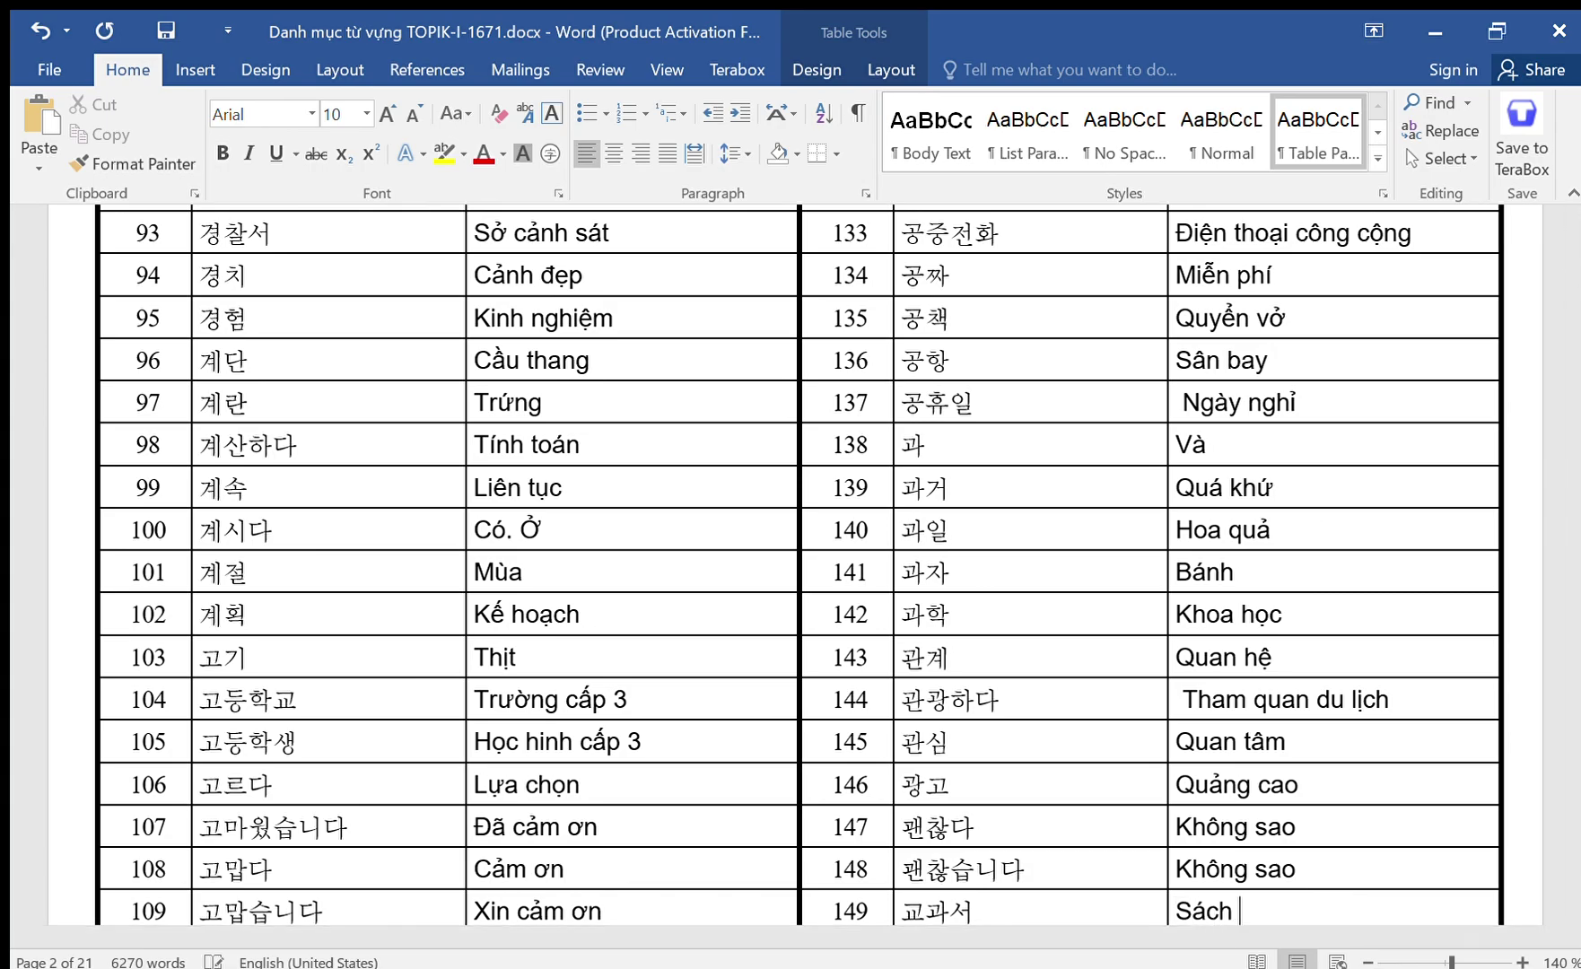
text( giáo khoa)
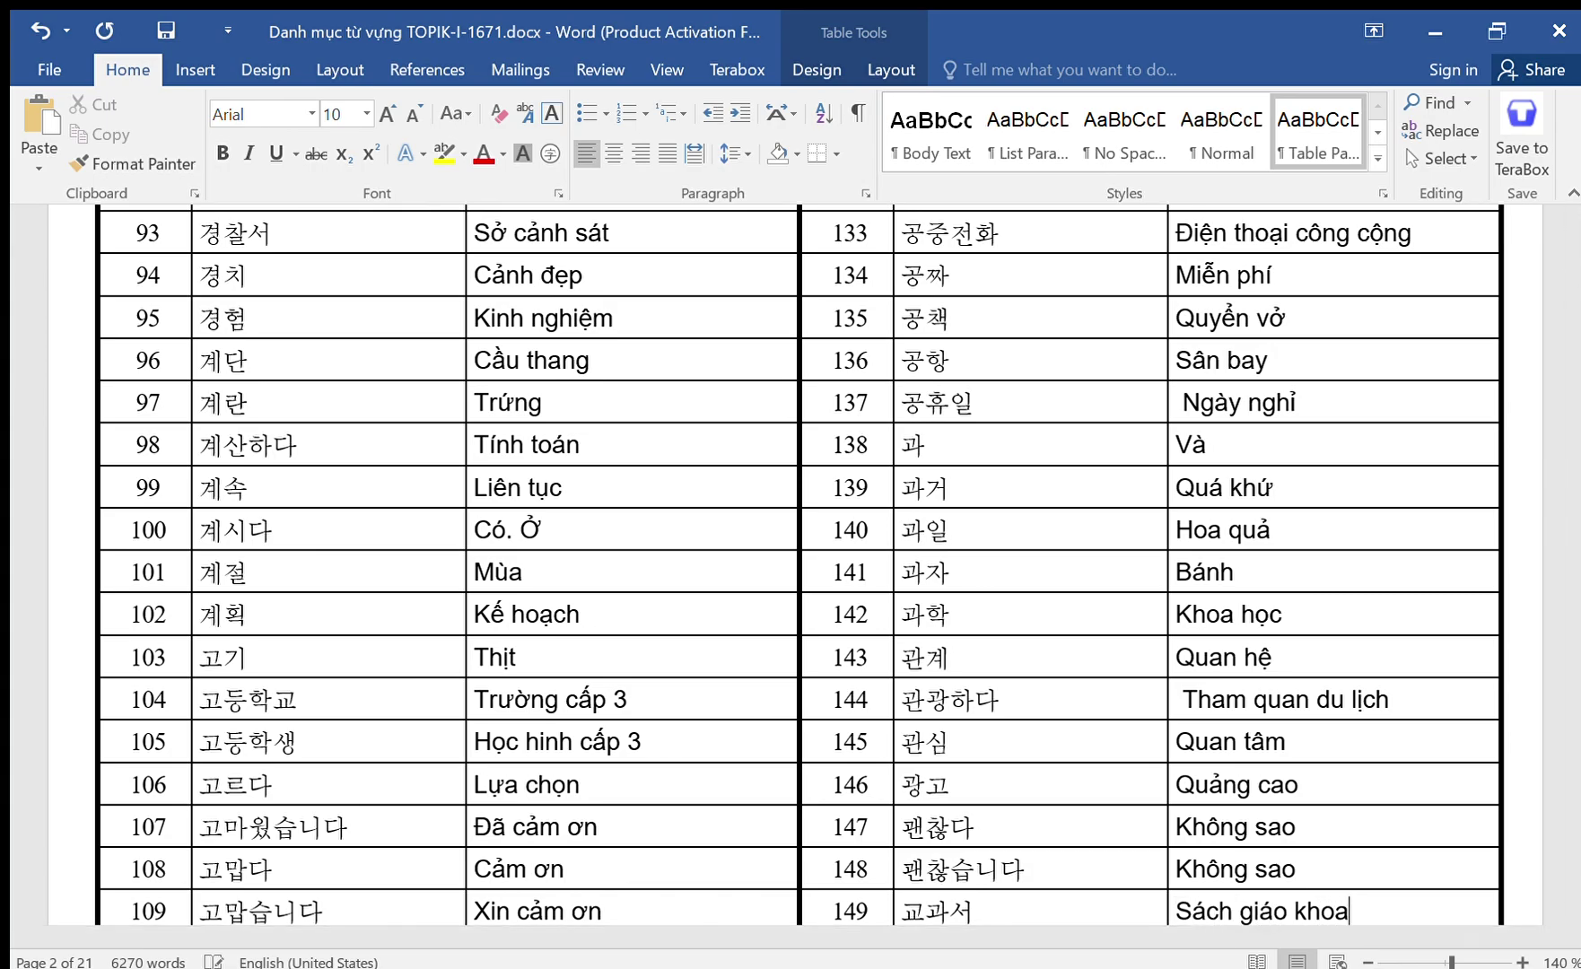
key(Down)
text(Giáo s)
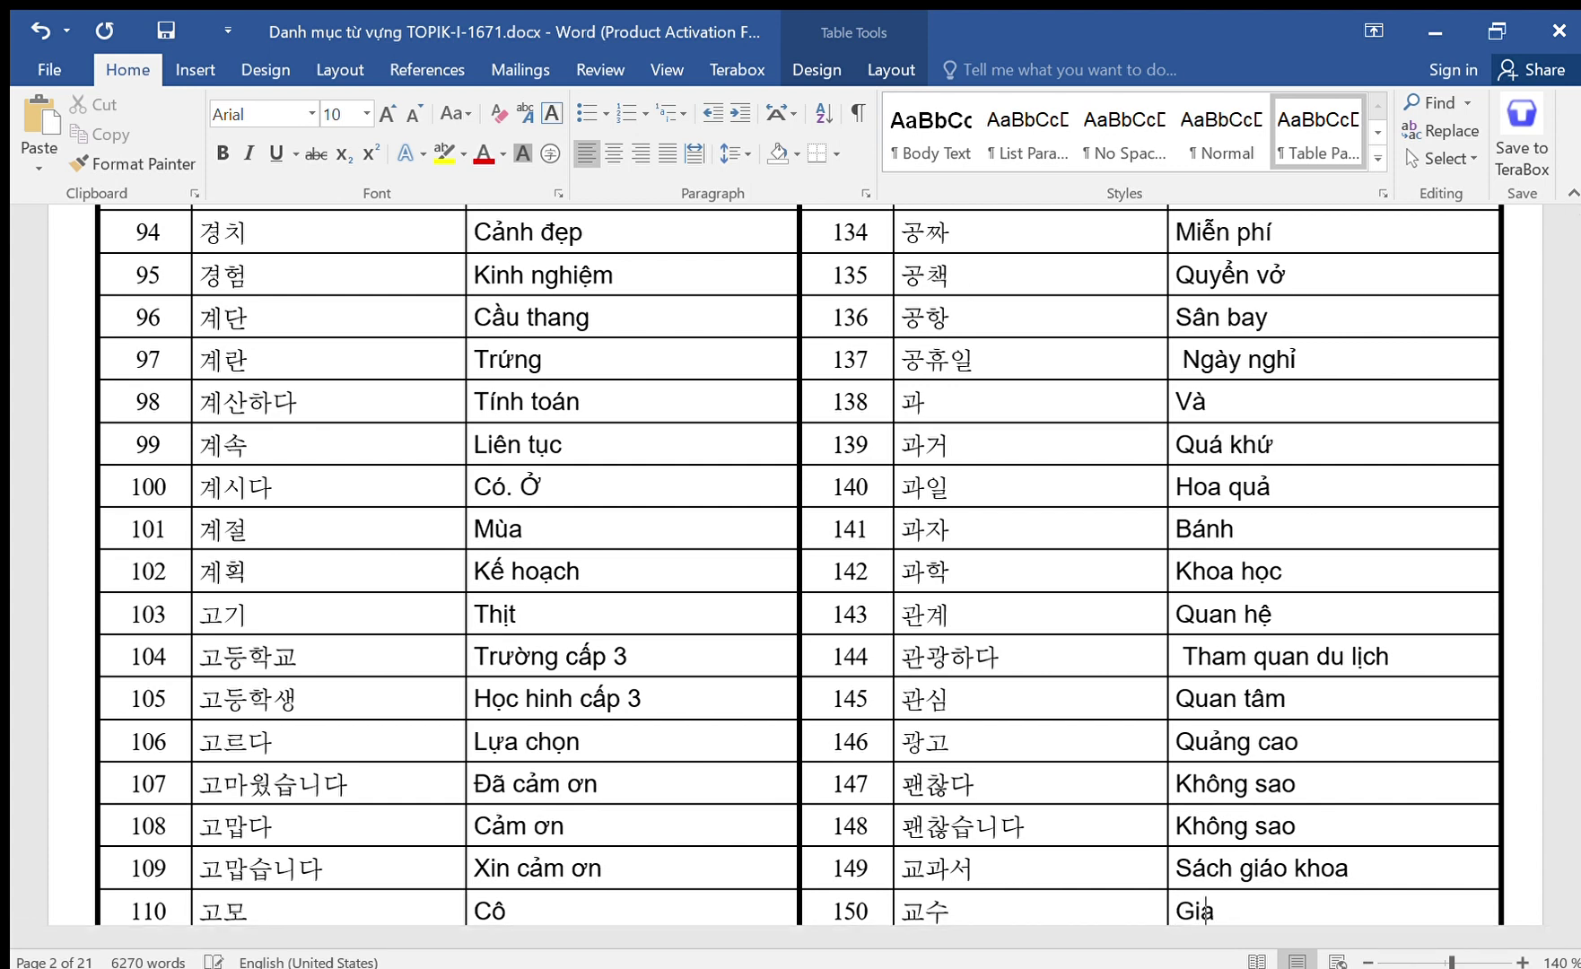
text(ư)
key(Down)
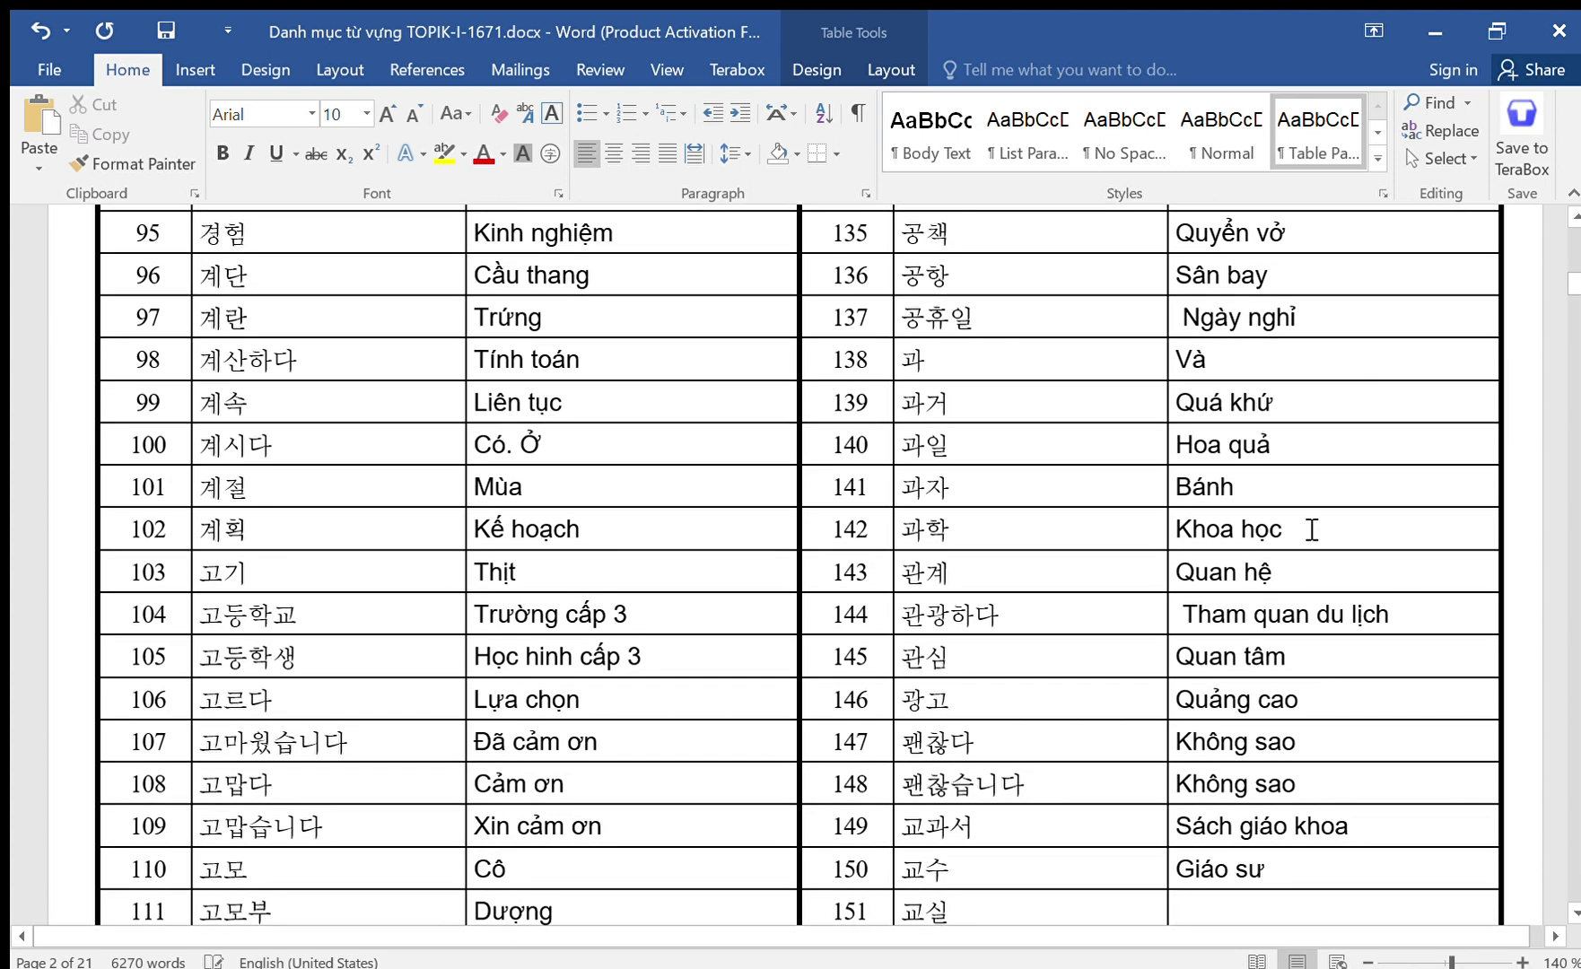
Enter "Lớp học" as the meaning of 교실 in row 151 and "Thay thế" for 교체 in row 152.
text(Lớp học)
key(Down)
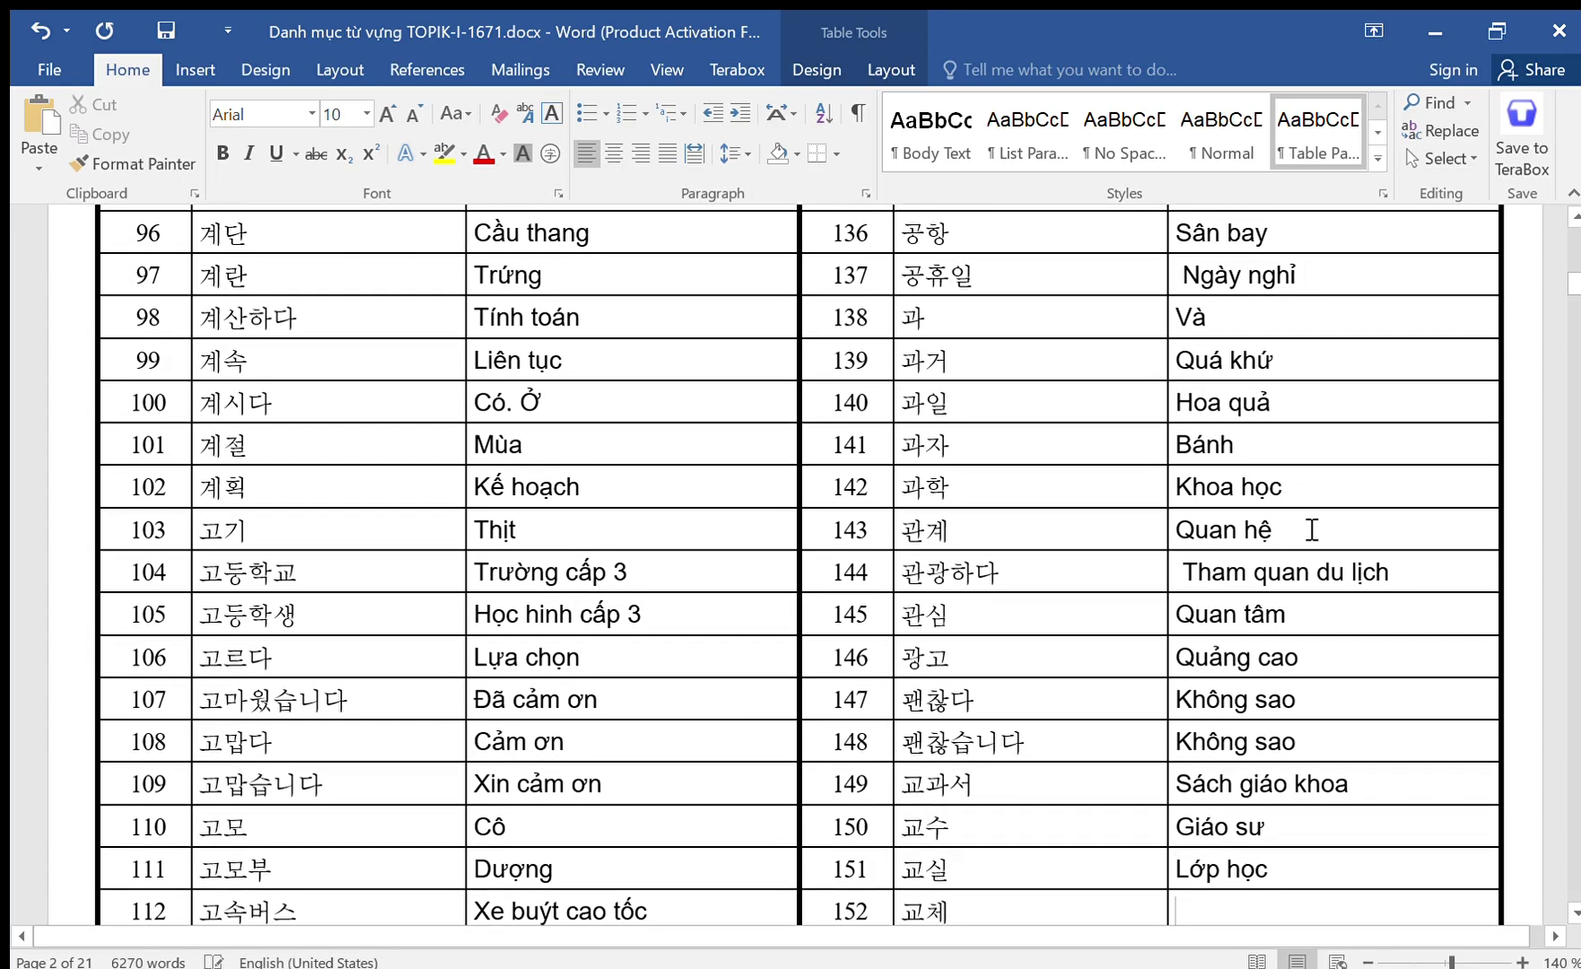
text(Thay thế)
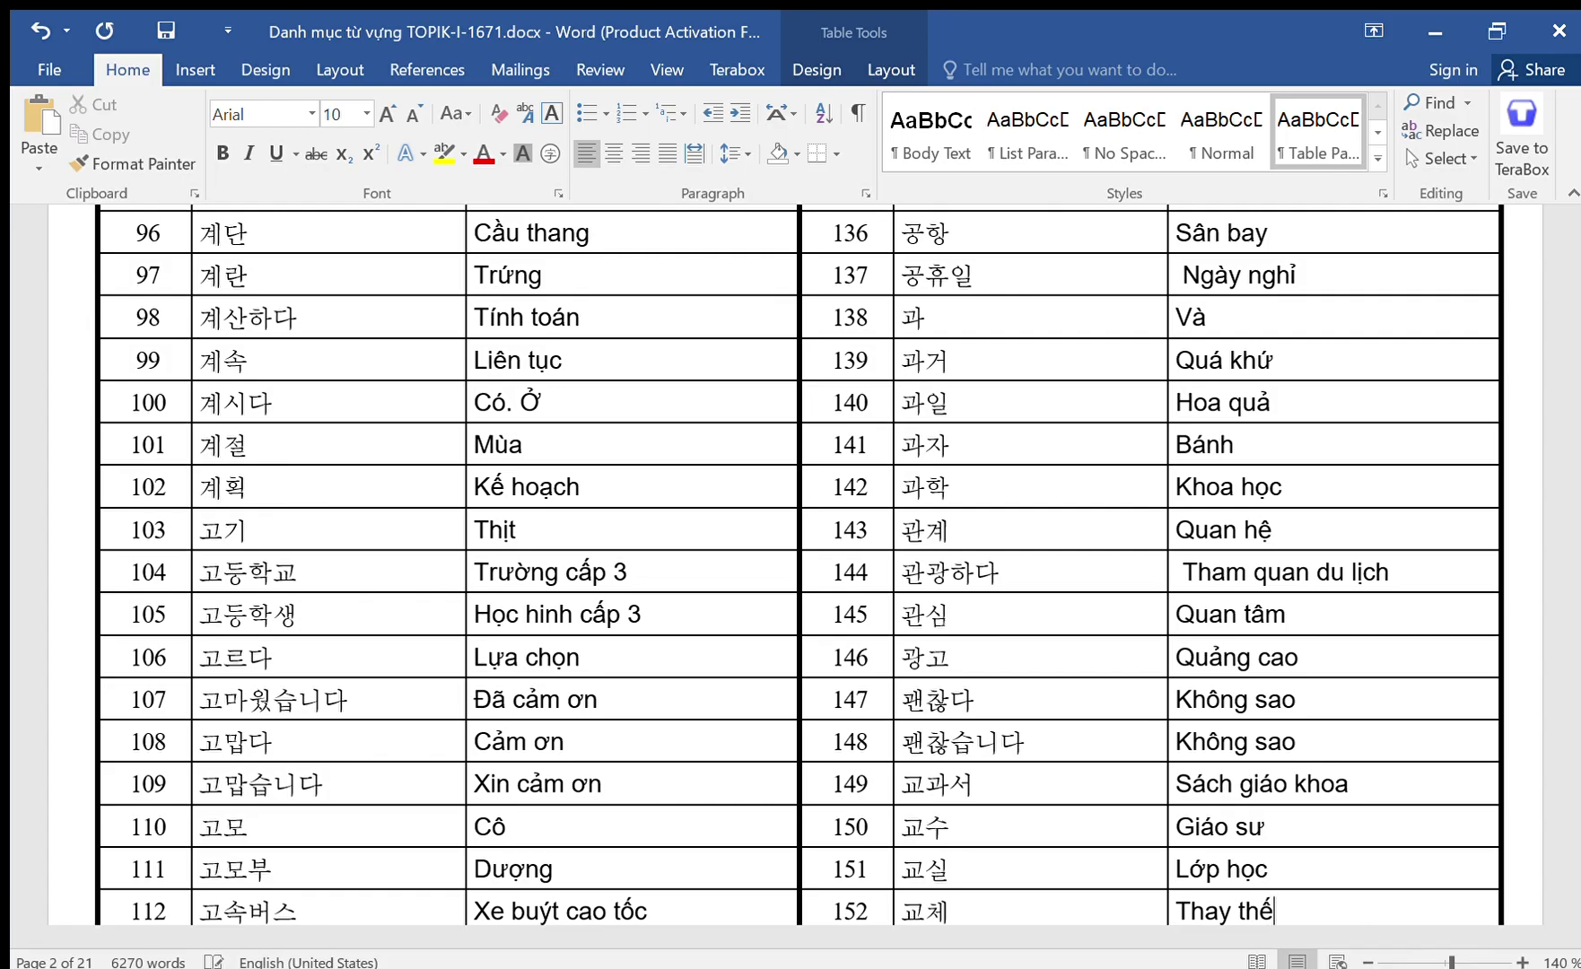
Translate 교통 in row 153 as "Giao thông" and 교통사고 in row 154 as "Tai nạn giao thông".
key(Down)
text(G)
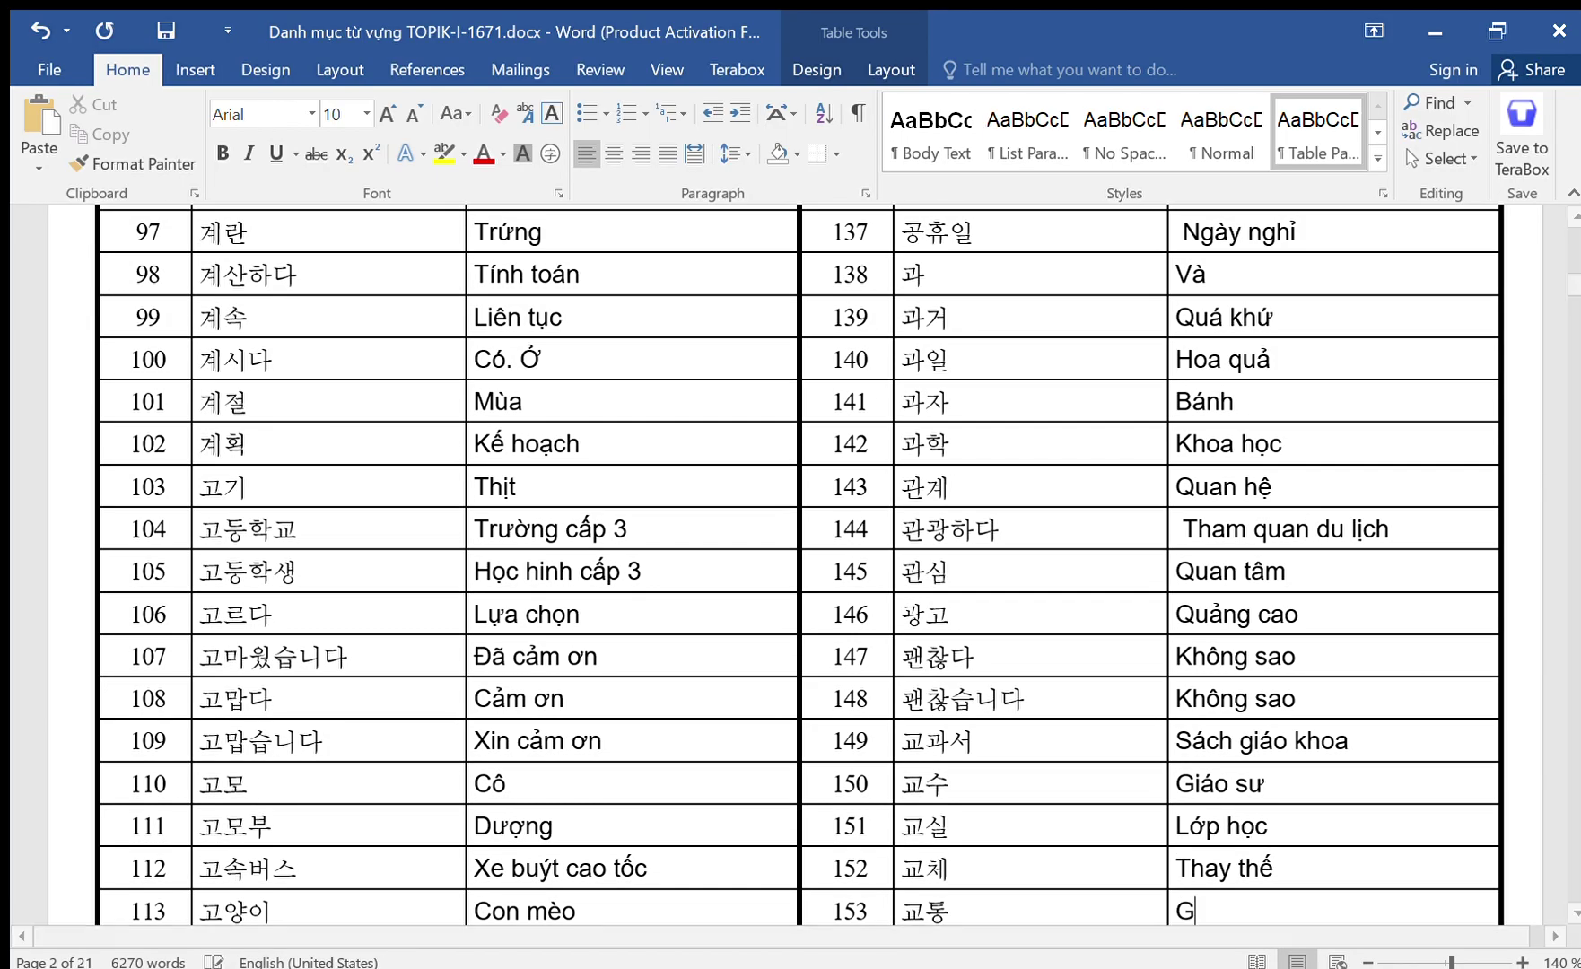
text(iao thông)
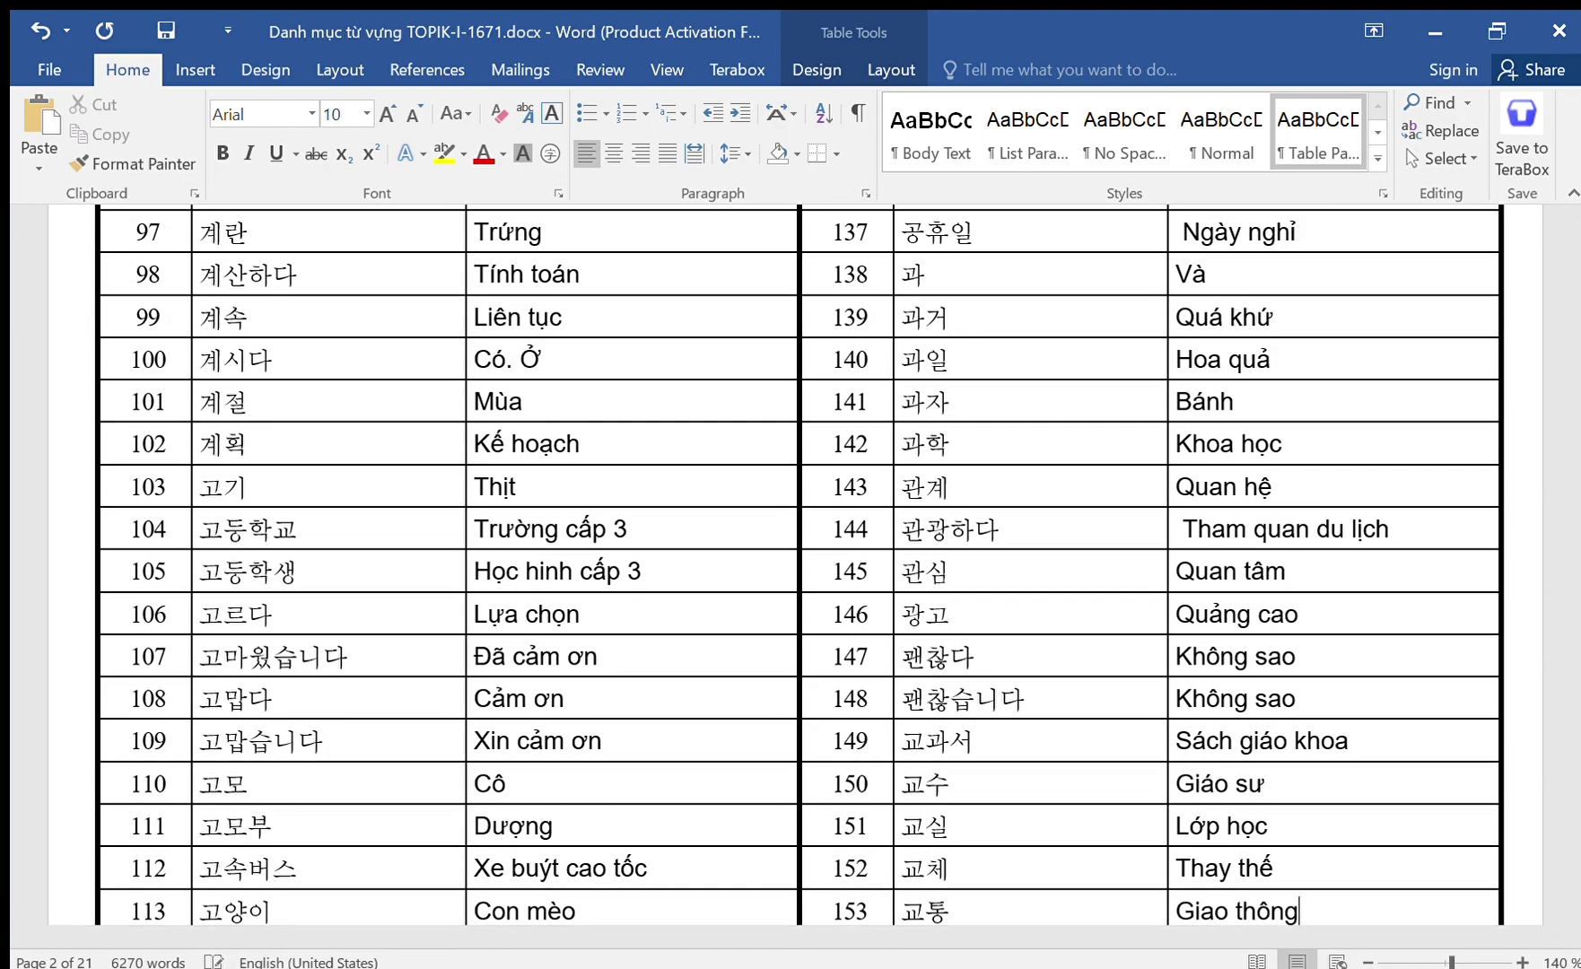
key(Down)
text(Tại)
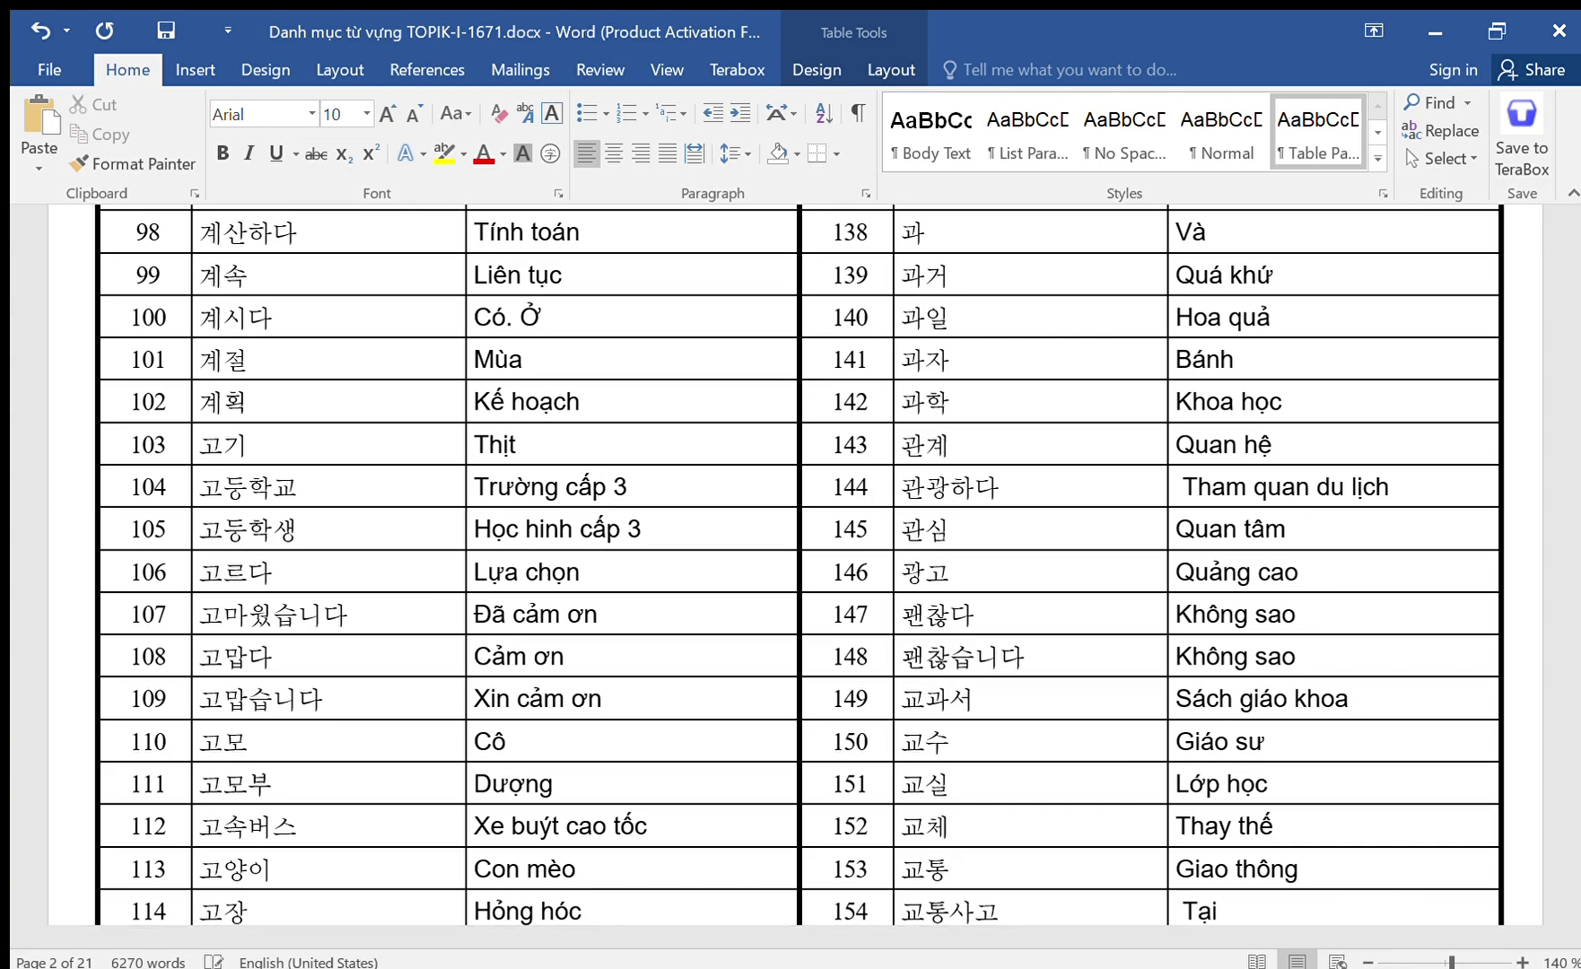
key(BackSpace)
key(BackSpace)
text(ai nạn giao thông)
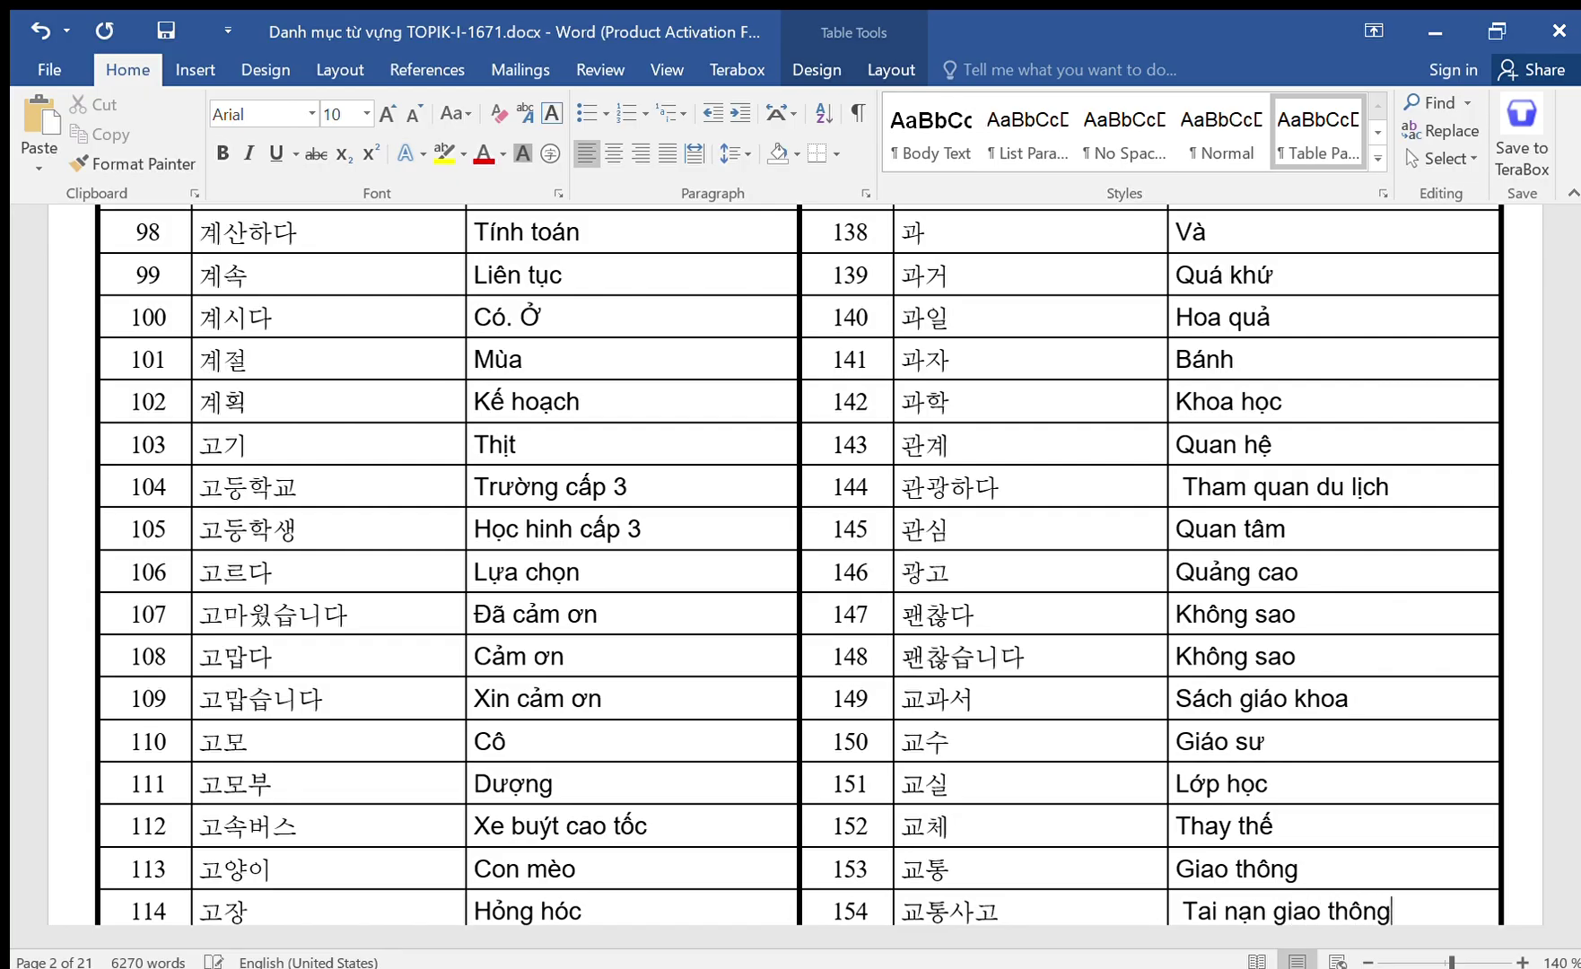
Enter "Nhà thờ" as the meaning of 교회 in row 155 and "9, Quận" for 구 in row 156.
key(Down)
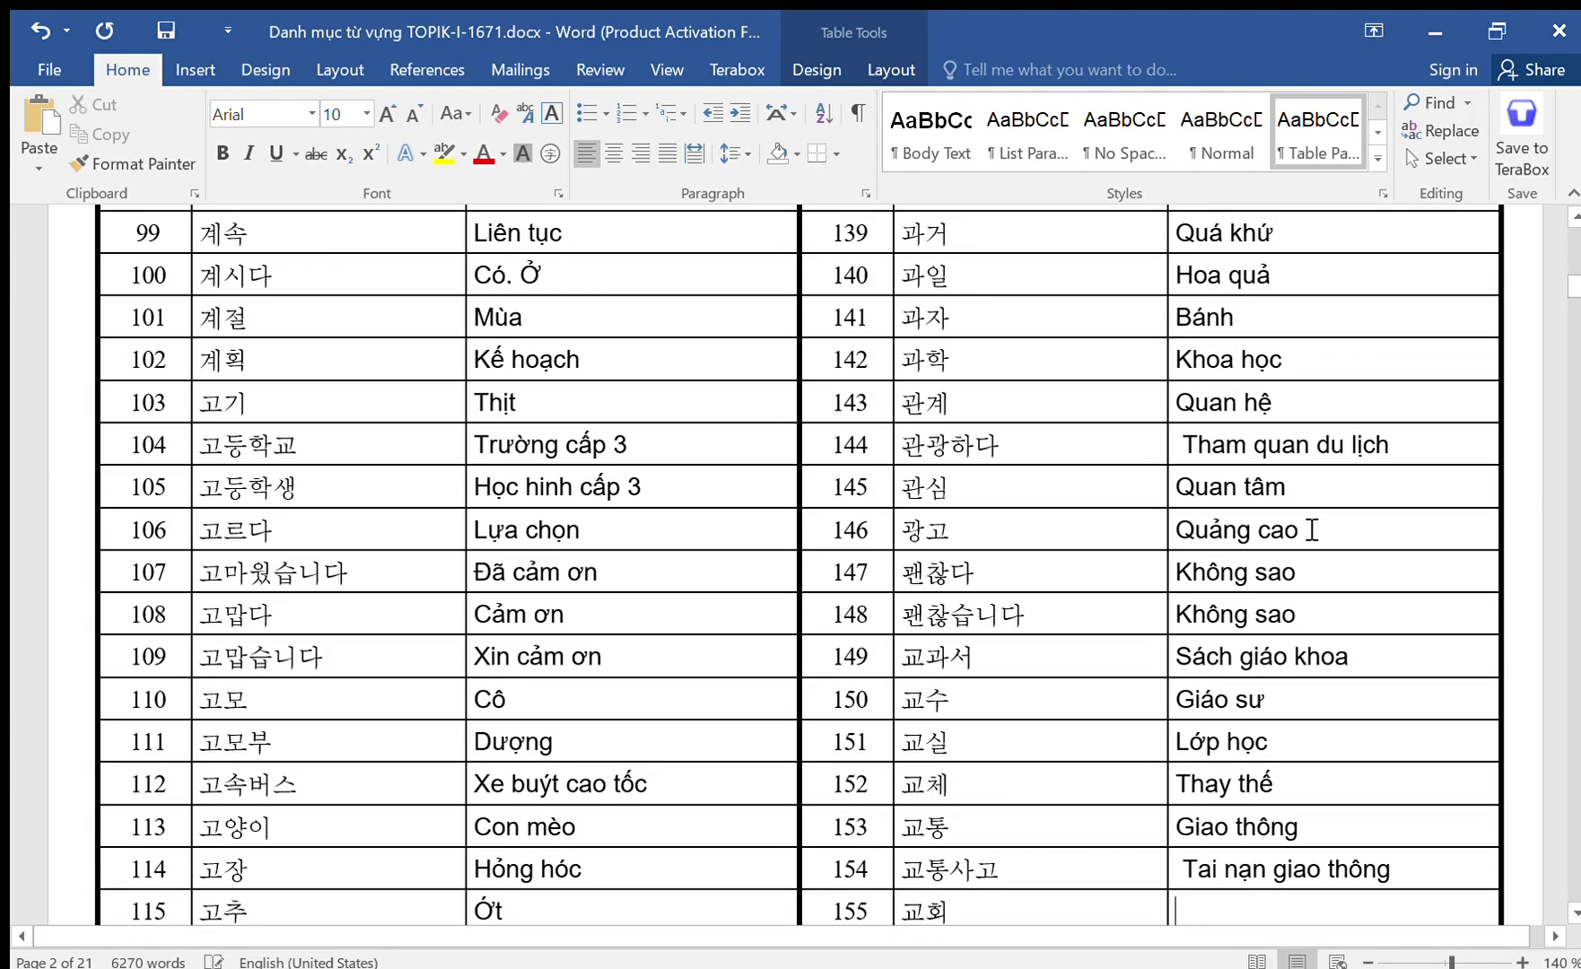
text(Nha)
text(thờ)
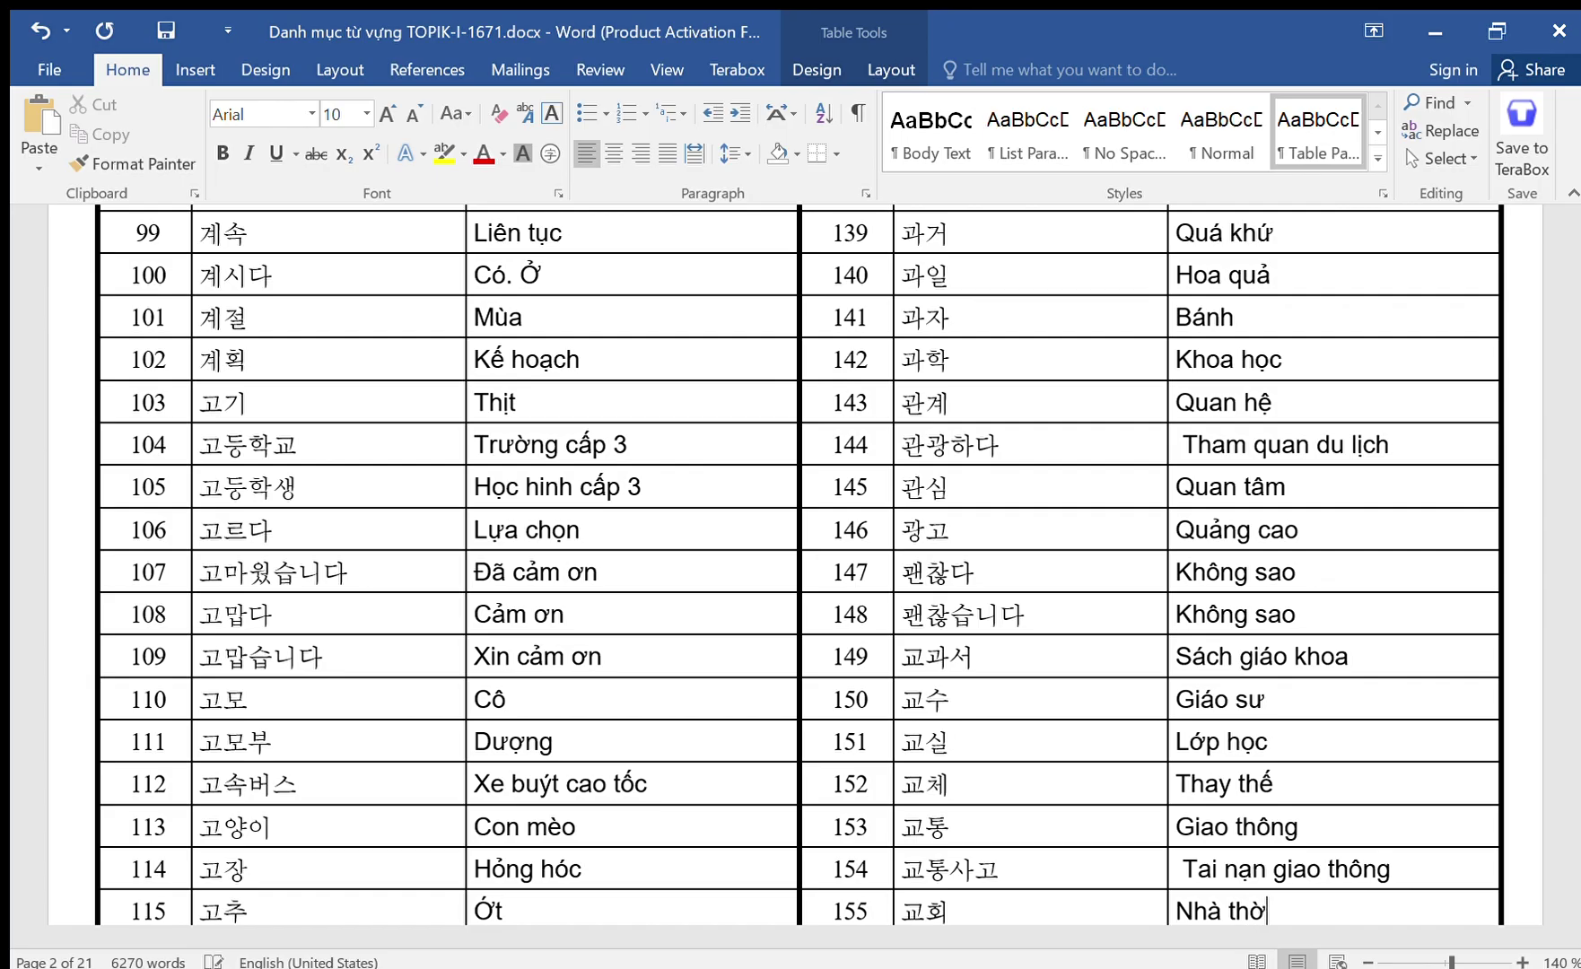
key(Down)
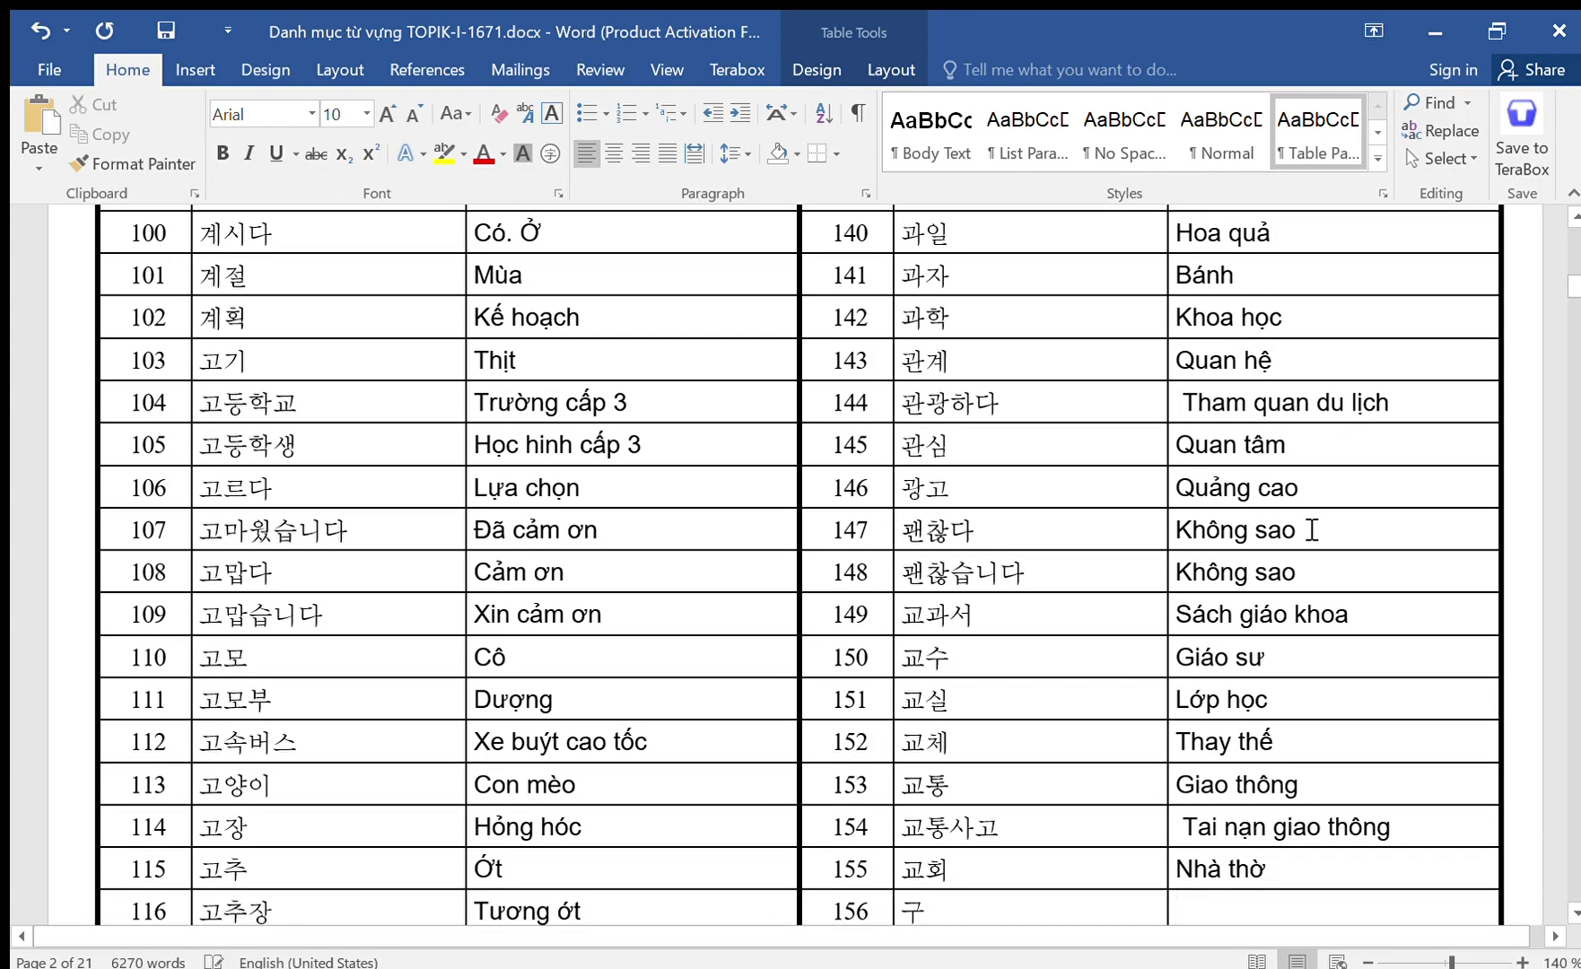
text(9, Q)
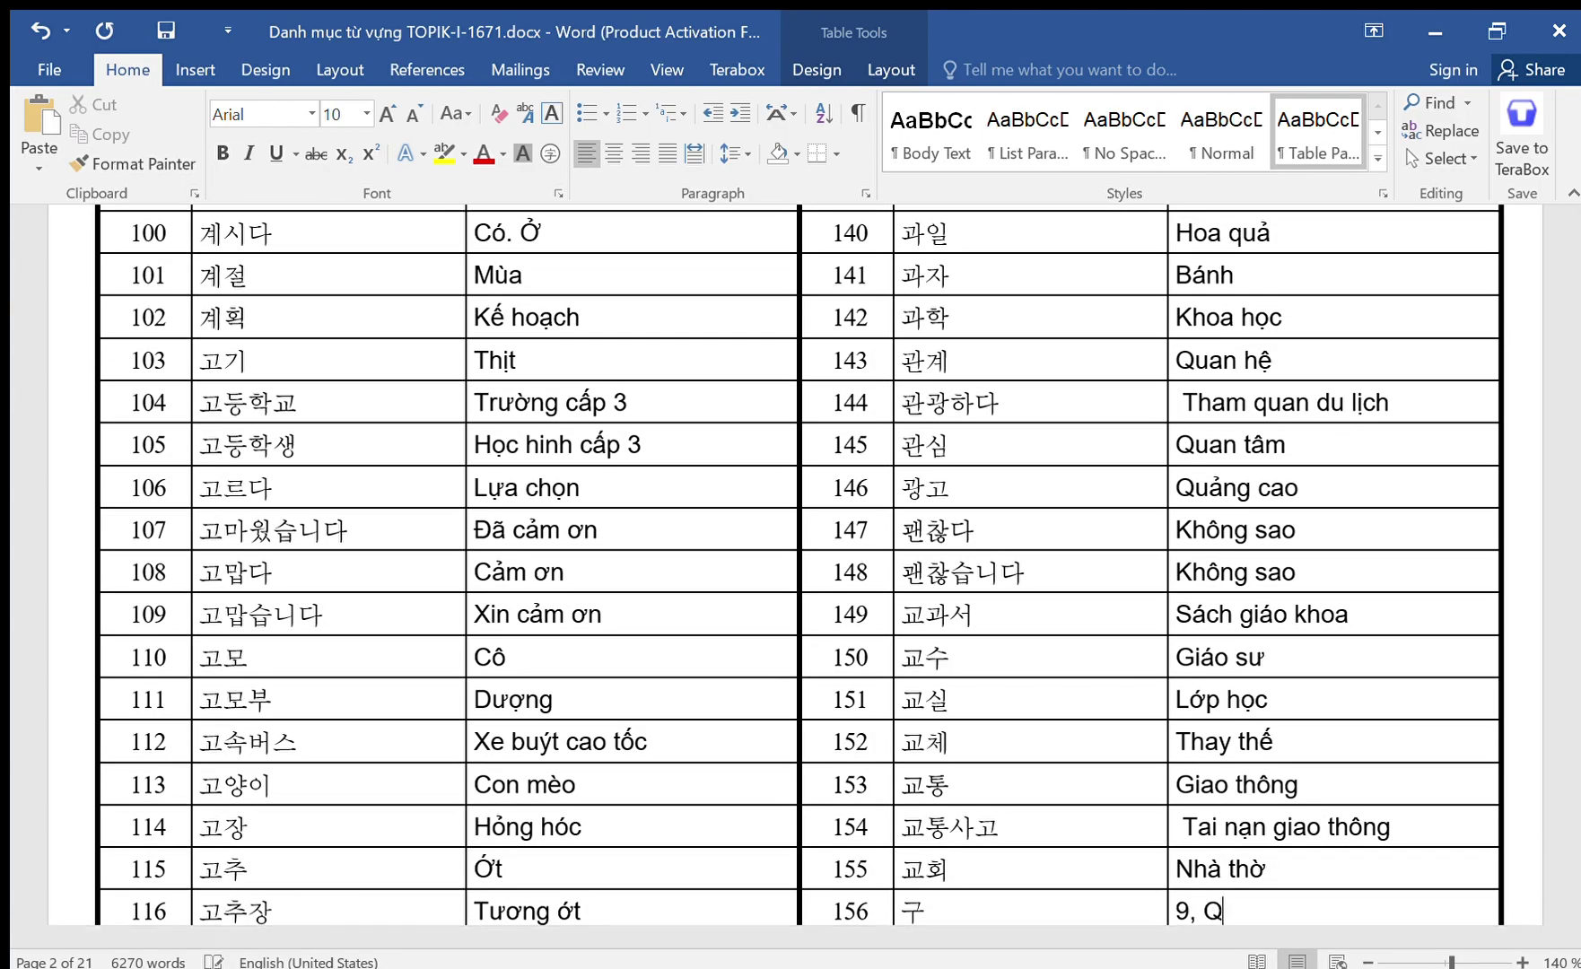
text(UẬN)
key(BackSpace)
key(BackSpace)
key(BackSpace)
text(uaanj)
Translate 구경하다 in row 157 as "Ngắm cảnh" and 구두 in row 158 as "Đôi giày cao gót".
scroll(1312, 529, down, 1)
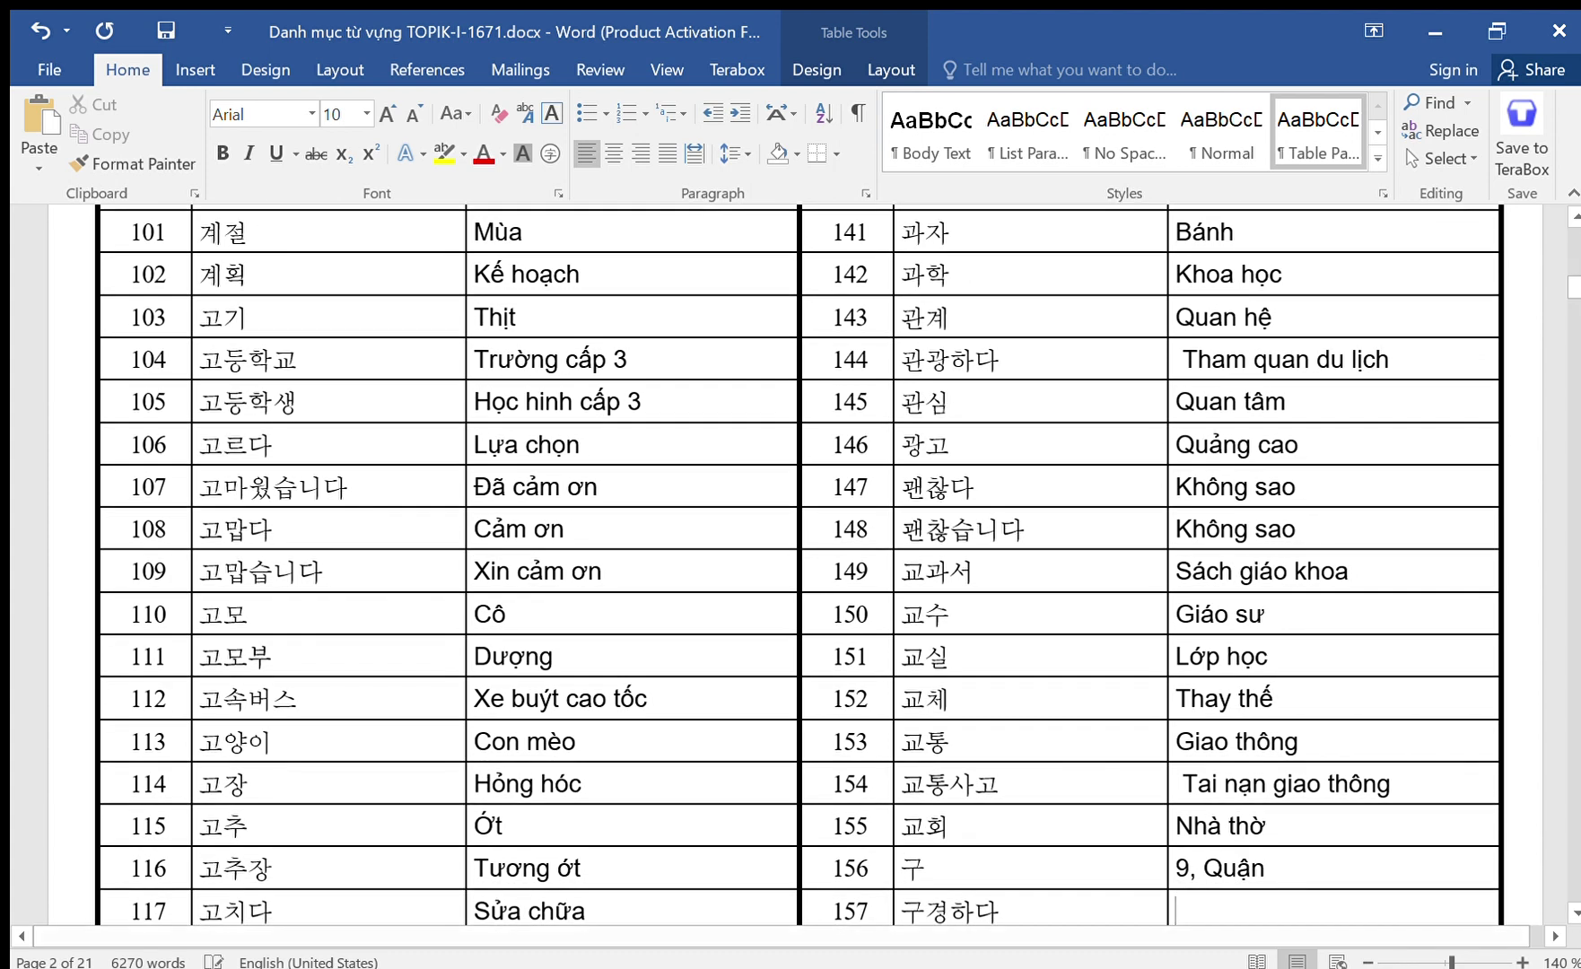
text(Ngắm ca)
text(nhr)
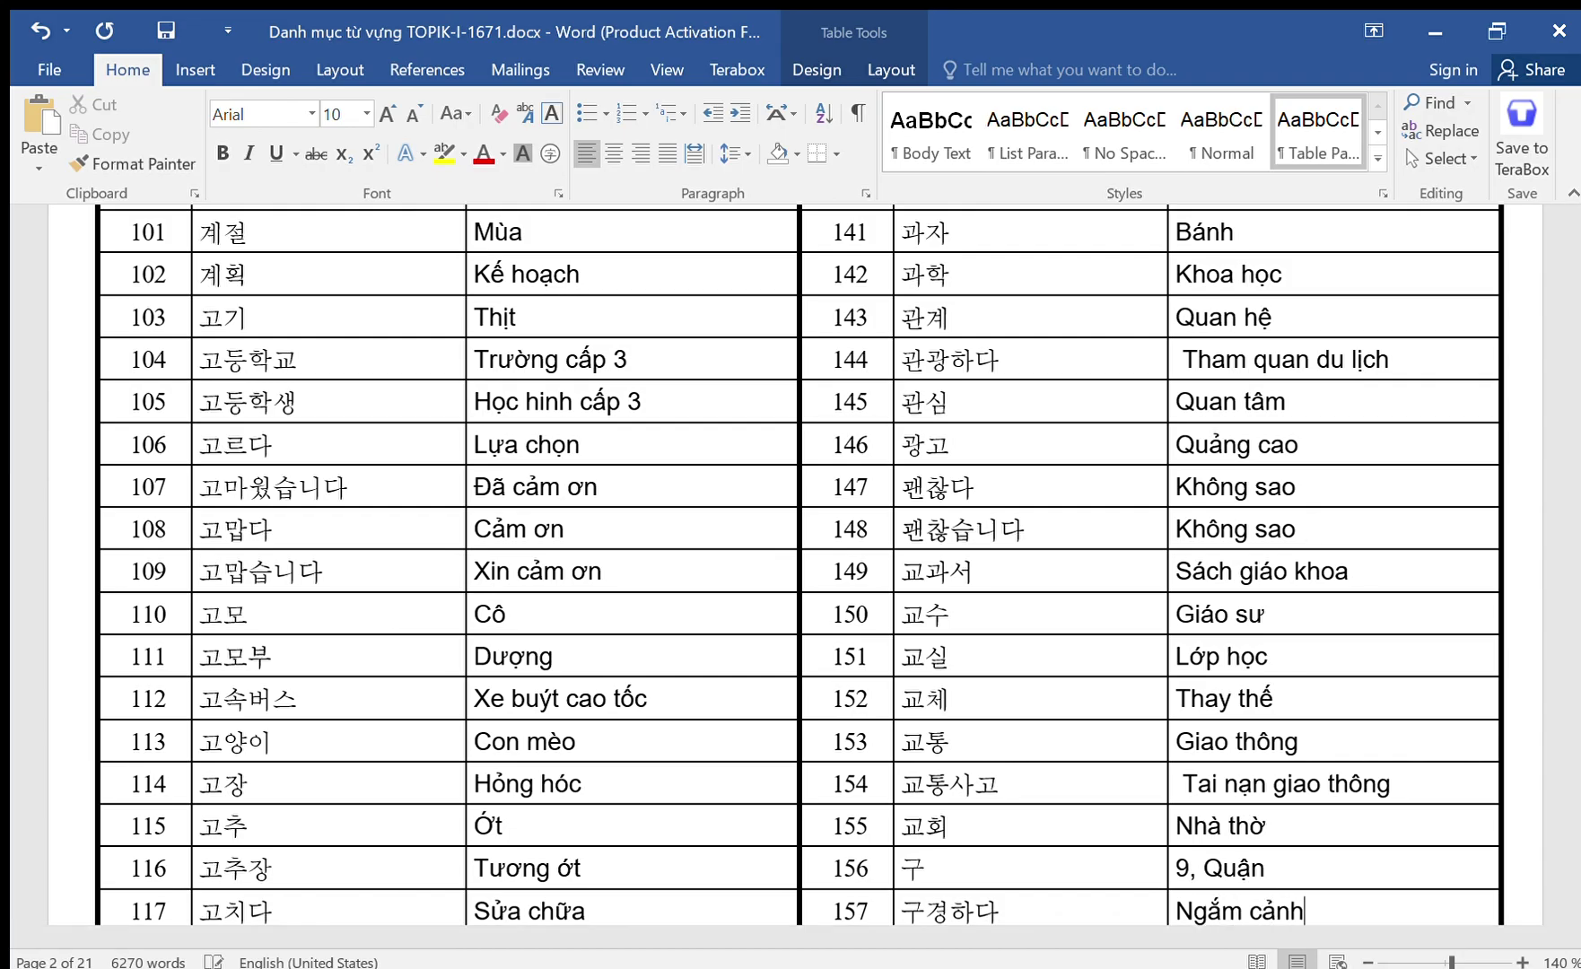
key(Down)
text(Đ)
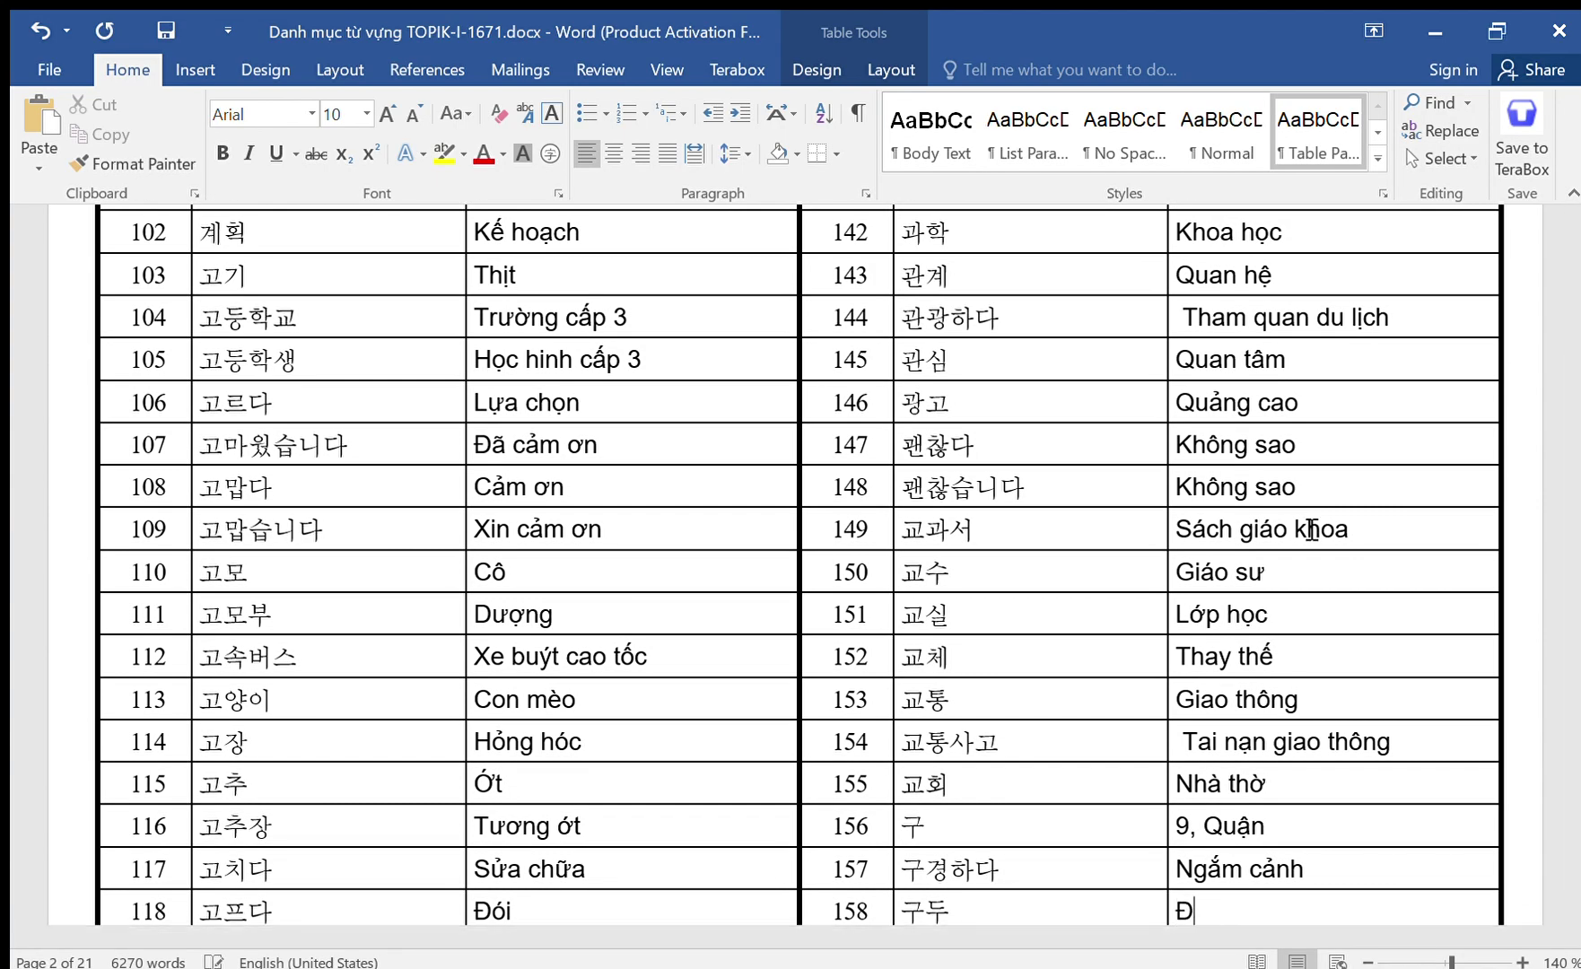
text(ôi giày cao go)
text(ts)
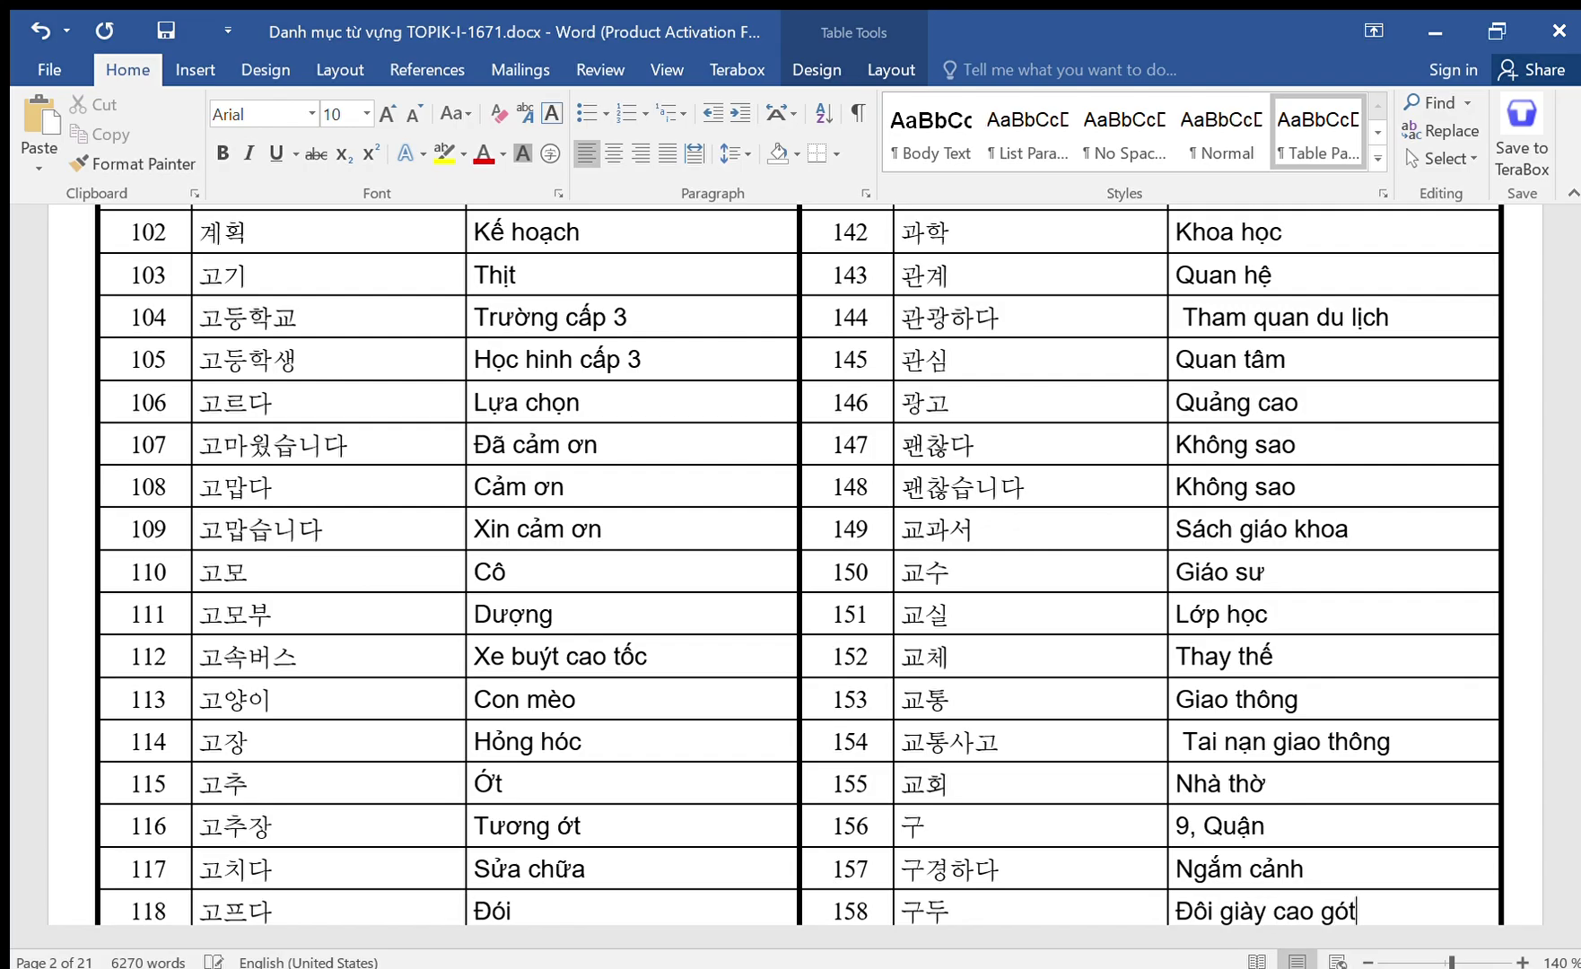
Enter "Mây" as the meaning of 구름 in row 159 and "90" for 구십 in row 160.
key(Down)
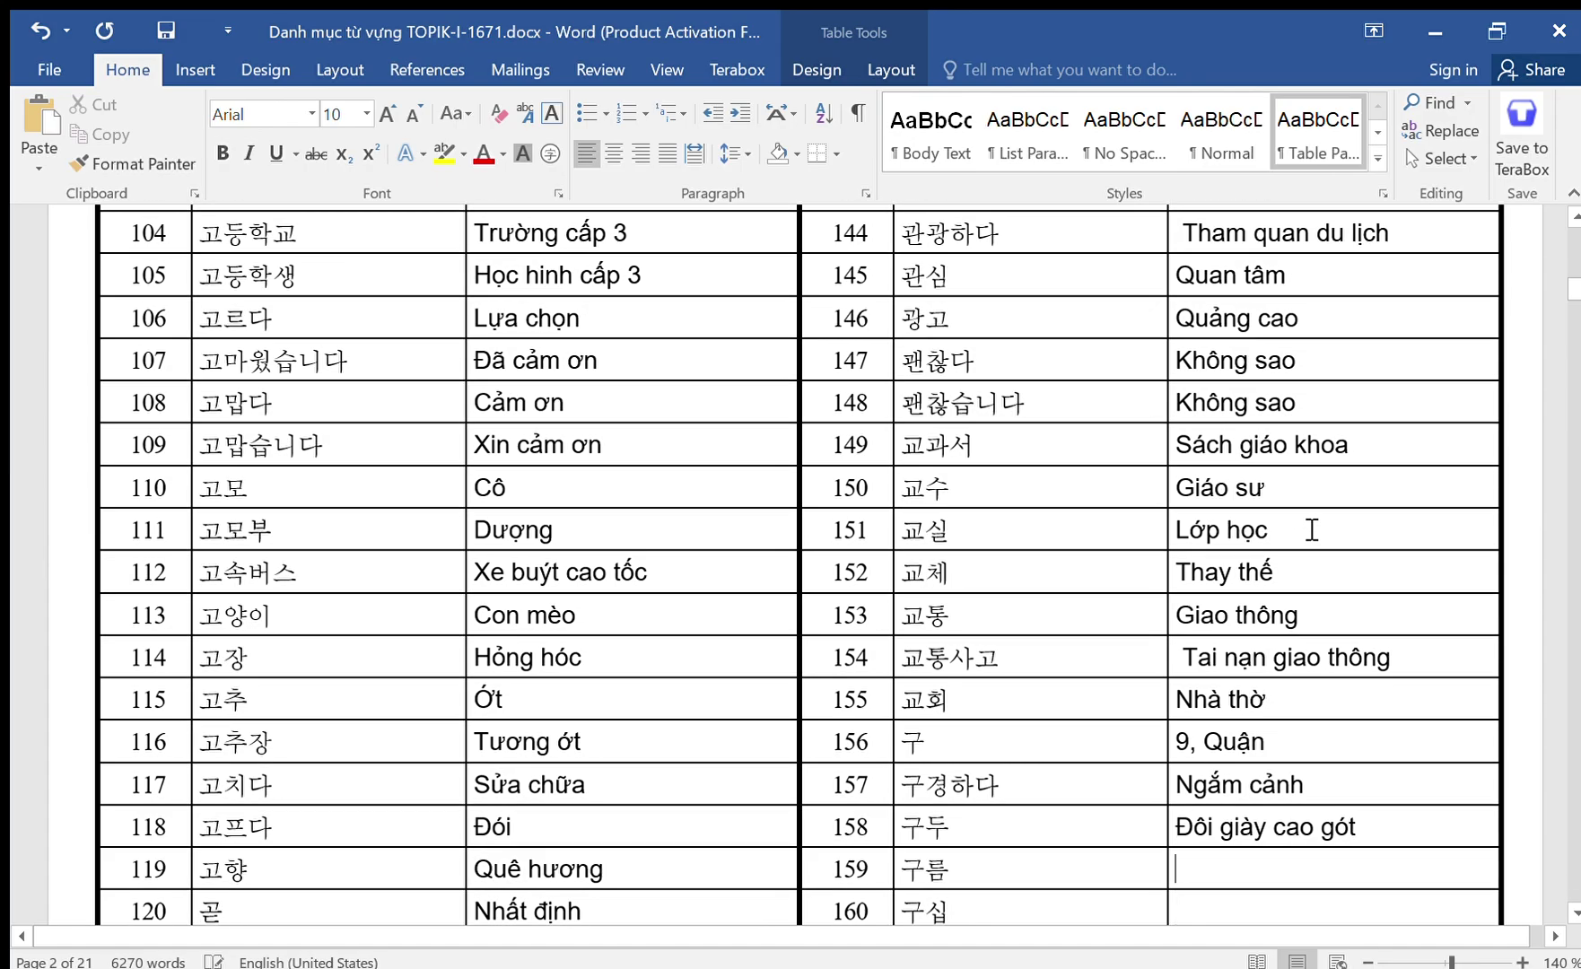
text(Mây)
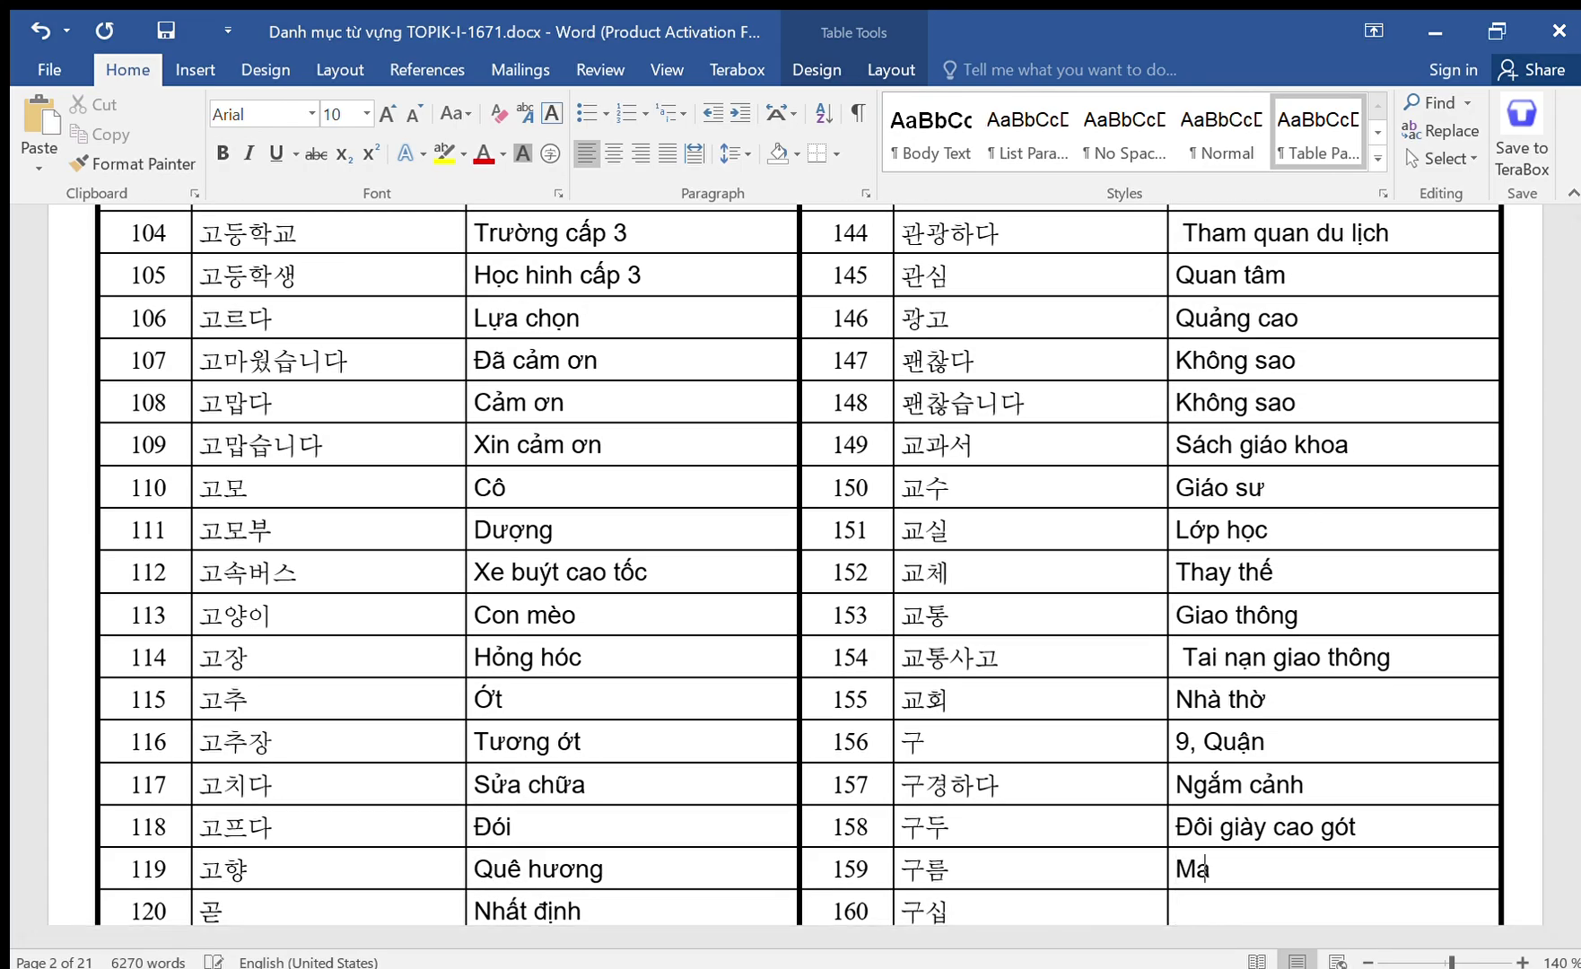
key(Down)
text(90)
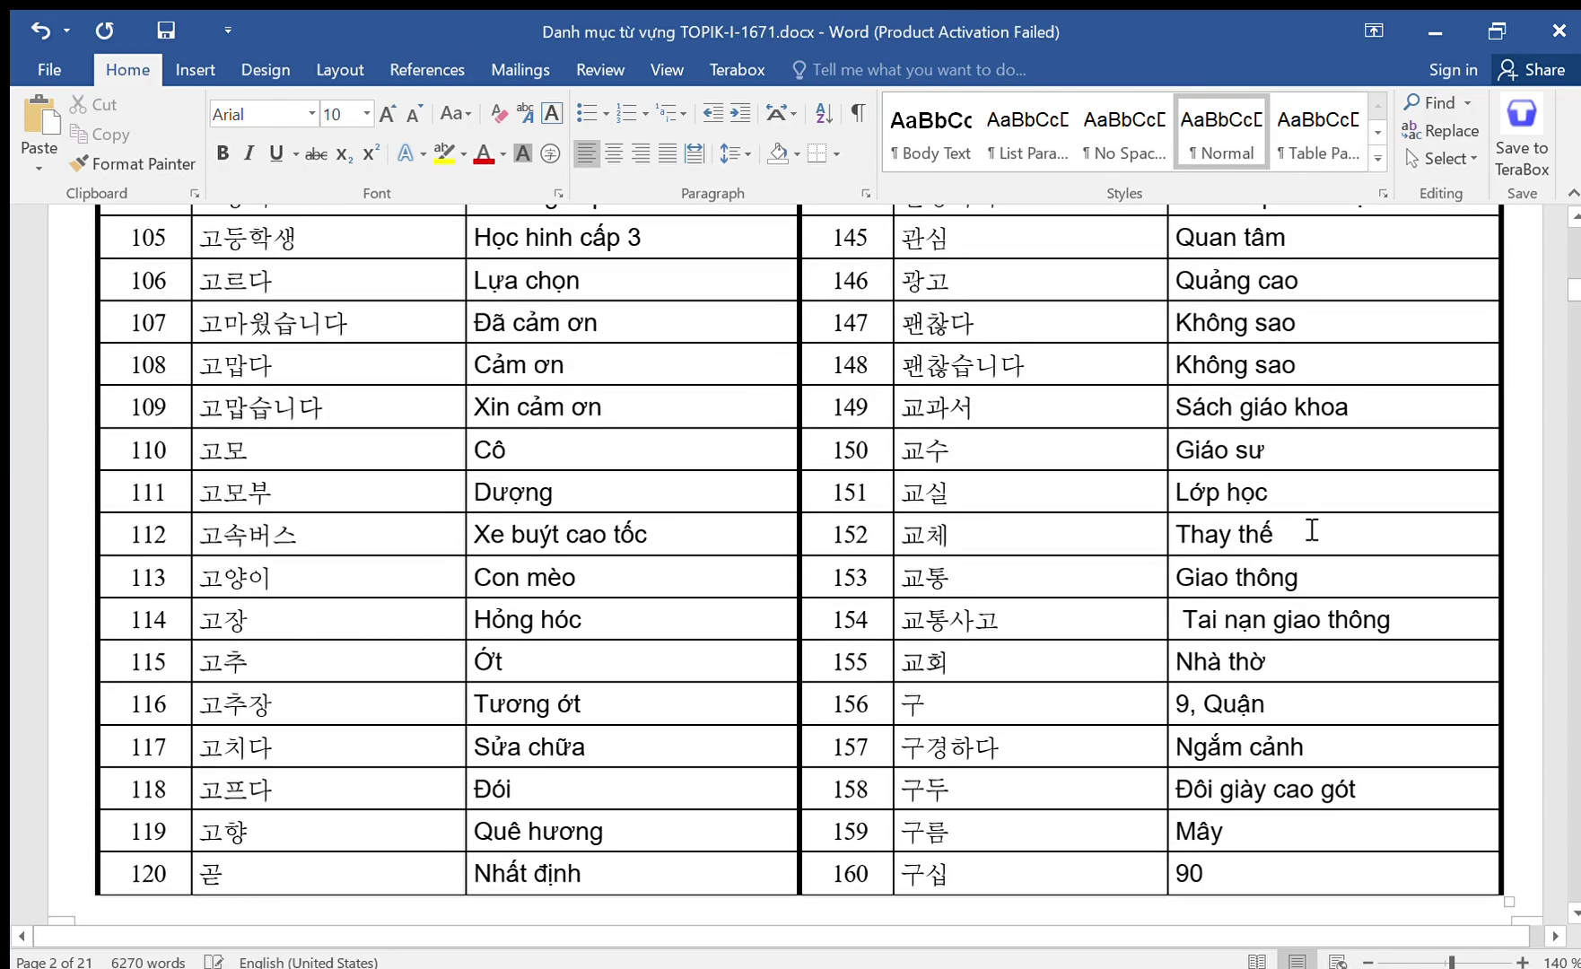
Continue in the next page's table, translating 그리고 in row 201 as "Và" and 그리다 in row 202 as "Vẽ tranh".
scroll(1312, 529, down, 5)
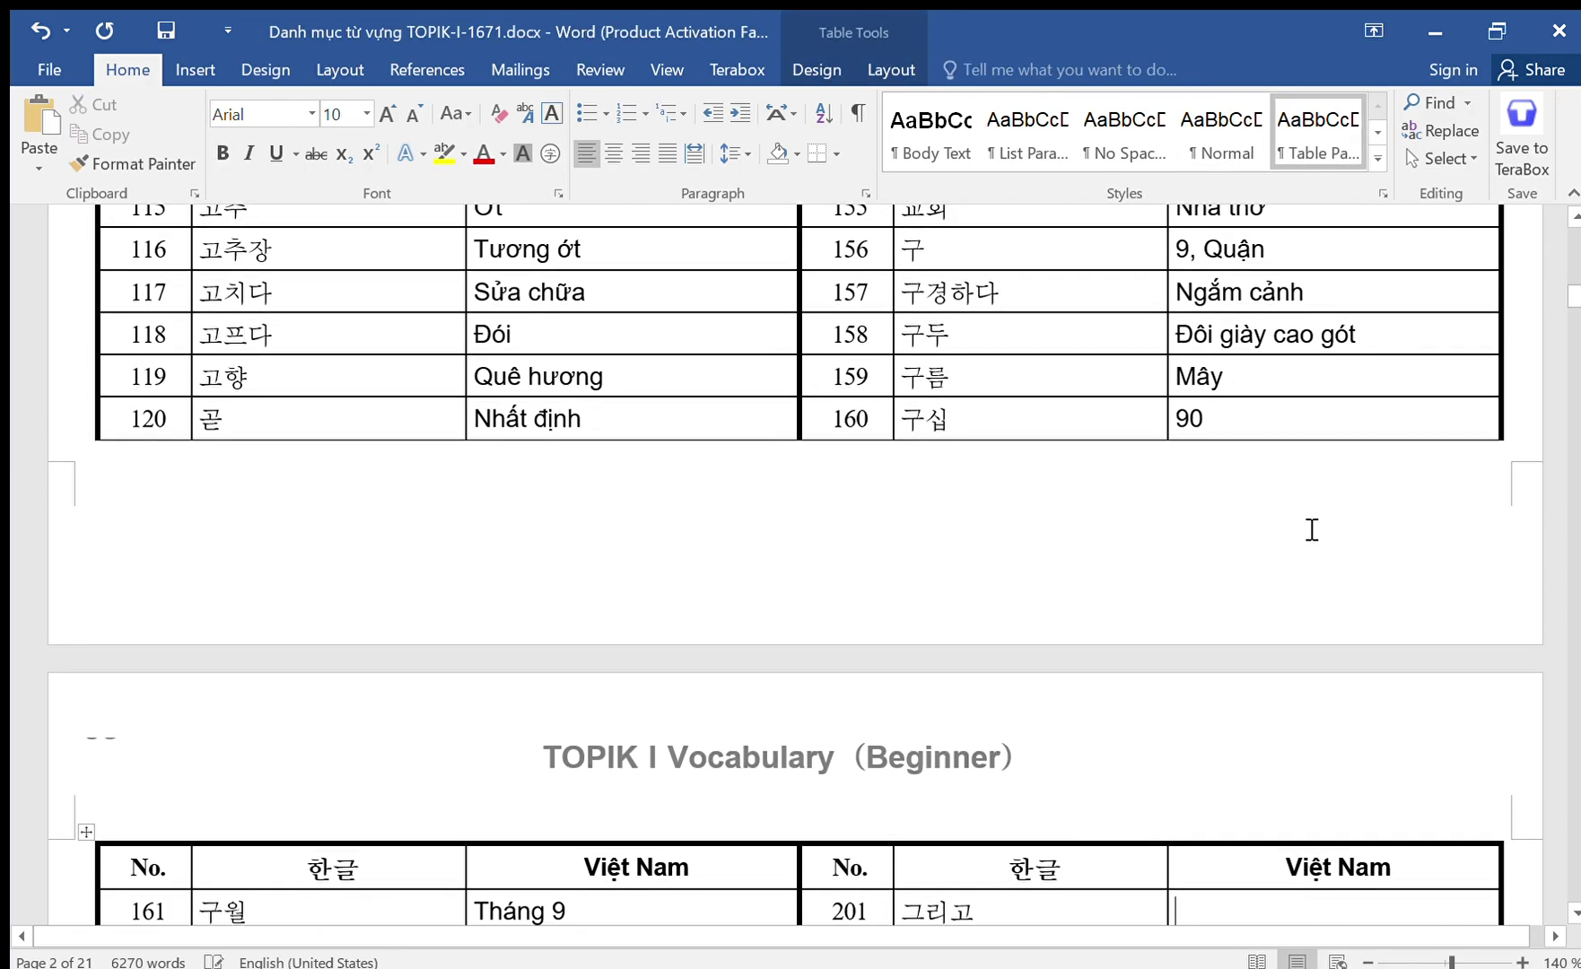
text(Và)
key(Down)
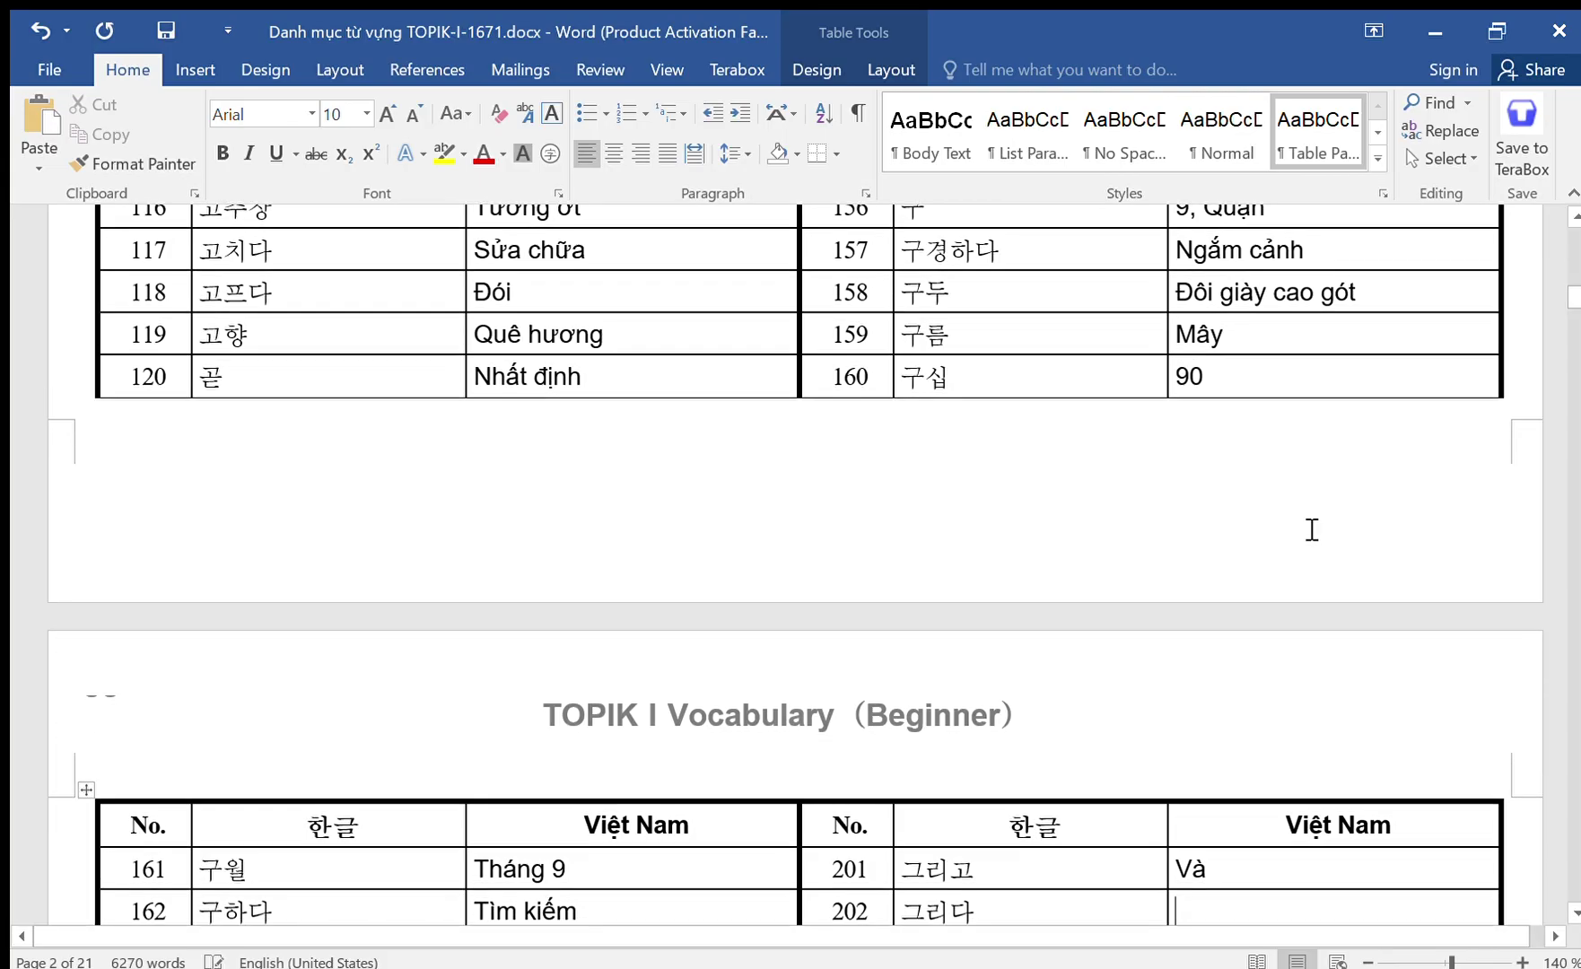
text(Vẽ tranh)
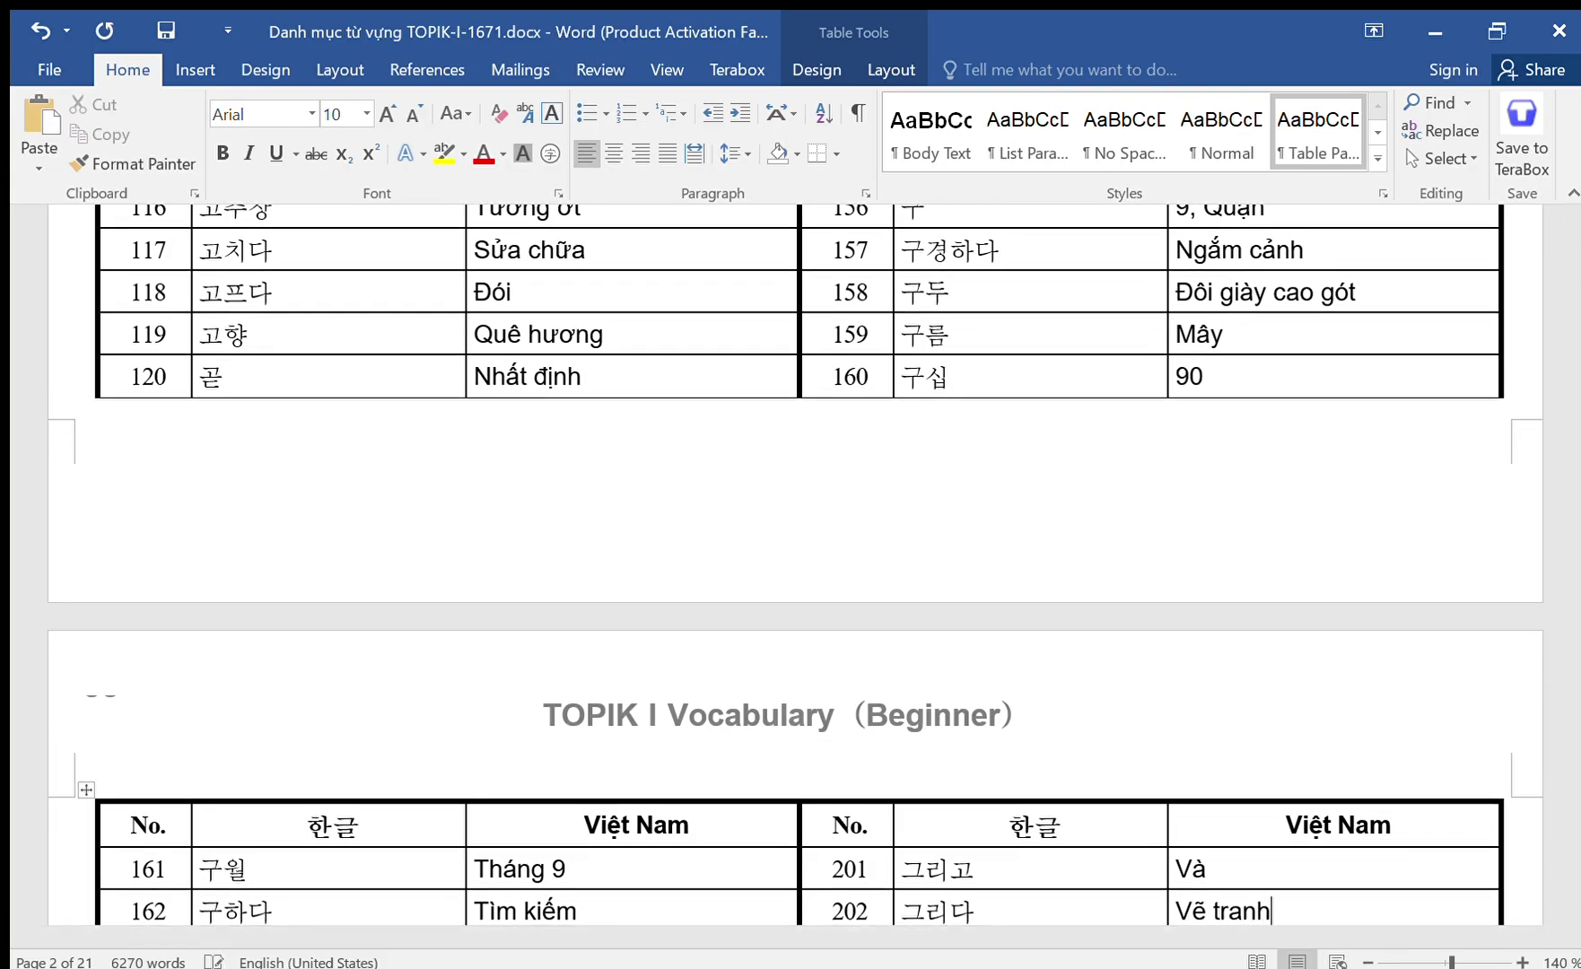
Enter "Bức tranh" as the meaning of 그림 in row 203 and "Đến đây" for 그만 in row 204.
key(Down)
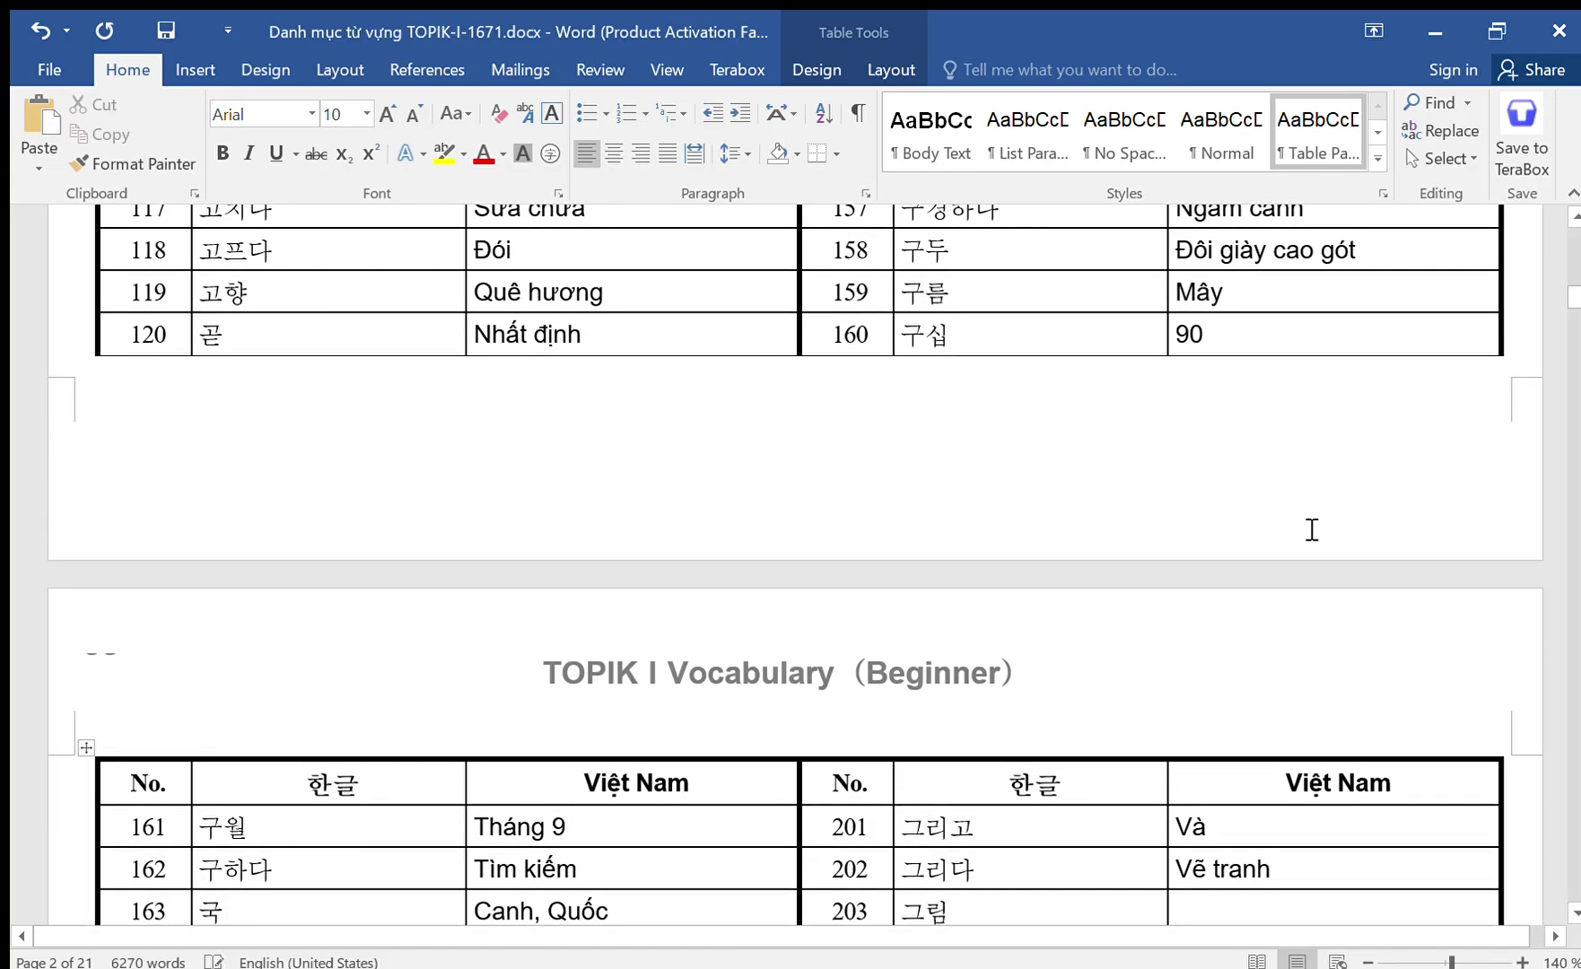
text(Bức tranh)
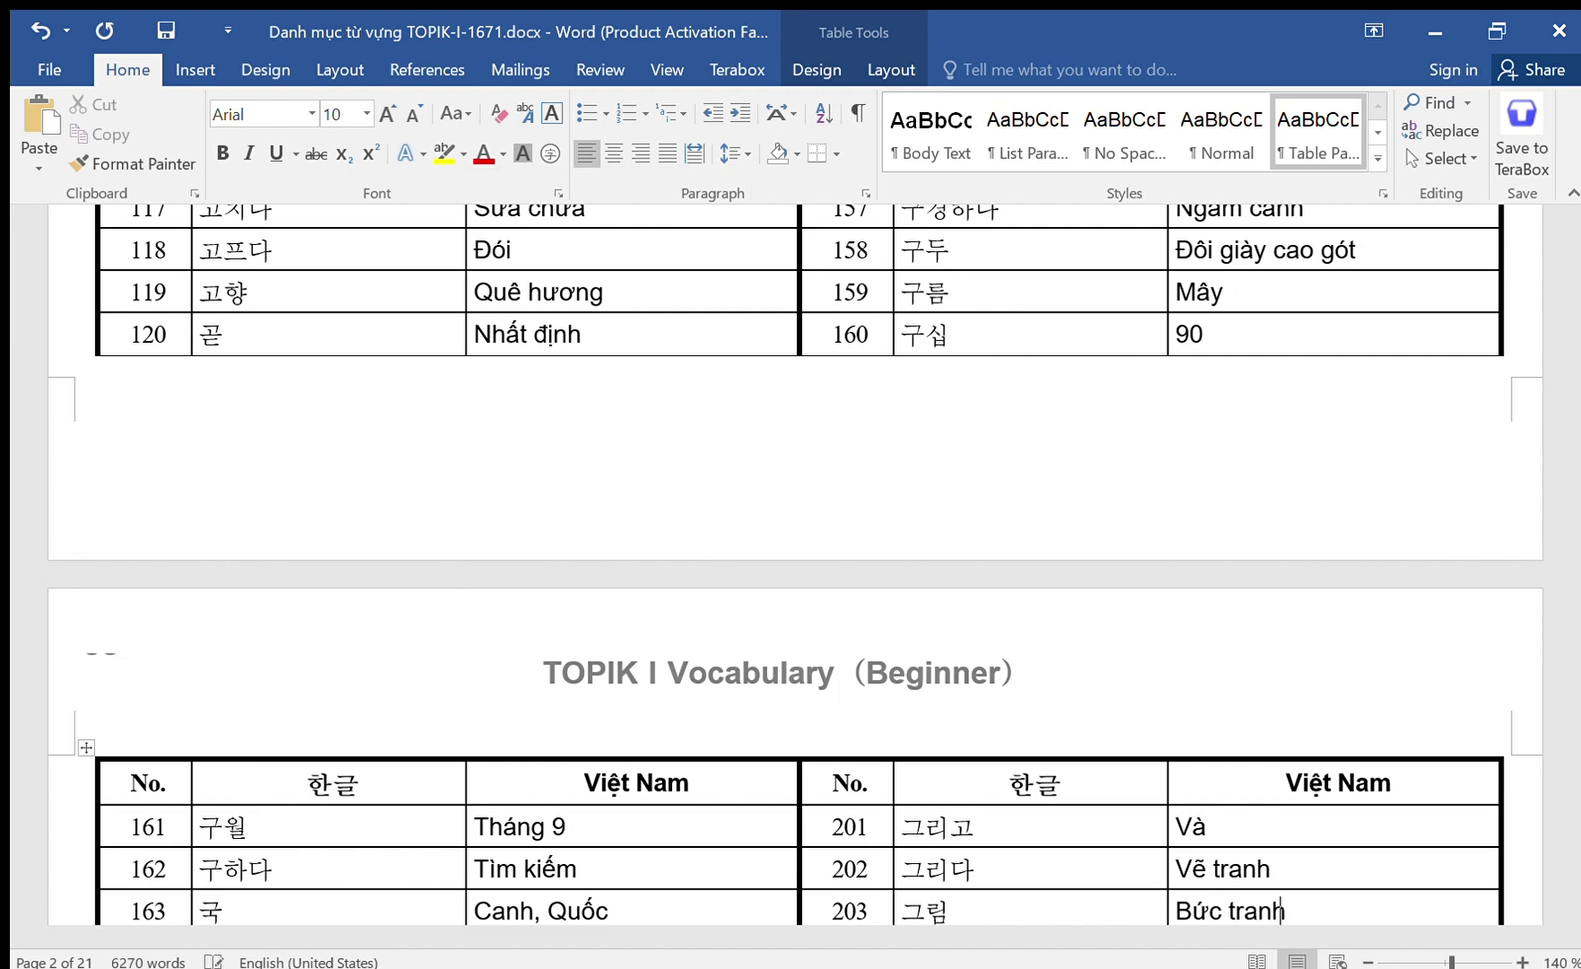
key(Down)
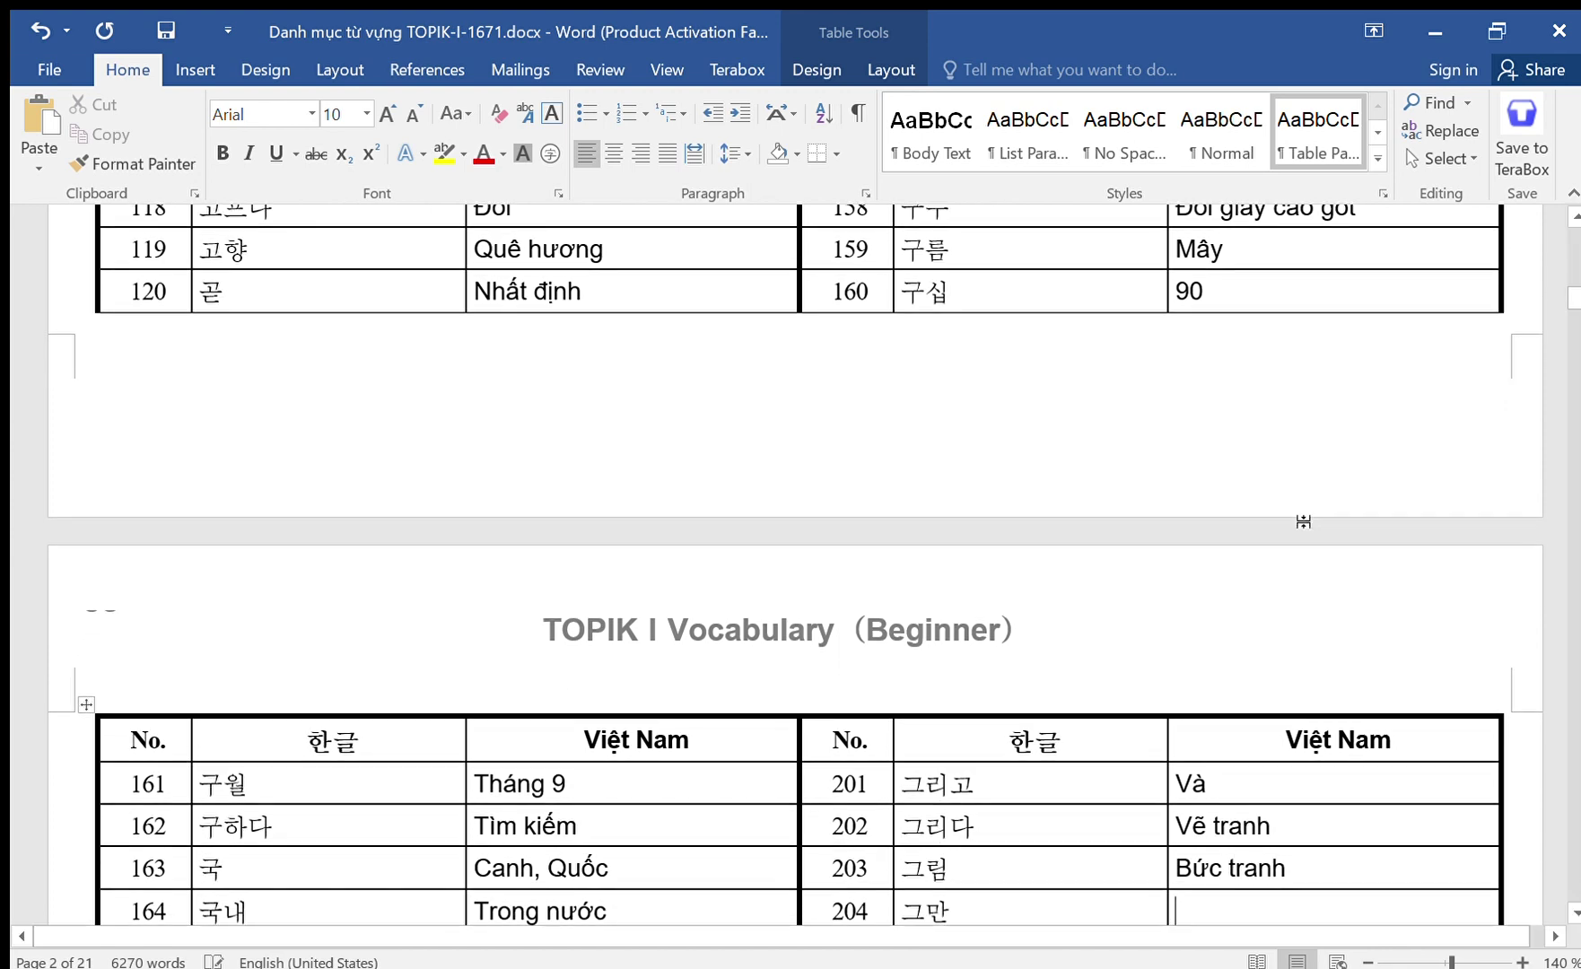
text(Đến đây)
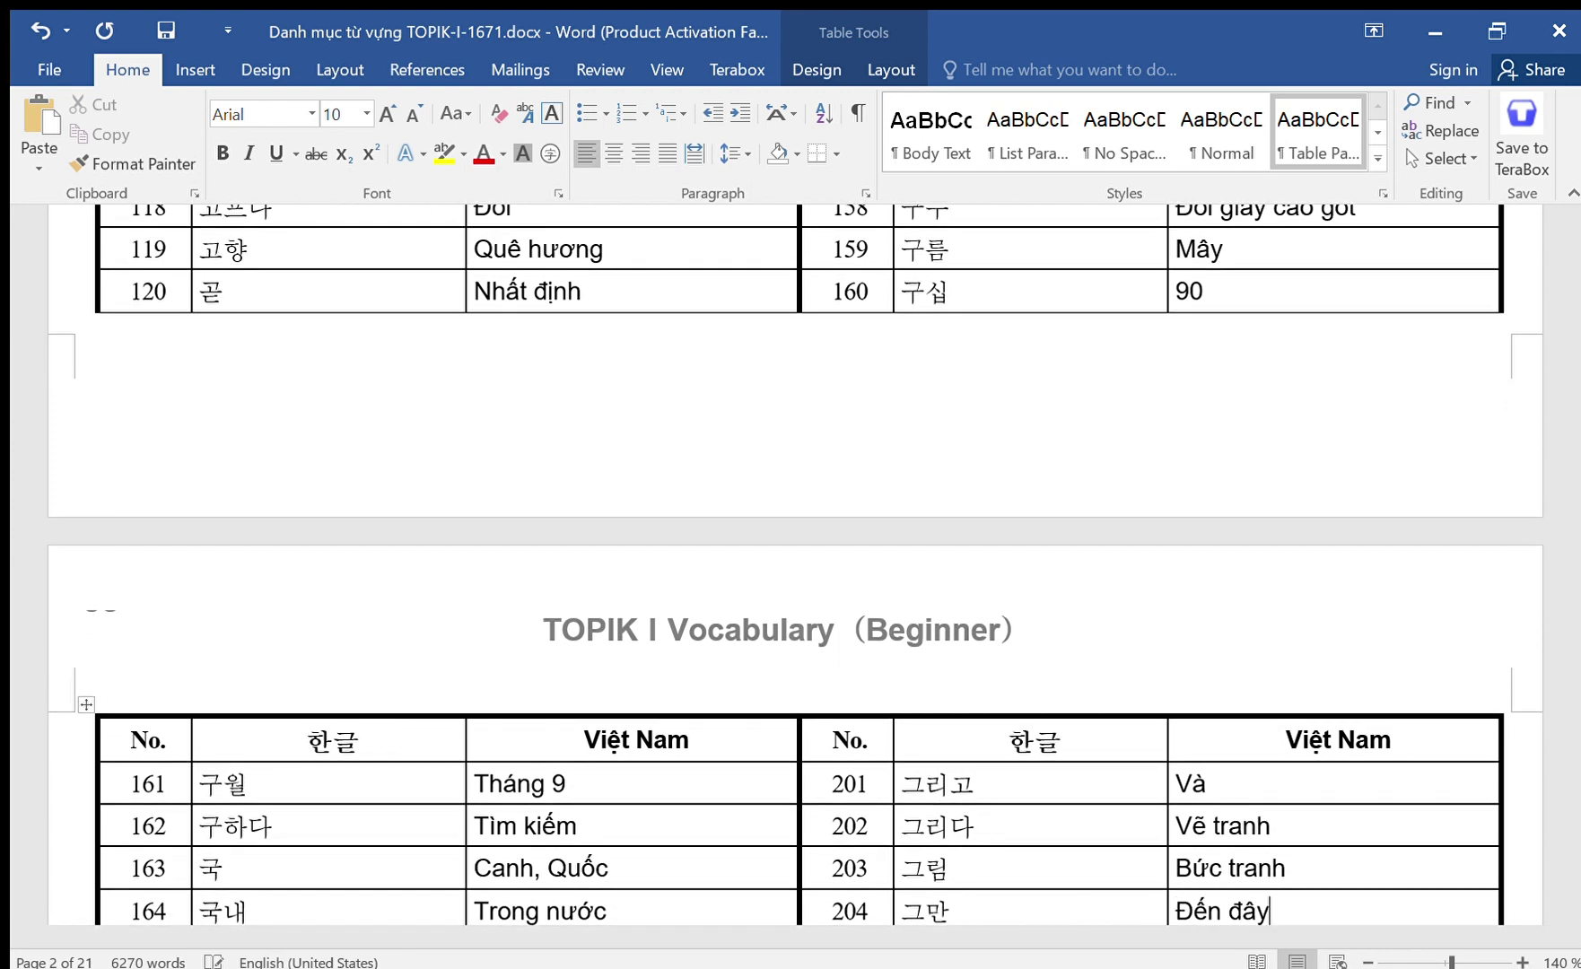
Translate 그분 in row 205 as "Vị đó" and 그저께 in row 206 as "Hôm kia".
key(Down)
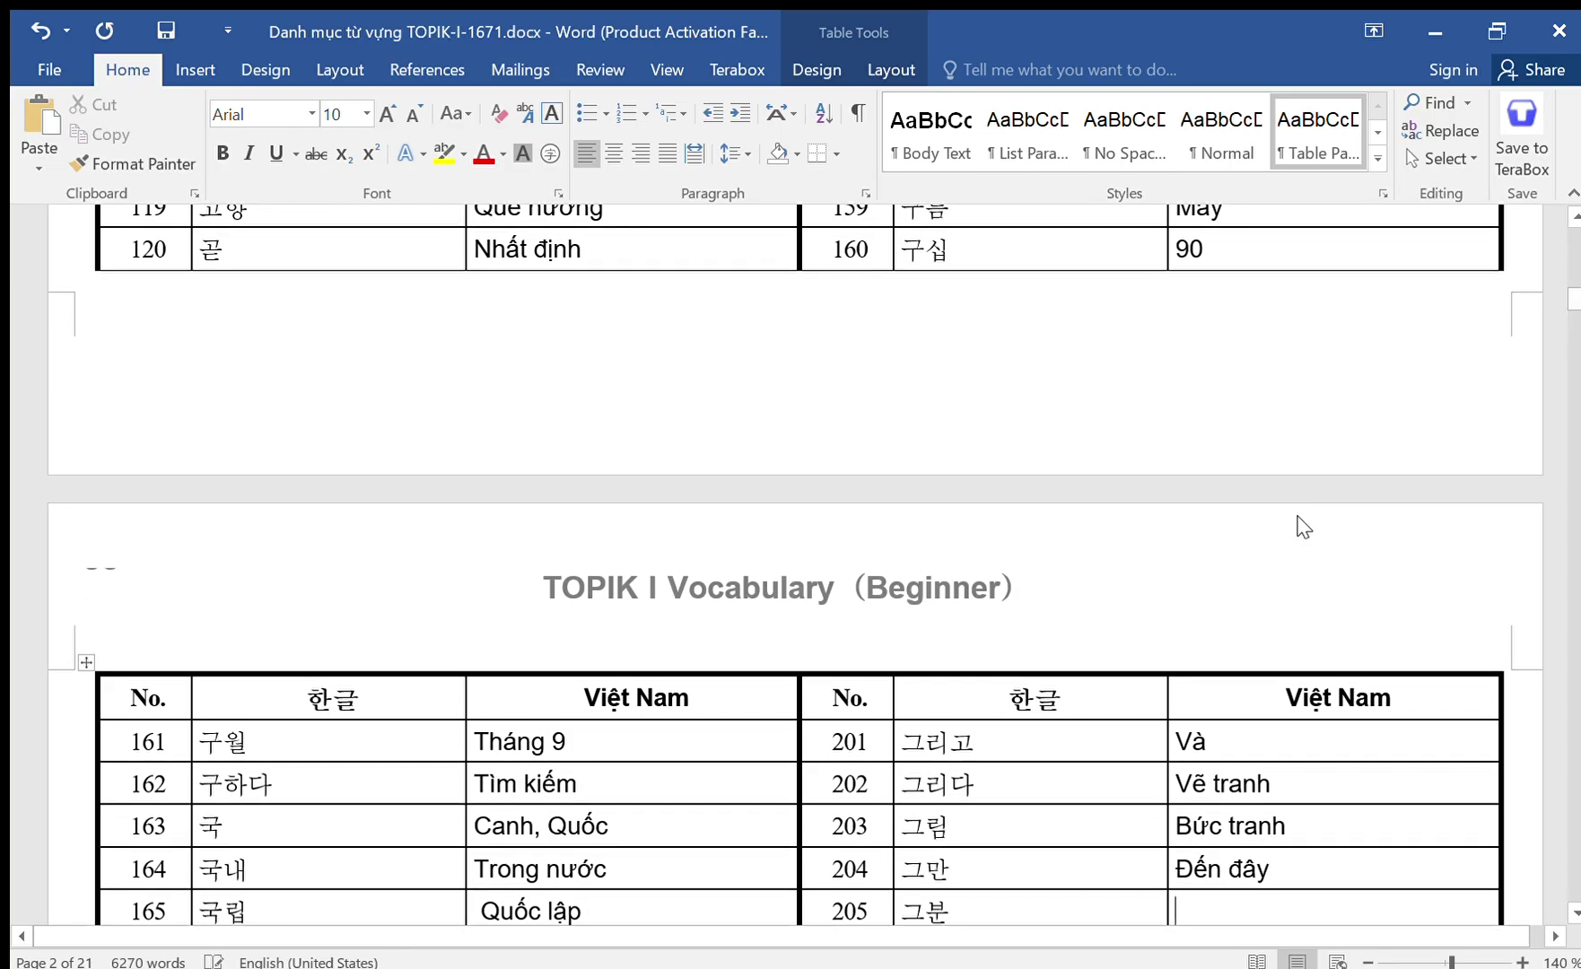
text(Vị đó)
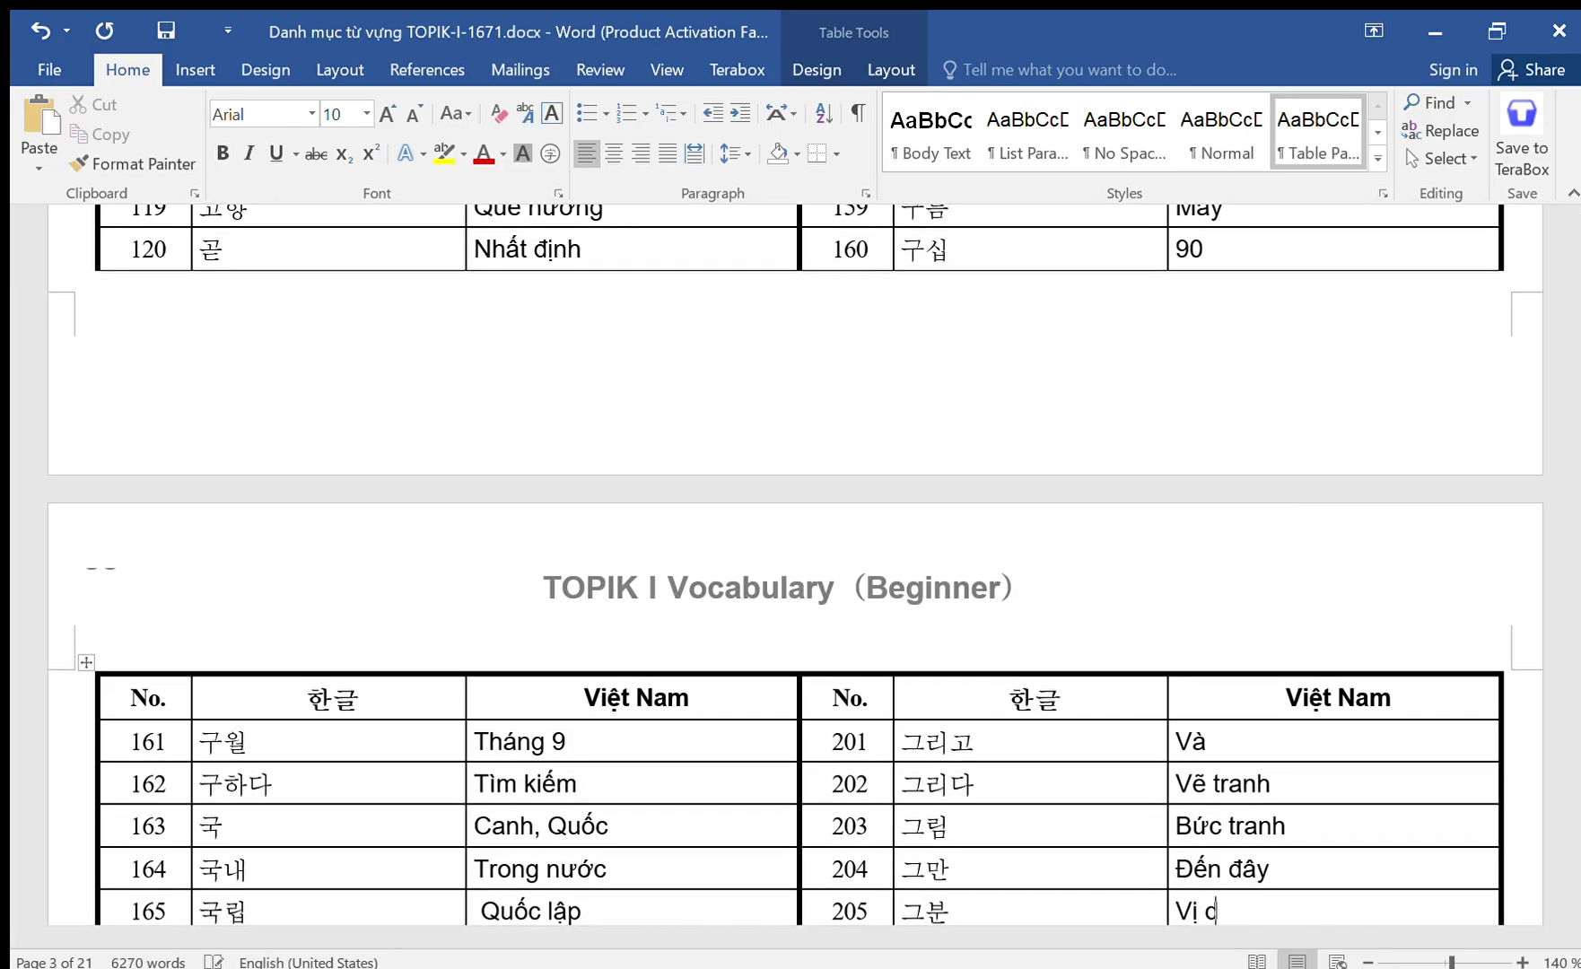
key(Down)
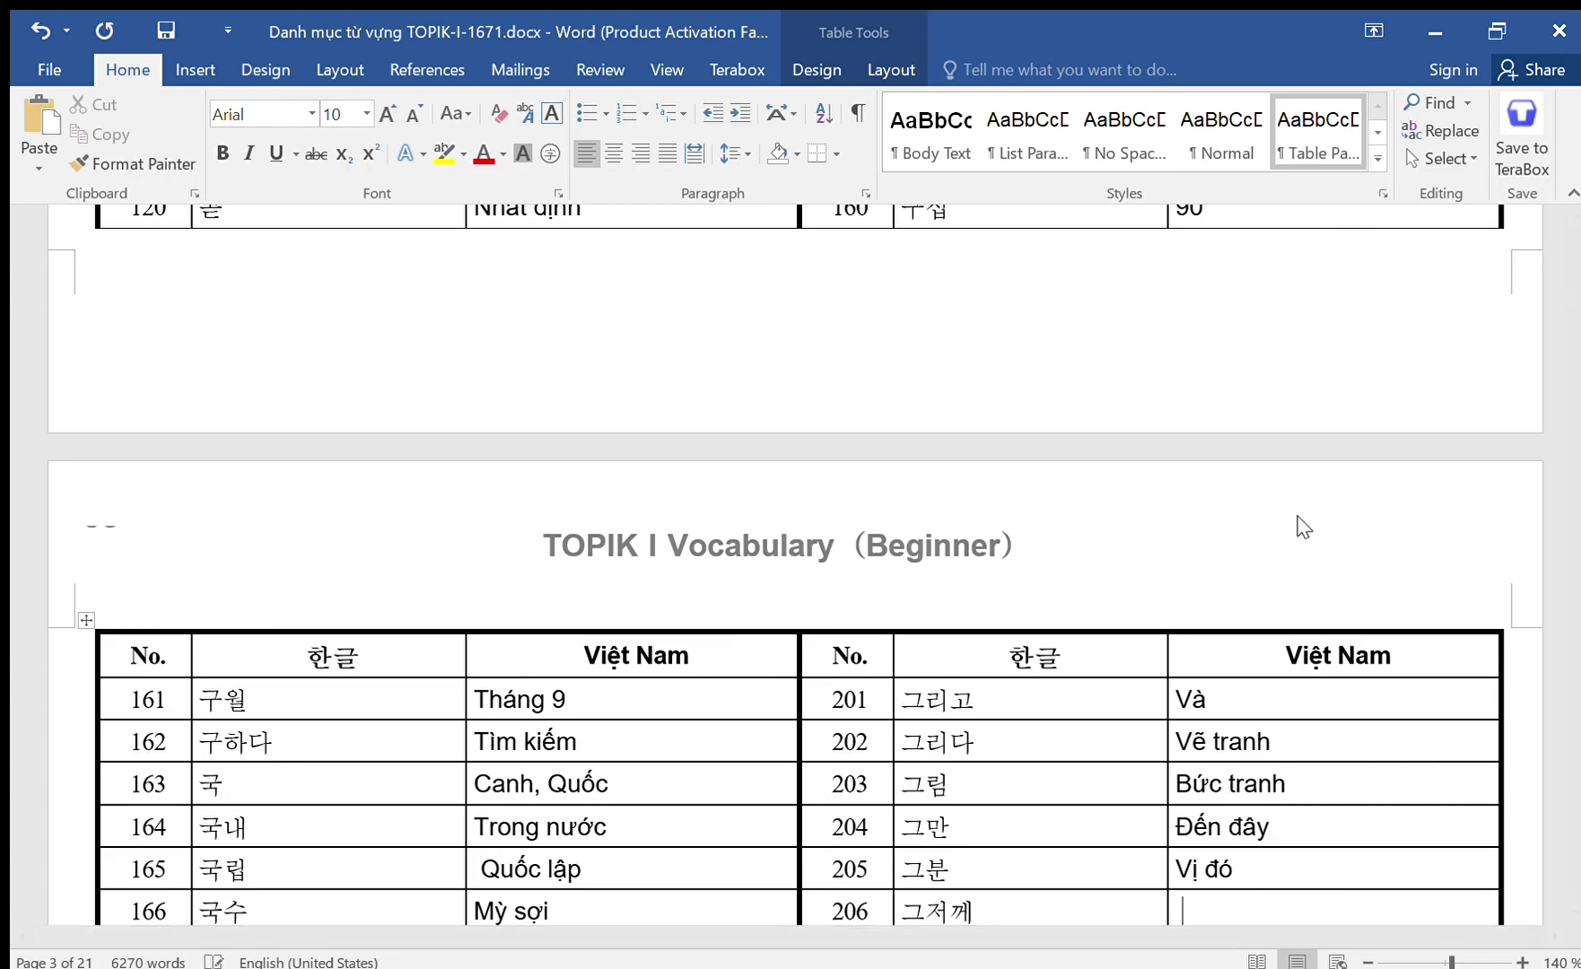
text(Hôm kia)
Enter "Trong số đó" as the meaning of 그중 in row 207 and "Phía đó" for 그쪽 in row 208.
key(Down)
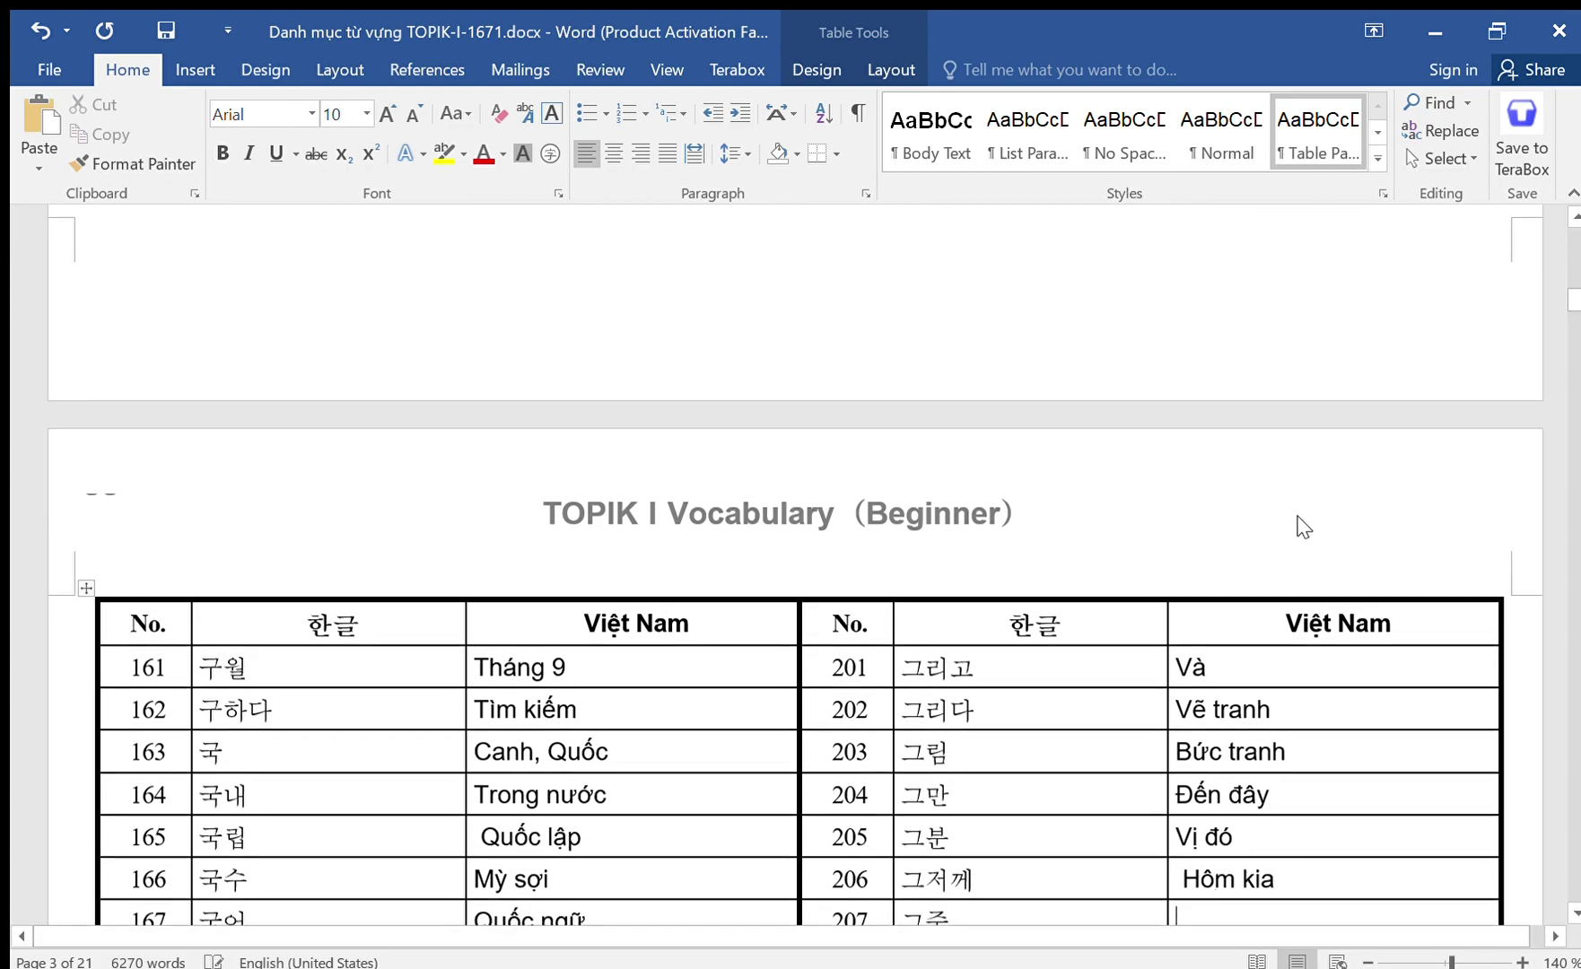
text(Tro)
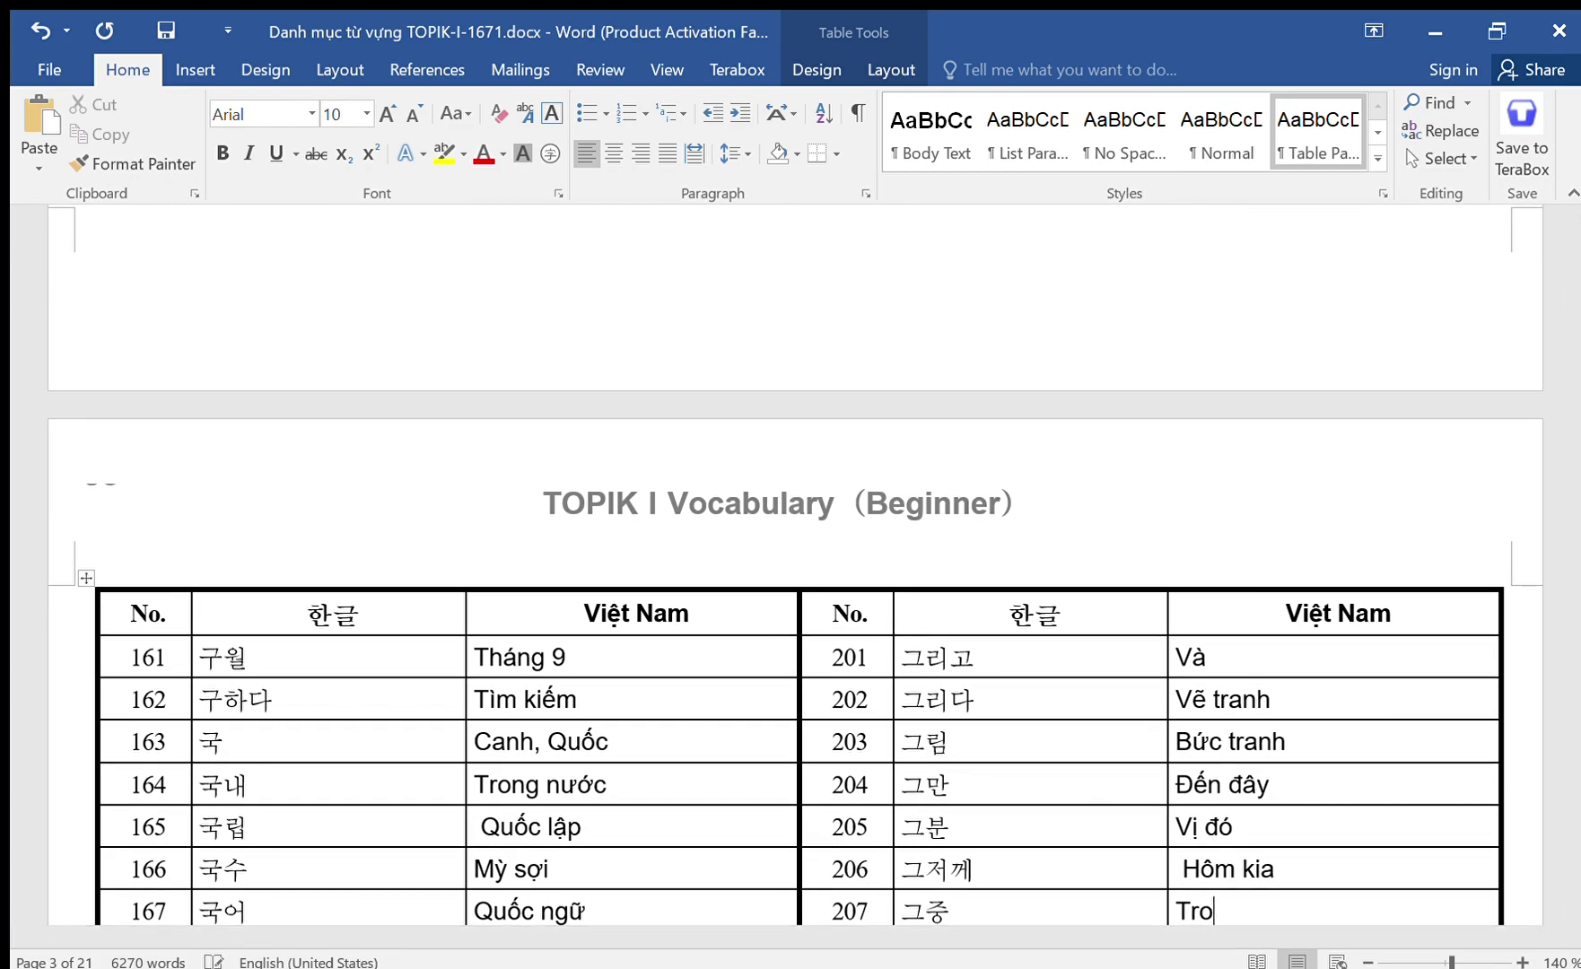
text(ng sô đó)
key(Down)
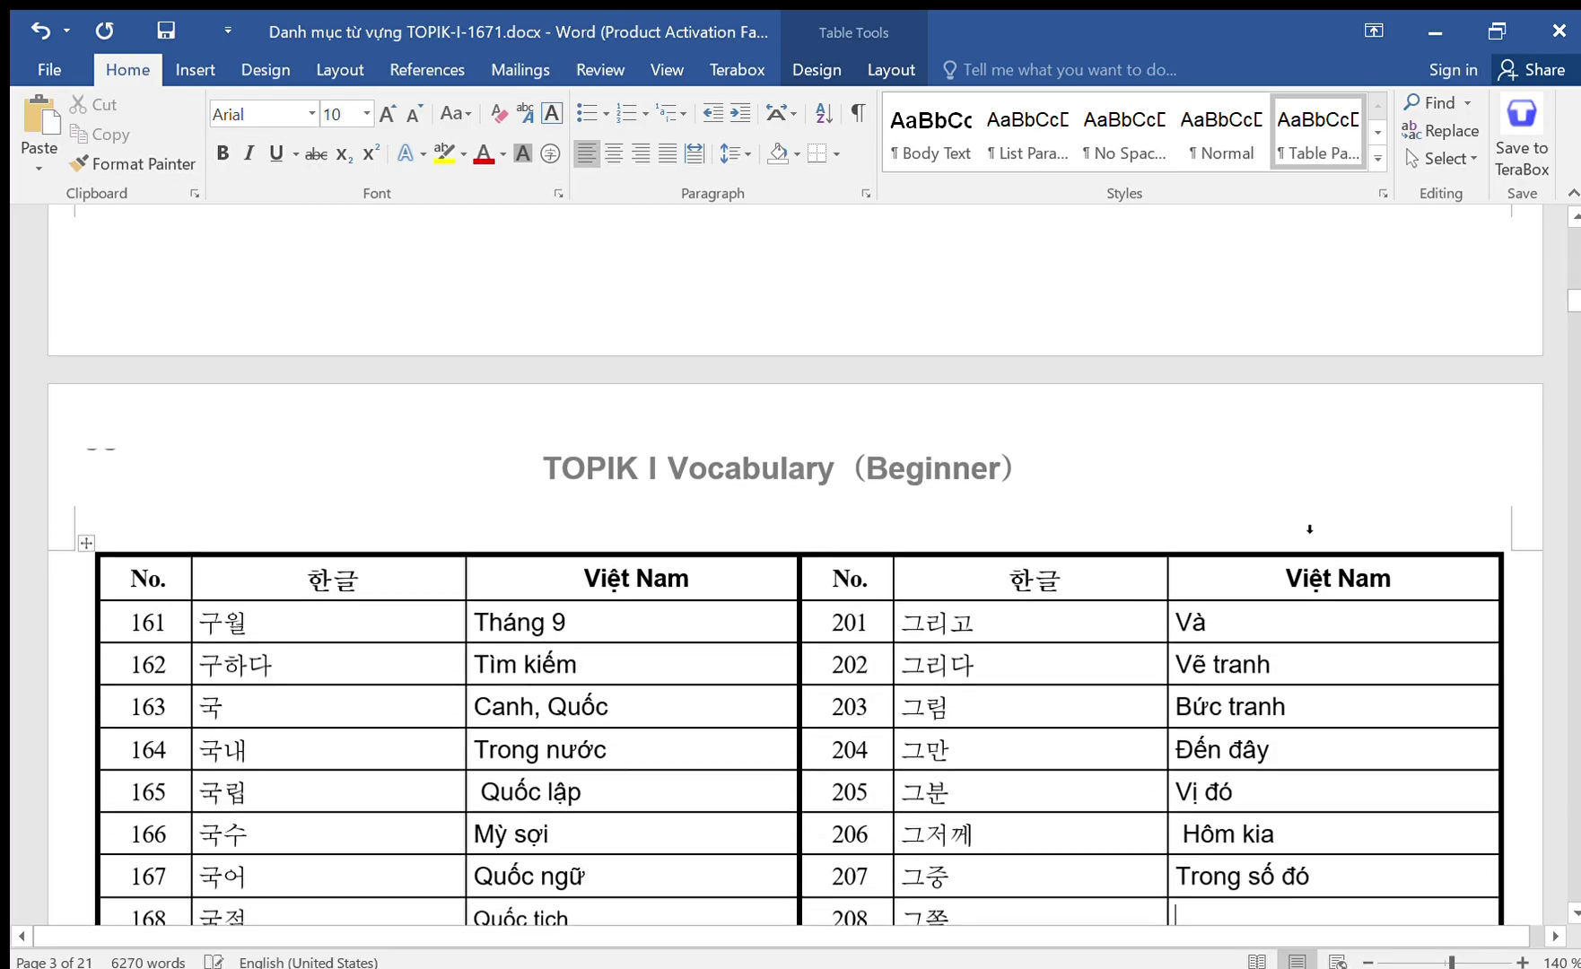
text(Phía đó)
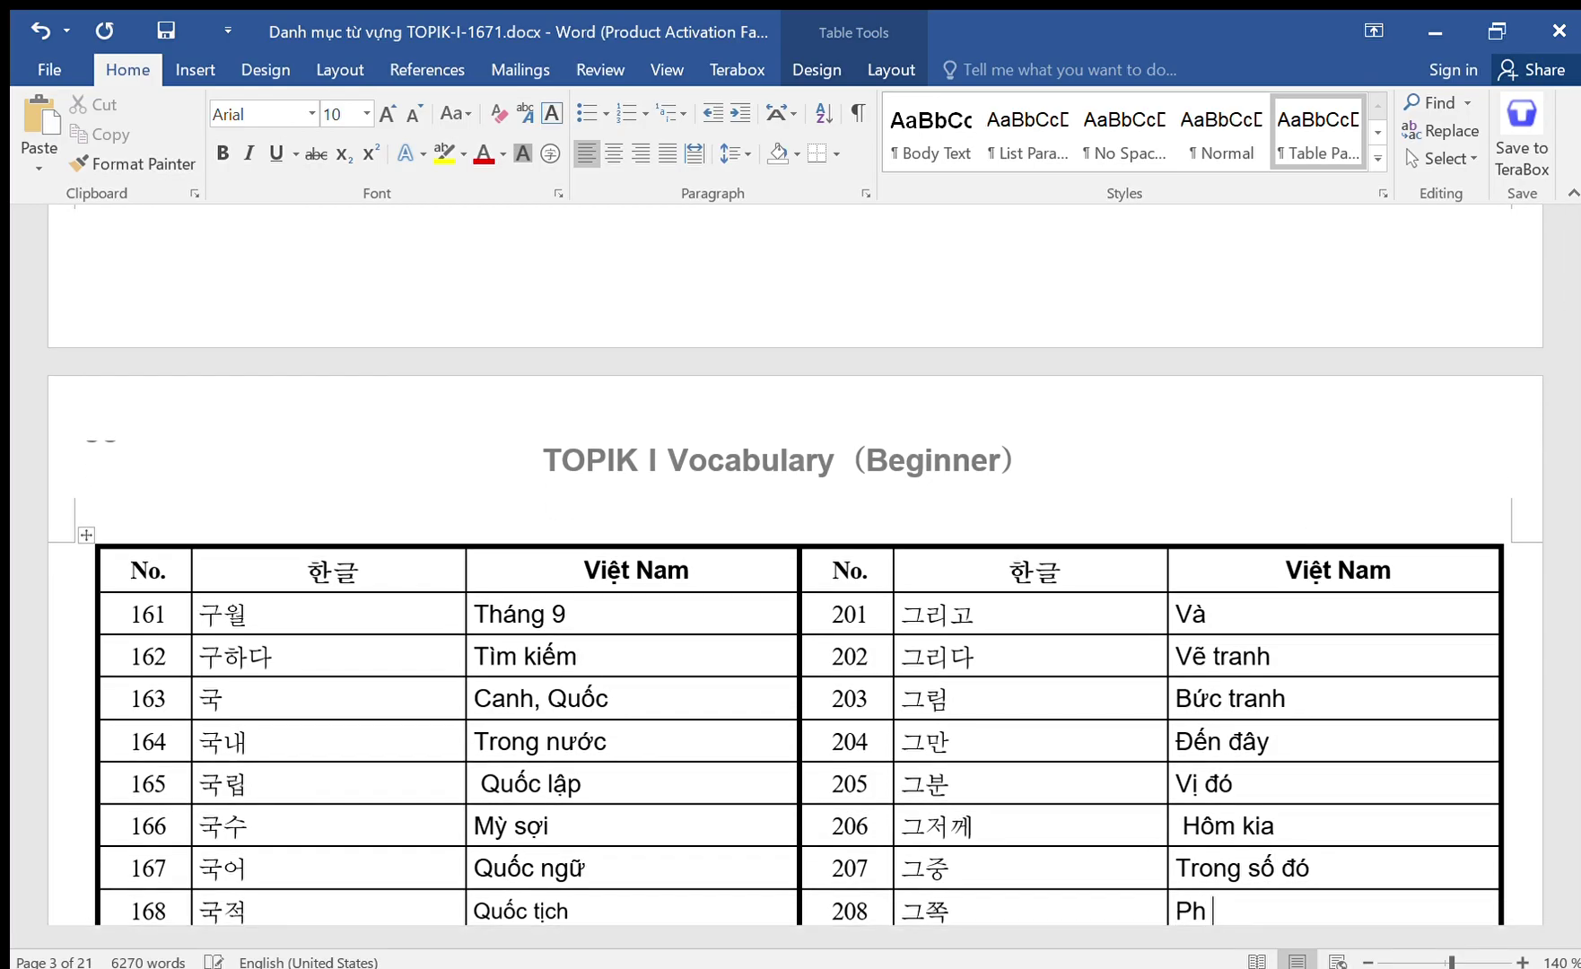
Translate 그치다 in row 209 as "Tạnh" and 극장 in row 210 as "Nhà hát".
key(Down)
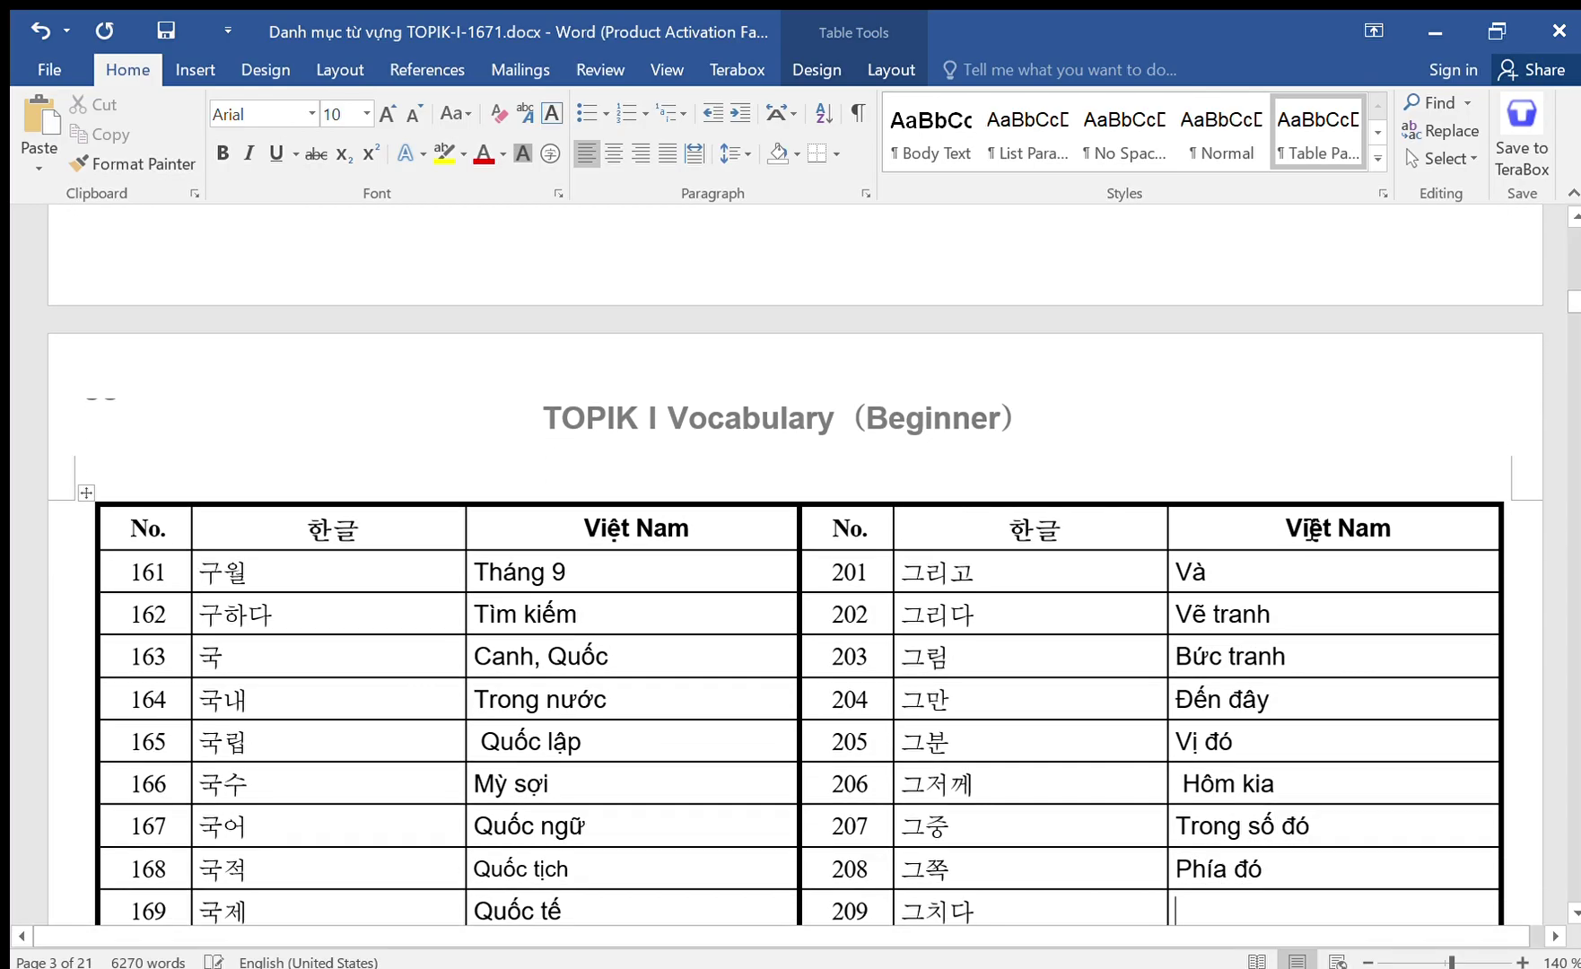
text(Tạnh)
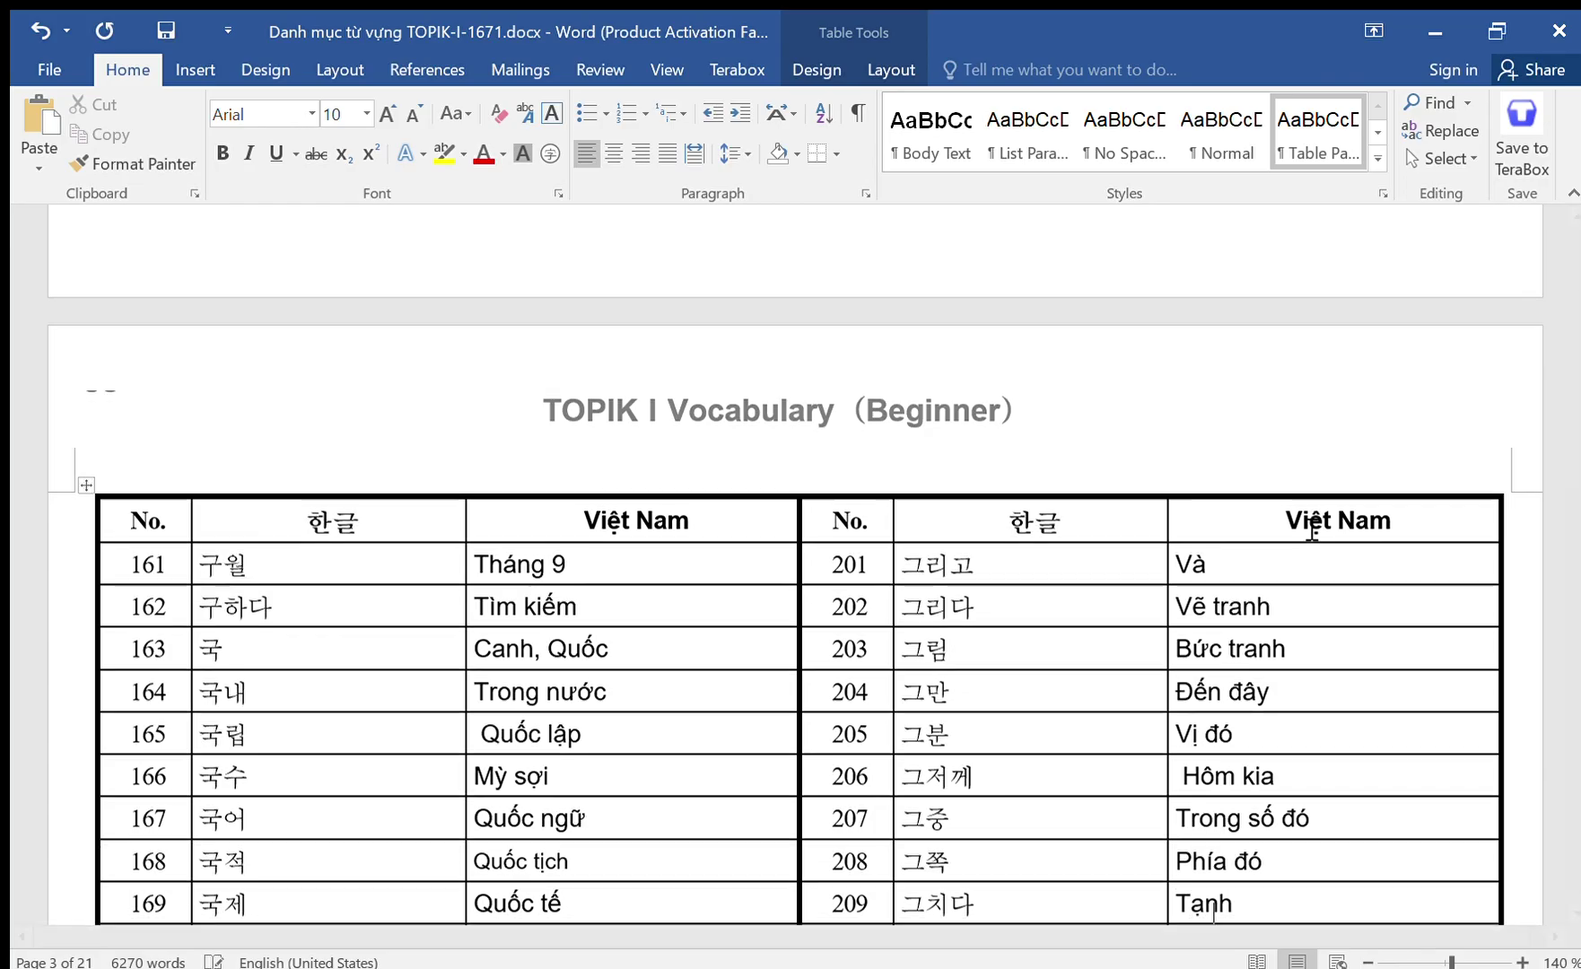
key(Down)
text(NHa)
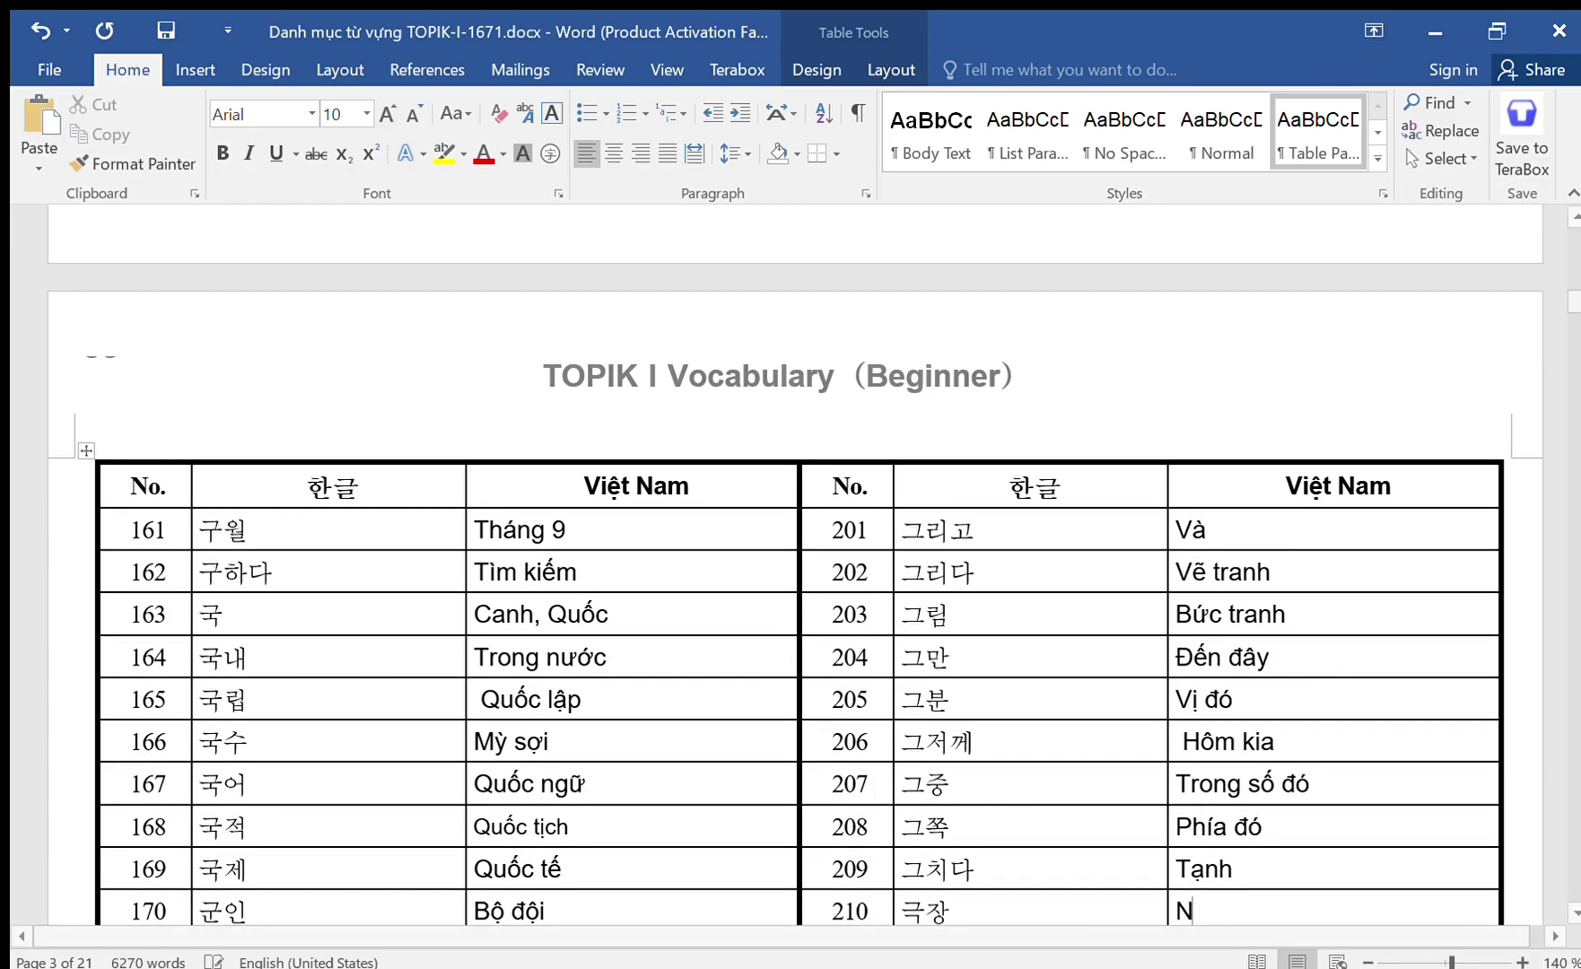
key(BackSpace)
key(BackSpace)
text(Ha)
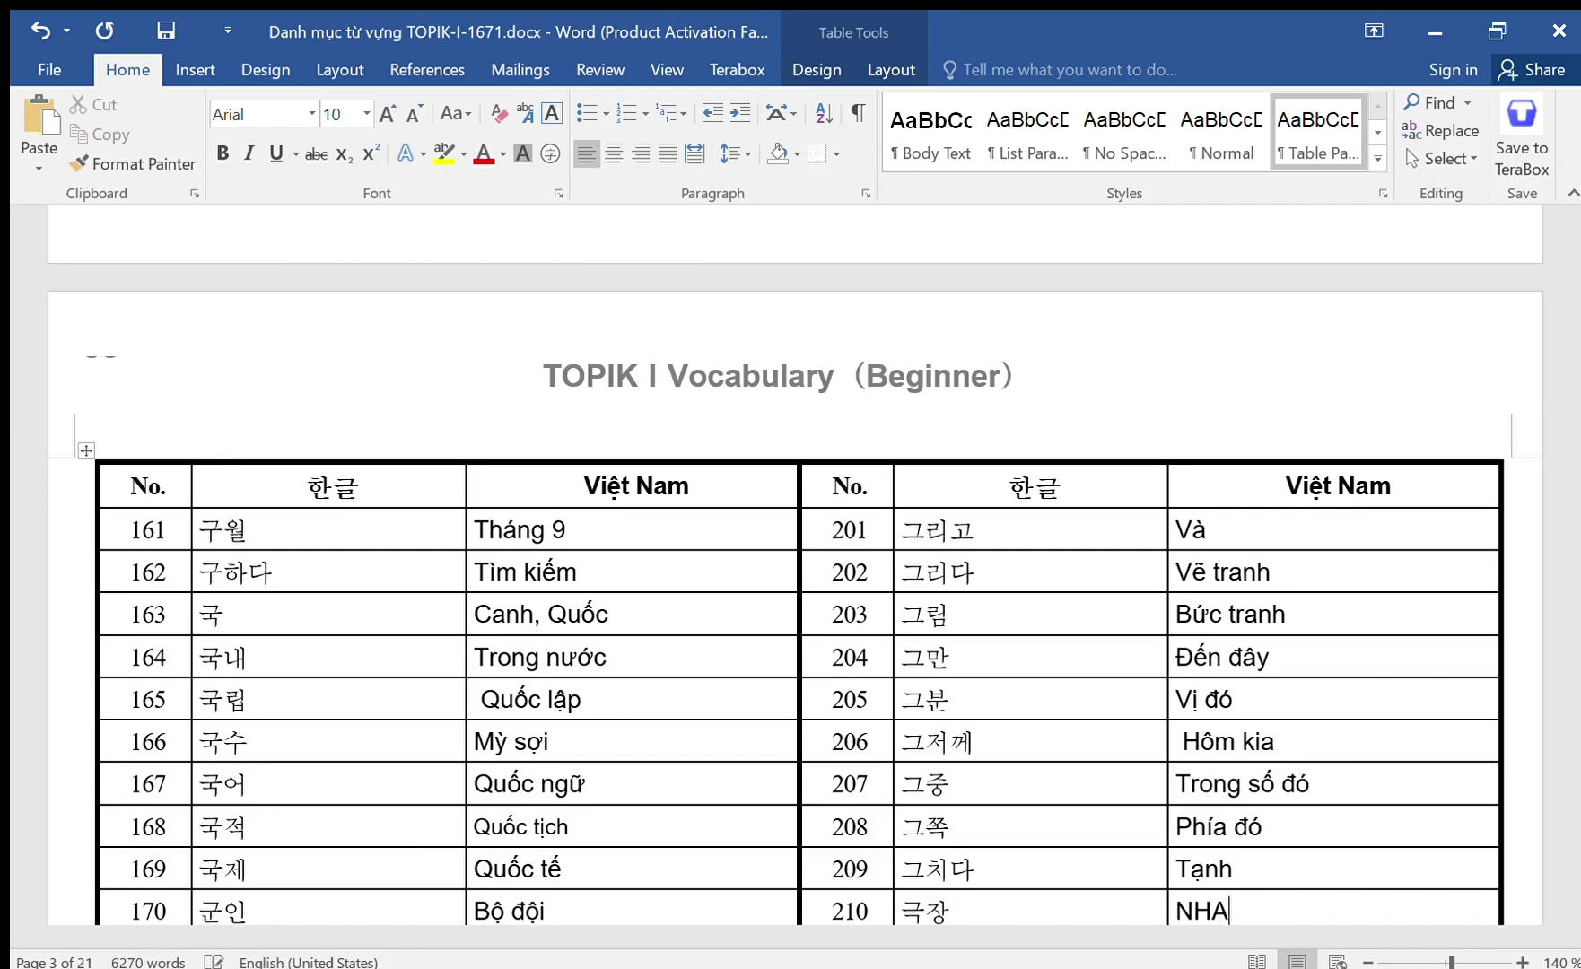
key(BackSpace)
key(BackSpace)
text(hả hát)
Enter "Gần" as the meaning of 근처 in row 211 and "Chữ" for 글 in row 212.
key(Down)
text(Gần)
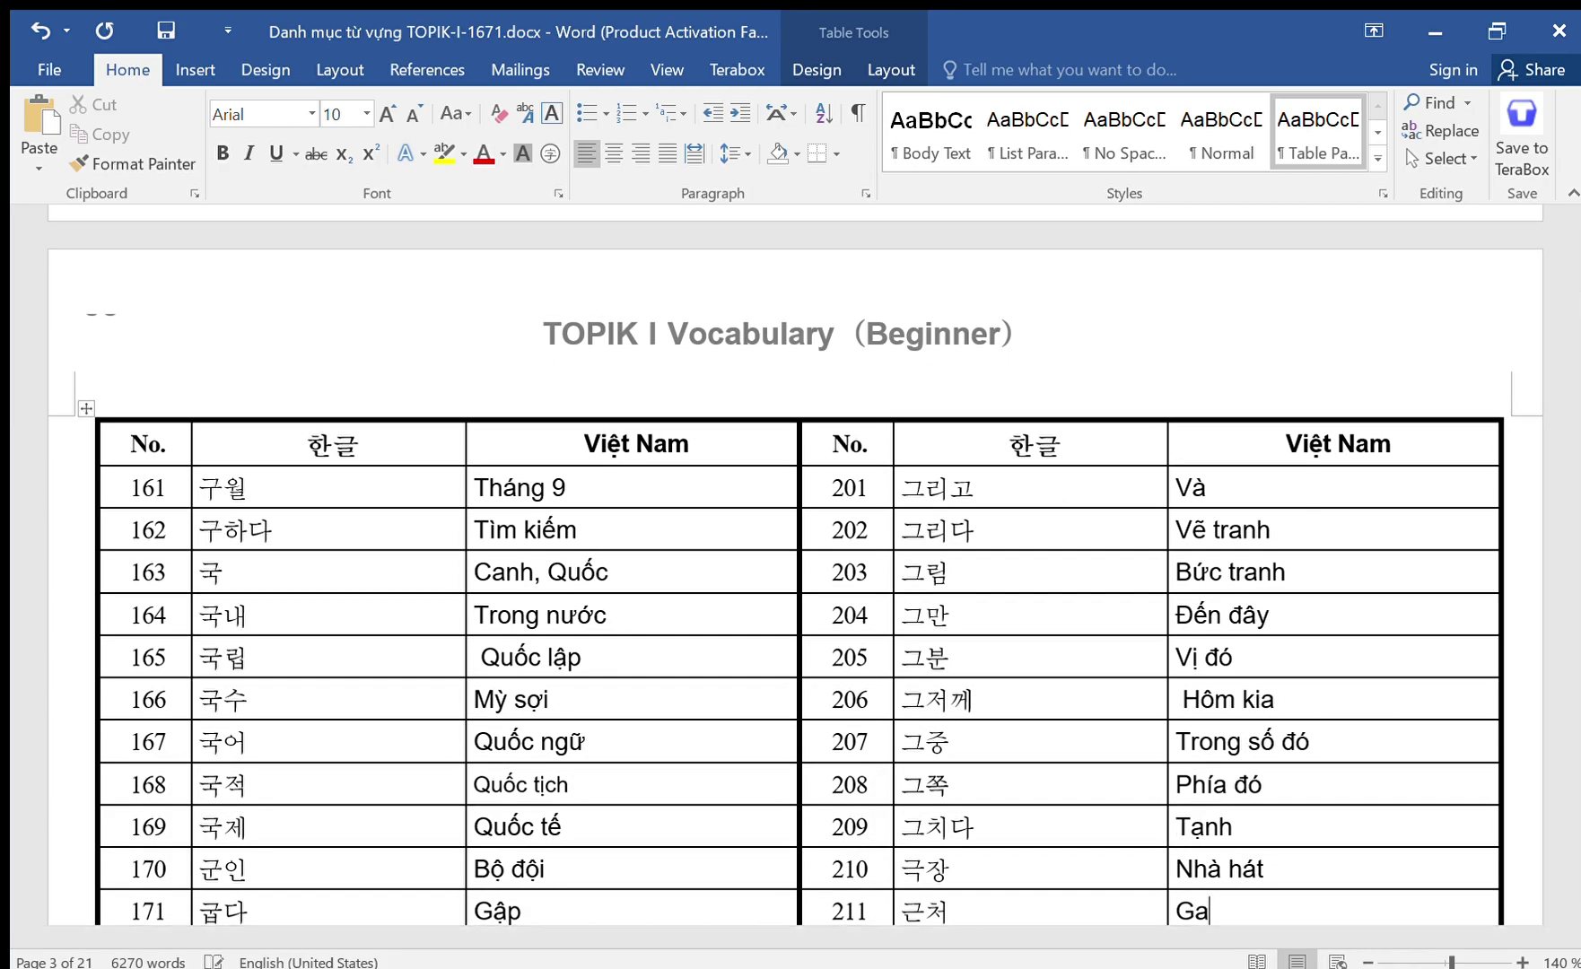
key(Down)
text(Chư)
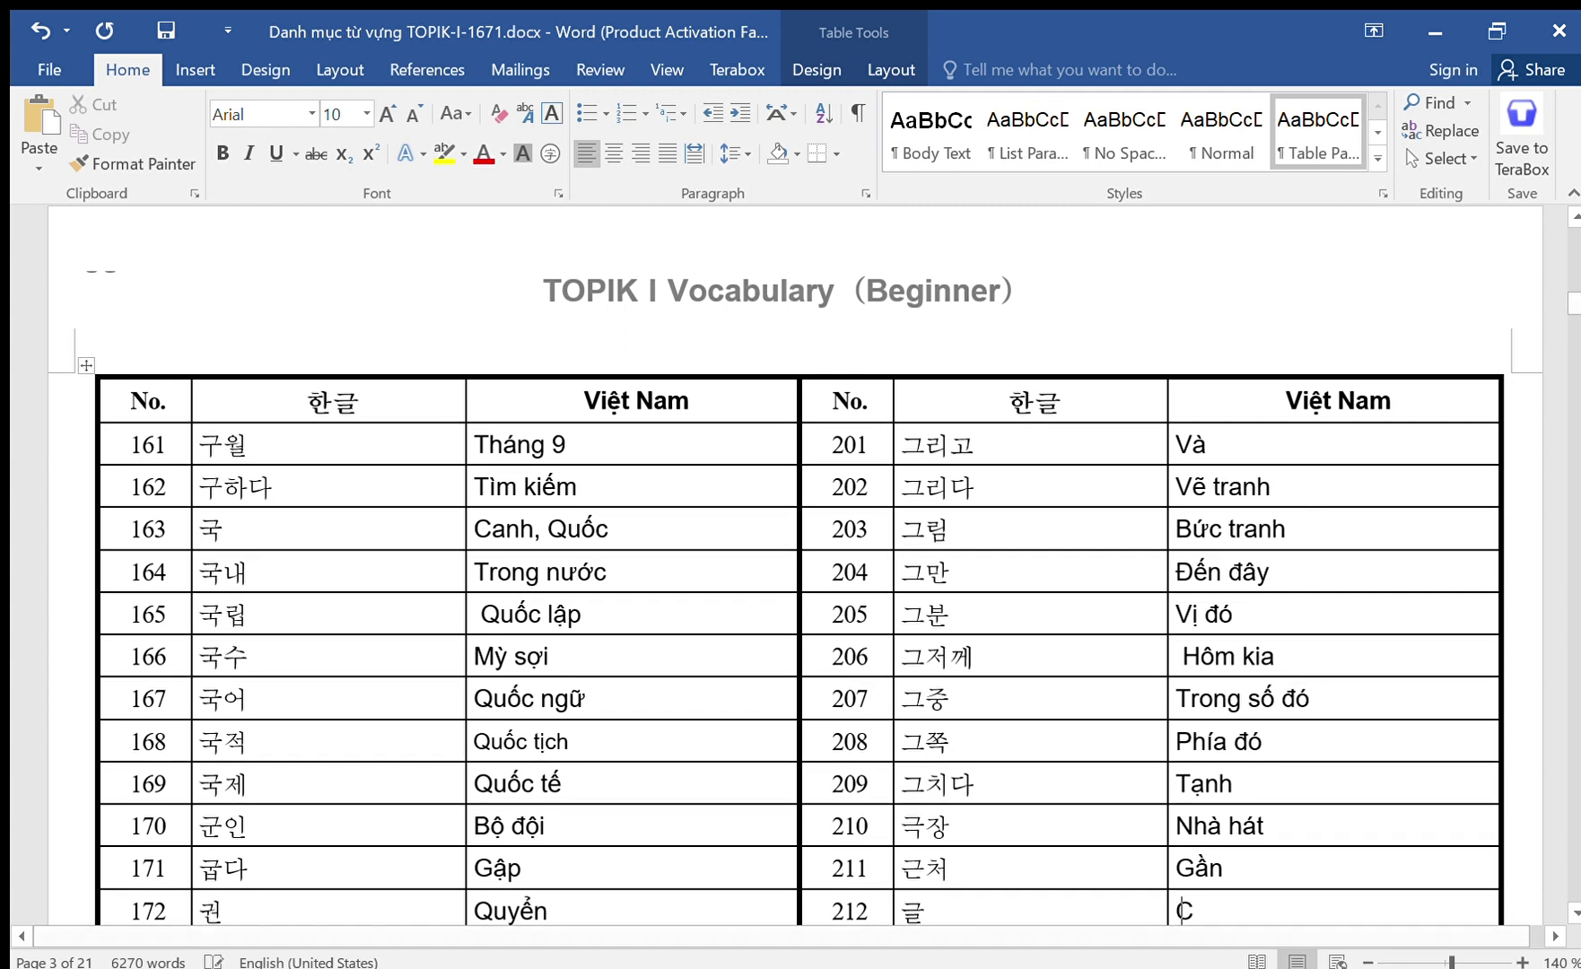
Translate 글쎄요 in row 213 as "Để xem nào".
key(Down)
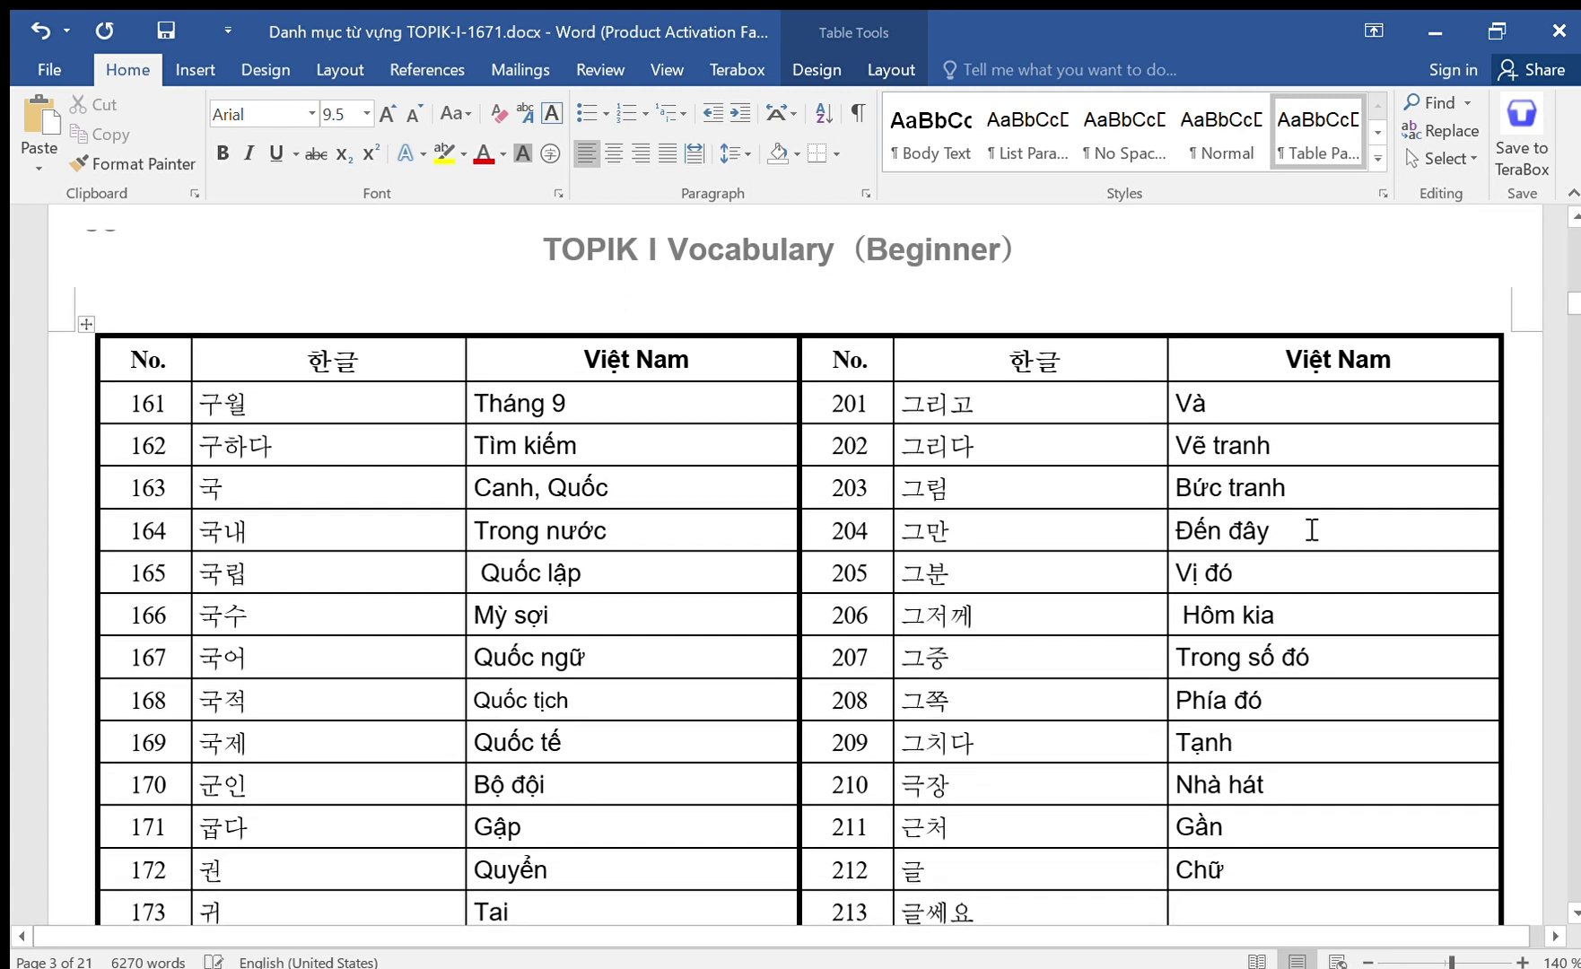
text(Đê)
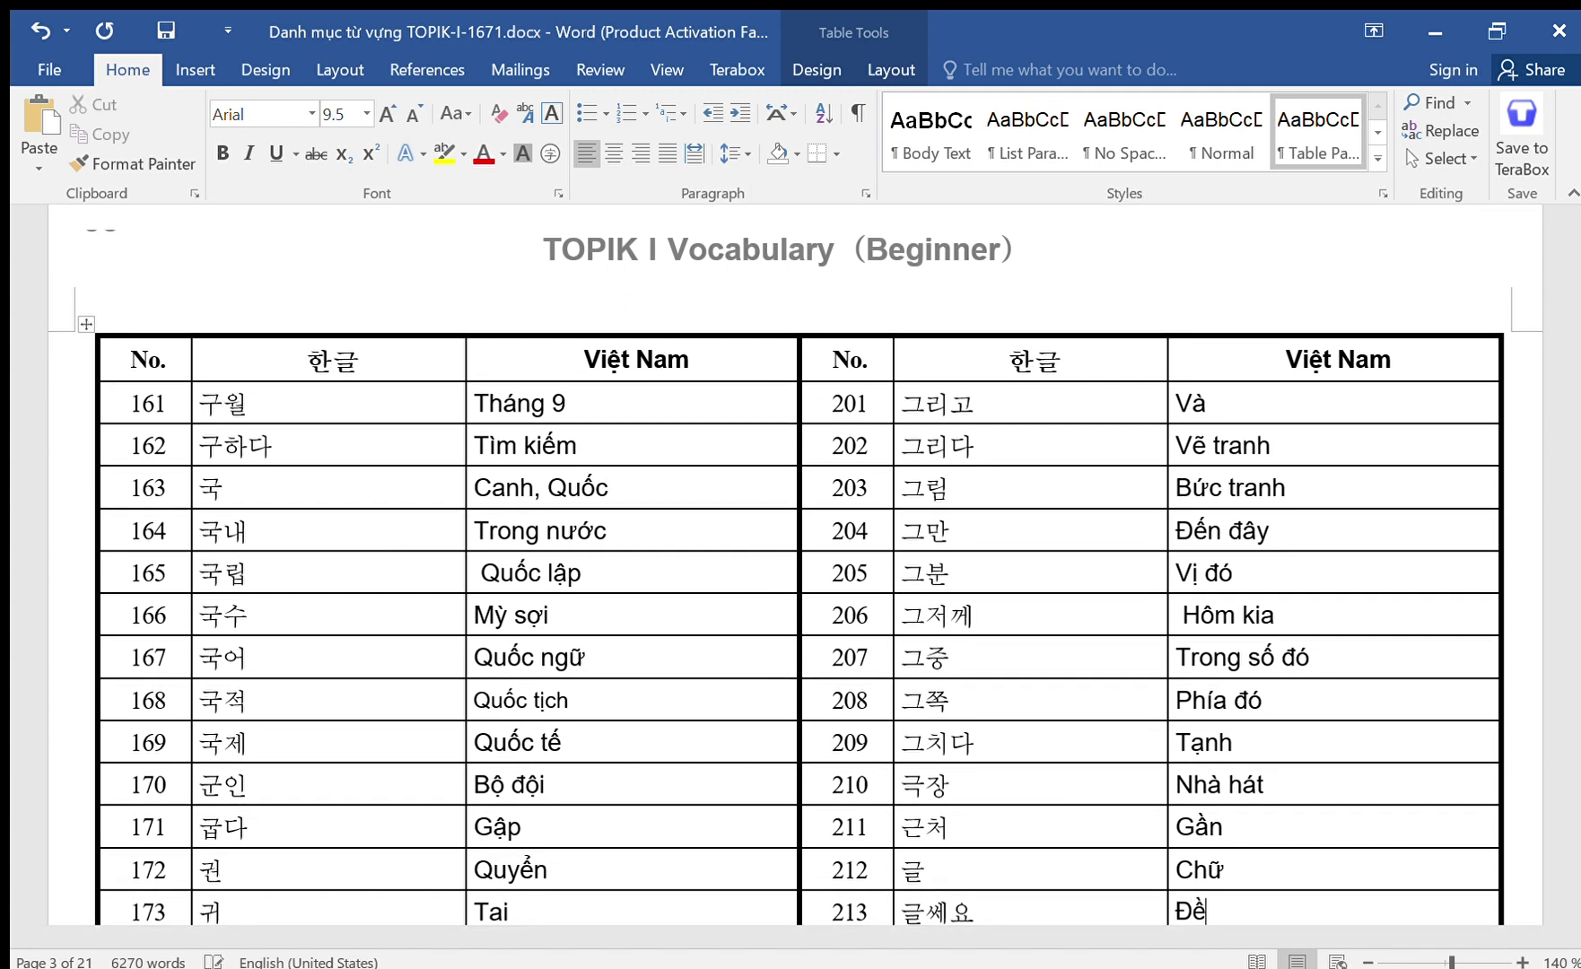
text( xemnào)
Enter "Vừa mới" as the Vietnamese meaning of 금방 in row 214.
key(Down)
key(Down)
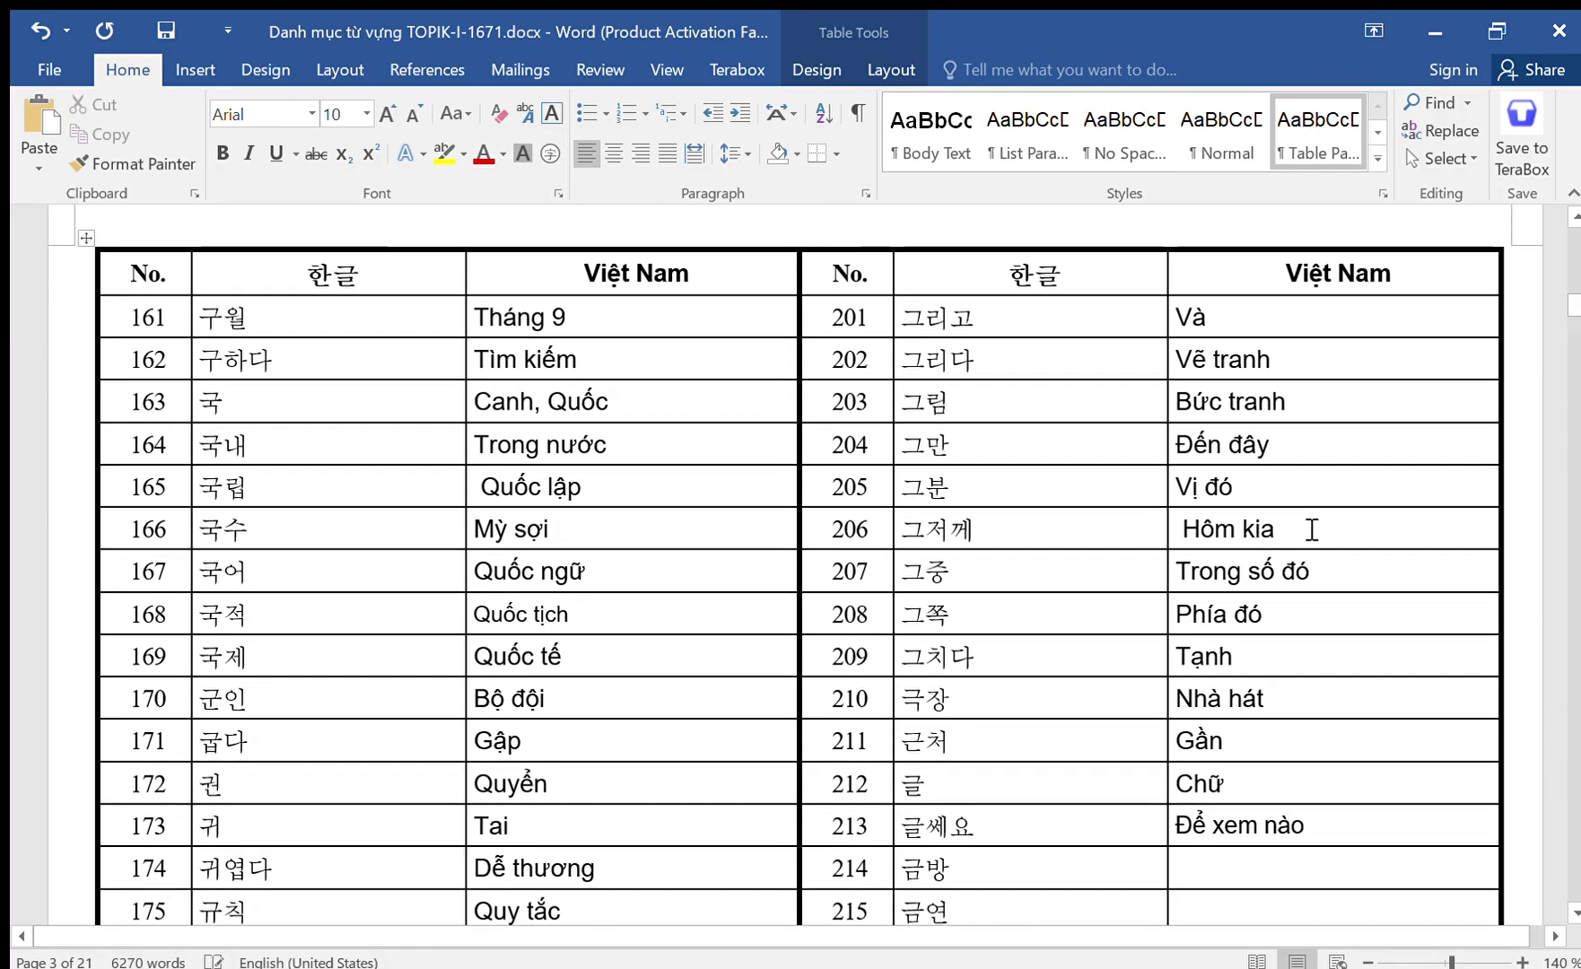
key(Down)
key(Up)
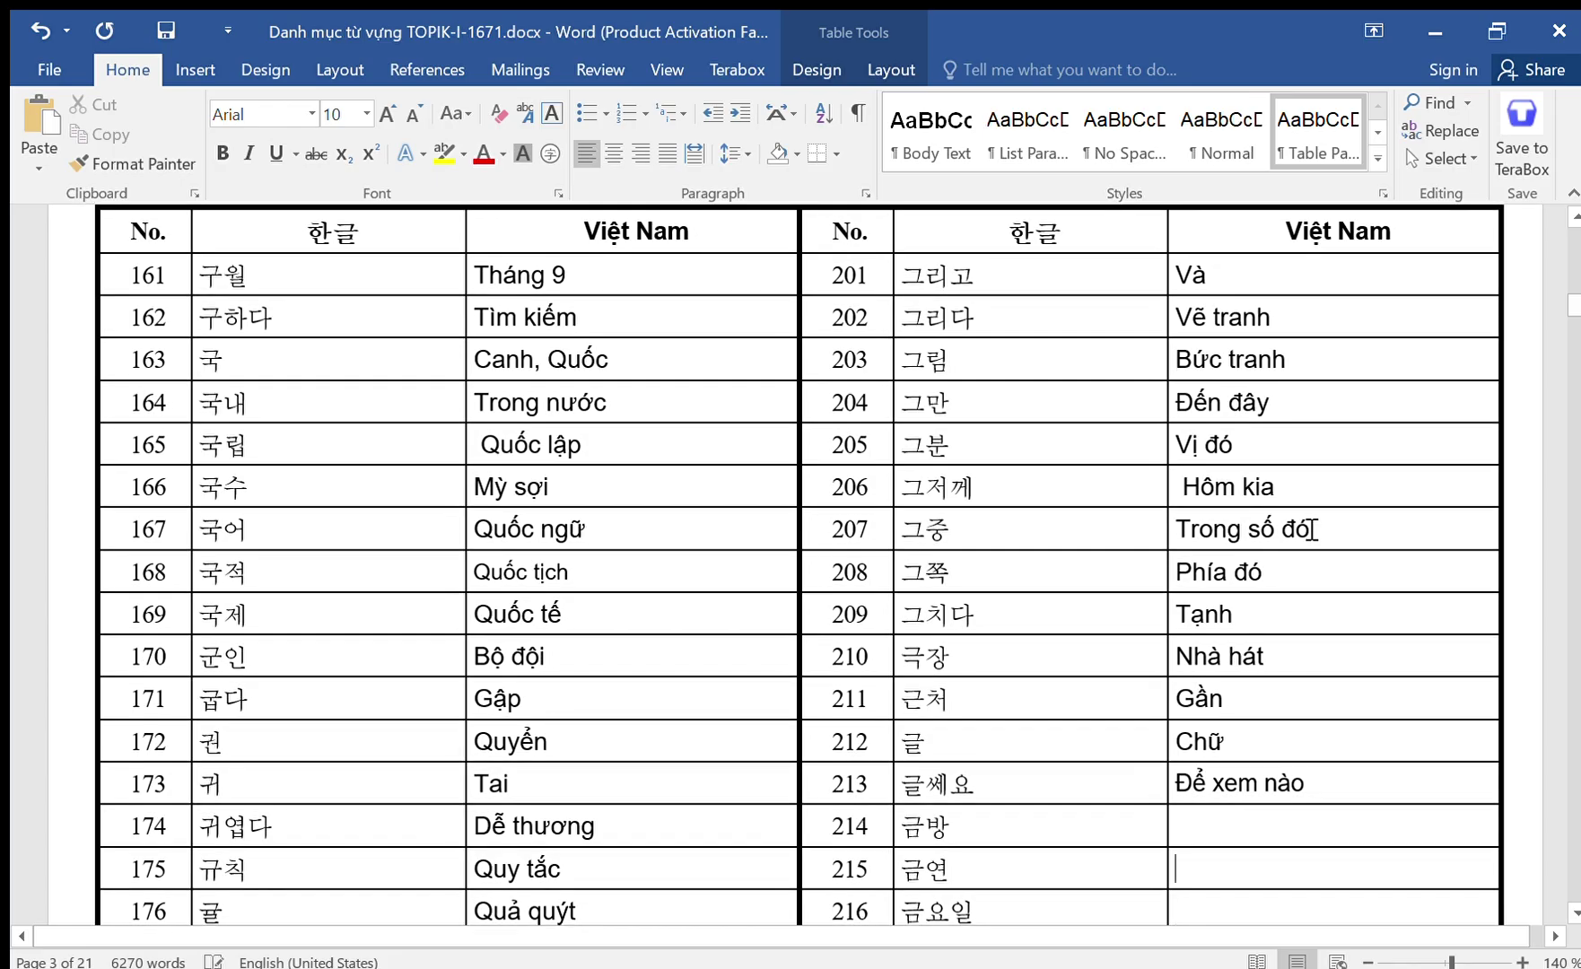
key(Up)
text(Nga)
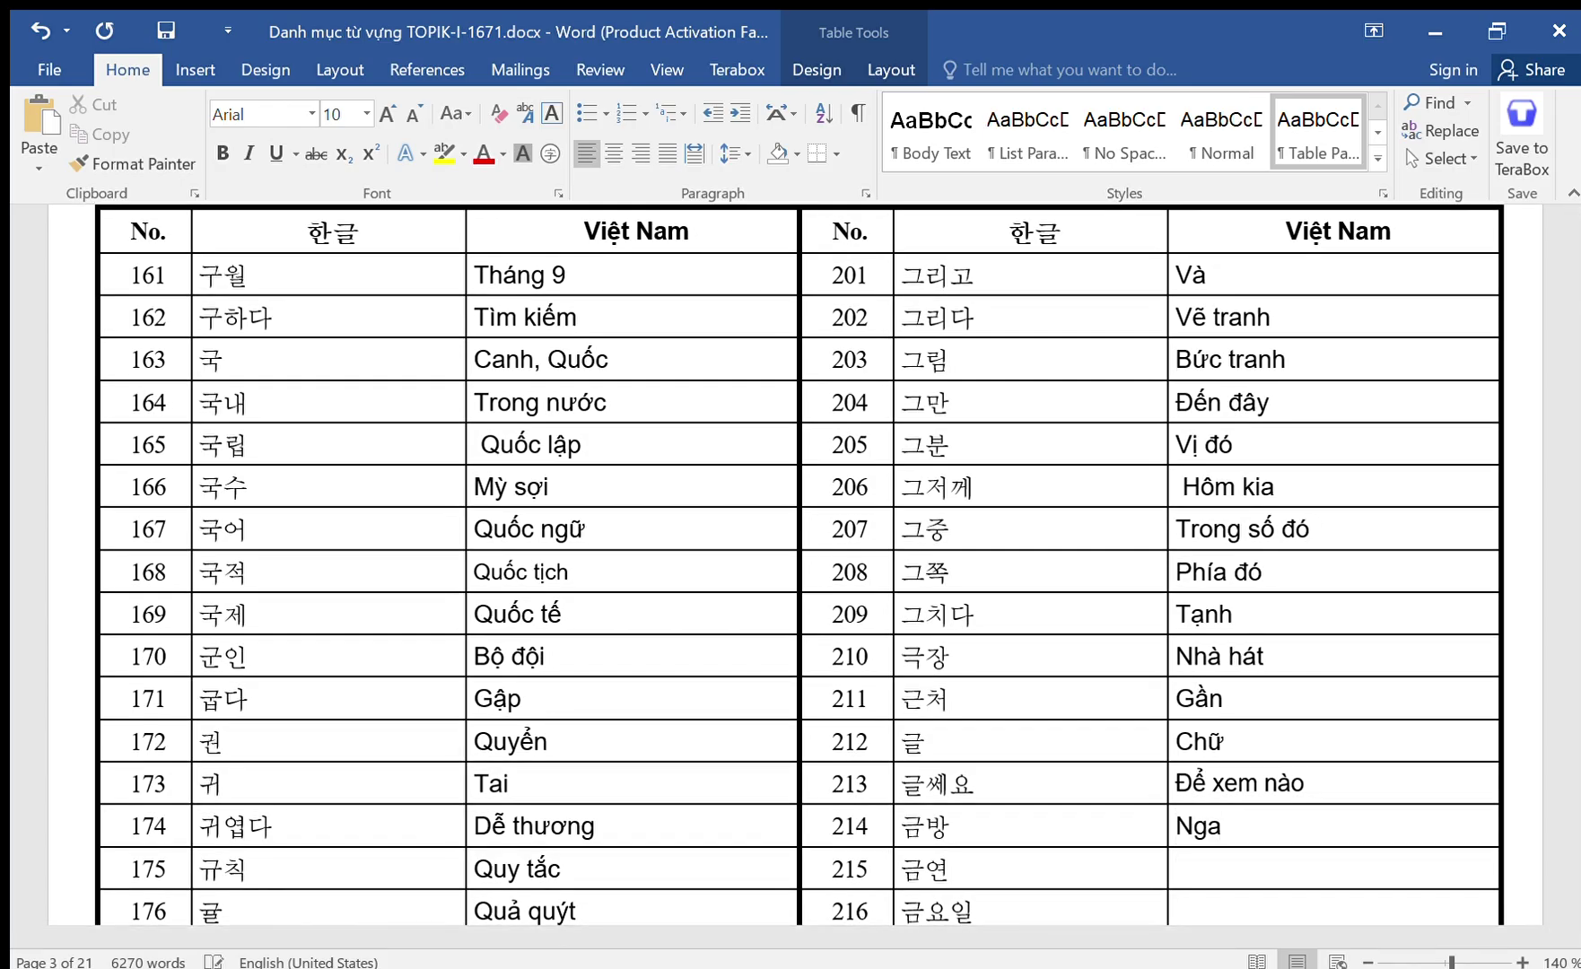
key(BackSpace)
key(BackSpace)
key(BackSpace)
text(Vừa mới)
Translate 금연 in row 215 as "Cấm hút thuốc" and 금요일 in row 216 as "Thứ 6".
key(Down)
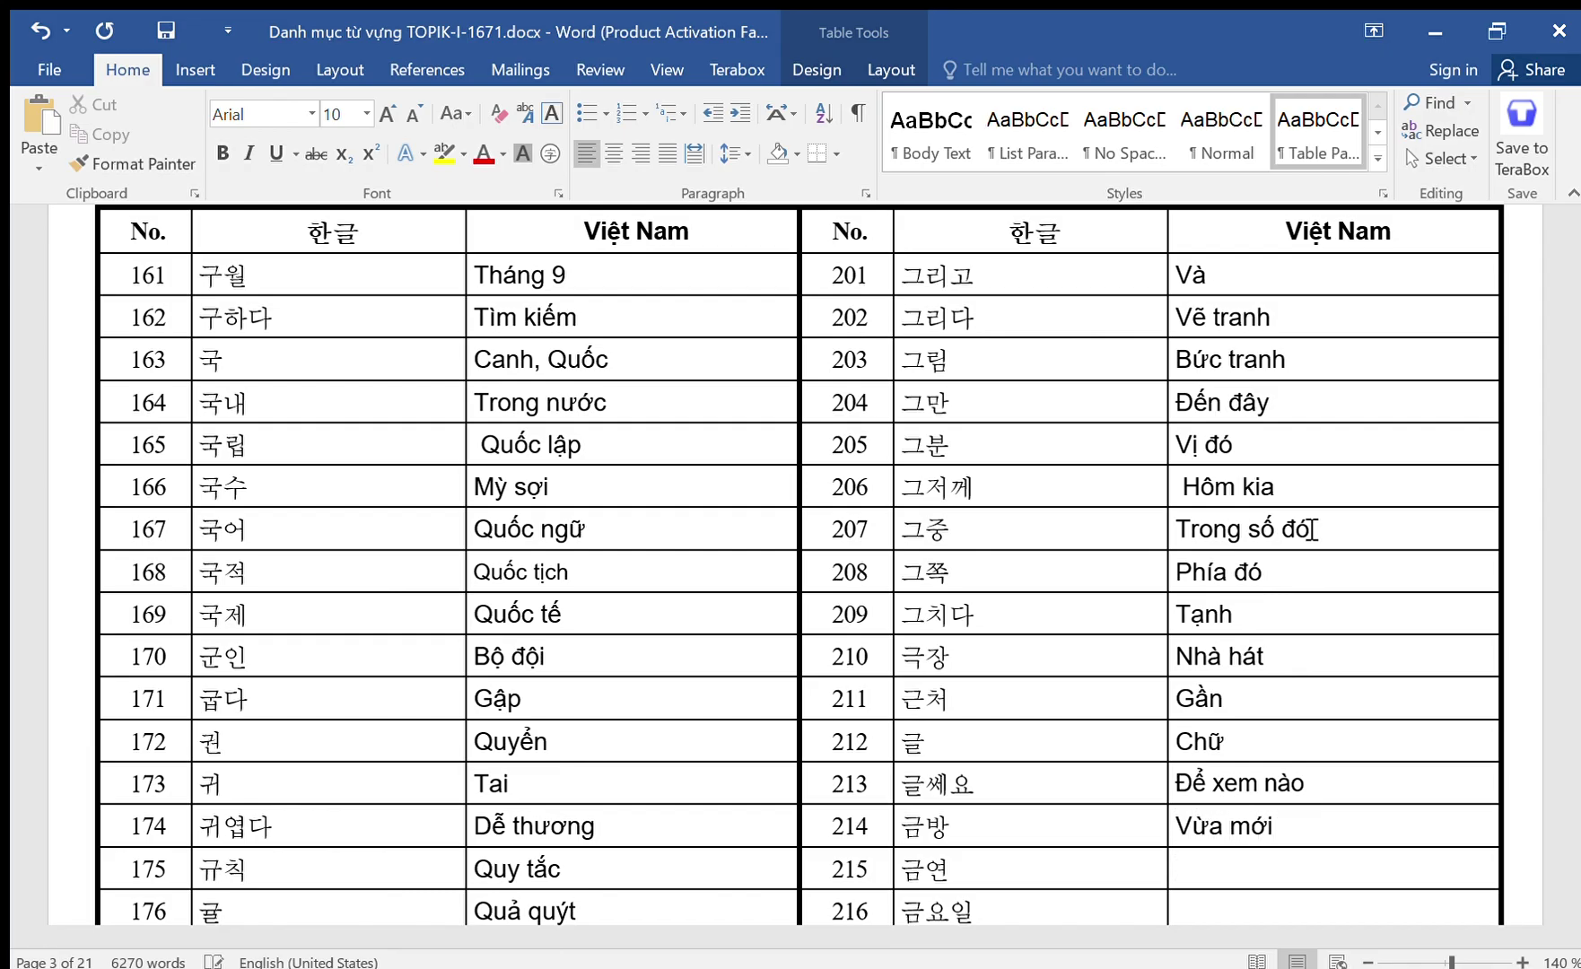
text(Cấm hút thuốc)
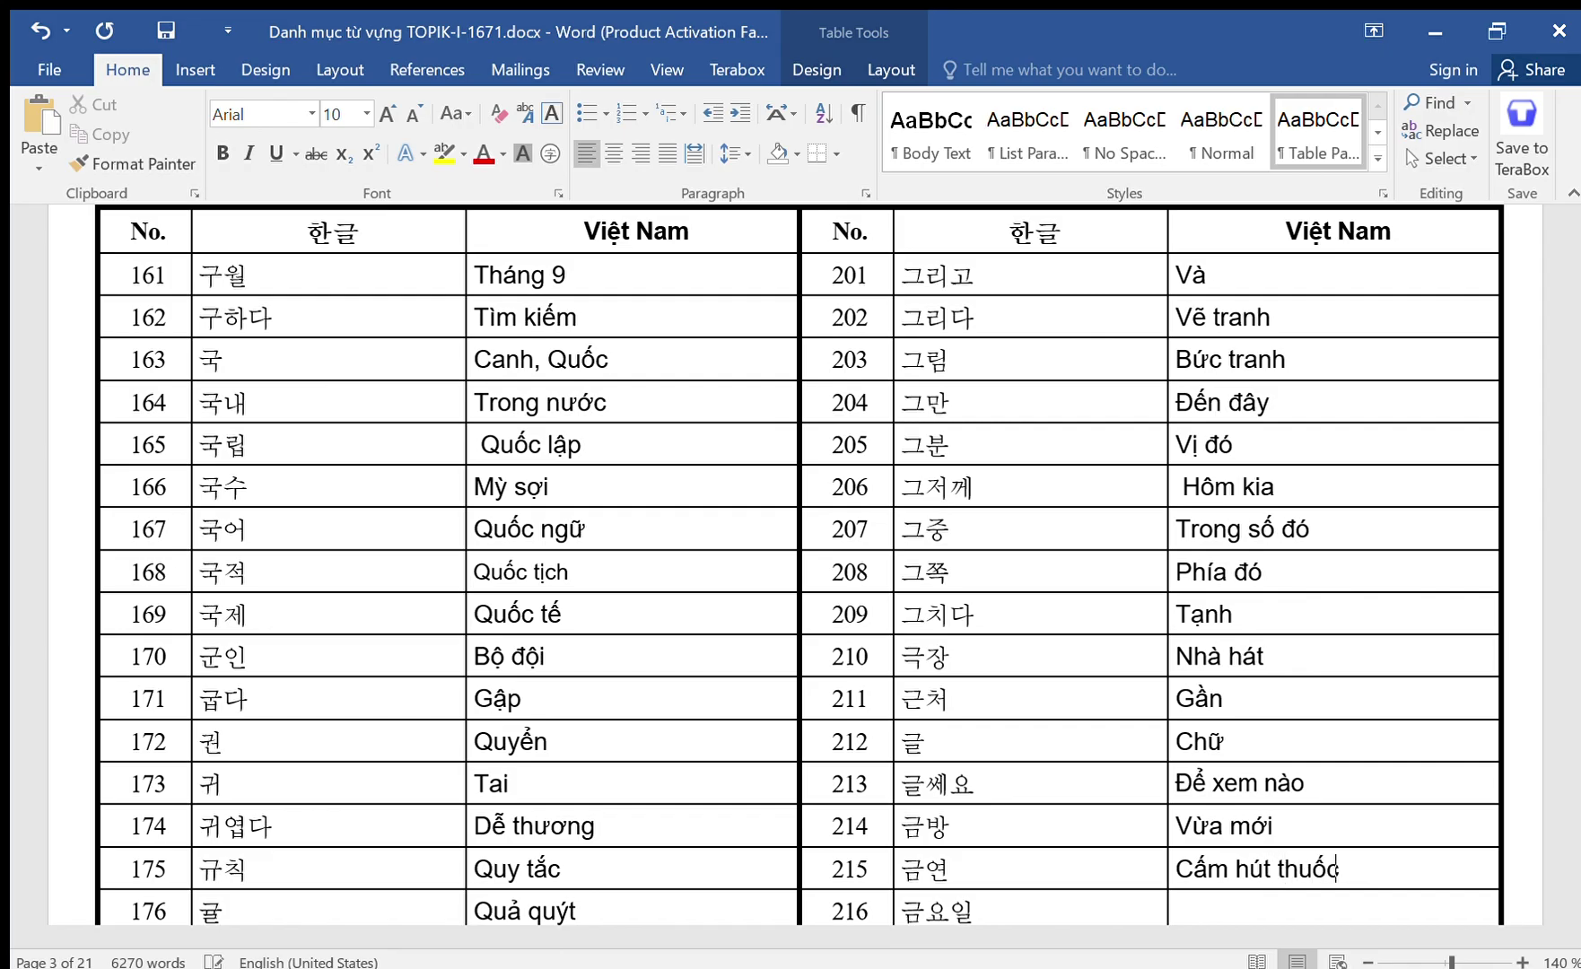
key(Down)
text(Thứ 6)
Enter "Tuần này" as the meaning of 금주 in row 217 and "Gấp, Cấp" for 급 in row 218.
key(Down)
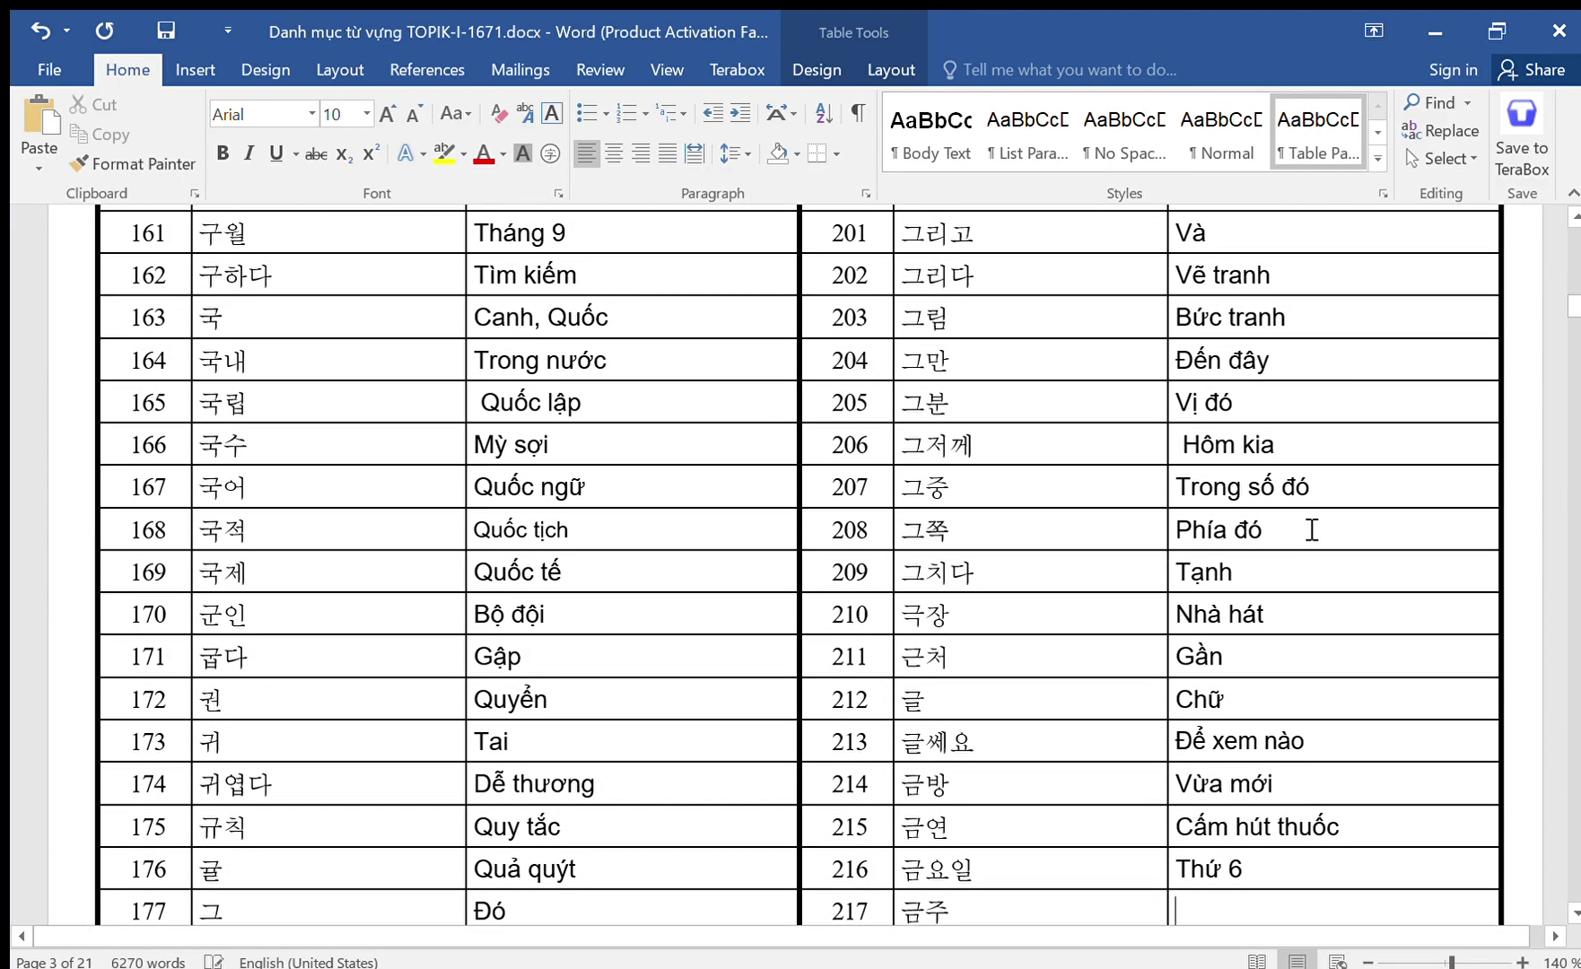
text(Tuần này)
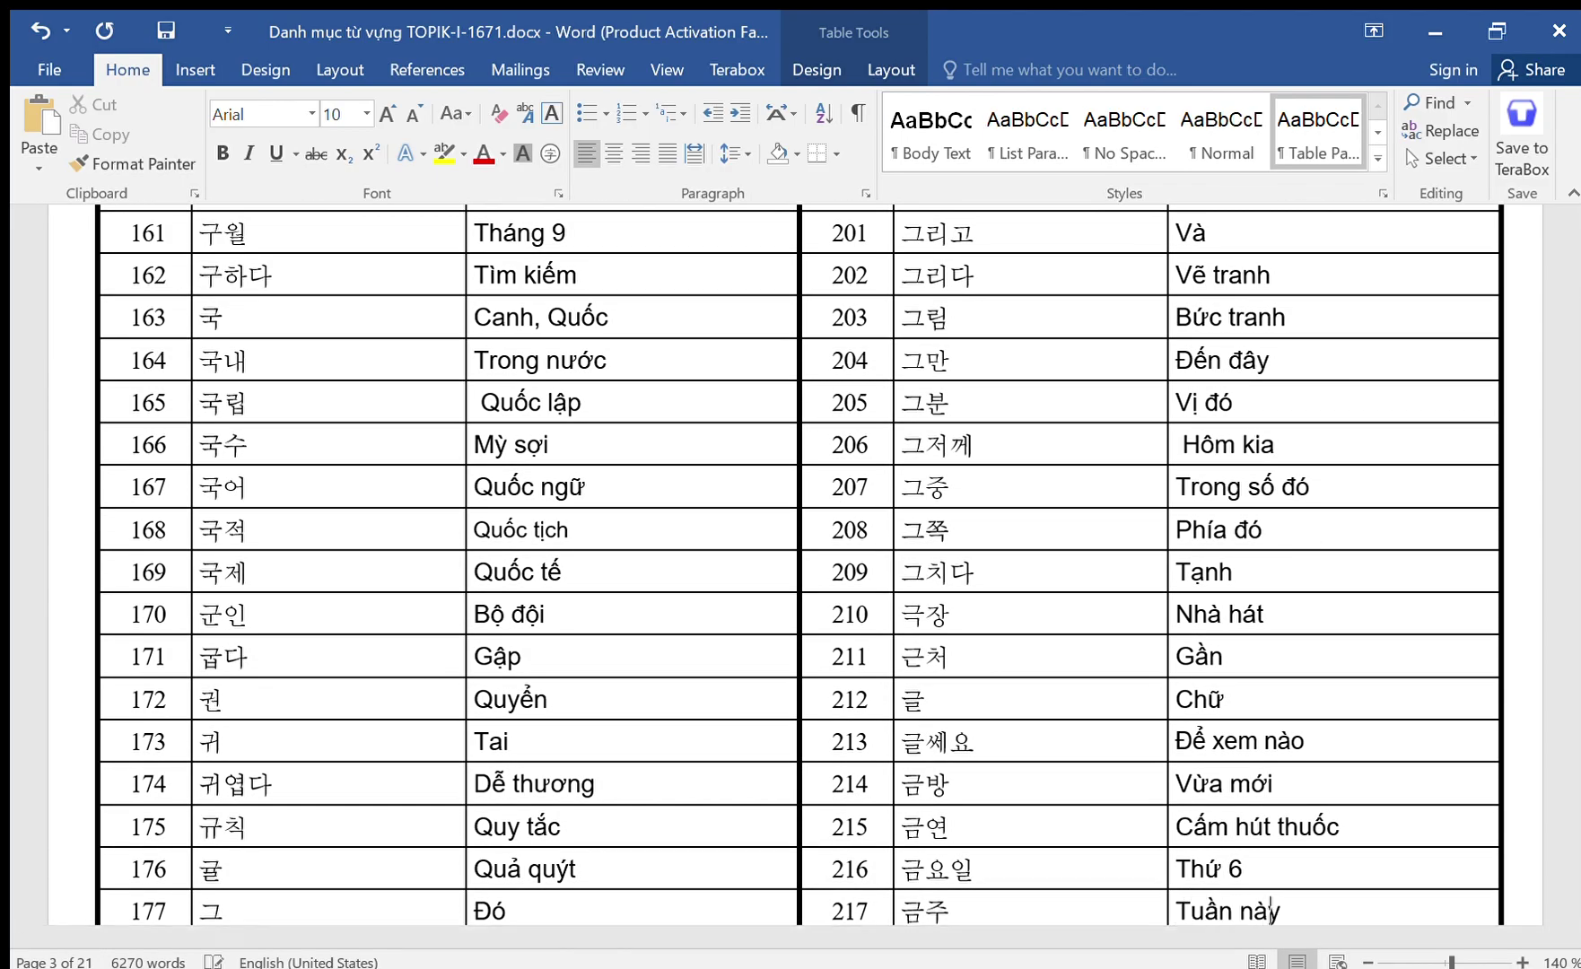
key(Down)
text(G)
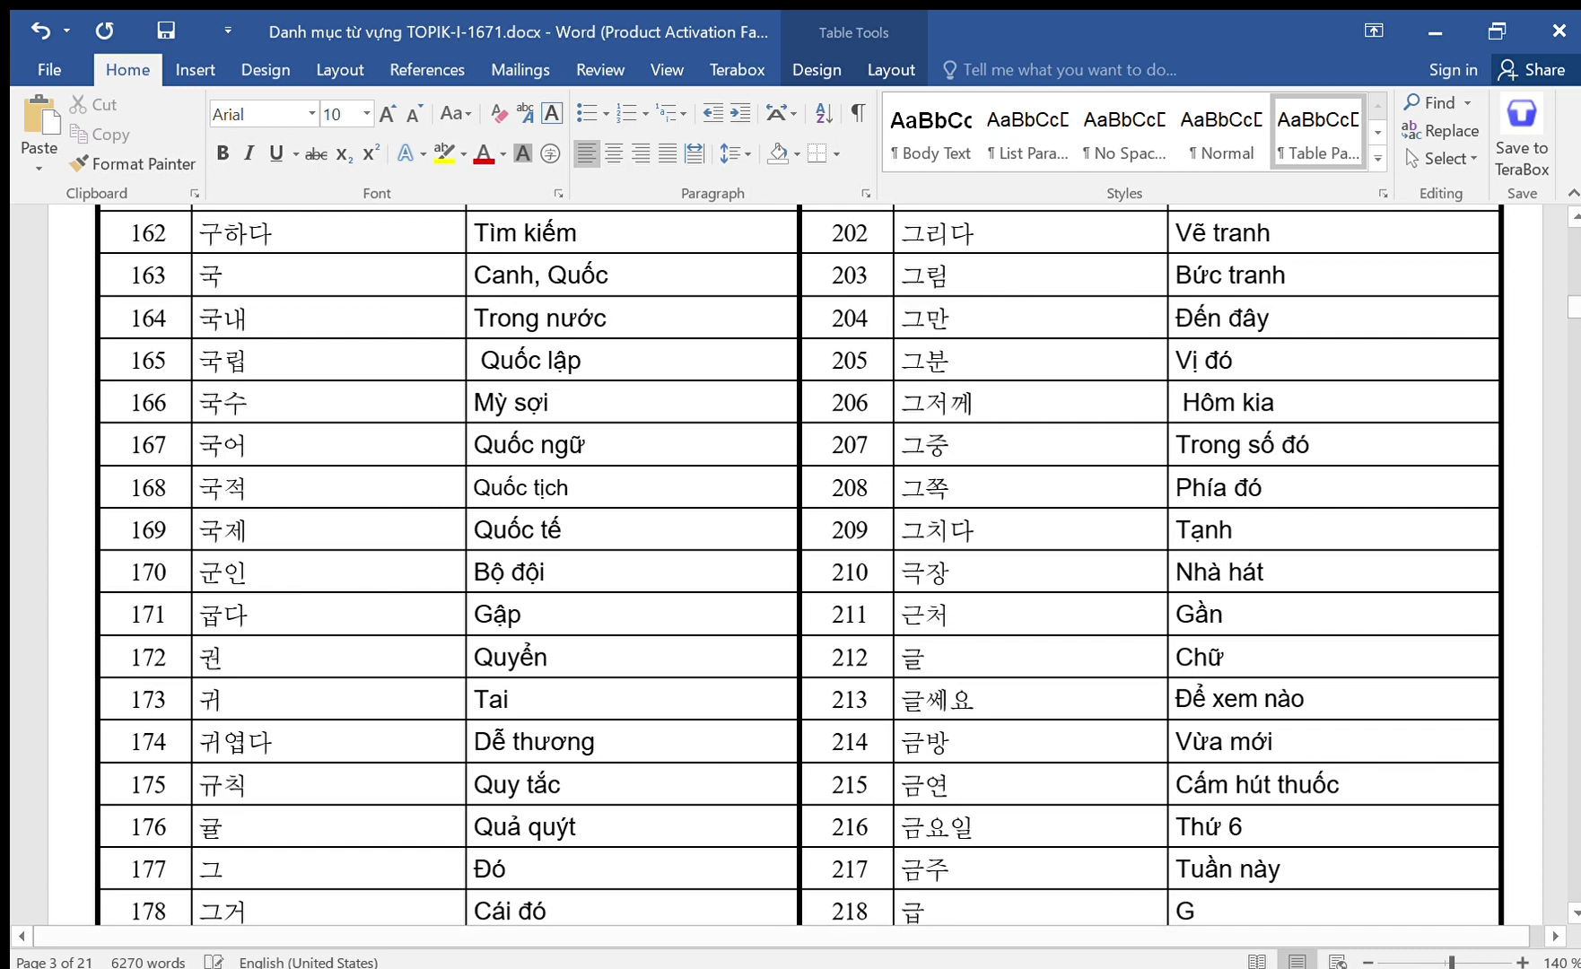
text(ấp, Cập)
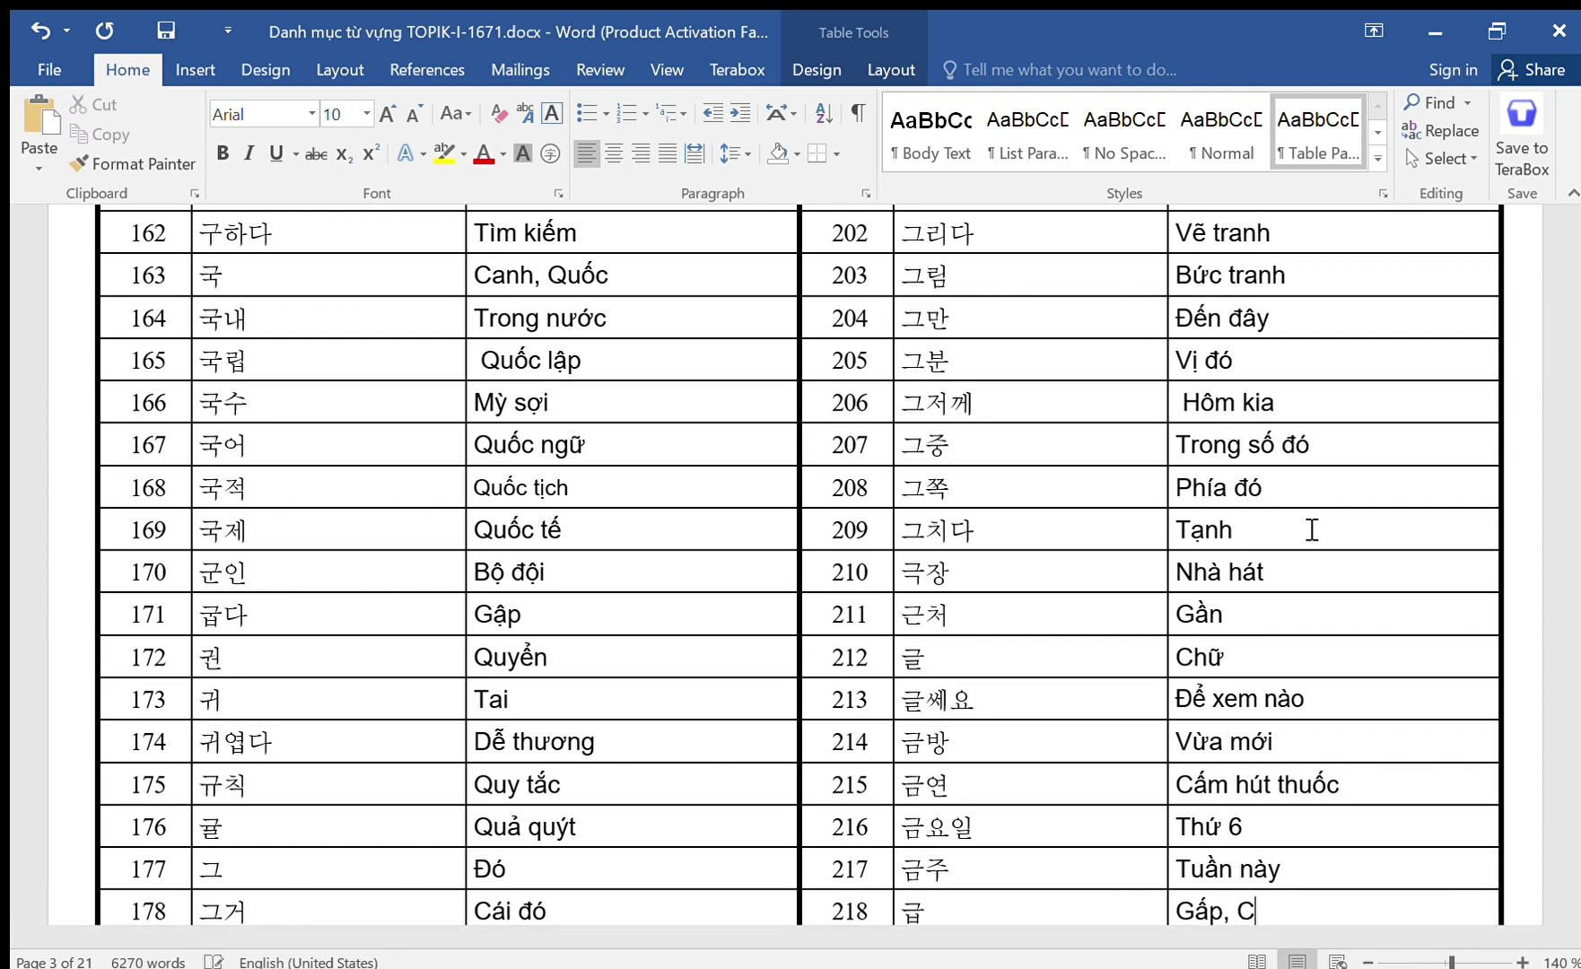
Translate 급하다 in row 219 as "Gấp" and 기간 in row 220 as "Khoảng thời gian".
key(Down)
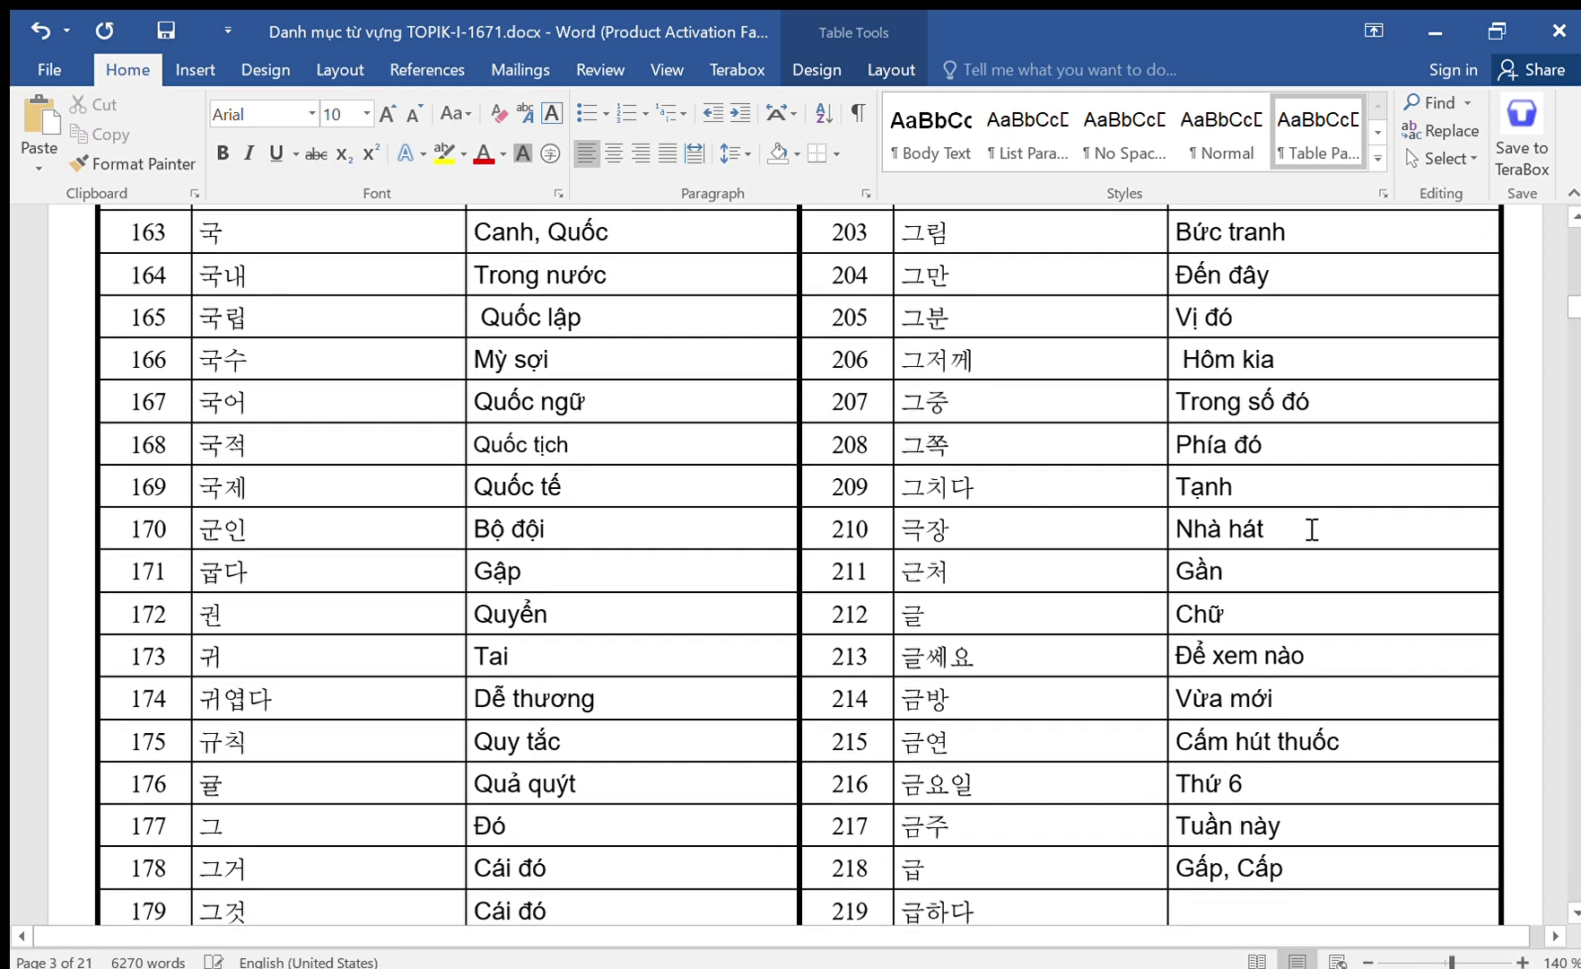
text(Ga)
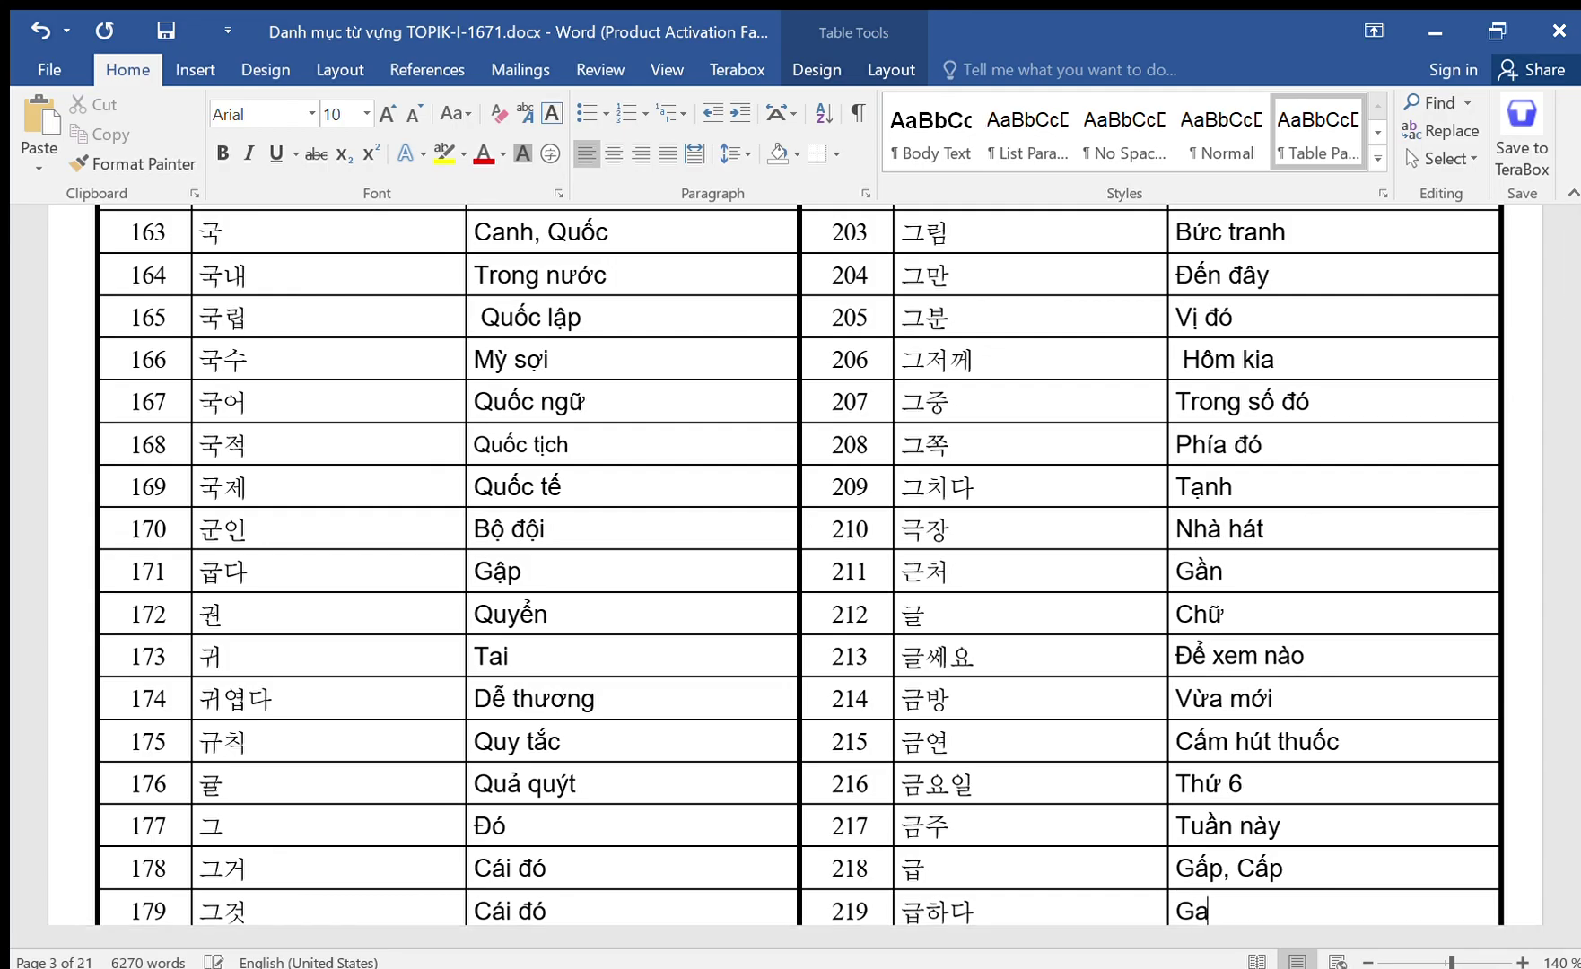
text(ấp)
key(Down)
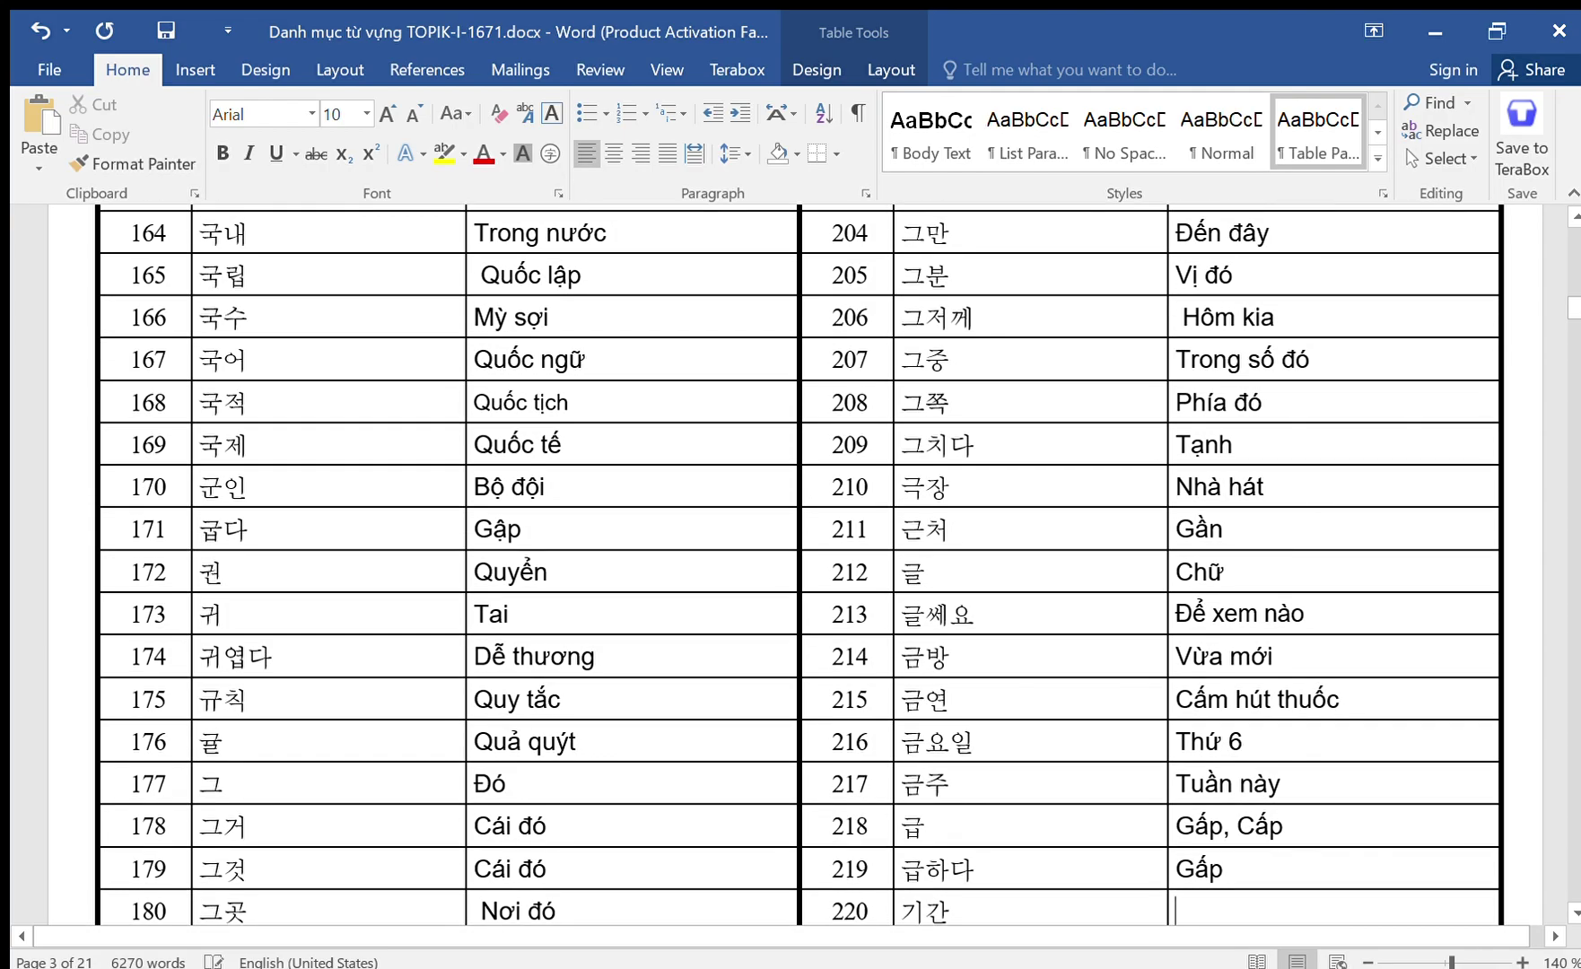
text(Khoả)
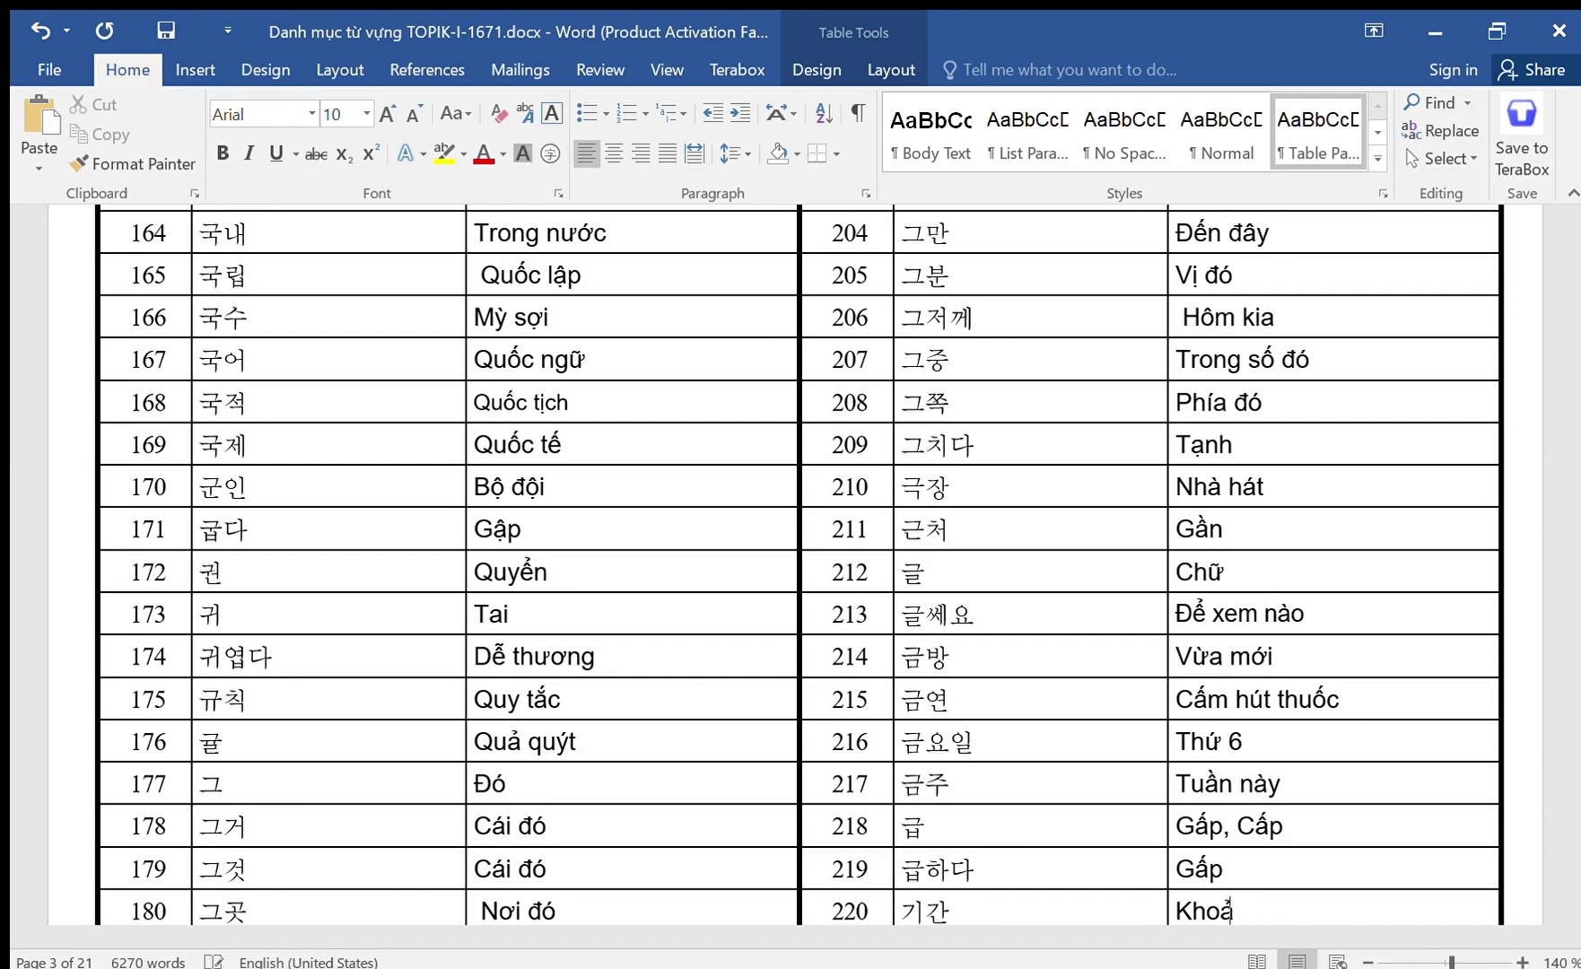
text(ng thơi gian)
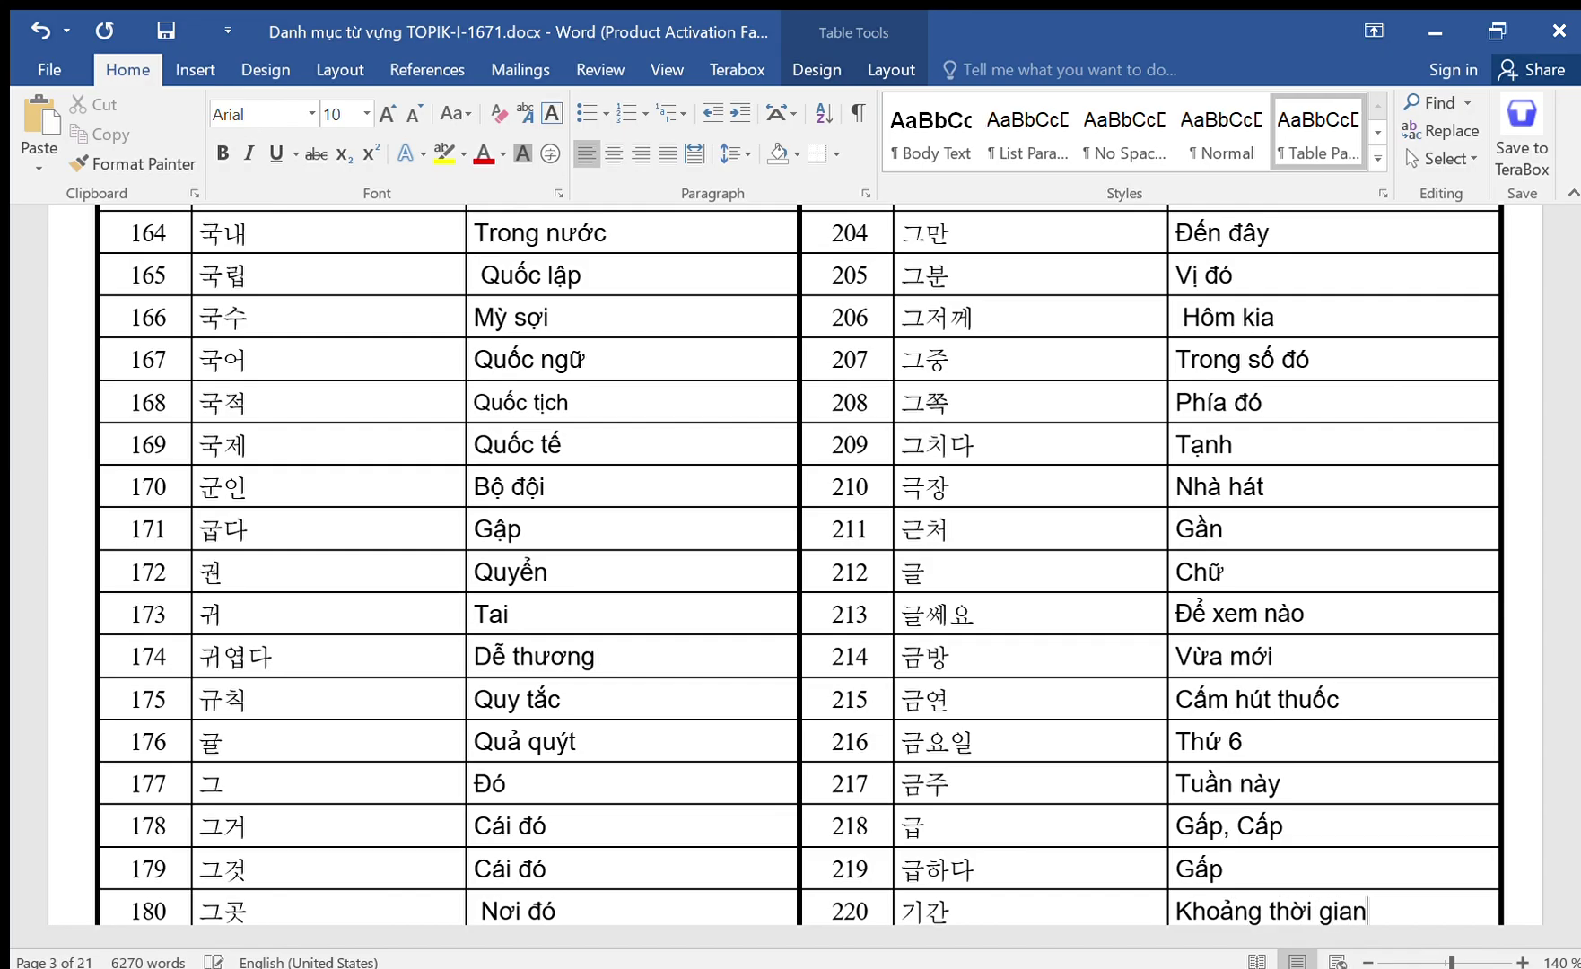
Enter "Chờ đợi" as the meaning of 기다리다 in row 221 and "Nuôi dưỡng" for 기르다 in row 222.
key(Down)
text(Chờ đợi)
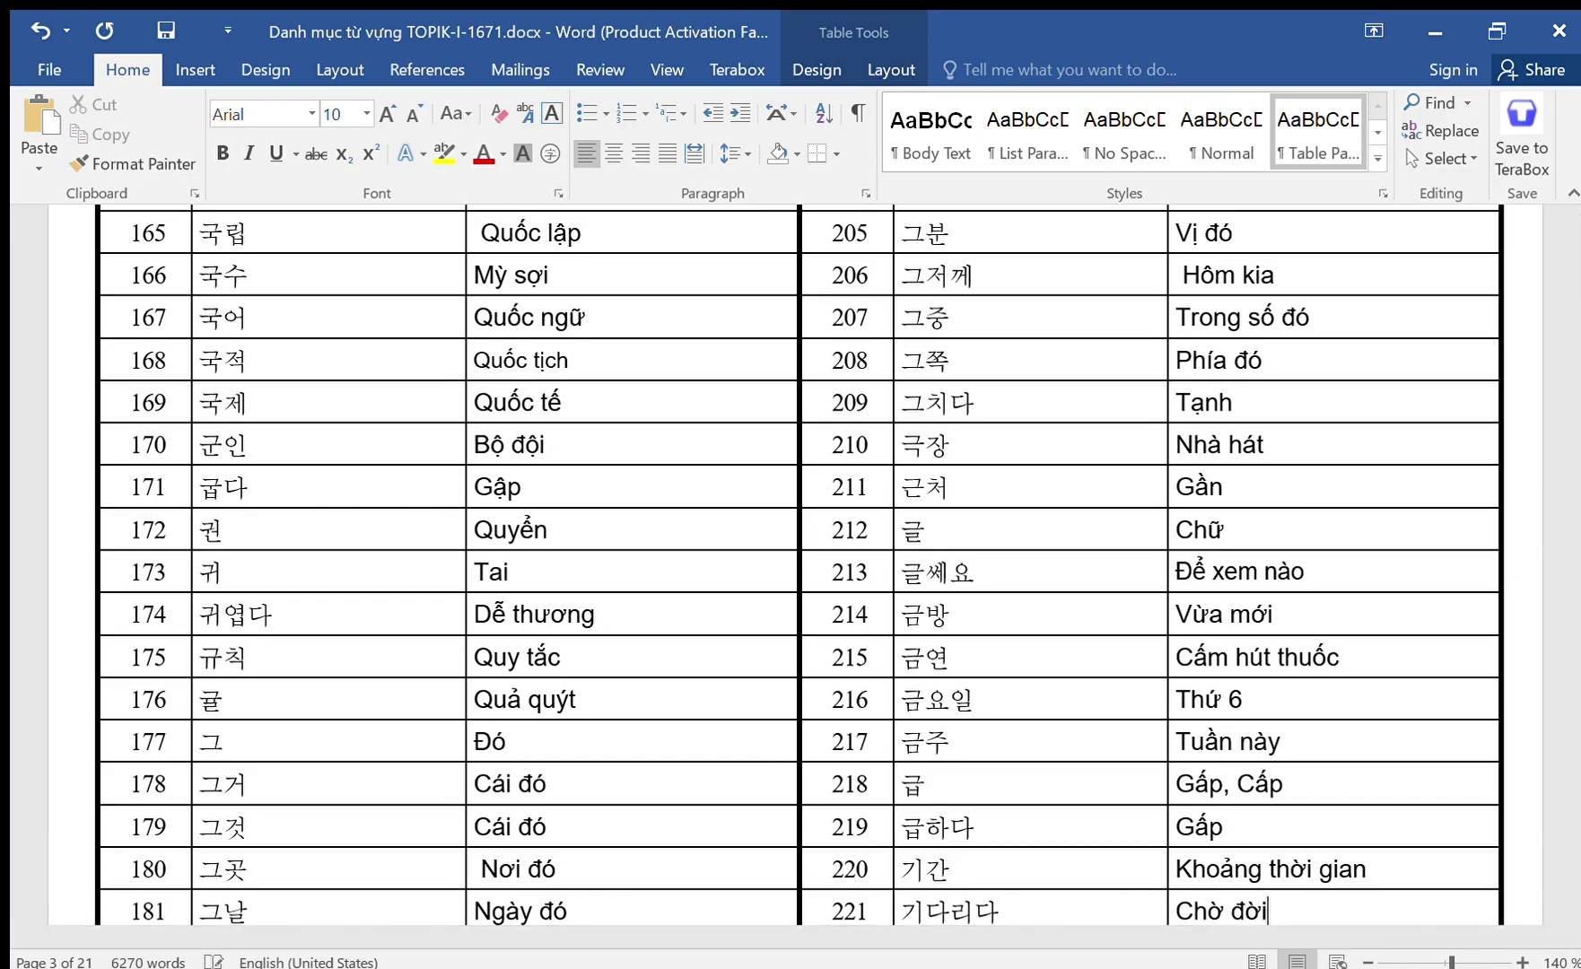
key(Down)
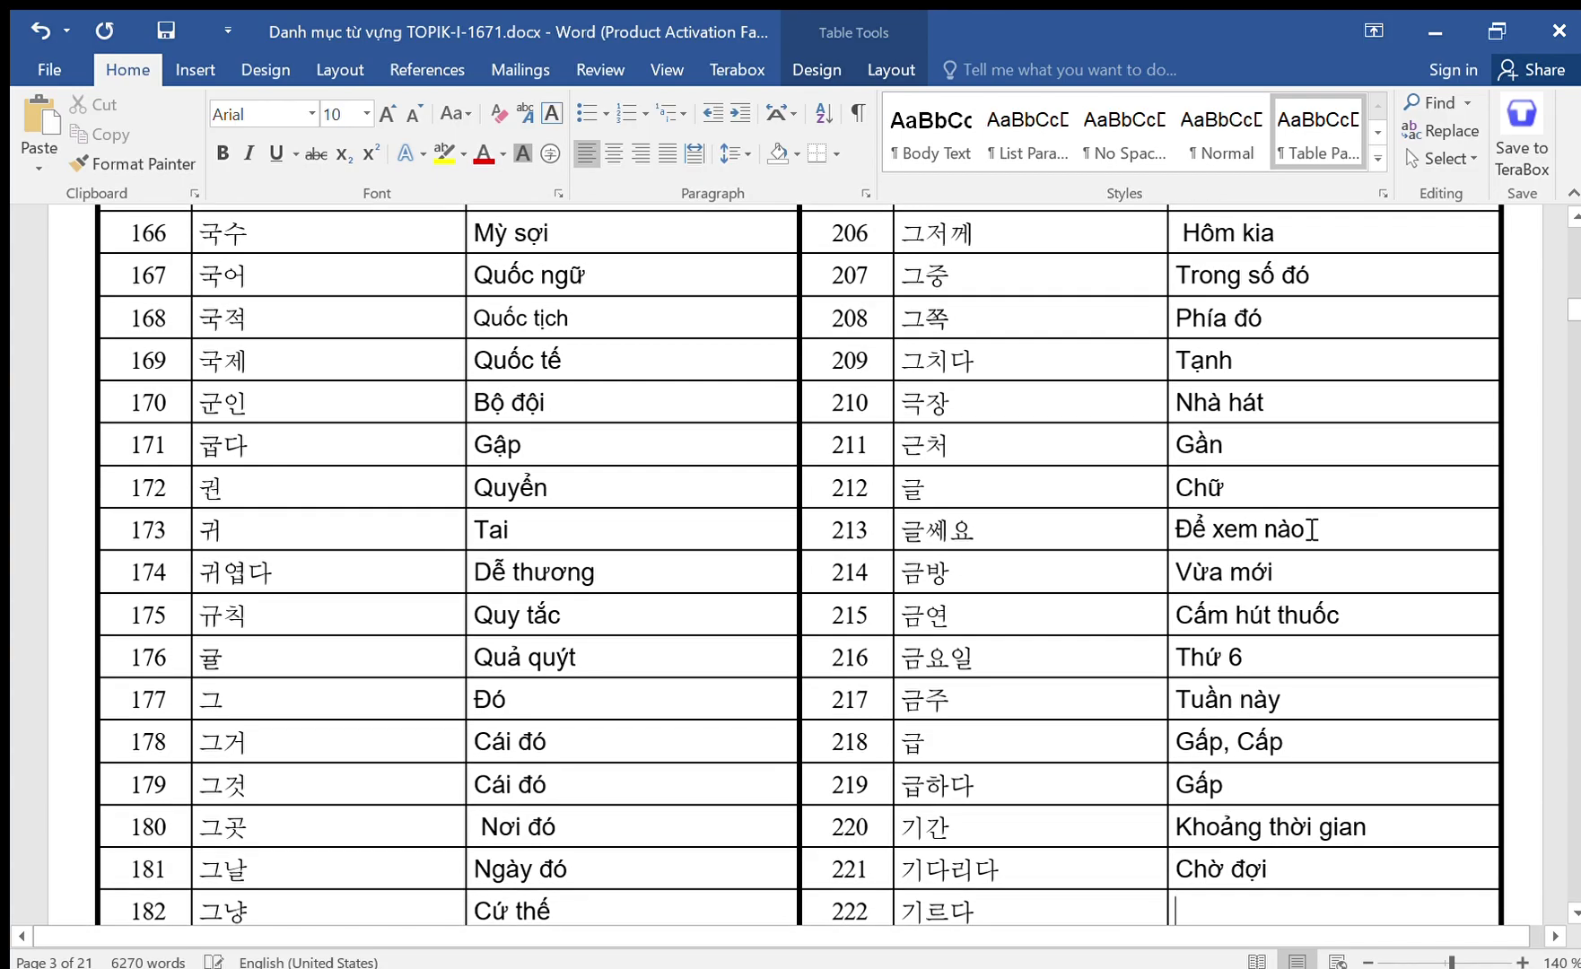
text(Nuôi dưỡng)
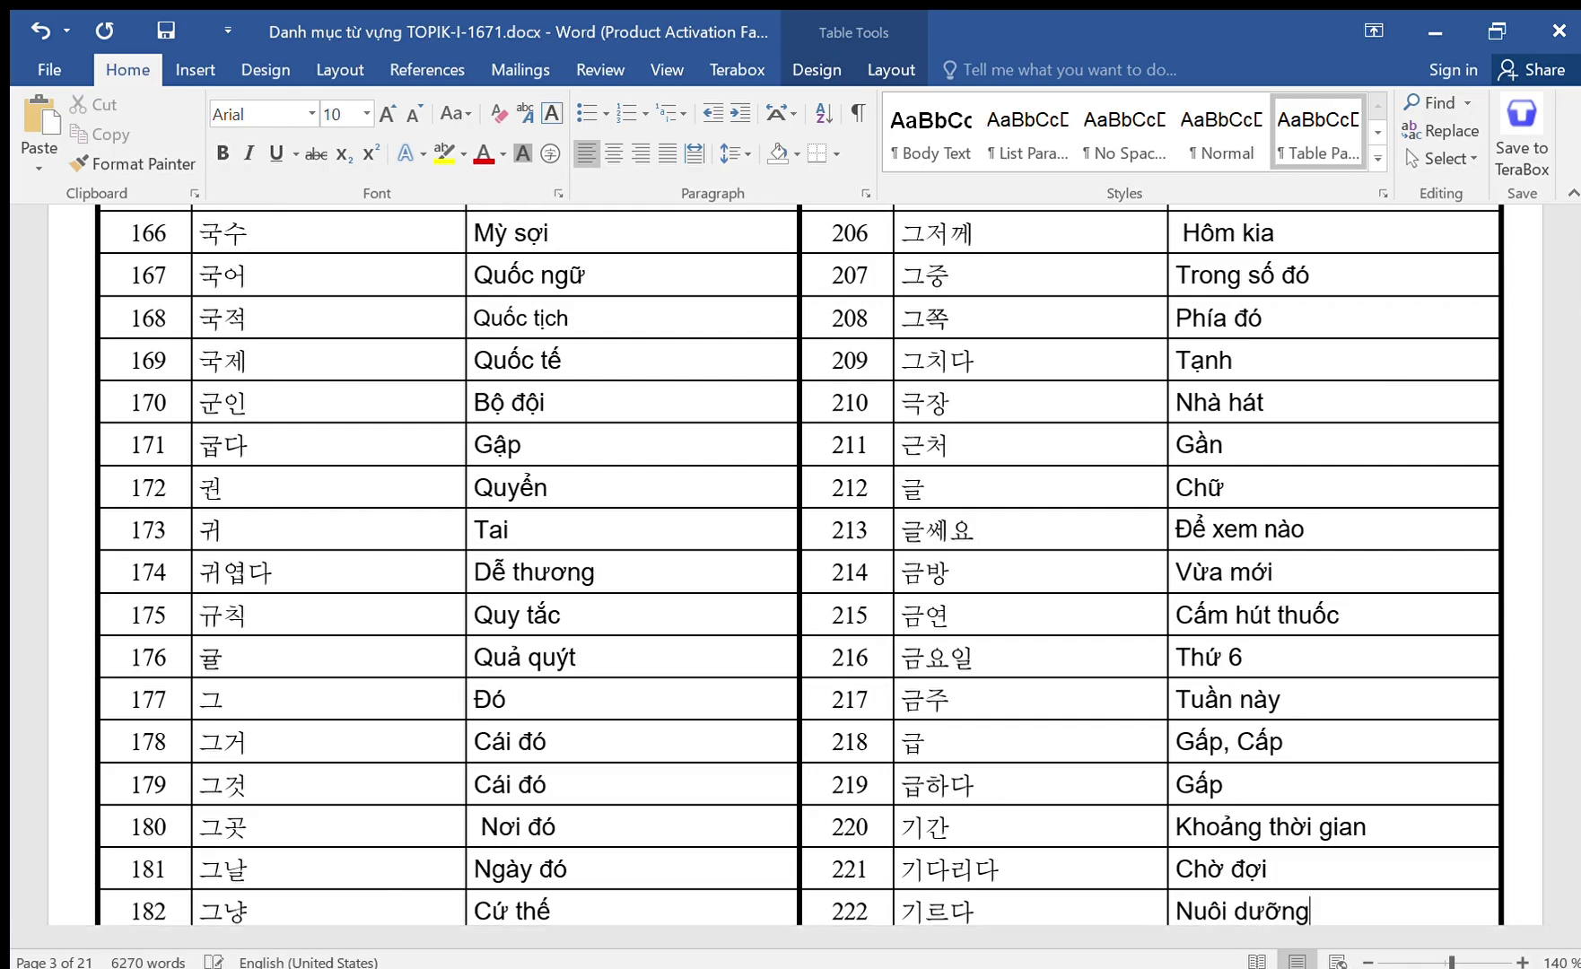
Translate 기름 in row 223 as "Dầu, mỡ" and 기분 in row 224 as "Tâm trạng".
key(Down)
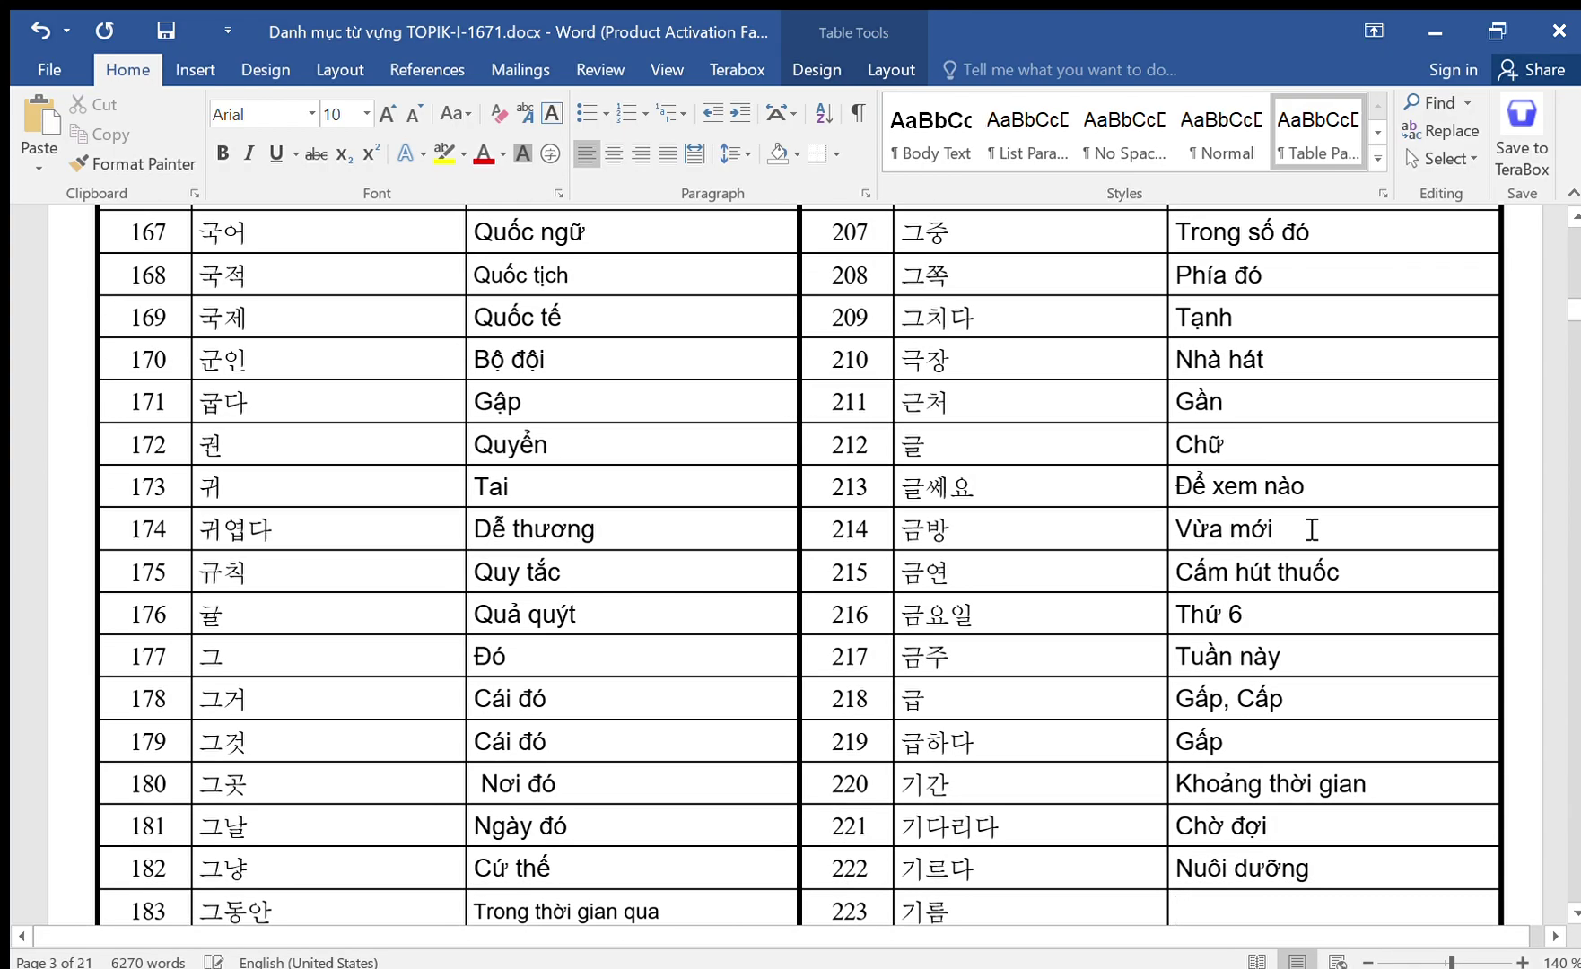
text(Dầu )
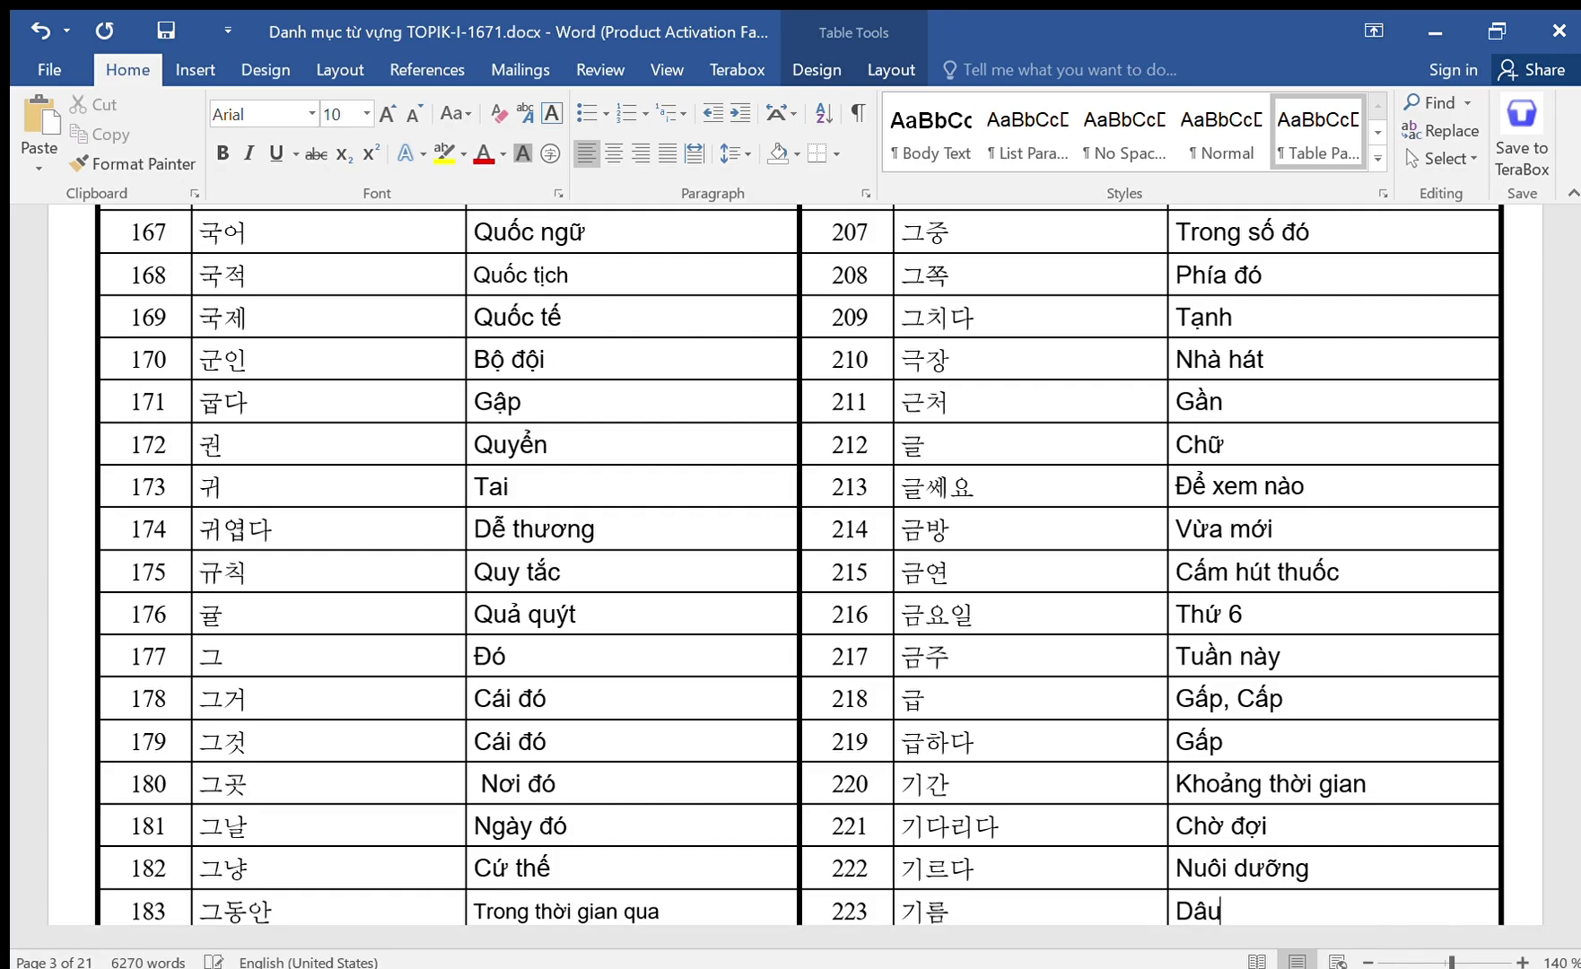
text( mỡ)
key(Down)
text(Tâm trạ)
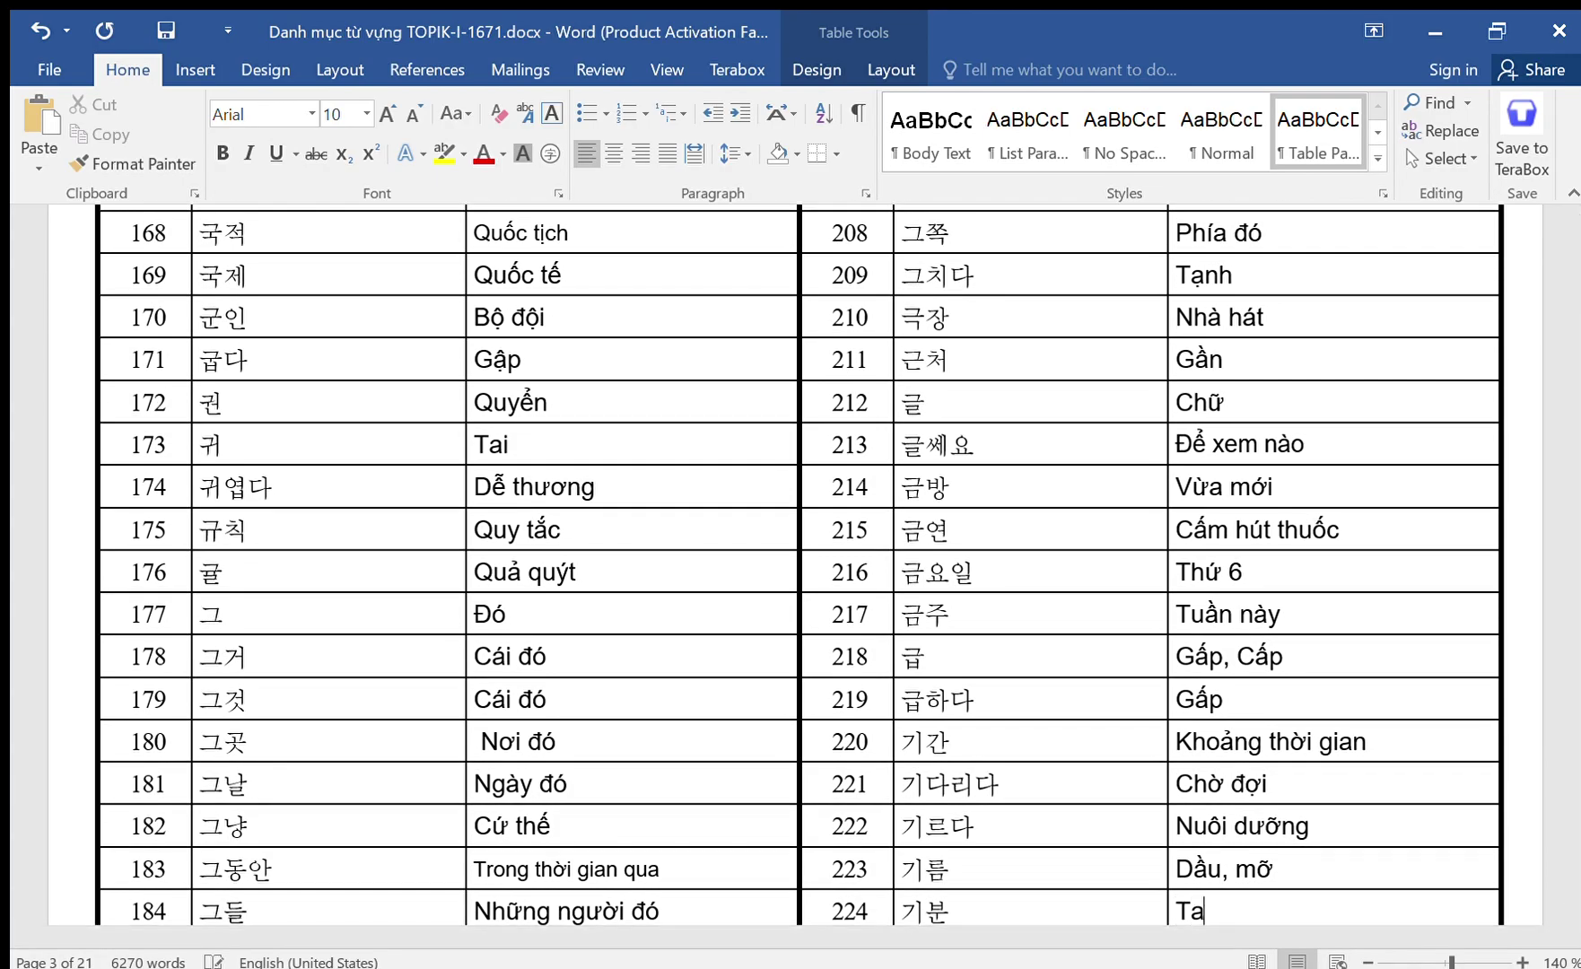
text(ng)
Enter "Làm vui lên" as the meaning of 기뻐하다 in row 225 and "Vui vẽ" for 기쁘다 in row 226.
key(Down)
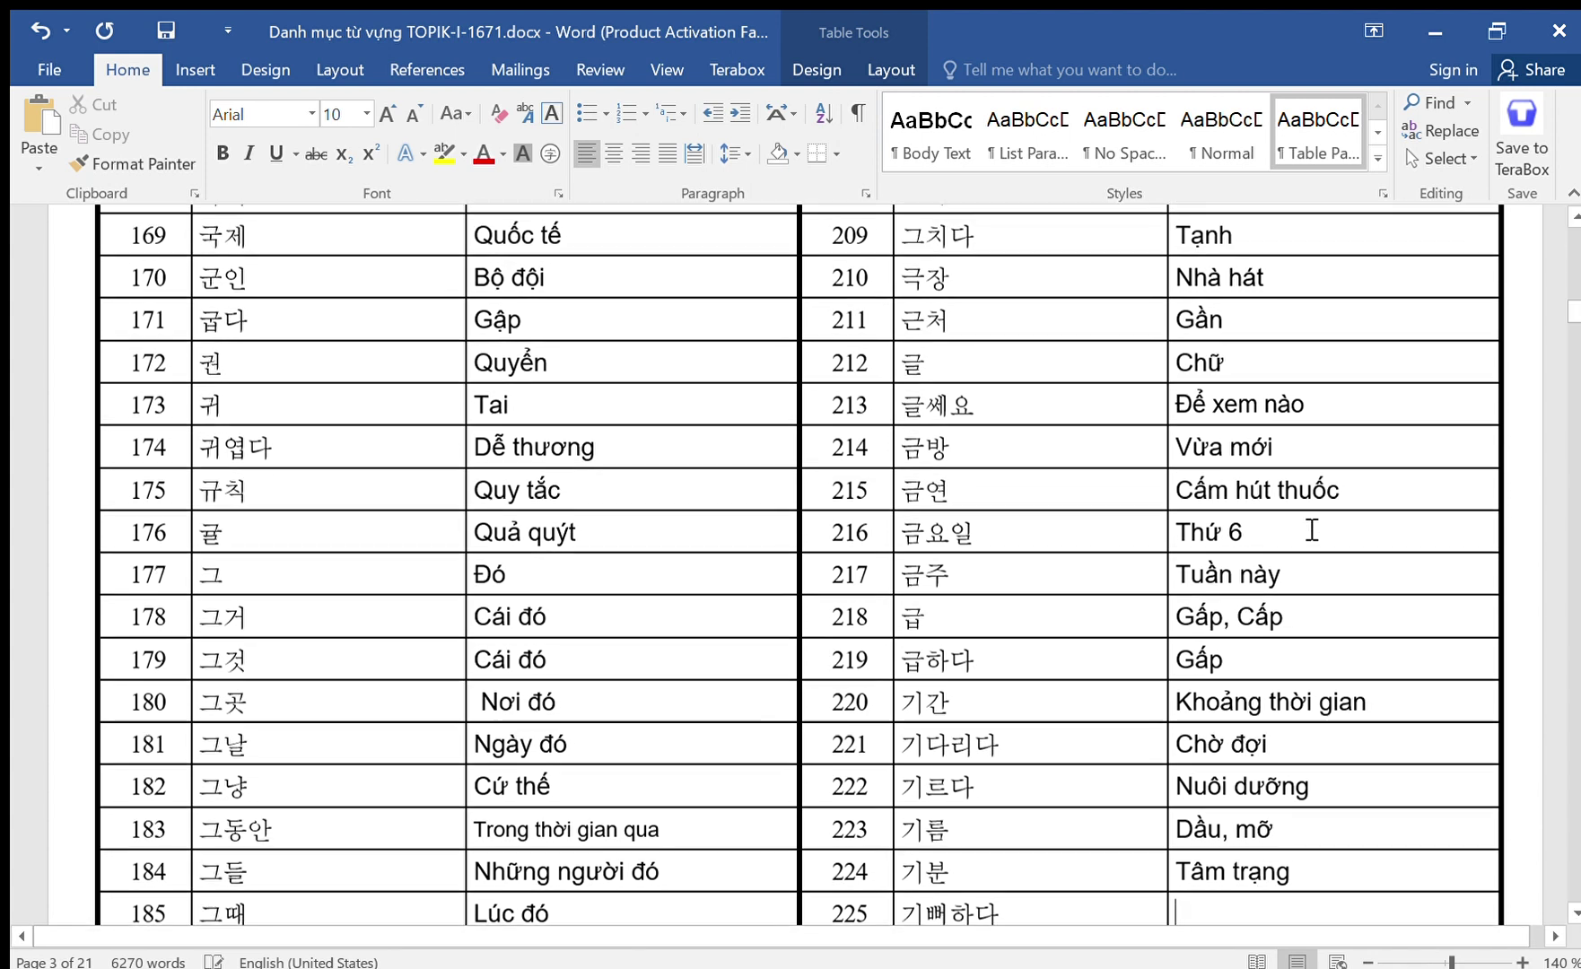
text(Làm )
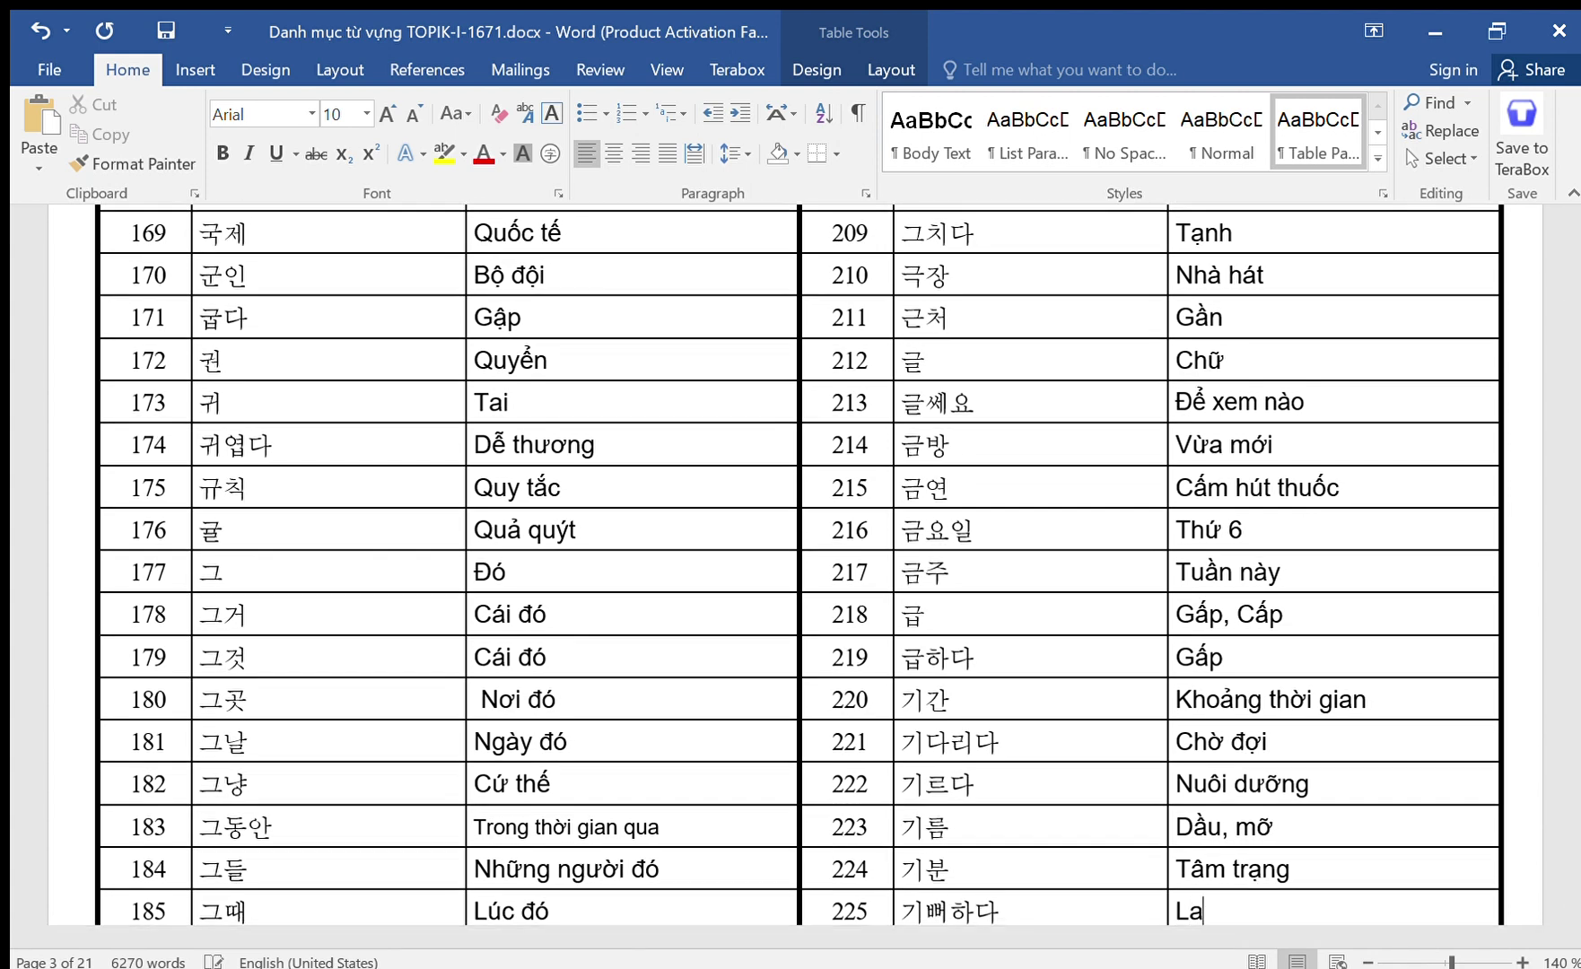
text(vui lên)
key(Down)
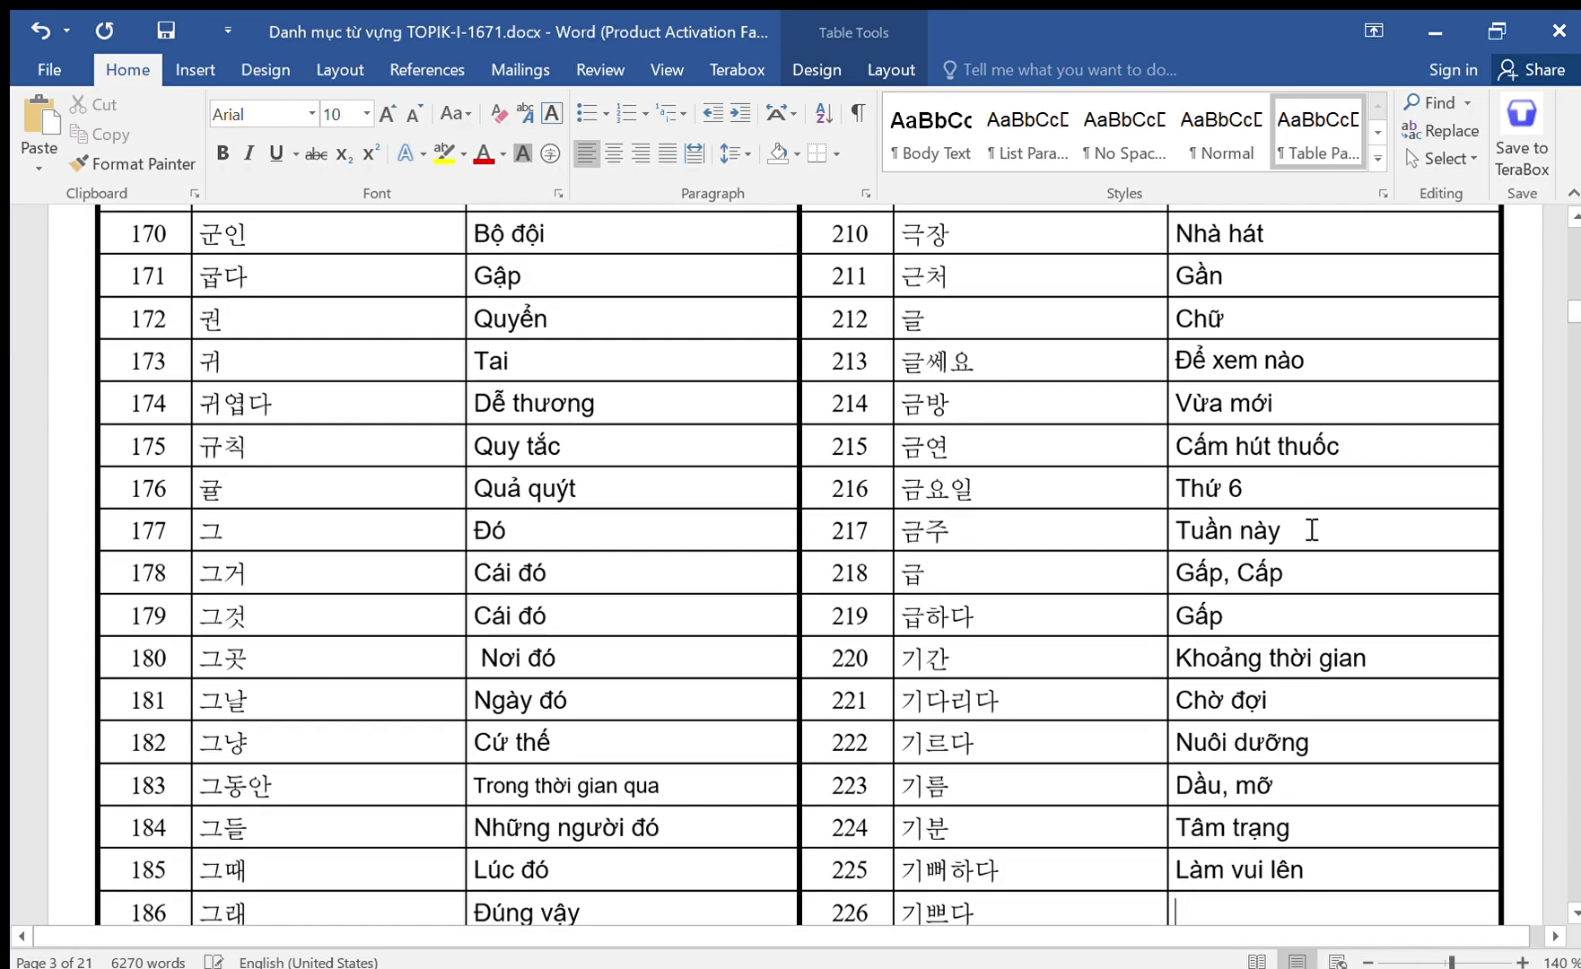
text(Vui ve)
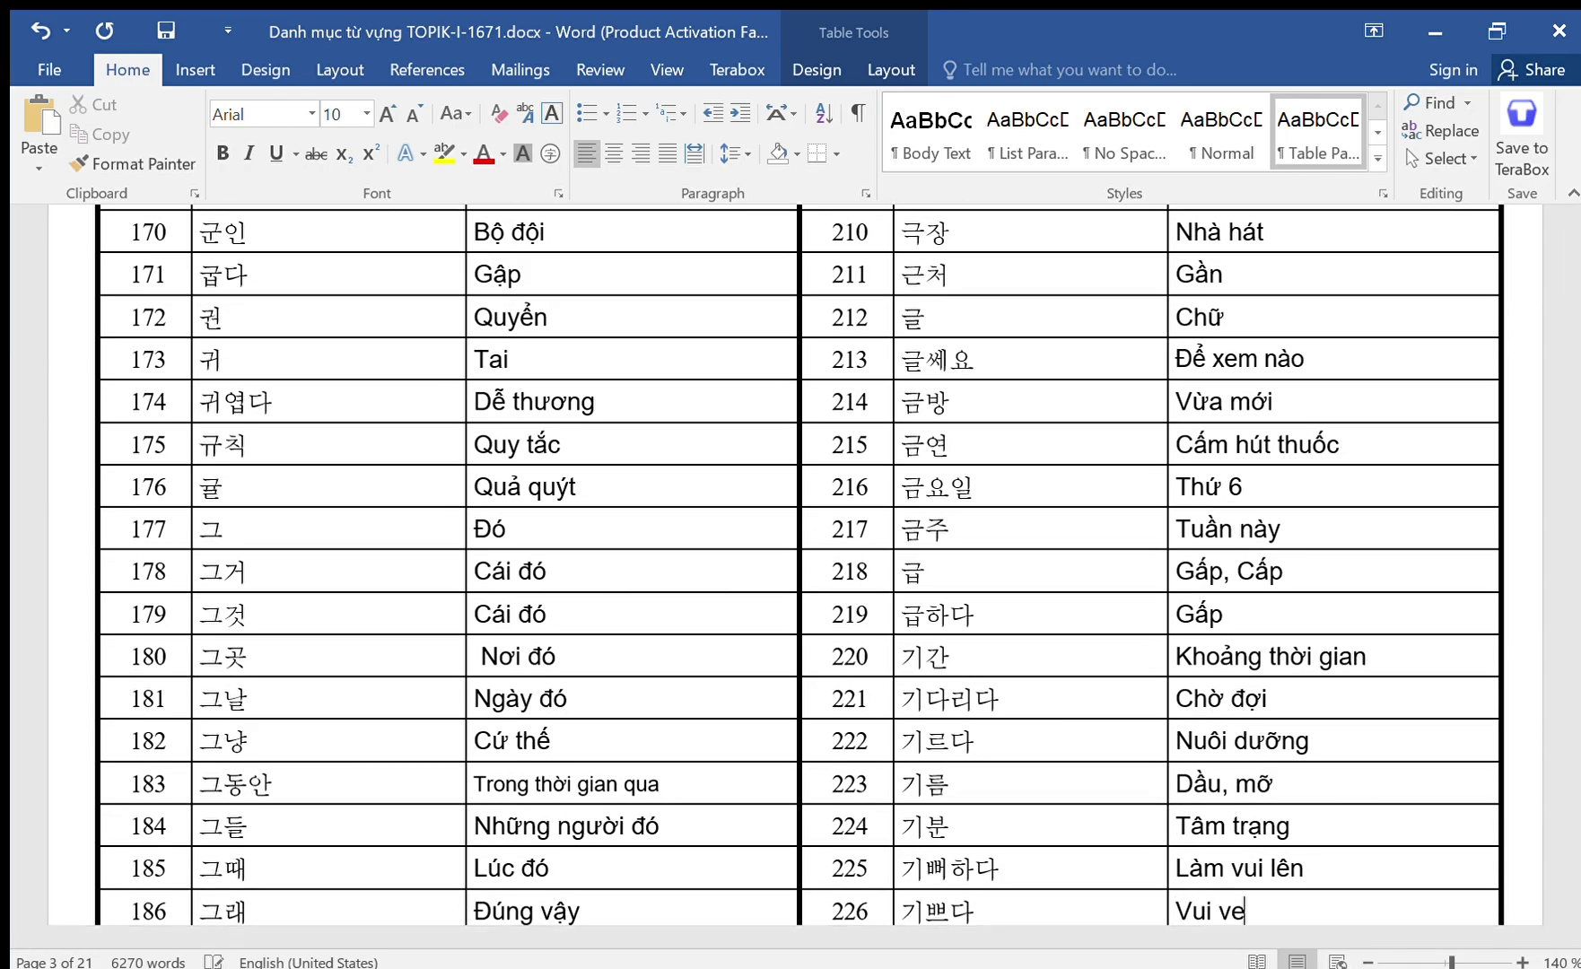
Translate 기사 in row 227 as "Ký sự, Tài xế" and 기숙사 in row 228 as "Ký túc xá".
key(Down)
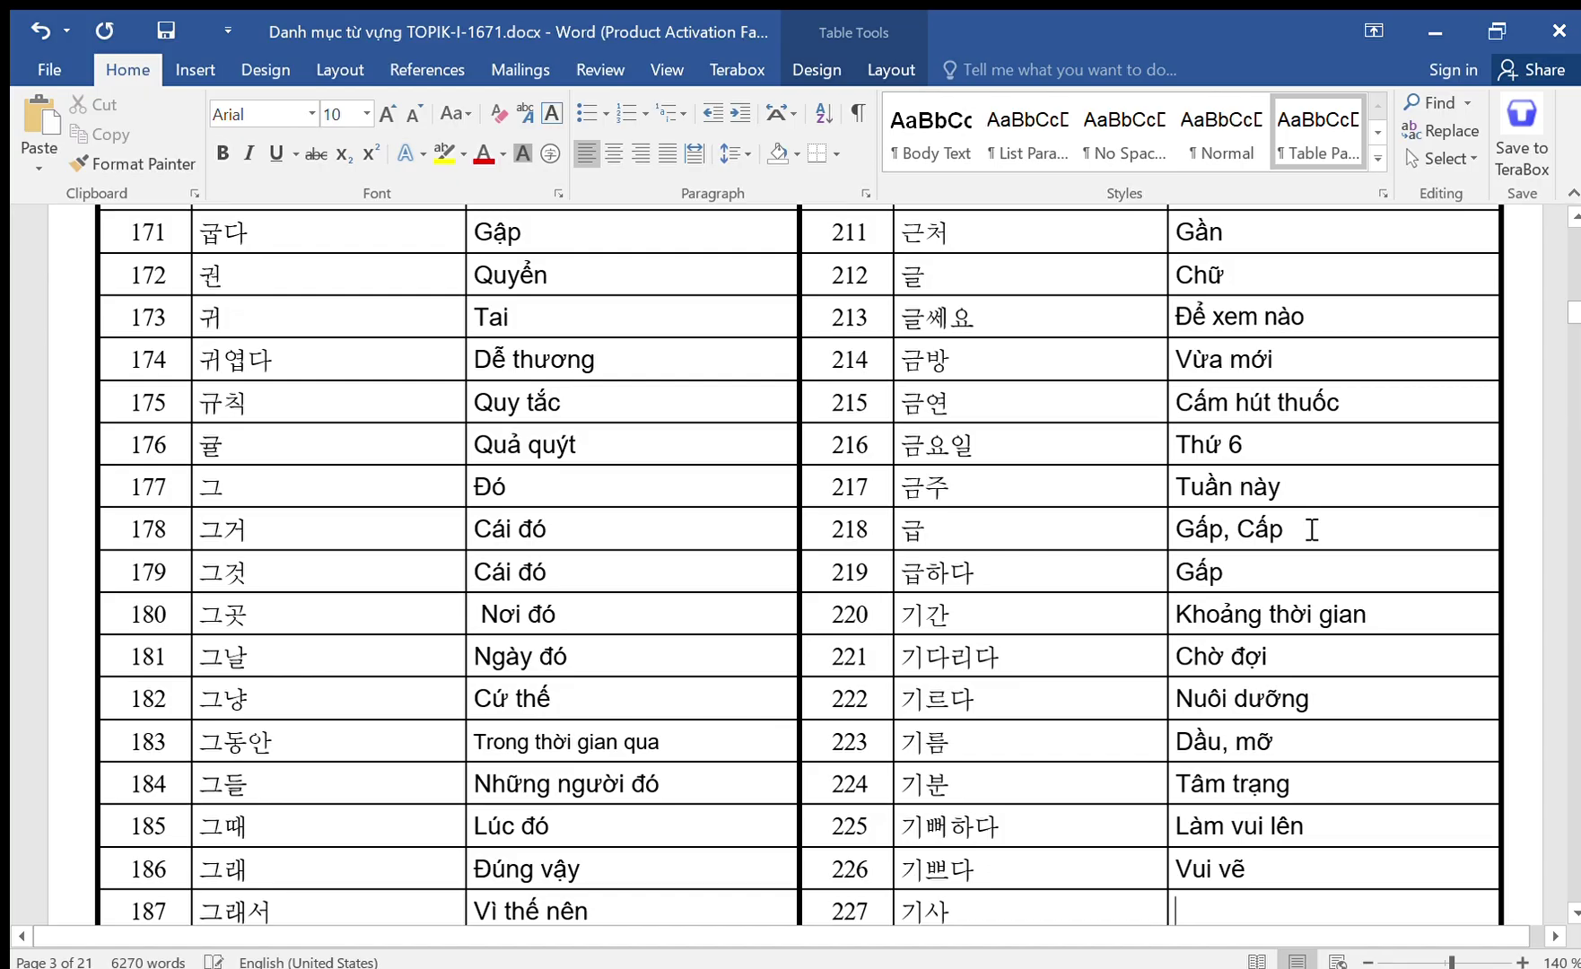
text(Ký ưu)
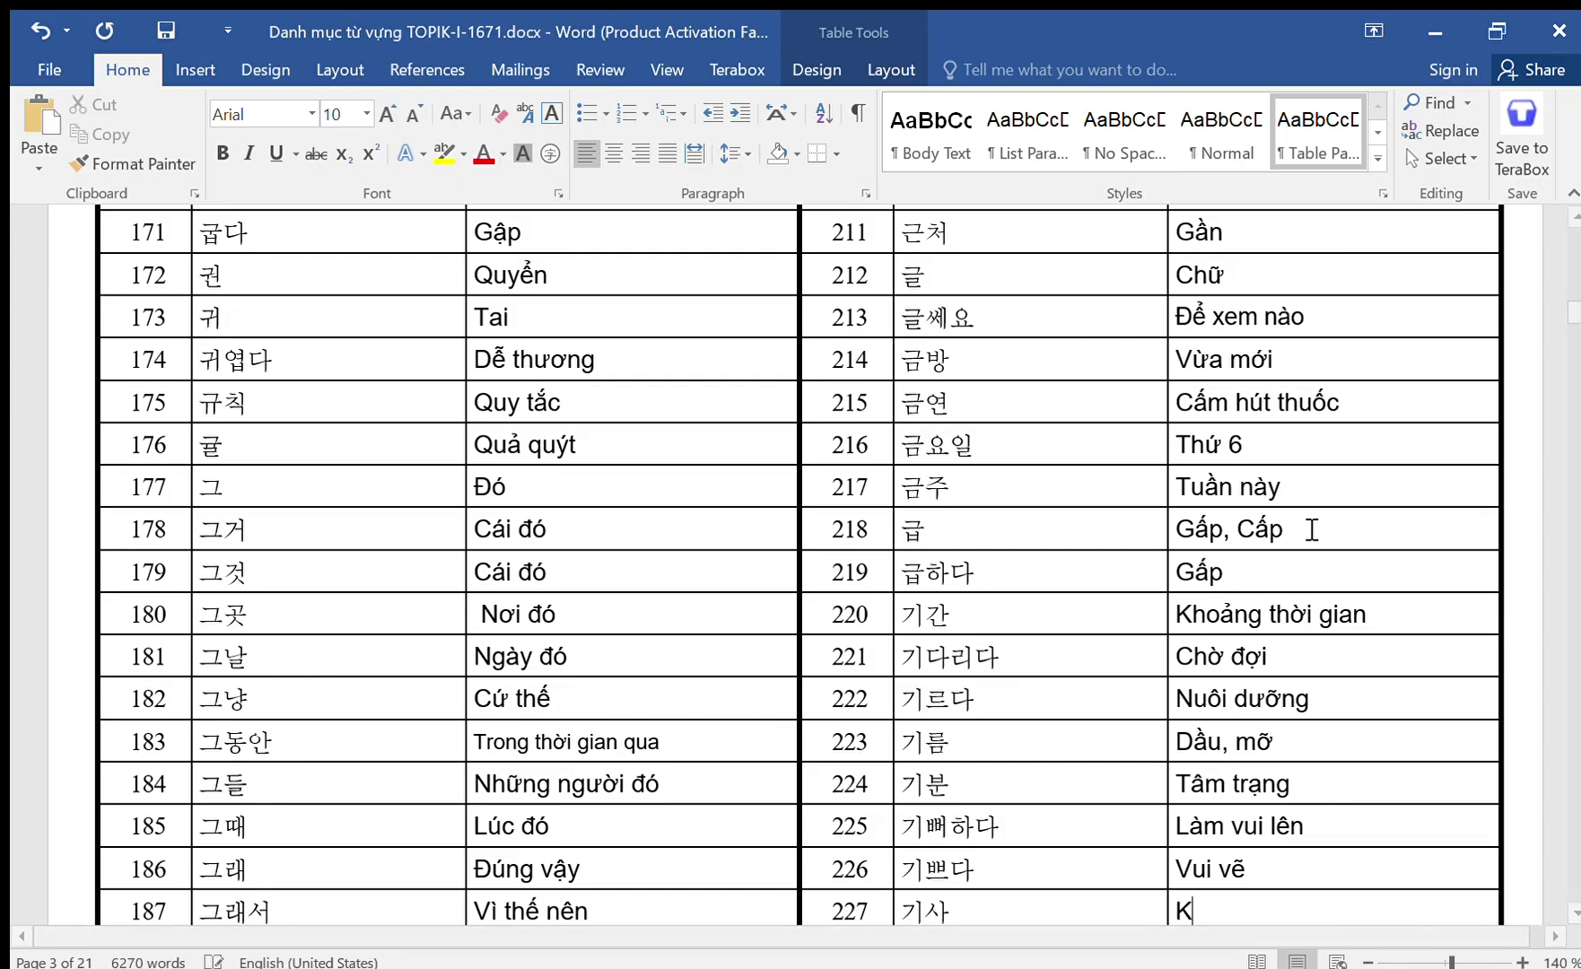
key(BackSpace)
key(BackSpace)
text(s)
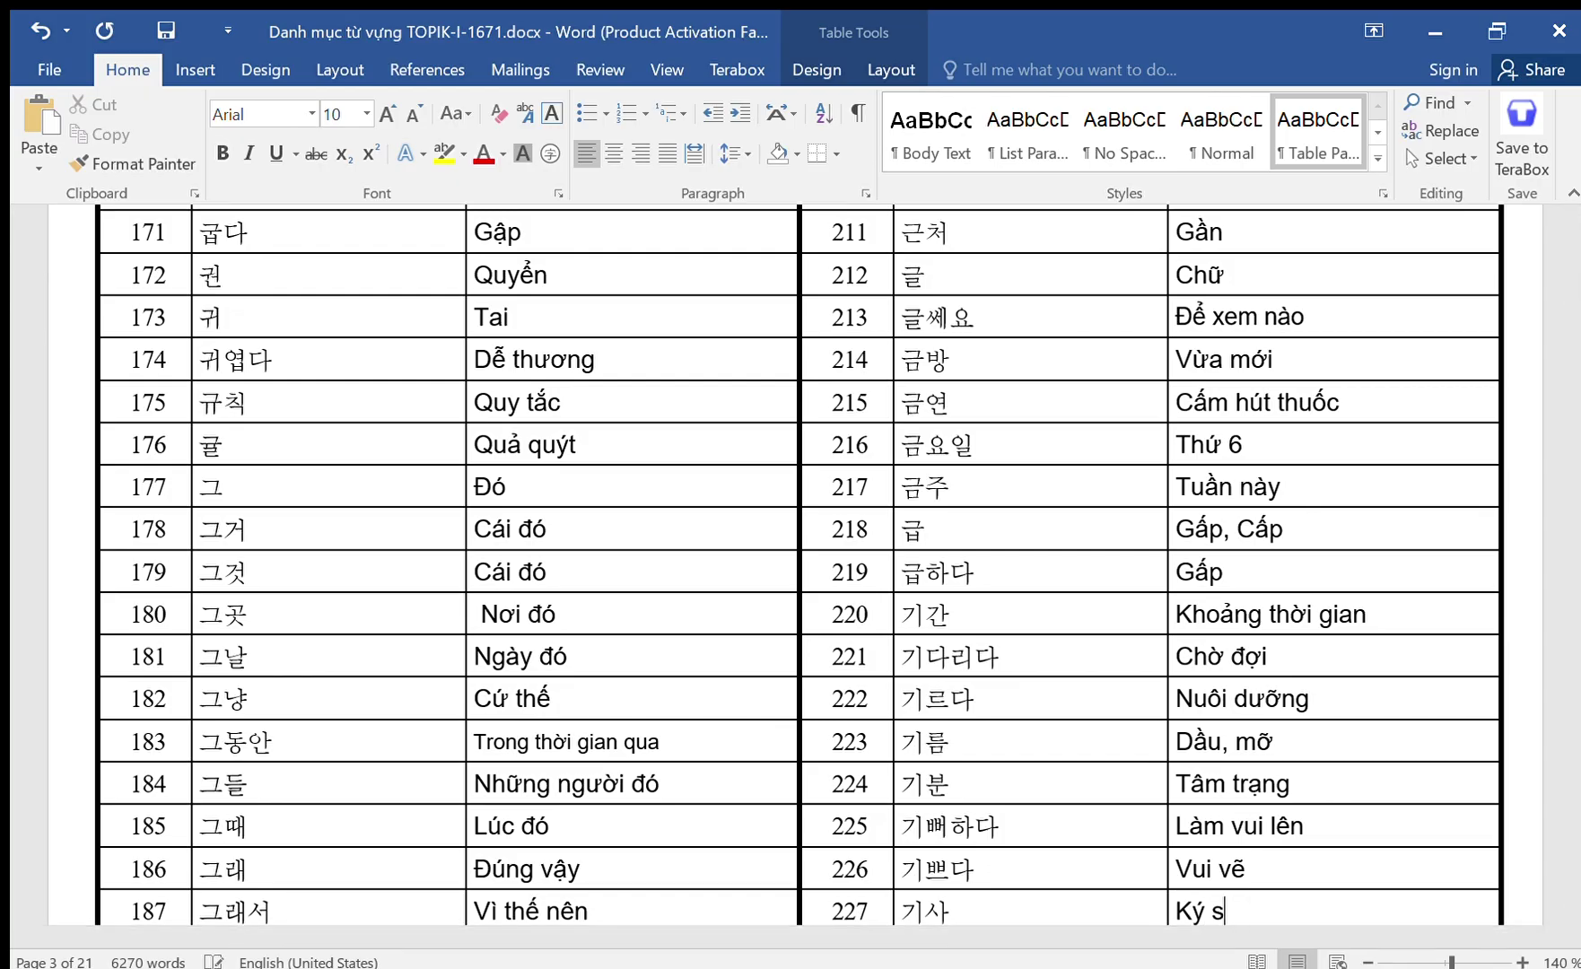
text(juw, Taif xees)
key(Down)
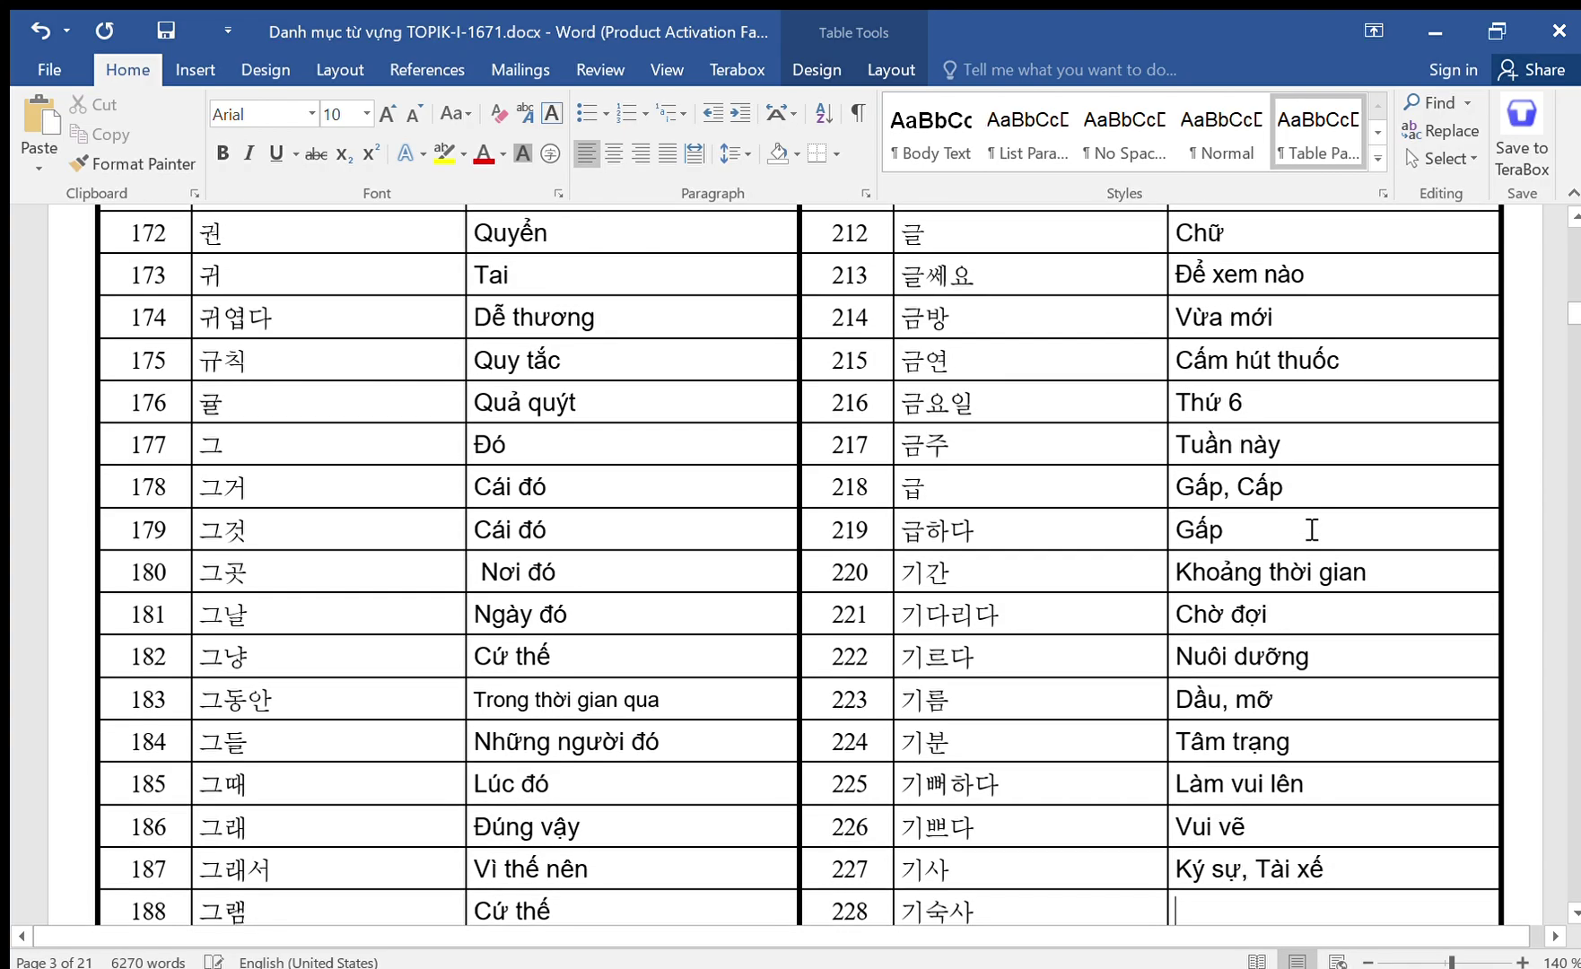
text(Kys tucs x)
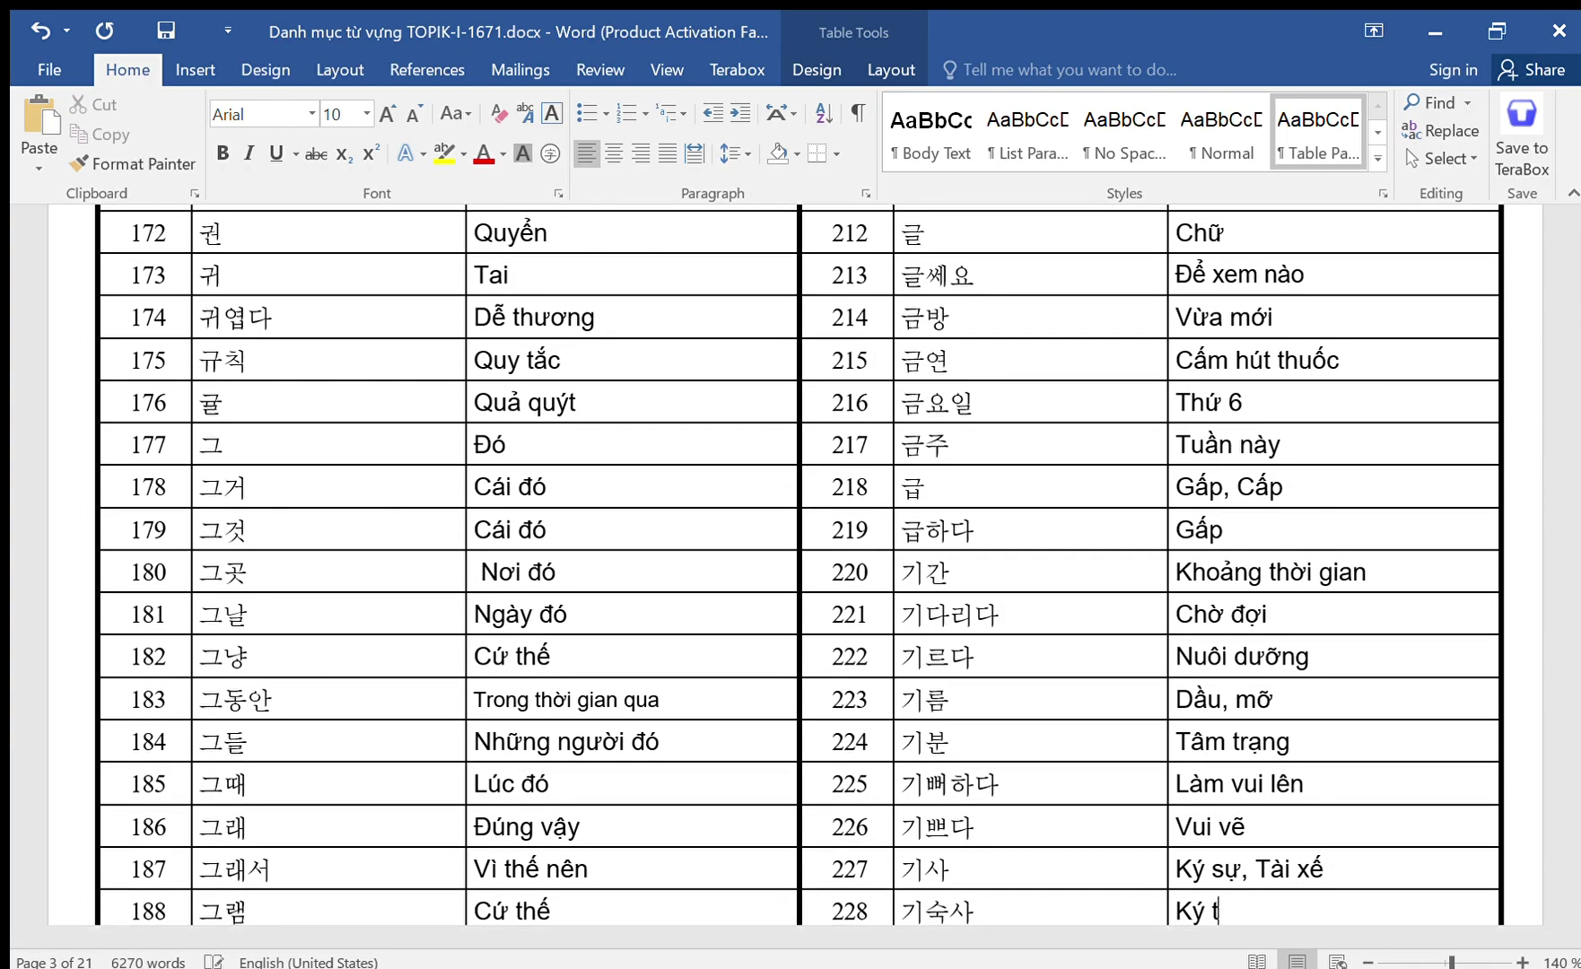
text(s)
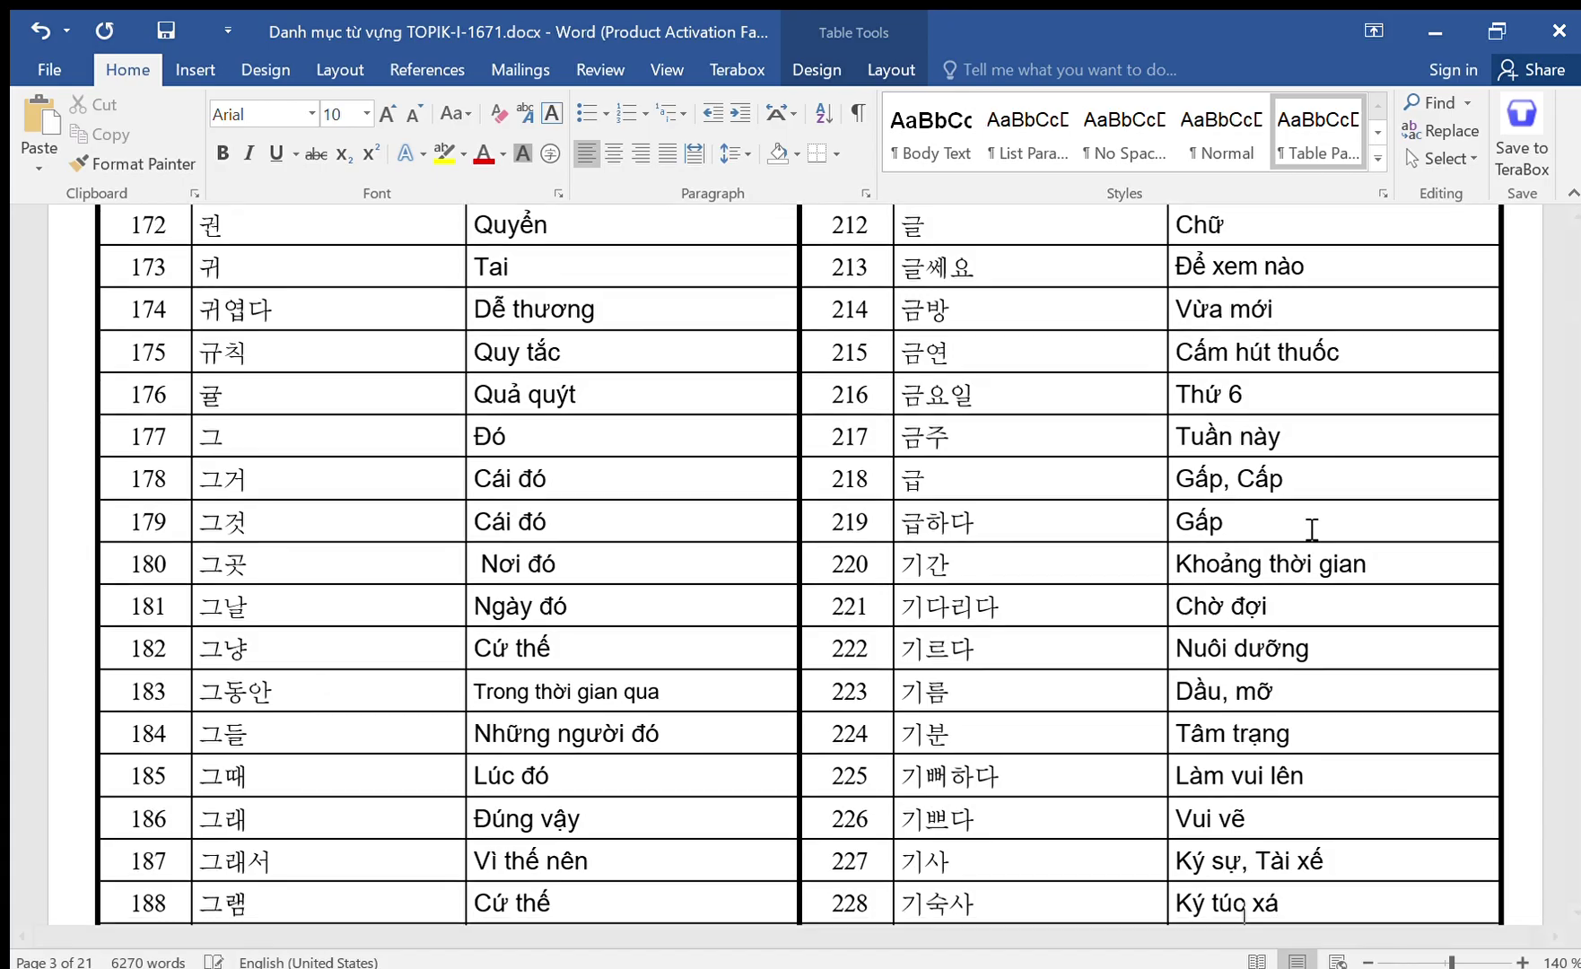
Enter "Ký ức, nhớ" as the meaning of 기억하다 in row 229 and "Khí hậu" for 기온 in row 230.
key(Down)
text(Ký )
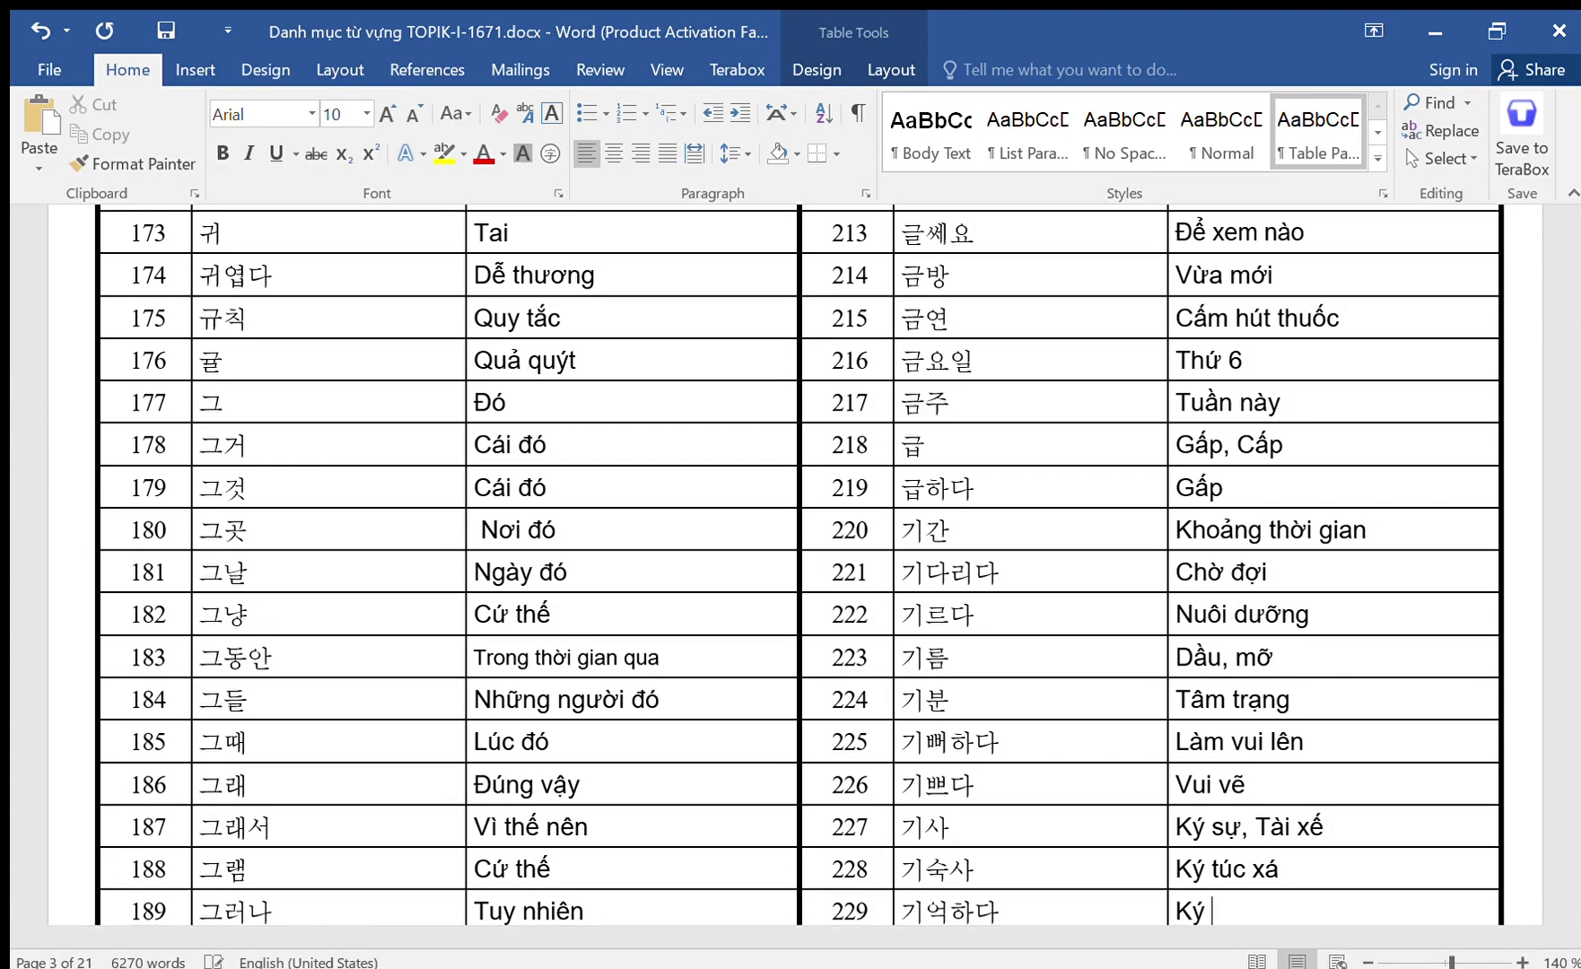
text(ức, nhớ)
key(Down)
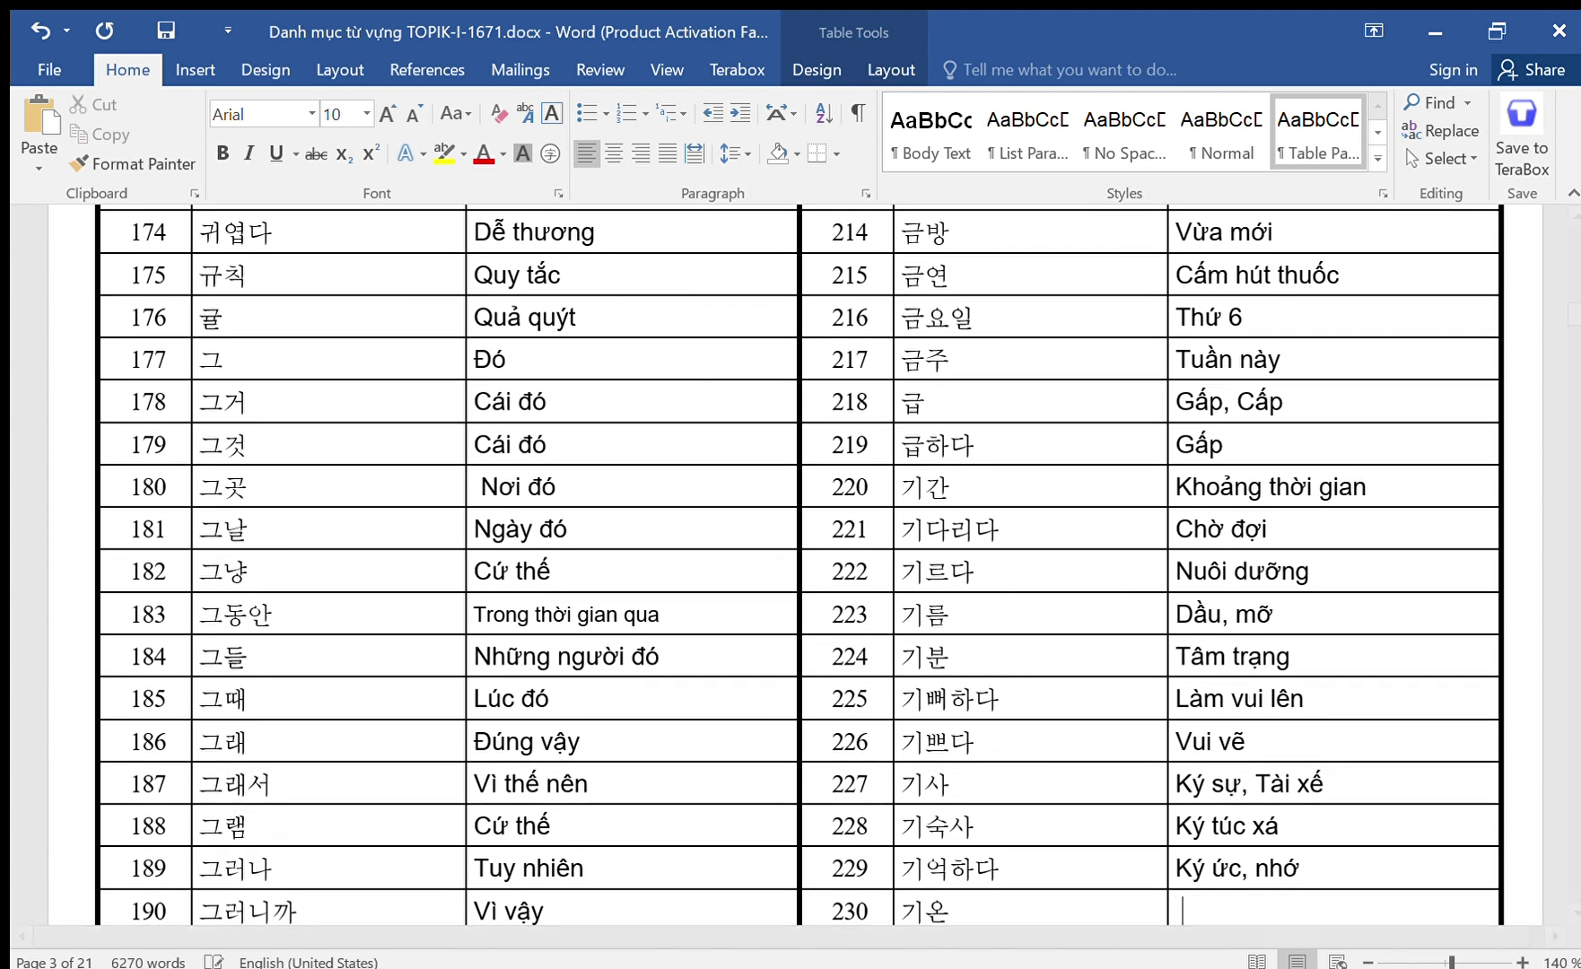
text(Khí hâu)
key(Down)
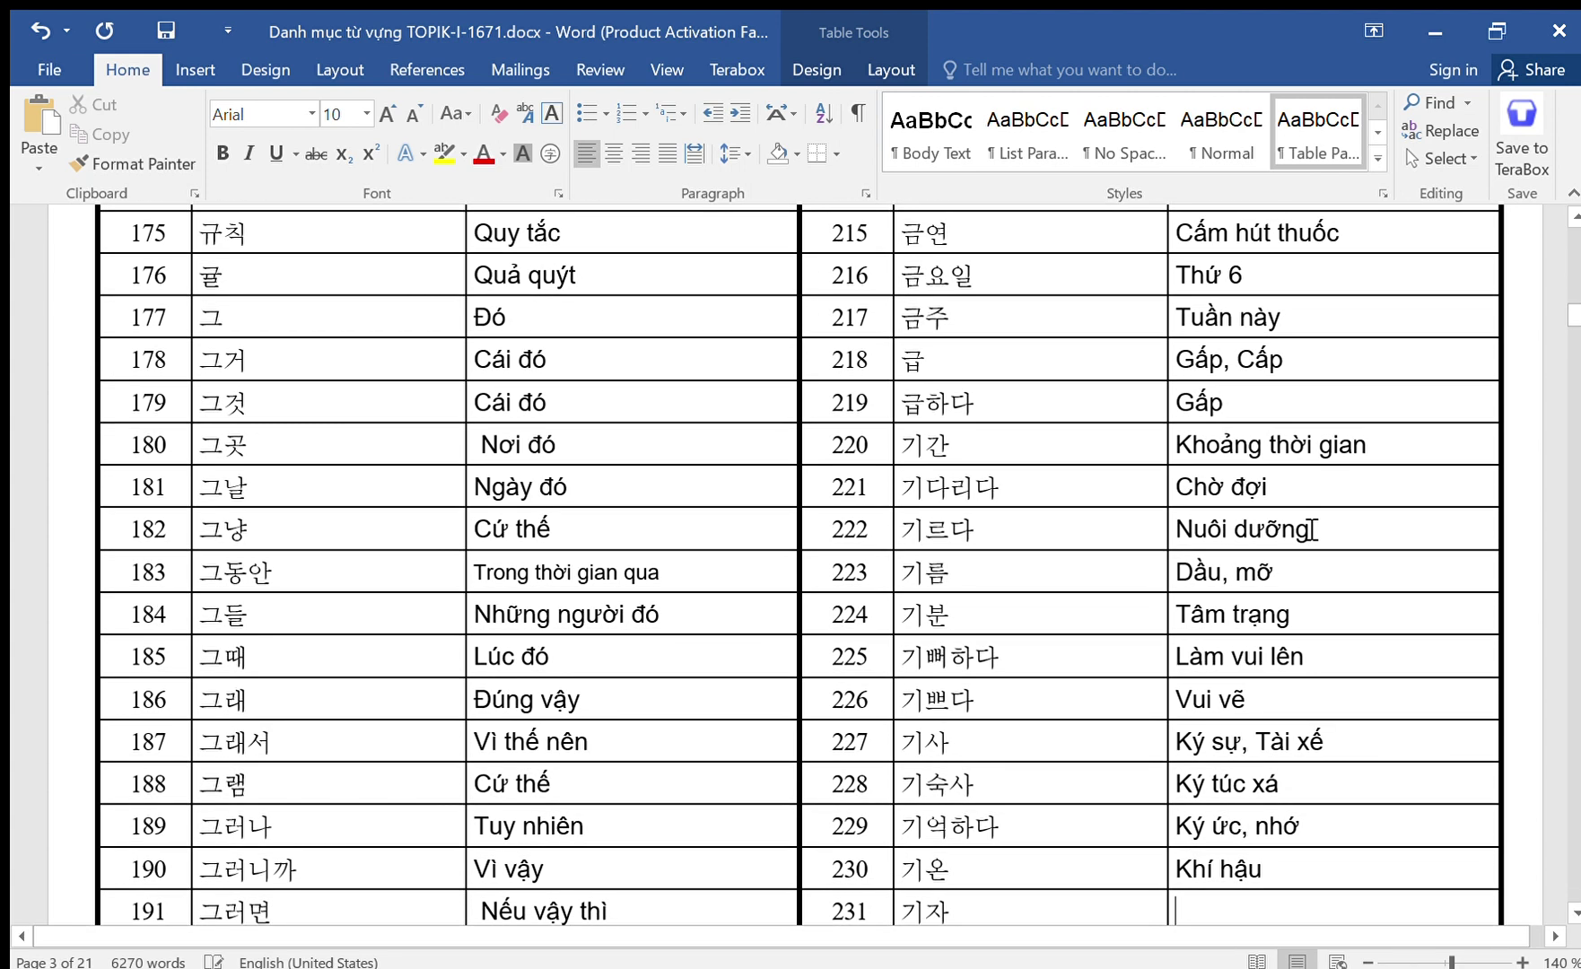
Translate 기자 in row 231 as "Ký giả, Phóng viên" and 기차 in row 232 as "Xe lửa".
text(Ký )
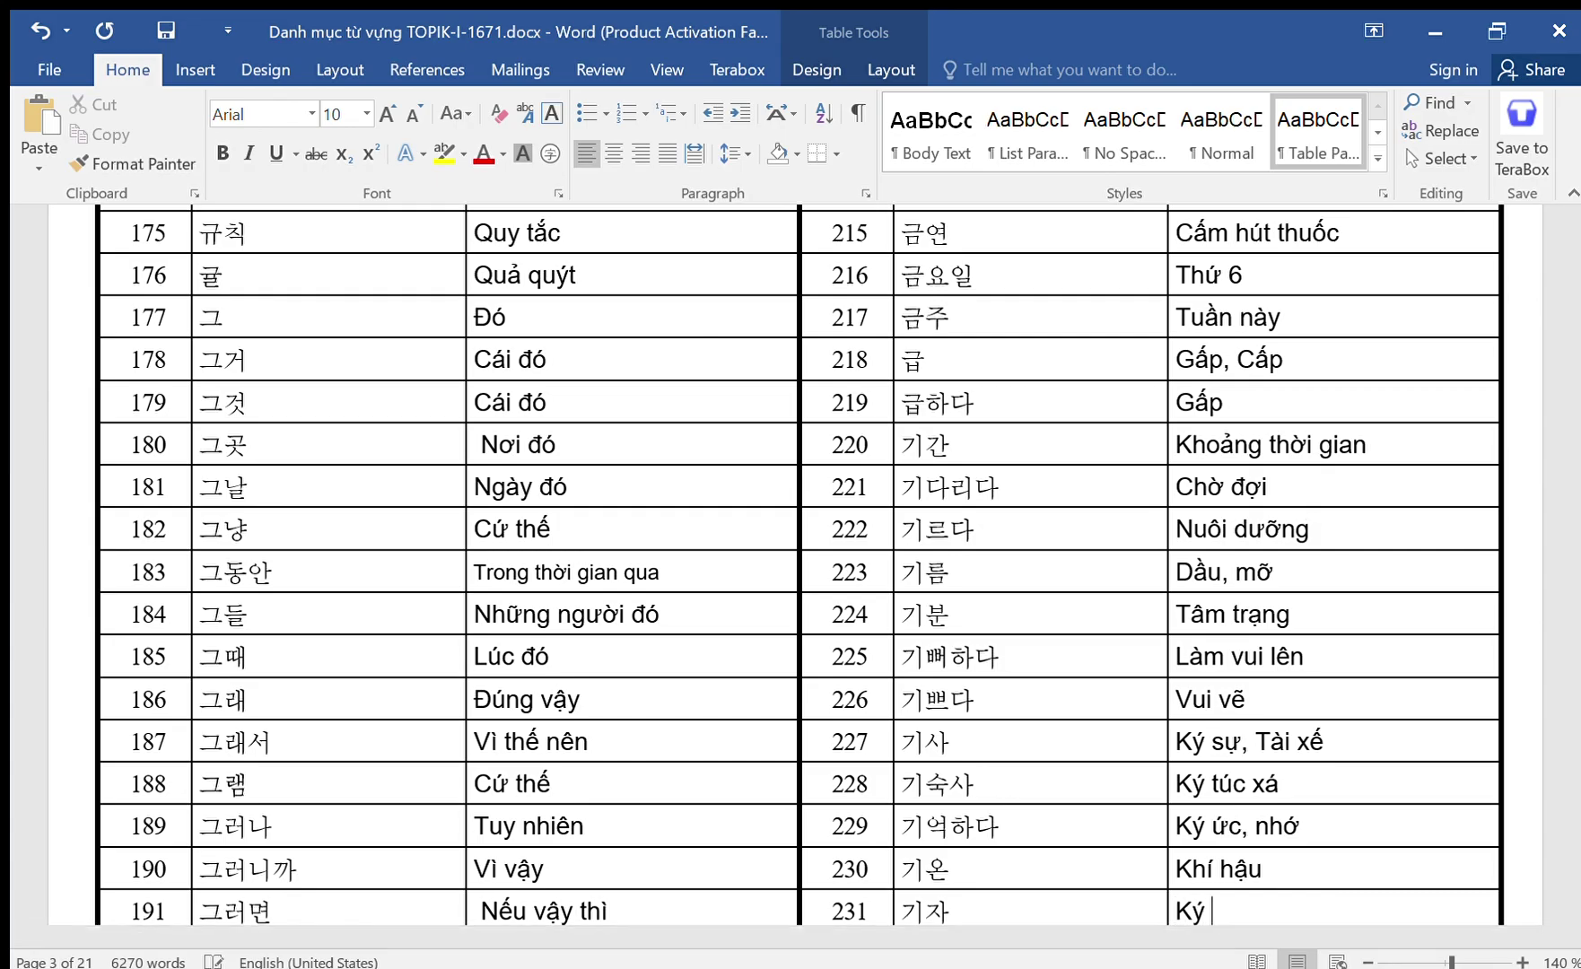
text(gia, N)
key(BackSpace)
text(Phóng viên)
key(Down)
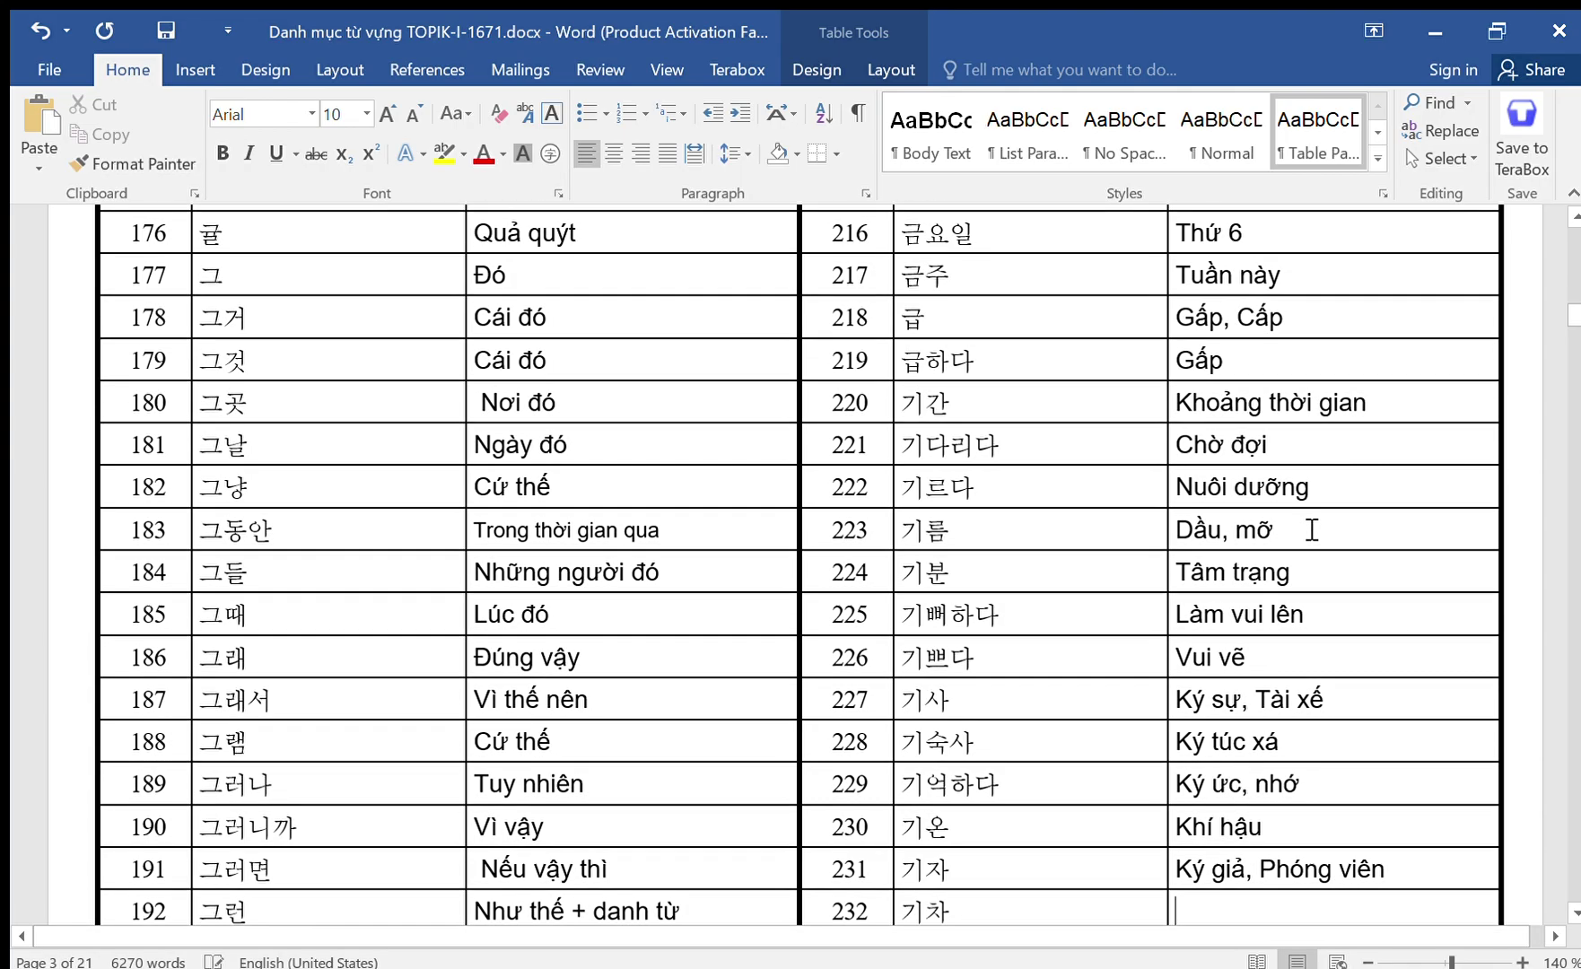
text(Xe)
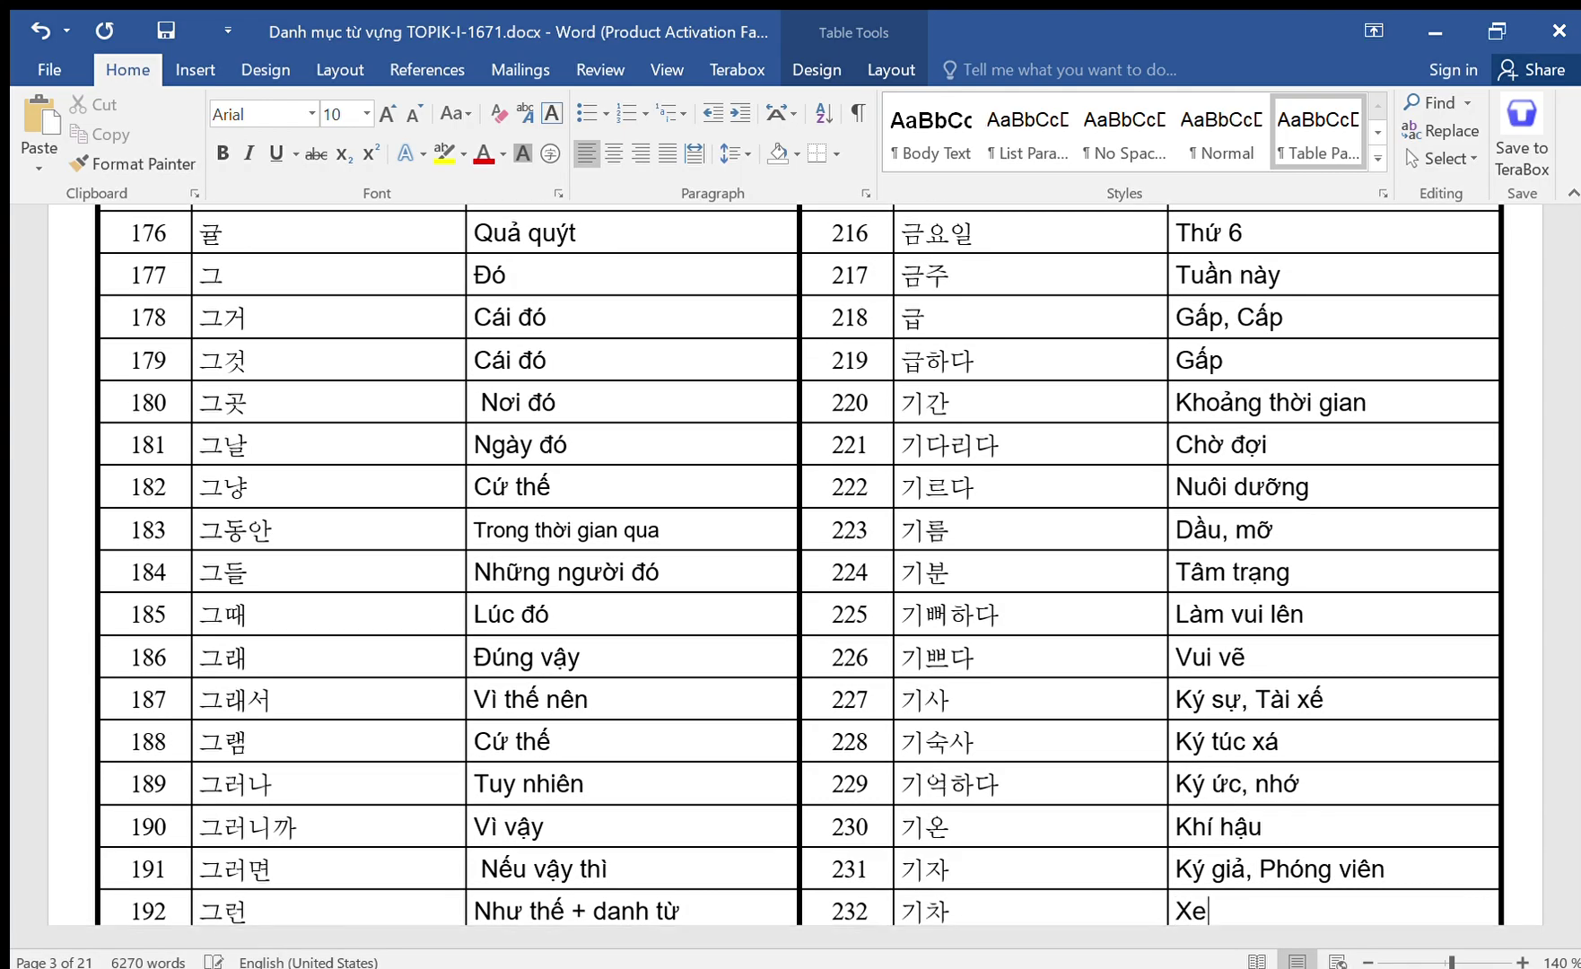
text( lưửa)
key(Down)
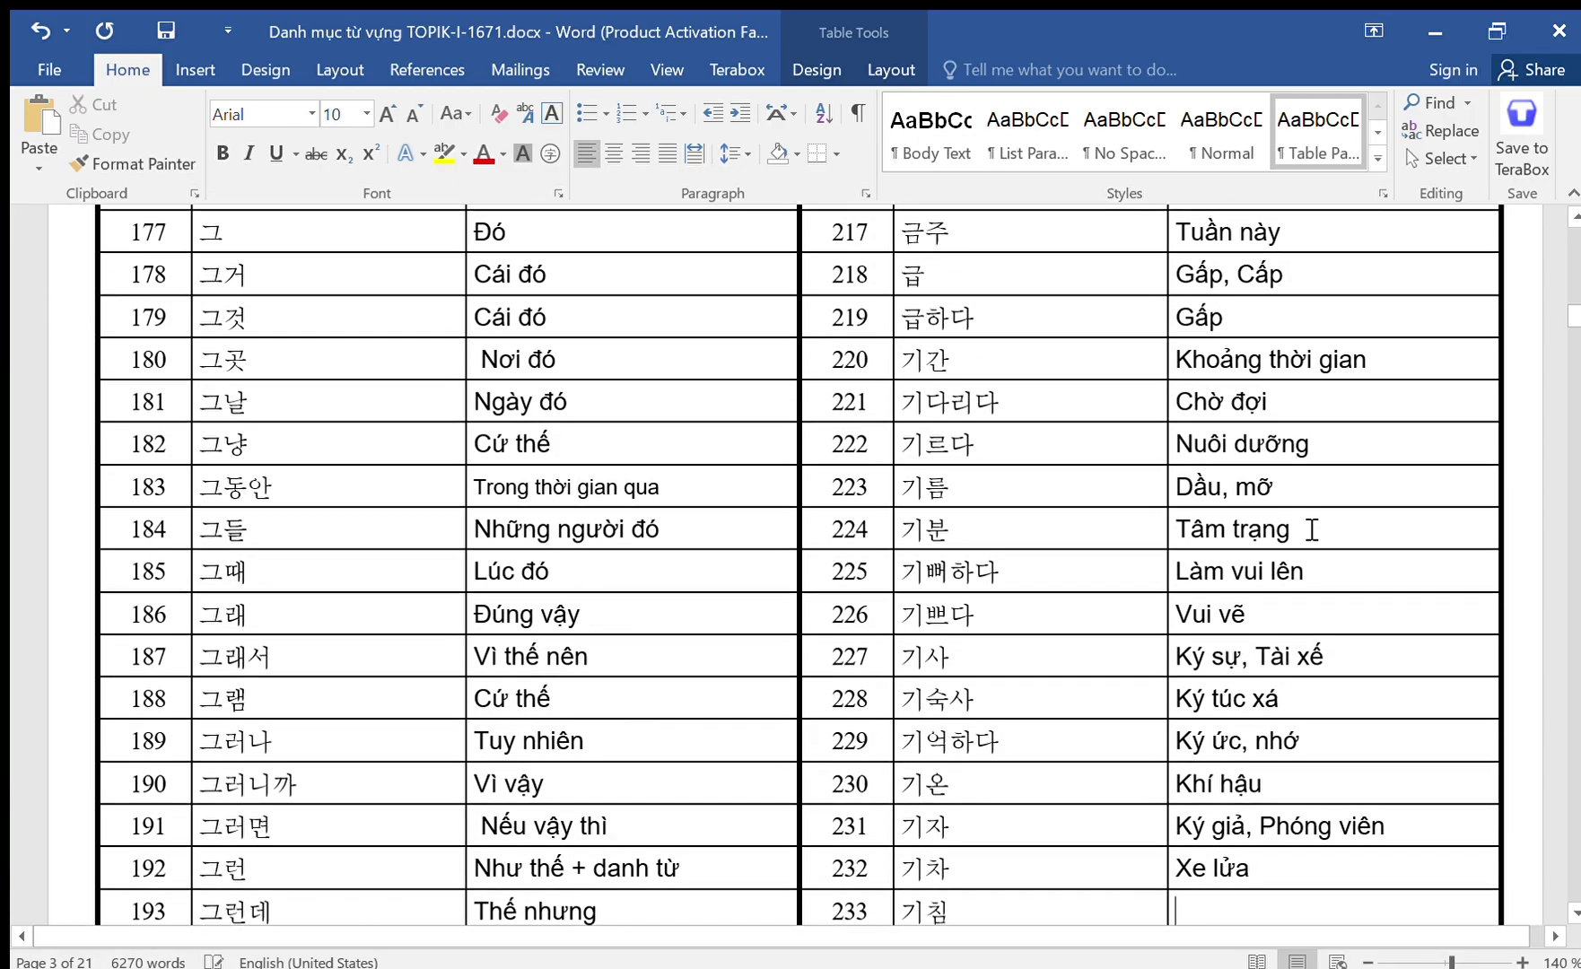
Enter "Ho" as the meaning of 기침 in row 233 and "Khác" for 기타 in row 234.
text(Họ)
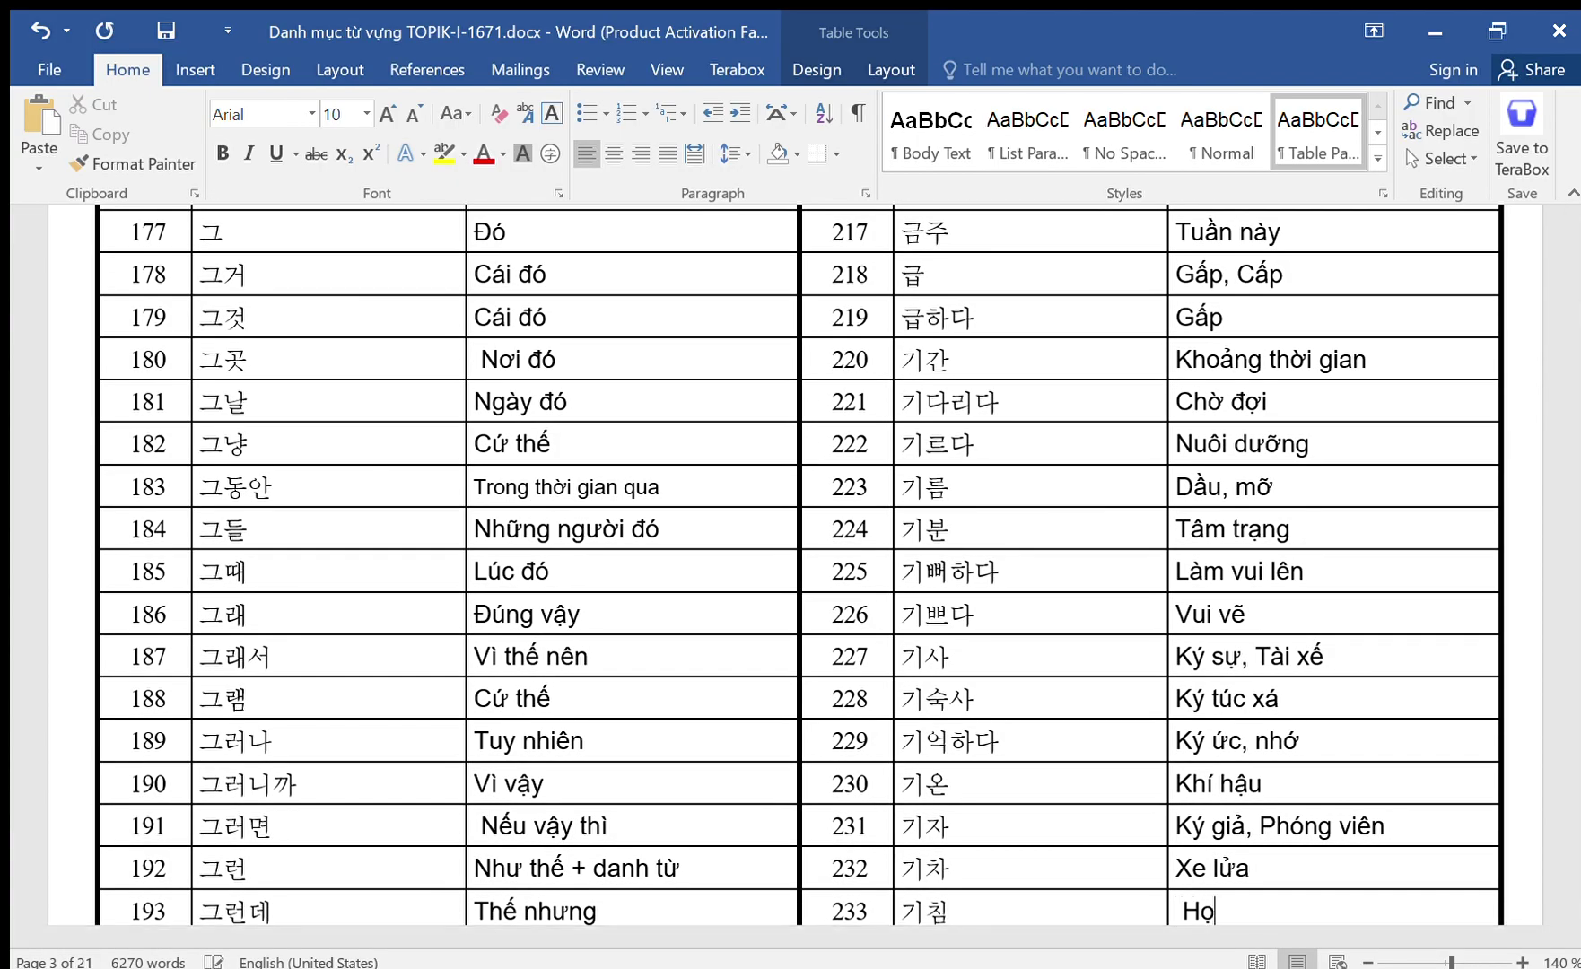
key(BackSpace)
key(BackSpace)
key(BackSpace)
text(Họ)
key(Down)
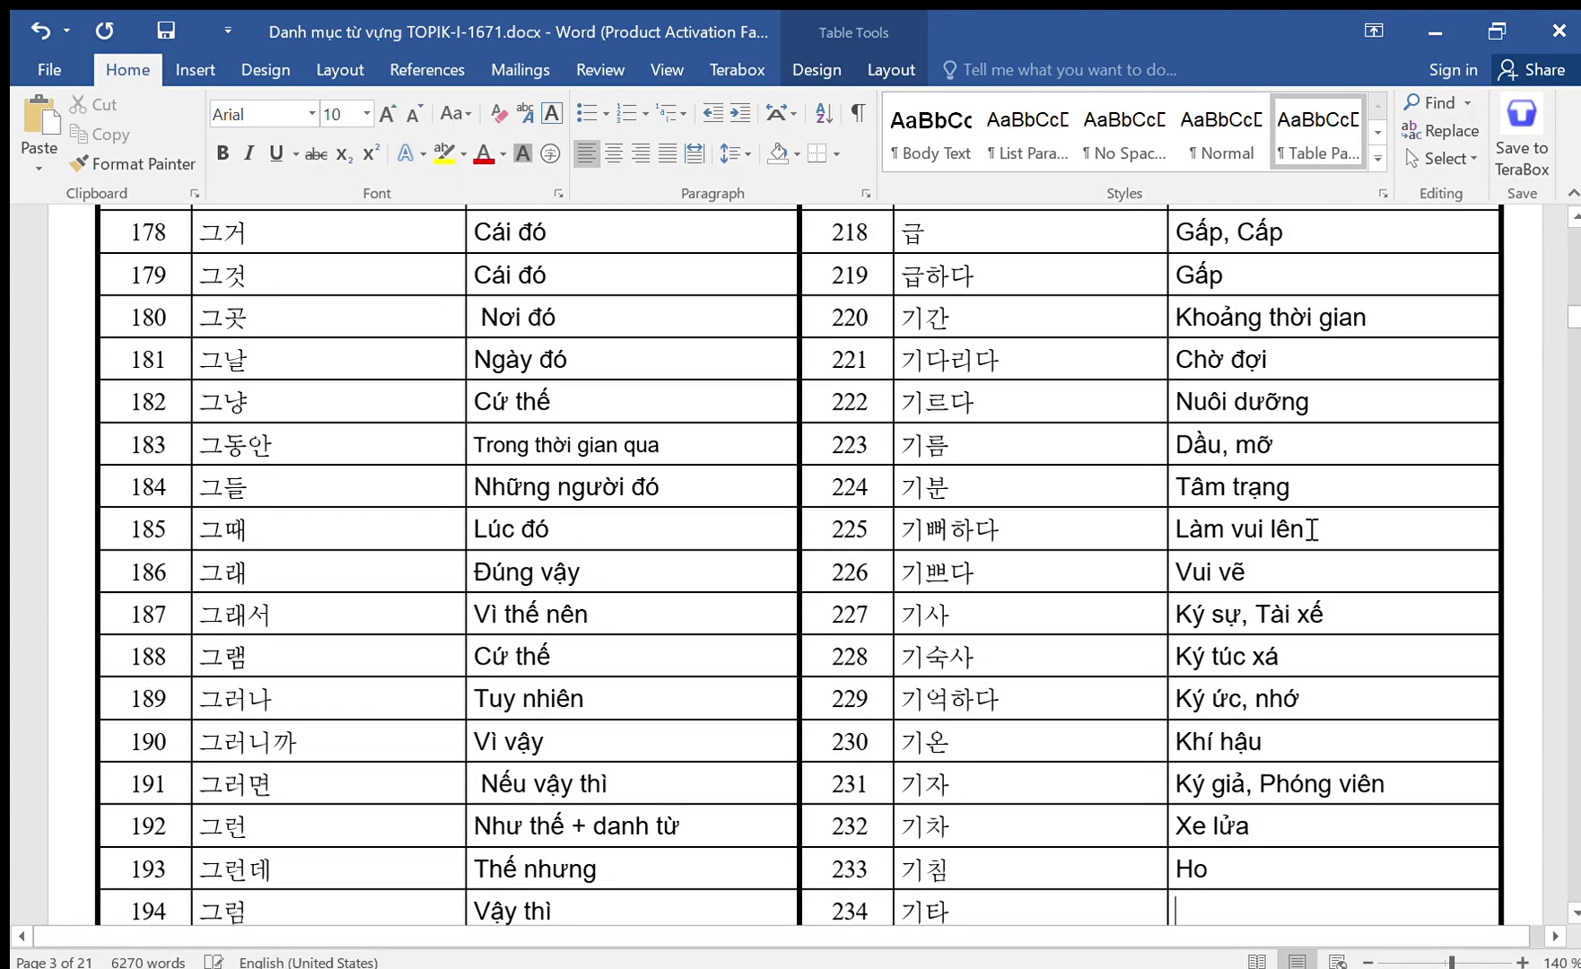
text(Khác)
key(Down)
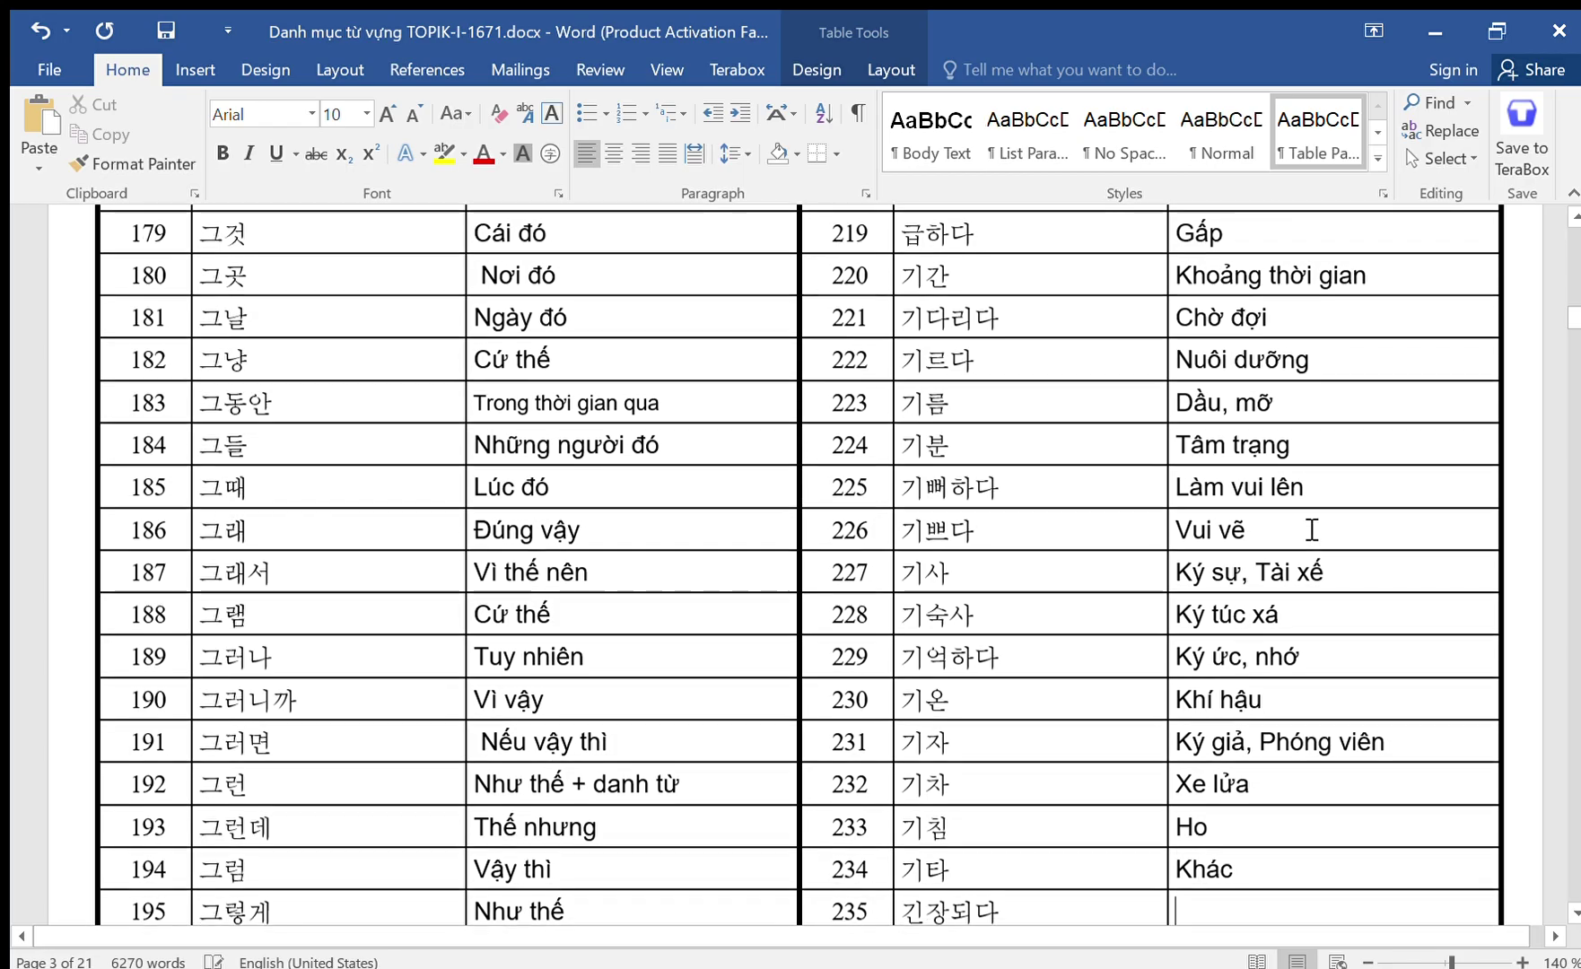
Translate 긴장되다 in row 235 as "Căng thẳng" and 길 in row 236 as "Con đường".
text(C)
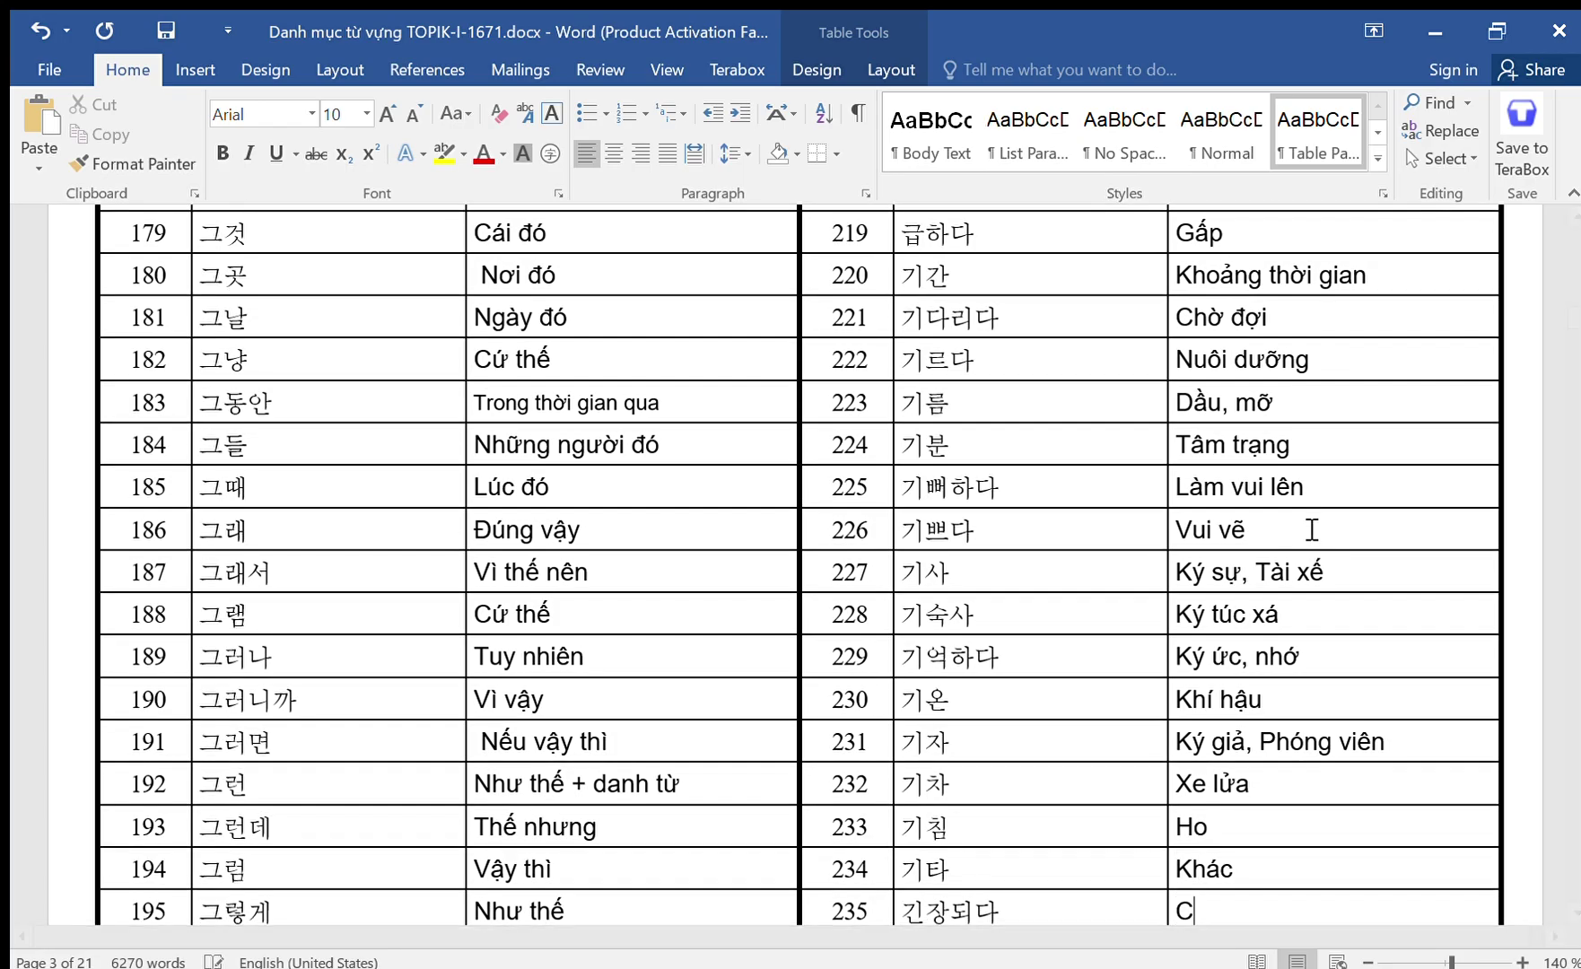
text(ăng thẳng)
key(Down)
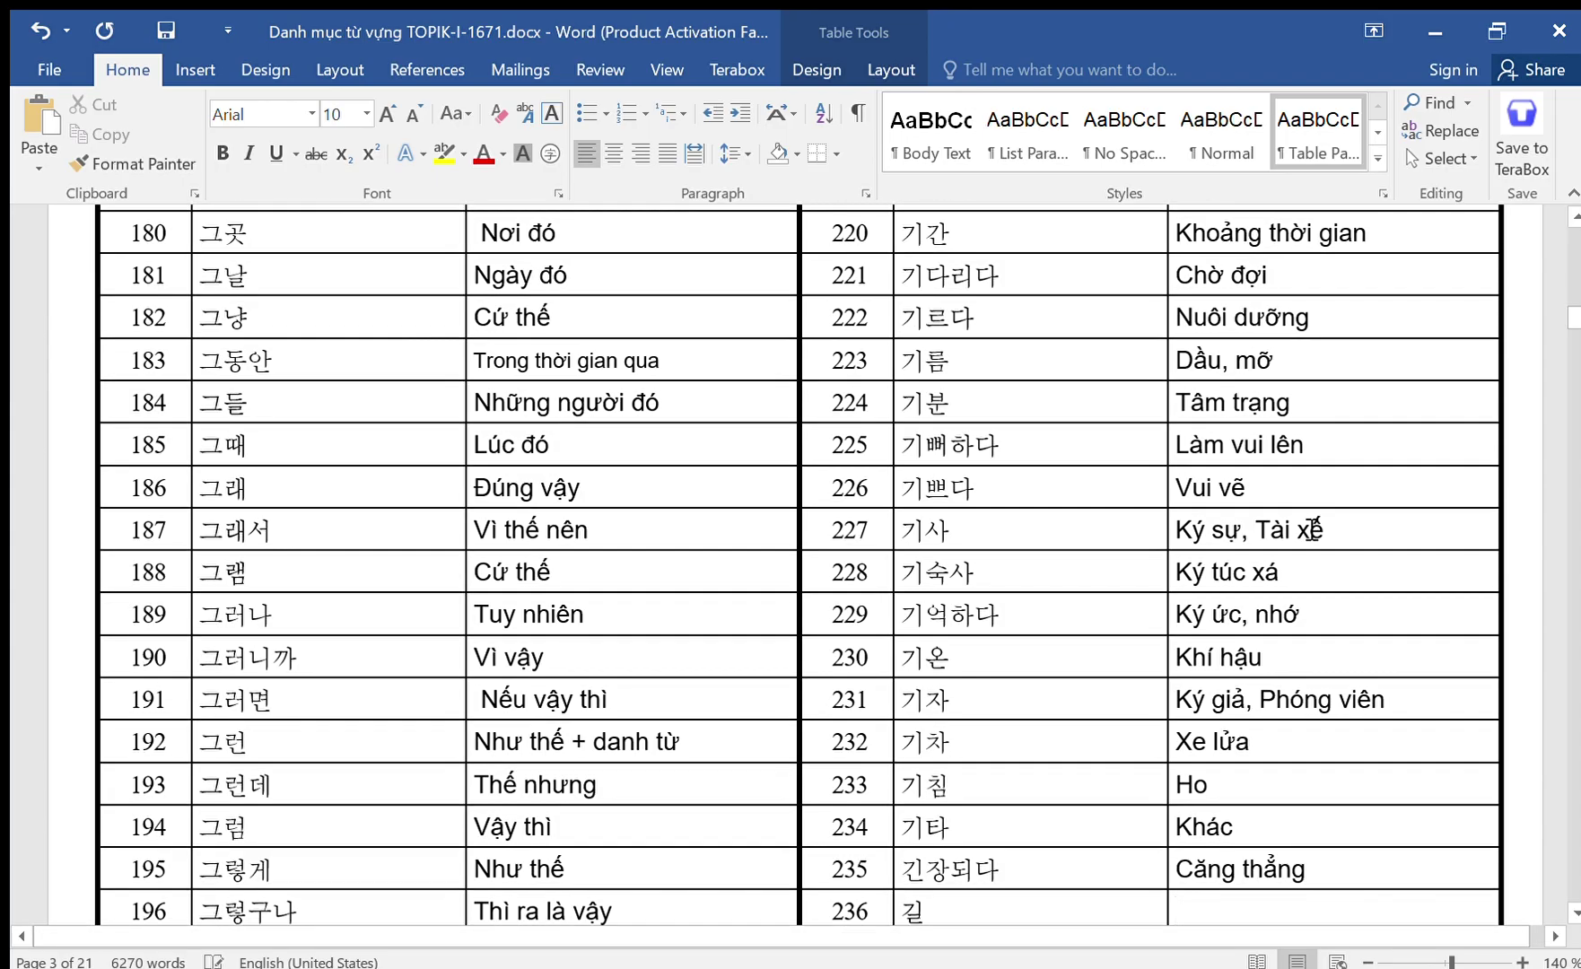
text(Con đường)
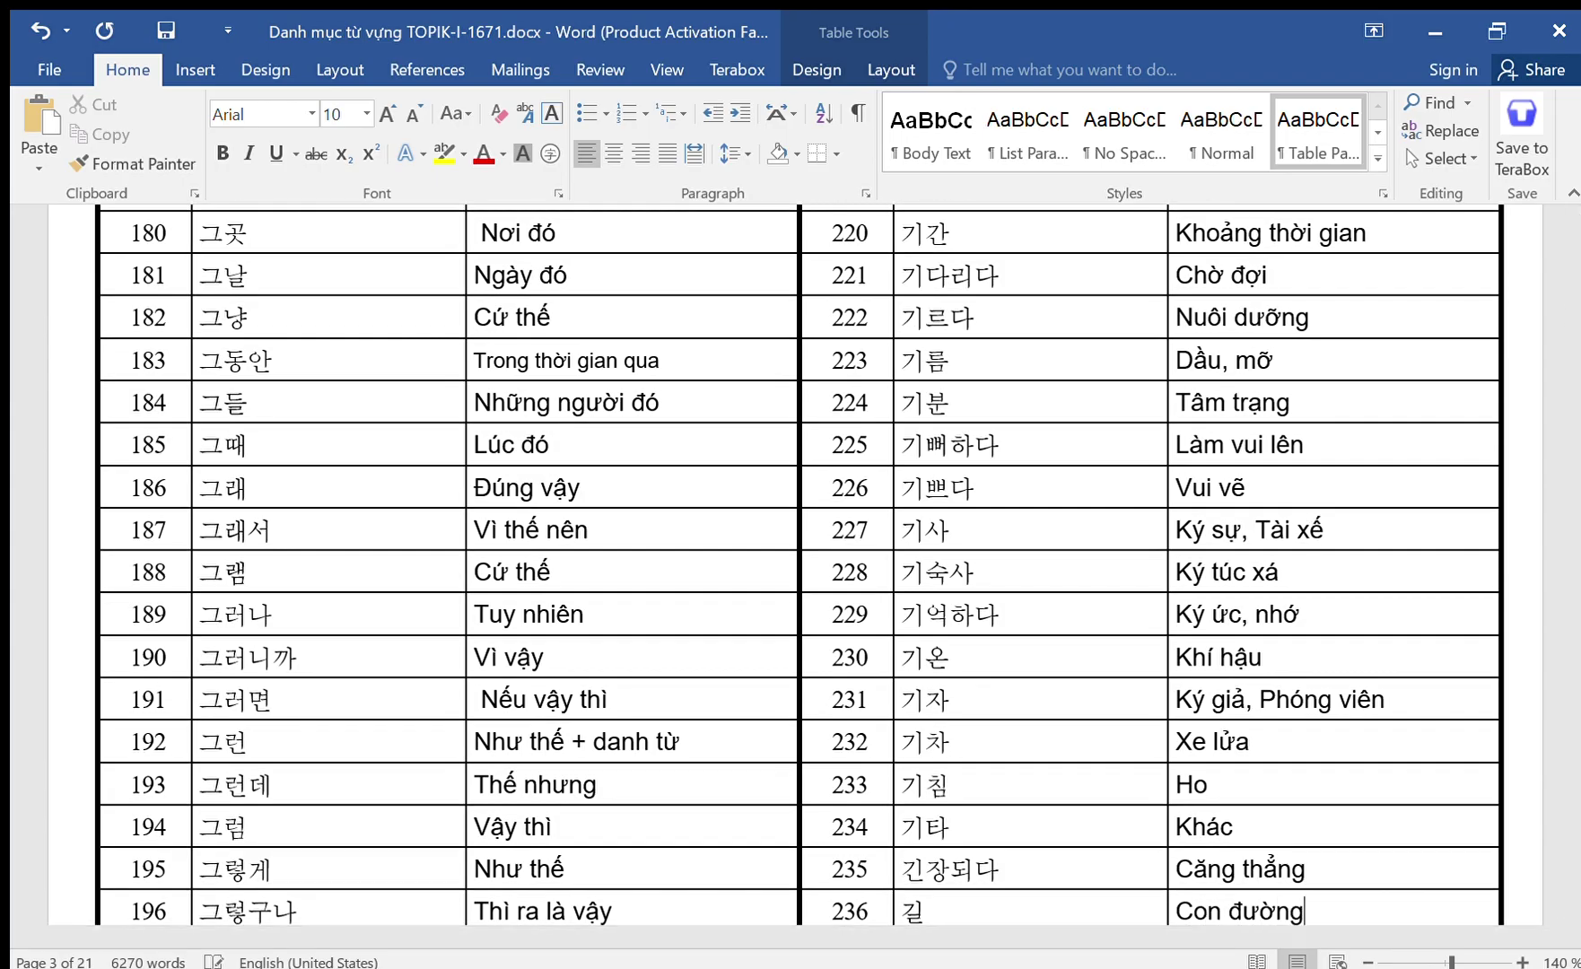
Enter "Dài" as the meaning of 길다 in row 237 and "Rong biển, Họ Kim" for 김 in row 238.
key(Down)
text(Dài)
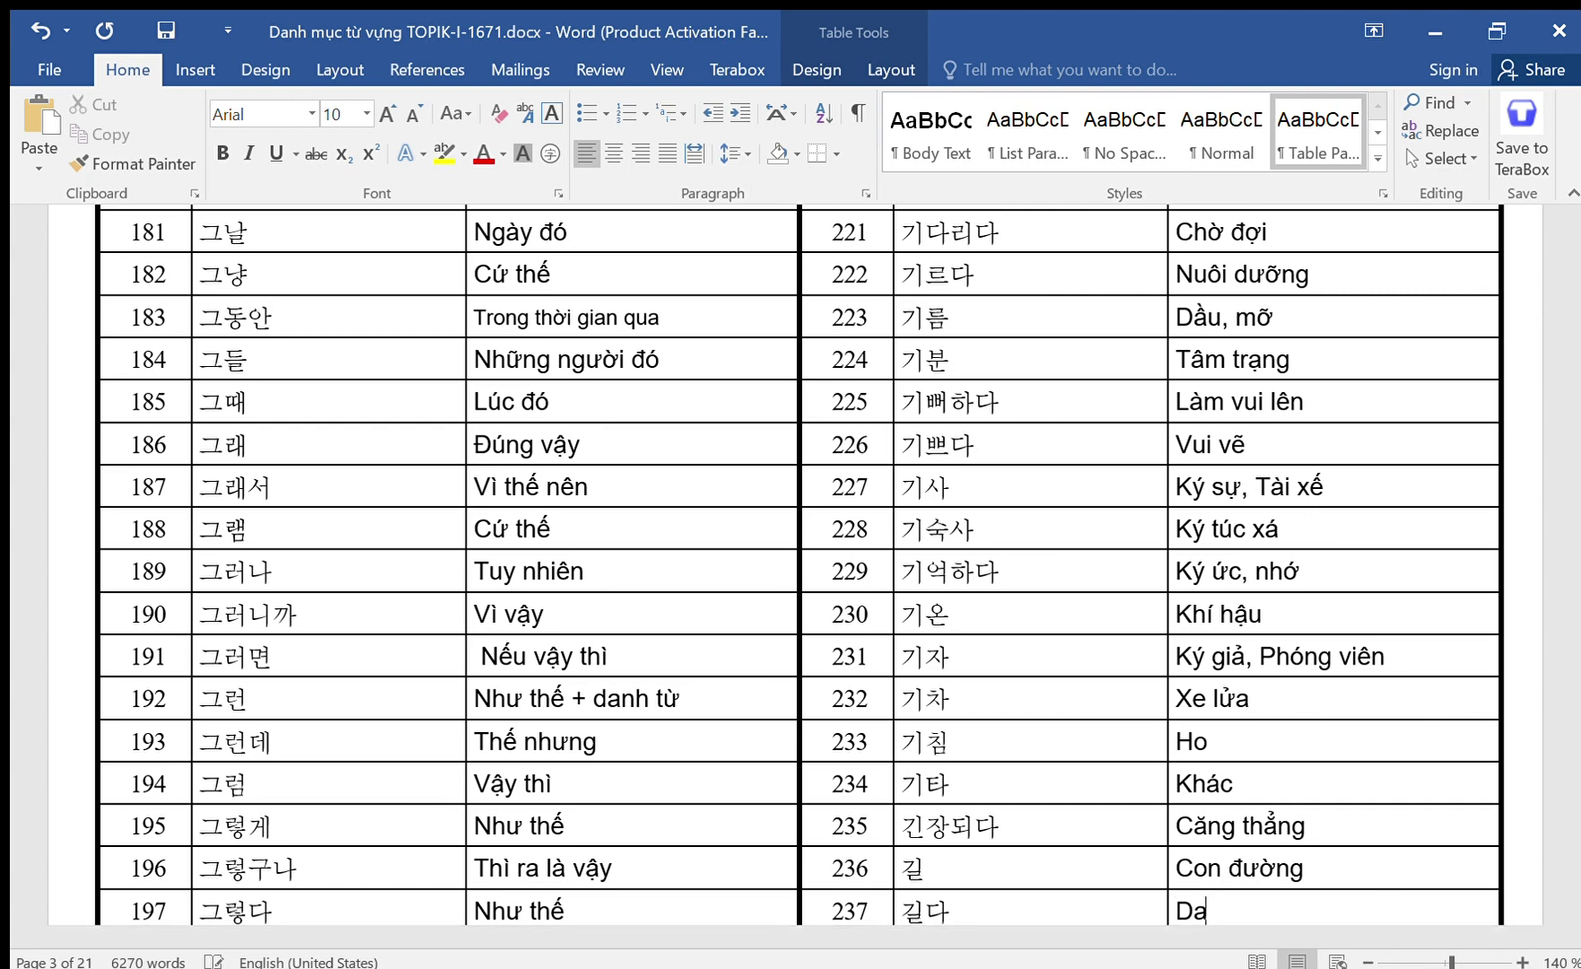
key(Down)
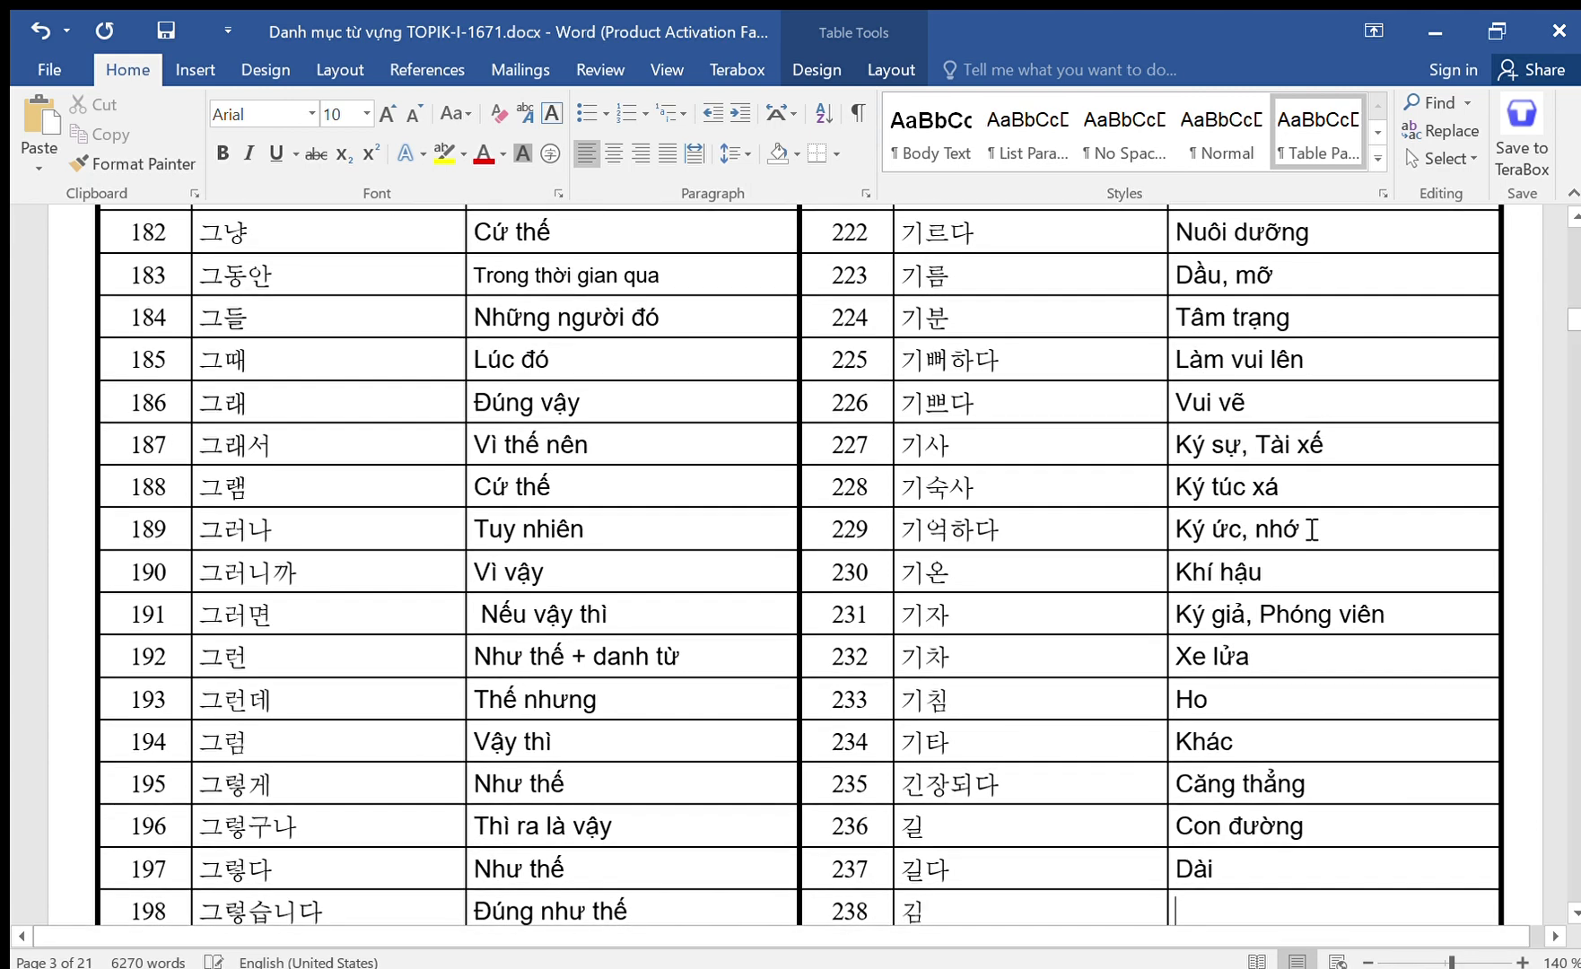
key(Down)
key(Down)
key(Down)
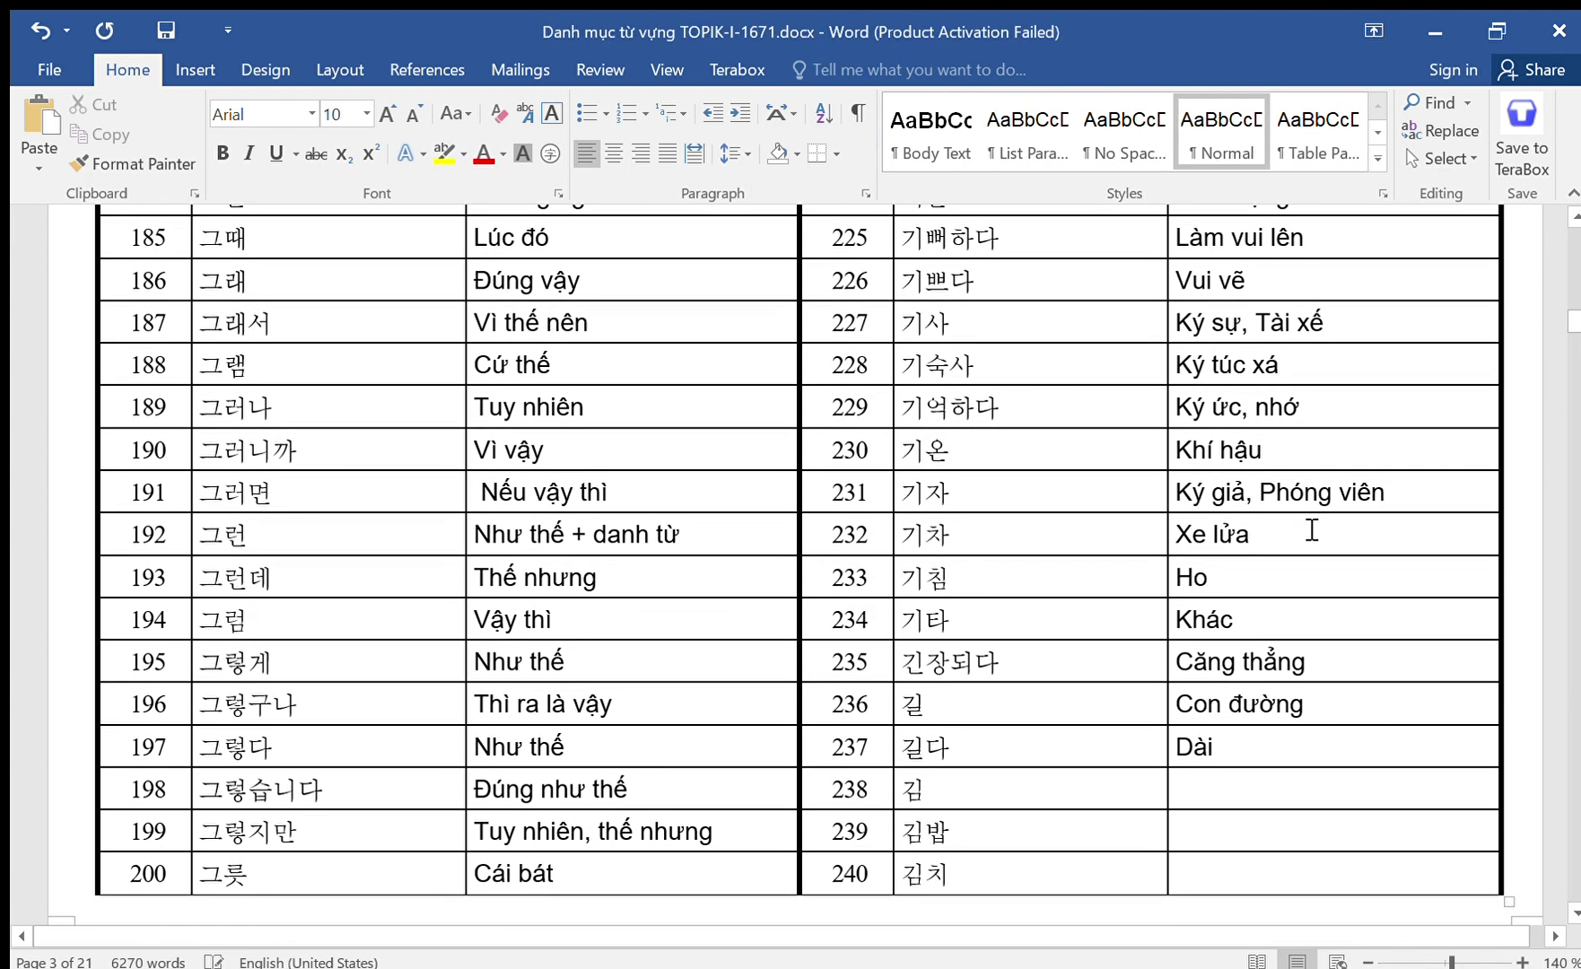
key(Up)
key(Up)
key(Up)
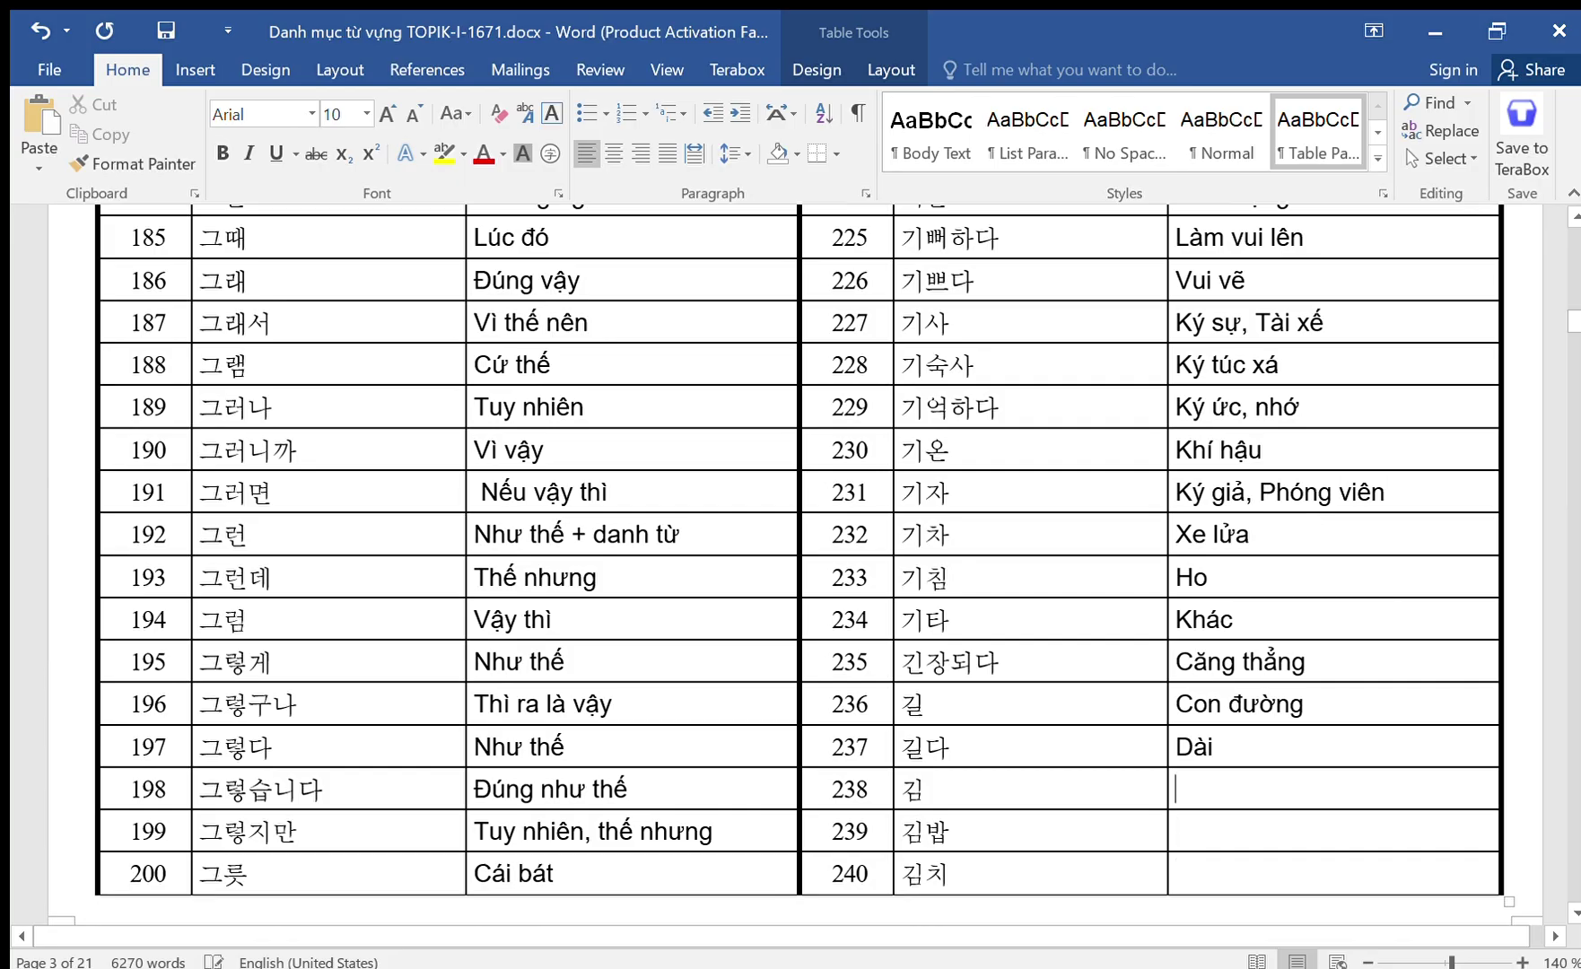
text(Rong biển)
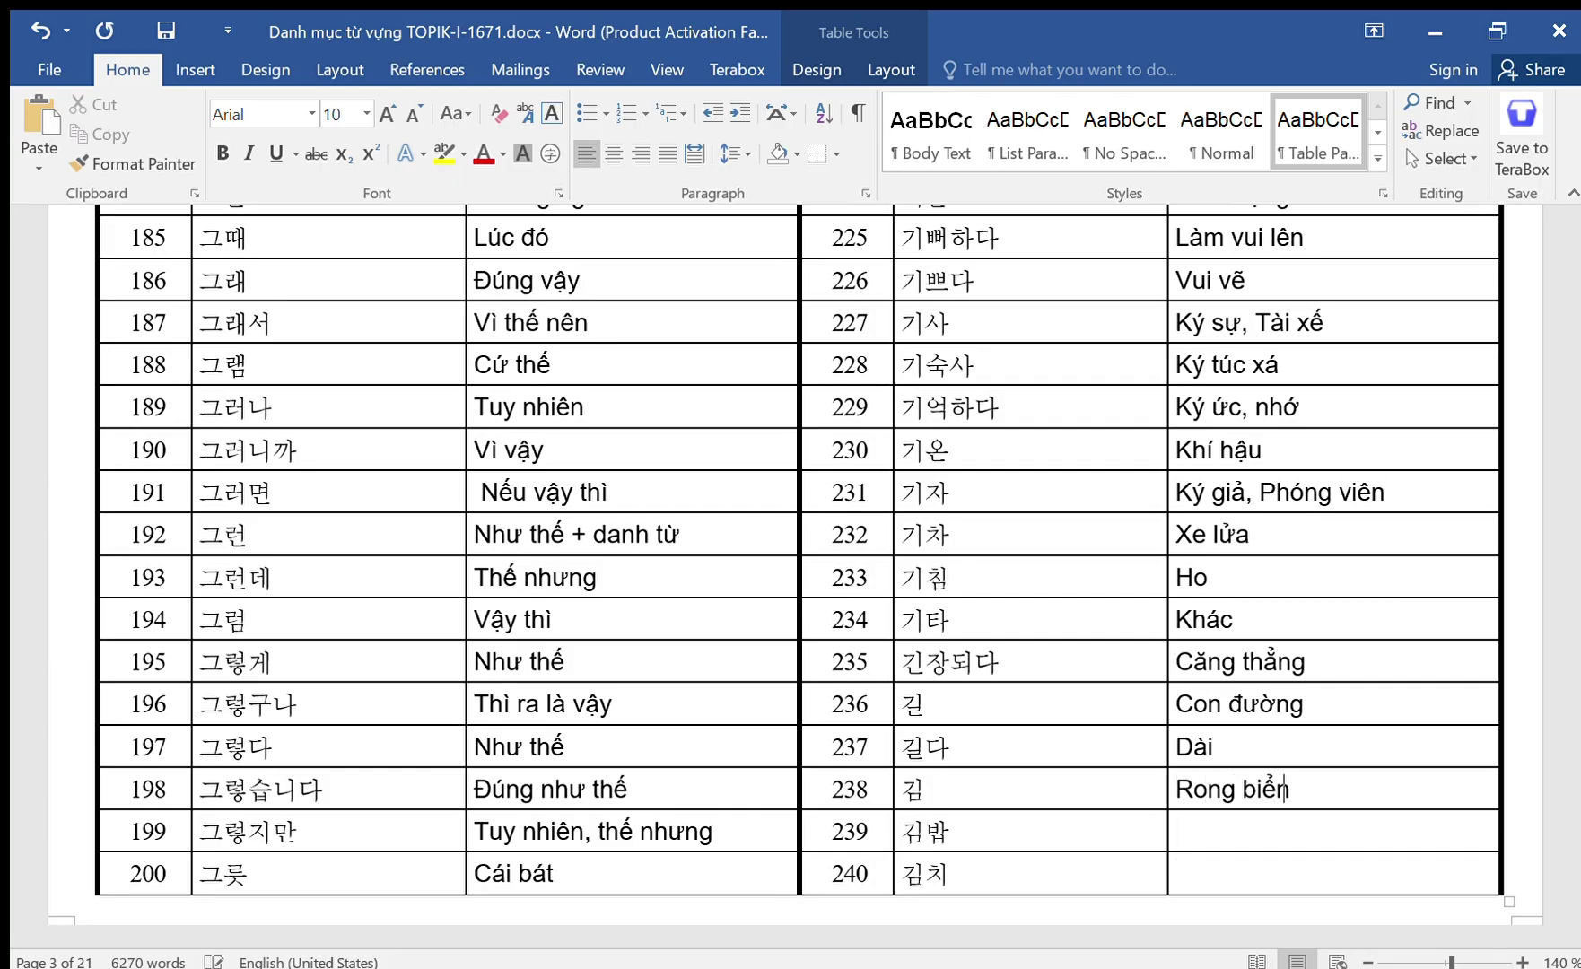
text(, Họ Kim)
Translate 김밥 in row 239 as "Cơm cuộn rong biển" and 김치 in row 240 as "Kim Chi".
key(Down)
text(C)
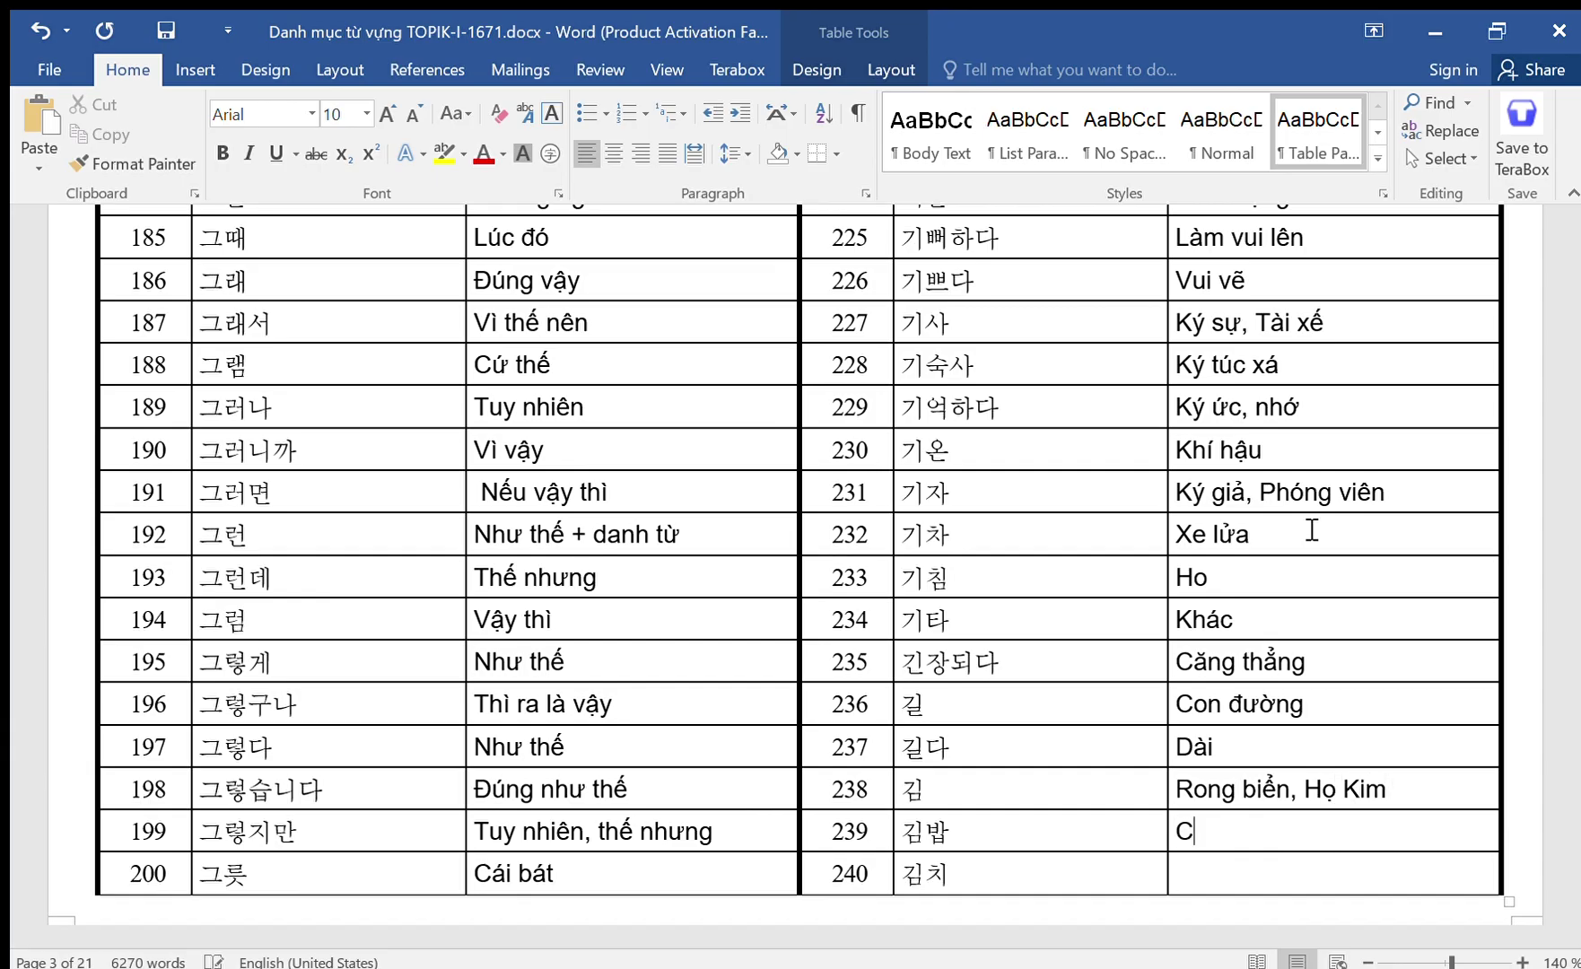
text(ơm cu ộn rong biển)
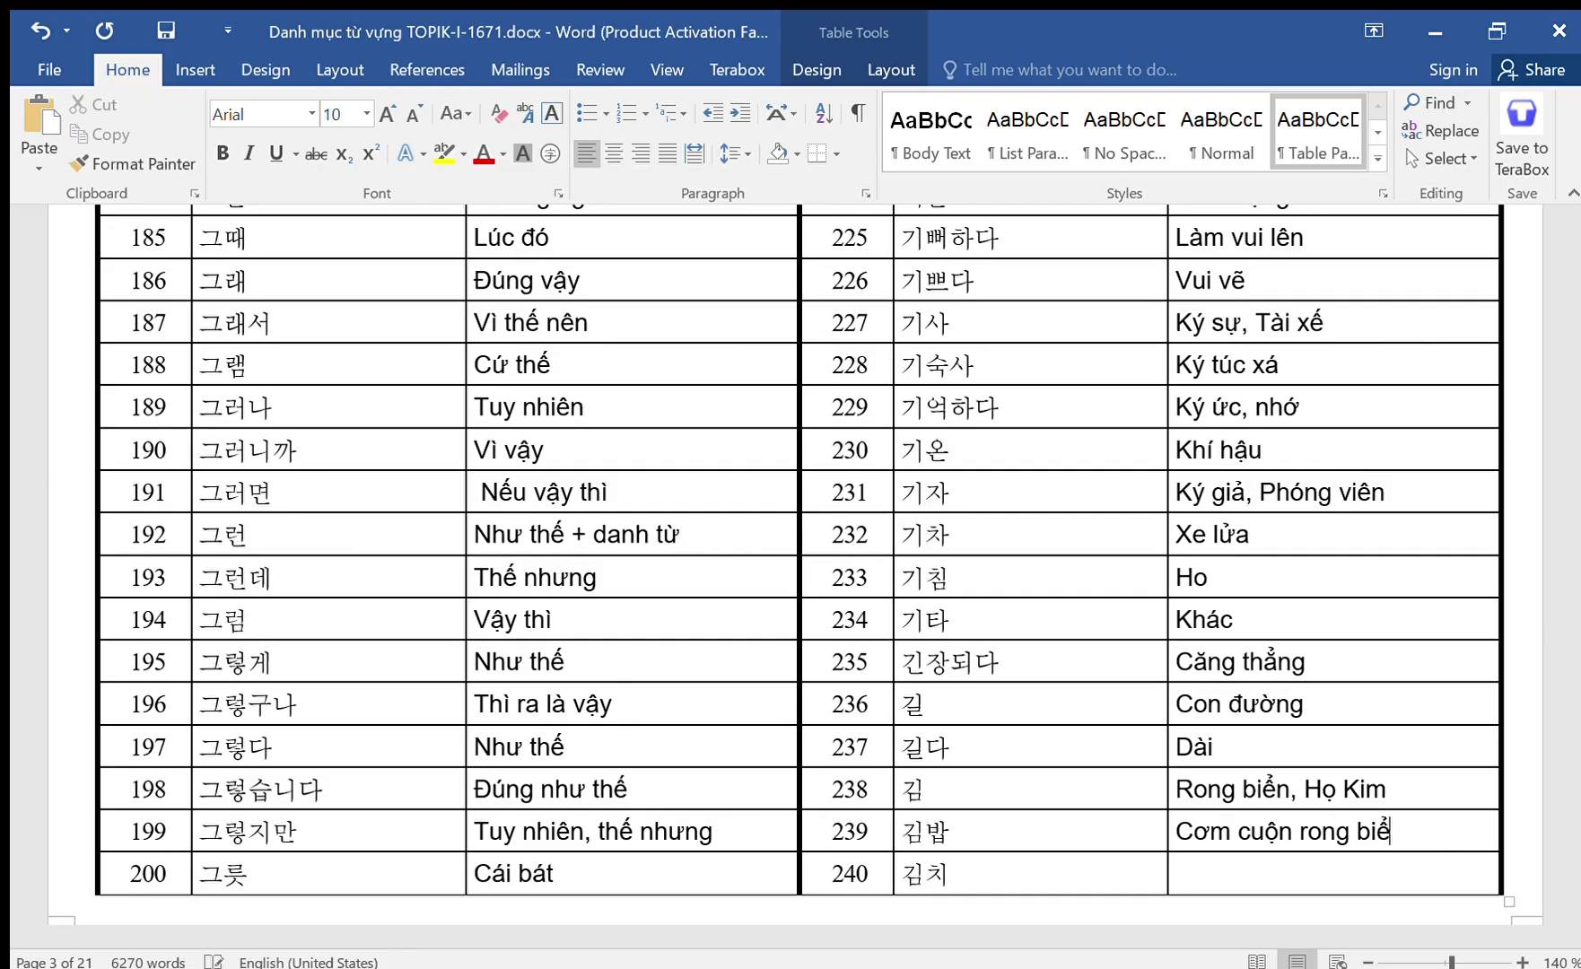
key(Down)
text(Kim Chi)
Enter "Canh Kim Chi" as the meaning of 김치찌개 in row 241 on the next page.
key(Down)
key(Down)
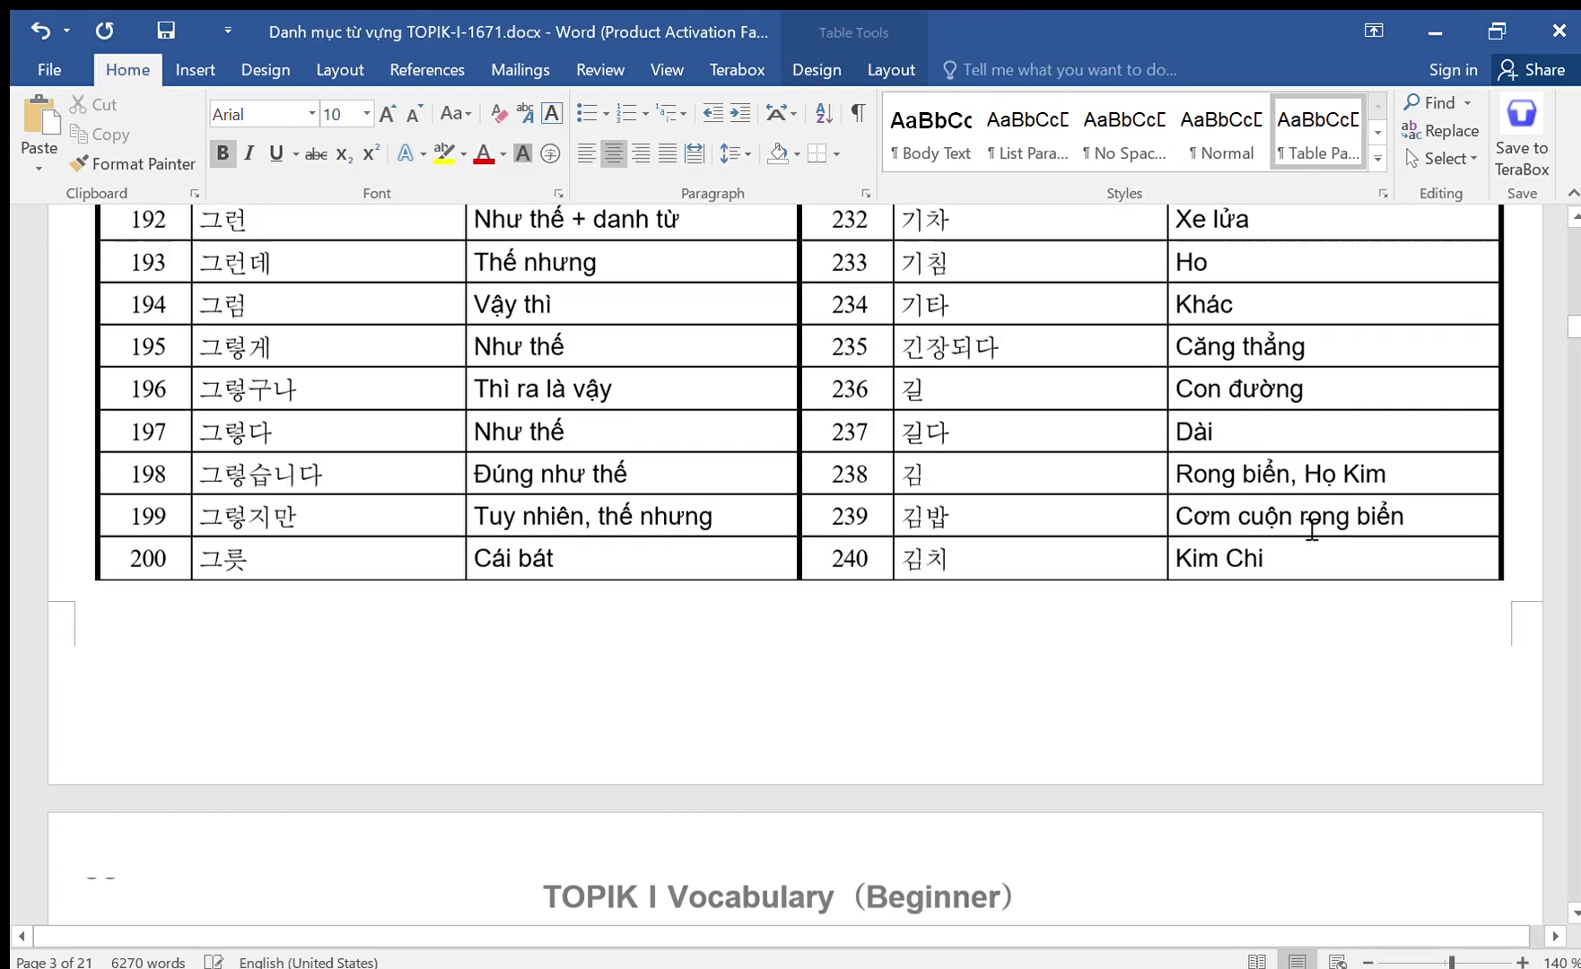
key(Down)
key(Down)
key(Down)
key(Down)
key(Down)
key(Down)
key(Down)
key(Down)
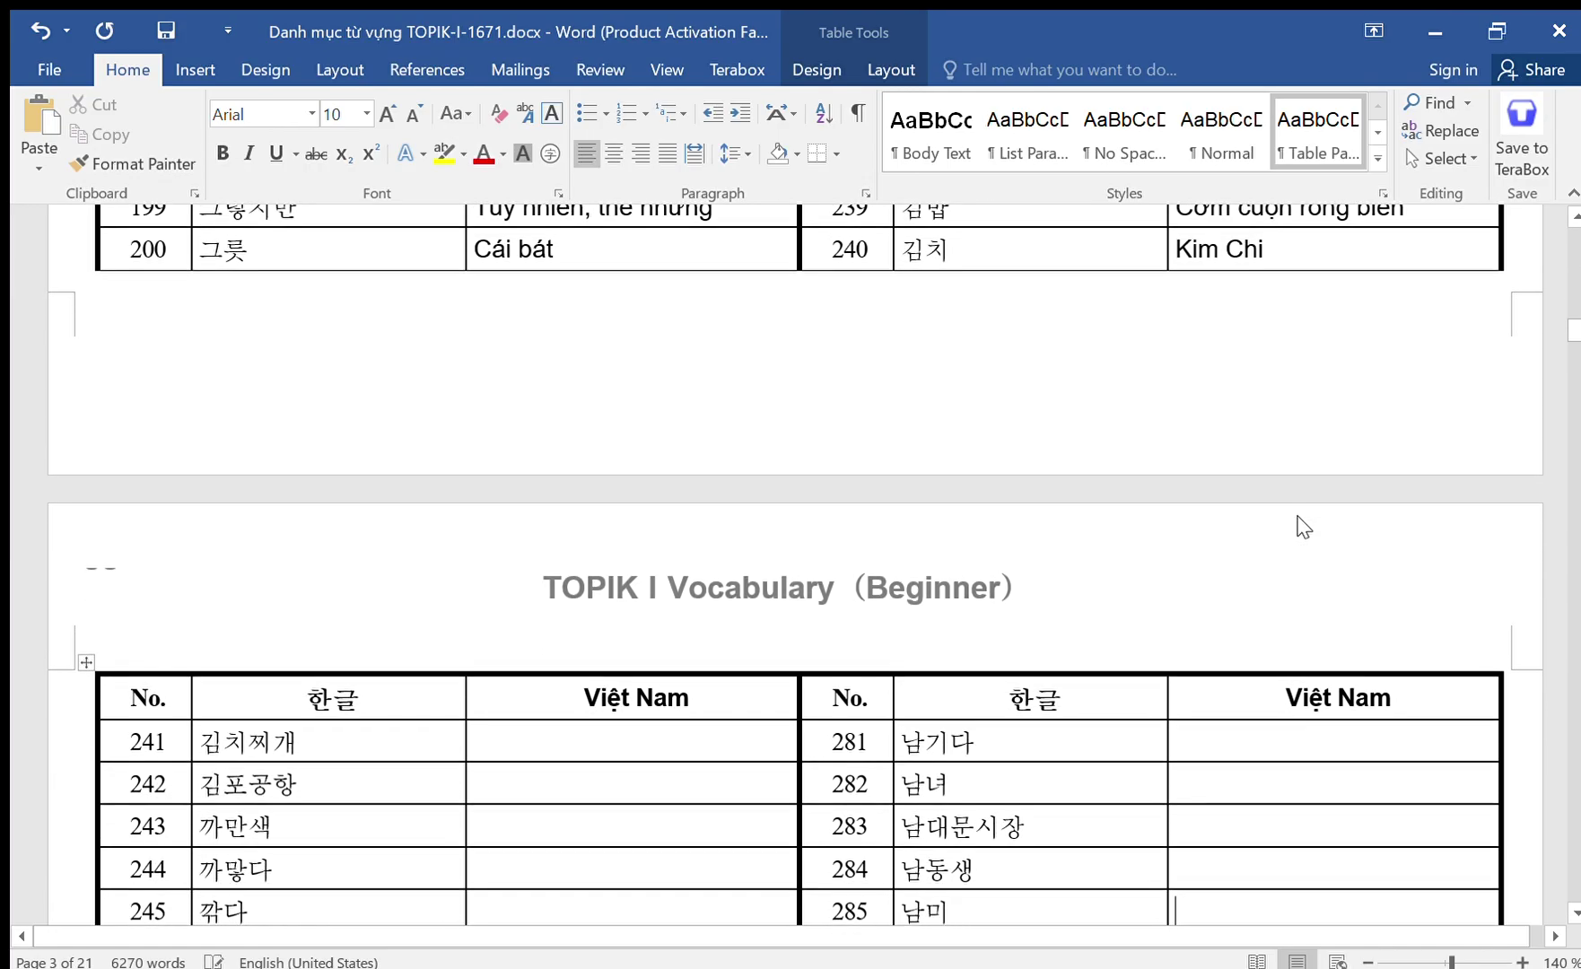
key(Down)
key(Down)
key(Down)
key(Down)
key(Down)
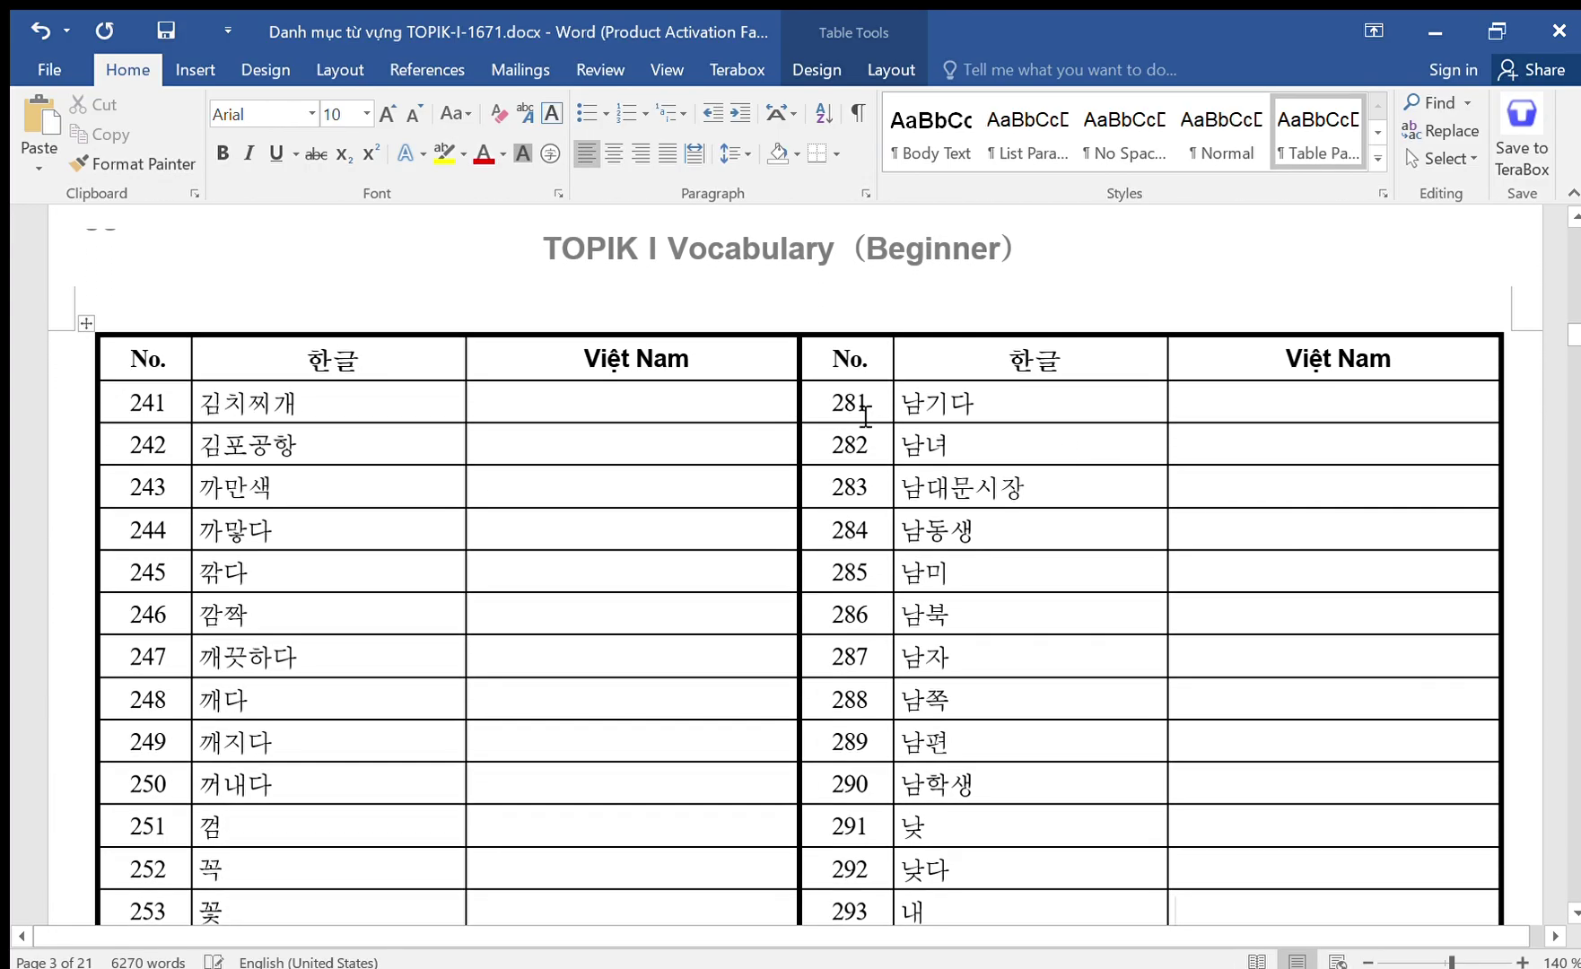
click(674, 409)
text(C)
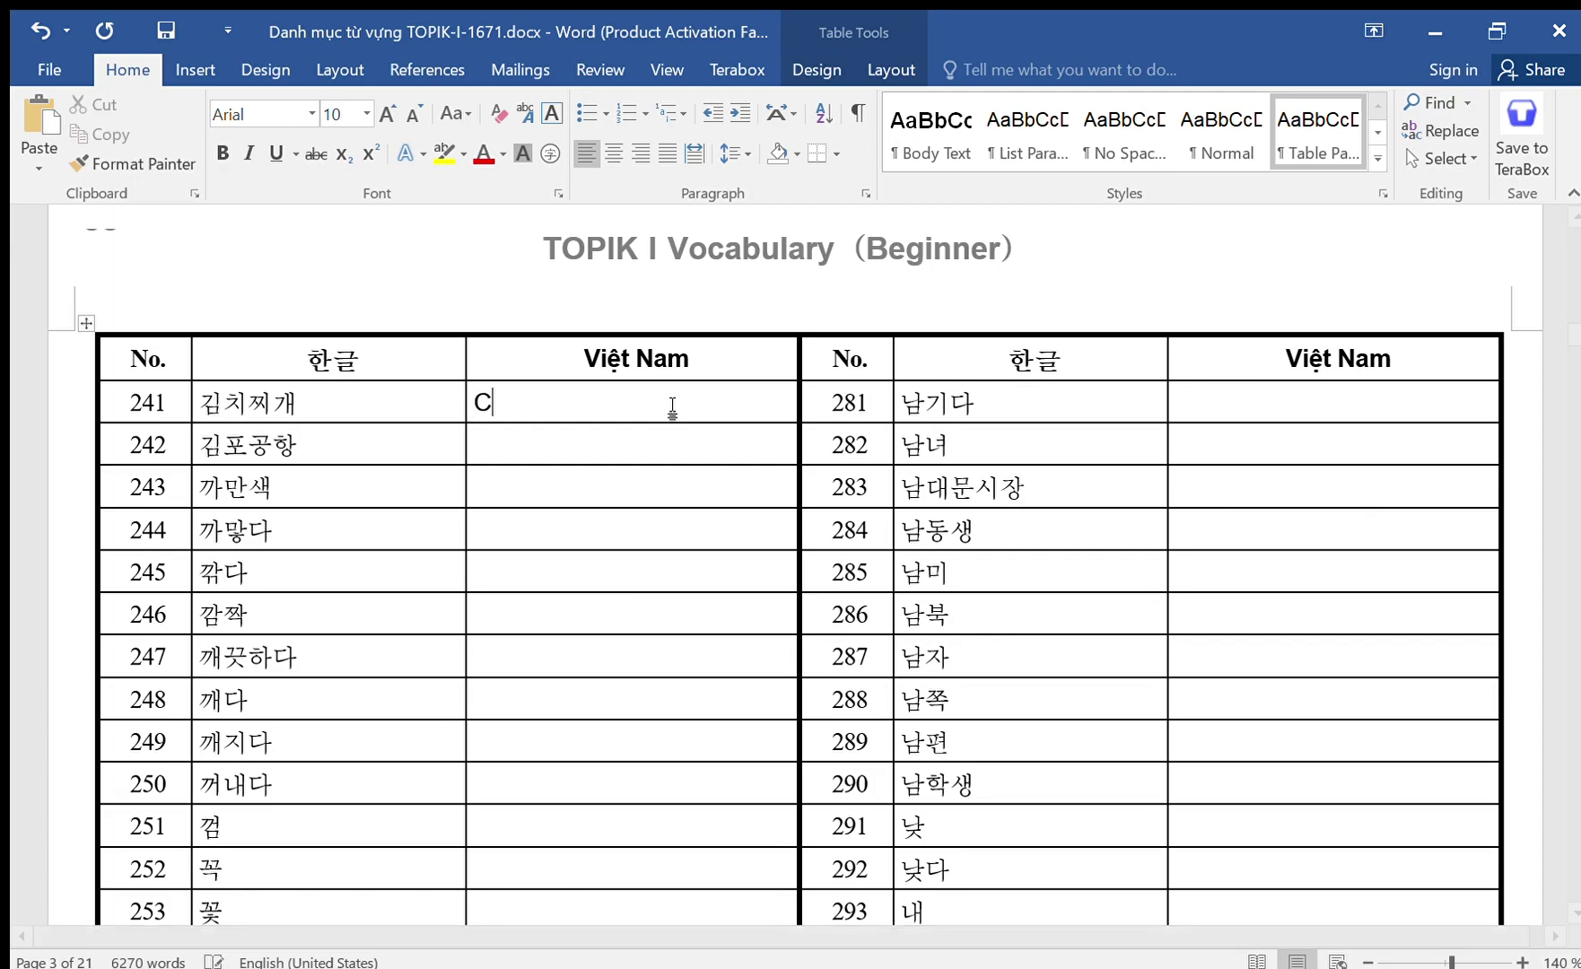
text(anh Kim Chi)
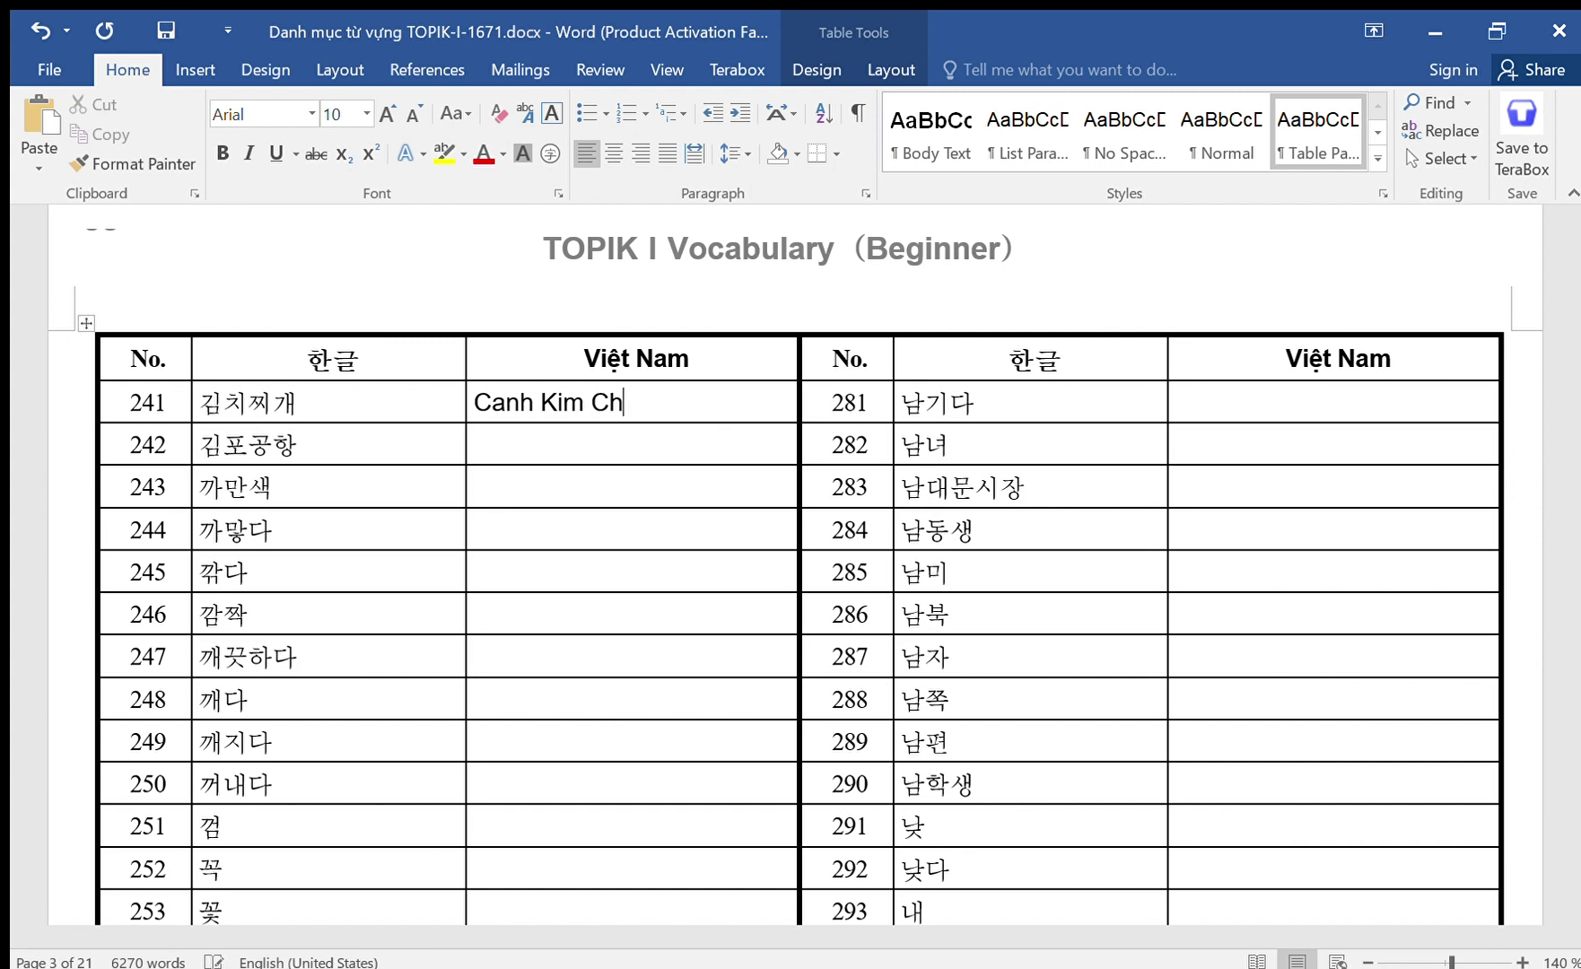
Translate 김포공항 in row 242 as "Sân Bay Kimpo".
key(Down)
text(Sân bây)
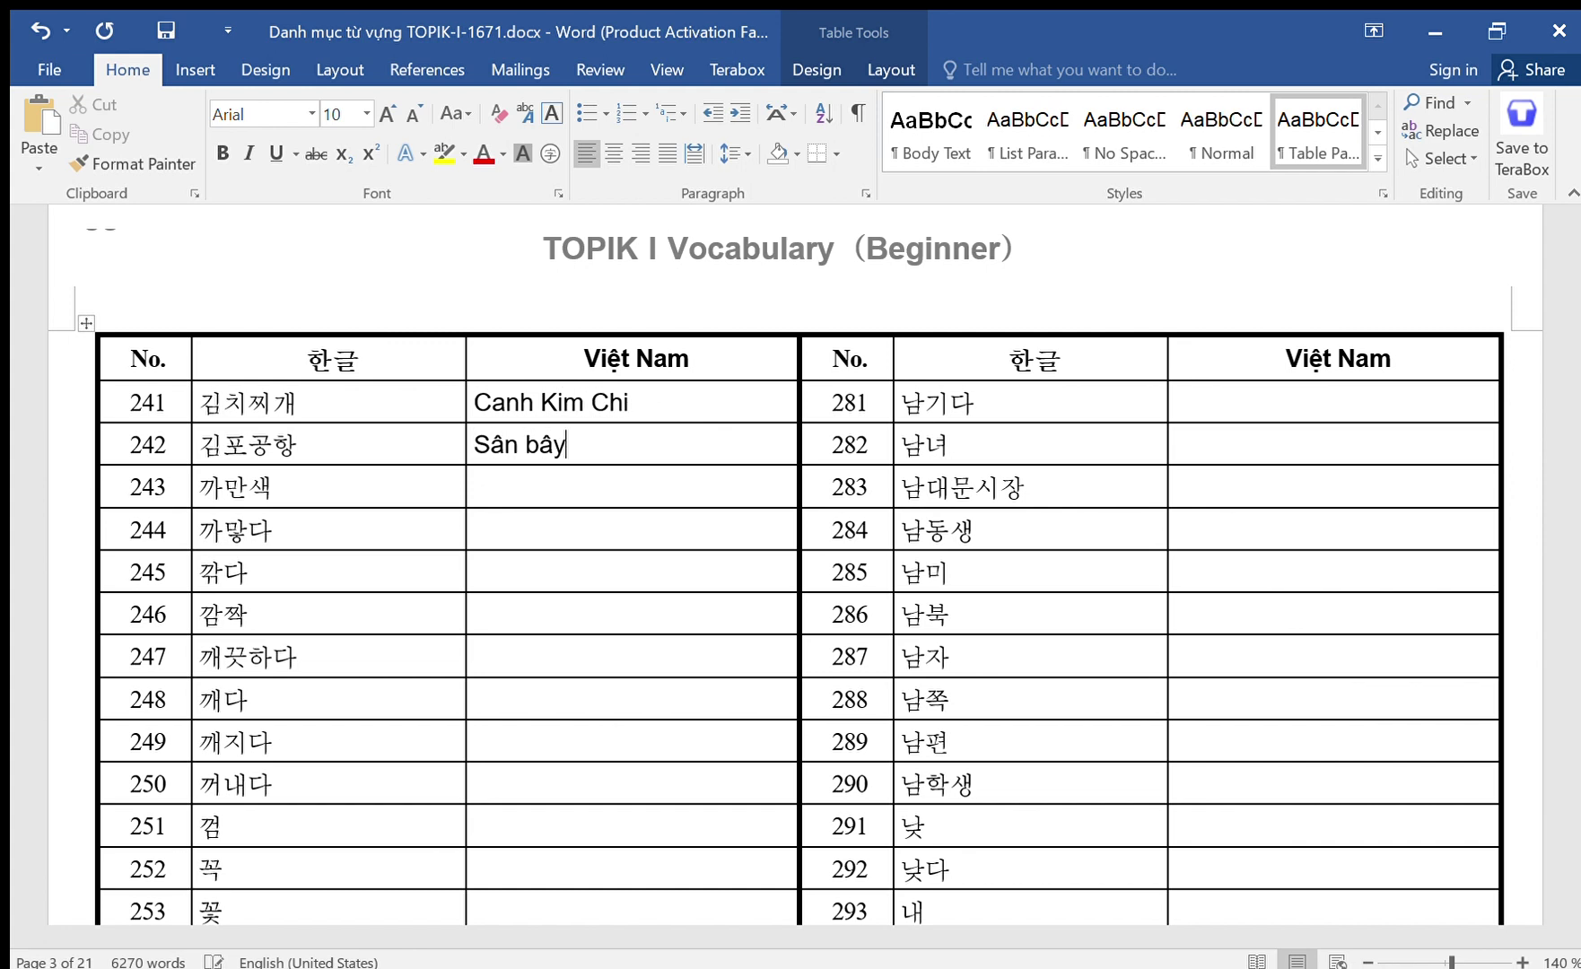
key(BackSpace)
key(BackSpace)
text(AY Kim Ph)
key(BackSpace)
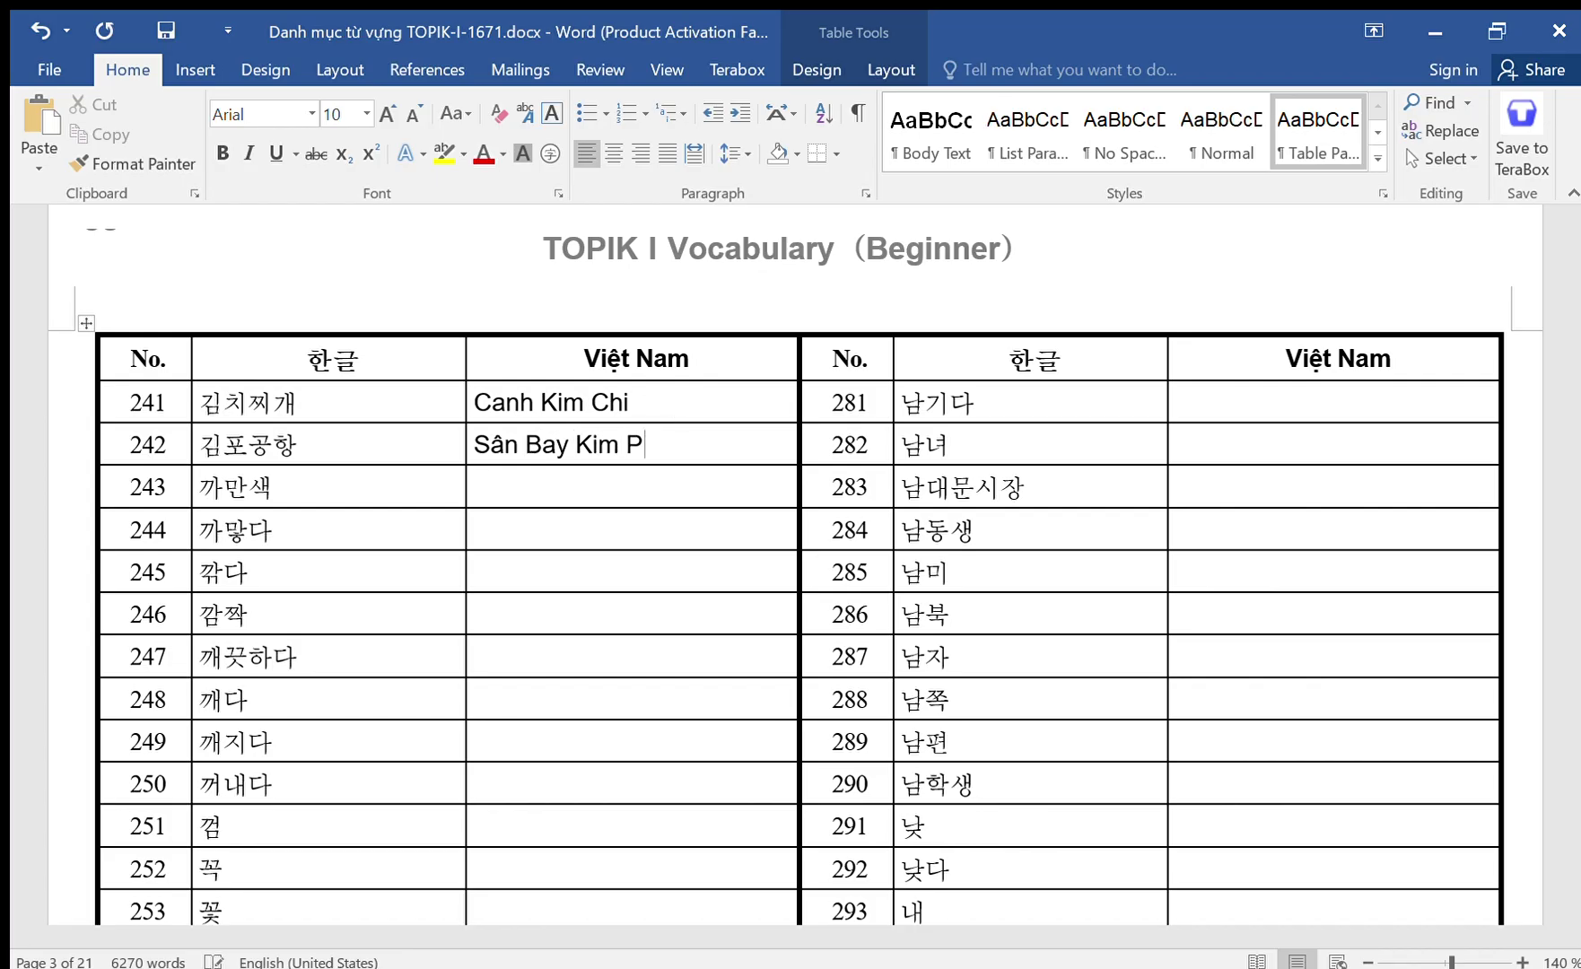
key(BackSpace)
key(BackSpace)
text(ph)
key(BackSpace)
text(o)
Enter "Màu đen" as the meaning of 까만색 in row 243 and "Đen" for 까맣다 in row 244.
key(Down)
text(Màu đe)
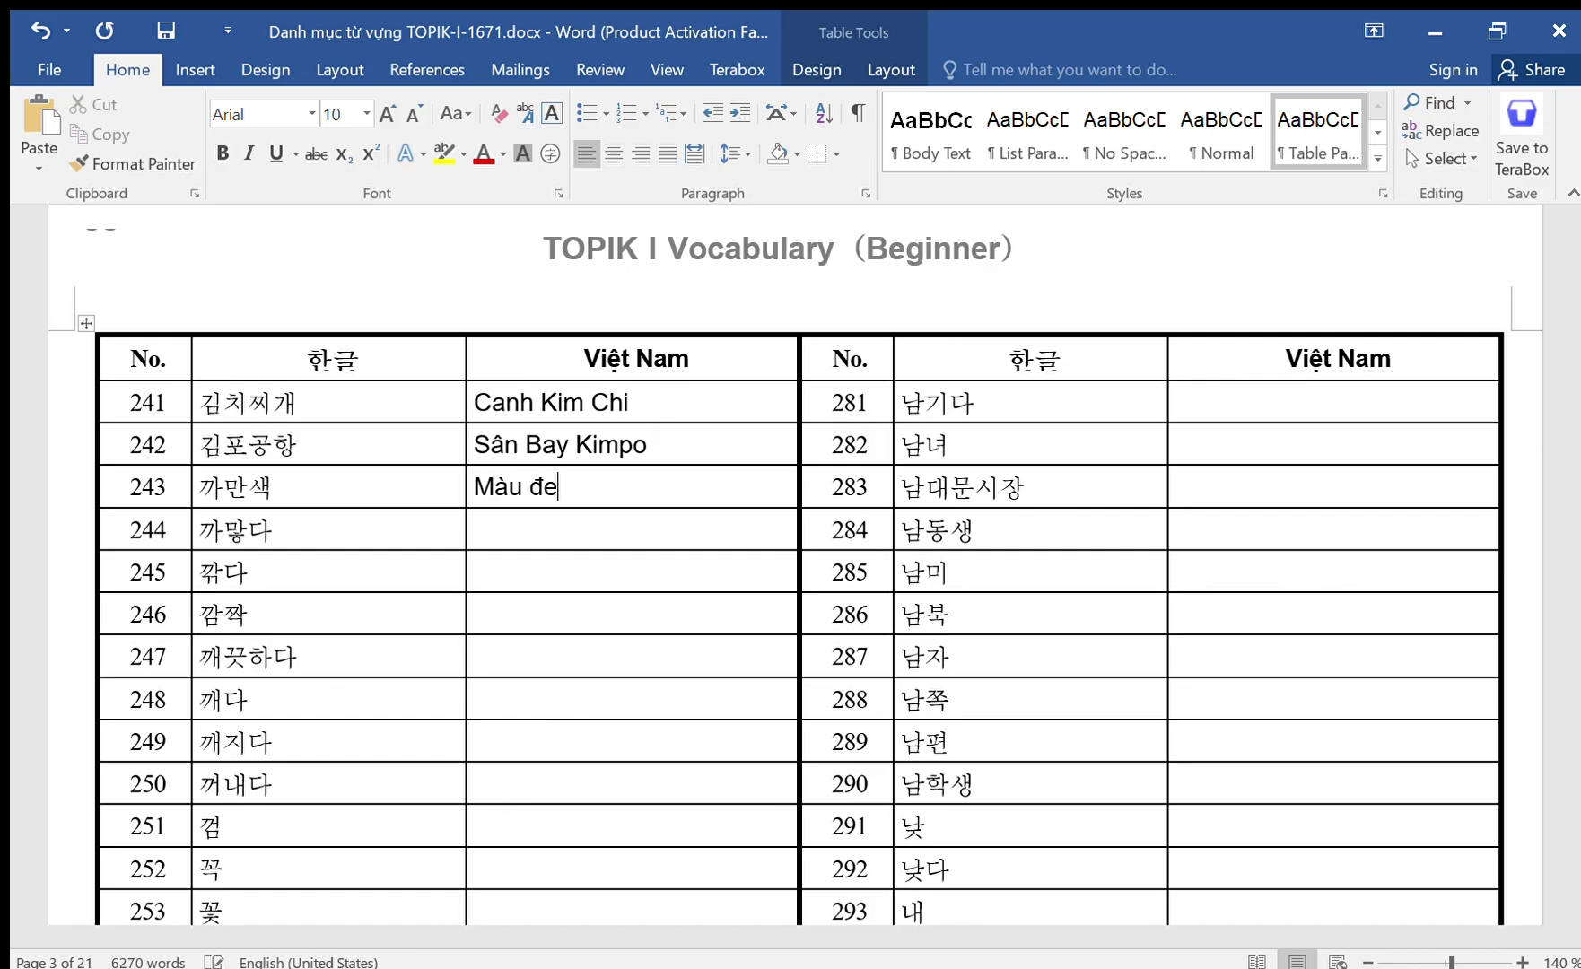
text(n)
key(Down)
text(Mày)
key(BackSpace)
key(BackSpace)
key(BackSpace)
text(Đen)
Translate 깎다 in row 245 as "Cắt gọt, giảm giá".
key(Down)
text(X)
key(BackSpace)
text(Cắt g)
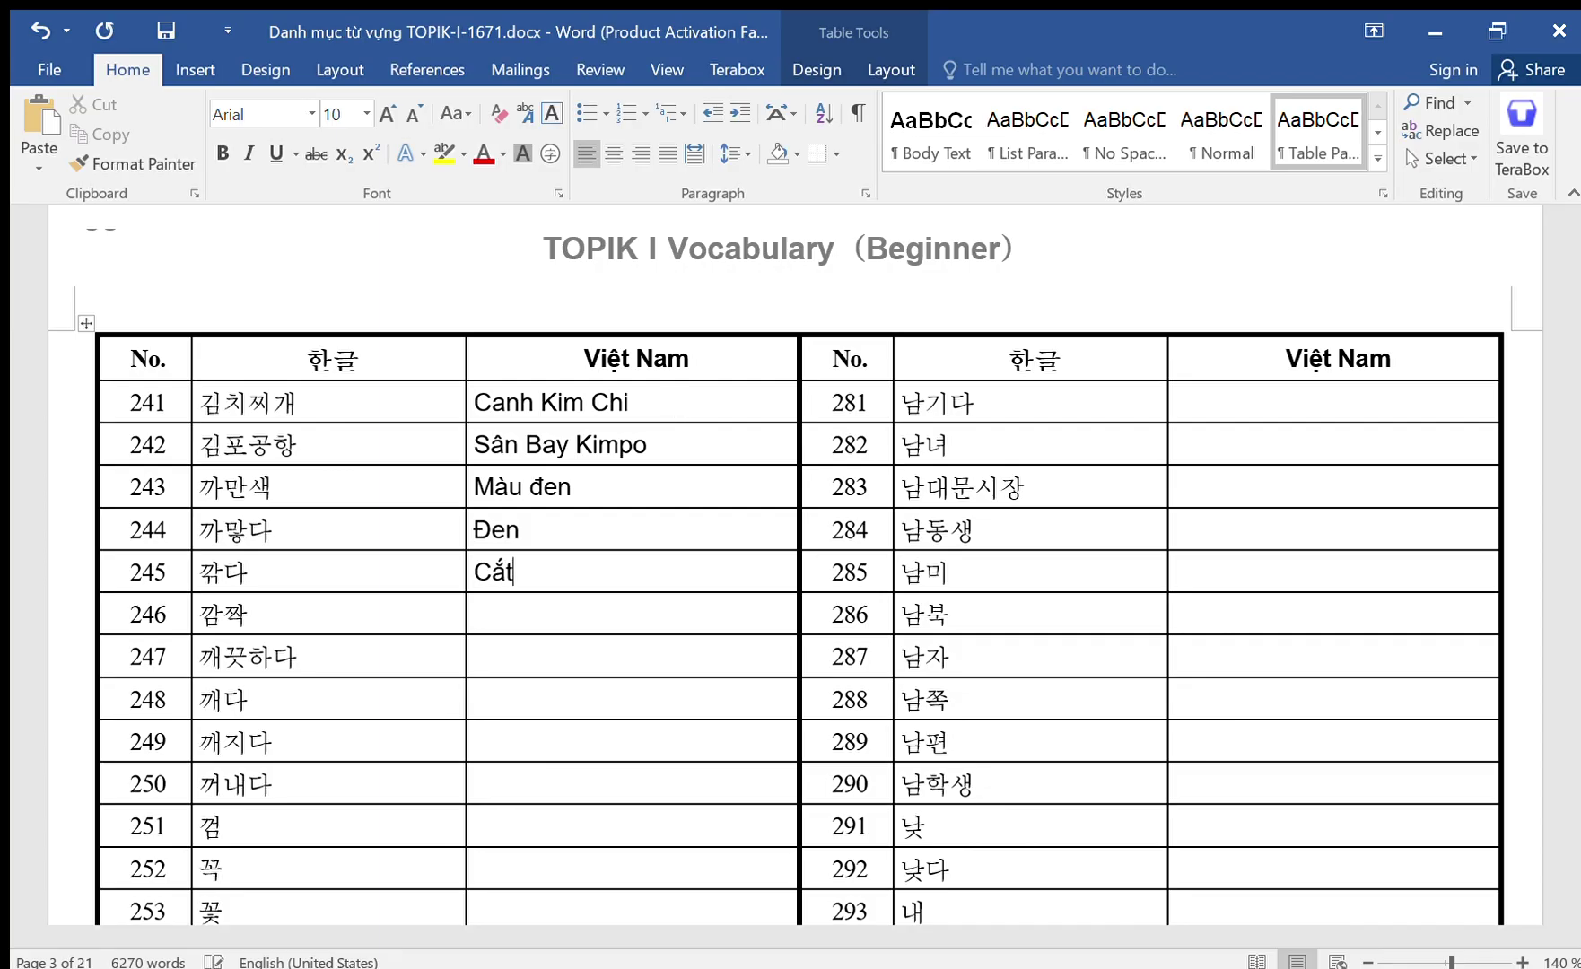
key(BackSpace)
text(pj)
key(BackSpace)
key(BackSpace)
text(ọt, giaảm giá)
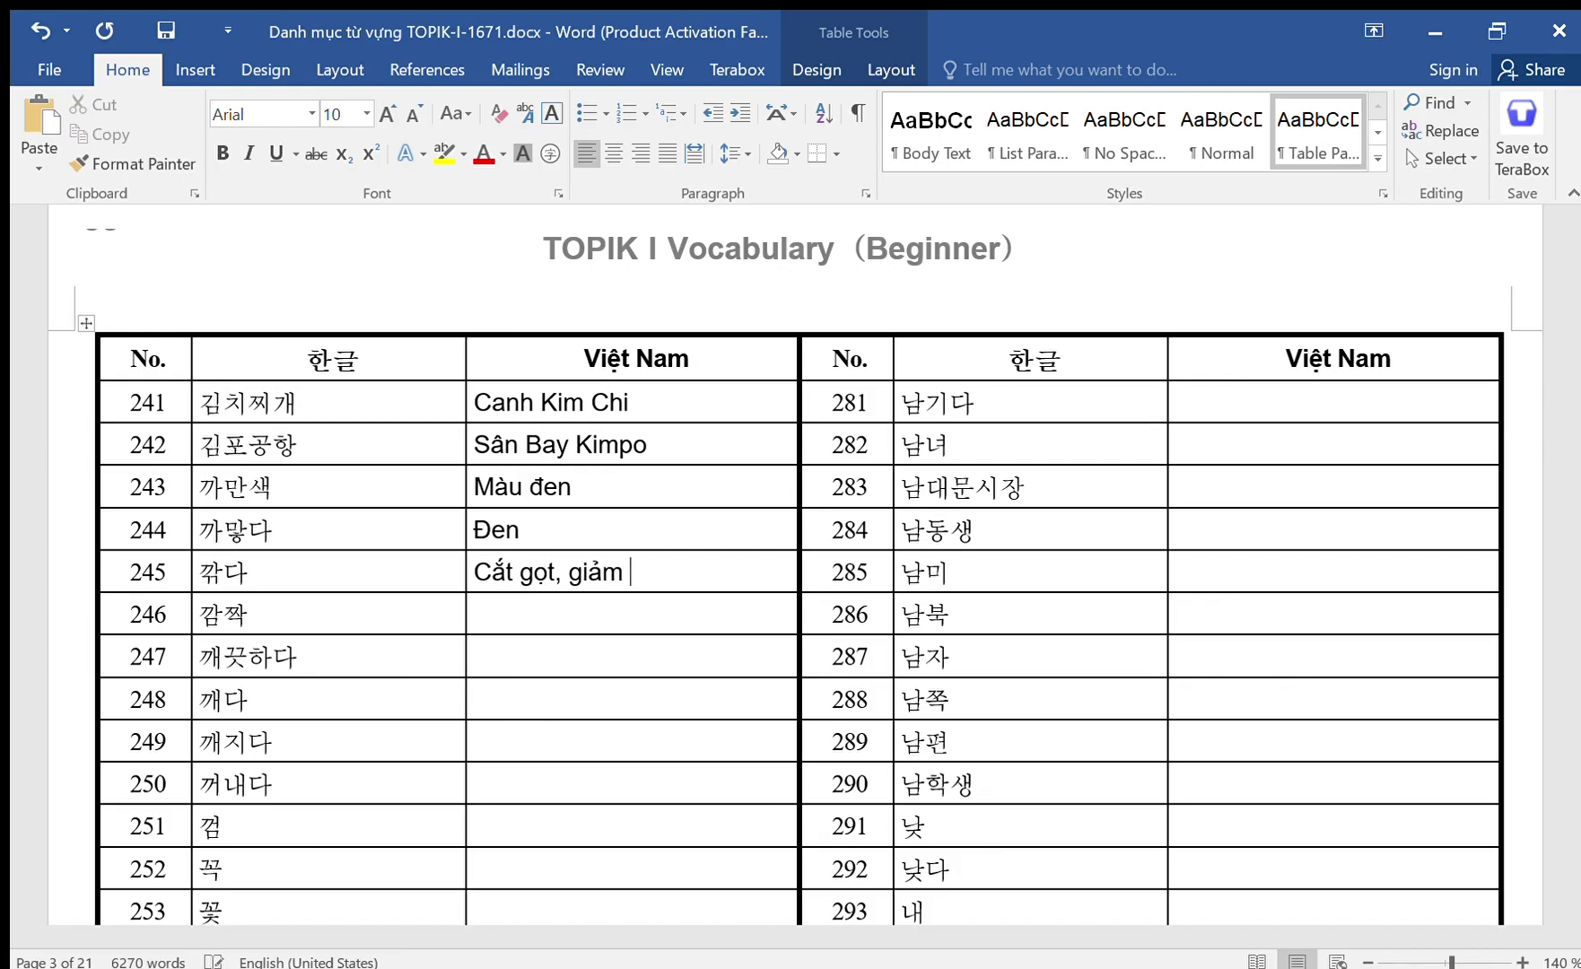